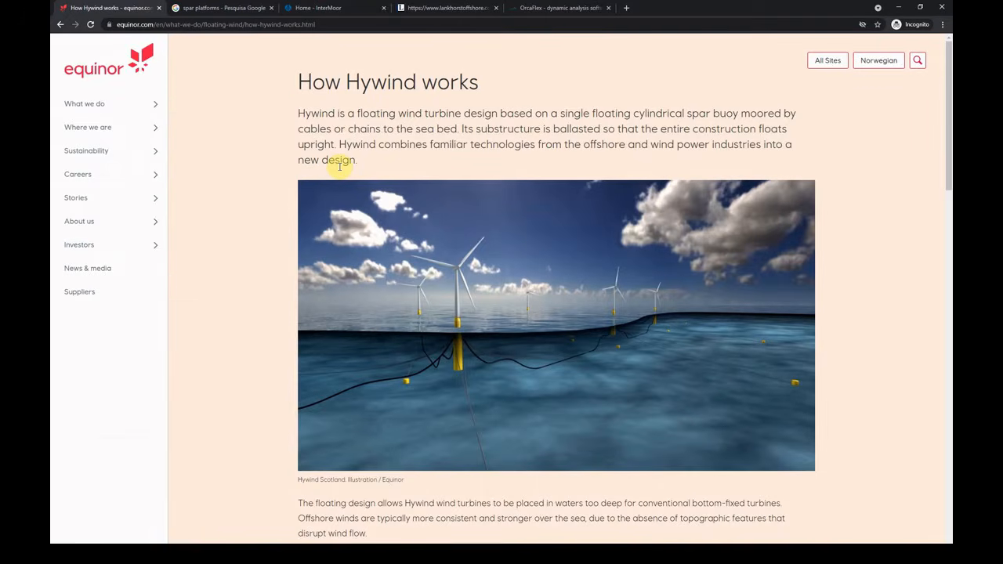
Scroll the Hywind page down to the Substructure, Fabrication and Mooring system sections.
{"action": "double_click", "coordinate": [385, 91]}
{"action": "left_click", "coordinate": [381, 116]}
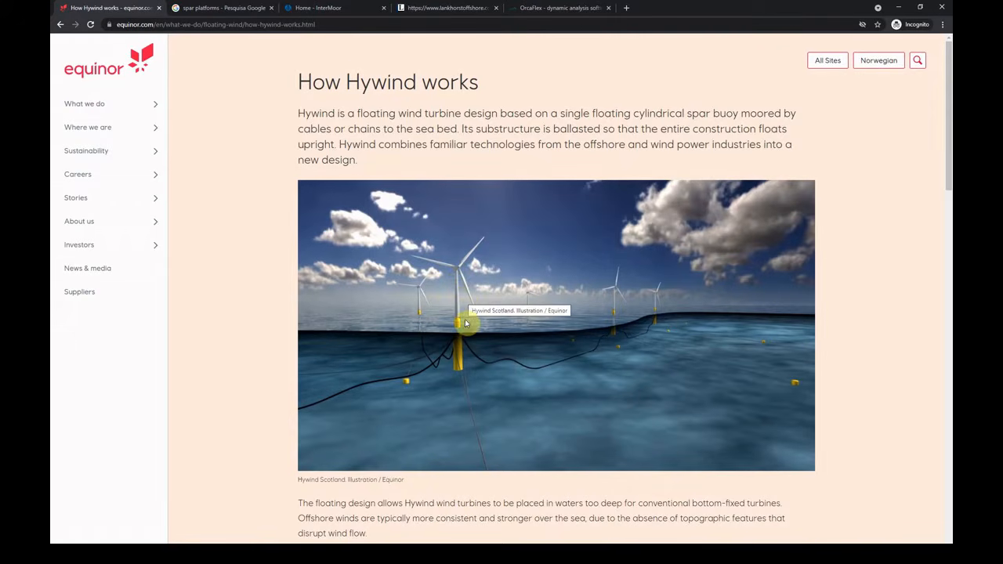
{"action": "scroll", "coordinate": [488, 376], "scroll_direction": "down", "scroll_amount": 10}
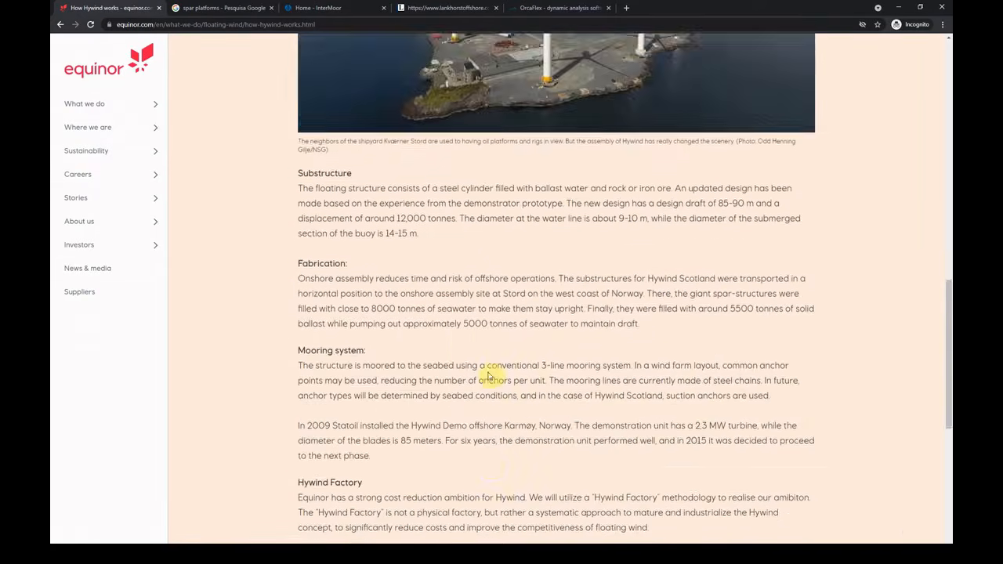
{"action": "scroll", "coordinate": [488, 376], "scroll_direction": "down", "scroll_amount": 1}
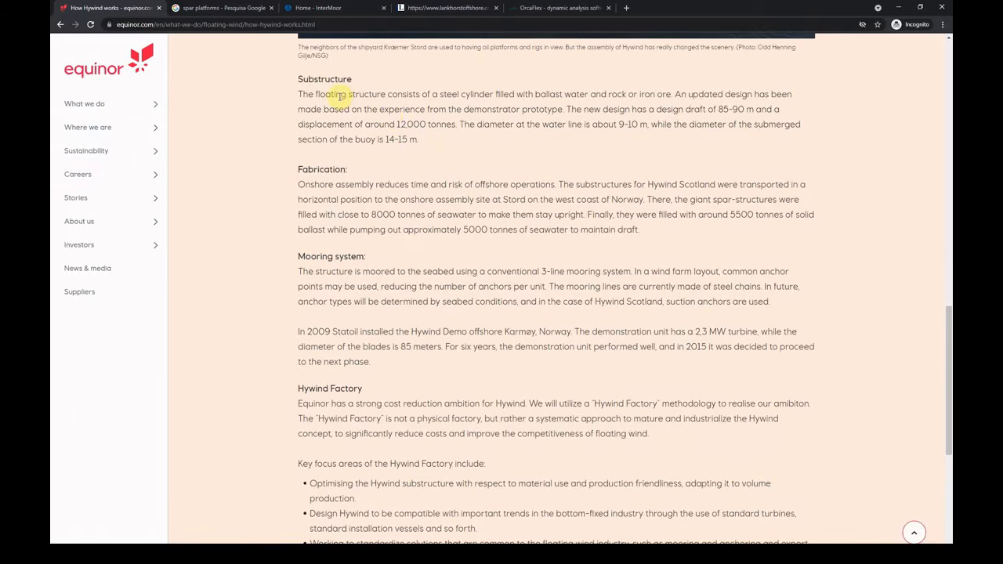
{"action": "scroll", "coordinate": [566, 360], "scroll_direction": "down", "scroll_amount": 4}
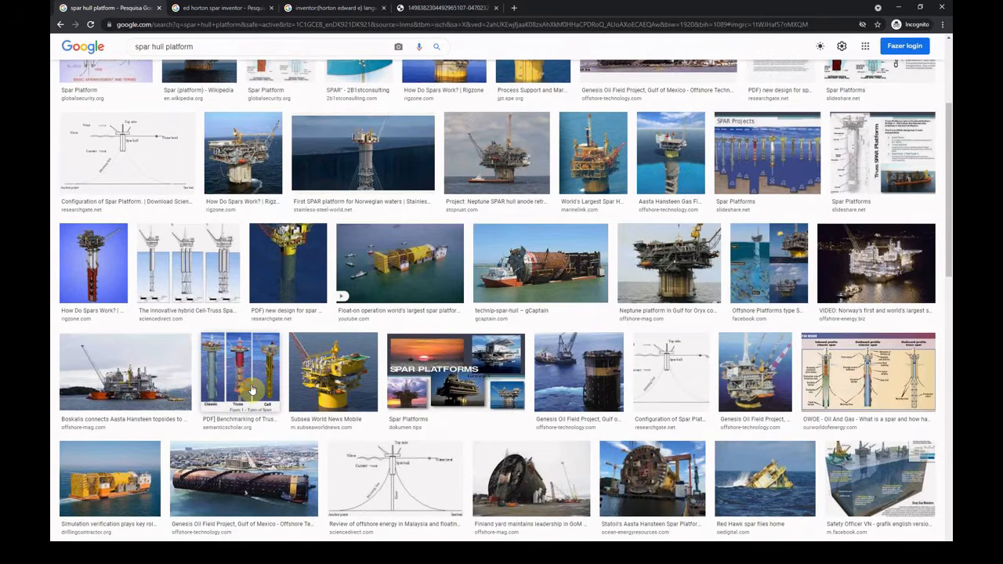
Preview one of the spar hull platform image results.
{"action": "left_click", "coordinate": [251, 389]}
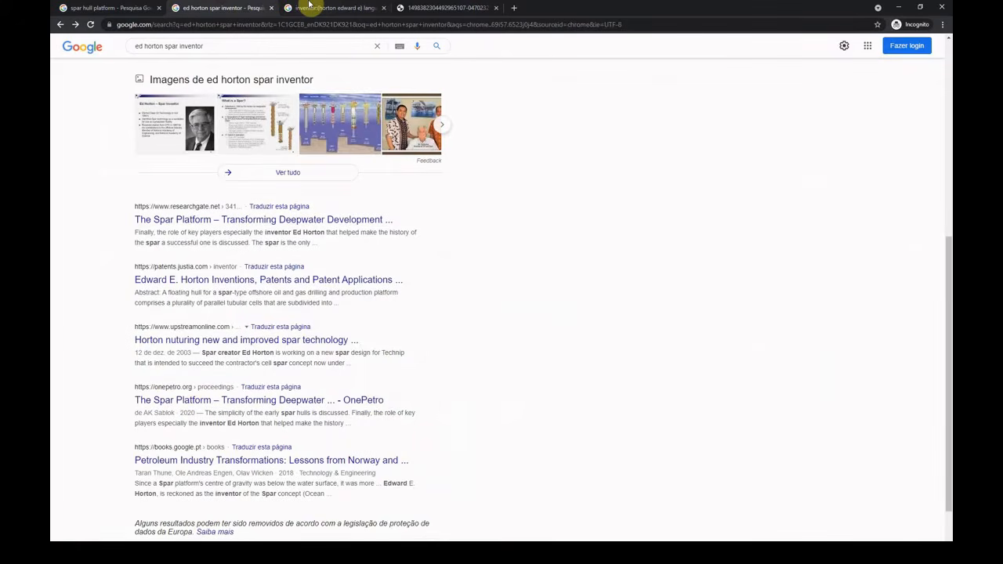
Open the US 4,702,321 caisson patent PDF and scroll to its Fig. 3 and Fig. 4 drawings.
{"action": "left_click", "coordinate": [347, 7]}
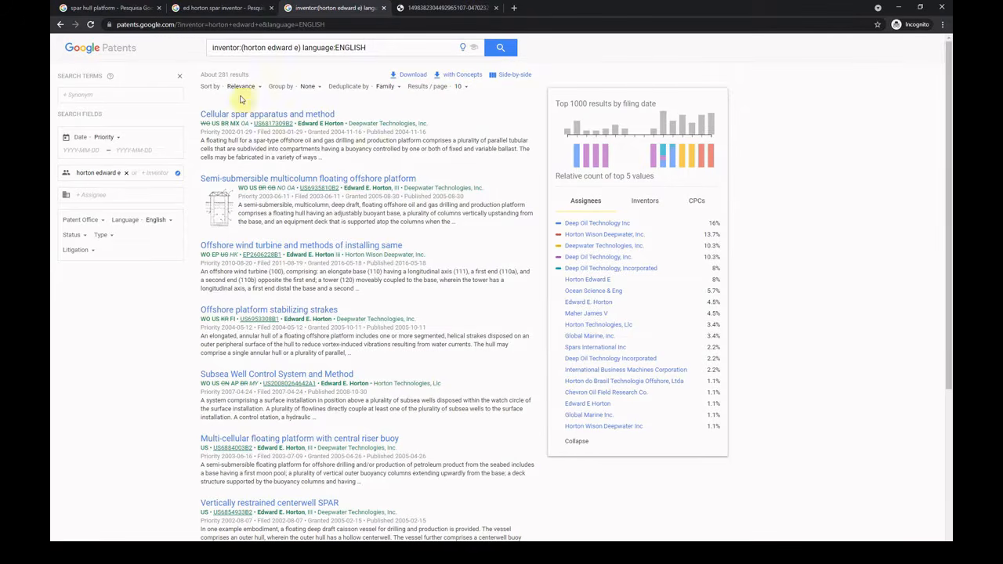
{"action": "key", "text": "ctrl+Tab"}
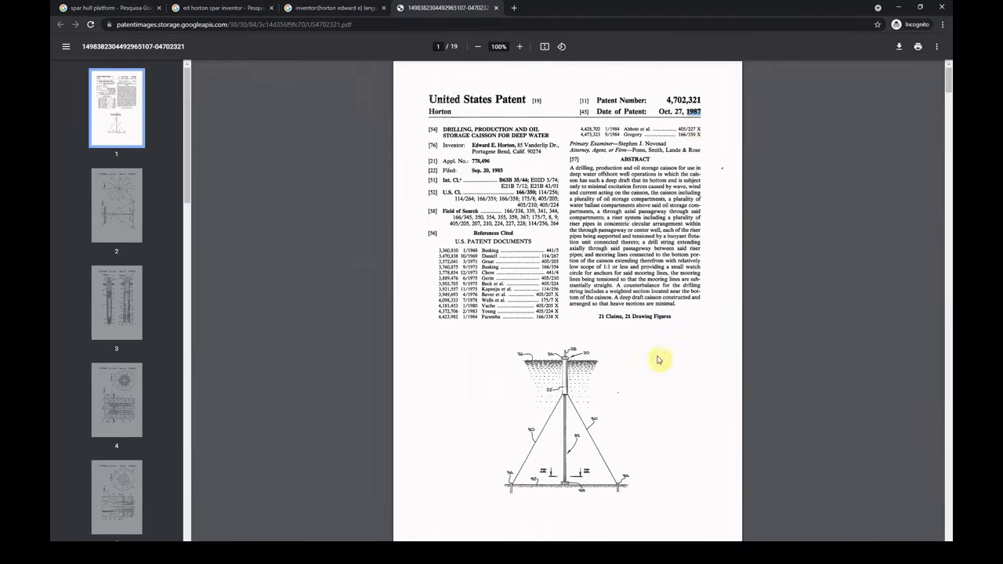
{"action": "scroll", "coordinate": [657, 351], "scroll_direction": "down", "scroll_amount": 7}
{"action": "scroll", "coordinate": [656, 351], "scroll_direction": "down", "scroll_amount": 5}
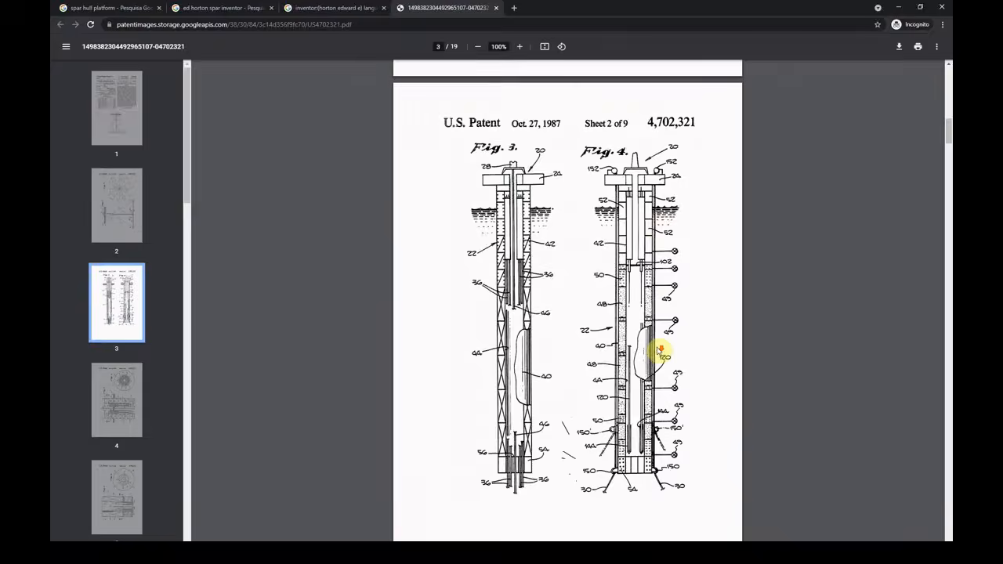
{"action": "scroll", "coordinate": [657, 351], "scroll_direction": "up", "scroll_amount": 1}
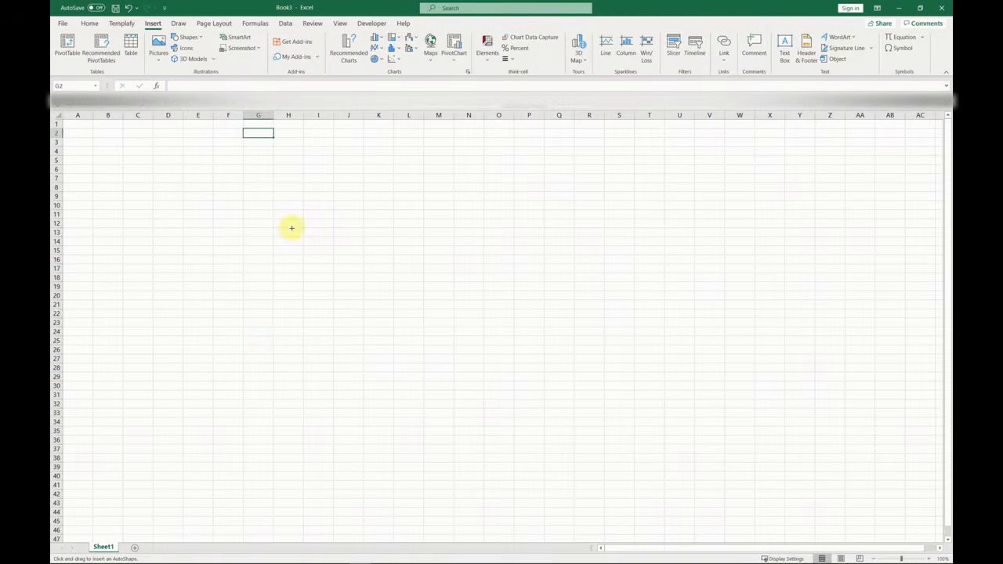
Draw the tall tower rectangle and a hull rectangle styled white with black outline.
{"action": "mouse_move", "coordinate": [253, 224]}
{"action": "left_mouse_down"}
{"action": "mouse_move", "coordinate": [276, 523]}
{"action": "mouse_move", "coordinate": [252, 505]}
{"action": "mouse_move", "coordinate": [243, 510]}
{"action": "left_mouse_up"}
{"action": "left_click", "coordinate": [188, 37]}
{"action": "left_click", "coordinate": [210, 62]}
{"action": "left_click", "coordinate": [359, 60]}
{"action": "left_click", "coordinate": [189, 55]}
{"action": "left_click", "coordinate": [306, 221]}
Add an orange bottom block labelled 'Empty' with its text centred.
{"action": "left_click", "coordinate": [188, 36]}
{"action": "left_click", "coordinate": [210, 62]}
{"action": "left_click", "coordinate": [249, 53]}
{"action": "type", "text": "Empty"}
{"action": "left_click", "coordinate": [268, 524]}
{"action": "left_click", "coordinate": [89, 24]}
{"action": "left_click", "coordinate": [285, 41]}
{"action": "left_click", "coordinate": [285, 57]}
{"action": "left_click", "coordinate": [257, 42]}
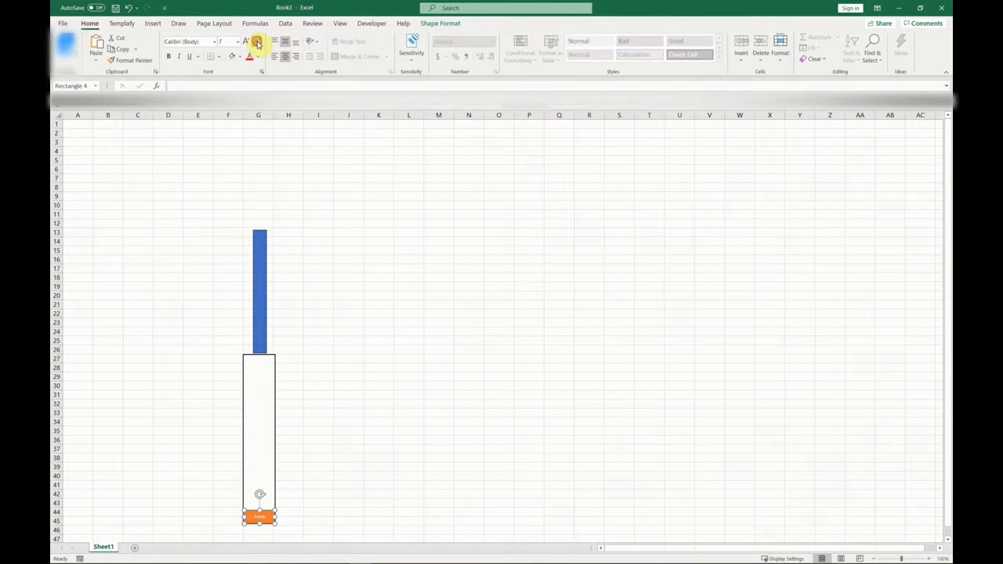
{"action": "left_click", "coordinate": [247, 42]}
Duplicate the block above, stretch it taller, label it 'Variable ballast' and colour it light blue.
{"action": "left_click_drag", "start_coordinate": [265, 517], "coordinate": [265, 504], "text": "ctrl+shift"}
{"action": "left_click_drag", "start_coordinate": [259, 496], "coordinate": [260, 423]}
{"action": "double_click", "coordinate": [267, 496]}
{"action": "type", "text": "Variable ballast"}
{"action": "left_click", "coordinate": [440, 24]}
{"action": "left_click", "coordinate": [317, 47]}
Create 'Void Tanks' and 'Air' blocks, both white with black outline.
{"action": "triple_click", "coordinate": [262, 391]}
{"action": "type", "text": "Void Tanks"}
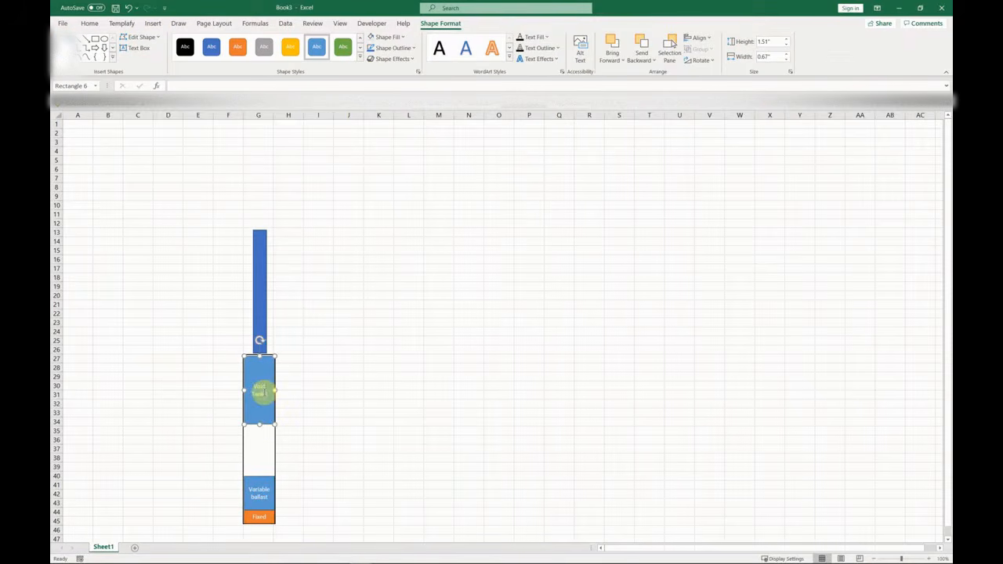
{"action": "left_click_drag", "start_coordinate": [260, 360], "coordinate": [260, 425], "text": "ctrl+shift"}
{"action": "triple_click", "coordinate": [264, 450]}
{"action": "type", "text": "Air"}
{"action": "left_click", "coordinate": [440, 24]}
{"action": "left_click", "coordinate": [361, 57]}
{"action": "left_click", "coordinate": [185, 60]}
{"action": "left_click", "coordinate": [262, 384]}
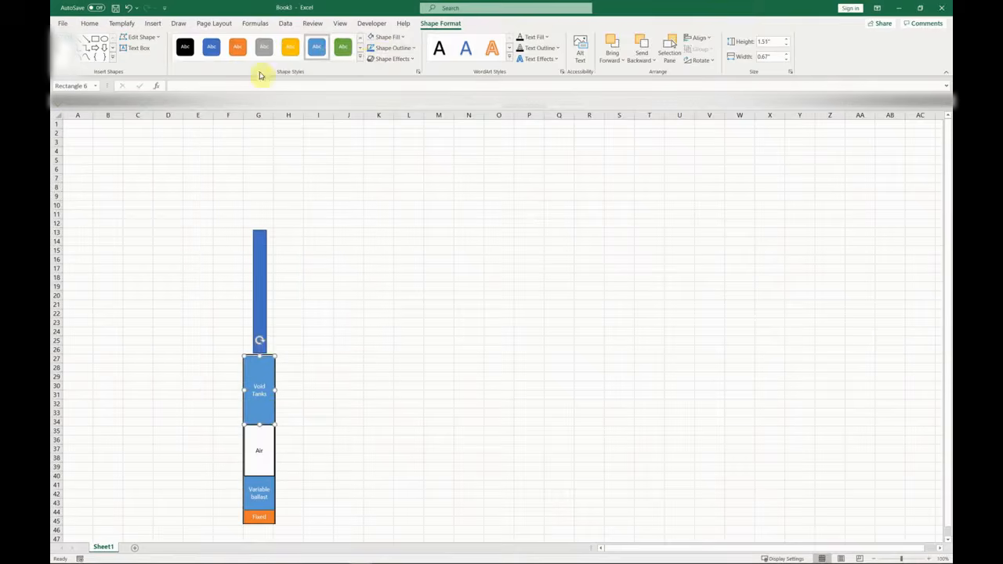
{"action": "left_click", "coordinate": [185, 60]}
Label the tower bar 'Tower' with the text rotated to run upward.
{"action": "left_click", "coordinate": [262, 316]}
{"action": "type", "text": "Tower"}
{"action": "left_click", "coordinate": [312, 41]}
{"action": "left_click", "coordinate": [352, 94]}
{"action": "left_click", "coordinate": [318, 233]}
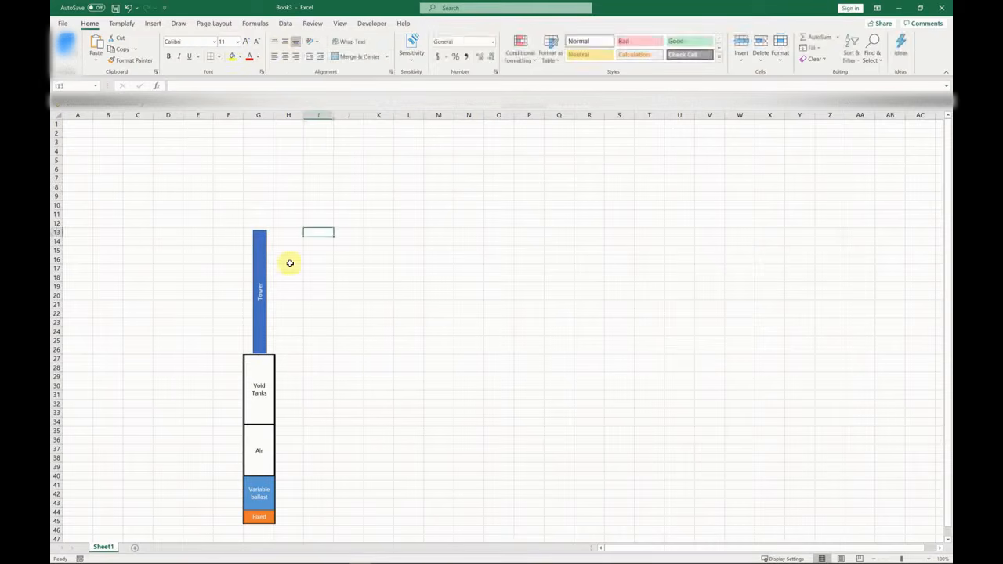
Draw an orange nacelle box on top of the tower.
{"action": "left_click", "coordinate": [153, 24]}
{"action": "left_click", "coordinate": [188, 37]}
{"action": "left_click", "coordinate": [210, 60]}
{"action": "mouse_move", "coordinate": [238, 216]}
{"action": "left_mouse_down"}
{"action": "mouse_move", "coordinate": [291, 230]}
{"action": "mouse_move", "coordinate": [289, 249]}
{"action": "mouse_move", "coordinate": [285, 230]}
{"action": "left_mouse_up"}
{"action": "left_click", "coordinate": [242, 49]}
{"action": "left_click", "coordinate": [318, 170]}
{"action": "left_click", "coordinate": [153, 24]}
Add a D-shaped hub beside the nacelle.
{"action": "left_click", "coordinate": [188, 37]}
{"action": "left_click", "coordinate": [175, 61]}
{"action": "left_click", "coordinate": [288, 170]}
{"action": "left_click", "coordinate": [152, 23]}
Draw the lower blade as a straight-edged freeform shape from the hub.
{"action": "left_click", "coordinate": [188, 37]}
{"action": "left_click", "coordinate": [184, 71]}
{"action": "key", "text": "ctrl+z"}
{"action": "left_click", "coordinate": [188, 37]}
{"action": "left_click", "coordinate": [267, 93]}
{"action": "left_click", "coordinate": [280, 230]}
{"action": "left_click", "coordinate": [280, 350]}
{"action": "left_click", "coordinate": [288, 292]}
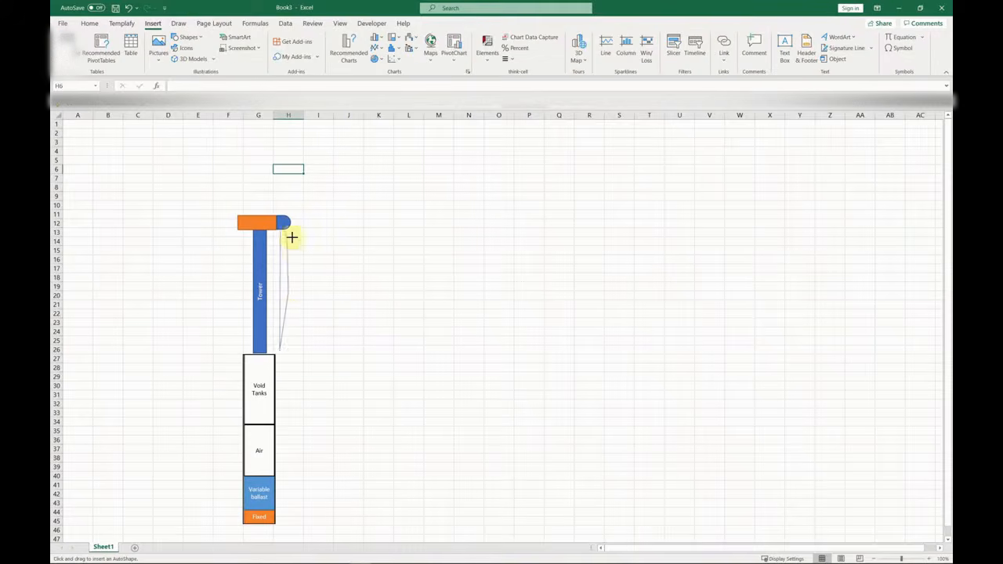
{"action": "double_click", "coordinate": [285, 231]}
Draw the upper blade and fill both blades light grey.
{"action": "left_click", "coordinate": [189, 39]}
{"action": "left_click", "coordinate": [268, 93]}
{"action": "left_click", "coordinate": [278, 145]}
{"action": "double_click", "coordinate": [283, 211]}
{"action": "left_click", "coordinate": [320, 205]}
{"action": "left_click", "coordinate": [284, 188]}
{"action": "left_click", "coordinate": [287, 259], "text": "ctrl"}
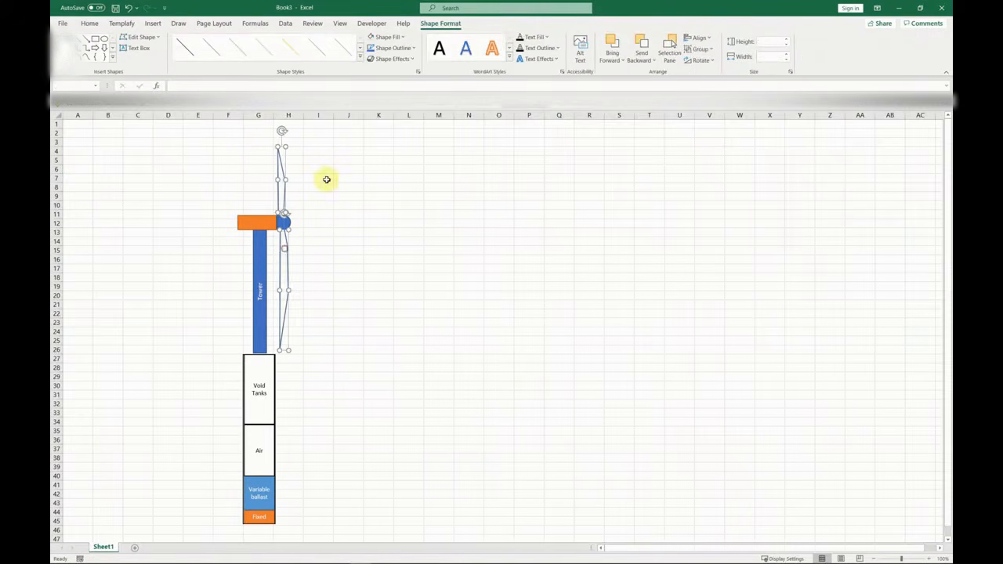
{"action": "left_click", "coordinate": [378, 188]}
Nudge both blades snug against the hub.
{"action": "left_click_drag", "start_coordinate": [284, 193], "coordinate": [286, 198]}
{"action": "left_click_drag", "start_coordinate": [286, 266], "coordinate": [286, 267]}
{"action": "left_click", "coordinate": [350, 241]}
{"action": "left_click", "coordinate": [259, 313]}
{"action": "left_click", "coordinate": [337, 333]}
{"action": "left_click", "coordinate": [283, 193]}
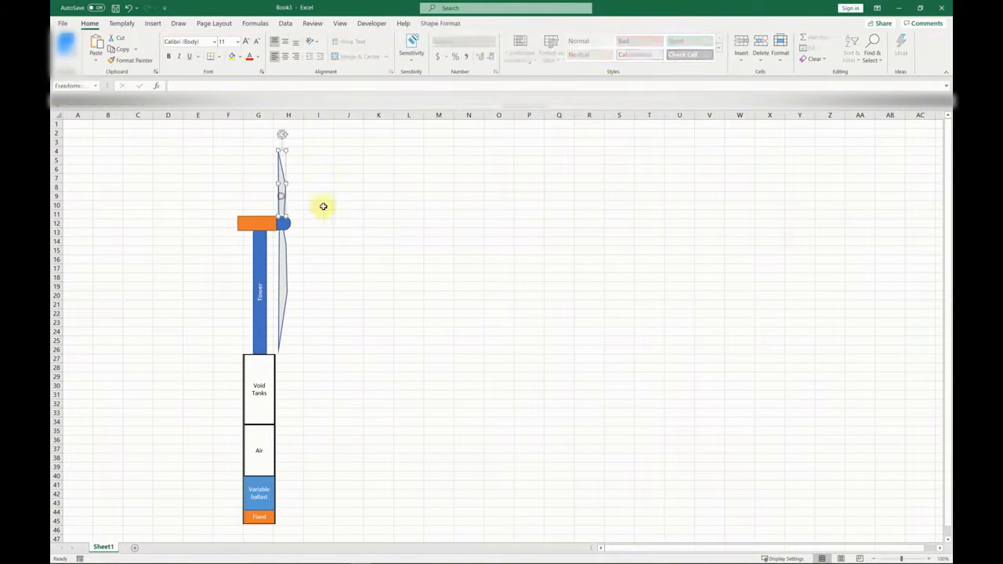
Enter a bold 'Spar Hull Size' heading in B2 spanning B2:D2.
{"action": "left_click", "coordinate": [108, 133]}
{"action": "type", "text": "Spar Hull Size"}
{"action": "left_click_drag", "start_coordinate": [108, 133], "coordinate": [168, 134]}
{"action": "left_click", "coordinate": [209, 56]}
{"action": "left_click", "coordinate": [108, 143]}
Enter the diameter row: Do, 15, m.
{"action": "type", "text": "Do"}
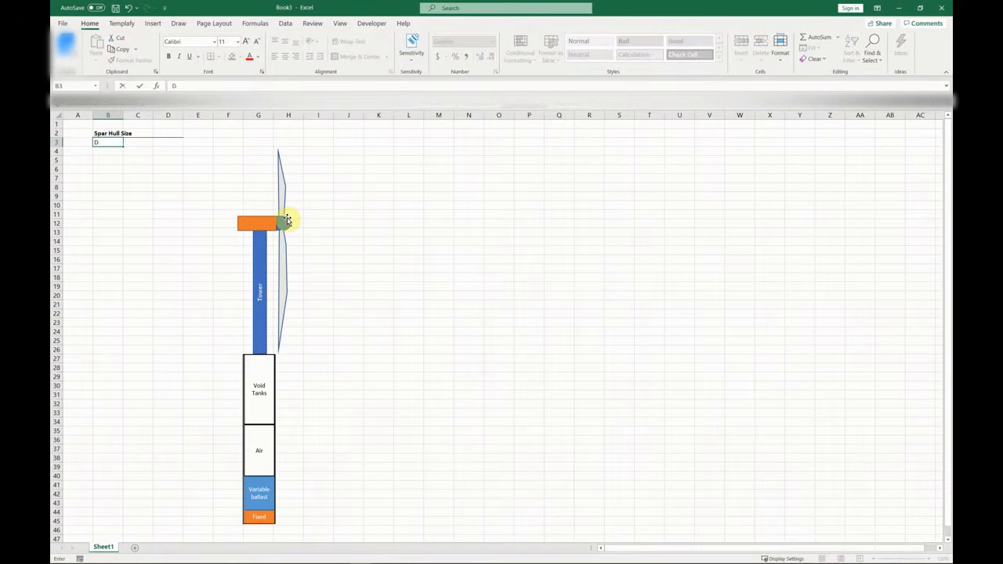
{"action": "key", "text": "Tab"}
{"action": "type", "text": "15"}
Add the Area row with formula =PI()/4*C3 and unit m^2.
{"action": "key", "text": "Tab"}
{"action": "type", "text": "m"}
{"action": "key", "text": "Return"}
{"action": "type", "text": "Area"}
{"action": "key", "text": "Tab"}
{"action": "type", "text": "=P"}
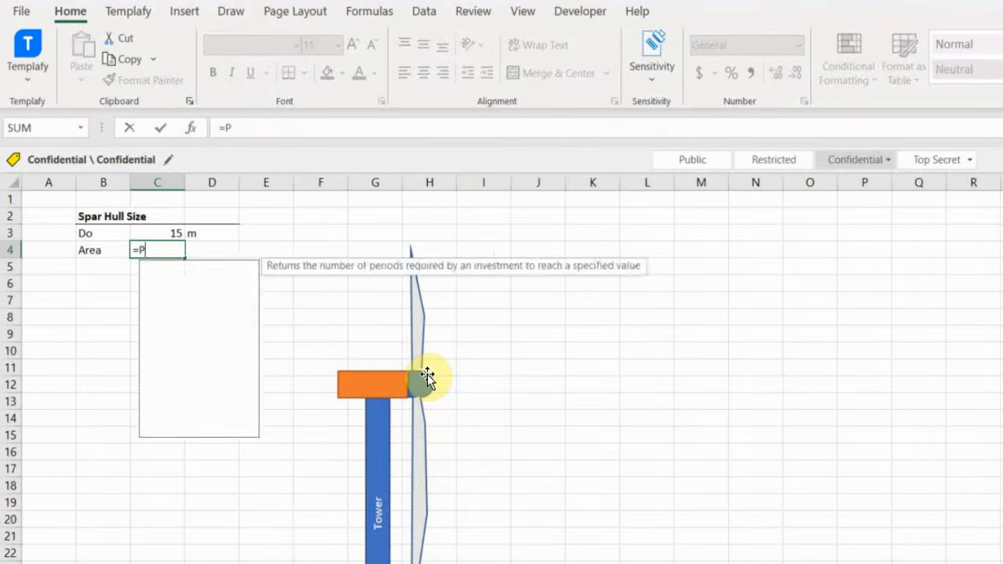
{"action": "type", "text": "I()/4*C3"}
{"action": "key", "text": "Return"}
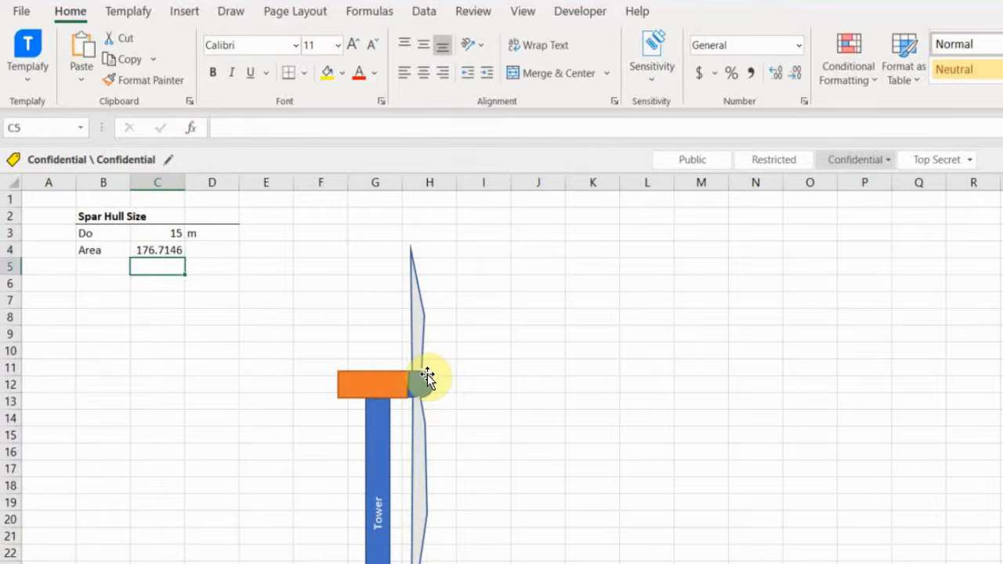
{"action": "key", "text": "Up"}
{"action": "key", "text": "Right"}
{"action": "type", "text": "m^2"}
{"action": "key", "text": "Return"}
Add the Length row with value 100 m.
{"action": "key", "text": "Left"}
{"action": "key", "text": "Left"}
{"action": "type", "text": "Le"}
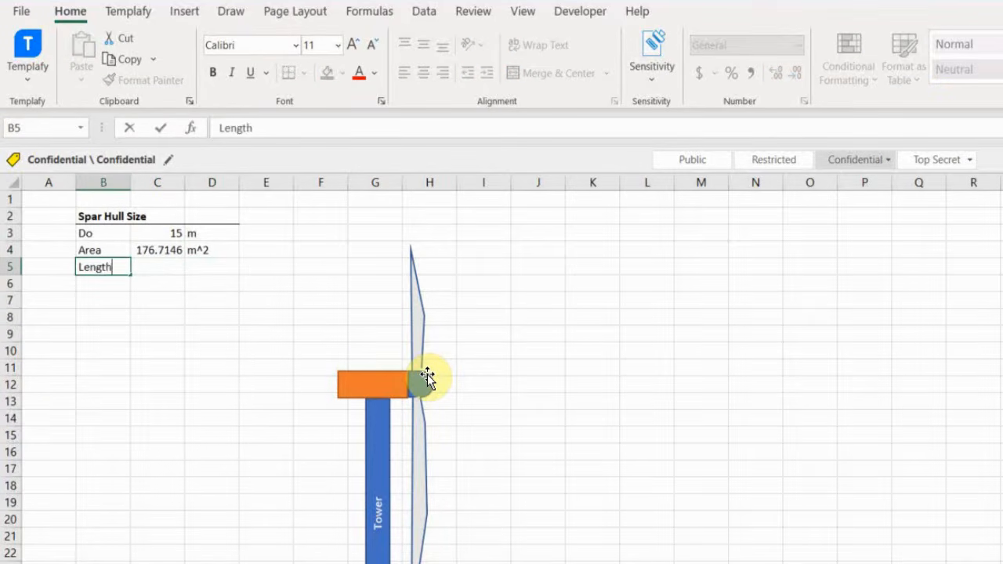
{"action": "type", "text": "ngth"}
{"action": "key", "text": "Tab"}
{"action": "type", "text": "100"}
{"action": "key", "text": "Tab"}
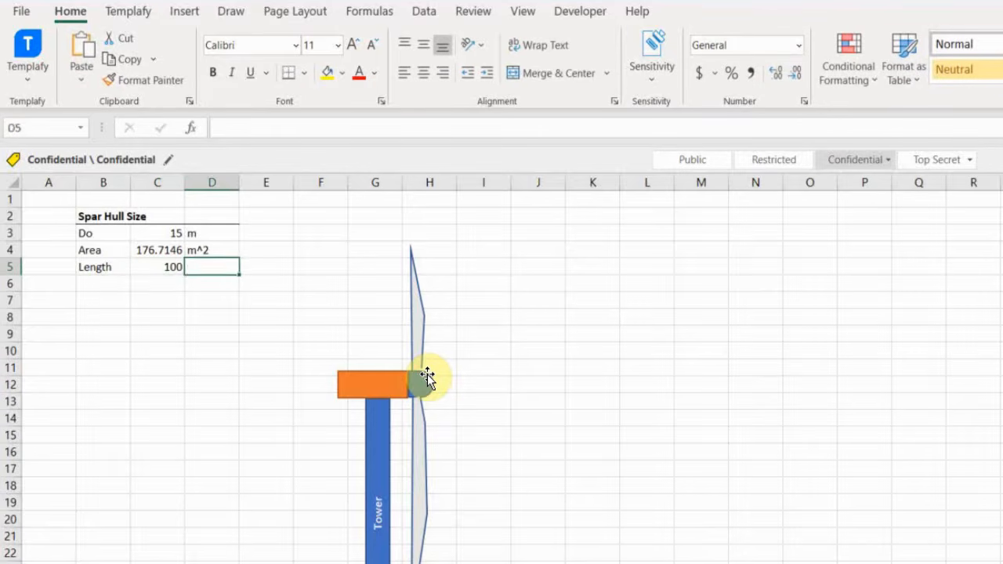
{"action": "type", "text": "m"}
{"action": "key", "text": "Return"}
{"action": "key", "text": "Left"}
Add the Freeboard row with value 15 m.
{"action": "type", "text": "Free"}
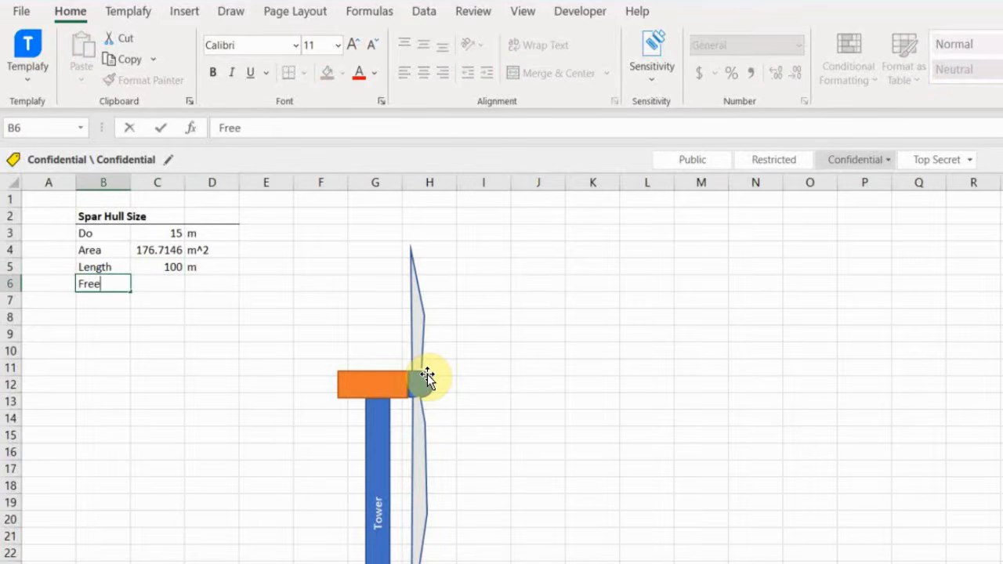
{"action": "type", "text": "board"}
{"action": "key", "text": "Tab"}
{"action": "type", "text": "15"}
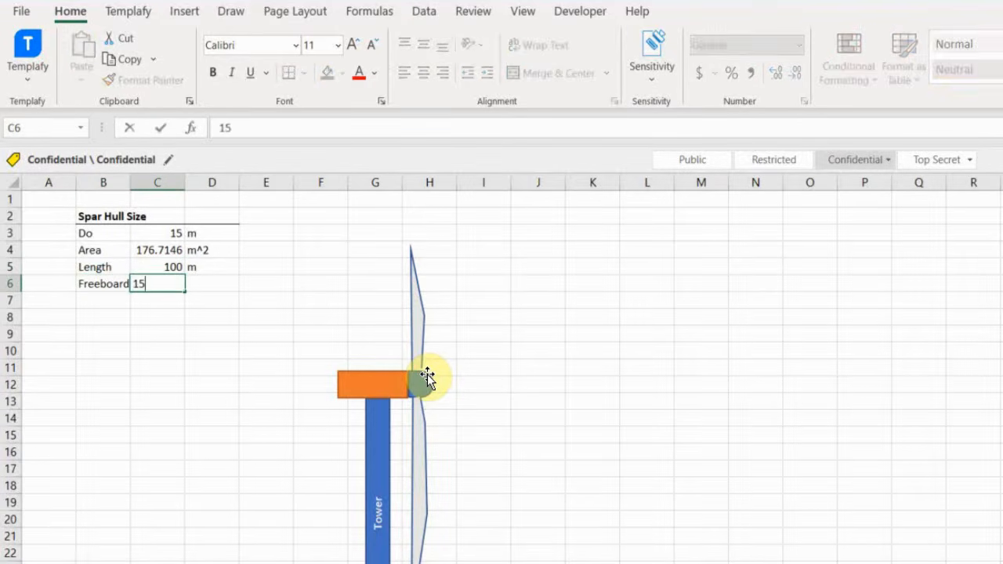
{"action": "key", "text": "Tab"}
{"action": "type", "text": "m"}
{"action": "key", "text": "Return"}
Add the Draft row as =C5-C6, giving 85 m.
{"action": "left_click", "coordinate": [588, 300]}
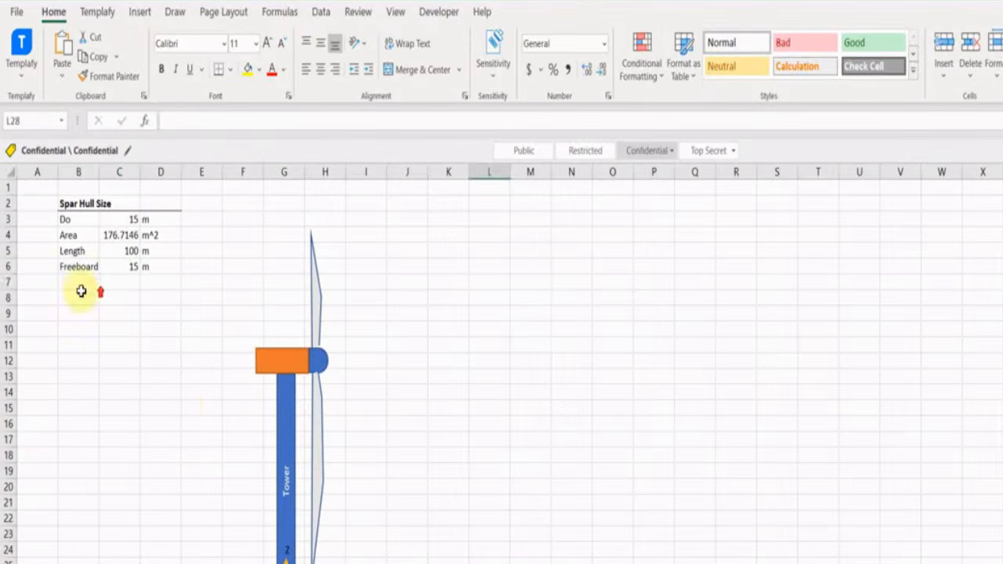
{"action": "left_click", "coordinate": [102, 300]}
{"action": "type", "text": "Draft"}
{"action": "key", "text": "Tab"}
{"action": "type", "text": "="}
{"action": "key", "text": "Up"}
{"action": "key", "text": "Up"}
{"action": "type", "text": "-"}
{"action": "key", "text": "Up"}
{"action": "key", "text": "Tab"}
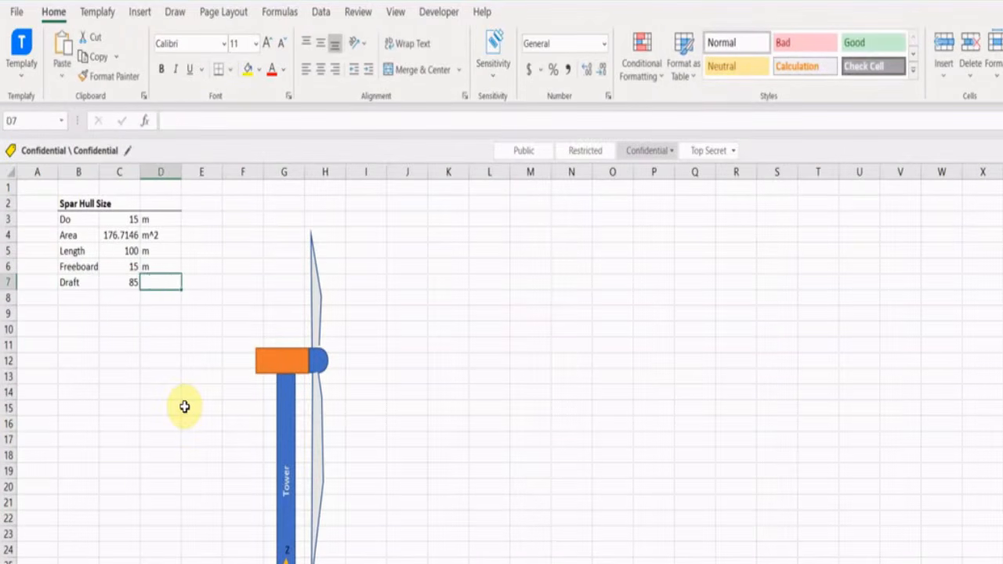
{"action": "type", "text": "m"}
{"action": "key", "text": "Return"}
Add the Porosity row with value 0.98.
{"action": "type", "text": "Poro"}
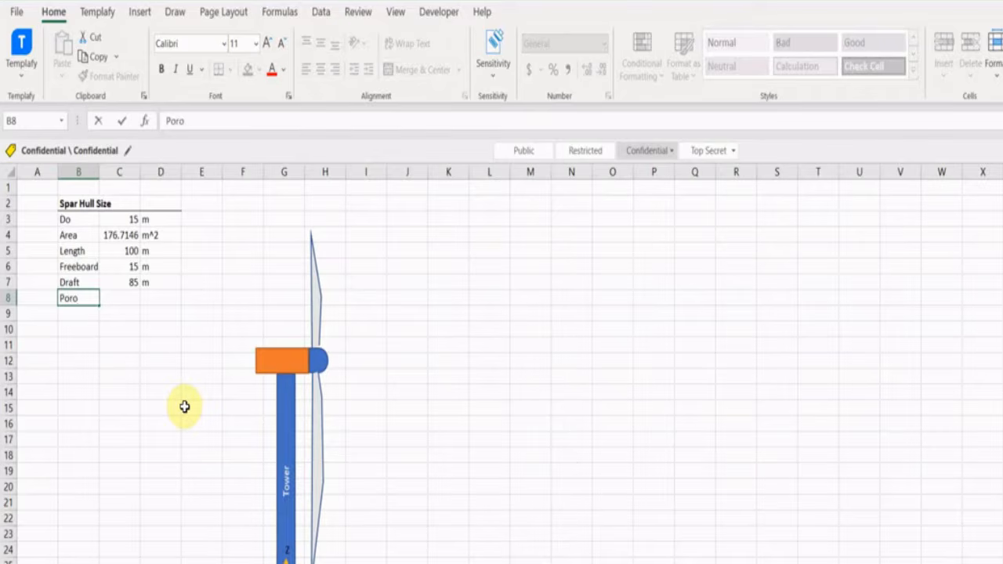
{"action": "type", "text": "sity"}
{"action": "key", "text": "Tab"}
{"action": "type", "text": "0.98"}
{"action": "key", "text": "Return"}
Add the equivalent diameter row 'Di (eqv)' as =C3*C8, giving 14.7 m.
{"action": "type", "text": "Di"}
{"action": "key", "text": "Tab"}
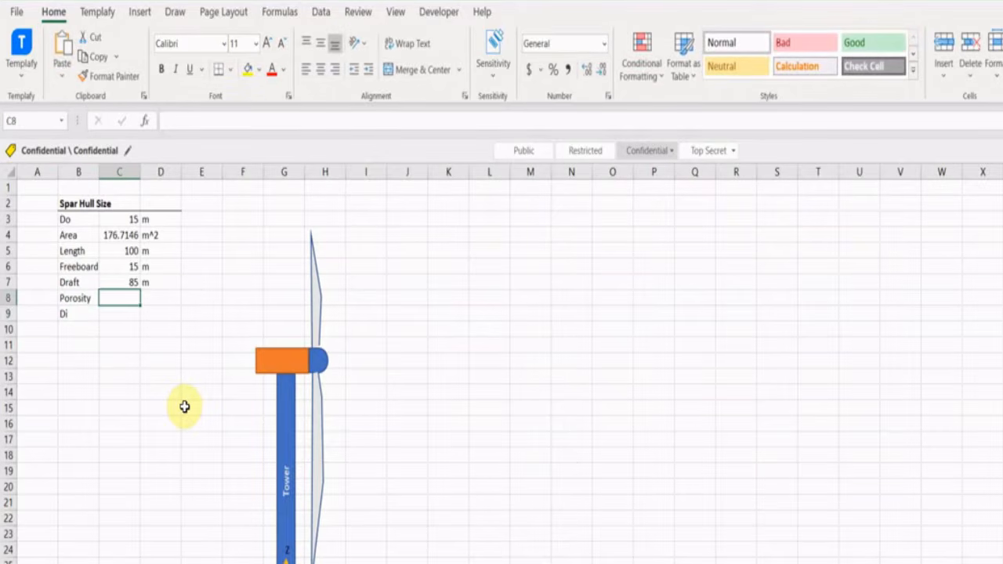
{"action": "type", "text": "=C3*C8"}
{"action": "key", "text": "Tab"}
{"action": "type", "text": "m"}
{"action": "key", "text": "Return"}
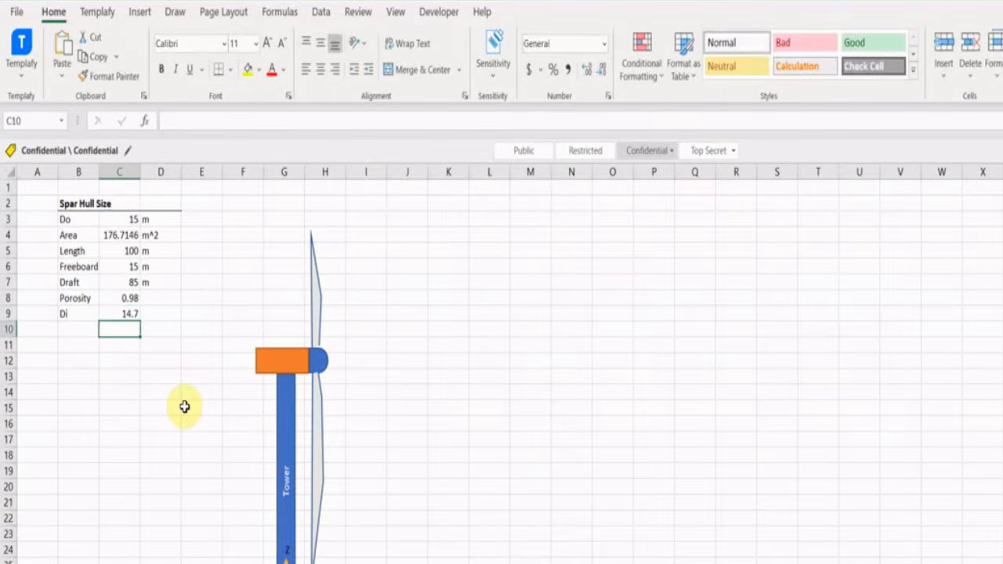
{"action": "key", "text": "Up"}
{"action": "key", "text": "Left"}
{"action": "key", "text": "F2"}
{"action": "type", "text": "(eqv)"}
{"action": "key", "text": "Return"}
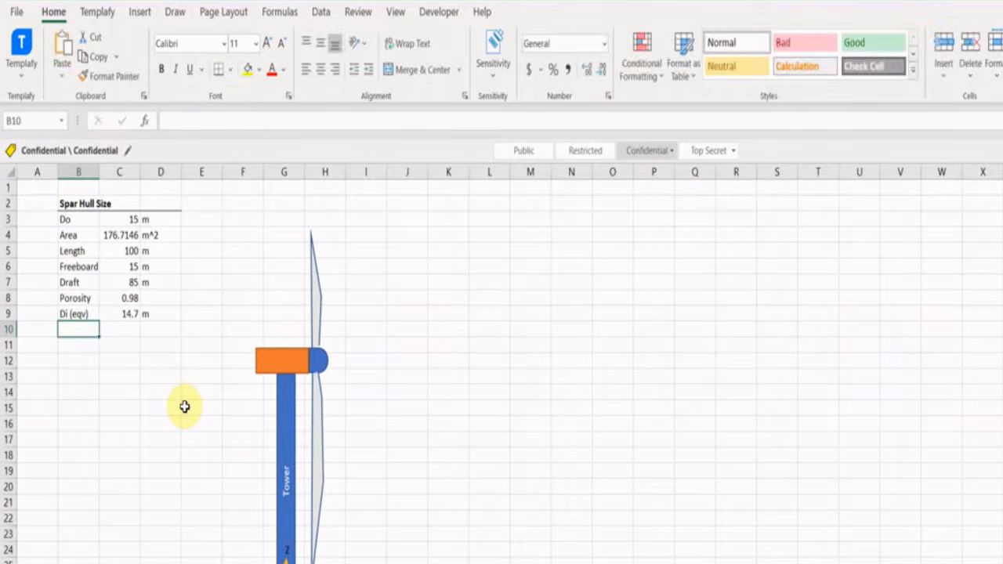
Add the displacement row as =C4*C7 (15020.74 m^3) and widen column B.
{"action": "type", "text": "Dispalcement"}
{"action": "key", "text": "Tab"}
{"action": "double_click", "coordinate": [99, 171]}
{"action": "type", "text": "="}
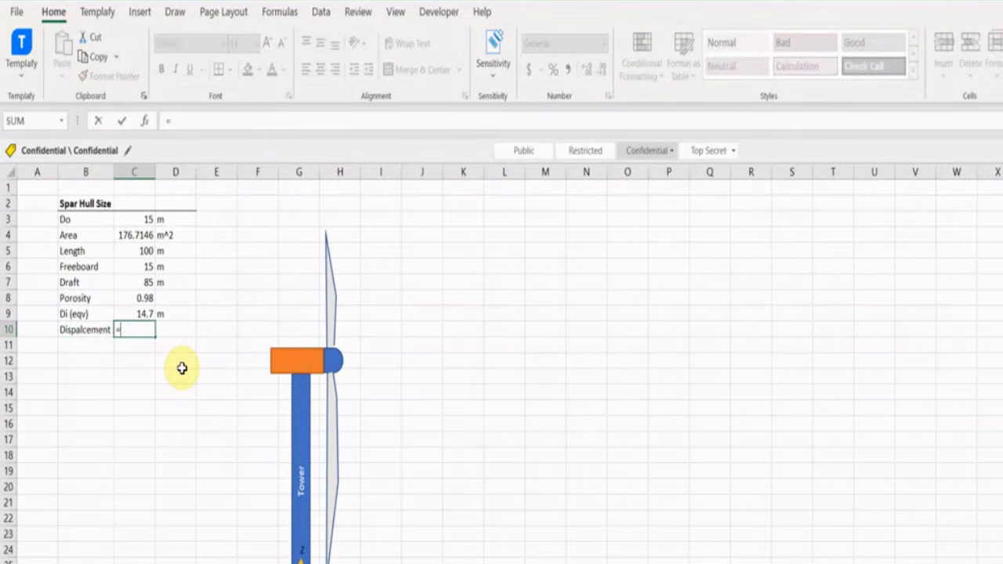
{"action": "key", "text": "Up"}
{"action": "key", "text": "Up"}
{"action": "key", "text": "Up"}
{"action": "key", "text": "Up"}
{"action": "key", "text": "Up"}
{"action": "key", "text": "Up"}
{"action": "type", "text": "*"}
{"action": "key", "text": "Up"}
{"action": "key", "text": "Up"}
{"action": "key", "text": "Up"}
{"action": "key", "text": "Up"}
{"action": "key", "text": "Down"}
{"action": "key", "text": "Return"}
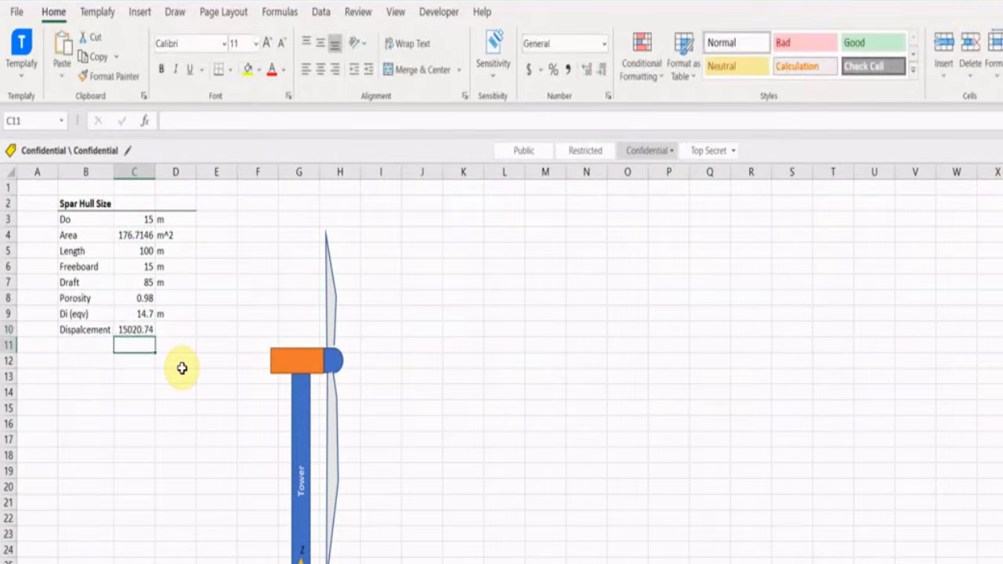
{"action": "key", "text": "Up"}
{"action": "key", "text": "Right"}
{"action": "type", "text": "m^3"}
{"action": "key", "text": "Return"}
{"action": "left_click", "coordinate": [422, 204]}
Create a bold, bottom-bordered Properties heading with seawater density 1025 kg/m^3.
{"action": "type", "text": "Properties"}
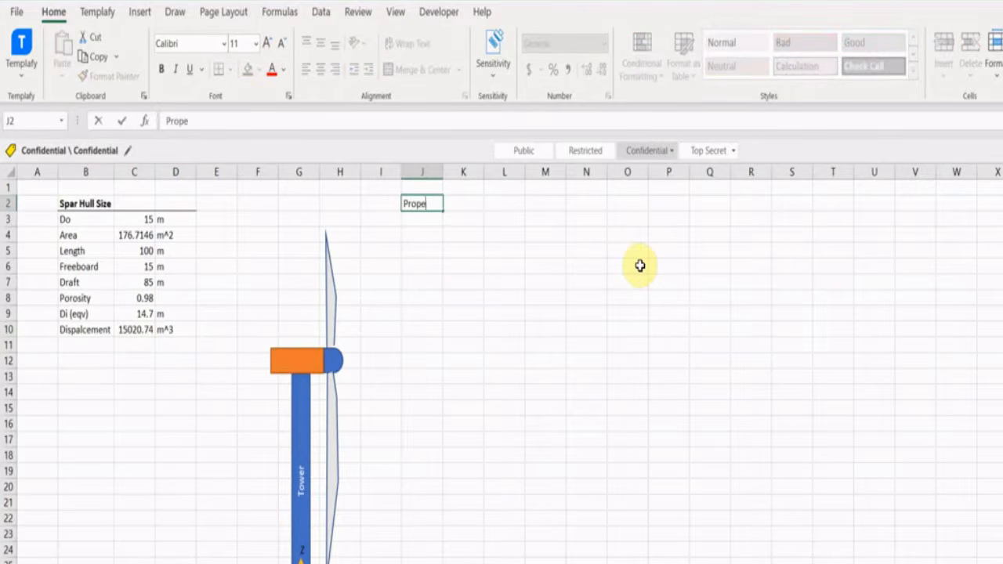
{"action": "key", "text": "Return"}
{"action": "type", "text": "Seawater dens"}
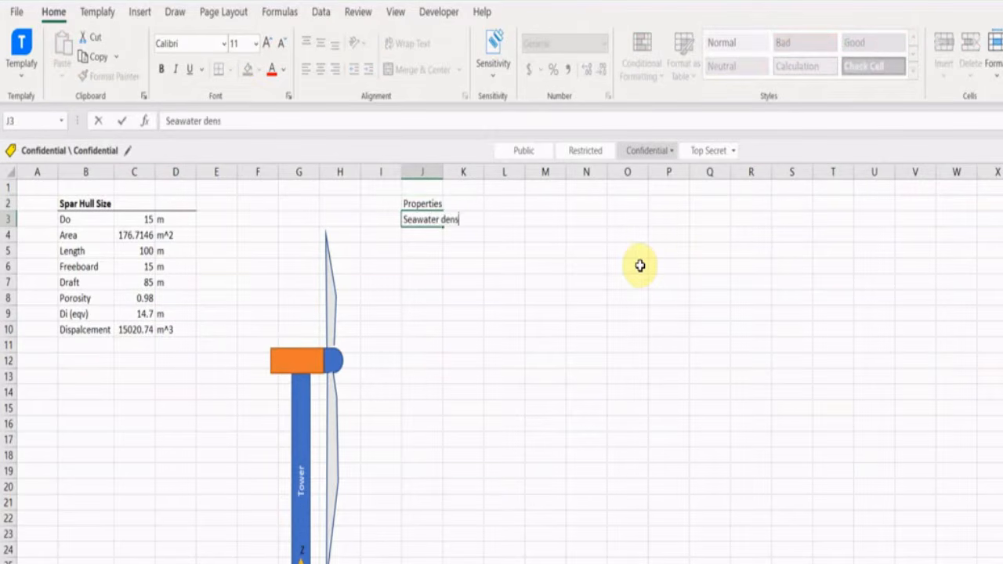
{"action": "type", "text": "ity"}
{"action": "double_click", "coordinate": [444, 171]}
{"action": "left_click", "coordinate": [497, 224]}
{"action": "type", "text": "1025"}
{"action": "key", "text": "Right"}
{"action": "type", "text": "kg/m^3"}
{"action": "key", "text": "Return"}
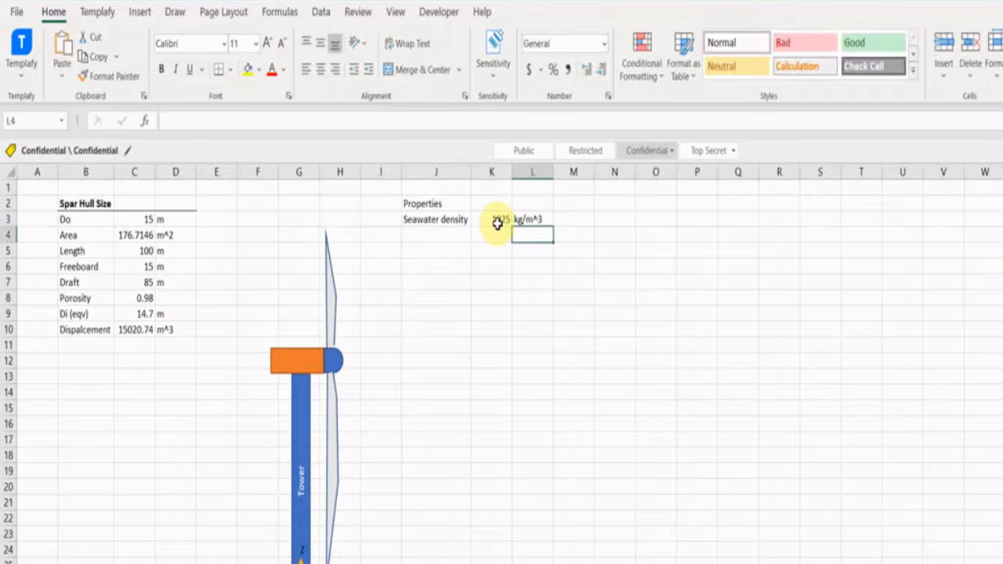
{"action": "left_click_drag", "start_coordinate": [439, 204], "coordinate": [533, 205]}
{"action": "left_click", "coordinate": [161, 70]}
{"action": "left_click", "coordinate": [219, 70]}
Correct the misspelled label to 'Displacement'.
{"action": "left_click", "coordinate": [102, 342]}
{"action": "left_click", "coordinate": [95, 333]}
{"action": "type", "text": "D"}
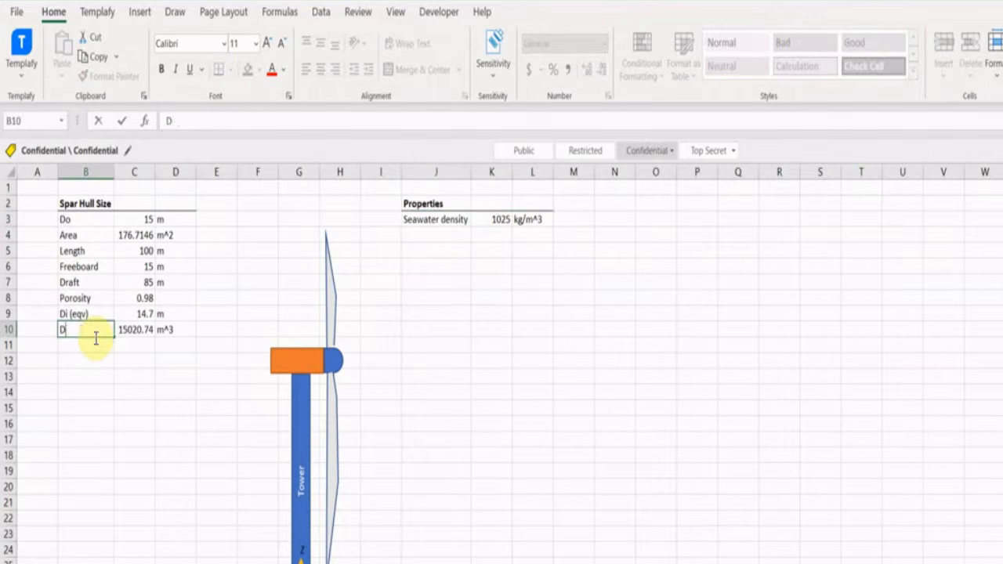
{"action": "type", "text": "isplacement"}
{"action": "key", "text": "Return"}
Compute the displaced mass =C10*K3 in scientific notation (1.54E+07 kg).
{"action": "key", "text": "Right"}
{"action": "type", "text": "=C10*"}
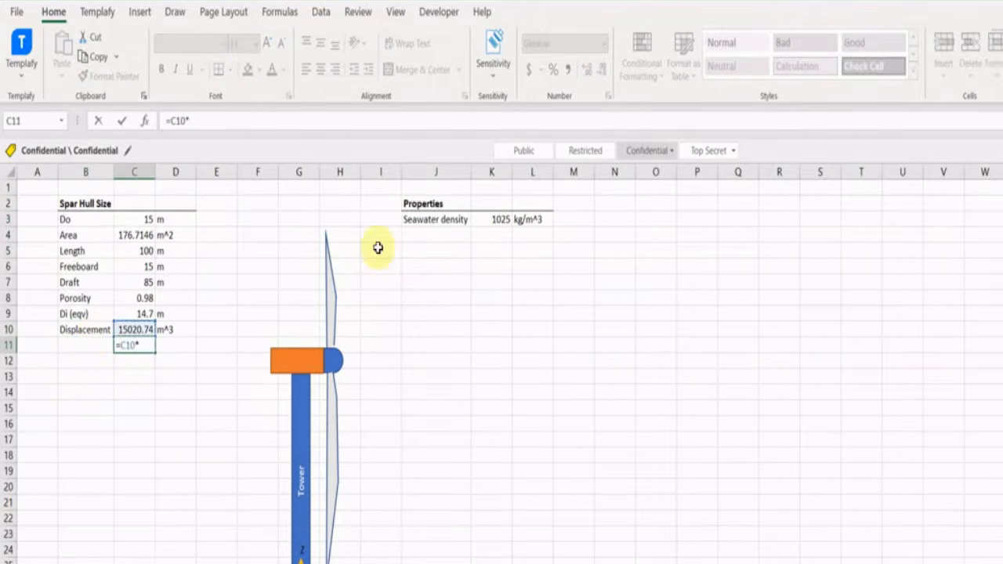
{"action": "left_click", "coordinate": [498, 220]}
{"action": "key", "text": "ctrl+Return"}
{"action": "left_click", "coordinate": [603, 43]}
{"action": "left_click", "coordinate": [564, 418]}
{"action": "left_click", "coordinate": [186, 345]}
{"action": "type", "text": "kg"}
{"action": "key", "text": "Return"}
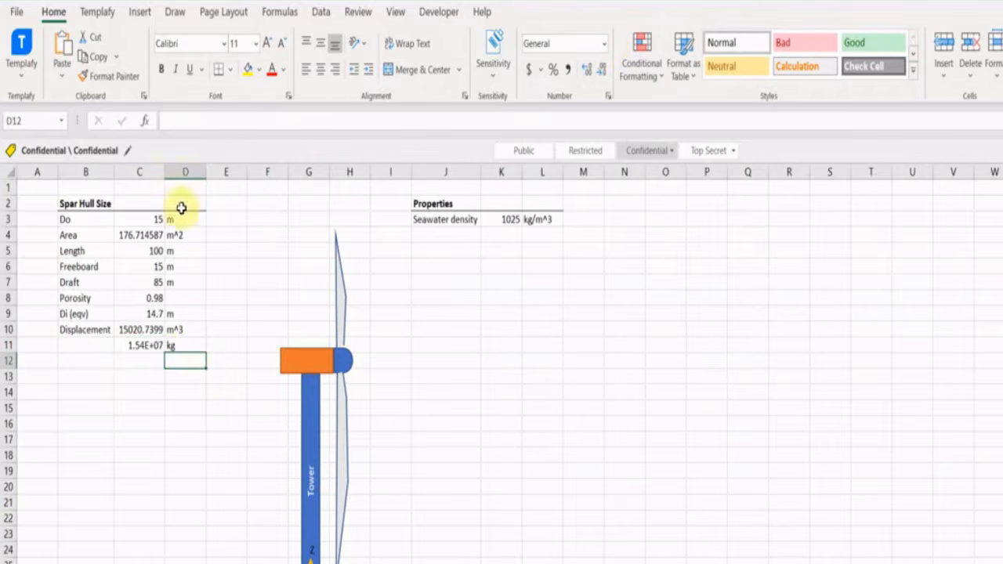
Reduce decimals on displacement and area to two places and fit column C.
{"action": "left_click", "coordinate": [158, 331]}
{"action": "triple_click", "coordinate": [602, 70]}
{"action": "left_click", "coordinate": [149, 236]}
{"action": "double_click", "coordinate": [601, 71]}
{"action": "double_click", "coordinate": [601, 71]}
{"action": "double_click", "coordinate": [163, 173]}
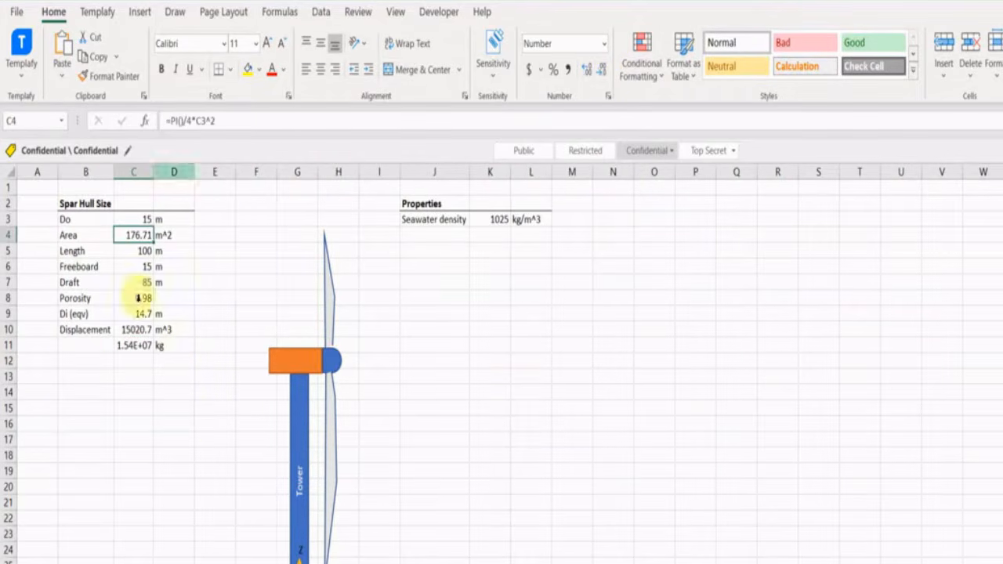
Add the CoB row as =-C7/2, giving -42.5 m.
{"action": "left_click", "coordinate": [86, 360]}
{"action": "type", "text": "CoB"}
{"action": "key", "text": "Tab"}
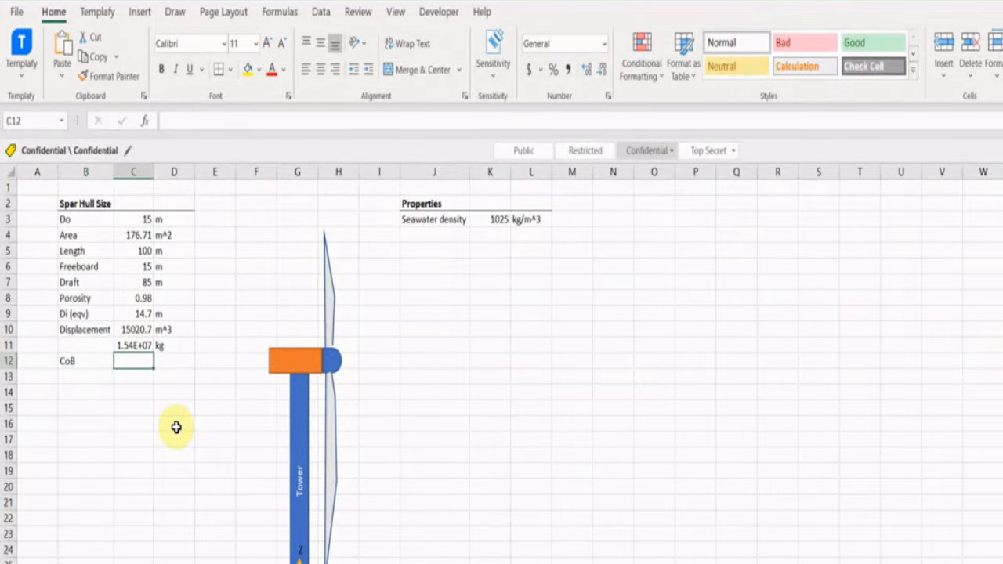
{"action": "type", "text": "="}
{"action": "key", "text": "Up"}
{"action": "key", "text": "BackSpace"}
{"action": "type", "text": "-"}
{"action": "key", "text": "Up"}
{"action": "key", "text": "Up"}
{"action": "key", "text": "Up"}
{"action": "key", "text": "Up"}
{"action": "key", "text": "Up"}
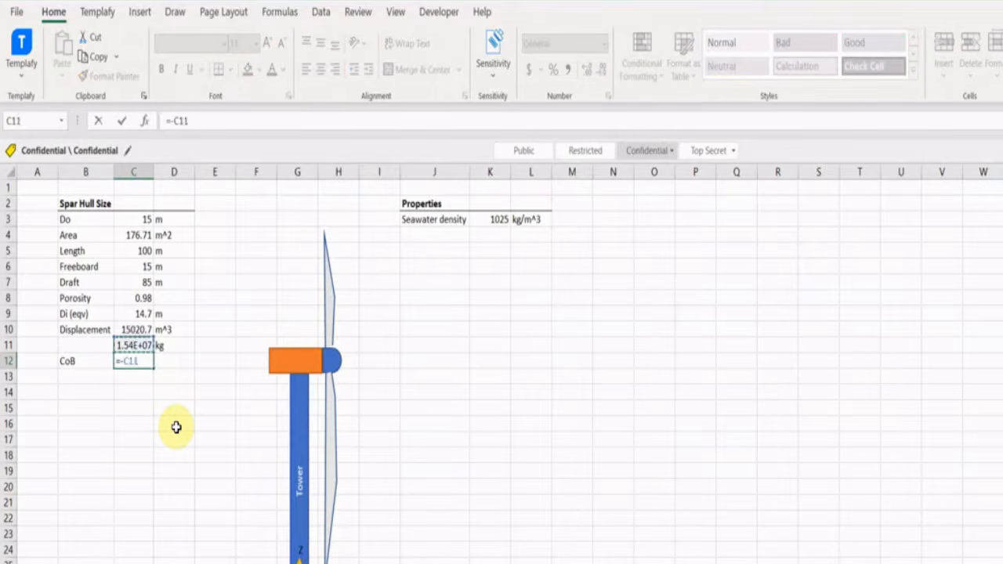
{"action": "type", "text": "/2"}
{"action": "key", "text": "Tab"}
{"action": "type", "text": "m"}
{"action": "key", "text": "Down"}
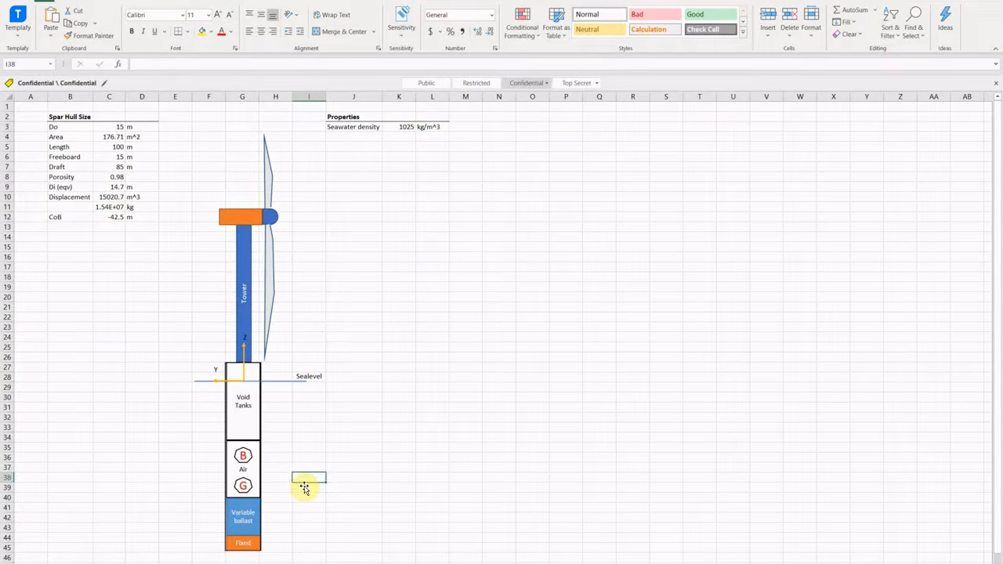
Start a Fixed Ballast heading below the hull table.
{"action": "left_click", "coordinate": [75, 308]}
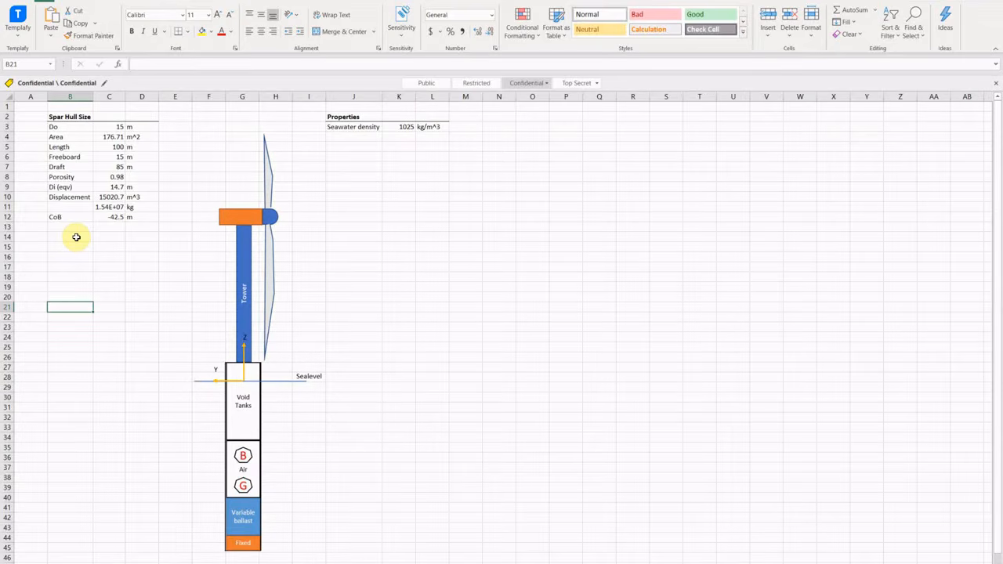
{"action": "left_click", "coordinate": [76, 237]}
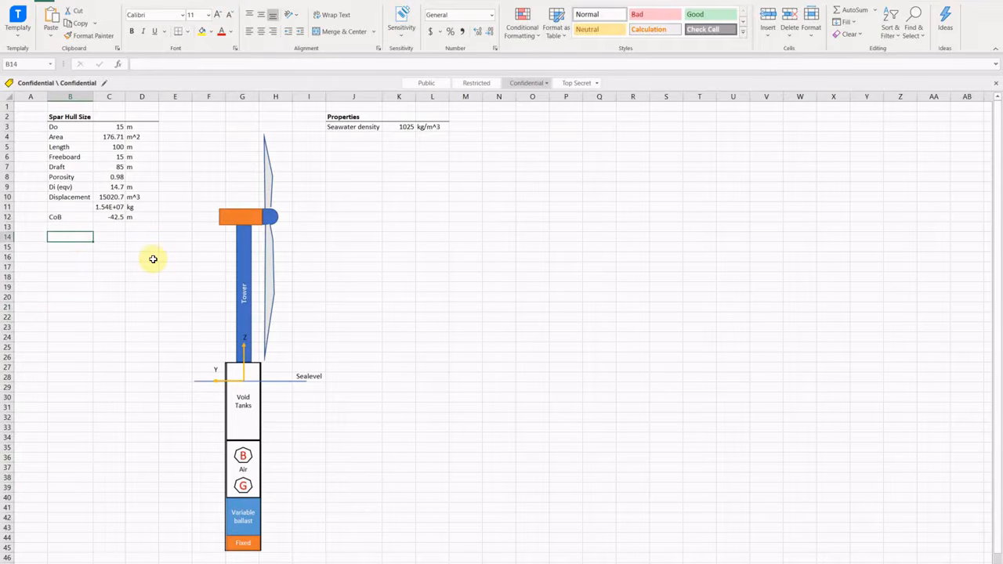
{"action": "type", "text": "Fixed Ballast"}
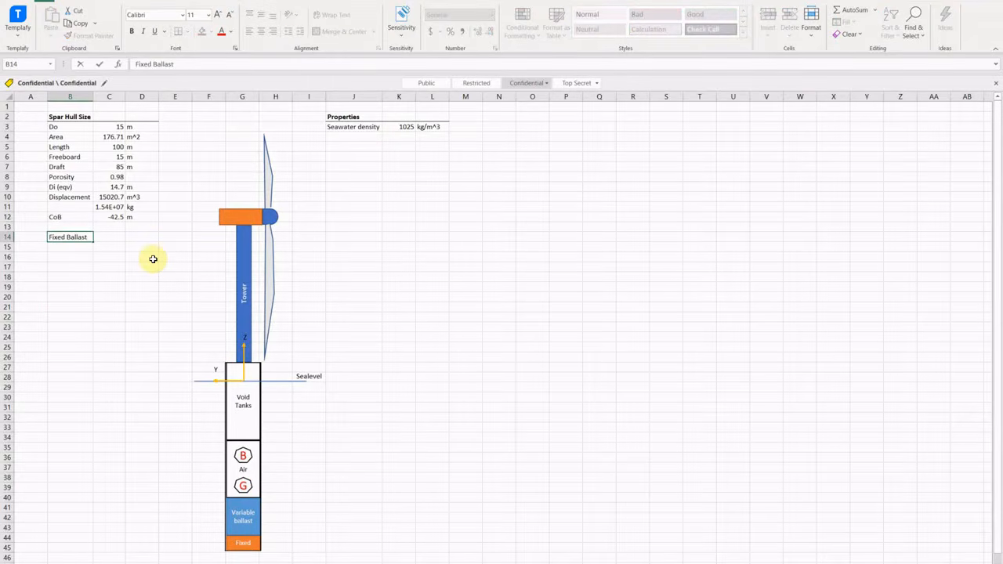
{"action": "key", "text": "Return"}
Add the Magnetite label and make the Fixed Ballast heading bold.
{"action": "type", "text": "MAgnetit"}
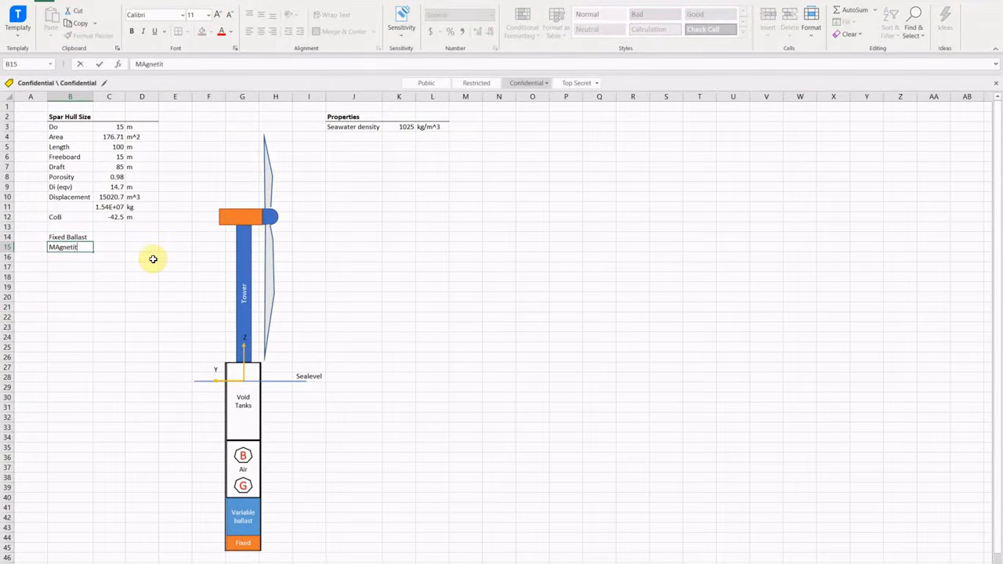
{"action": "key", "text": "Return"}
{"action": "key", "text": "Up"}
{"action": "key", "text": "Up"}
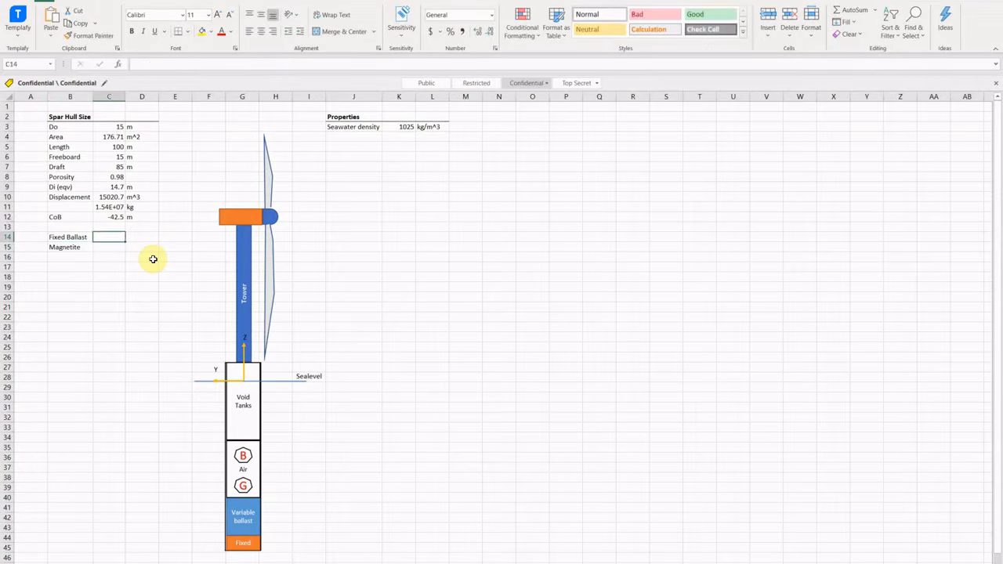
{"action": "key", "text": "shift+Right"}
{"action": "key", "text": "shift+Right"}
{"action": "left_click", "coordinate": [132, 31]}
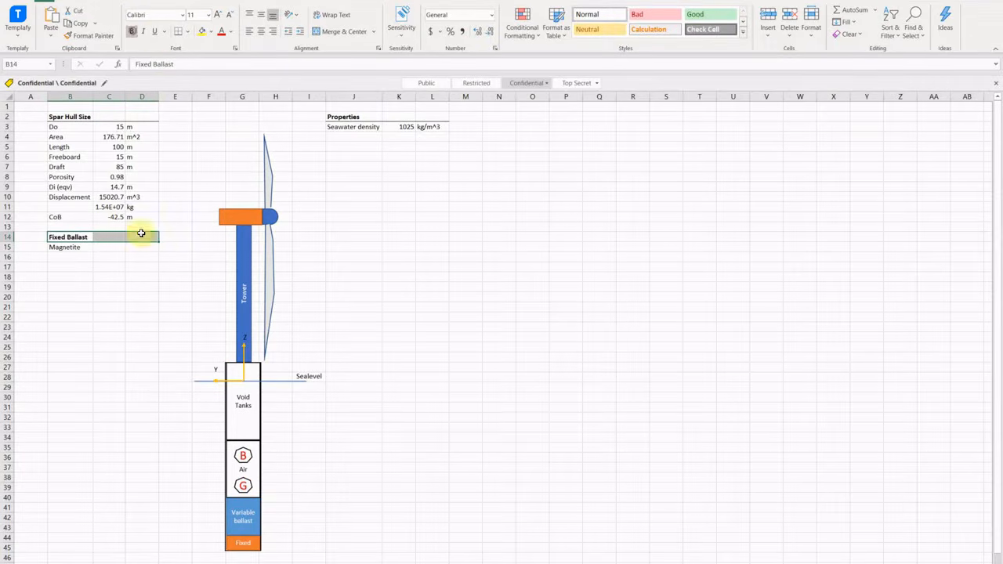
Enter the magnetite height of 8 m.
{"action": "left_click", "coordinate": [117, 250]}
{"action": "type", "text": "8"}
{"action": "key", "text": "Tab"}
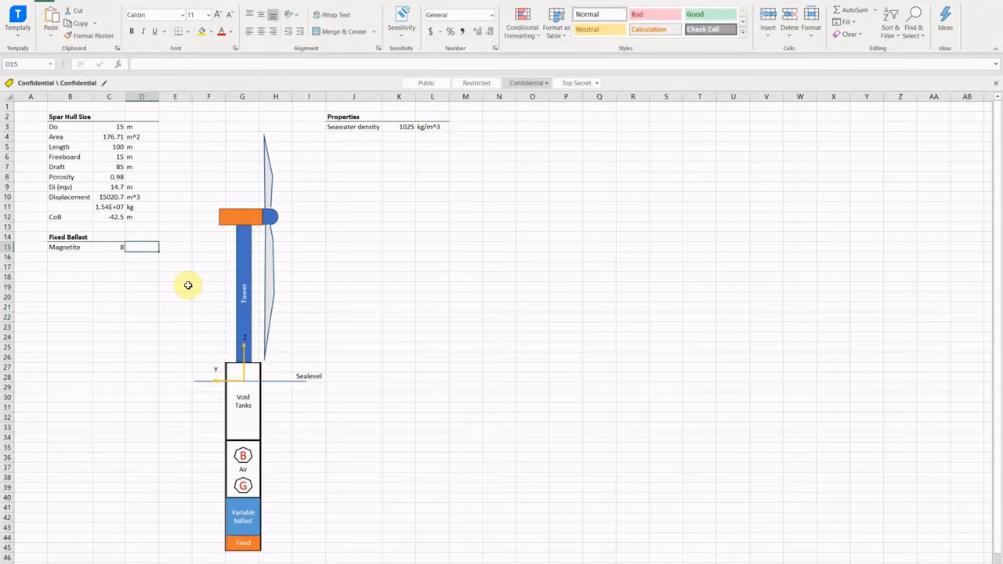
{"action": "type", "text": "m"}
{"action": "key", "text": "Return"}
{"action": "key", "text": "Left"}
Add a magnetite density row of 5000 kg/m^3 under seawater density.
{"action": "left_click", "coordinate": [377, 138]}
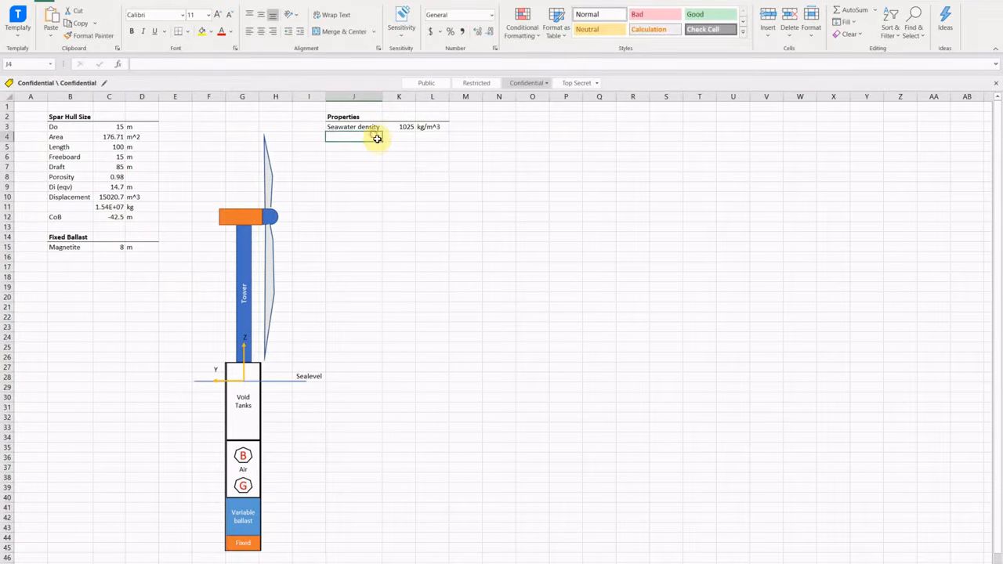
{"action": "type", "text": "Magnet"}
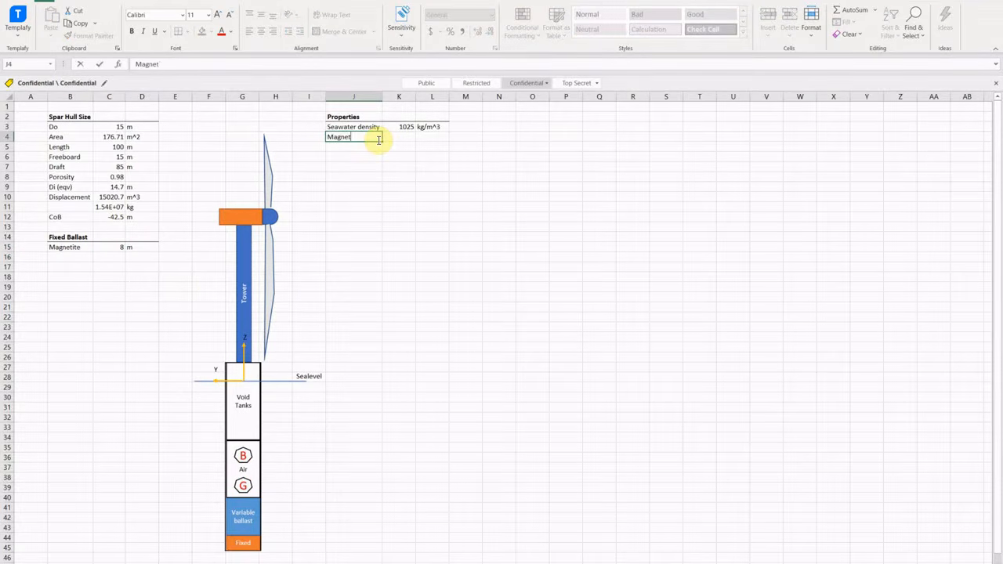
{"action": "type", "text": "ite sens"}
{"action": "key", "text": "Tab"}
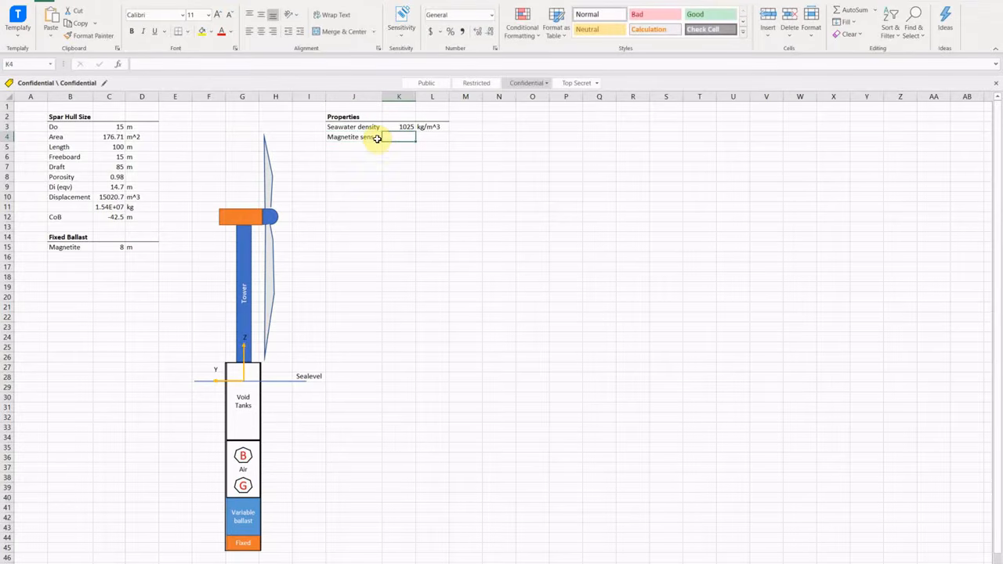
{"action": "type", "text": "000"}
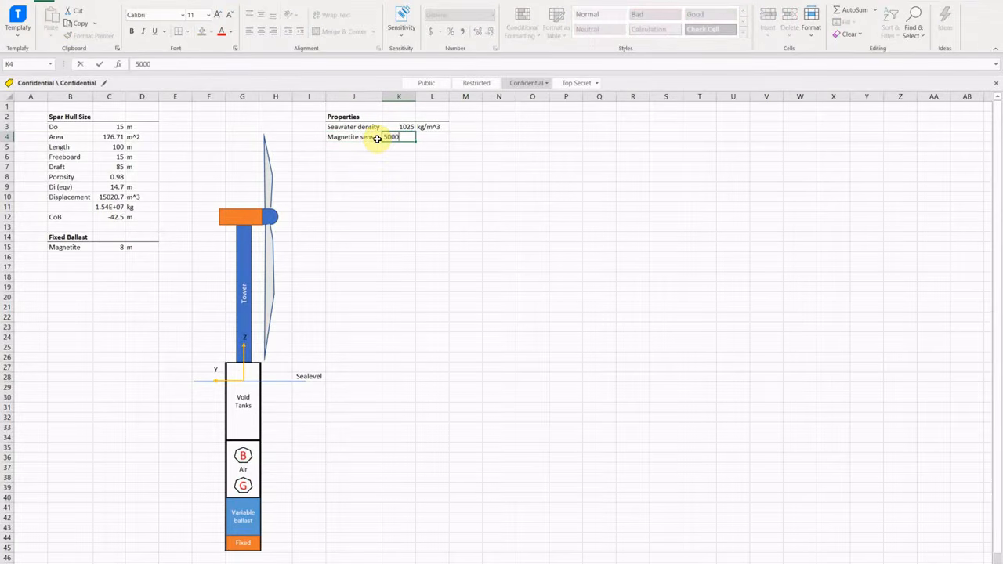
{"action": "key", "text": "Tab"}
{"action": "type", "text": "kg/m^3"}
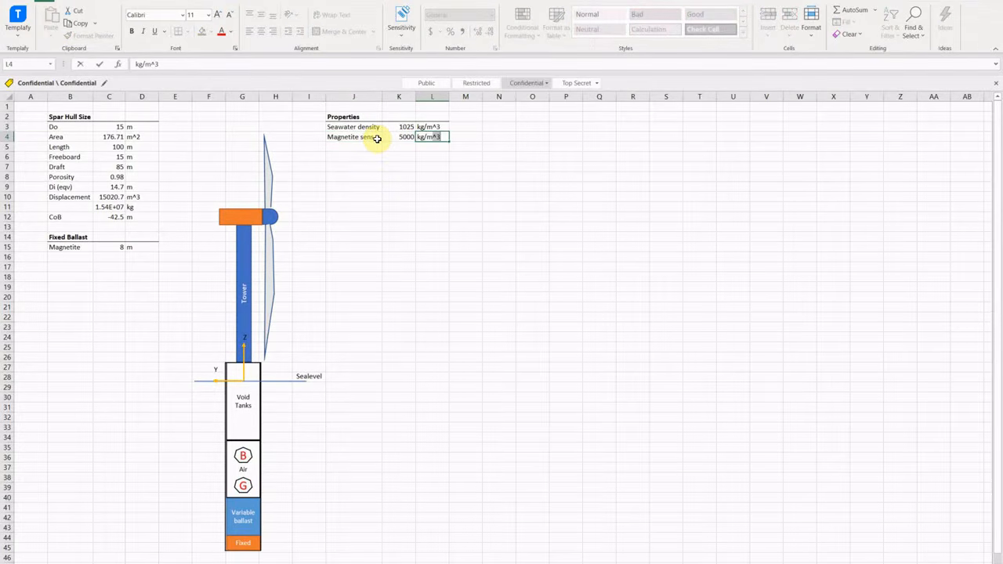
Add a fixed ballast Mass formula using inner diameter squared, magnetite height and density.
{"action": "left_click", "coordinate": [63, 258]}
{"action": "type", "text": "Mass"}
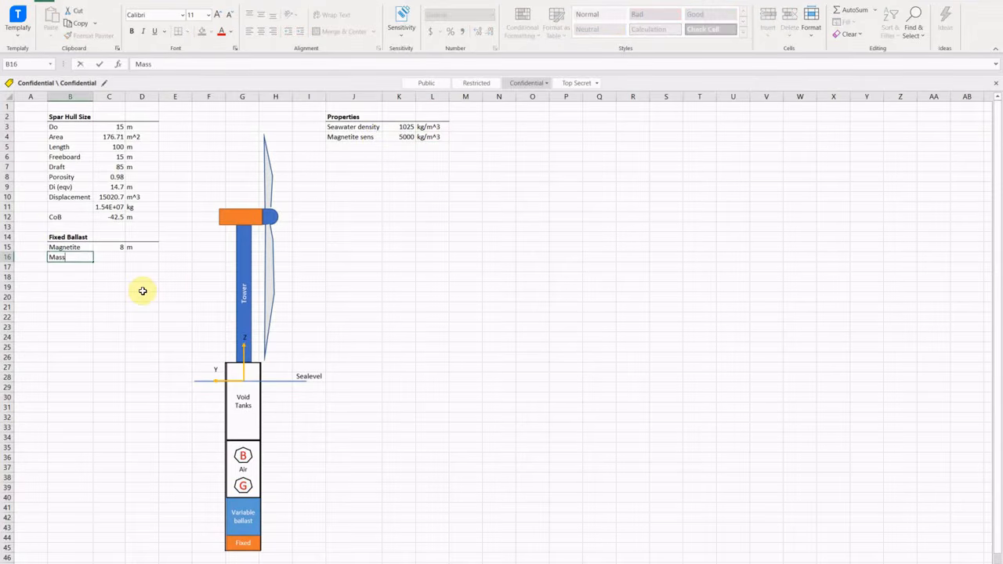
{"action": "key", "text": "Tab"}
{"action": "type", "text": "="}
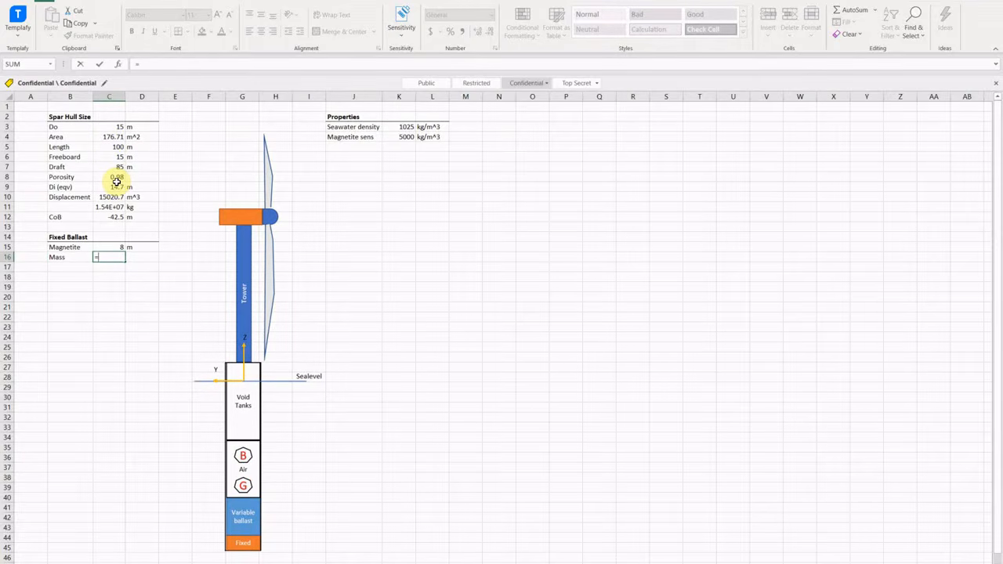
{"action": "type", "text": "PI()/4*("}
{"action": "left_click", "coordinate": [116, 186]}
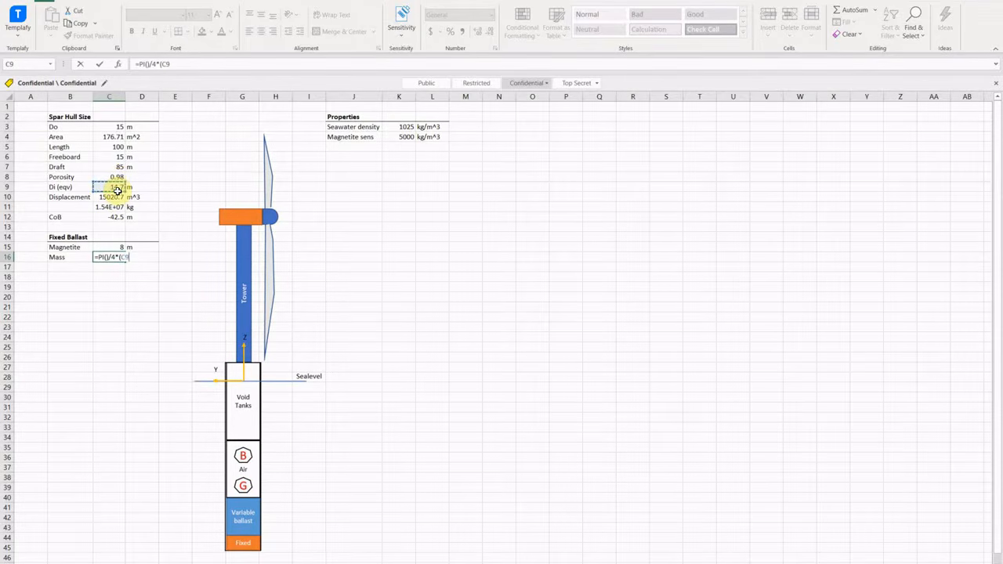
{"action": "key", "text": "BackSpace"}
{"action": "key", "text": "BackSpace"}
{"action": "key", "text": "BackSpace"}
{"action": "left_click", "coordinate": [115, 188]}
{"action": "type", "text": "^2*"}
{"action": "left_click", "coordinate": [115, 246]}
{"action": "type", "text": "*"}
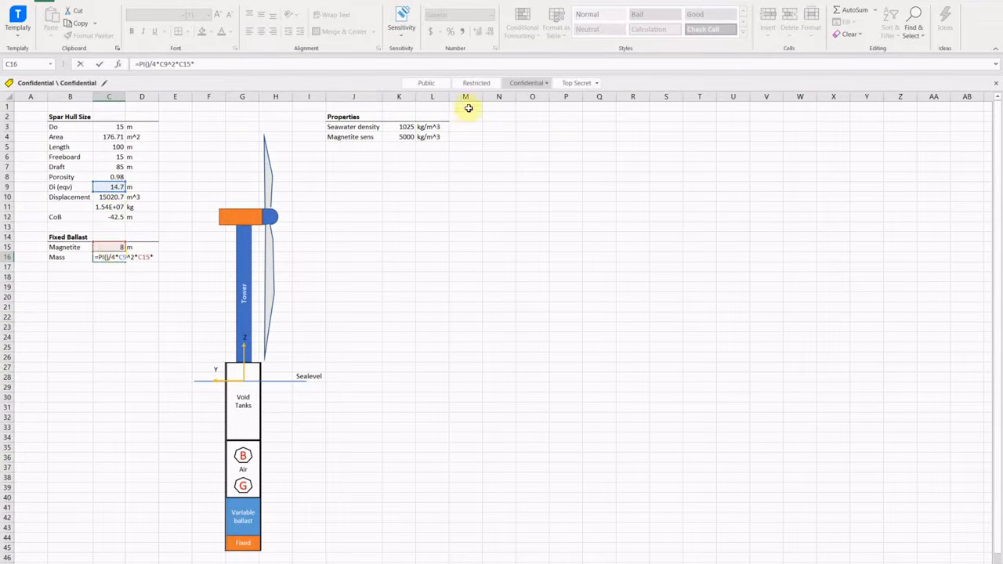
{"action": "left_click", "coordinate": [406, 137]}
{"action": "key", "text": "Return"}
Show the fixed ballast mass in scientific notation.
{"action": "left_click", "coordinate": [110, 257]}
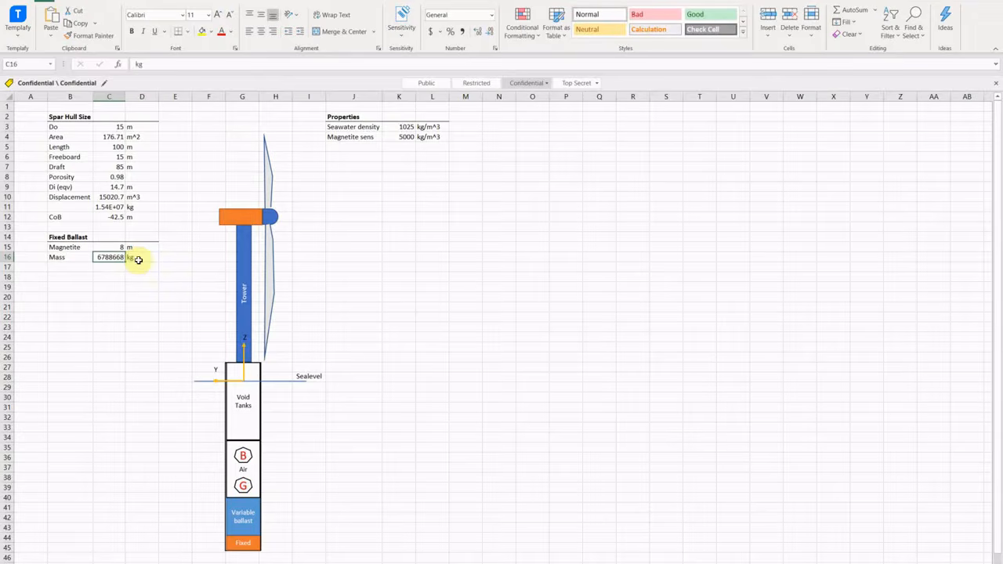
{"action": "left_click", "coordinate": [491, 15]}
{"action": "left_click", "coordinate": [439, 263]}
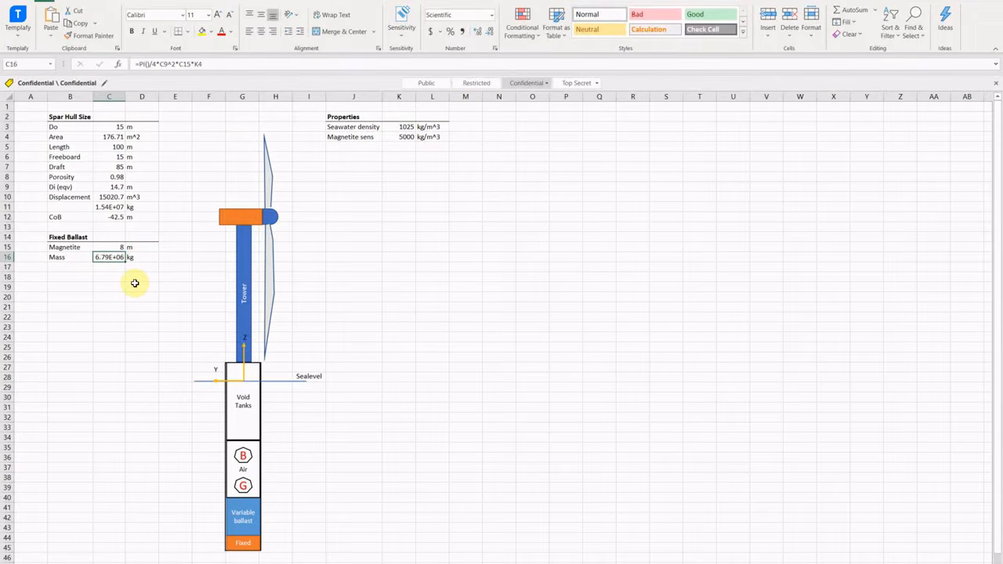
Add a ballast CoG row computed as minus the draft plus half the magnetite height.
{"action": "left_click", "coordinate": [74, 267]}
{"action": "type", "text": "CoG"}
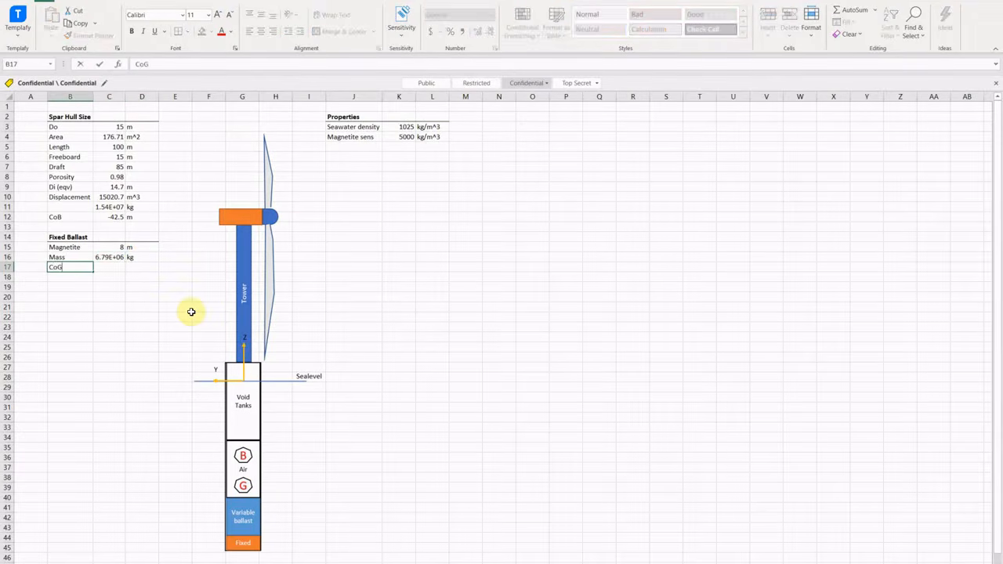
{"action": "key", "text": "Tab"}
{"action": "type", "text": "=-"}
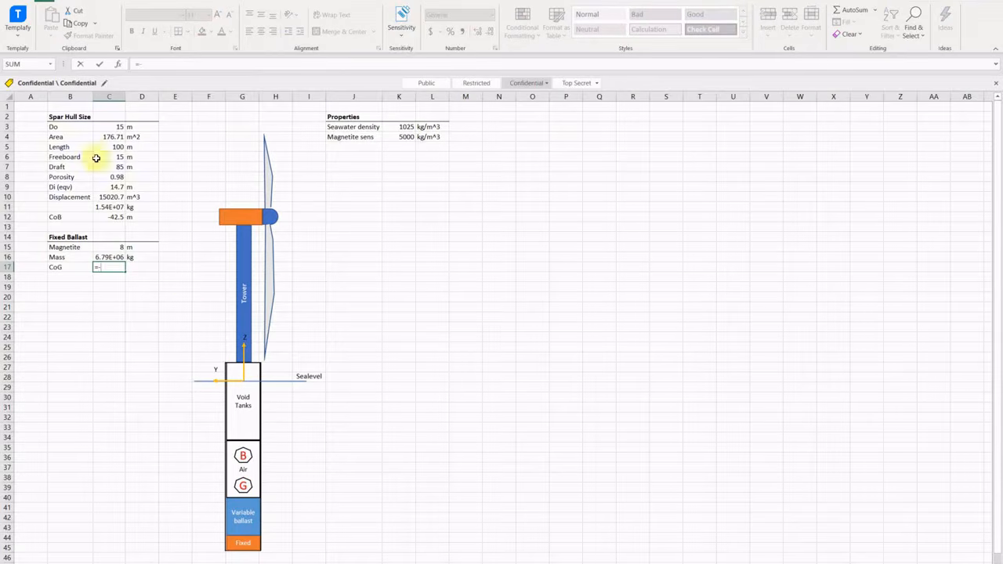
{"action": "left_click", "coordinate": [110, 167]}
{"action": "type", "text": "+"}
{"action": "left_click", "coordinate": [117, 246]}
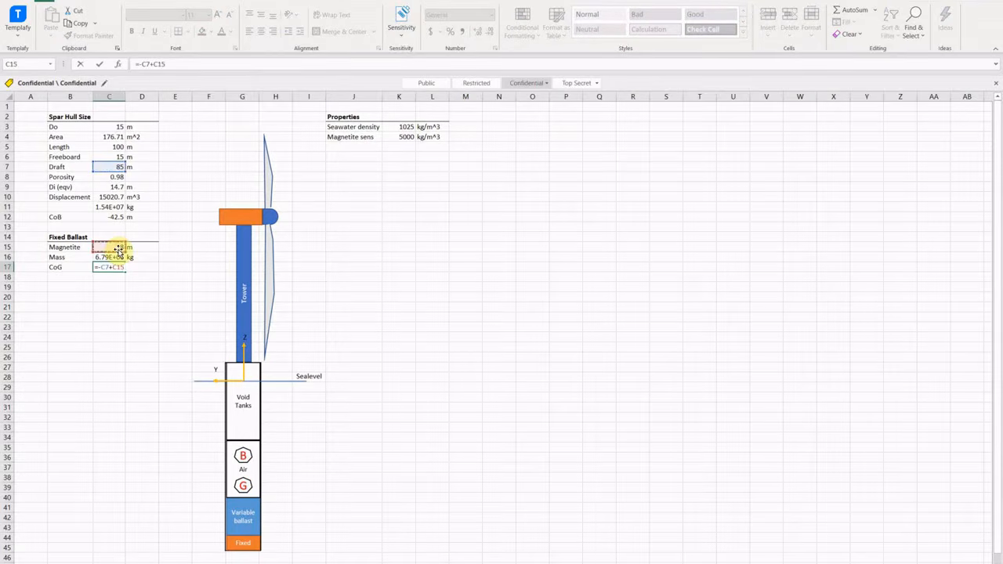
{"action": "type", "text": "/2"}
{"action": "key", "text": "Return"}
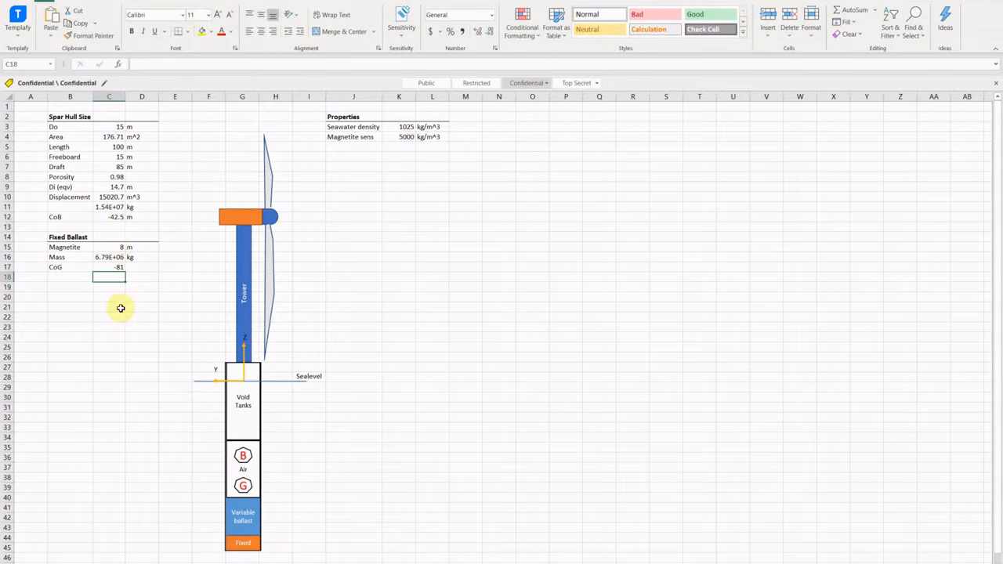
Enter the label 'Ixx, Iyy' in B18 below the CoG row.
{"action": "left_click", "coordinate": [69, 278]}
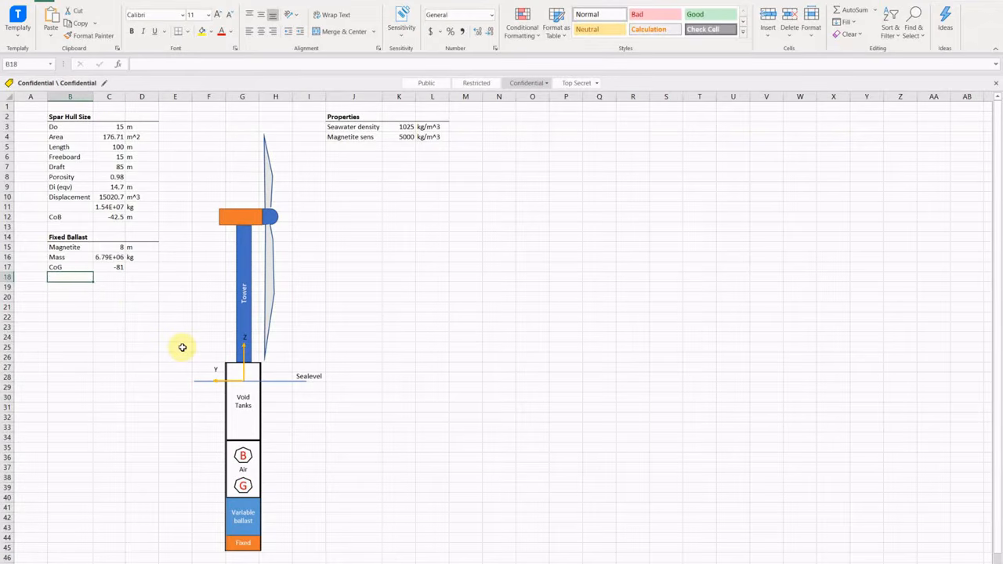
{"action": "type", "text": "Ixx, I"}
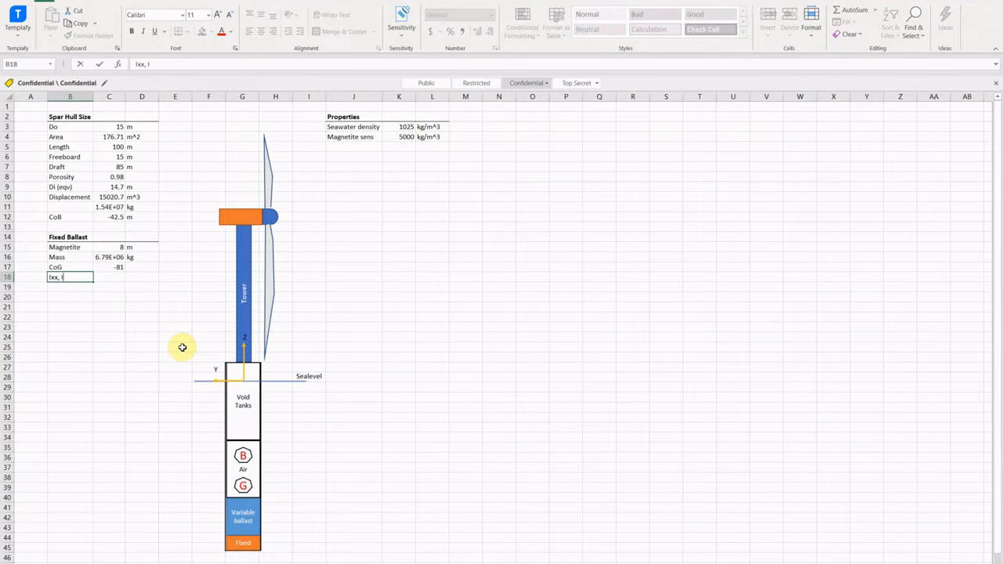
{"action": "type", "text": "yy"}
{"action": "key", "text": "Return"}
Find the solid cylinder entry in Wikipedia's List of moments of inertia and paste its formula snapshot beside the data.
{"action": "type", "text": "I"}
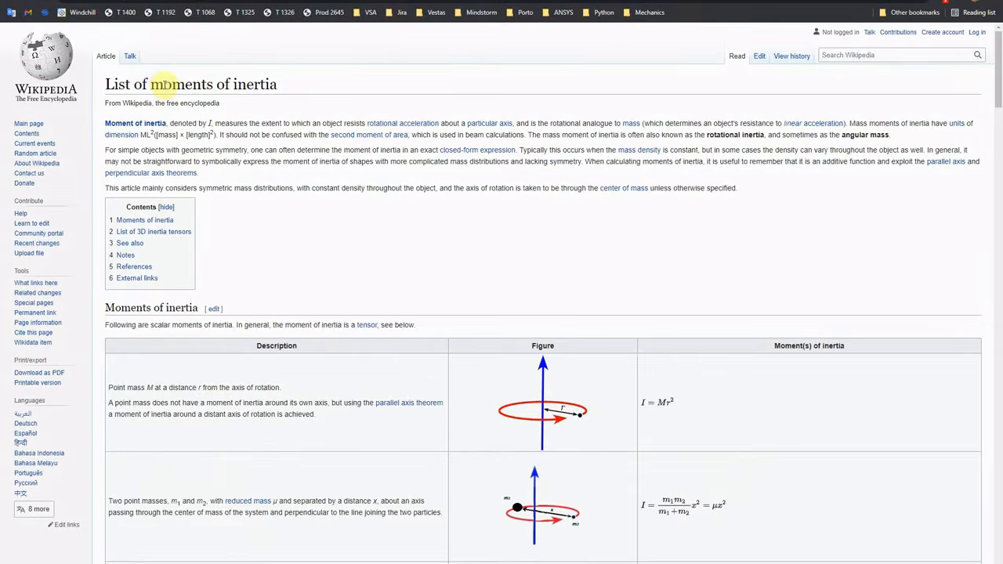
{"action": "left_click_drag", "start_coordinate": [125, 84], "coordinate": [291, 91]}
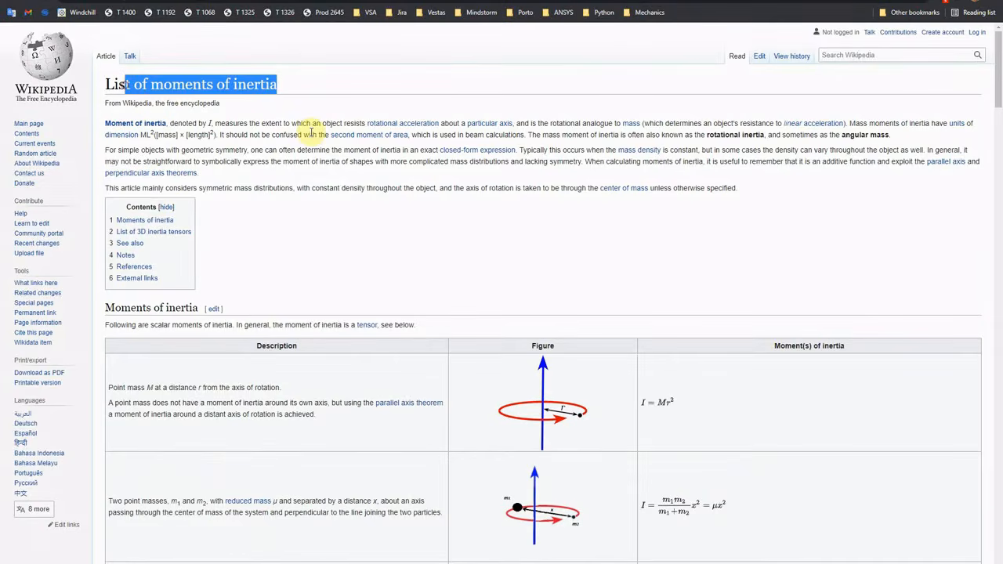
{"action": "scroll", "coordinate": [318, 224], "scroll_direction": "down", "scroll_amount": 15}
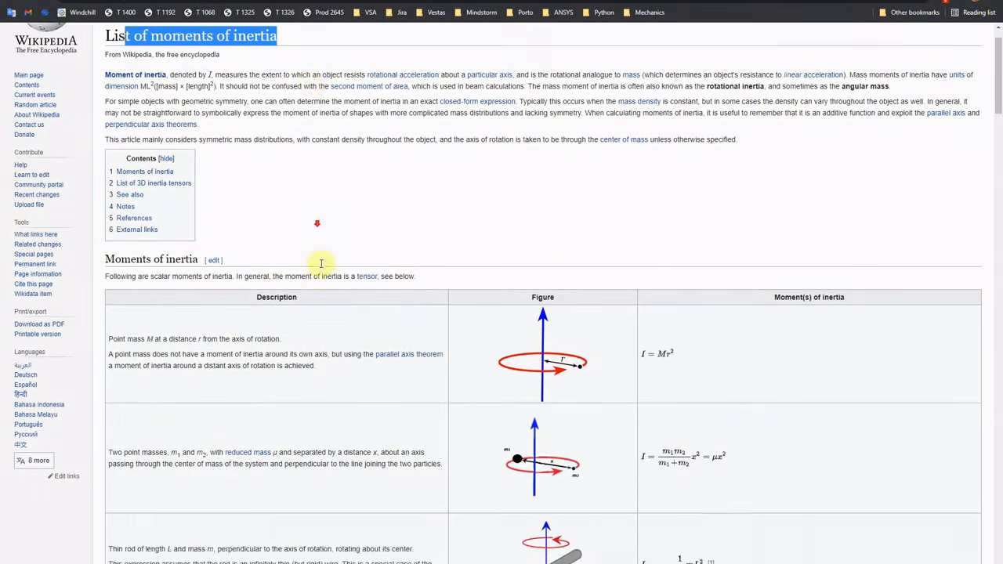
{"action": "left_click_drag", "start_coordinate": [108, 340], "coordinate": [284, 343]}
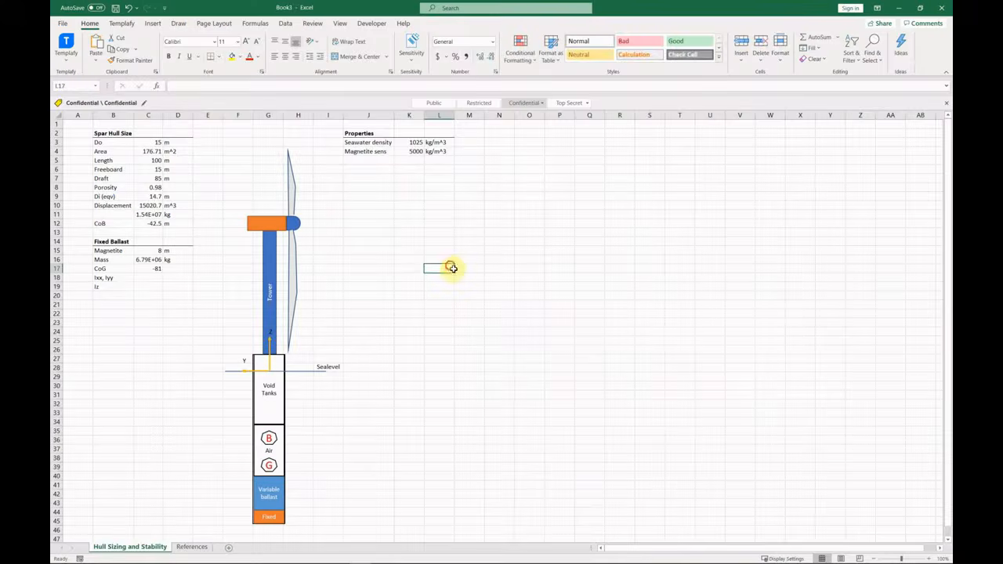
{"action": "key", "text": "ctrl+v"}
{"action": "left_click_drag", "start_coordinate": [557, 324], "coordinate": [473, 264]}
Begin the C18 Ixx, Iyy formula as =1/12 times the ballast Mass.
{"action": "left_click", "coordinate": [148, 277]}
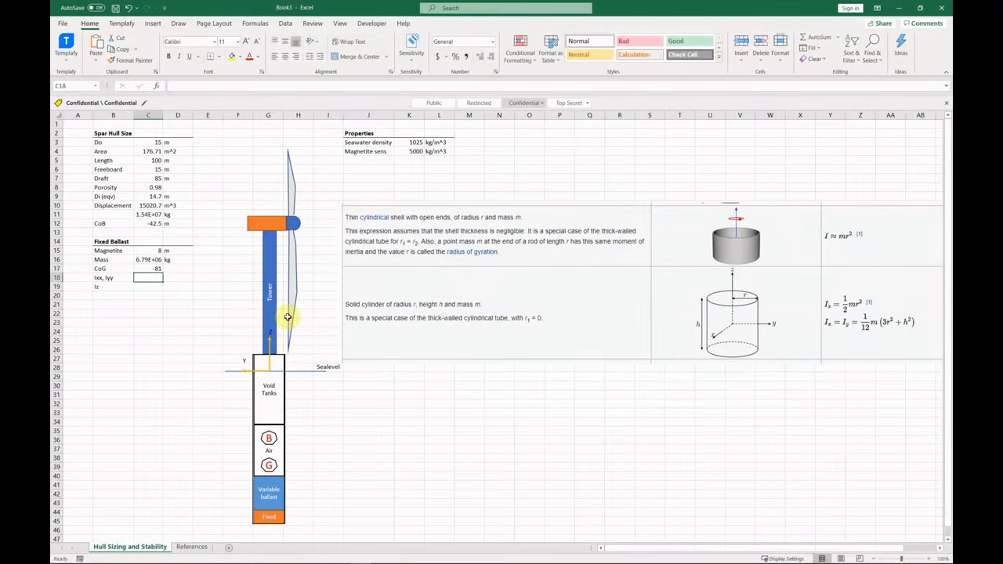
{"action": "type", "text": "=1/12"}
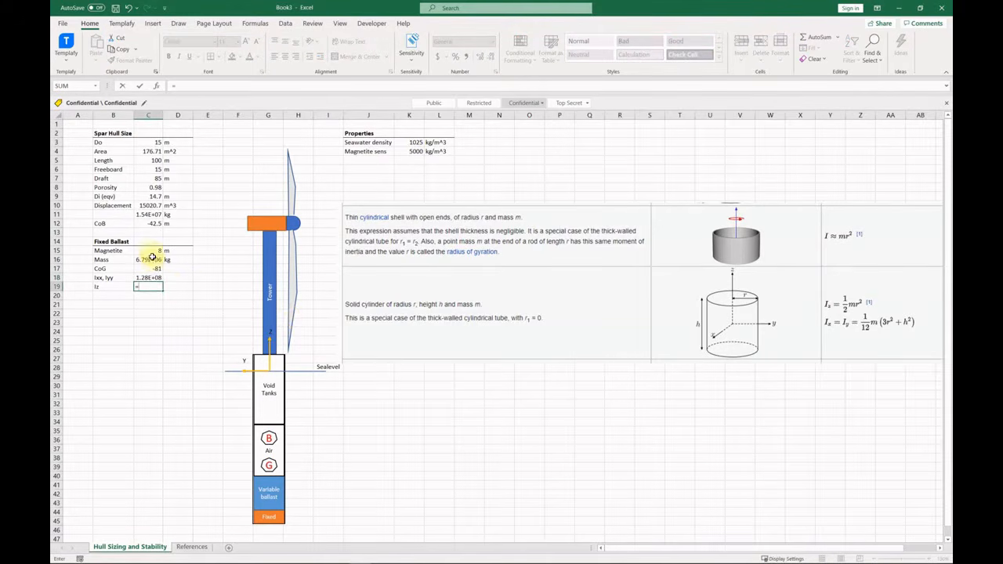
{"action": "left_click", "coordinate": [152, 262]}
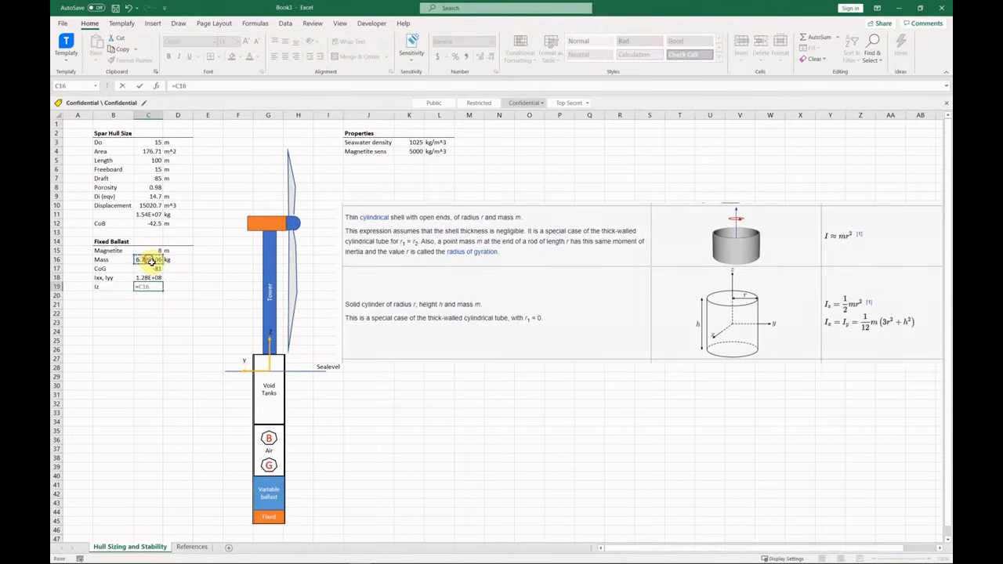
{"action": "key", "text": "BackSpace"}
{"action": "key", "text": "BackSpace"}
{"action": "key", "text": "BackSpace"}
{"action": "left_click", "coordinate": [151, 262]}
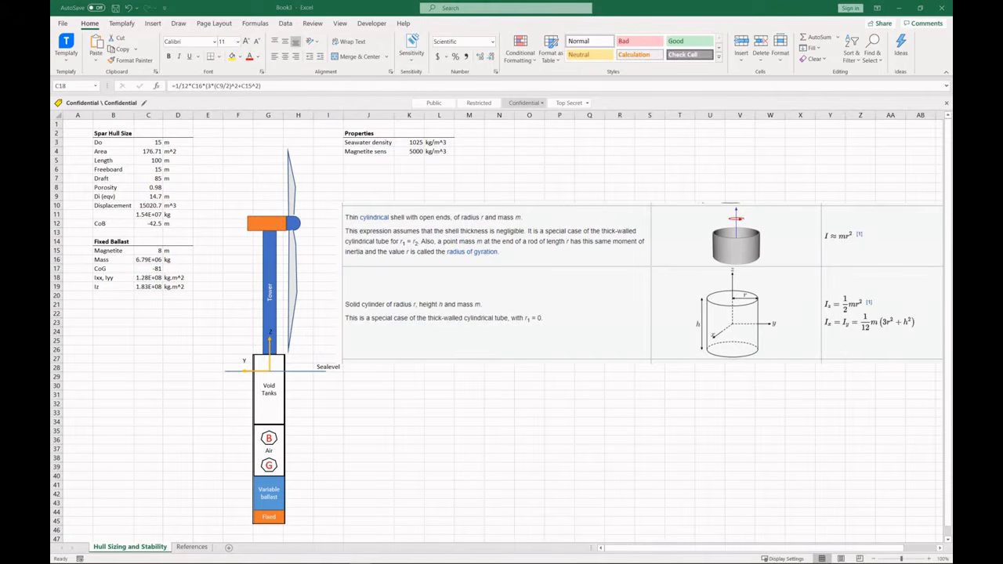
{"action": "left_click", "coordinate": [119, 306]}
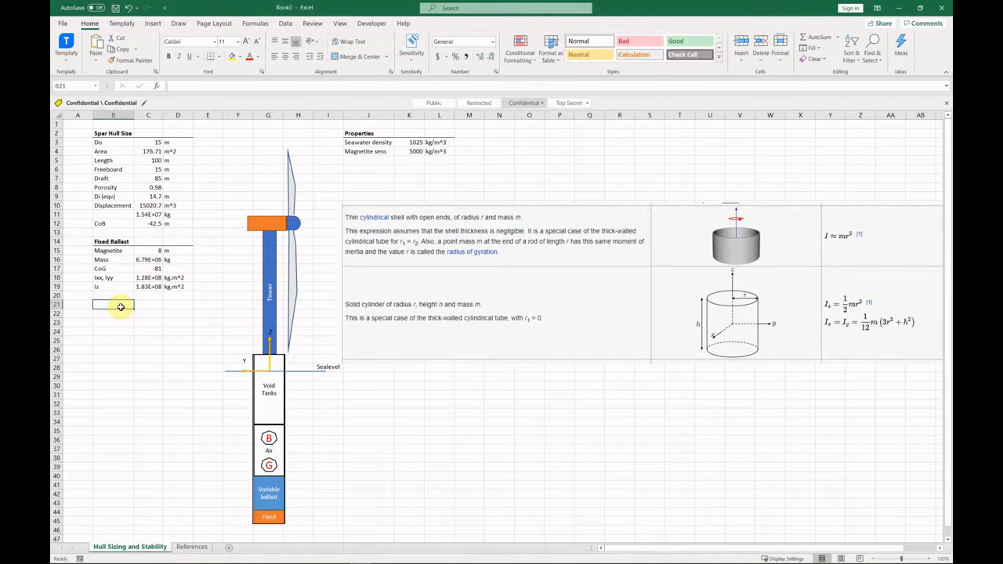
Add a bold Variable Ballast heading below the fixed ballast block.
{"action": "type", "text": "Variable Ballast"}
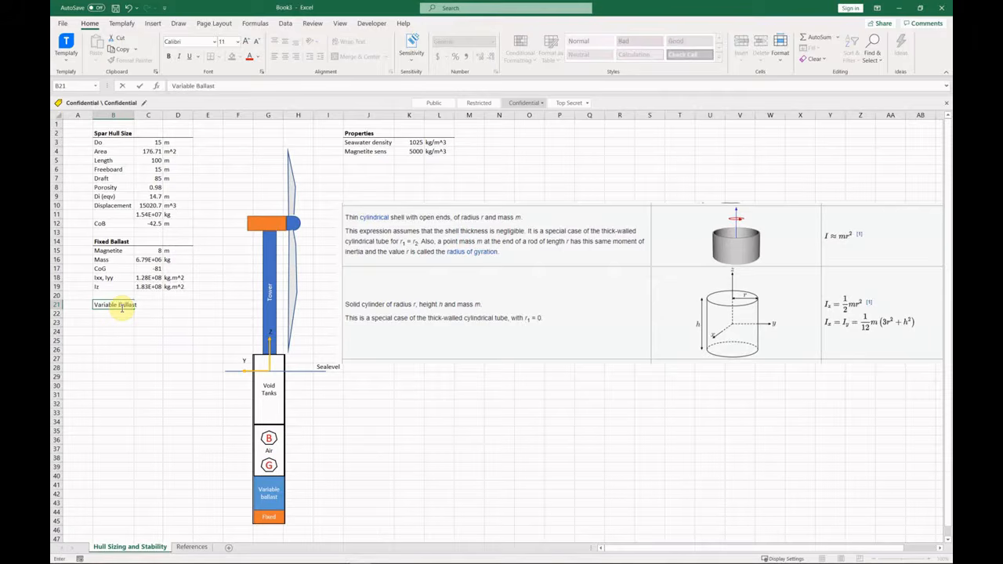
{"action": "key", "text": "Return"}
{"action": "left_click_drag", "start_coordinate": [122, 307], "coordinate": [179, 306]}
{"action": "left_click", "coordinate": [170, 58]}
{"action": "left_click", "coordinate": [113, 314]}
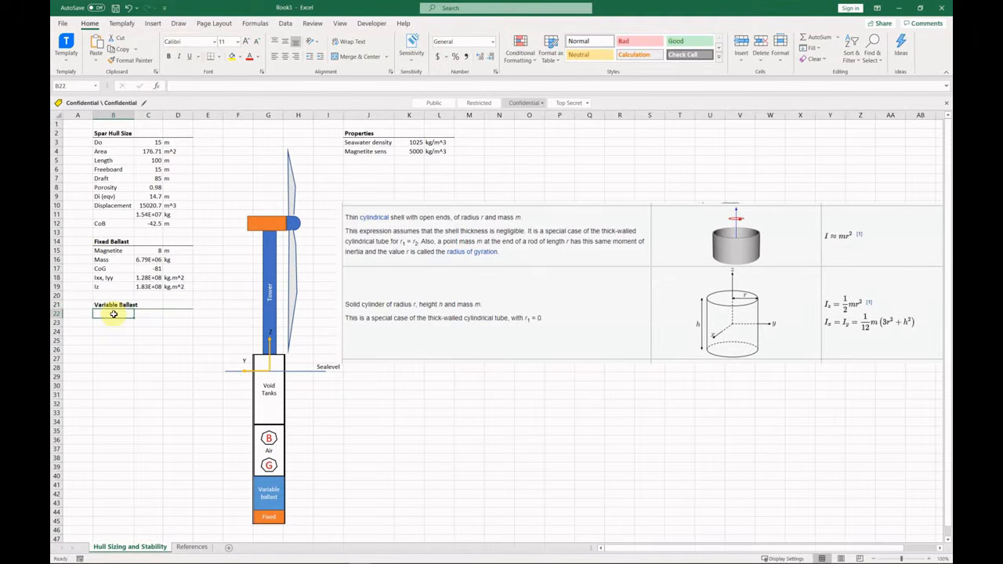
Enter a Seawater row of 15 m.
{"action": "type", "text": "Seawater"}
{"action": "key", "text": "Tab"}
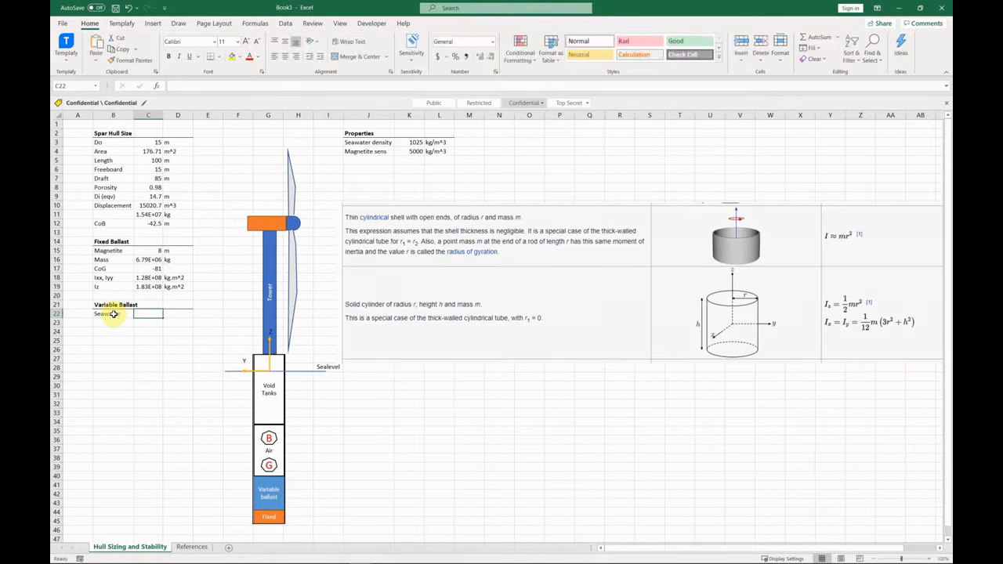
{"action": "type", "text": "15m"}
{"action": "key", "text": "Tab"}
{"action": "type", "text": "m"}
{"action": "key", "text": "Return"}
Add a Mass label, then shift the tables from Displacement down one row.
{"action": "type", "text": "Mass"}
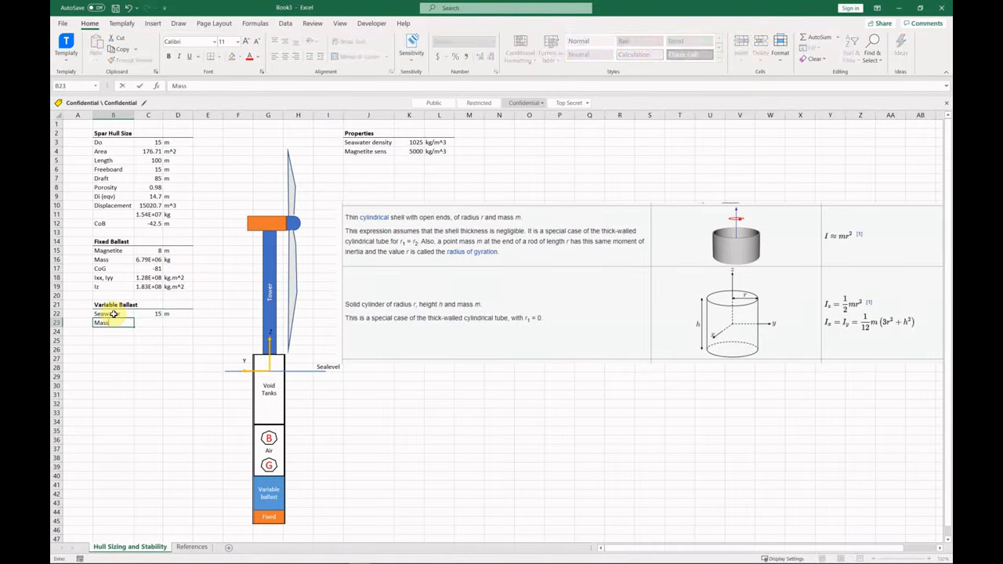
{"action": "key", "text": "Tab"}
{"action": "type", "text": "="}
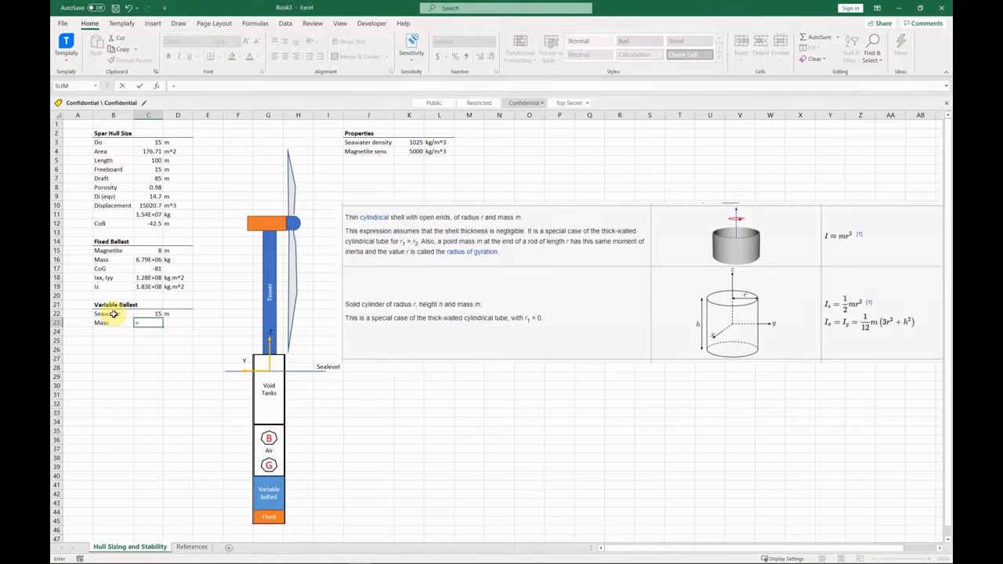
{"action": "key", "text": "Escape"}
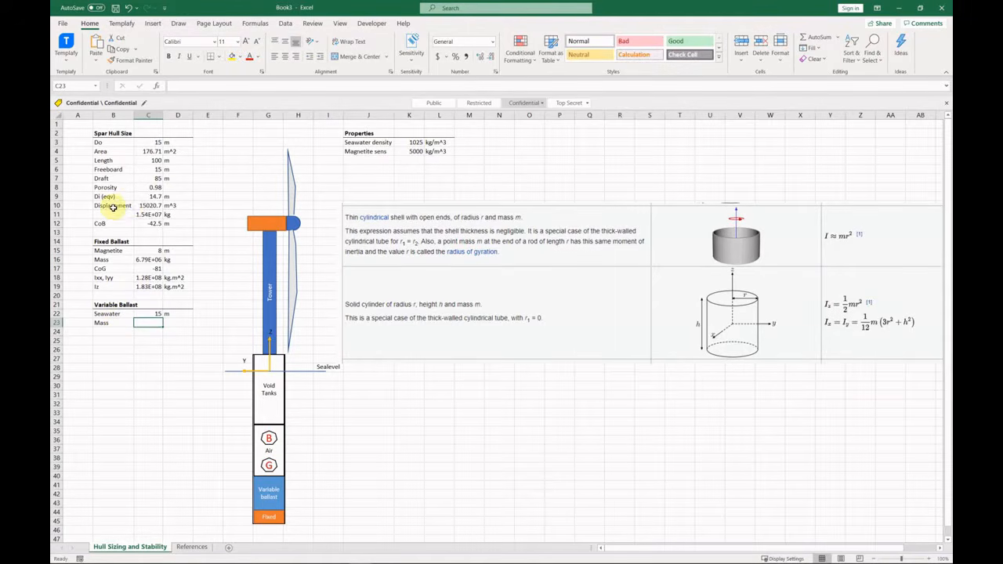
{"action": "left_click_drag", "start_coordinate": [114, 209], "coordinate": [188, 337]}
Label the freed row 'Area, i' and rename the outer area row 'Area, o'.
{"action": "left_click", "coordinate": [114, 207]}
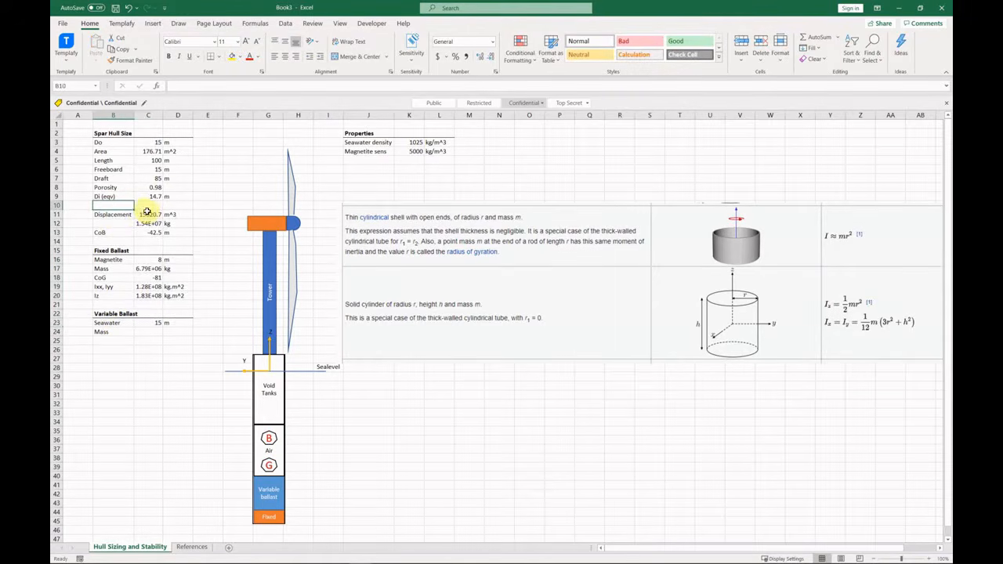
{"action": "type", "text": "Area, i"}
{"action": "key", "text": "Up"}
{"action": "key", "text": "Up"}
{"action": "key", "text": "Up"}
{"action": "key", "text": "Up"}
{"action": "key", "text": "Up"}
{"action": "key", "text": "Up"}
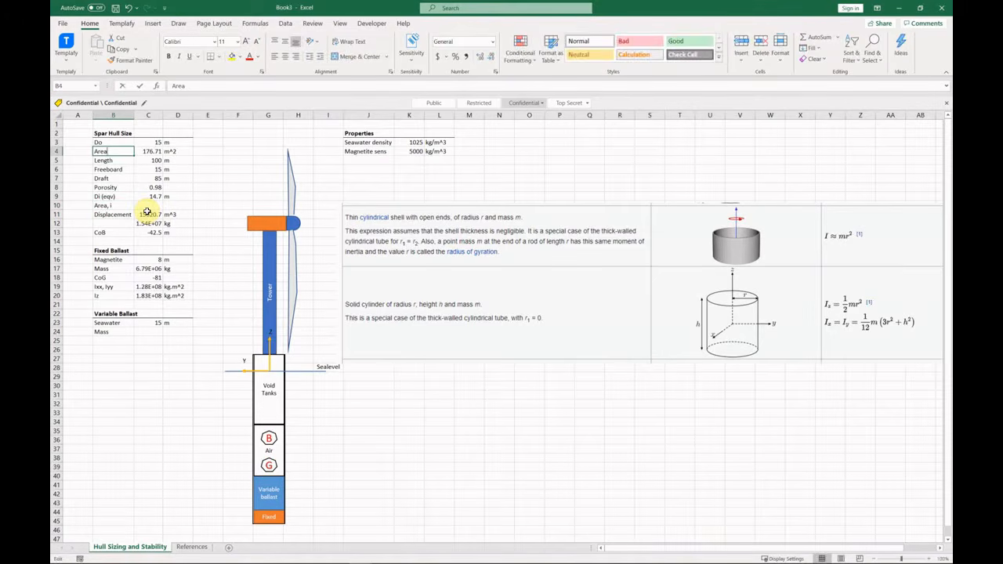
{"action": "key", "text": "F2"}
{"action": "type", "text": ", i"}
{"action": "key", "text": "Return"}
{"action": "key", "text": "Down"}
{"action": "key", "text": "Down"}
{"action": "key", "text": "Down"}
{"action": "key", "text": "Down"}
{"action": "key", "text": "Down"}
Compute the inner area as =PI()/4*Di^2, shown with two decimals.
{"action": "key", "text": "Right"}
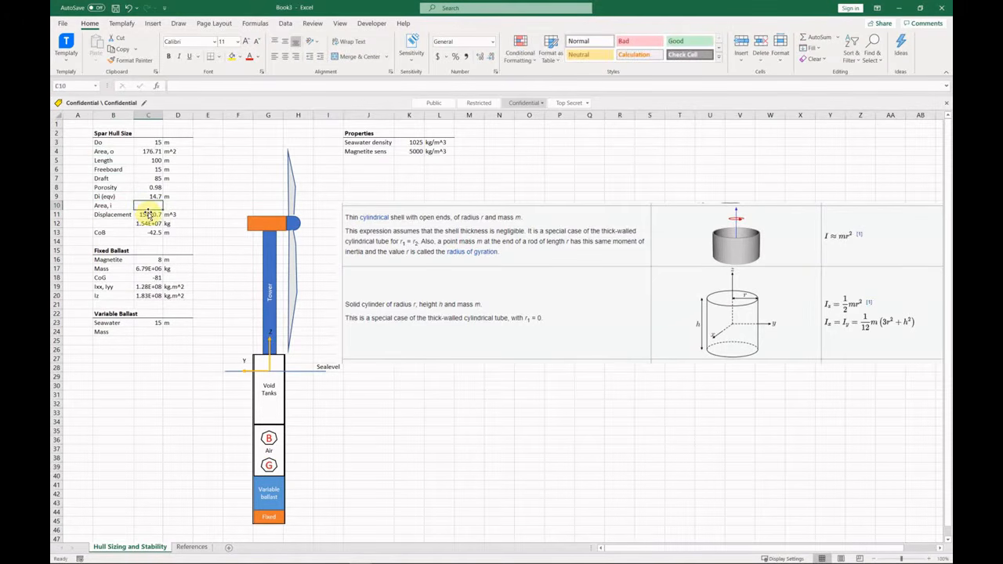
{"action": "type", "text": "=PI()/4*"}
{"action": "key", "text": "Up"}
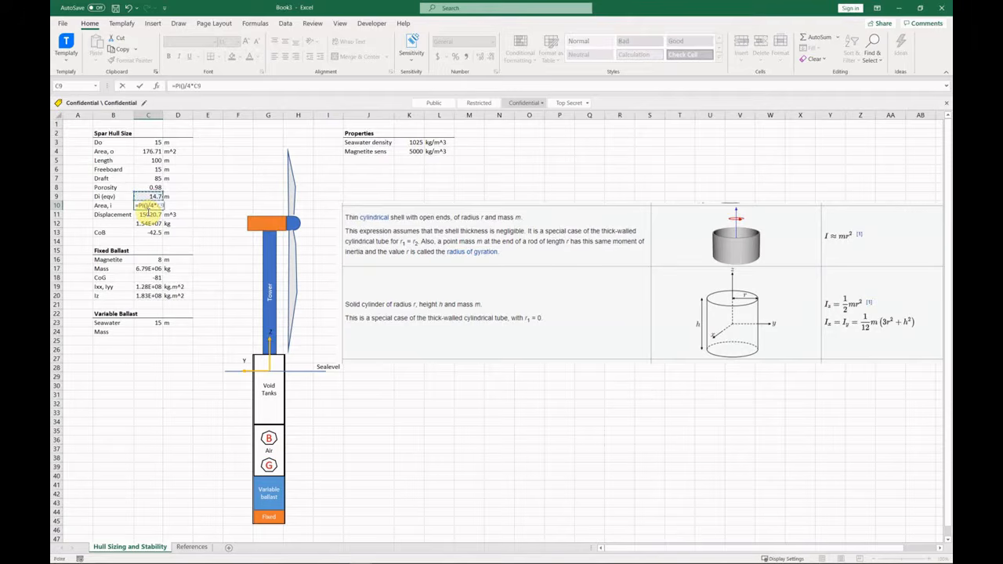
{"action": "type", "text": "^2"}
{"action": "key", "text": "Return"}
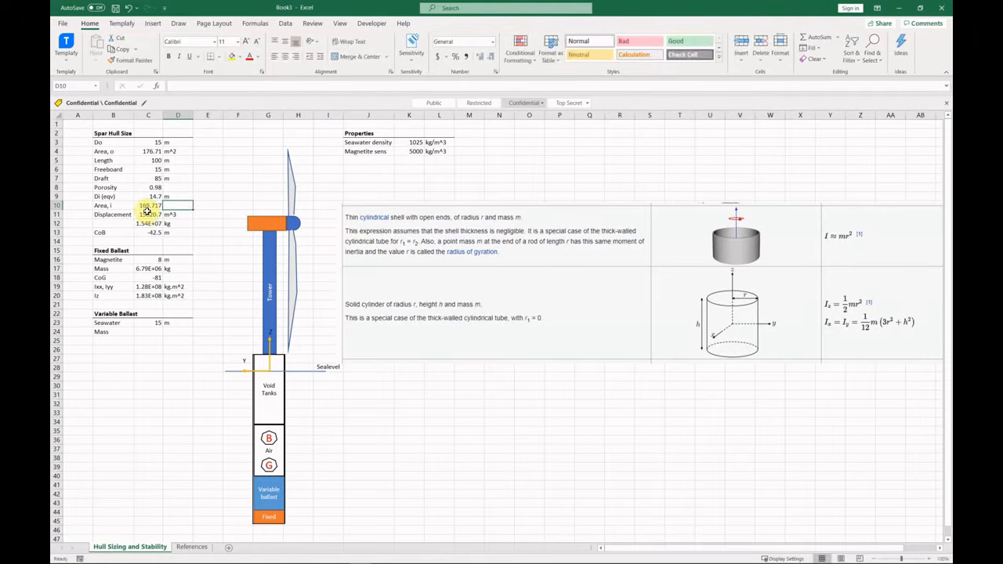
{"action": "left_click", "coordinate": [149, 205]}
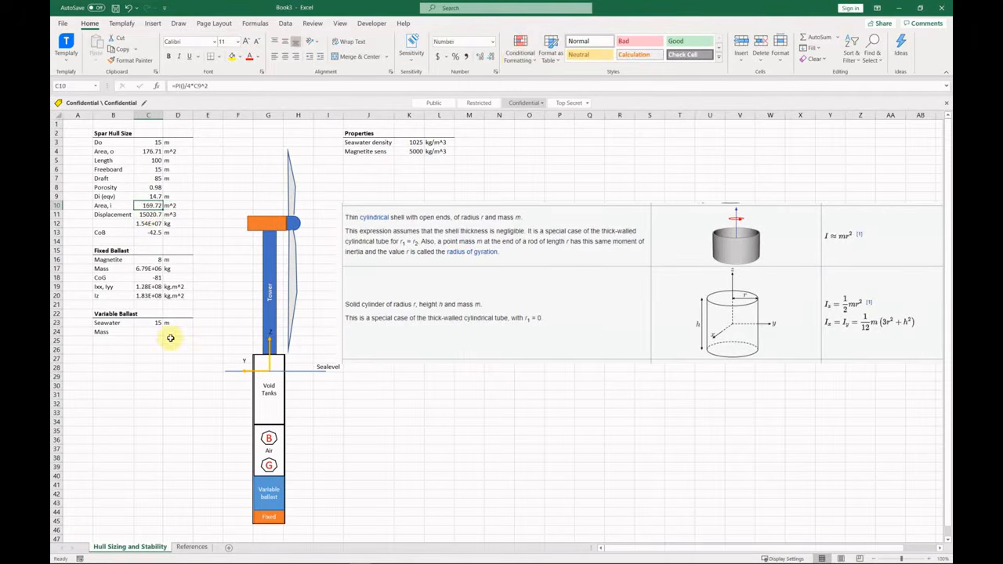
Compute variable ballast mass as inner area × seawater height × seawater density, in scientific notation (2.61E+06 kg).
{"action": "left_click", "coordinate": [153, 332]}
{"action": "type", "text": "="}
{"action": "left_click", "coordinate": [153, 208]}
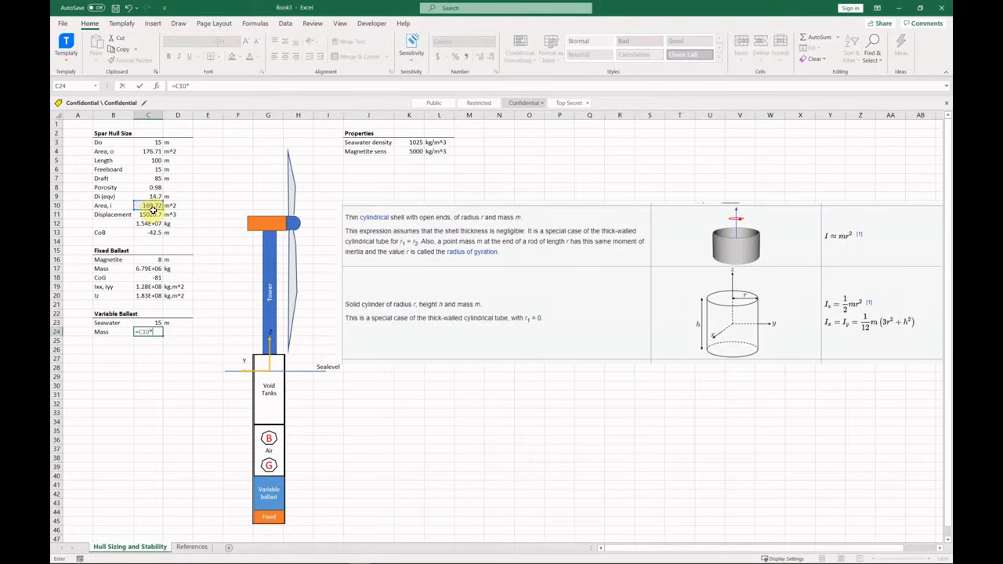
{"action": "type", "text": "*"}
{"action": "left_click", "coordinate": [158, 323]}
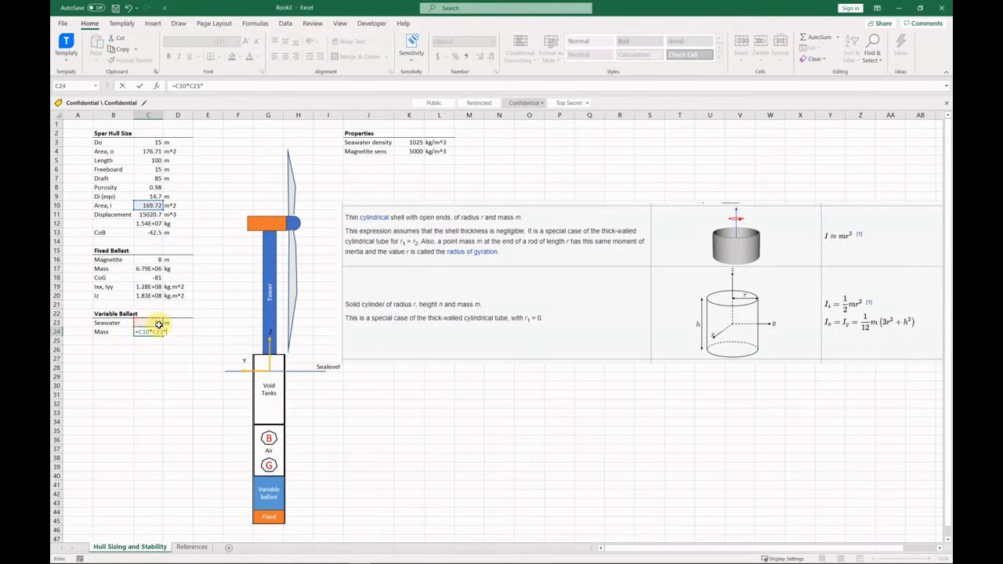
{"action": "type", "text": "*"}
{"action": "left_click", "coordinate": [416, 151]}
{"action": "key", "text": "Return"}
{"action": "left_click", "coordinate": [157, 332]}
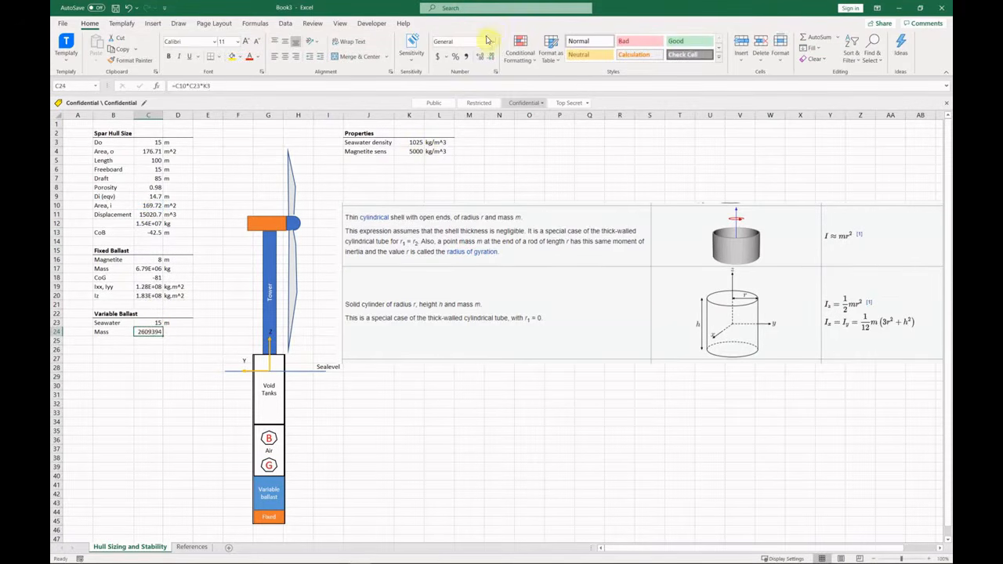
{"action": "left_click", "coordinate": [492, 41]}
{"action": "left_click", "coordinate": [477, 233]}
Add the variable ballast CoG as minus Draft plus magnetite height plus half the seawater height, in m (-69.5).
{"action": "left_click", "coordinate": [119, 328]}
{"action": "type", "text": "CoG"}
{"action": "key", "text": "Tab"}
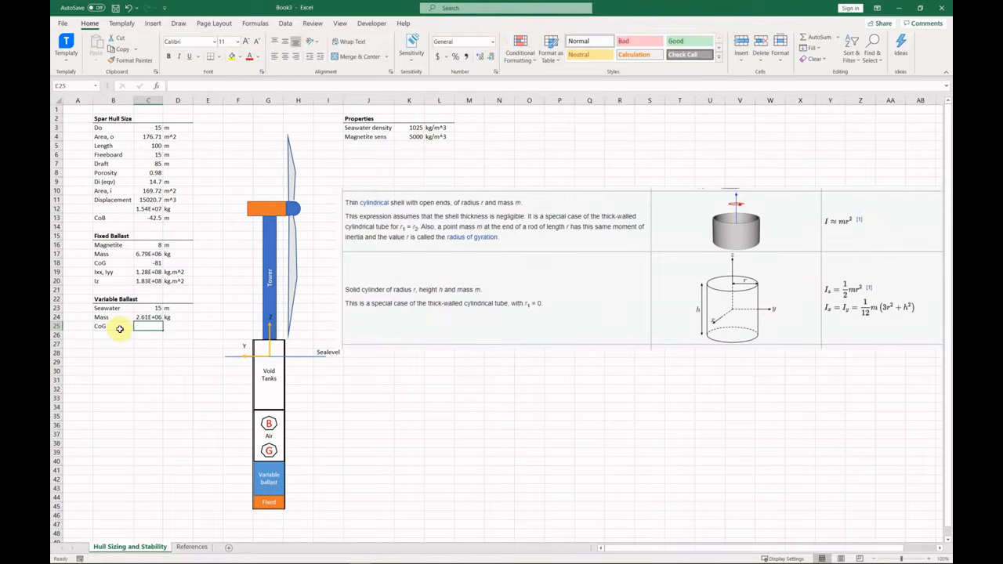
{"action": "type", "text": "=-"}
{"action": "left_click", "coordinate": [152, 163]}
{"action": "type", "text": "+"}
{"action": "left_click", "coordinate": [152, 248]}
{"action": "left_click", "coordinate": [160, 311]}
{"action": "type", "text": "/2"}
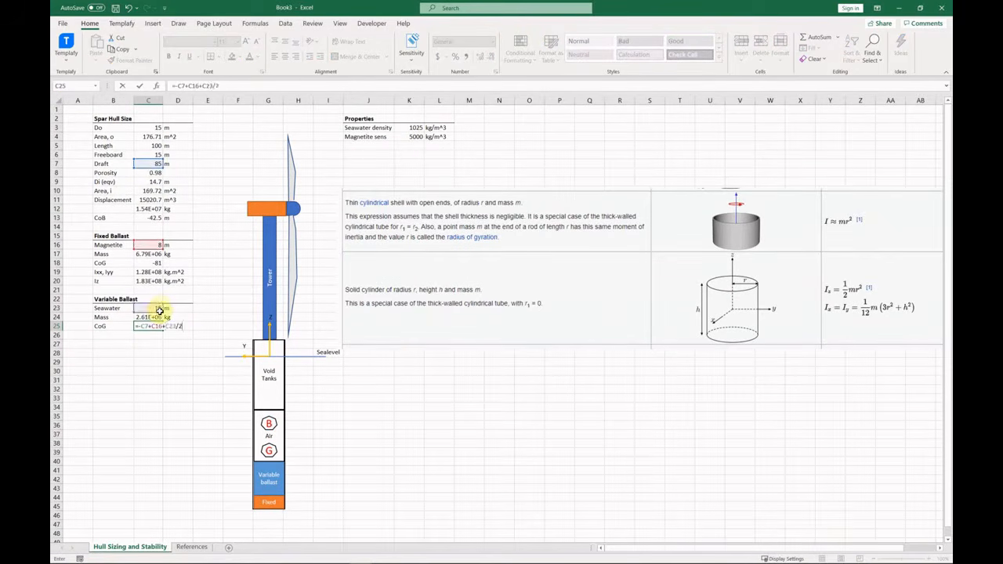
{"action": "key", "text": "Return"}
{"action": "left_click", "coordinate": [179, 329]}
{"action": "type", "text": "m"}
{"action": "key", "text": "Return"}
Copy the fixed ballast Ixx, Iyy and Iz rows under the variable ballast.
{"action": "left_click_drag", "start_coordinate": [114, 272], "coordinate": [177, 286]}
{"action": "key", "text": "ctrl+c"}
{"action": "left_click", "coordinate": [115, 335]}
{"action": "key", "text": "ctrl+v"}
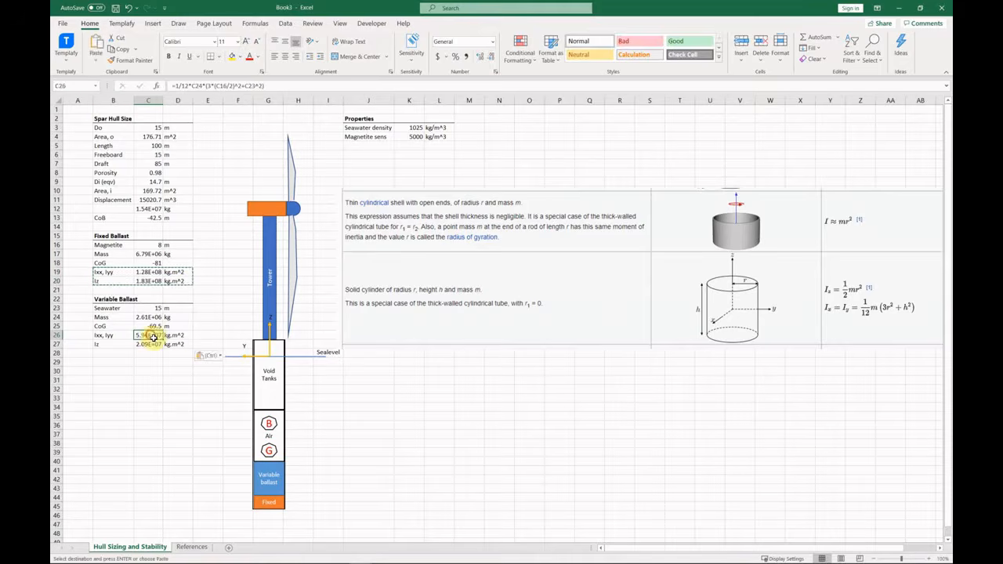
Point the copied inertia formulas at inner diameter Di, giving Ixx, Iyy 8.42E+07 and Iz 7.05E+07 kg.m^2.
{"action": "double_click", "coordinate": [153, 337]}
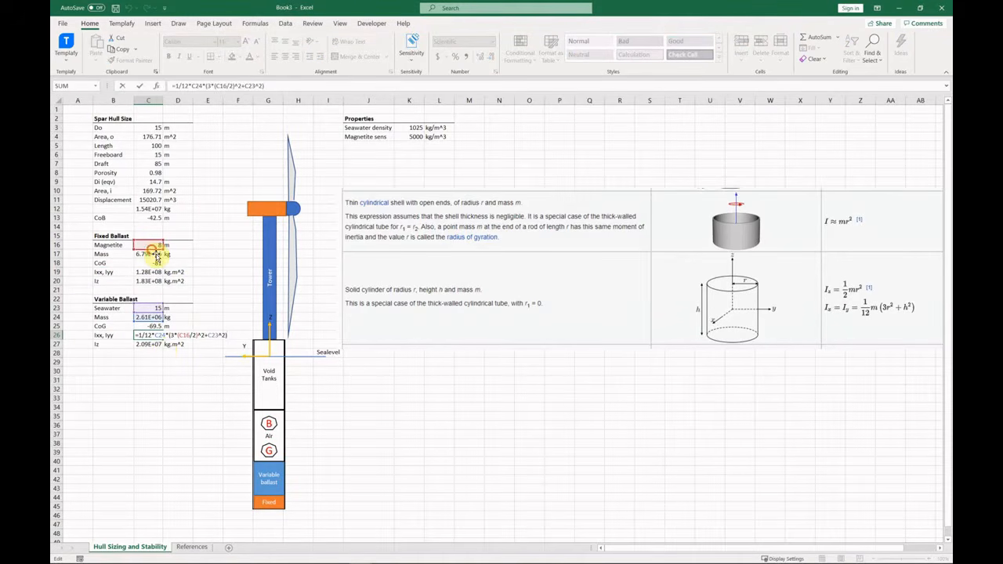
{"action": "left_click", "coordinate": [149, 182]}
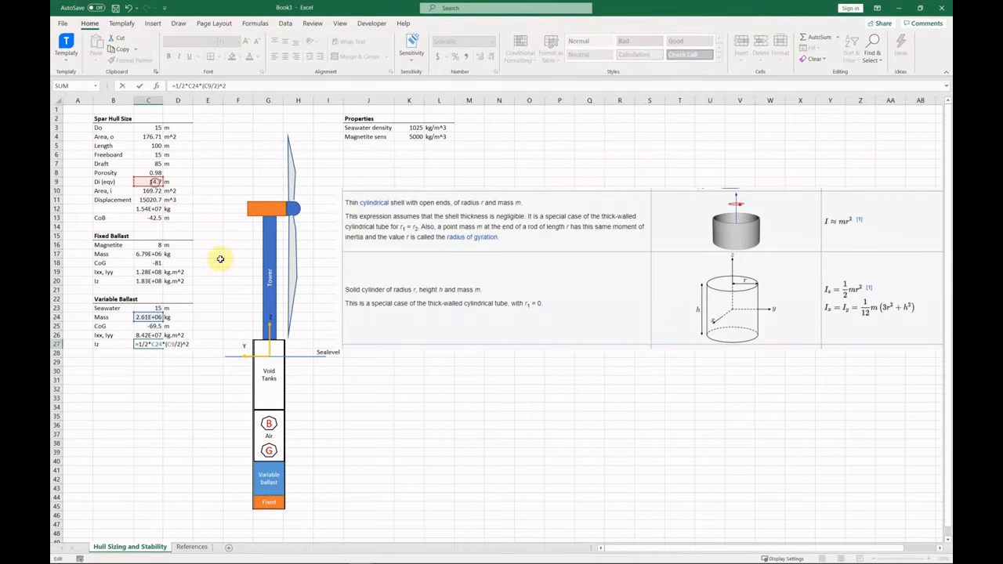
{"action": "key", "text": "Return"}
{"action": "key", "text": "Return"}
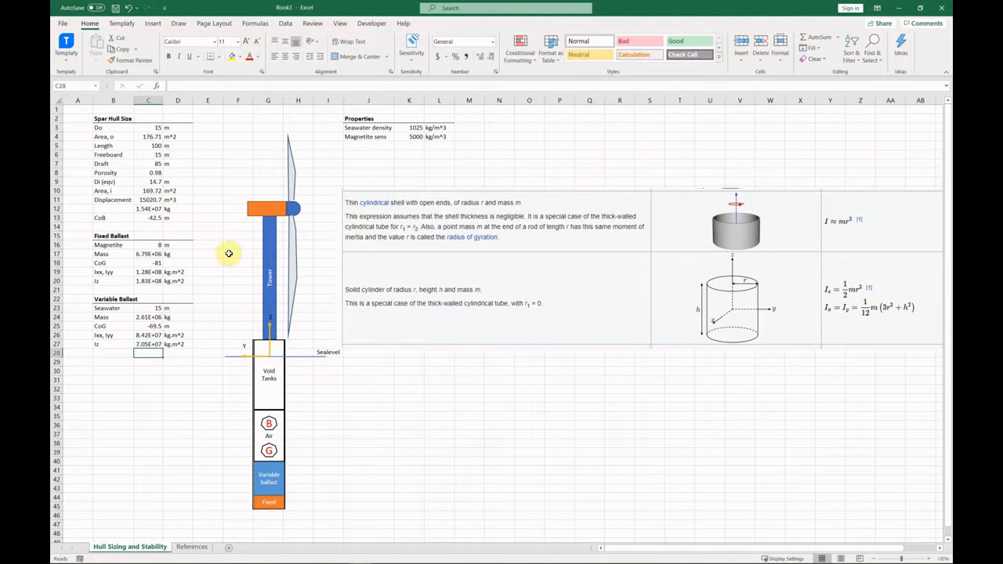
{"action": "double_click", "coordinate": [159, 335]}
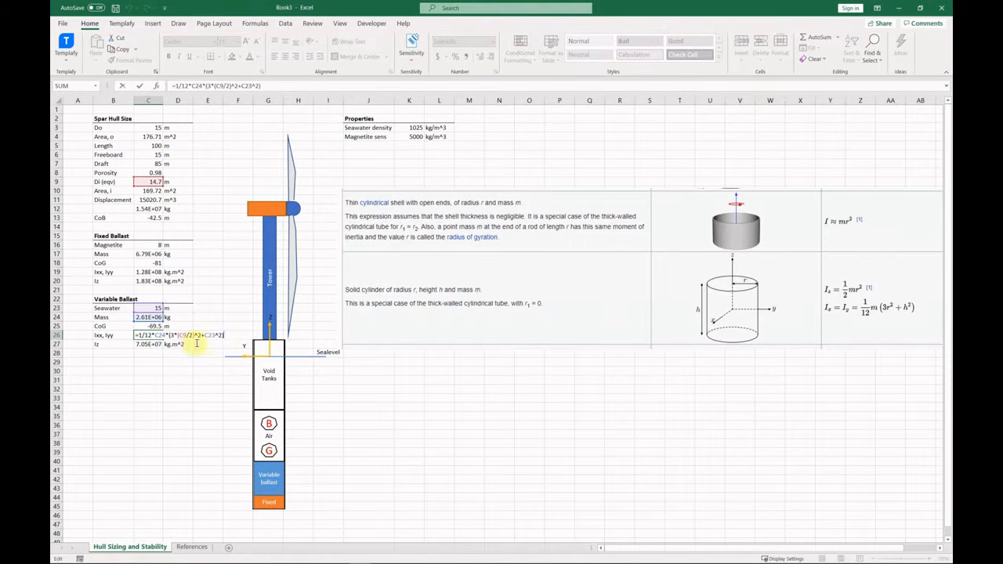
{"action": "key", "text": "Return"}
{"action": "key", "text": "F2"}
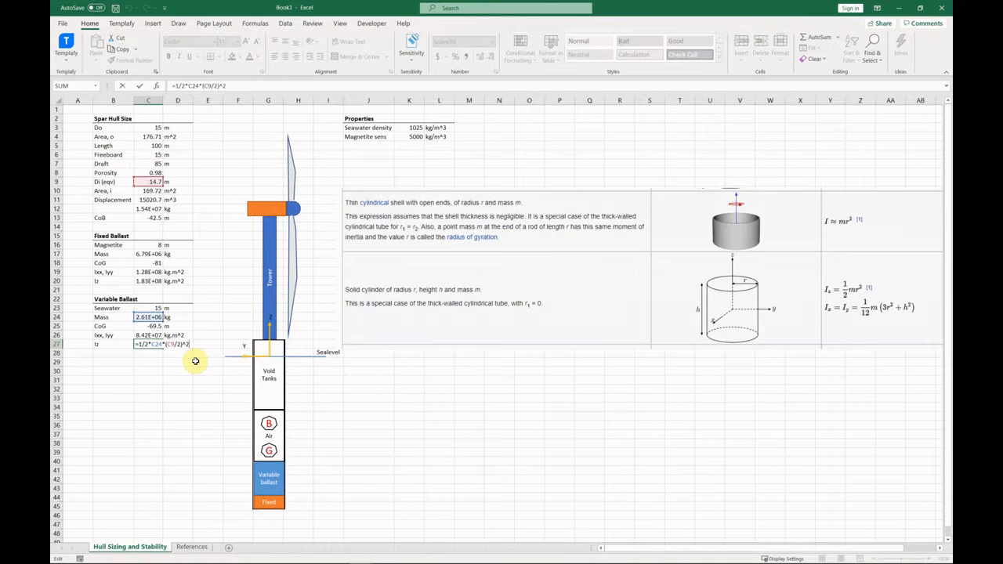
{"action": "key", "text": "Escape"}
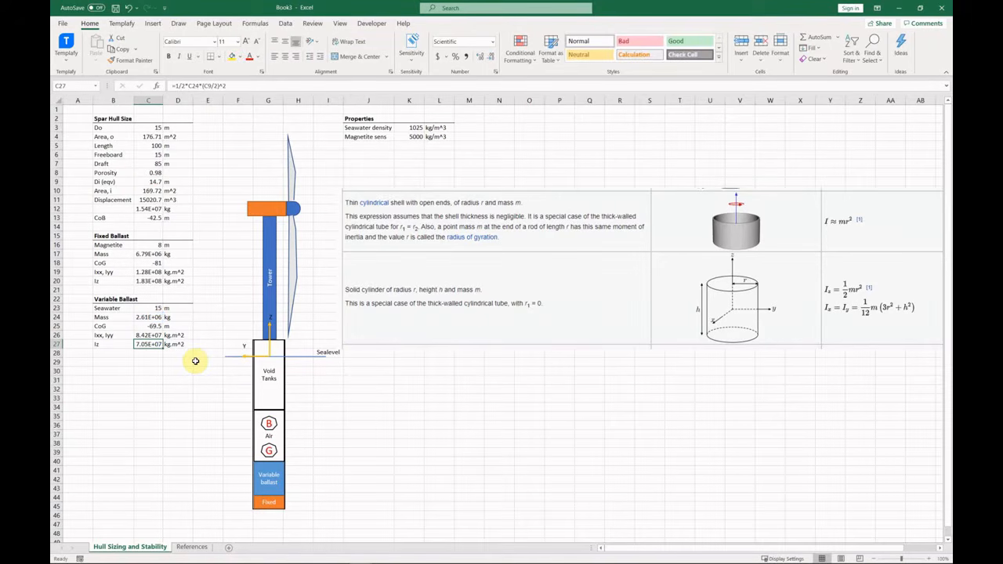
Add a bold 'Hull mass' section heading styled like the existing headings.
{"action": "left_click", "coordinate": [117, 362]}
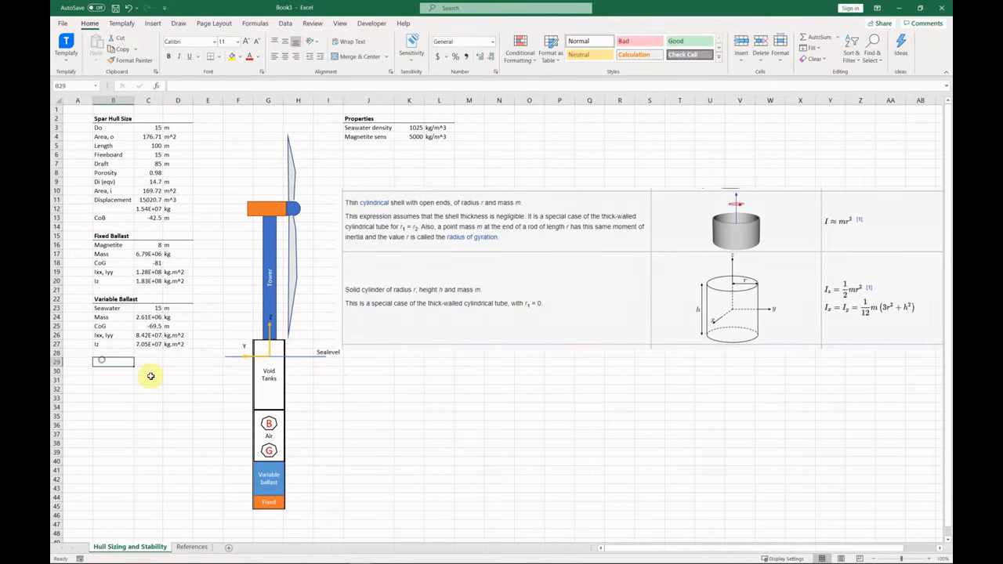
{"action": "type", "text": "Hull mass"}
{"action": "key", "text": "Return"}
{"action": "key", "text": "Up"}
{"action": "key", "text": "shift+Right"}
{"action": "key", "text": "shift+Right"}
{"action": "left_click", "coordinate": [210, 56]}
{"action": "key", "text": "ctrl+b"}
{"action": "left_click", "coordinate": [128, 385]}
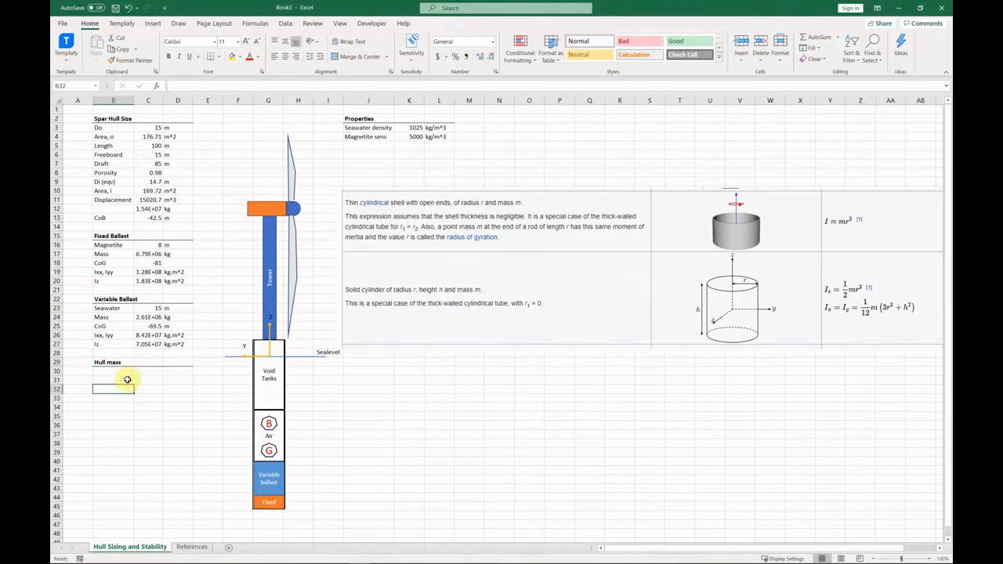
{"action": "key", "text": "Up"}
{"action": "key", "text": "Up"}
Enter the Linear mass row: 15000 kg/m.
{"action": "type", "text": "Linear mass"}
{"action": "key", "text": "Tab"}
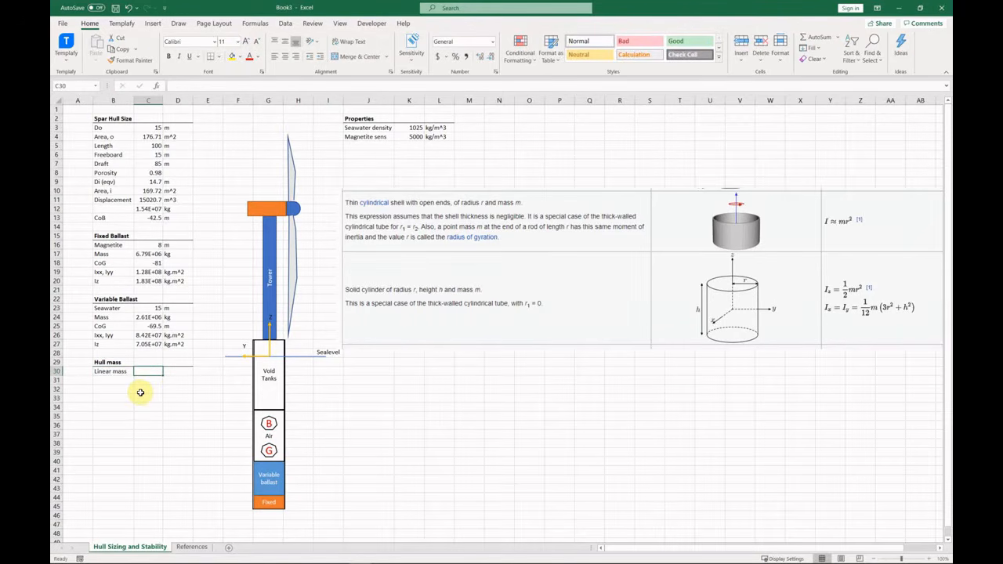
{"action": "type", "text": "15000"}
{"action": "key", "text": "Tab"}
{"action": "type", "text": "kg/m"}
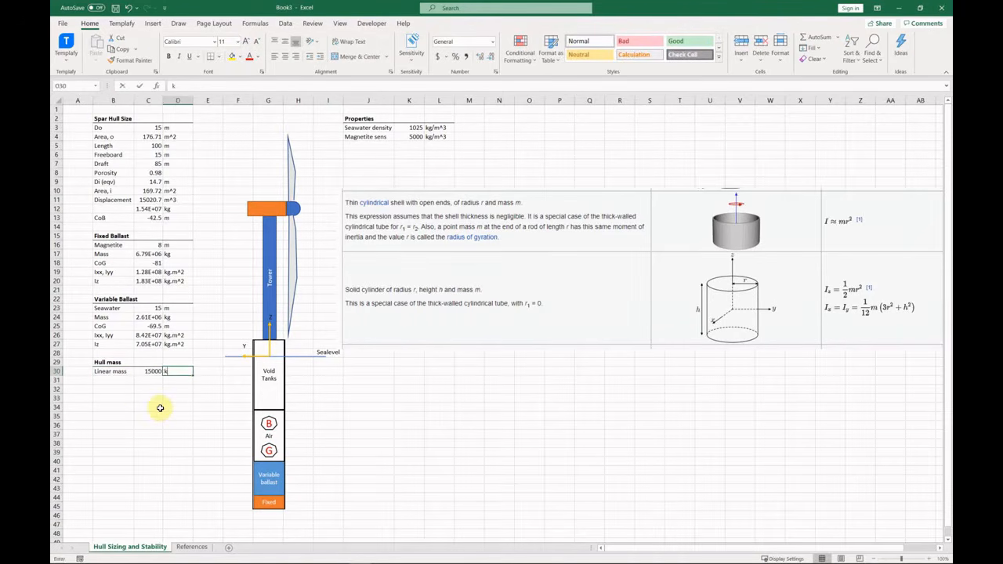
{"action": "key", "text": "Down"}
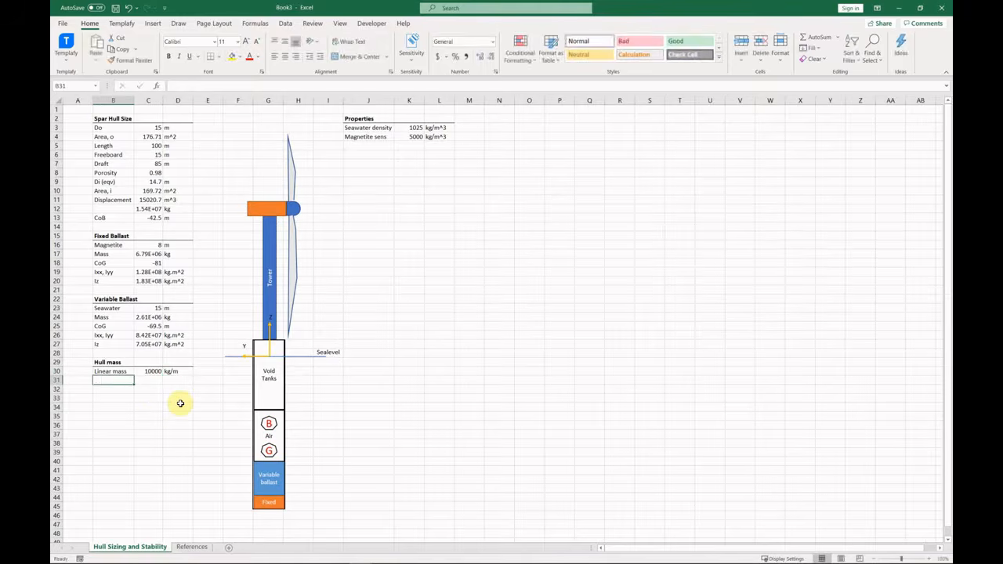
Type the Bulkheads, Secondary steel and Mass labels under Linear mass.
{"action": "type", "text": "Bulkheads"}
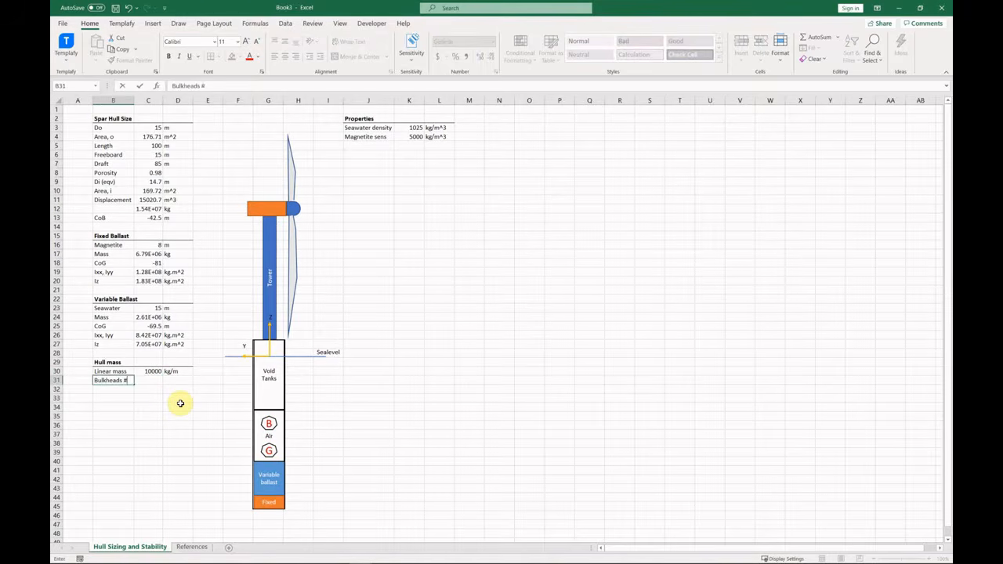
{"action": "key", "text": "Return"}
{"action": "type", "text": "Bulkheads M"}
{"action": "key", "text": "Escape"}
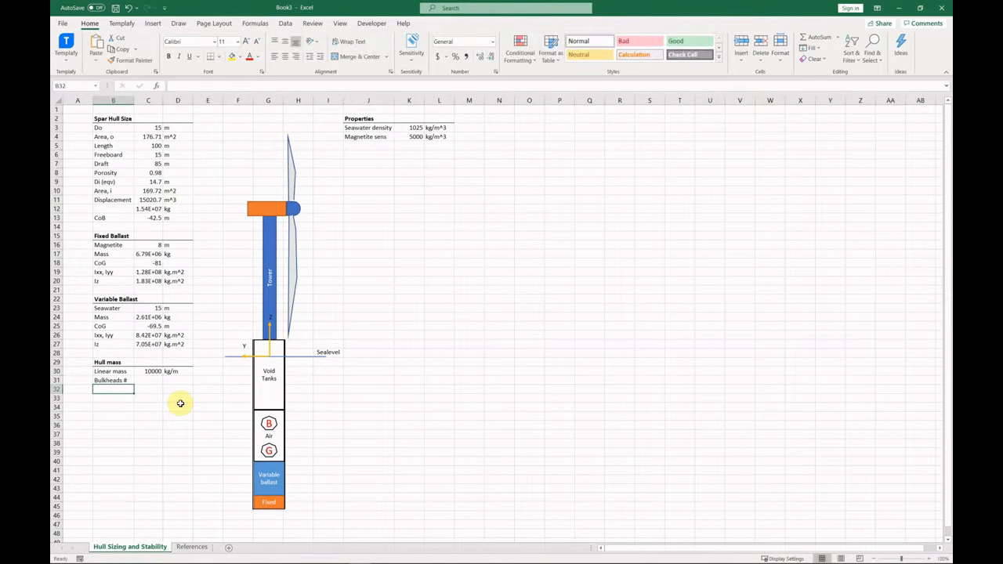
{"action": "type", "text": "Secondary s"}
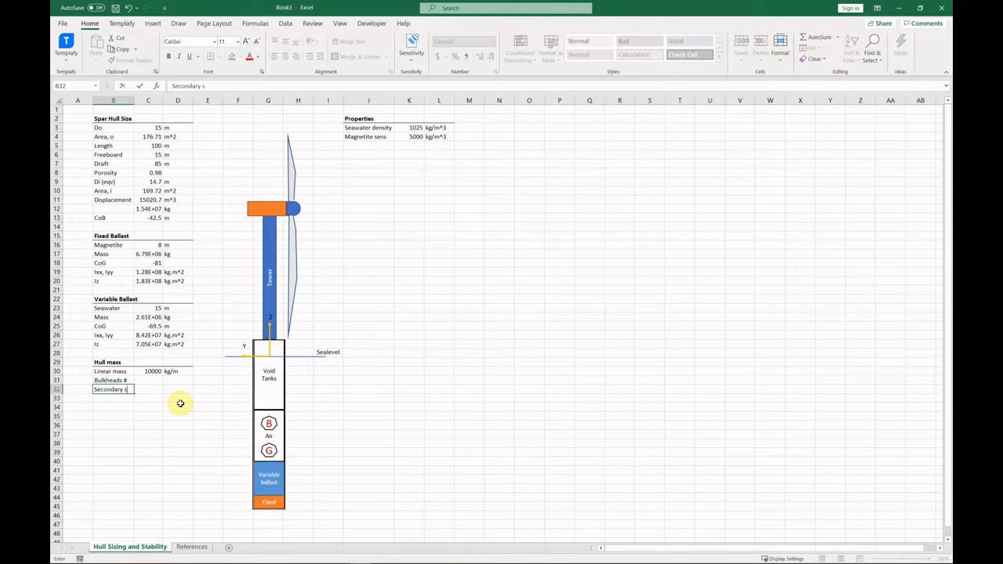
{"action": "type", "text": "teel"}
{"action": "key", "text": "Return"}
{"action": "type", "text": "MAs"}
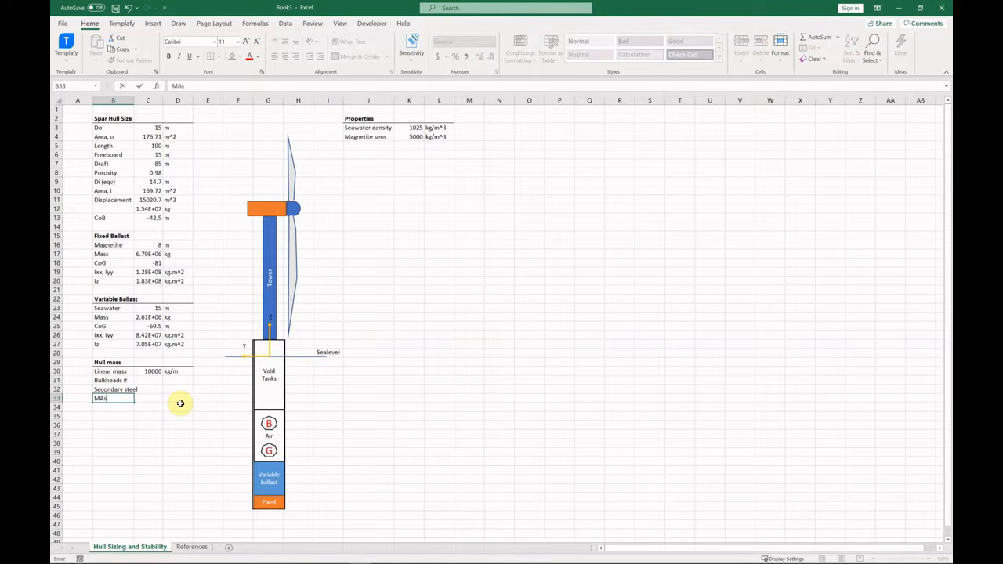
{"action": "type", "text": "Mass"}
{"action": "key", "text": "Right"}
{"action": "key", "text": "Right"}
Shift Secondary steel and Mass down one row and insert a 'Bulkhead mass' label.
{"action": "key", "text": "Left"}
{"action": "key", "text": "Up"}
{"action": "key", "text": "Left"}
{"action": "key", "text": "shift+Down"}
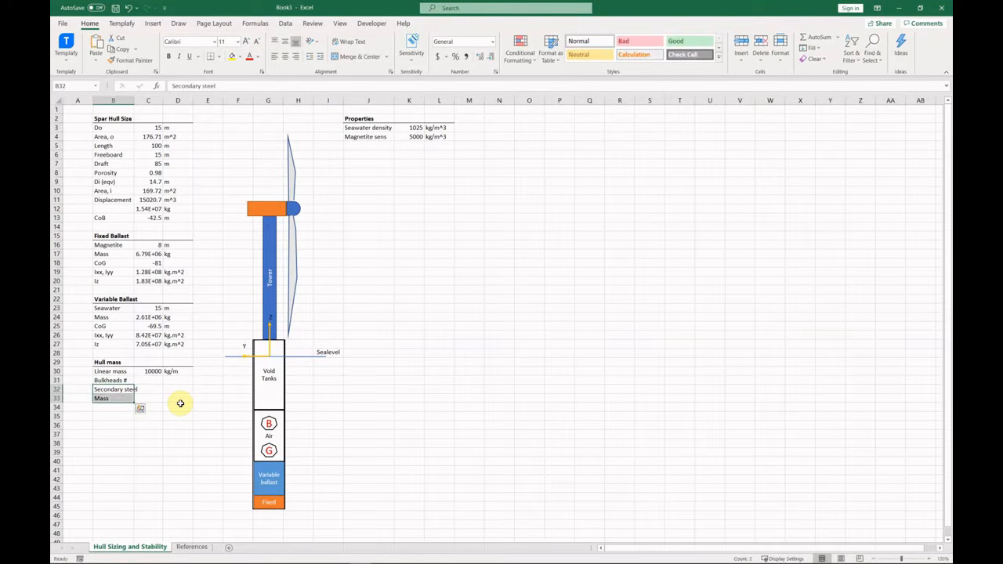
{"action": "left_click_drag", "start_coordinate": [123, 386], "coordinate": [123, 396]}
{"action": "key", "text": "Up"}
{"action": "key", "text": "Up"}
{"action": "key", "text": "Down"}
{"action": "type", "text": "Bulkhead mass"}
{"action": "key", "text": "Right"}
Enter 5 bulkheads, 80000 bulkhead mass and 10000 secondary steel.
{"action": "key", "text": "Up"}
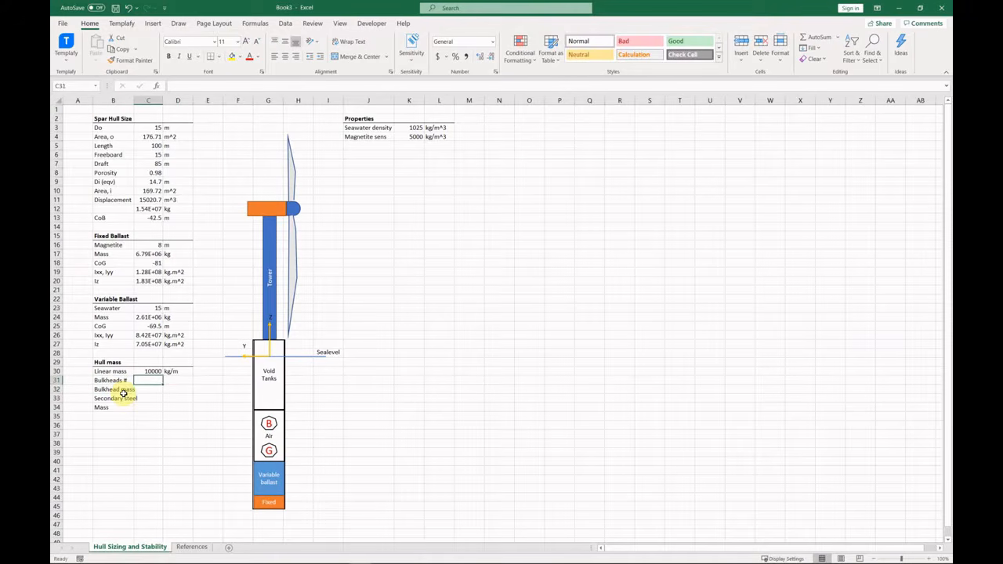
{"action": "type", "text": "5"}
{"action": "key", "text": "Return"}
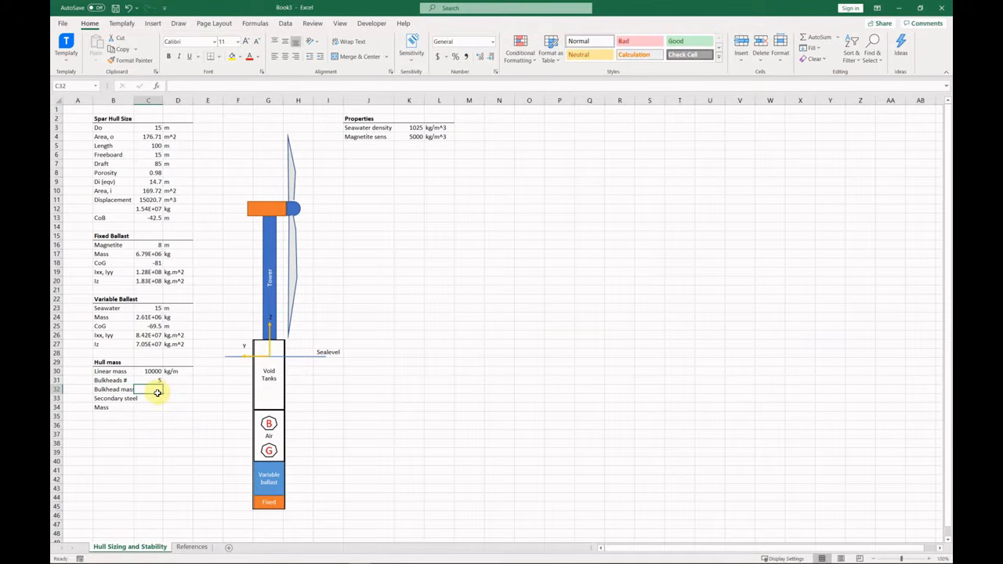
{"action": "type", "text": "80000"}
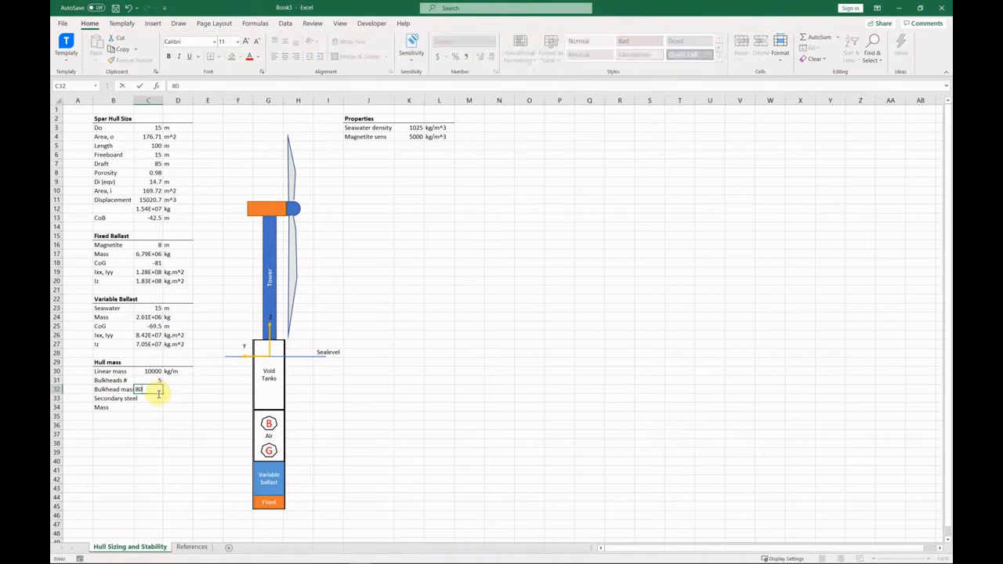
{"action": "key", "text": "Return"}
{"action": "type", "text": "10000"}
{"action": "key", "text": "Return"}
Copy the kg/m unit beside the bulkhead and secondary steel values.
{"action": "left_click", "coordinate": [179, 372]}
{"action": "key", "text": "ctrl+c"}
{"action": "left_click", "coordinate": [184, 389]}
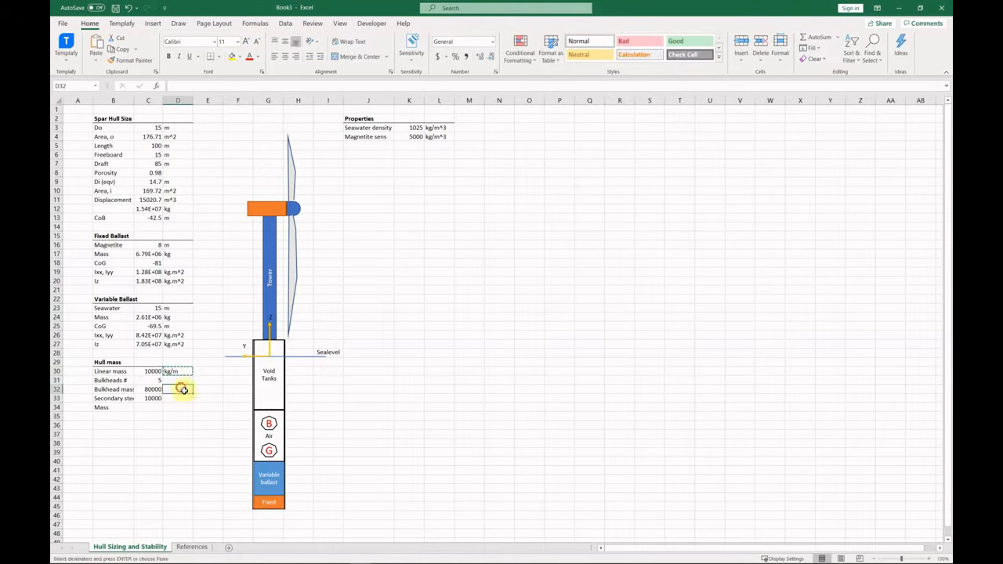
{"action": "key", "text": "ctrl+v"}
{"action": "left_click", "coordinate": [185, 399]}
{"action": "key", "text": "ctrl+v"}
Enter the total Mass formula =C30*C5+C31*C32+C33*C5.
{"action": "left_click", "coordinate": [151, 408]}
{"action": "type", "text": "="}
{"action": "key", "text": "Up"}
{"action": "key", "text": "Up"}
{"action": "key", "text": "Up"}
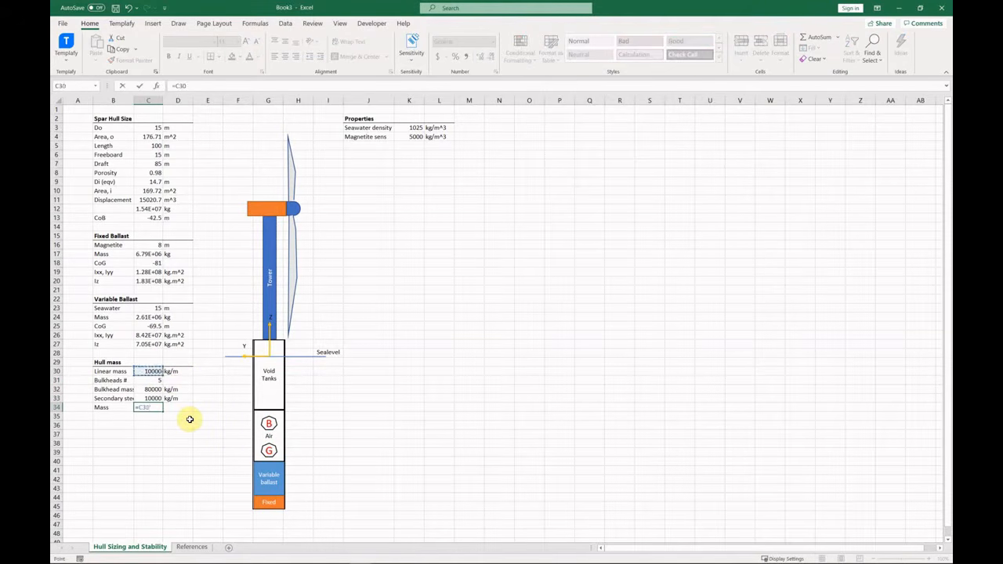
{"action": "type", "text": "*"}
{"action": "left_click", "coordinate": [154, 145]}
{"action": "type", "text": "*"}
{"action": "left_click", "coordinate": [157, 381]}
{"action": "type", "text": "*"}
{"action": "left_click", "coordinate": [157, 390]}
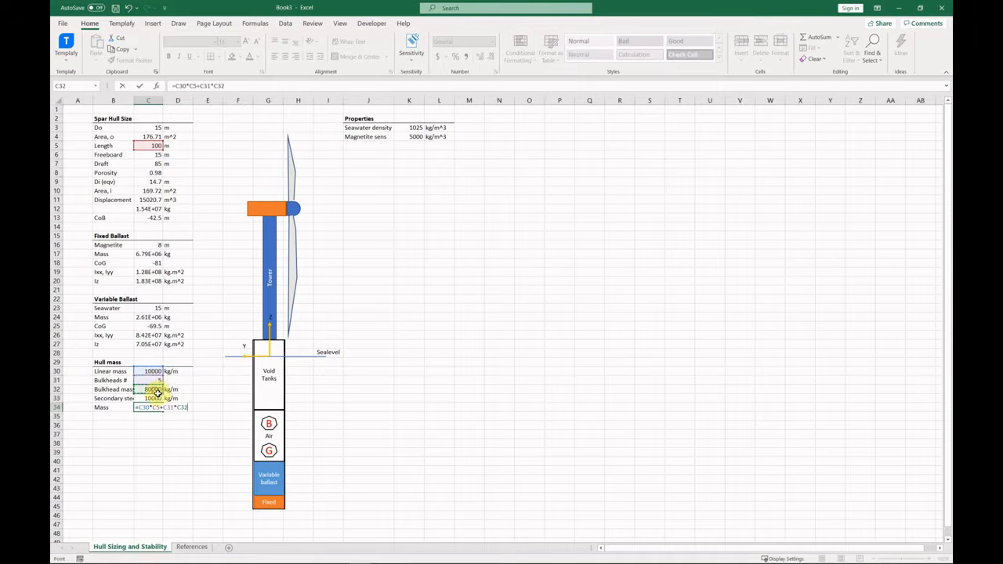
{"action": "left_click", "coordinate": [152, 399]}
{"action": "type", "text": "*"}
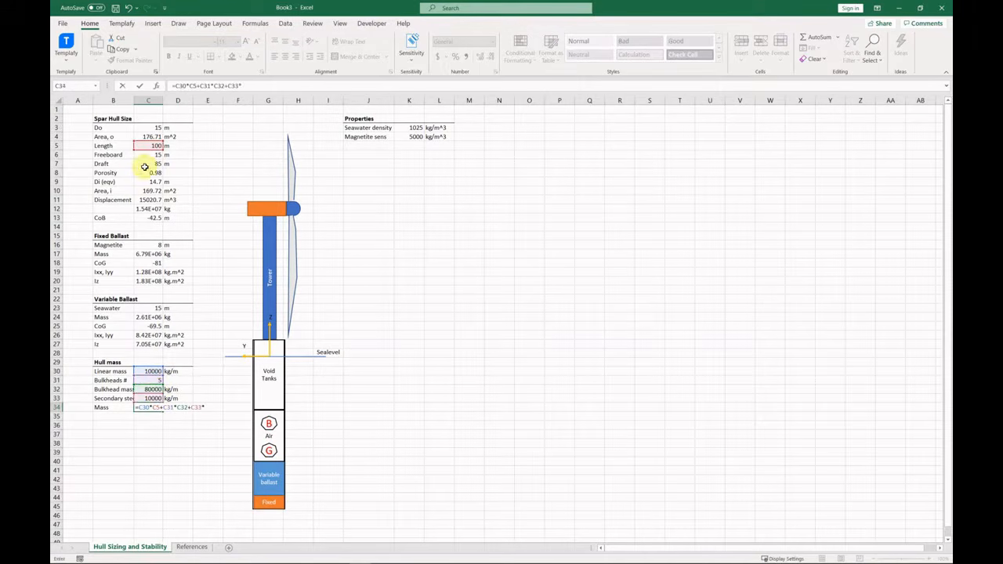
{"action": "left_click", "coordinate": [153, 145]}
Change the bulkhead mass and total Mass units to kg.
{"action": "key", "text": "Return"}
{"action": "left_click", "coordinate": [185, 391]}
{"action": "key", "text": "BackSpace"}
{"action": "key", "text": "BackSpace"}
{"action": "key", "text": "Return"}
{"action": "key", "text": "Return"}
{"action": "type", "text": "k"}
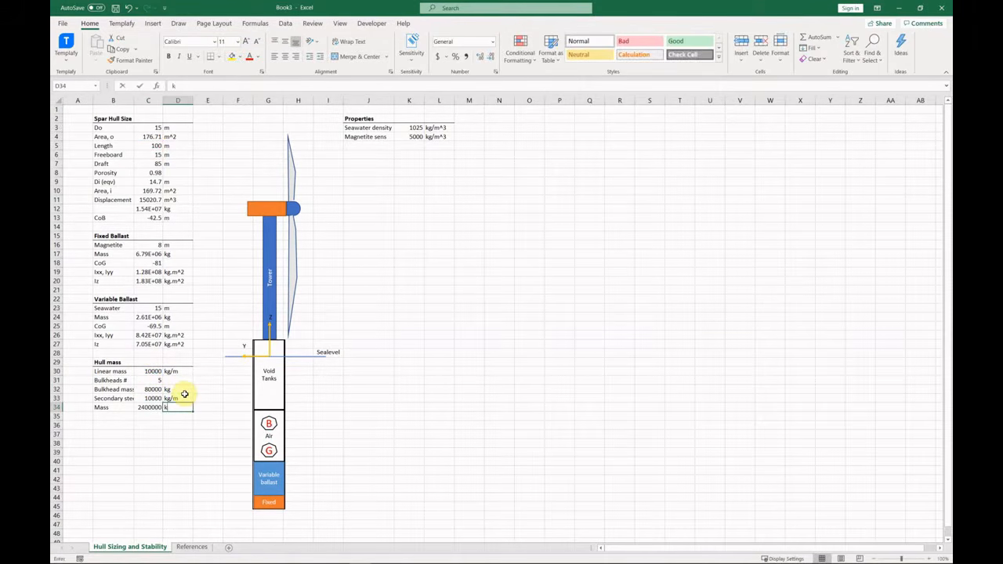
{"action": "type", "text": "g"}
{"action": "key", "text": "Left"}
Format the total mass as 2,400,000 using Comma Style.
{"action": "left_click", "coordinate": [492, 42]}
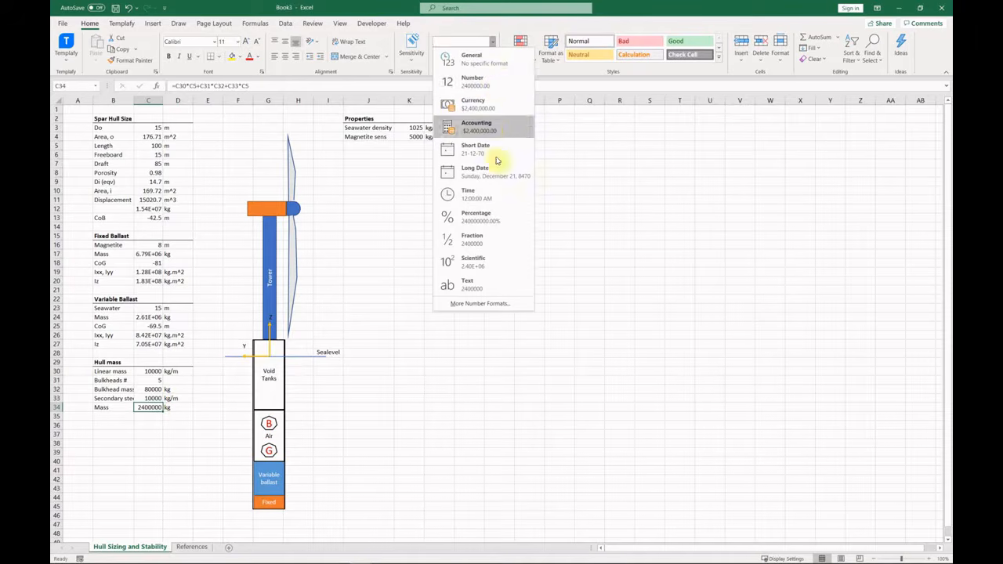
{"action": "left_click", "coordinate": [498, 83]}
{"action": "left_click", "coordinate": [466, 58]}
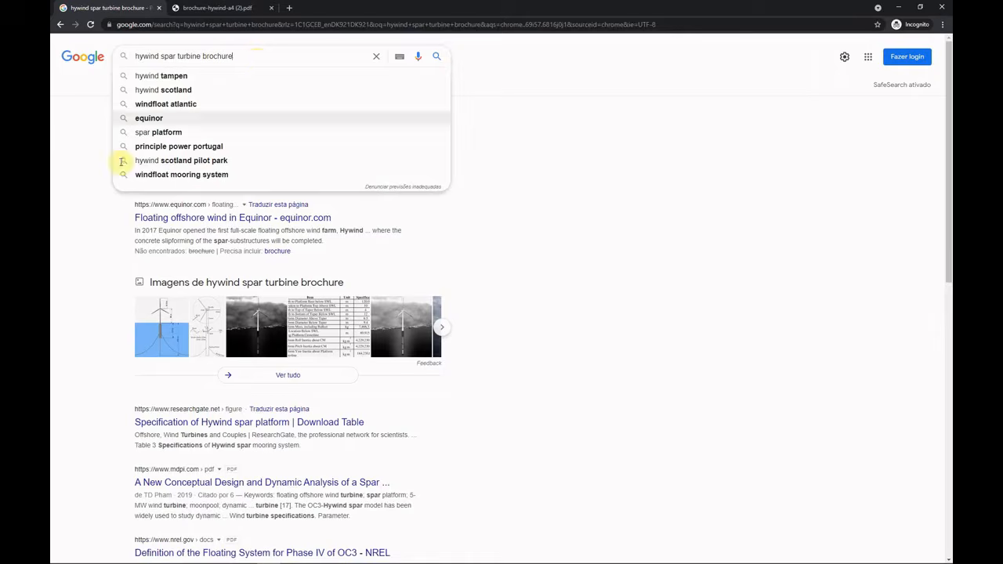
Highlight 'Steel weight is 2 300 tonnes' in the Hywind Scotland brochure PDF, then return to Excel.
{"action": "left_click", "coordinate": [107, 228]}
{"action": "left_click", "coordinate": [222, 8]}
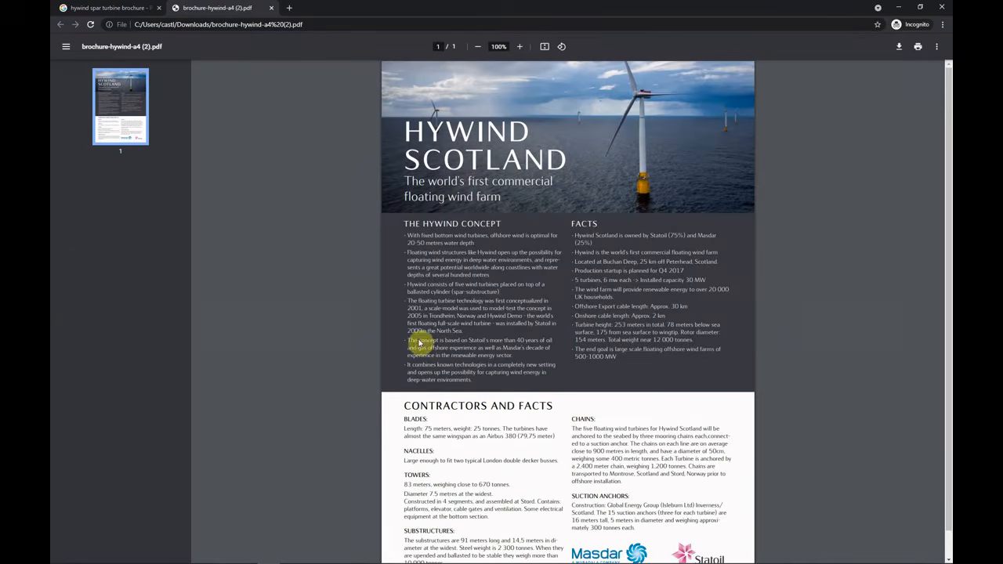
{"action": "scroll", "coordinate": [542, 354], "scroll_direction": "down", "scroll_amount": 1}
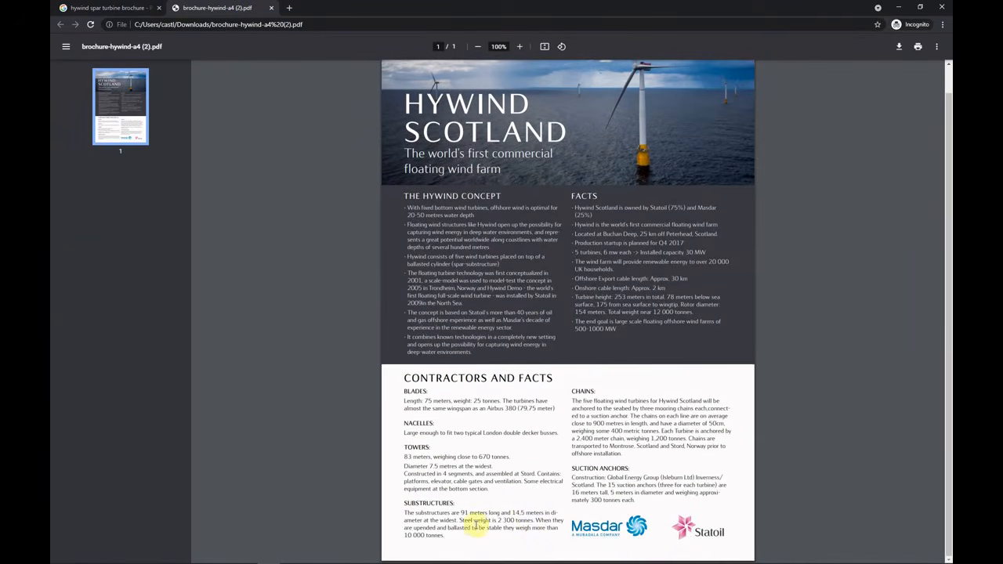
{"action": "left_click_drag", "start_coordinate": [459, 521], "coordinate": [534, 522]}
{"action": "scroll", "coordinate": [533, 522], "scroll_direction": "up", "scroll_amount": 5, "text": "ctrl"}
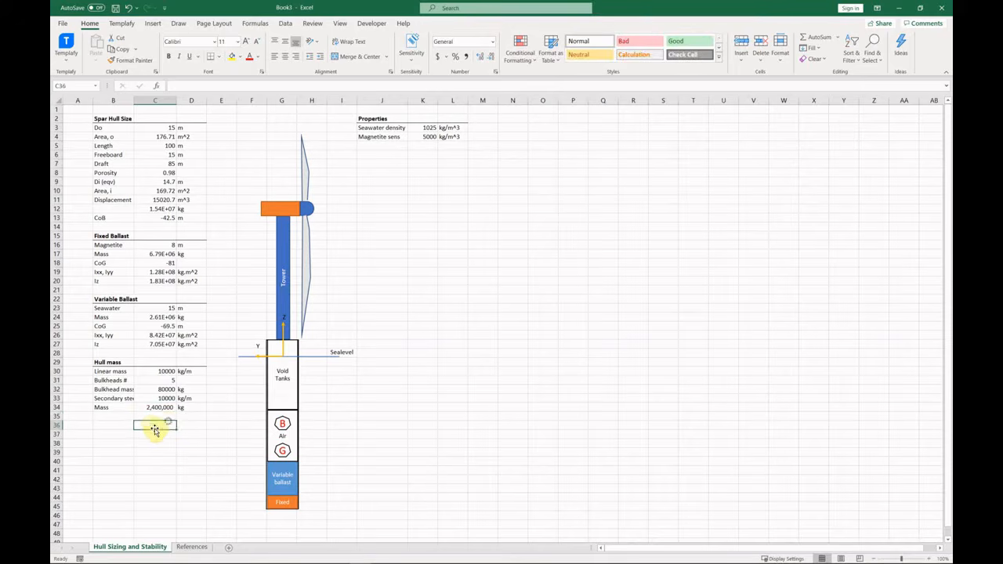
{"action": "left_click", "coordinate": [118, 420]}
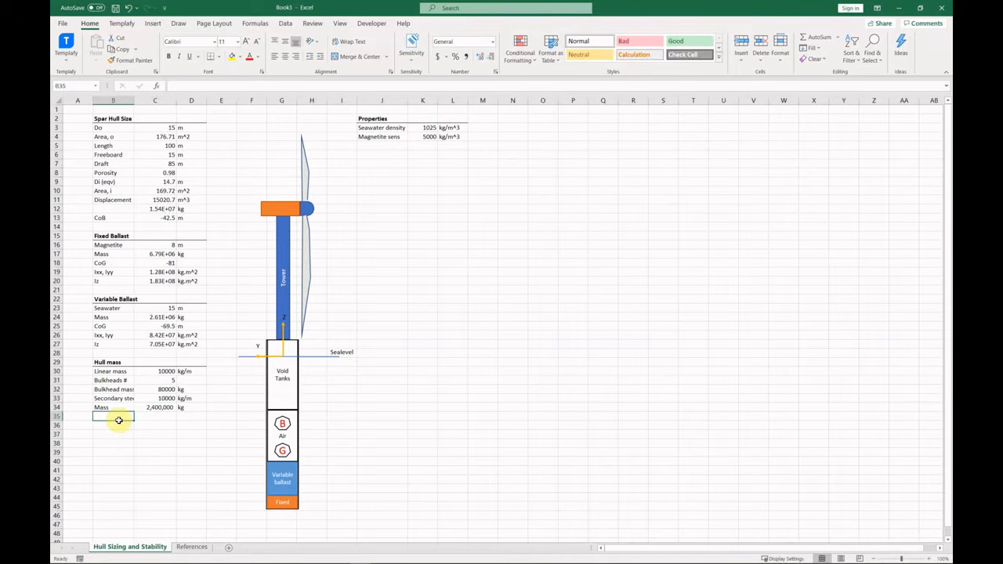
Add a hull CoG row with formula =-C5/2+C6, giving -35 m.
{"action": "type", "text": "CoG"}
{"action": "key", "text": "Tab"}
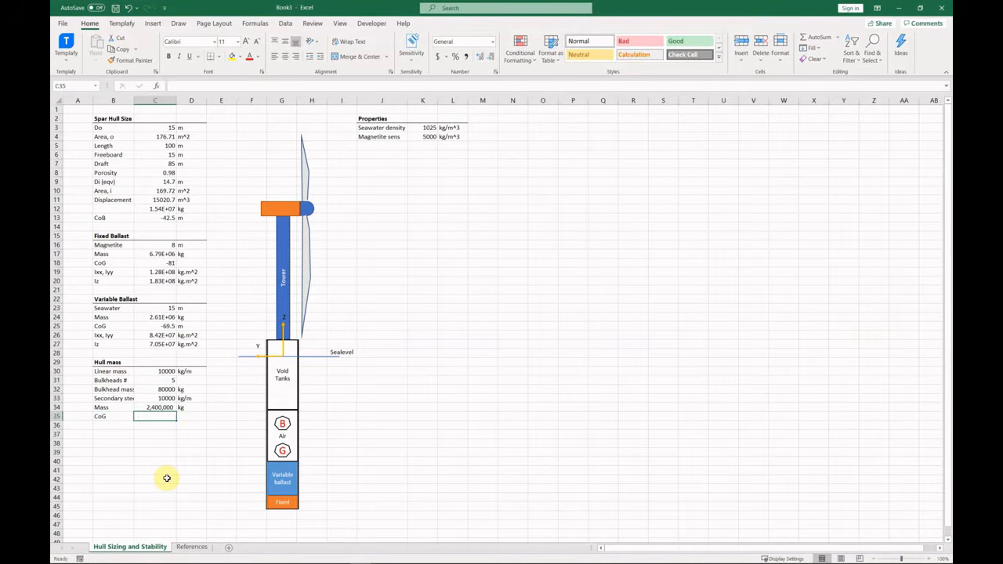
{"action": "type", "text": "=-"}
{"action": "left_click", "coordinate": [174, 147]}
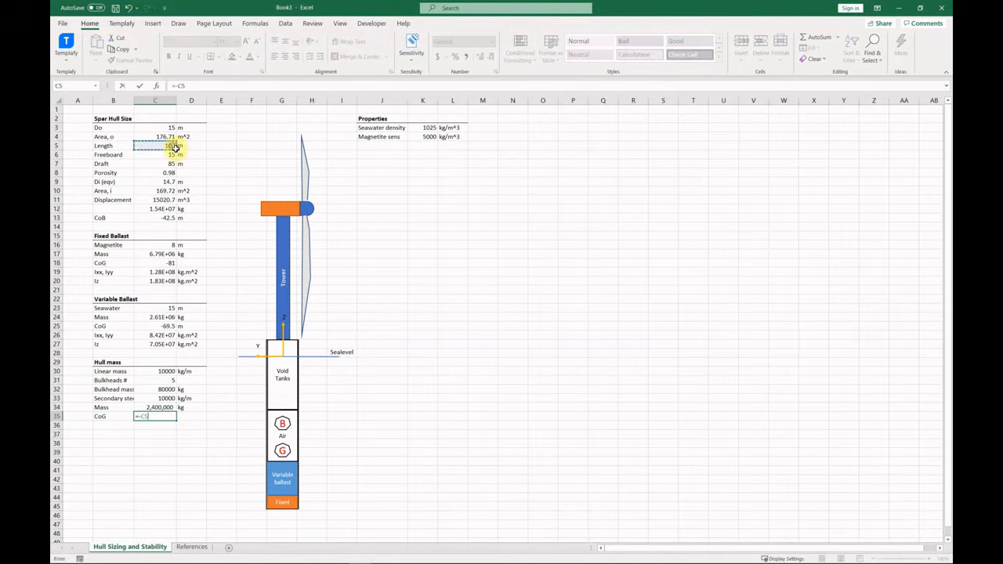
{"action": "type", "text": "/2+"}
{"action": "left_click", "coordinate": [174, 156]}
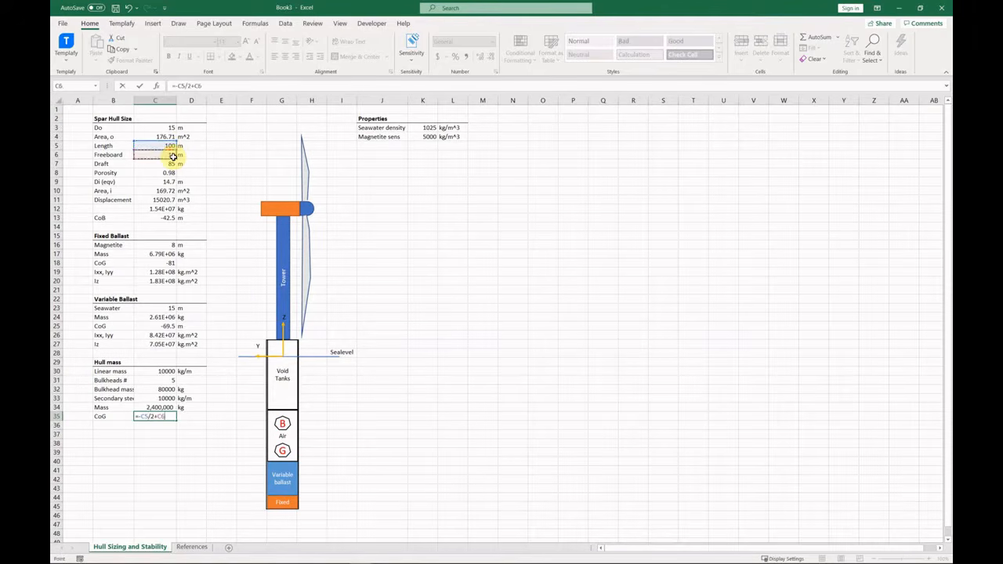
{"action": "key", "text": "Return"}
Copy the ballast Ixx, Iyy and Iz rows to below the hull CoG.
{"action": "left_click", "coordinate": [191, 423]}
{"action": "left_click", "coordinate": [109, 427]}
{"action": "left_click_drag", "start_coordinate": [116, 336], "coordinate": [191, 344]}
{"action": "key", "text": "ctrl+c"}
{"action": "left_click", "coordinate": [119, 427]}
{"action": "key", "text": "ctrl+v"}
Repoint the hull Ixx, Iyy and Iz formulas to Do, hull length and hull mass (2.03E+09 kg.m^2).
{"action": "double_click", "coordinate": [166, 427]}
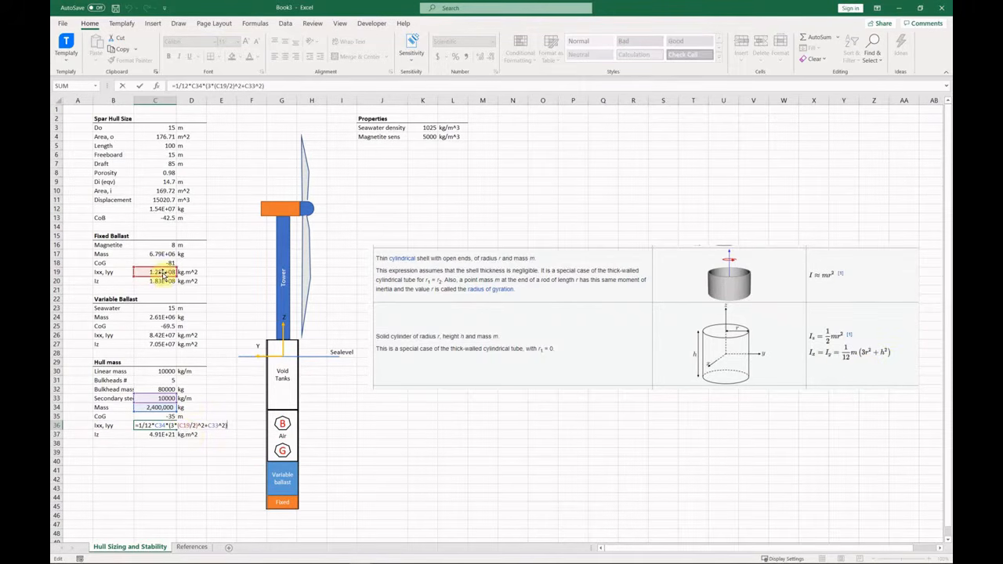
{"action": "left_click_drag", "start_coordinate": [135, 272], "coordinate": [149, 128]}
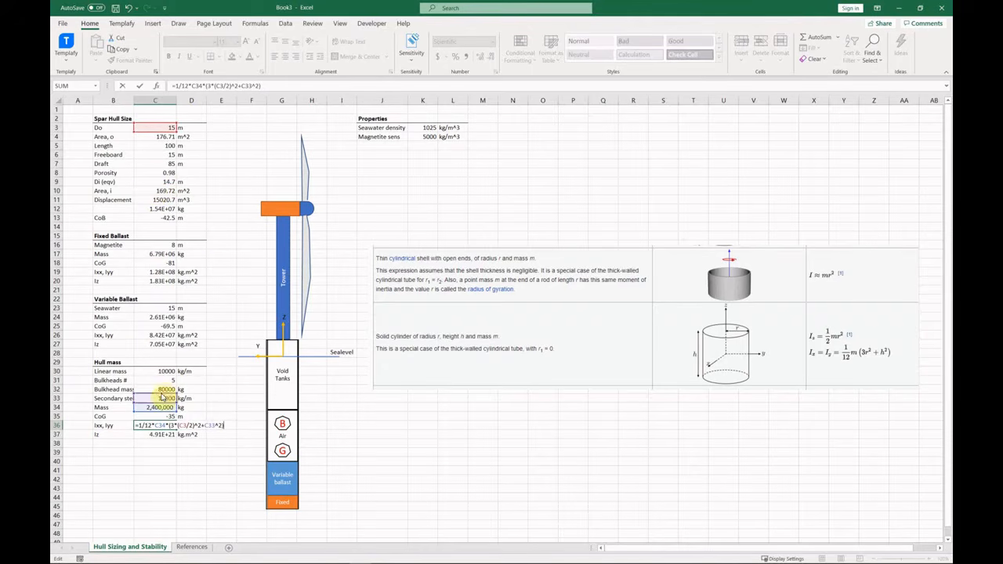
{"action": "left_click_drag", "start_coordinate": [168, 401], "coordinate": [164, 155]}
{"action": "key", "text": "Return"}
{"action": "key", "text": "F2"}
{"action": "left_click_drag", "start_coordinate": [152, 276], "coordinate": [150, 148]}
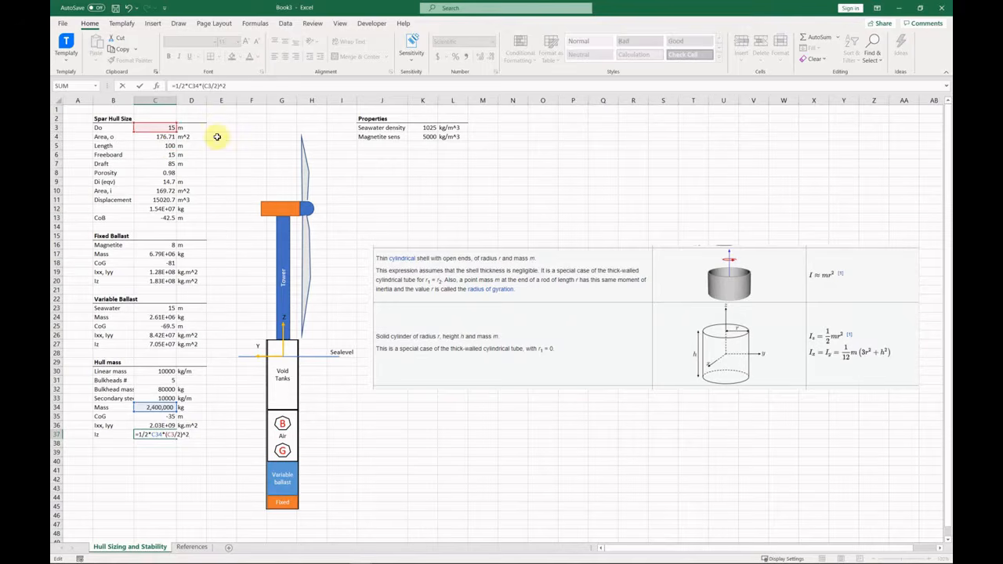
{"action": "key", "text": "Return"}
Add a 'WTG - 5MW' heading and underline its row B39:D39 with a border.
{"action": "left_click", "coordinate": [116, 452]}
{"action": "type", "text": "W"}
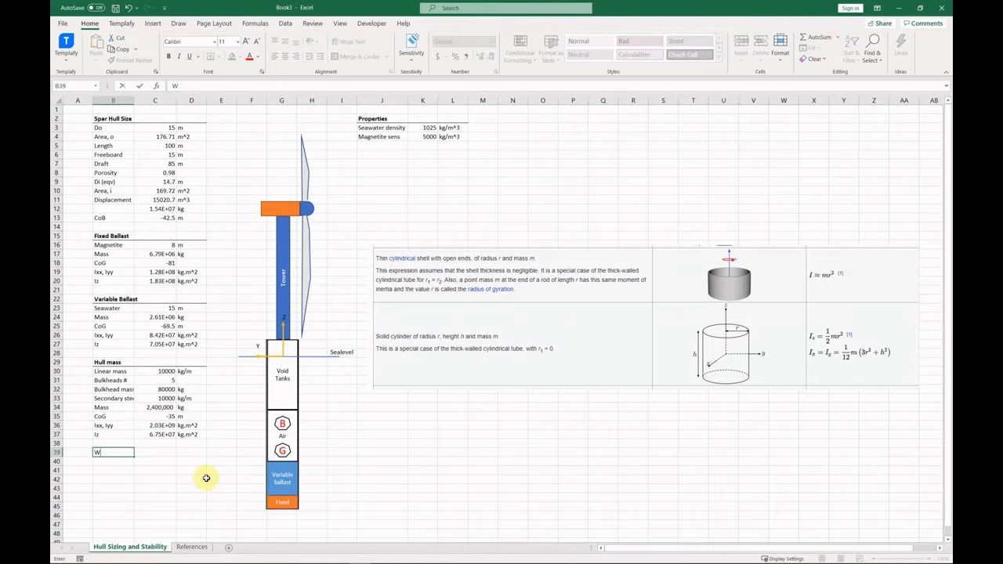
{"action": "type", "text": "TG - 5MW"}
{"action": "key", "text": "ctrl+Return"}
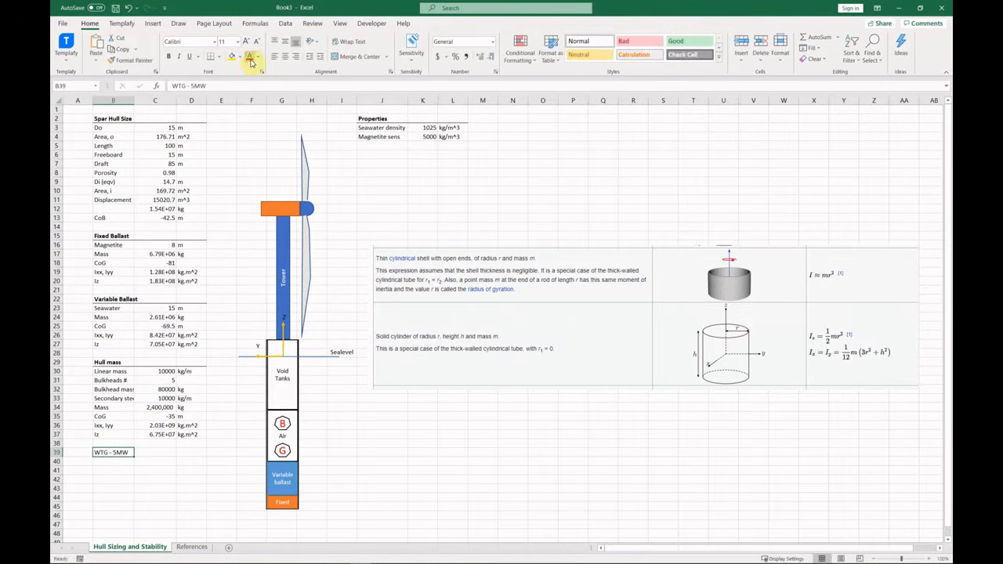
{"action": "left_click_drag", "start_coordinate": [121, 452], "coordinate": [191, 453]}
{"action": "left_click", "coordinate": [211, 58]}
Enter the hub height row: HH, 100, m.
{"action": "left_click", "coordinate": [118, 461]}
{"action": "scroll", "coordinate": [180, 477], "scroll_direction": "down", "scroll_amount": 1}
{"action": "type", "text": "HH"}
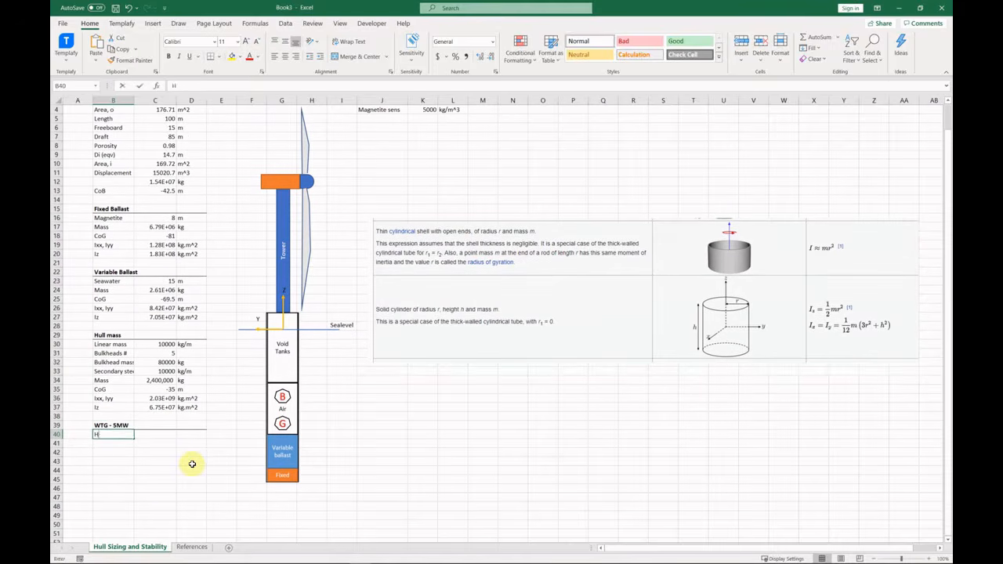
{"action": "key", "text": "Tab"}
{"action": "type", "text": "100"}
{"action": "key", "text": "Tab"}
{"action": "type", "text": "m"}
{"action": "key", "text": "Return"}
Enter the NLE mass row: 150000 kg.
{"action": "left_click", "coordinate": [117, 444]}
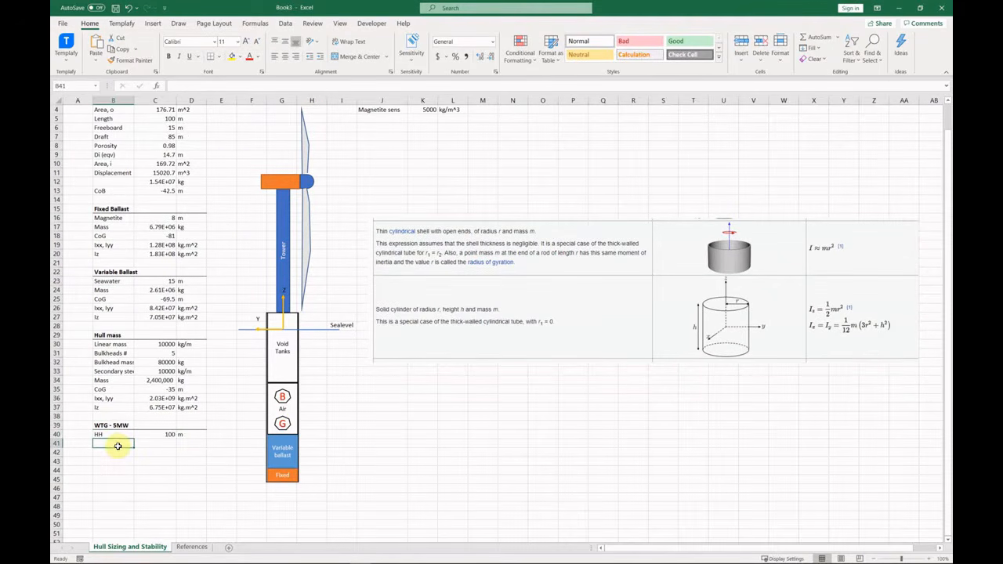
{"action": "type", "text": "NLE mass"}
{"action": "key", "text": "Tab"}
{"action": "type", "text": "150000"}
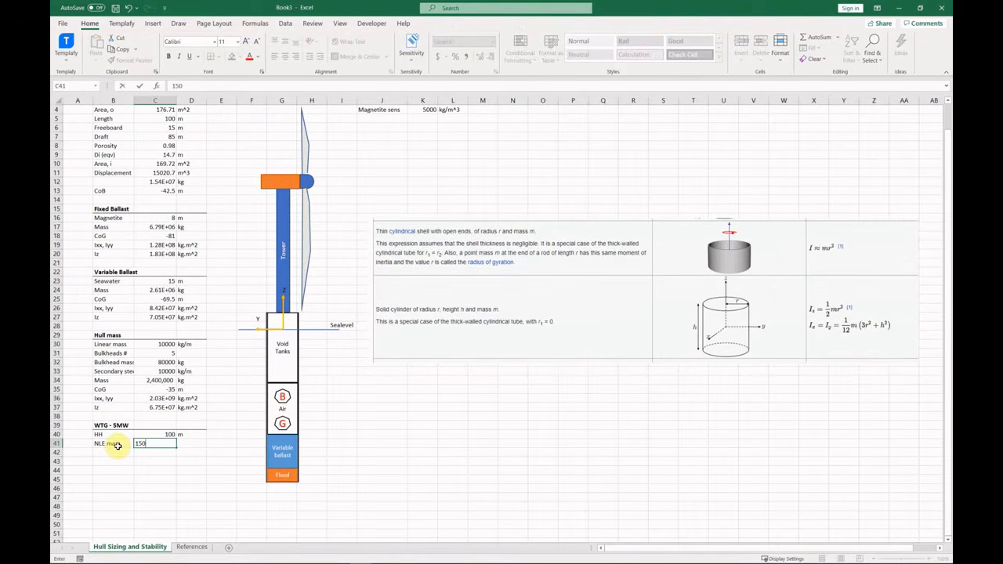
{"action": "key", "text": "Tab"}
{"action": "type", "text": "kg"}
{"action": "key", "text": "Return"}
Enter the rotor mass as =30000+50000 kg.
{"action": "type", "text": "Rotor mass"}
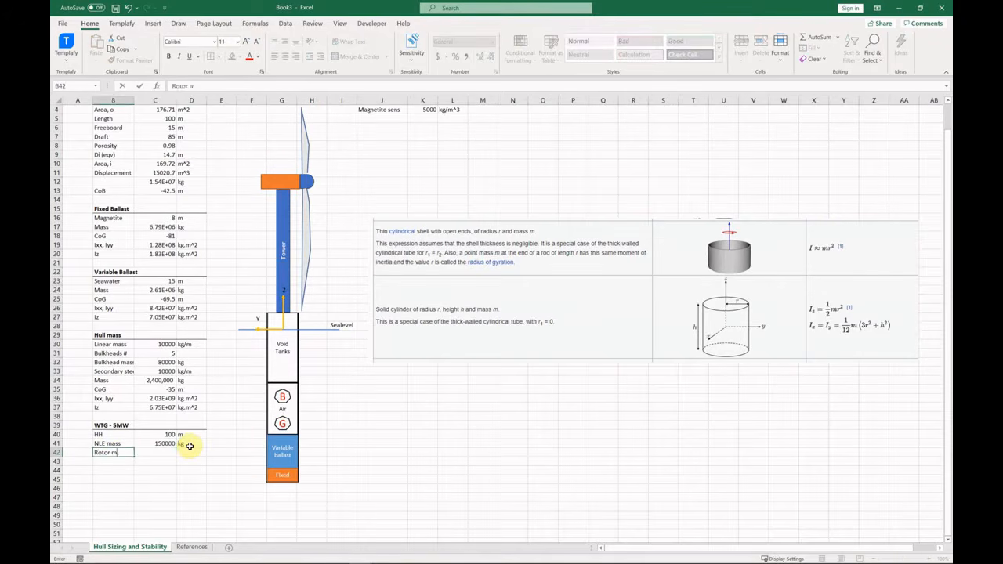
{"action": "key", "text": "Tab"}
{"action": "type", "text": "="}
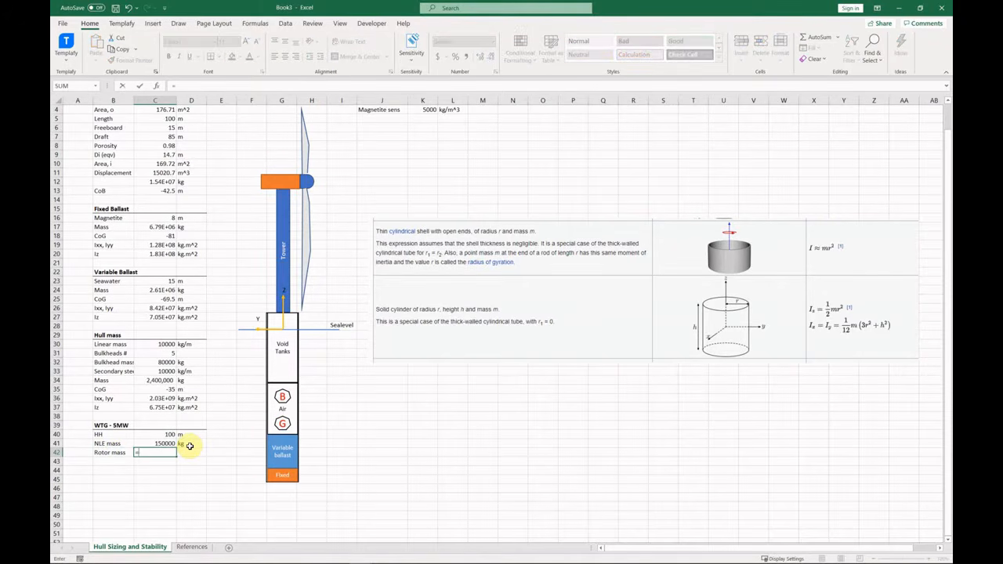
{"action": "type", "text": "30000+50000"}
{"action": "key", "text": "Tab"}
{"action": "type", "text": "kg"}
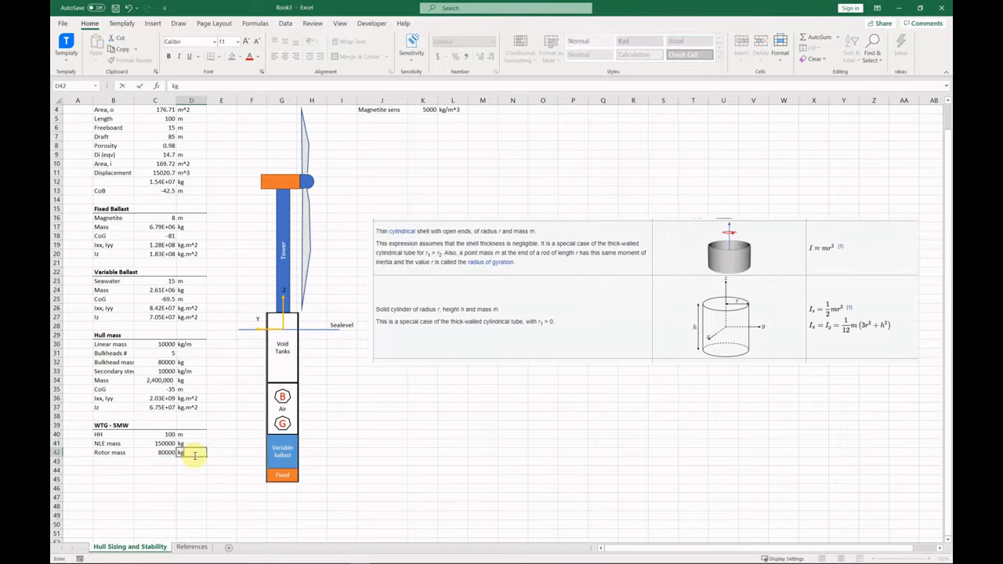
{"action": "key", "text": "Return"}
Add a total Mass row summing NLE and rotor masses (230000 kg).
{"action": "type", "text": "CoG"}
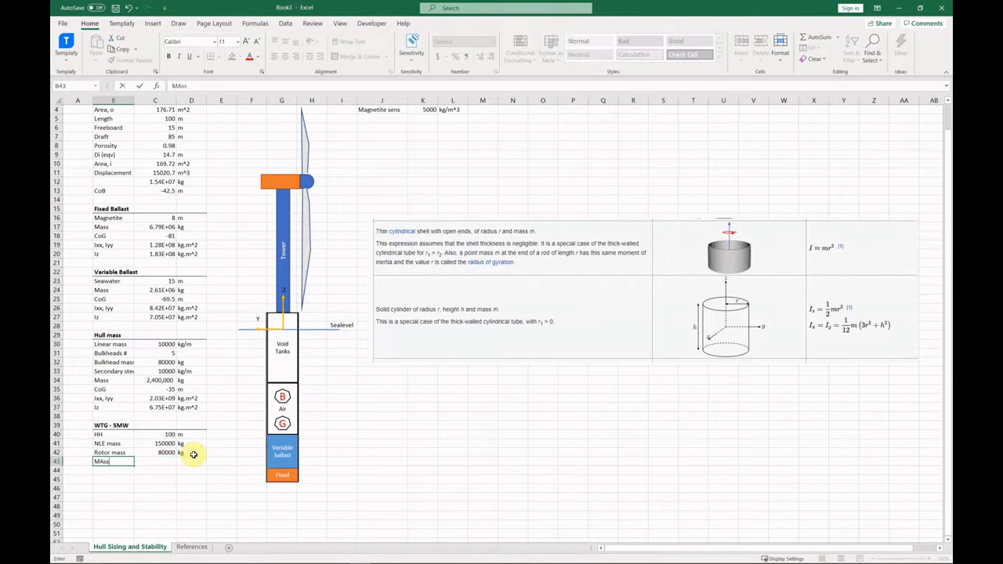
{"action": "key", "text": "Tab"}
{"action": "type", "text": "="}
{"action": "key", "text": "Up"}
{"action": "key", "text": "Up"}
{"action": "type", "text": "+"}
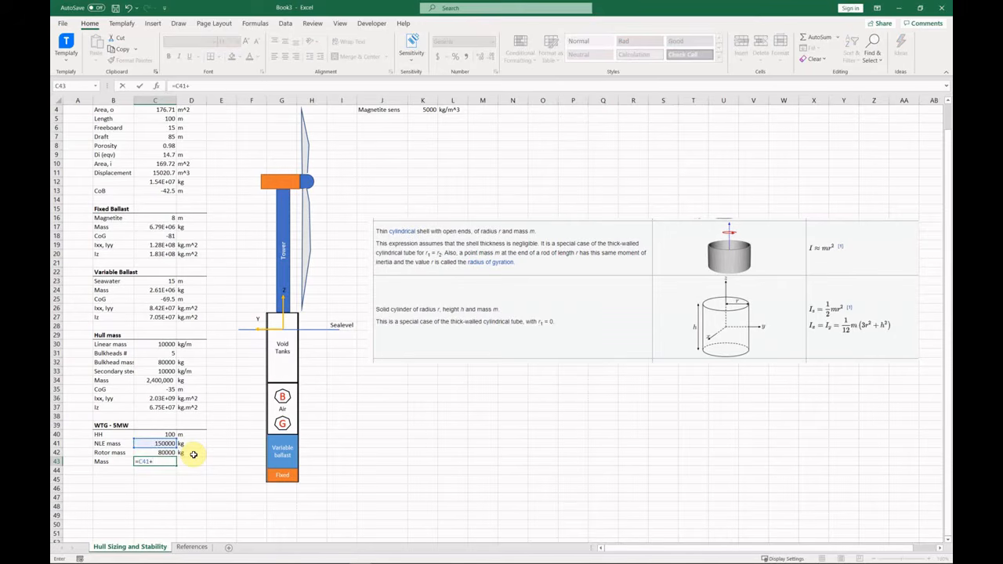
{"action": "key", "text": "Up"}
{"action": "key", "text": "Tab"}
{"action": "type", "text": "kg"}
{"action": "key", "text": "Down"}
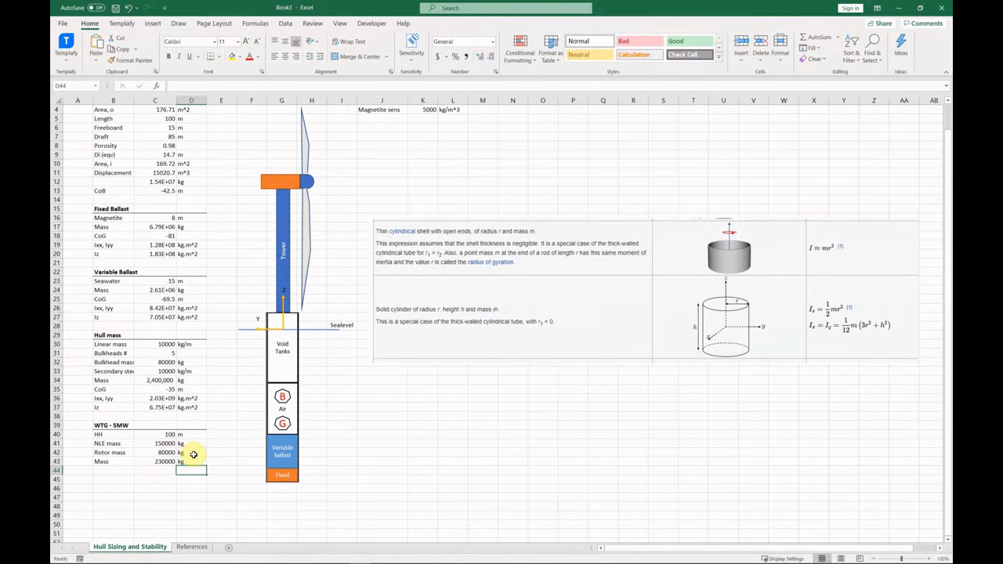
{"action": "key", "text": "Left"}
{"action": "key", "text": "Left"}
Copy the hull CoG and inertia labels below, setting the turbine CoG equal to hub height.
{"action": "left_click_drag", "start_coordinate": [114, 391], "coordinate": [115, 407]}
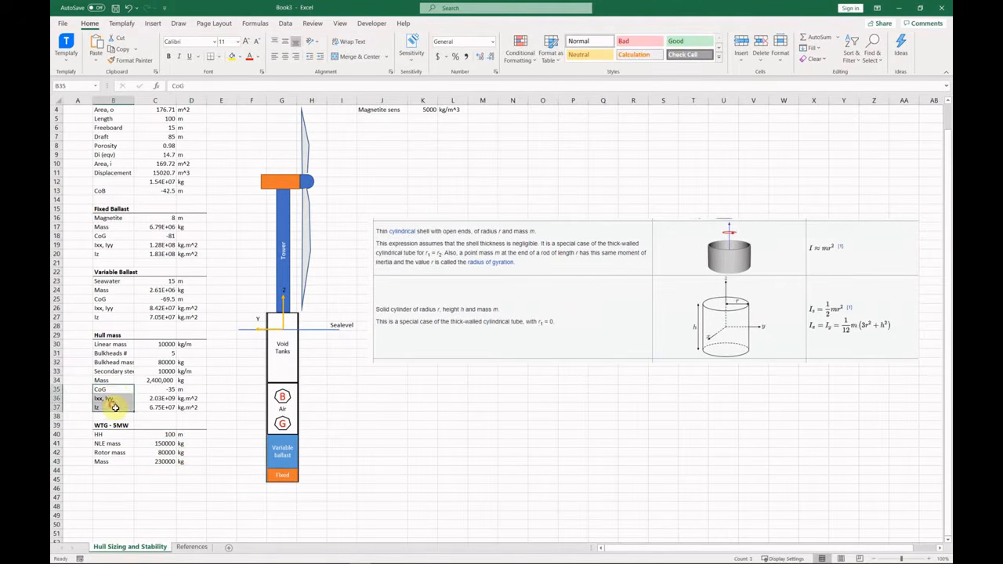
{"action": "key", "text": "ctrl+c"}
{"action": "left_click", "coordinate": [118, 472]}
{"action": "key", "text": "ctrl+v"}
{"action": "left_click", "coordinate": [159, 473]}
{"action": "type", "text": "="}
{"action": "key", "text": "Up"}
{"action": "key", "text": "Up"}
{"action": "key", "text": "Up"}
{"action": "key", "text": "Up"}
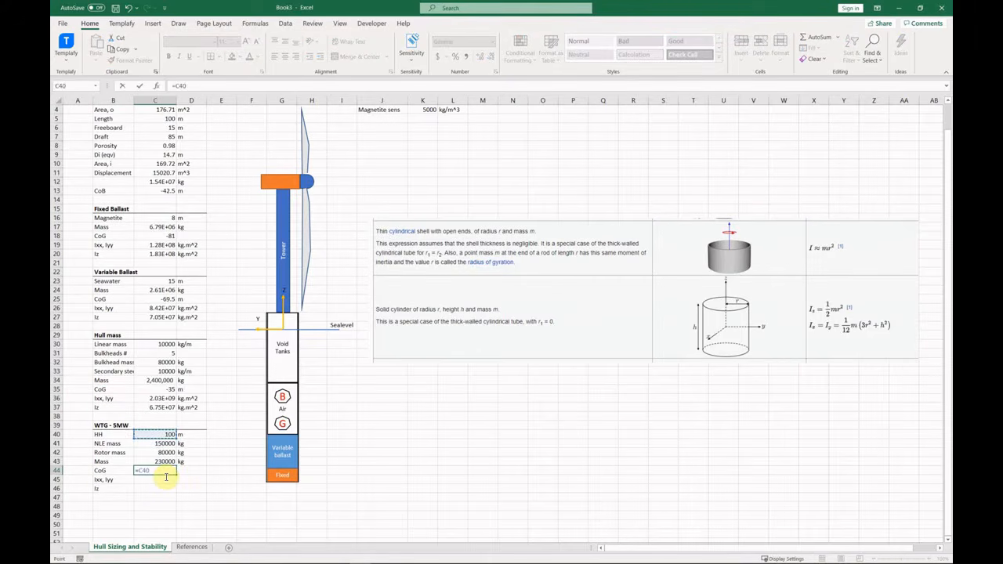
{"action": "key", "text": "Tab"}
Copy the hull inertia values and units to the turbine rows, then clear the copied values.
{"action": "left_click", "coordinate": [165, 477]}
{"action": "left_click_drag", "start_coordinate": [166, 398], "coordinate": [188, 409]}
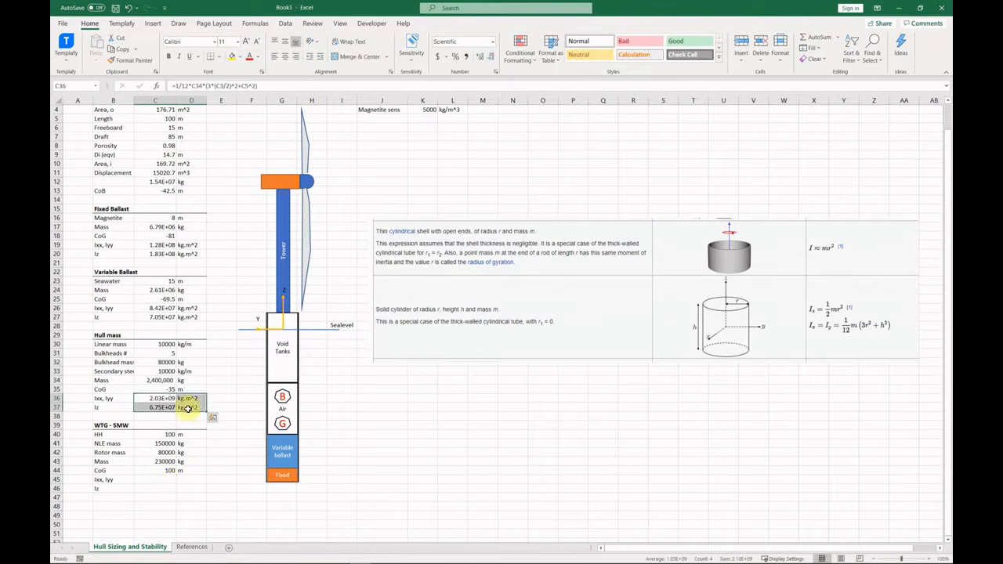
{"action": "key", "text": "ctrl+c"}
{"action": "left_click", "coordinate": [170, 480]}
{"action": "key", "text": "ctrl+v"}
{"action": "key", "text": "F2"}
{"action": "key", "text": "Escape"}
{"action": "left_click_drag", "start_coordinate": [170, 480], "coordinate": [167, 495]}
{"action": "key", "text": "Delete"}
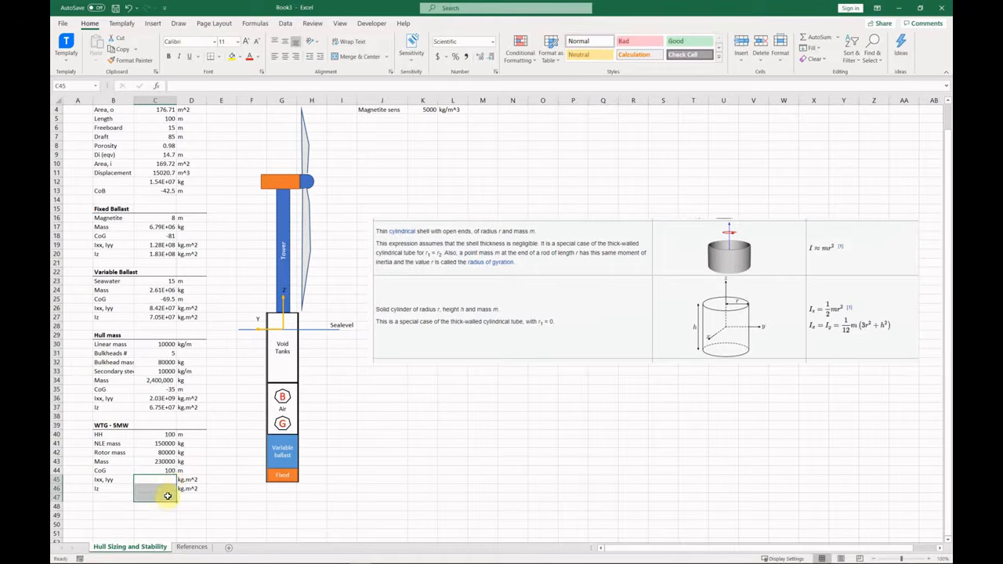
Enter turbine inertias Ixx, Iyy 1.7e9 and Iz 4.5e6 kg.m^2.
{"action": "left_click", "coordinate": [169, 481]}
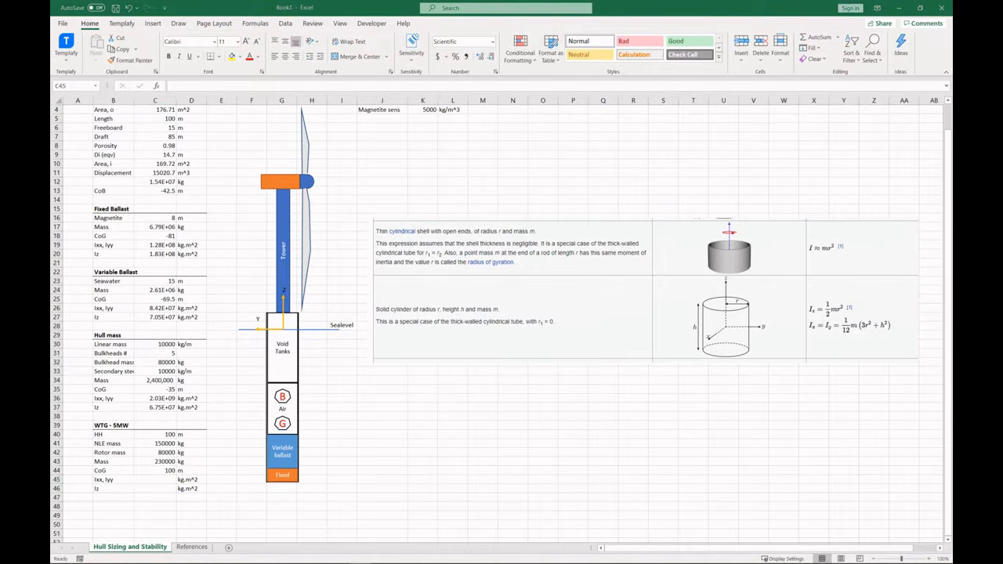
{"action": "left_click", "coordinate": [168, 483]}
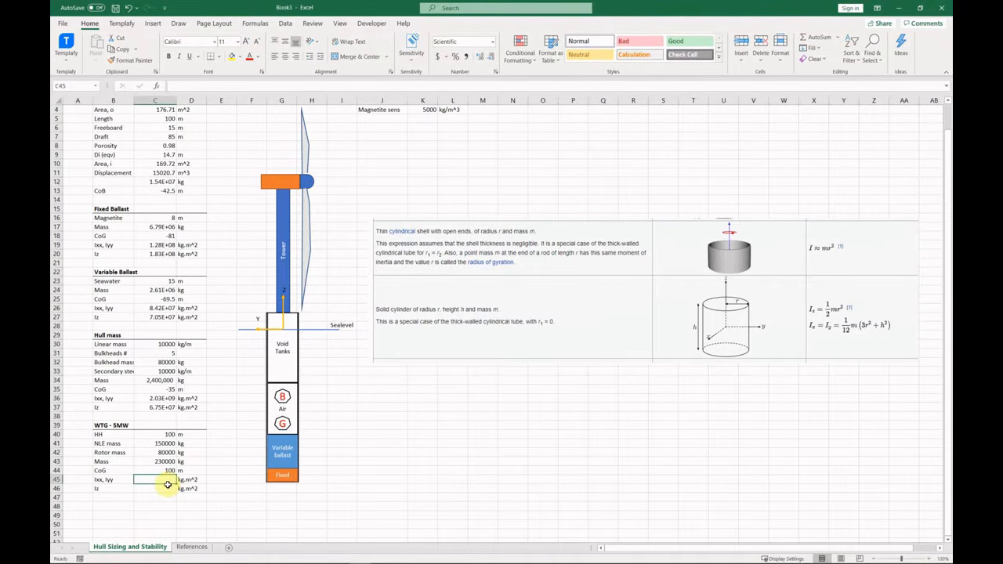
{"action": "type", "text": "1.7e9"}
{"action": "key", "text": "Return"}
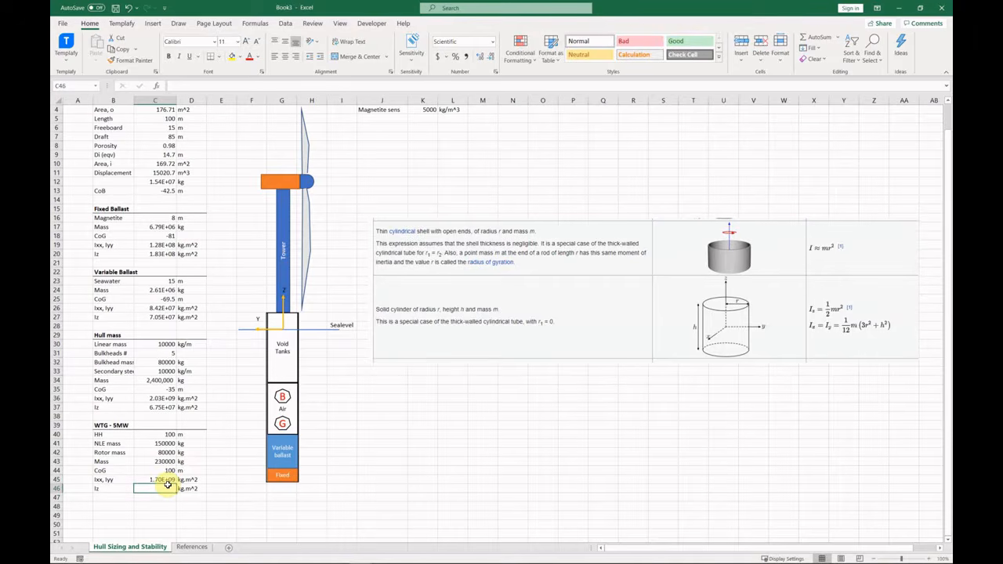
{"action": "type", "text": "4.5e6"}
{"action": "key", "text": "Return"}
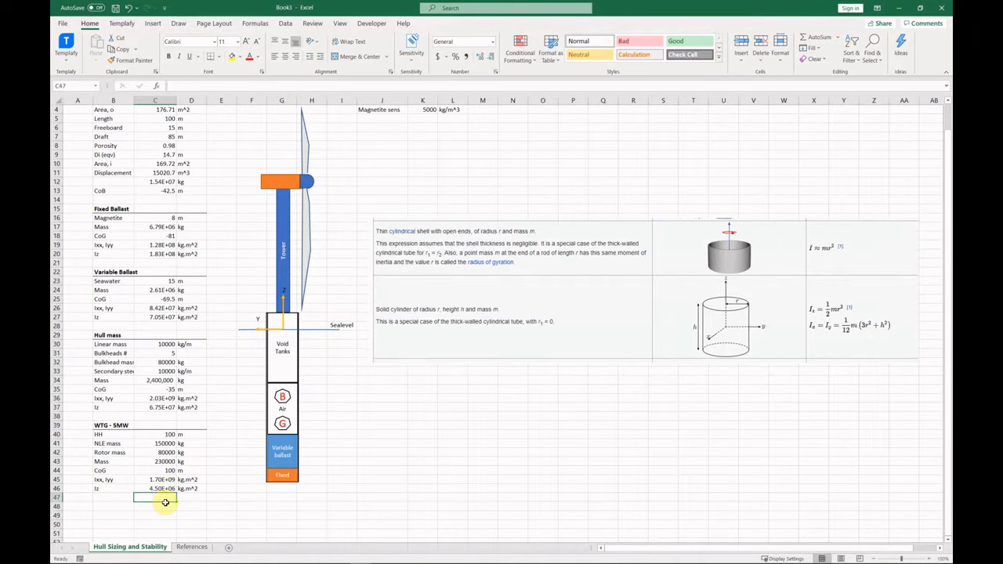
{"action": "left_click", "coordinate": [118, 500]}
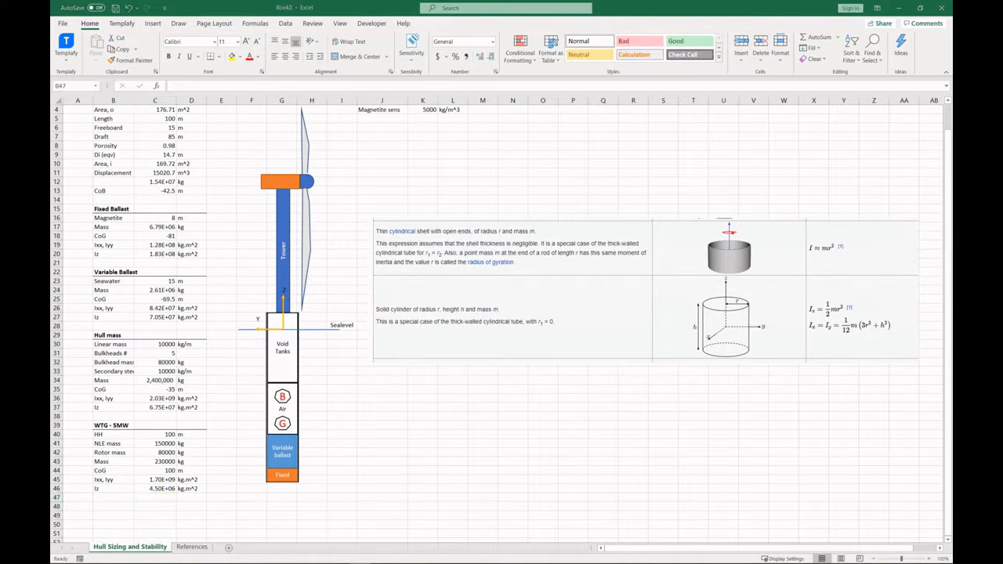
{"action": "scroll", "coordinate": [255, 440], "scroll_direction": "down", "scroll_amount": 3}
{"action": "left_click", "coordinate": [114, 434]}
Type a 'Mass Summary' heading and copy it to J7 below the Properties table.
{"action": "type", "text": "Mass Summary"}
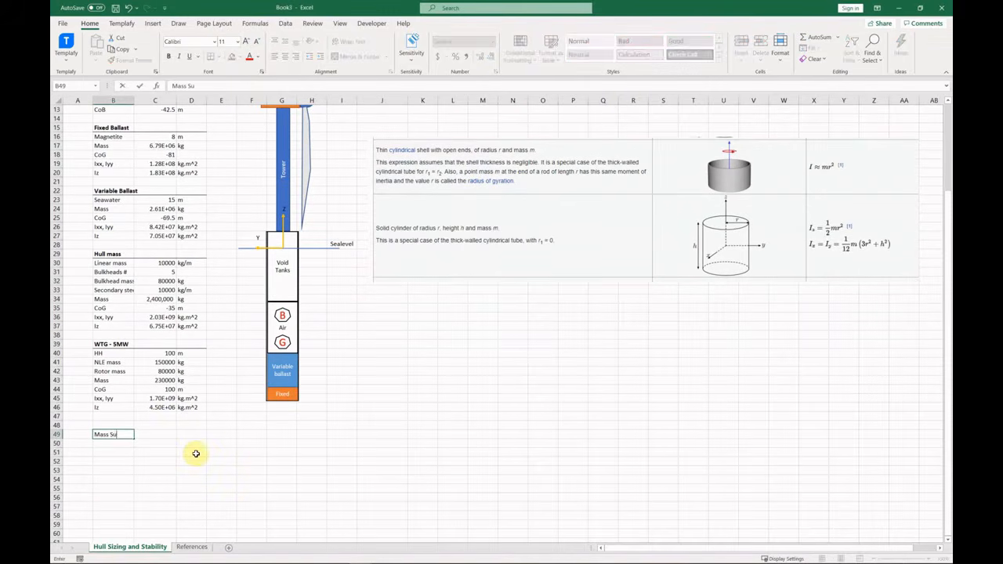
{"action": "scroll", "coordinate": [396, 286], "scroll_direction": "up", "scroll_amount": 4}
{"action": "left_click_drag", "start_coordinate": [401, 286], "coordinate": [394, 368]}
{"action": "scroll", "coordinate": [313, 408], "scroll_direction": "down", "scroll_amount": 3}
{"action": "left_click", "coordinate": [191, 470]}
{"action": "left_click", "coordinate": [106, 462]}
{"action": "key", "text": "ctrl+c"}
{"action": "scroll", "coordinate": [388, 177], "scroll_direction": "up", "scroll_amount": 3}
{"action": "left_click", "coordinate": [387, 163]}
{"action": "key", "text": "Return"}
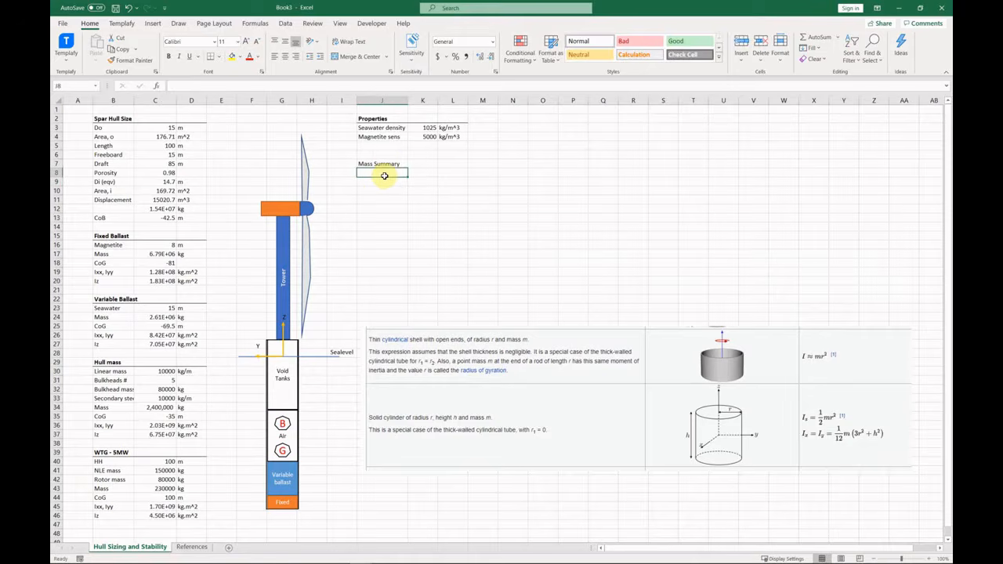
Add headers Part, Mass kg, CoG m, Moment kg.m in J8:M8 and widen columns K to M.
{"action": "type", "text": "Part"}
{"action": "key", "text": "Tab"}
{"action": "type", "text": "MAss, kg"}
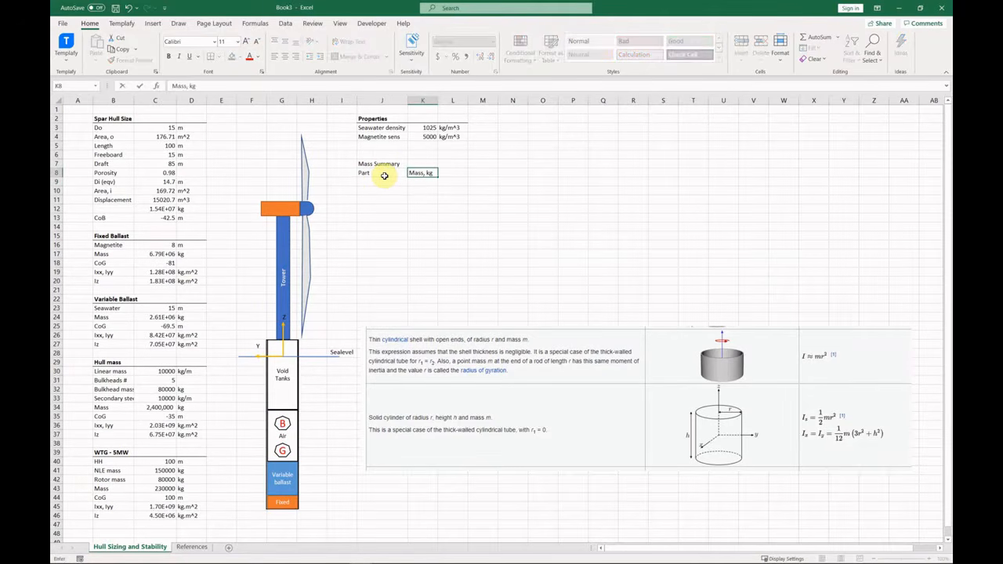
{"action": "key", "text": "Tab"}
{"action": "type", "text": "CoG, m"}
{"action": "key", "text": "Tab"}
{"action": "type", "text": "Moment"}
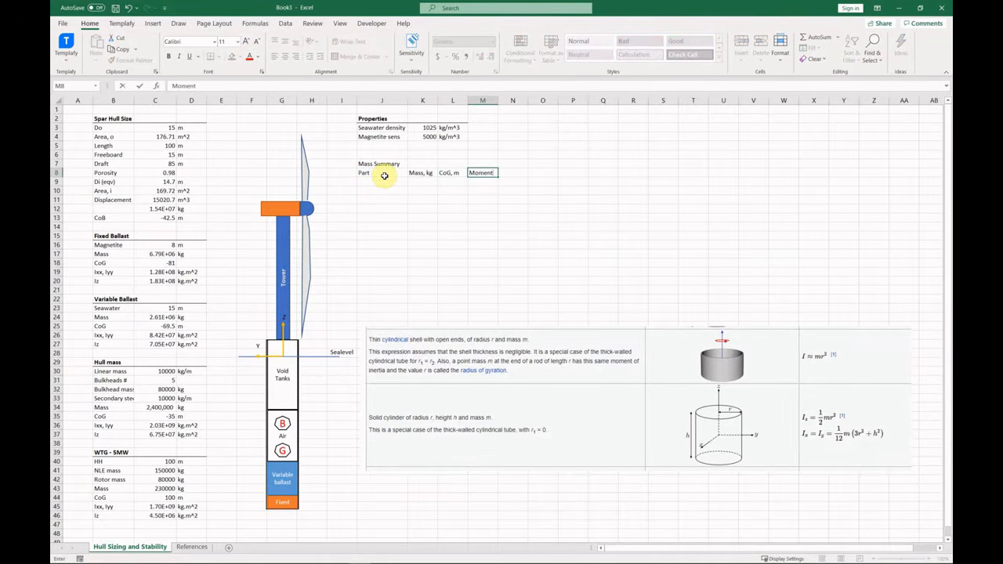
{"action": "type", "text": ", kg.m"}
{"action": "key", "text": "Return"}
{"action": "left_click_drag", "start_coordinate": [424, 100], "coordinate": [484, 100]}
{"action": "left_click_drag", "start_coordinate": [498, 100], "coordinate": [510, 102]}
List parts Hull, Var. ballast, Fixed ballast, NLE and Tower ???? in J9:J13.
{"action": "left_click", "coordinate": [376, 182]}
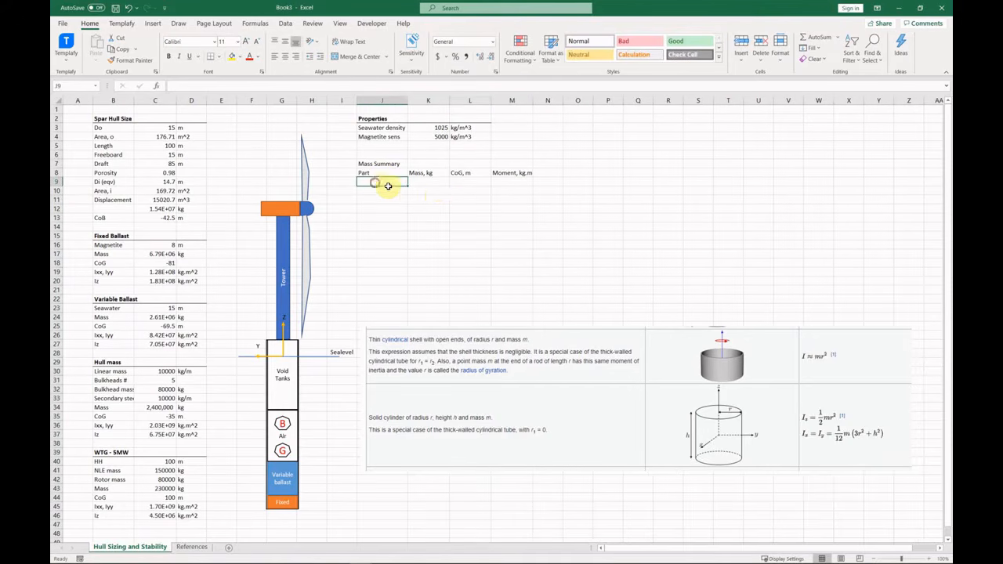
{"action": "type", "text": "Hull"}
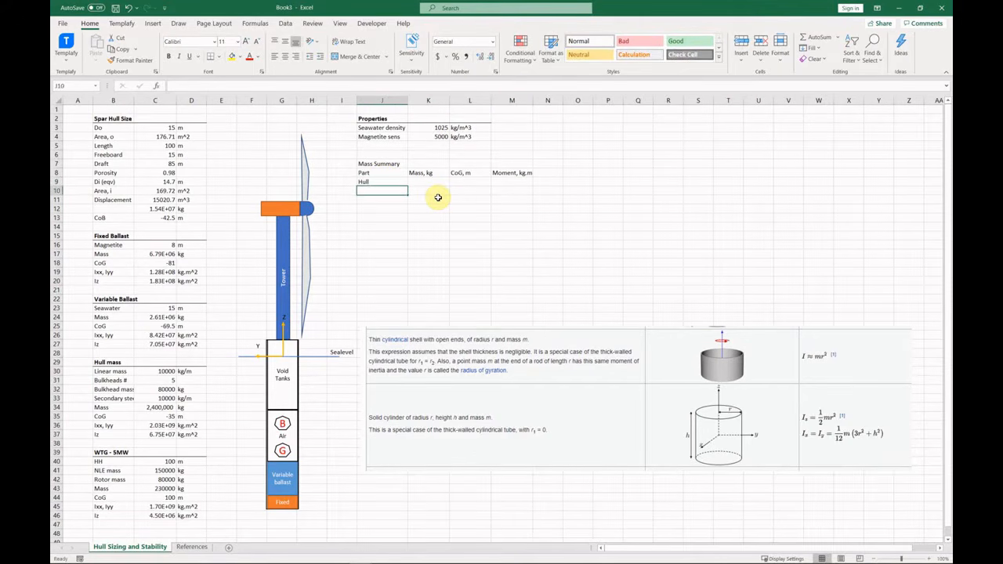
{"action": "key", "text": "Return"}
{"action": "type", "text": "Var. ballast"}
{"action": "key", "text": "Return"}
{"action": "type", "text": "Fixed ballast"}
{"action": "key", "text": "Return"}
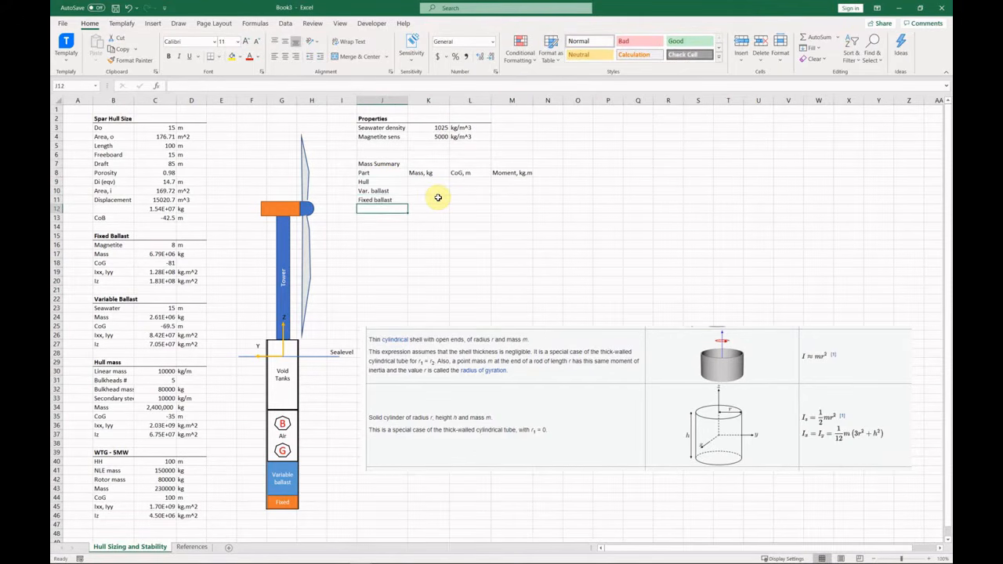
{"action": "type", "text": "NLE+"}
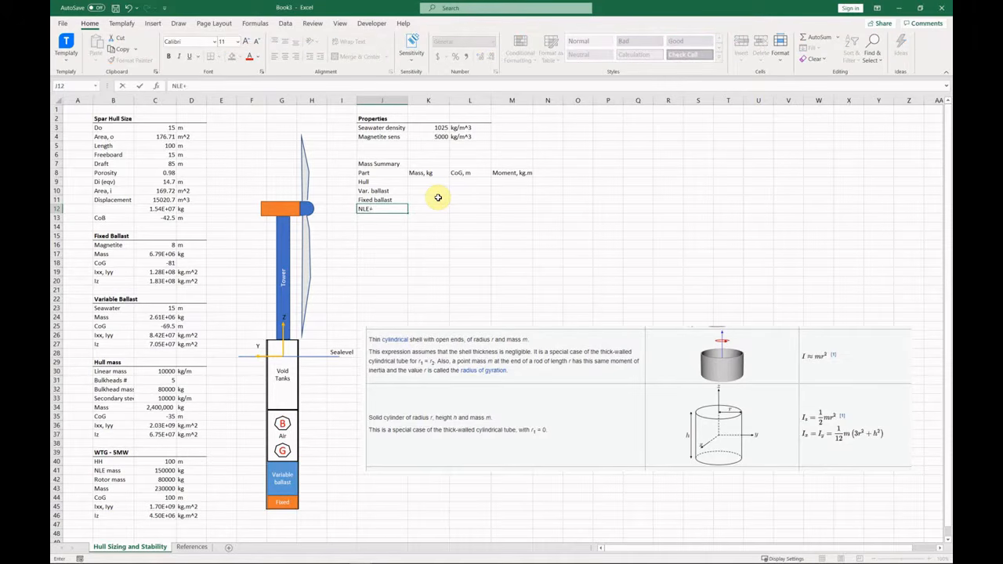
{"action": "key", "text": "Return"}
{"action": "type", "text": "Tower ????"}
{"action": "key", "text": "Return"}
{"action": "left_click", "coordinate": [220, 444]}
{"action": "scroll", "coordinate": [217, 452], "scroll_direction": "down", "scroll_amount": 4}
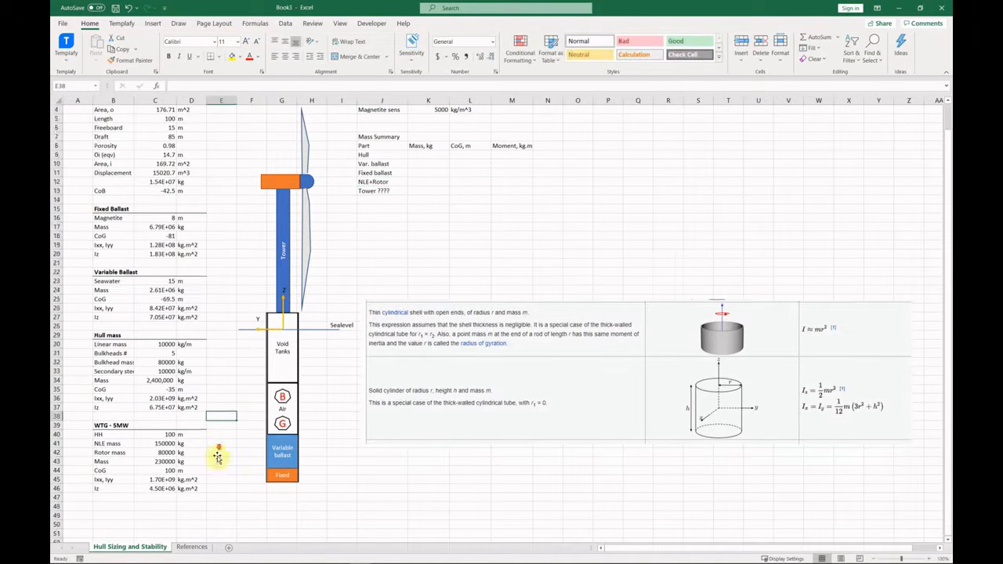
Add a Tower row with value 7.5 below the Iz row.
{"action": "left_click", "coordinate": [114, 416]}
{"action": "type", "text": "Tower"}
{"action": "key", "text": "Tab"}
{"action": "key", "text": "ctrl+Page_Down"}
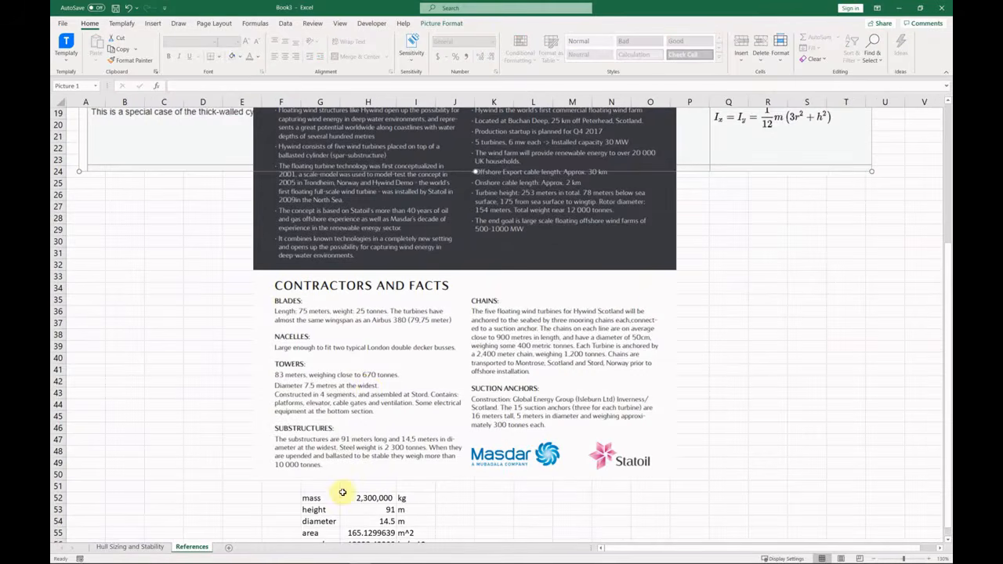
{"action": "left_click", "coordinate": [117, 547]}
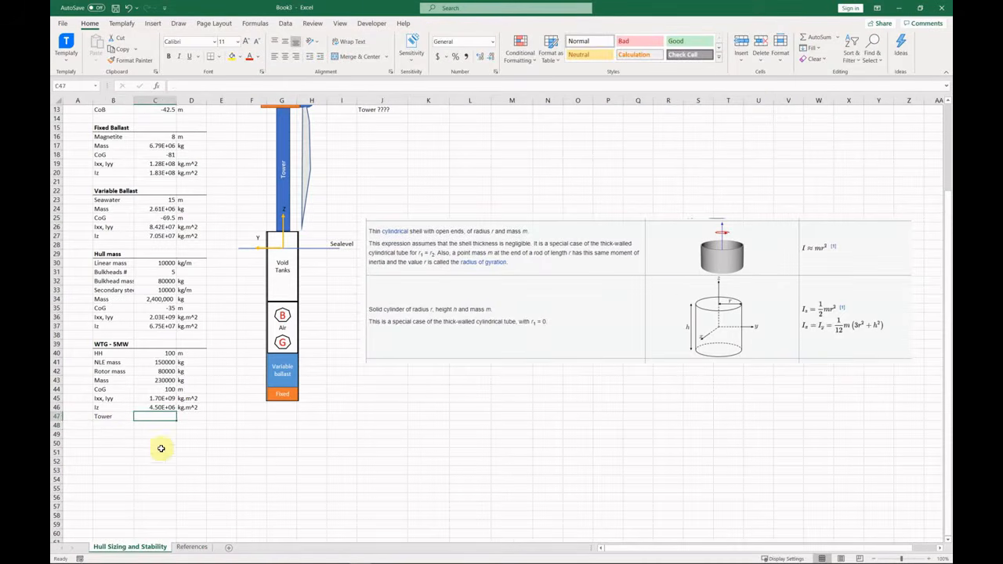
{"action": "type", "text": "7.5"}
{"action": "key", "text": "Return"}
Add a tower Height row computed as hub height minus freeboard.
{"action": "left_click", "coordinate": [116, 425]}
{"action": "type", "text": "Height"}
{"action": "key", "text": "Tab"}
{"action": "type", "text": "="}
{"action": "left_click", "coordinate": [168, 354]}
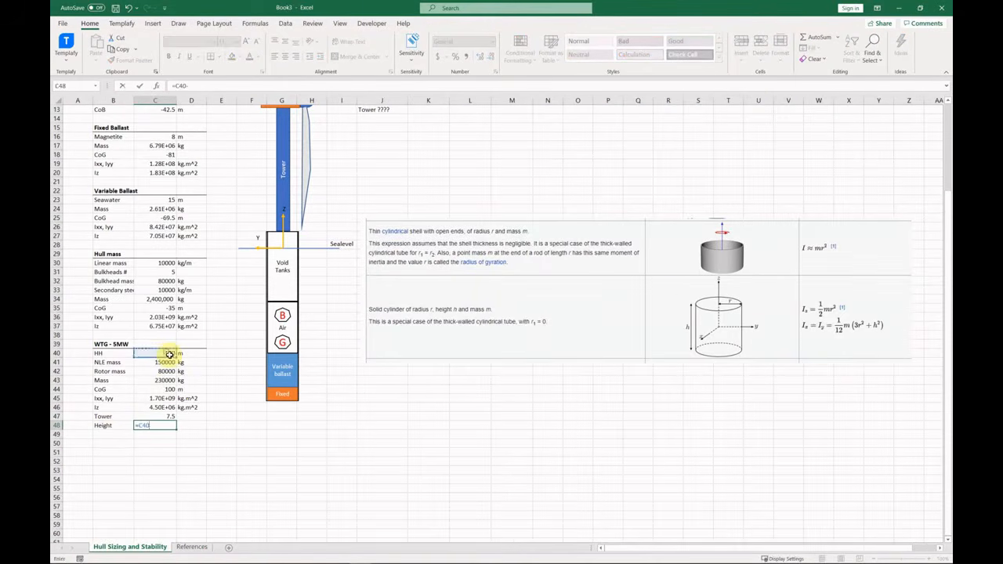
{"action": "type", "text": "-"}
{"action": "scroll", "coordinate": [182, 409], "scroll_direction": "up", "scroll_amount": 4}
{"action": "left_click", "coordinate": [151, 154]}
{"action": "key", "text": "Return"}
{"action": "scroll", "coordinate": [186, 482], "scroll_direction": "down", "scroll_amount": 2}
{"action": "left_click", "coordinate": [166, 472]}
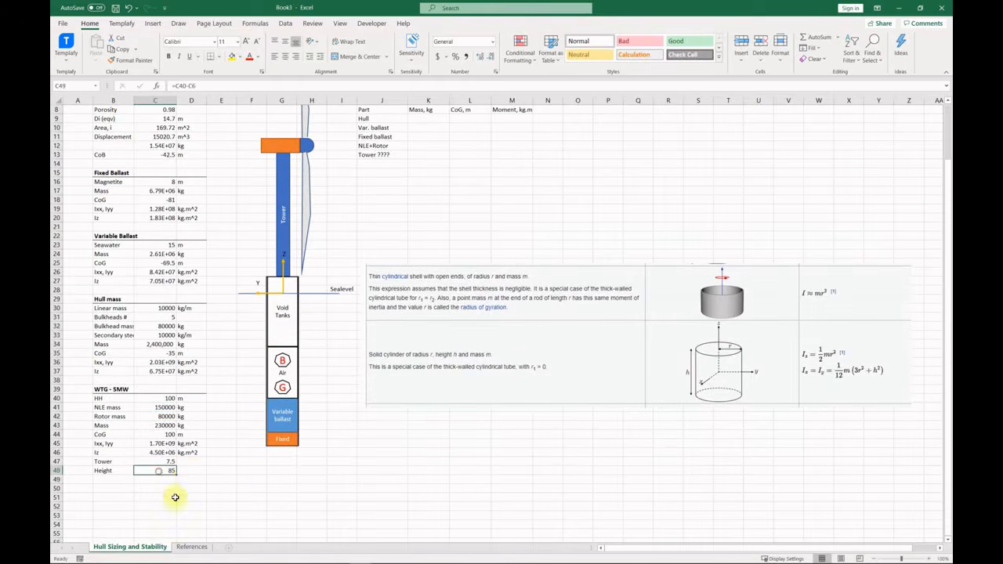
{"action": "left_click", "coordinate": [191, 546]}
{"action": "left_click", "coordinate": [121, 547]}
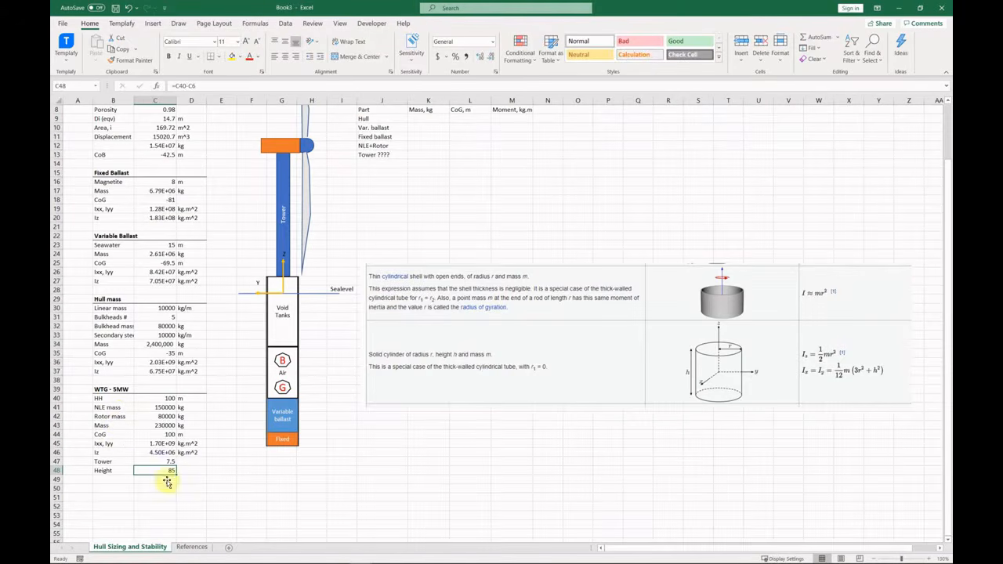
Insert an 'NLE to twr' row of 2 m and subtract it in the Height formula, giving 83 m.
{"action": "left_click_drag", "start_coordinate": [112, 428], "coordinate": [190, 470]}
{"action": "left_click_drag", "start_coordinate": [190, 475], "coordinate": [191, 481]}
{"action": "left_click", "coordinate": [121, 425]}
{"action": "type", "text": "NLE to twr"}
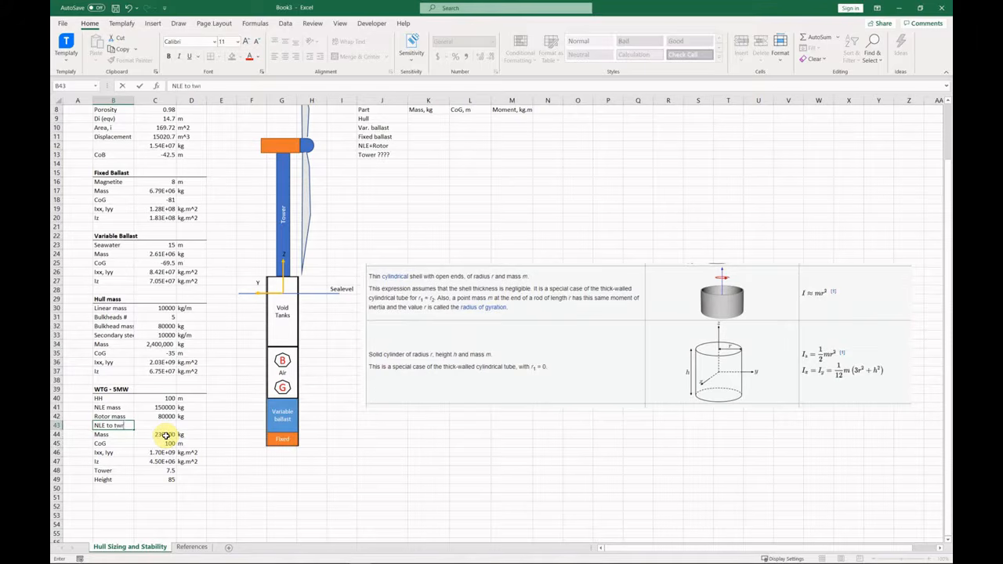
{"action": "key", "text": "Right"}
{"action": "type", "text": "2"}
{"action": "key", "text": "Right"}
{"action": "type", "text": "m"}
{"action": "key", "text": "Return"}
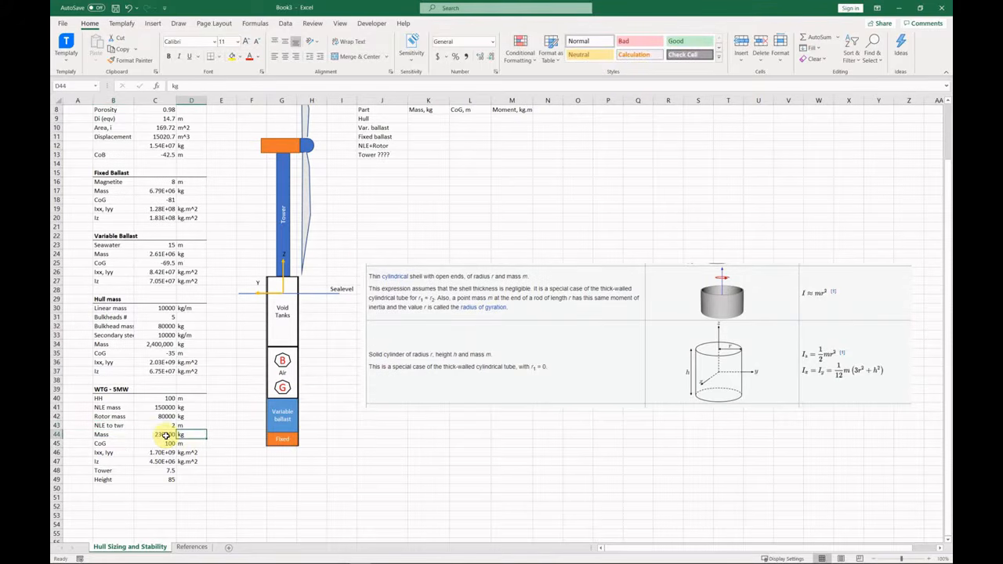
{"action": "double_click", "coordinate": [160, 480]}
{"action": "type", "text": "-"}
{"action": "left_click", "coordinate": [169, 427]}
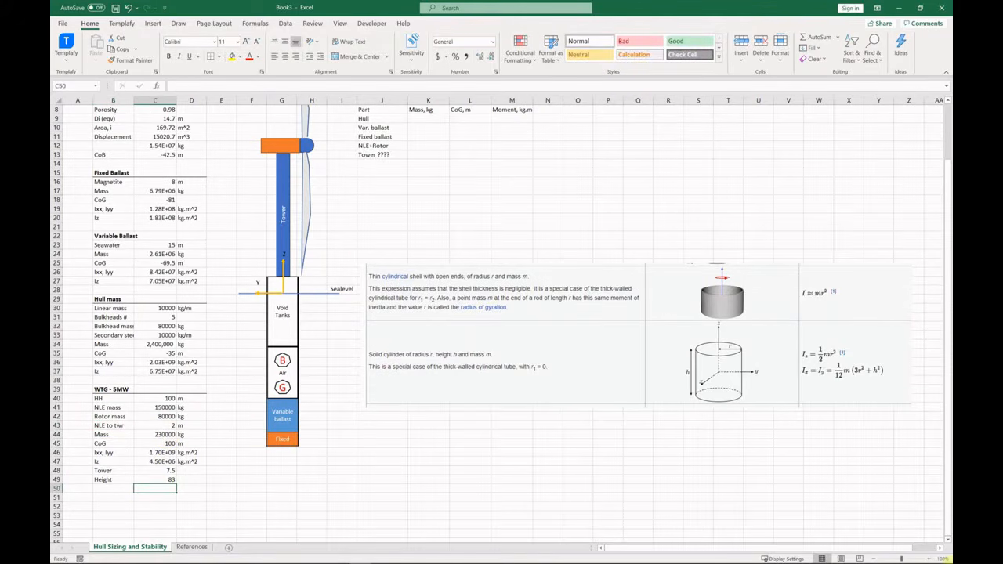
Add a 7.5 diameter entry and rename the Tower label to 'Tower Diam.'.
{"action": "left_click", "coordinate": [119, 489]}
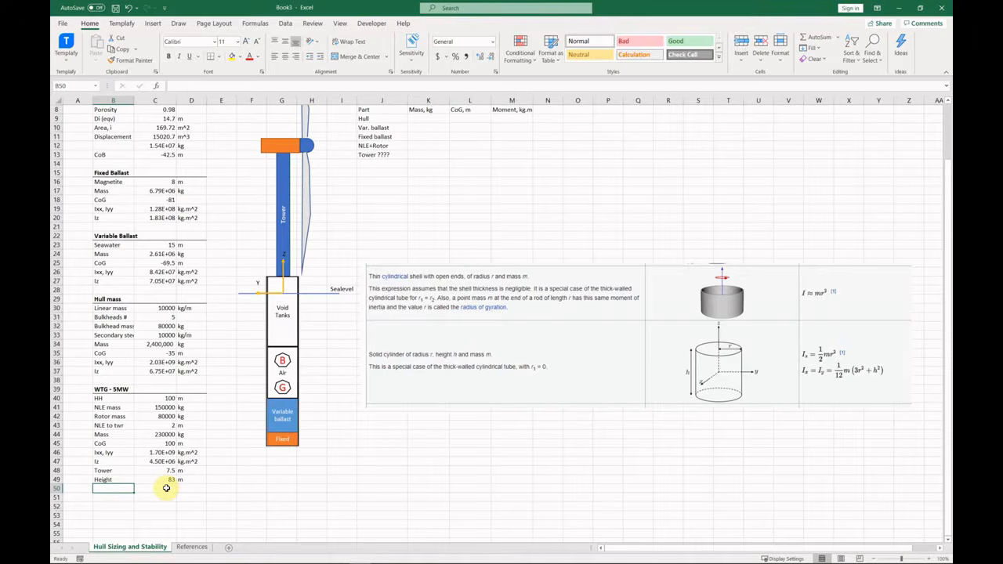
{"action": "type", "text": "D,t"}
{"action": "key", "text": "Right"}
{"action": "type", "text": "7.5"}
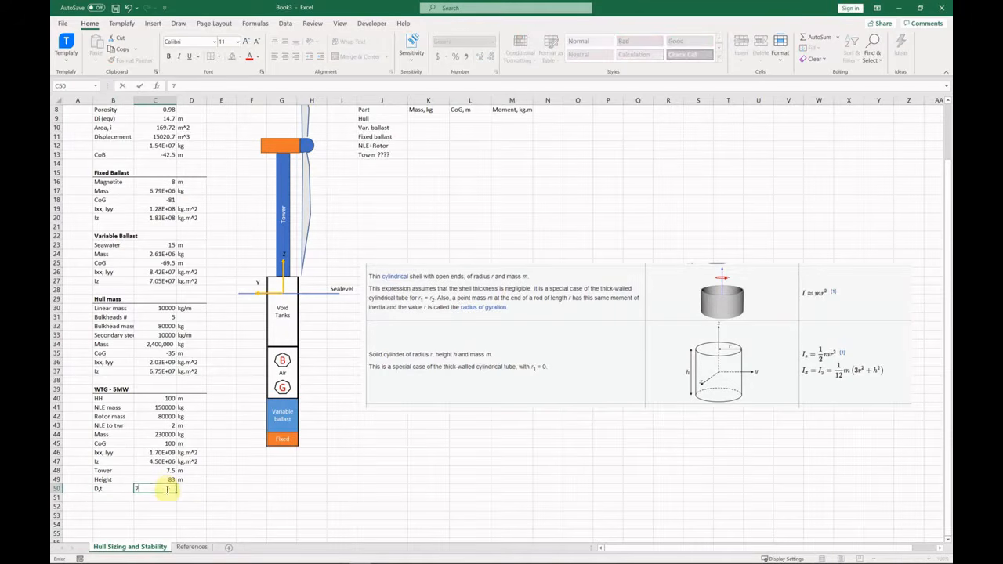
{"action": "key", "text": "Return"}
{"action": "double_click", "coordinate": [120, 471]}
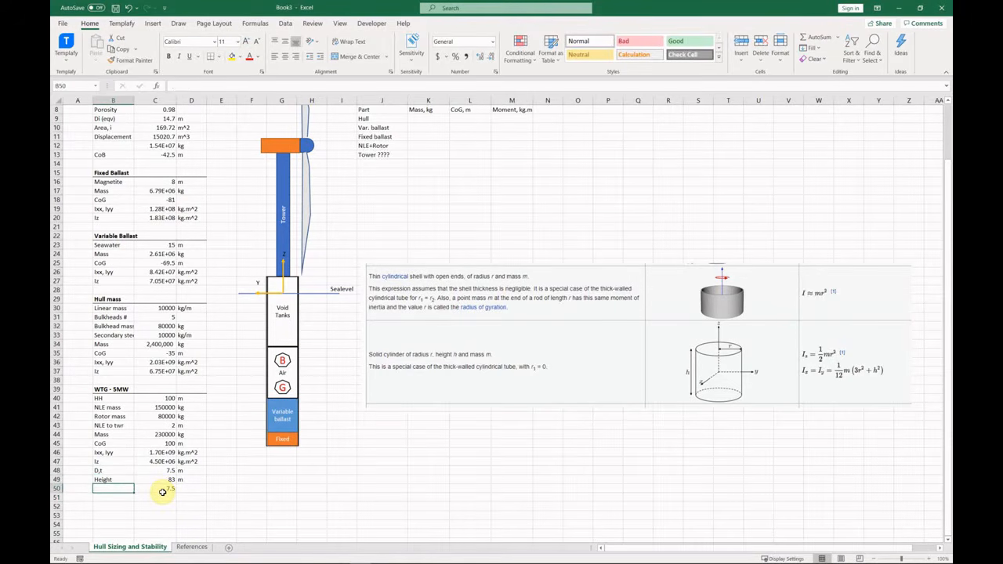
{"action": "type", "text": "D"}
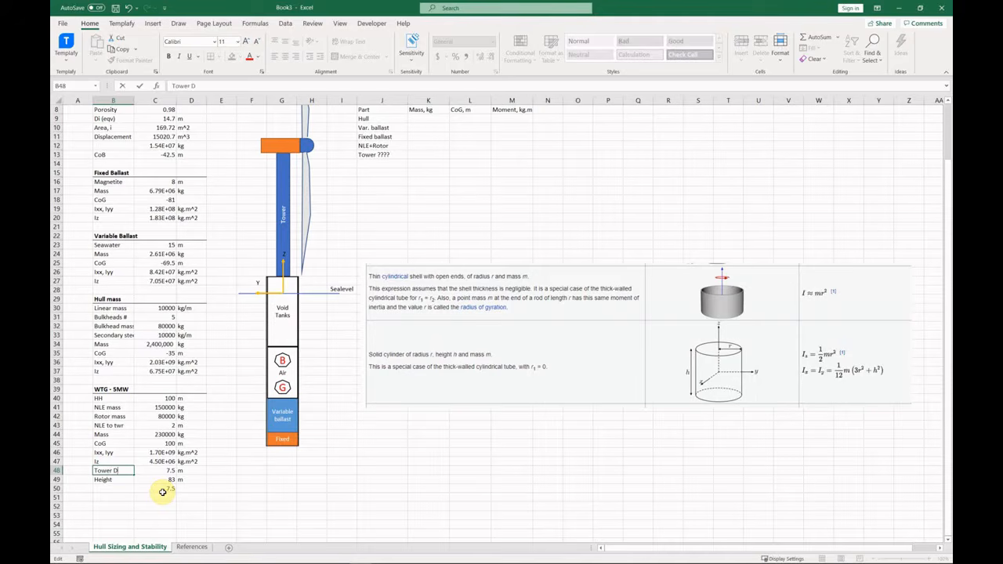
{"action": "type", "text": ",tiam."}
{"action": "key", "text": "Return"}
{"action": "key", "text": "Return"}
Add a tower Mass row of 670000 kg.
{"action": "type", "text": "Mass"}
{"action": "key", "text": "Right"}
{"action": "type", "text": "50"}
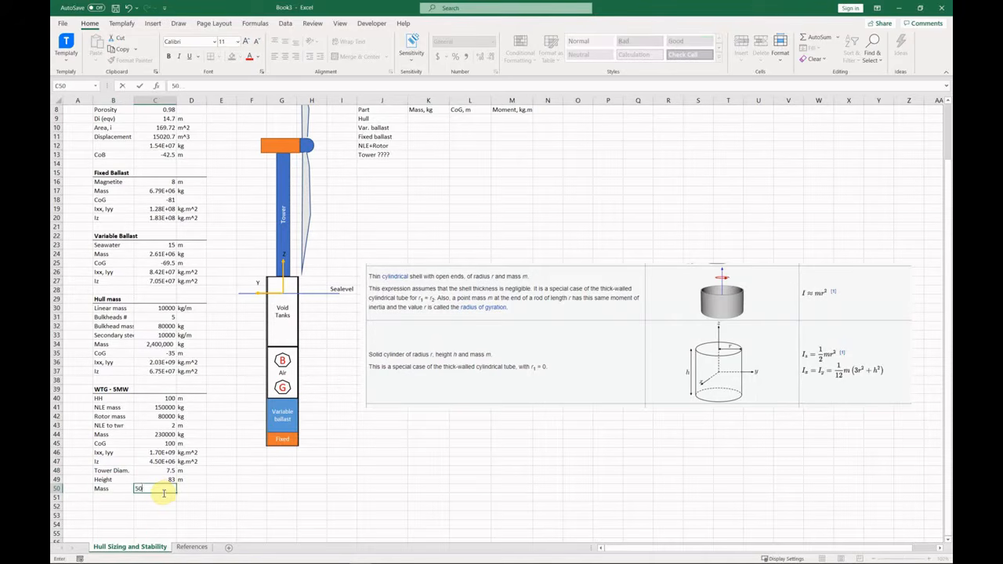
{"action": "key", "text": "Return"}
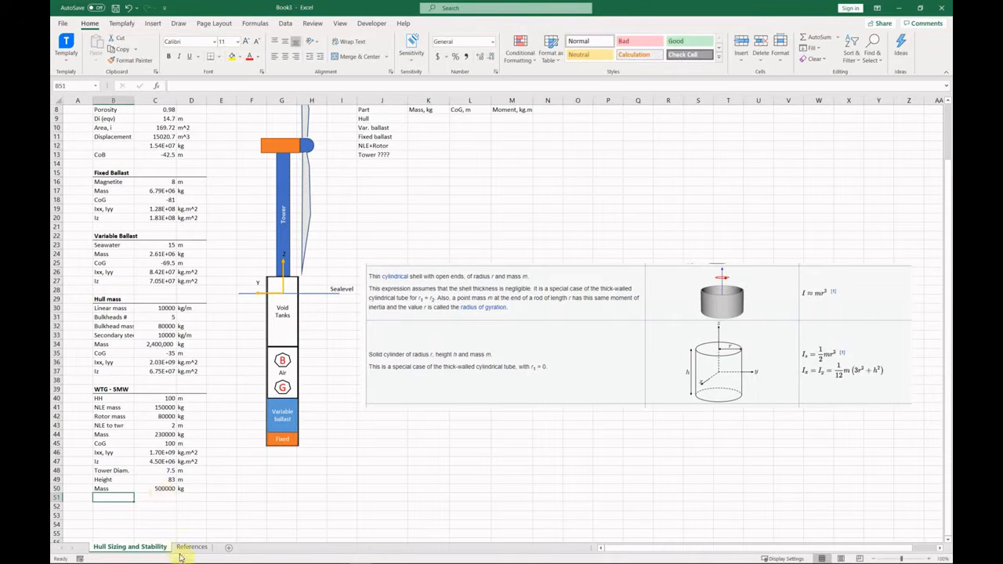
{"action": "left_click", "coordinate": [189, 548]}
{"action": "left_click", "coordinate": [135, 546]}
{"action": "left_click", "coordinate": [170, 490]}
{"action": "type", "text": "670000"}
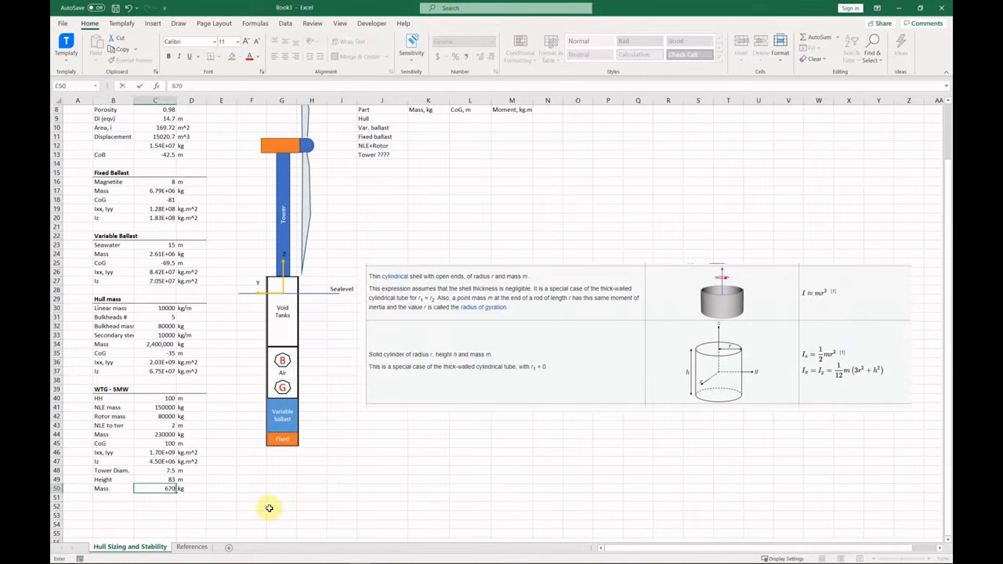
{"action": "key", "text": "Return"}
Add a tower CoG row as half the tower height plus freeboard, in m (56.5 m).
{"action": "key", "text": "Left"}
{"action": "type", "text": "CoG"}
{"action": "key", "text": "Right"}
{"action": "type", "text": "="}
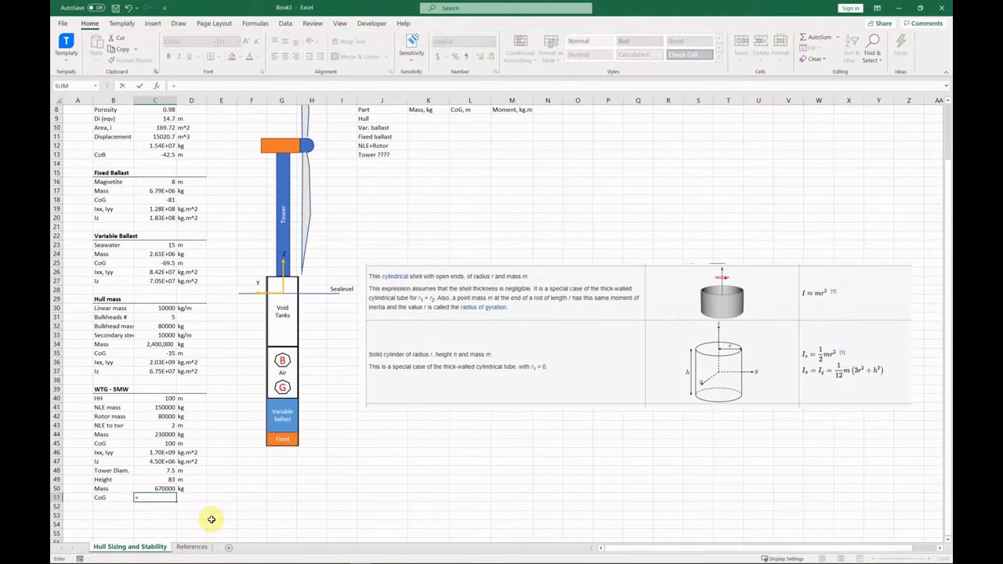
{"action": "left_click", "coordinate": [172, 481]}
{"action": "type", "text": "/2+"}
{"action": "scroll", "coordinate": [148, 258], "scroll_direction": "up", "scroll_amount": 3}
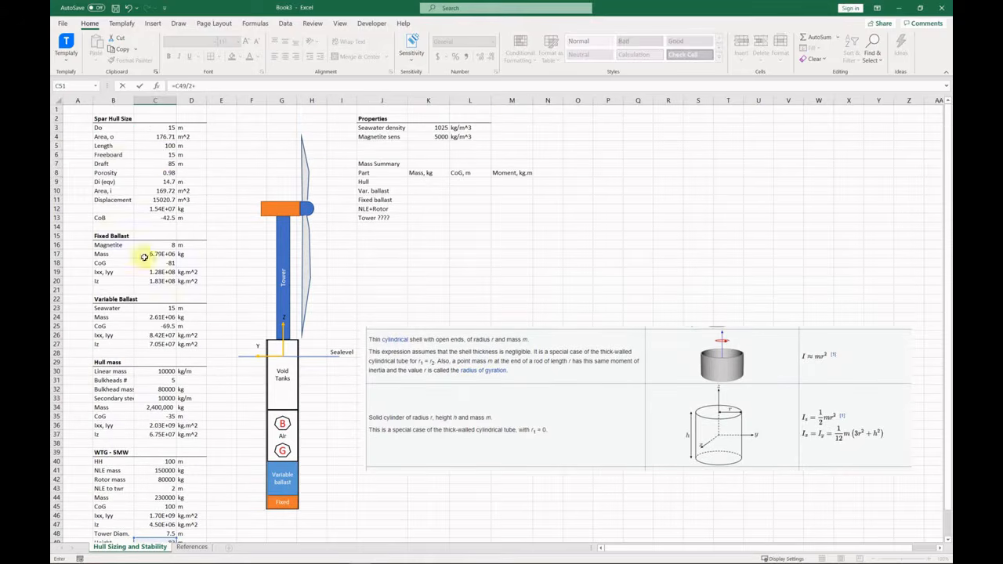
{"action": "left_click", "coordinate": [165, 156]}
{"action": "key", "text": "Return"}
{"action": "left_click", "coordinate": [204, 526]}
{"action": "type", "text": "m"}
{"action": "key", "text": "Return"}
{"action": "scroll", "coordinate": [205, 528], "scroll_direction": "down", "scroll_amount": 2}
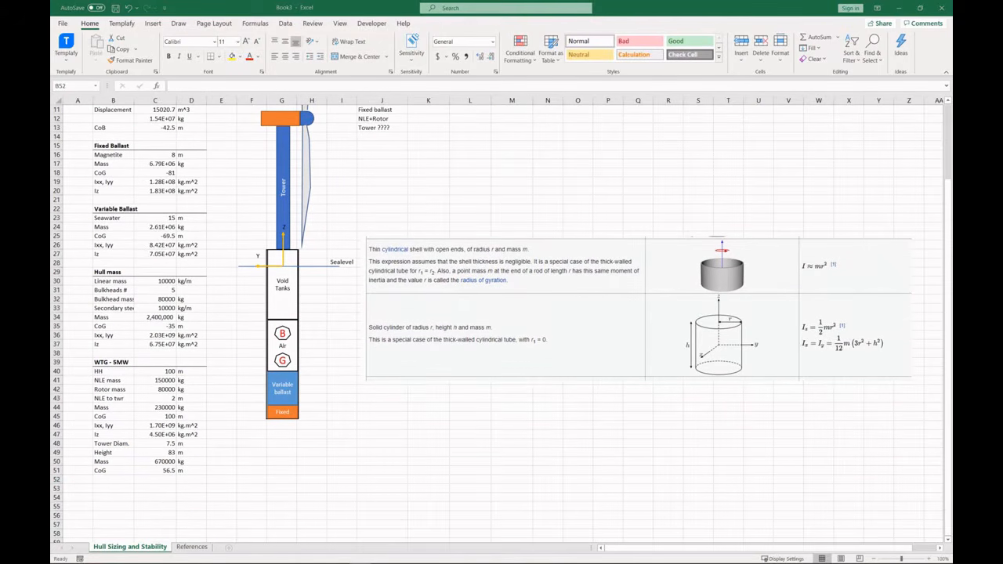
Copy the hull's Ixx, Iyy and Iz rows below the tower CoG and repoint Ixx, Iyy to tower values.
{"action": "left_click_drag", "start_coordinate": [100, 335], "coordinate": [196, 347]}
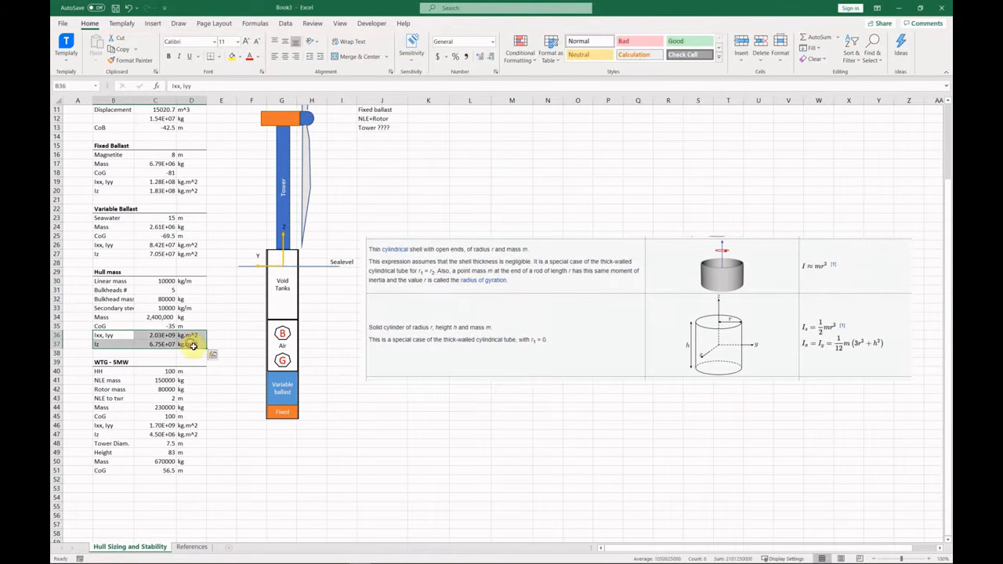
{"action": "key", "text": "ctrl+c"}
{"action": "scroll", "coordinate": [141, 329], "scroll_direction": "up", "scroll_amount": 2}
{"action": "scroll", "coordinate": [162, 437], "scroll_direction": "down", "scroll_amount": 3}
{"action": "left_click", "coordinate": [117, 453]}
{"action": "key", "text": "ctrl+v"}
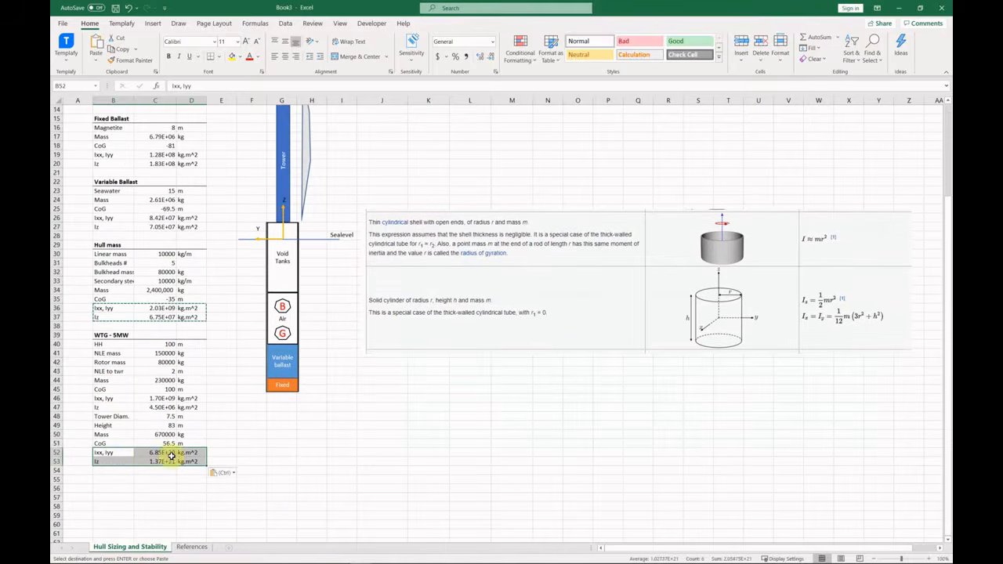
{"action": "double_click", "coordinate": [172, 453]}
{"action": "scroll", "coordinate": [226, 445], "scroll_direction": "up", "scroll_amount": 4}
{"action": "scroll", "coordinate": [212, 437], "scroll_direction": "down", "scroll_amount": 8}
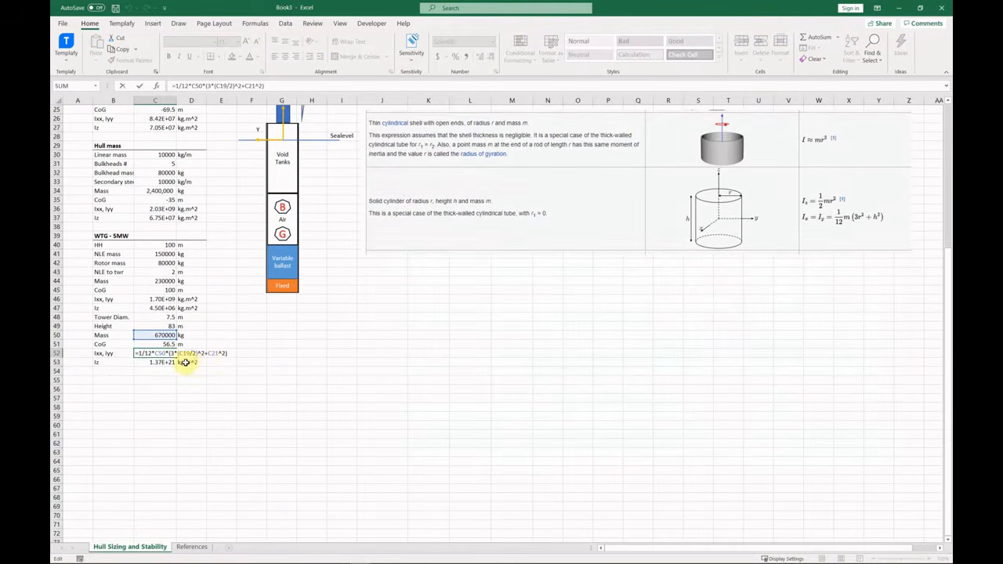
{"action": "scroll", "coordinate": [199, 216], "scroll_direction": "up", "scroll_amount": 2}
{"action": "left_click_drag", "start_coordinate": [170, 115], "coordinate": [170, 372]}
{"action": "scroll", "coordinate": [210, 365], "scroll_direction": "up", "scroll_amount": 2}
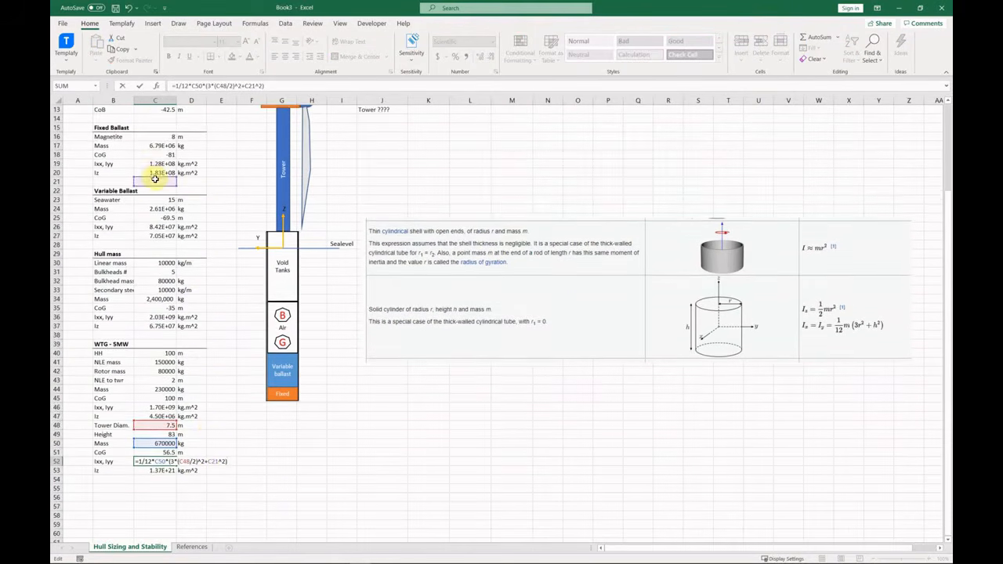
{"action": "left_click_drag", "start_coordinate": [157, 178], "coordinate": [166, 437]}
{"action": "key", "text": "Return"}
Point the tower Iz formula at the tower diameter.
{"action": "key", "text": "F2"}
{"action": "scroll", "coordinate": [206, 437], "scroll_direction": "up", "scroll_amount": 1}
{"action": "left_click_drag", "start_coordinate": [157, 196], "coordinate": [159, 456]}
{"action": "key", "text": "Return"}
{"action": "scroll", "coordinate": [210, 437], "scroll_direction": "down", "scroll_amount": 3}
{"action": "scroll", "coordinate": [210, 436], "scroll_direction": "up", "scroll_amount": 6}
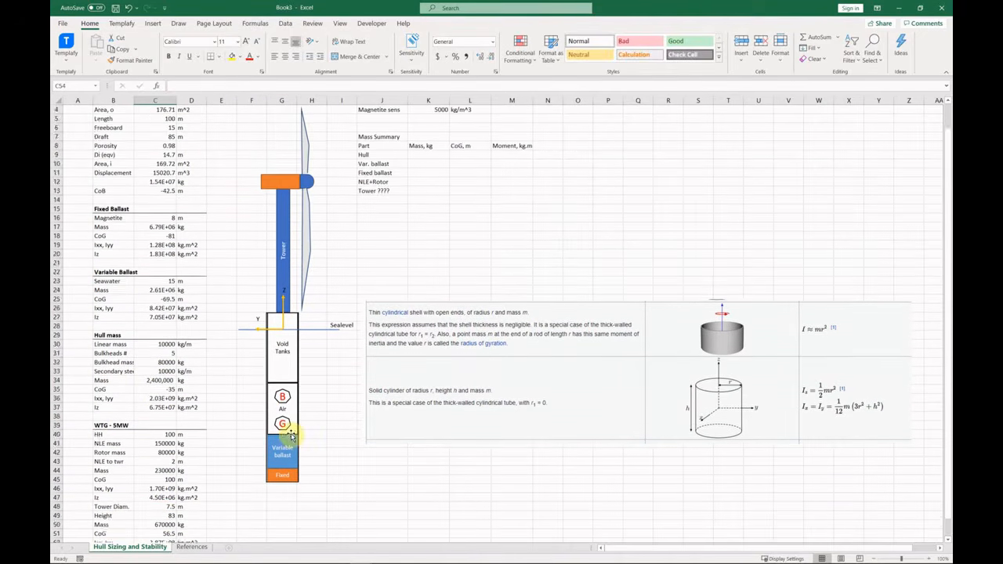
Add a bottom border under the Mass Summary headers and bold its title.
{"action": "left_click", "coordinate": [432, 189]}
{"action": "left_click_drag", "start_coordinate": [384, 173], "coordinate": [515, 165]}
{"action": "left_click", "coordinate": [211, 56]}
{"action": "left_click", "coordinate": [211, 56]}
{"action": "left_click", "coordinate": [169, 56]}
Link the Mass Summary Hull mass to the hull mass in C34.
{"action": "left_click", "coordinate": [433, 184]}
{"action": "type", "text": "="}
{"action": "scroll", "coordinate": [128, 426], "scroll_direction": "down", "scroll_amount": 1}
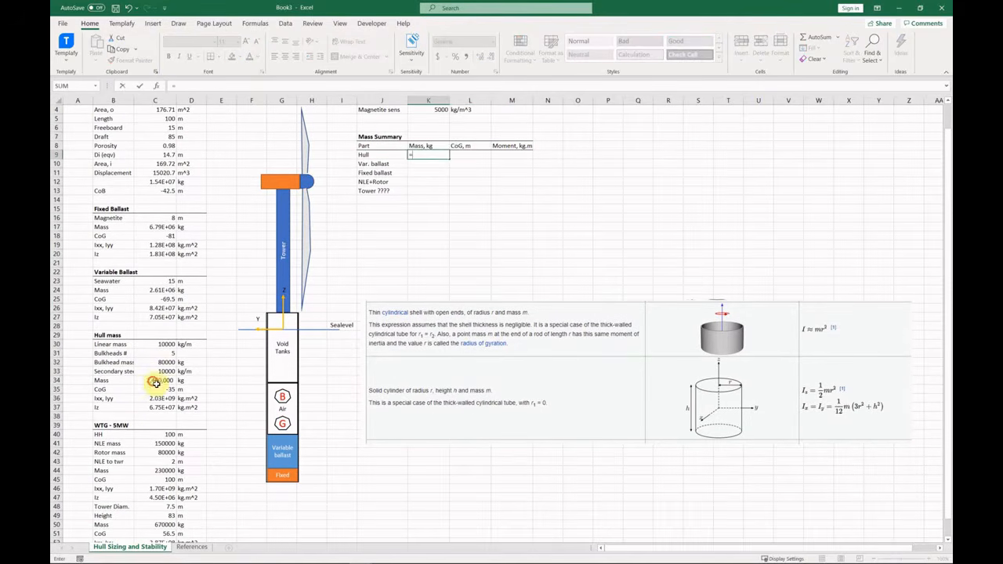
{"action": "left_click", "coordinate": [155, 382]}
{"action": "key", "text": "Return"}
{"action": "left_click", "coordinate": [470, 155]}
Link the hull CoG to C35, add the hull moment formula in scientific format, and centre K9:M13.
{"action": "type", "text": "="}
{"action": "left_click", "coordinate": [155, 390]}
{"action": "key", "text": "Return"}
{"action": "key", "text": "Return"}
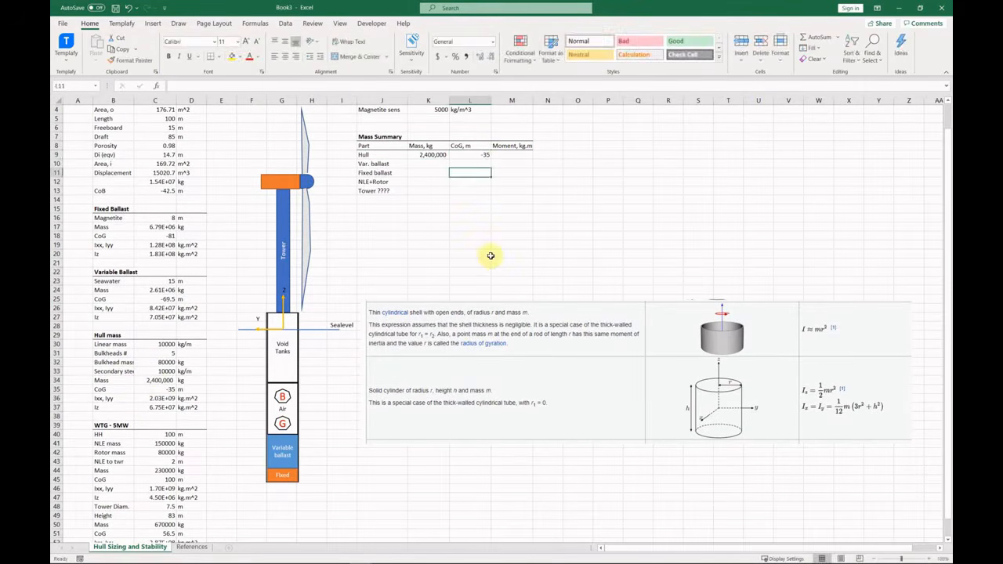
{"action": "left_click", "coordinate": [517, 156]}
{"action": "type", "text": "="}
{"action": "type", "text": "*L9"}
{"action": "key", "text": "Return"}
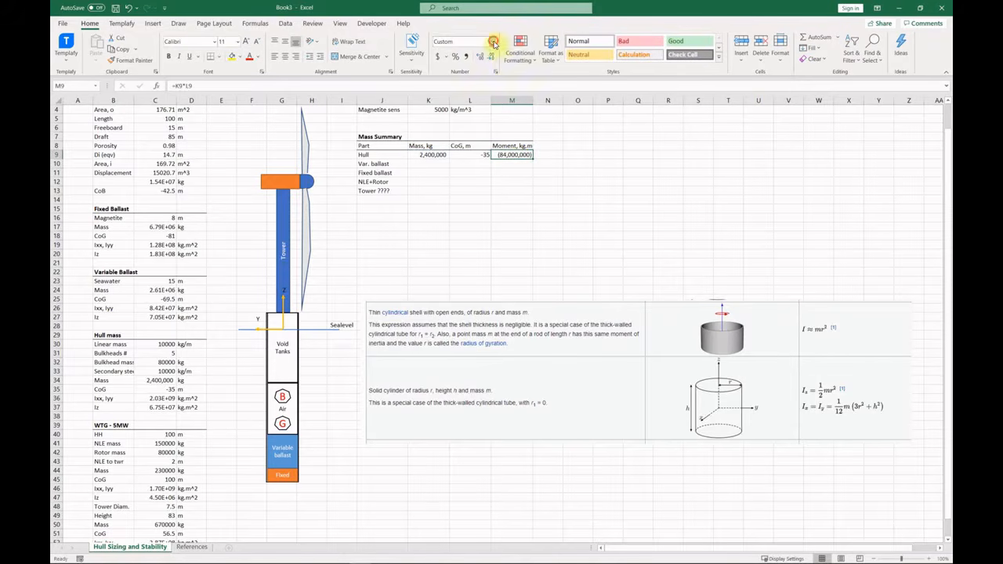
{"action": "left_click", "coordinate": [494, 43]}
{"action": "left_click", "coordinate": [470, 262]}
{"action": "left_click_drag", "start_coordinate": [429, 155], "coordinate": [513, 191]}
{"action": "left_click", "coordinate": [285, 57]}
Link variable ballast mass and CoG to C24 and C25, and fixed ballast mass to C17.
{"action": "key", "text": "Down"}
{"action": "type", "text": "="}
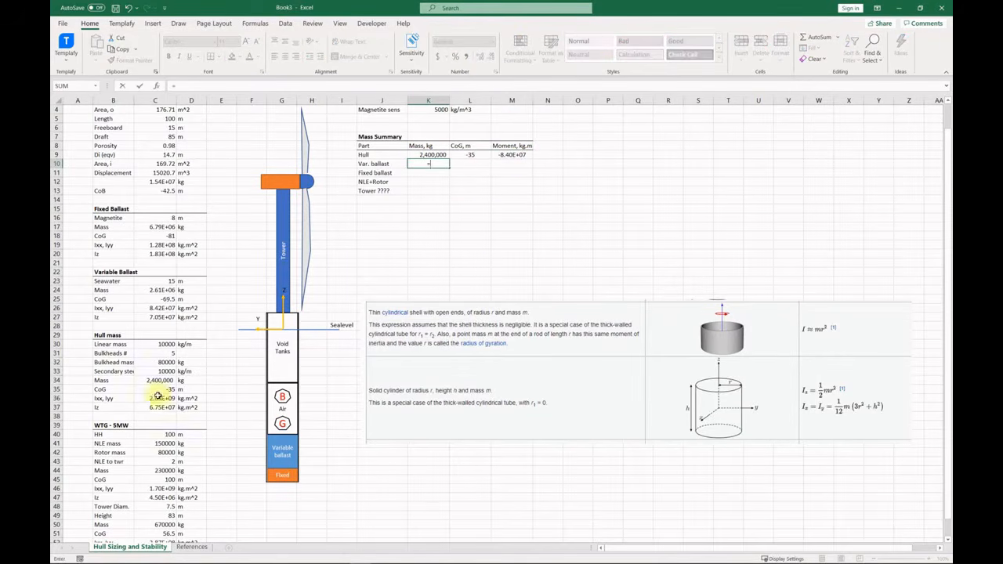
{"action": "left_click", "coordinate": [153, 293]}
{"action": "key", "text": "Tab"}
{"action": "type", "text": "="}
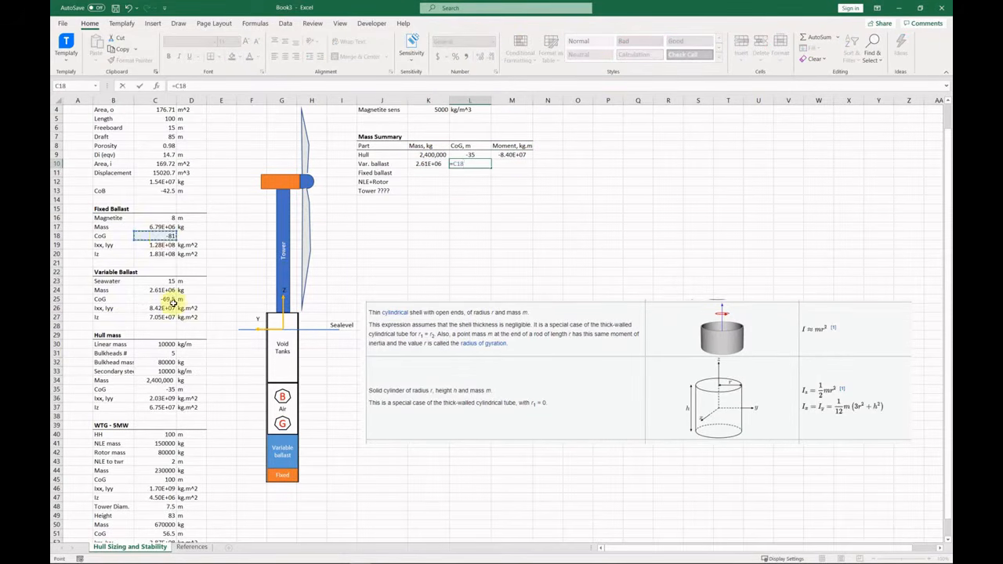
{"action": "left_click", "coordinate": [170, 300]}
{"action": "key", "text": "Return"}
{"action": "type", "text": "="}
{"action": "left_click", "coordinate": [171, 227]}
{"action": "key", "text": "Tab"}
{"action": "type", "text": "="}
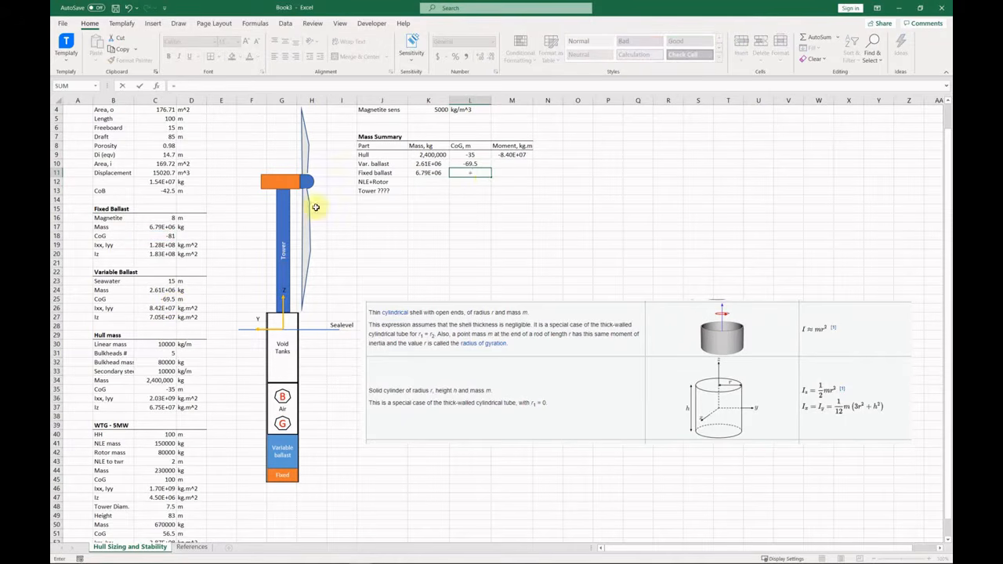
{"action": "key", "text": "Return"}
Link the NLE+Rotor mass and CoG to C44 and C45.
{"action": "type", "text": "="}
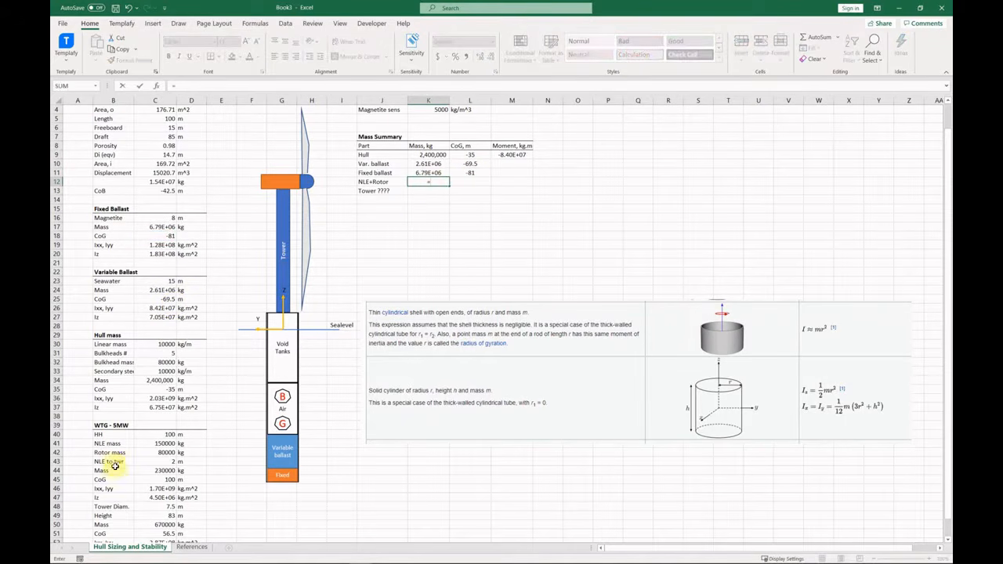
{"action": "left_click", "coordinate": [166, 471]}
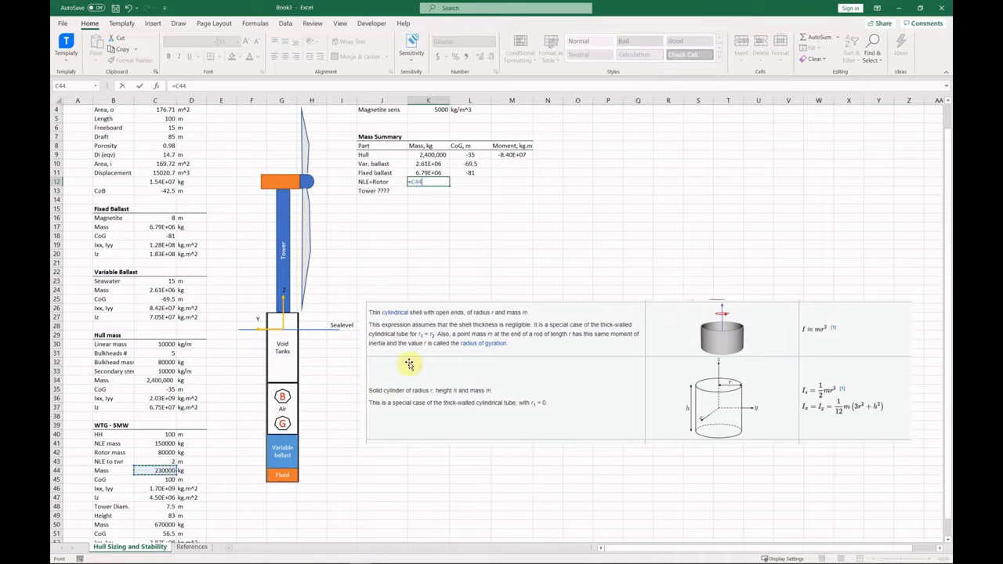
{"action": "key", "text": "Return"}
{"action": "left_click", "coordinate": [479, 184]}
{"action": "type", "text": "="}
{"action": "left_click", "coordinate": [166, 479]}
{"action": "key", "text": "Return"}
Remove the question marks from the Tower label and link its mass and CoG to C50 and C51.
{"action": "double_click", "coordinate": [390, 192]}
{"action": "key", "text": "BackSpace"}
{"action": "key", "text": "BackSpace"}
{"action": "key", "text": "BackSpace"}
{"action": "key", "text": "BackSpace"}
{"action": "key", "text": "BackSpace"}
{"action": "key", "text": "Return"}
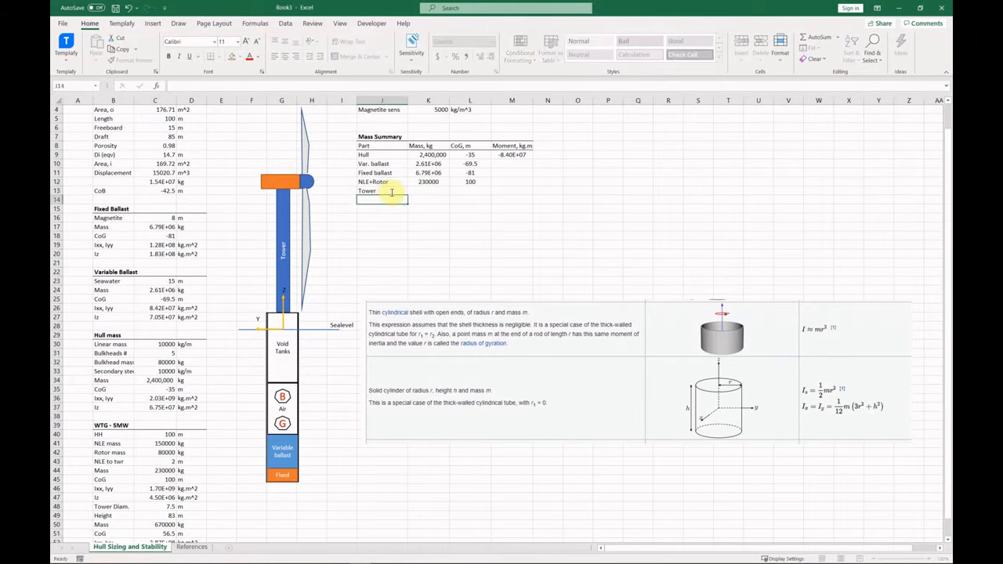
{"action": "left_click", "coordinate": [428, 191]}
{"action": "type", "text": "="}
{"action": "left_click", "coordinate": [167, 525]}
{"action": "key", "text": "Tab"}
{"action": "type", "text": "="}
{"action": "left_click", "coordinate": [168, 534]}
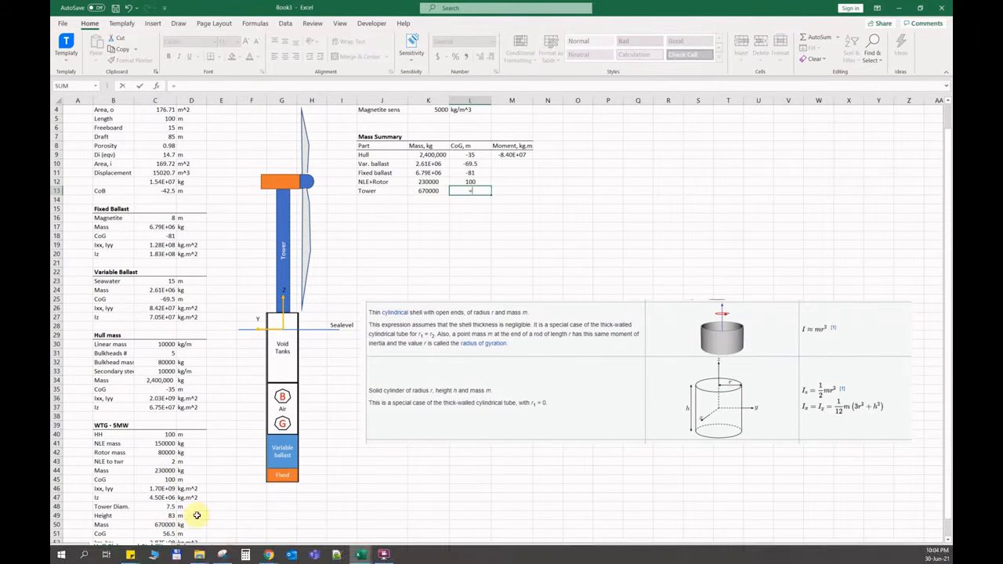
{"action": "key", "text": "Return"}
Fill the moment formula down to the Tower row and add a bottom border under it.
{"action": "left_click", "coordinate": [511, 158]}
{"action": "left_click_drag", "start_coordinate": [533, 159], "coordinate": [532, 191]}
{"action": "left_click", "coordinate": [383, 156]}
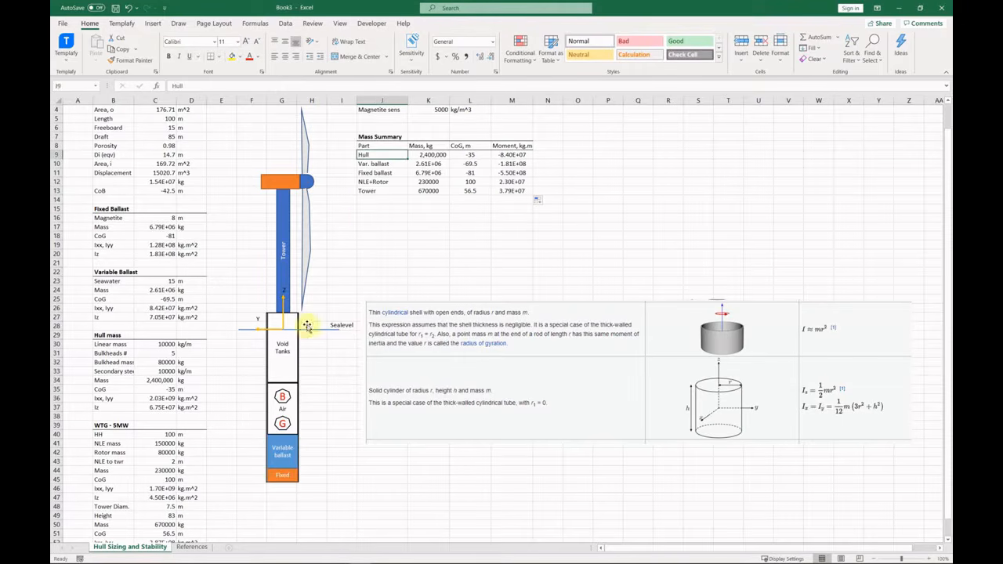
{"action": "left_click", "coordinate": [389, 167]}
{"action": "left_click", "coordinate": [392, 176]}
{"action": "left_click_drag", "start_coordinate": [377, 192], "coordinate": [515, 194]}
{"action": "left_click", "coordinate": [211, 57]}
{"action": "left_click", "coordinate": [397, 200]}
Add a Total row summing the masses and the moments with =SUM(M9:M13).
{"action": "type", "text": "Total"}
{"action": "key", "text": "Tab"}
{"action": "type", "text": "=mass"}
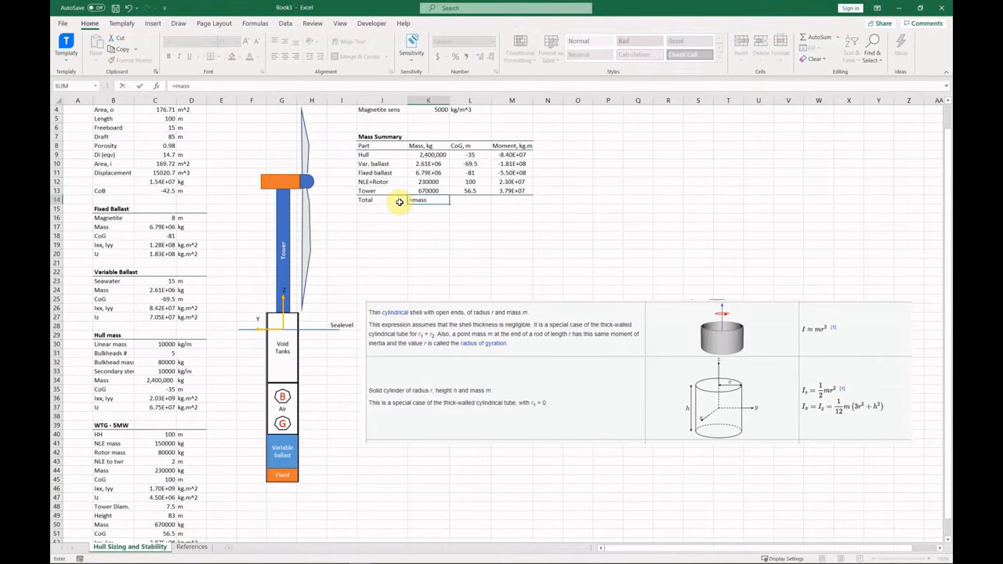
{"action": "type", "text": "sum("}
{"action": "key", "text": "Up"}
{"action": "key", "text": "shift+Up"}
{"action": "key", "text": "shift+Up"}
{"action": "key", "text": "shift+Up"}
{"action": "key", "text": "shift+Up"}
{"action": "key", "text": "Return"}
{"action": "key", "text": "Right"}
{"action": "key", "text": "Right"}
{"action": "key", "text": "Up"}
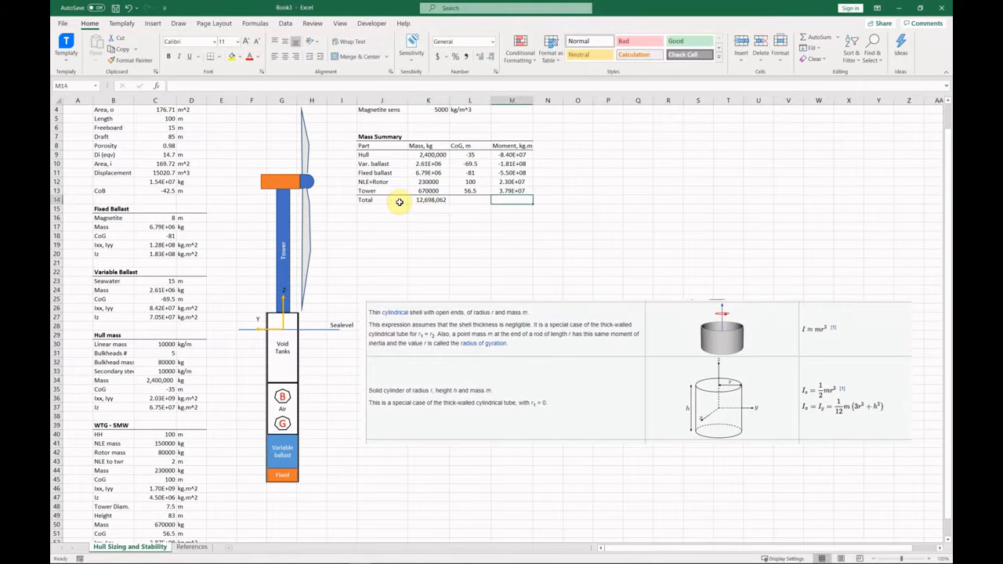
{"action": "type", "text": "=sum("}
{"action": "key", "text": "Up"}
{"action": "key", "text": "shift+Up"}
{"action": "key", "text": "shift+Up"}
{"action": "key", "text": "shift+Up"}
{"action": "key", "text": "shift+Up"}
{"action": "key", "text": "Return"}
{"action": "key", "text": "Up"}
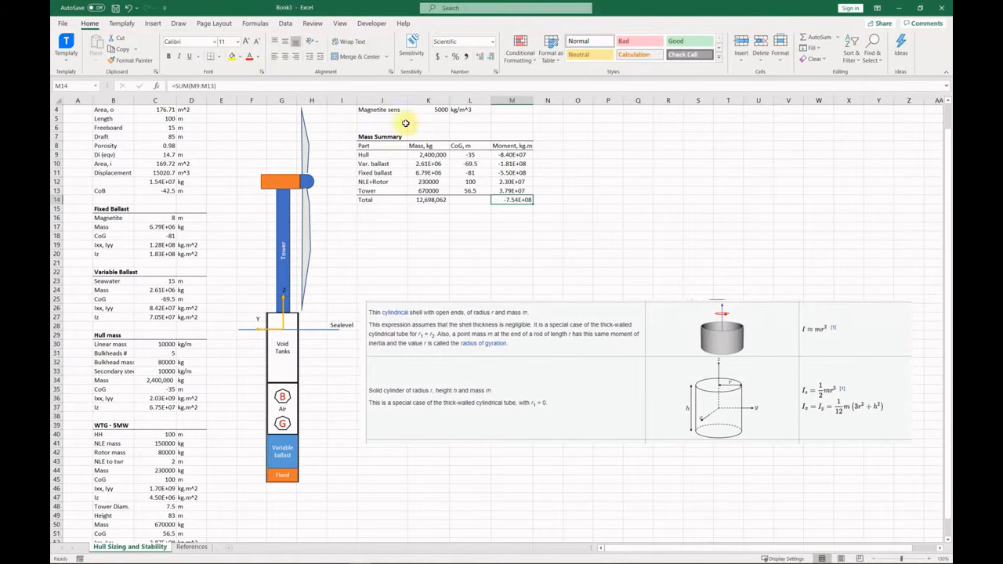
Label J15 'Global CoG'.
{"action": "key", "text": "Down"}
{"action": "key", "text": "Left"}
{"action": "key", "text": "Left"}
{"action": "key", "text": "Left"}
{"action": "type", "text": "Global CoG"}
{"action": "key", "text": "Tab"}
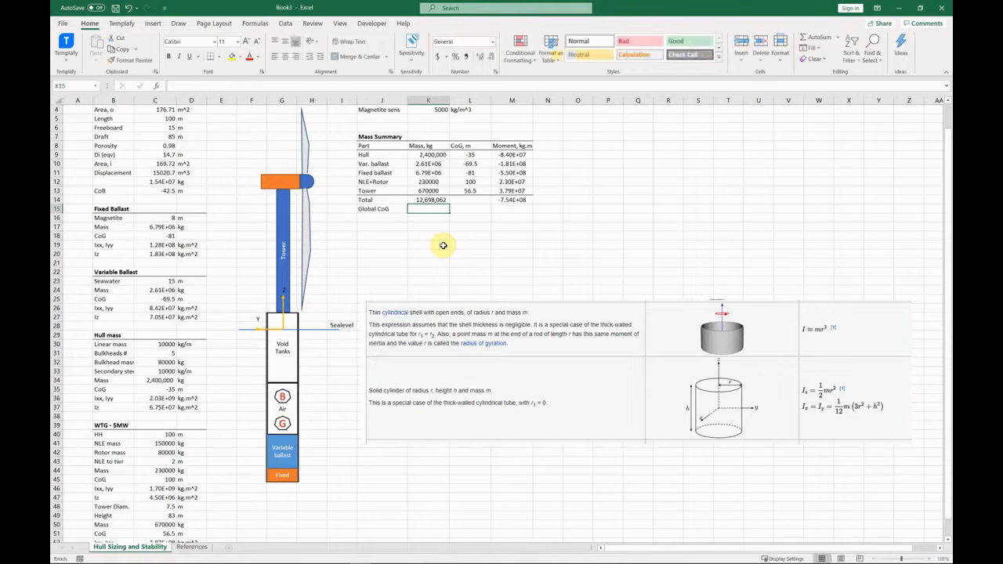
Compute the Global CoG as =M14/K14 with two decimals and unit m in L15.
{"action": "type", "text": "="}
{"action": "key", "text": "Up"}
{"action": "key", "text": "Return"}
{"action": "left_click", "coordinate": [442, 211]}
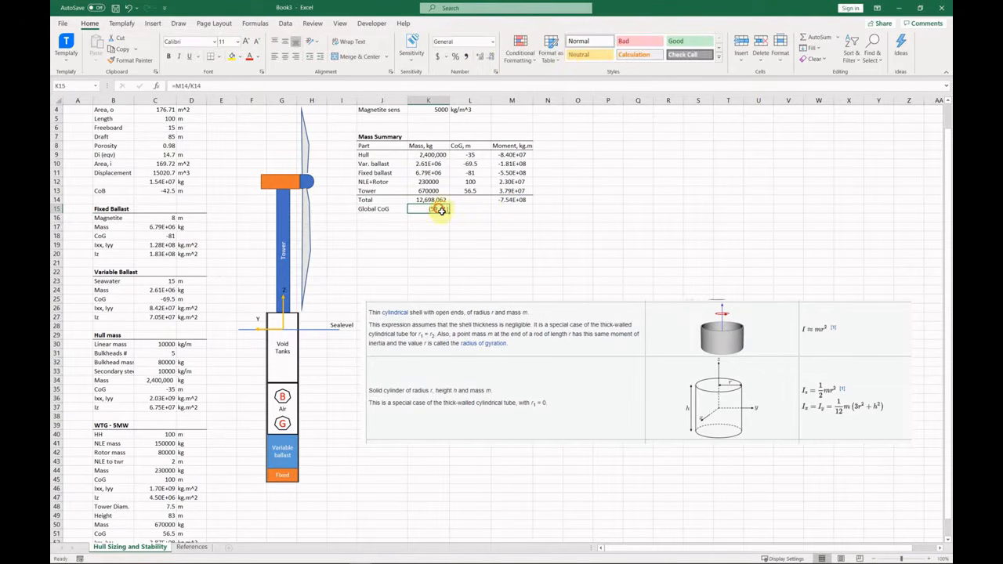
{"action": "left_click", "coordinate": [491, 58]}
{"action": "left_click", "coordinate": [490, 58]}
{"action": "left_click", "coordinate": [491, 58]}
{"action": "left_click", "coordinate": [490, 58]}
{"action": "left_click", "coordinate": [490, 58]}
{"action": "left_click", "coordinate": [469, 211]}
{"action": "type", "text": "m"}
{"action": "key", "text": "Return"}
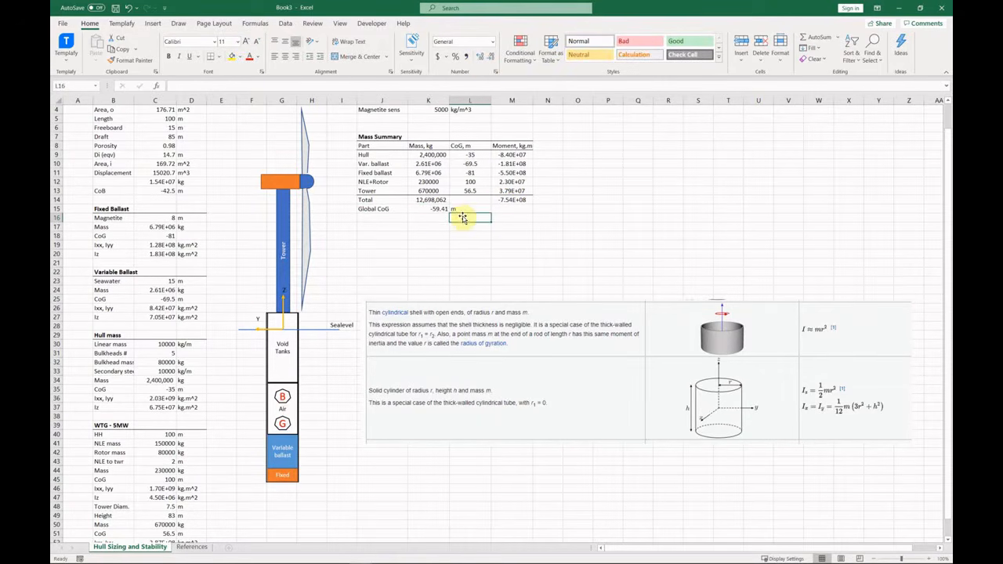
Make the CoB row B13:D13 and the Global CoG row J15:L15 bold.
{"action": "left_click_drag", "start_coordinate": [114, 191], "coordinate": [161, 191]}
{"action": "left_click_drag", "start_coordinate": [381, 209], "coordinate": [469, 209]}
{"action": "left_click_drag", "start_coordinate": [113, 191], "coordinate": [188, 191], "text": "ctrl"}
{"action": "left_click", "coordinate": [169, 57]}
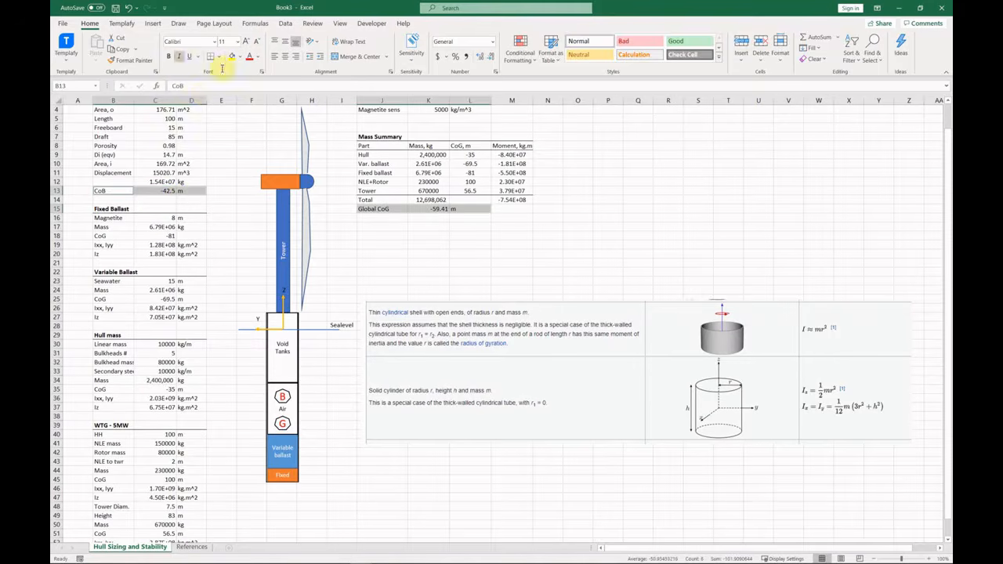
{"action": "left_click", "coordinate": [387, 225]}
{"action": "left_click_drag", "start_coordinate": [443, 210], "coordinate": [460, 210]}
{"action": "left_click", "coordinate": [432, 245]}
Rename Seawater in B23 to 'Seawater height' and autofit column B.
{"action": "scroll", "coordinate": [321, 380], "scroll_direction": "up", "scroll_amount": 1}
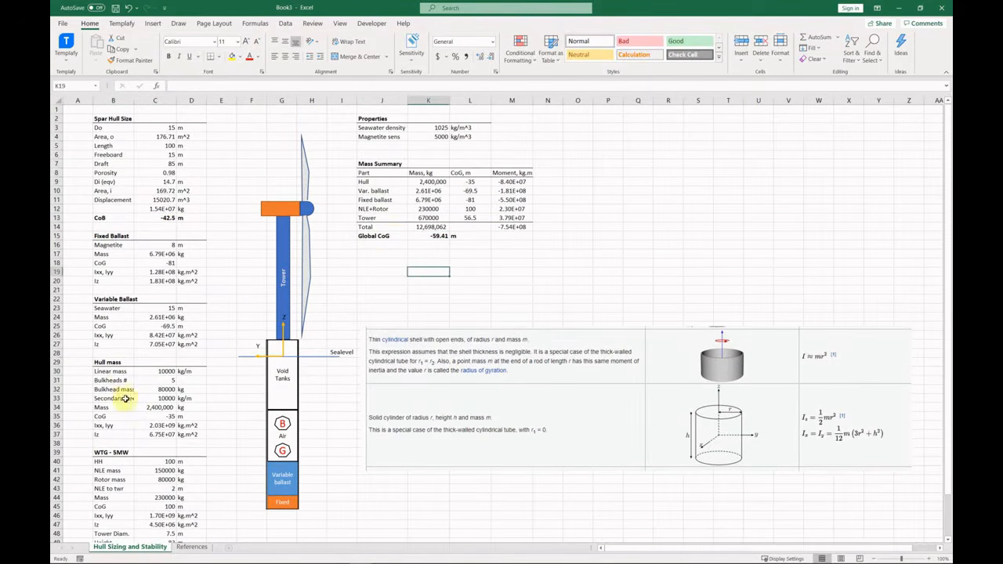
{"action": "left_click_drag", "start_coordinate": [114, 308], "coordinate": [187, 314]}
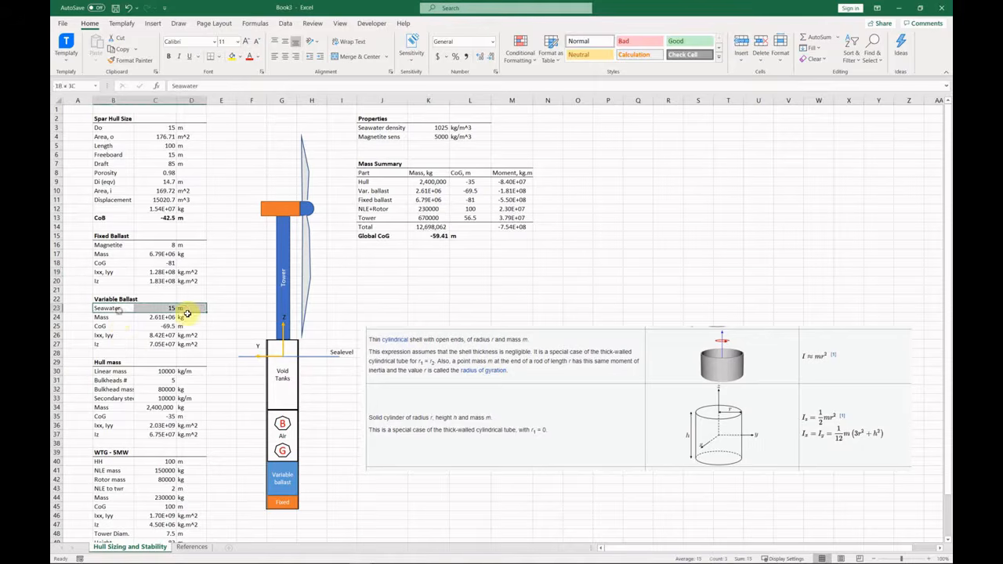
{"action": "double_click", "coordinate": [115, 312]}
{"action": "type", "text": "heigt"}
{"action": "key", "text": "Return"}
{"action": "key", "text": "Up"}
{"action": "key", "text": "F2"}
{"action": "key", "text": "BackSpace"}
{"action": "key", "text": "BackSpace"}
{"action": "key", "text": "BackSpace"}
{"action": "key", "text": "BackSpace"}
{"action": "type", "text": "eight"}
{"action": "key", "text": "Return"}
{"action": "key", "text": "Up"}
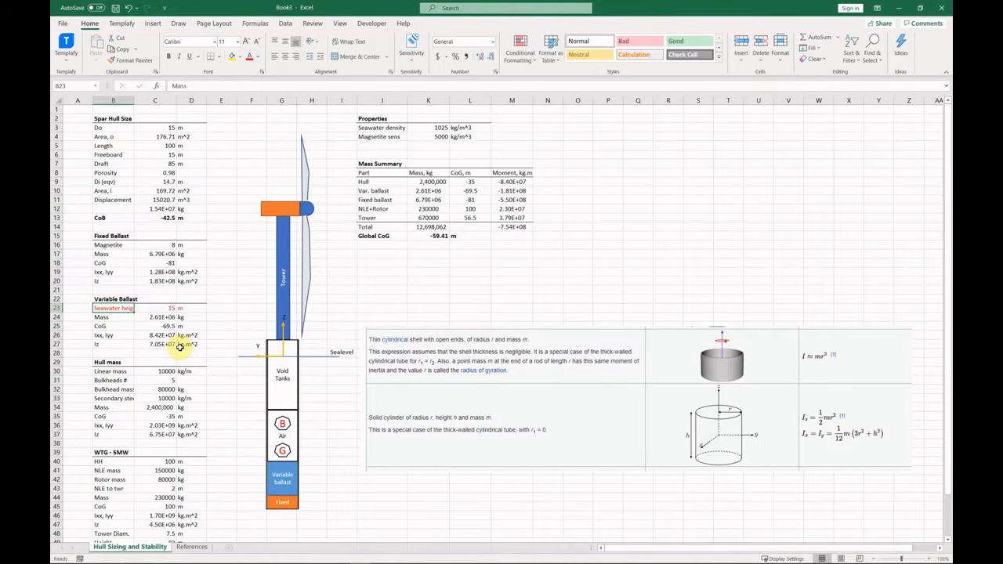
{"action": "double_click", "coordinate": [135, 100]}
{"action": "key", "text": "Right"}
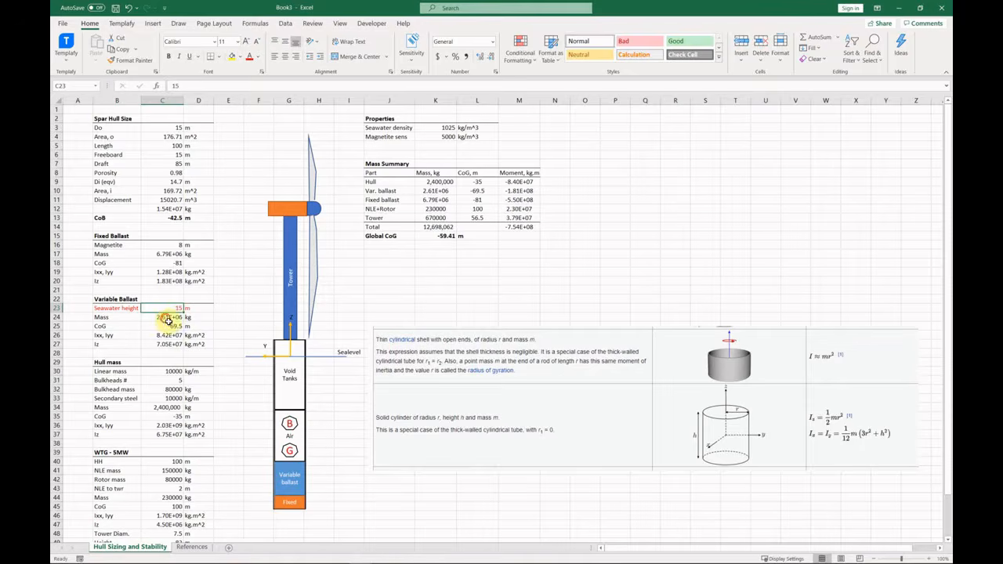
Compare total mass K14 with displacement C12 and format K14 in scientific notation.
{"action": "left_click_drag", "start_coordinate": [167, 317], "coordinate": [117, 317]}
{"action": "left_click", "coordinate": [439, 226]}
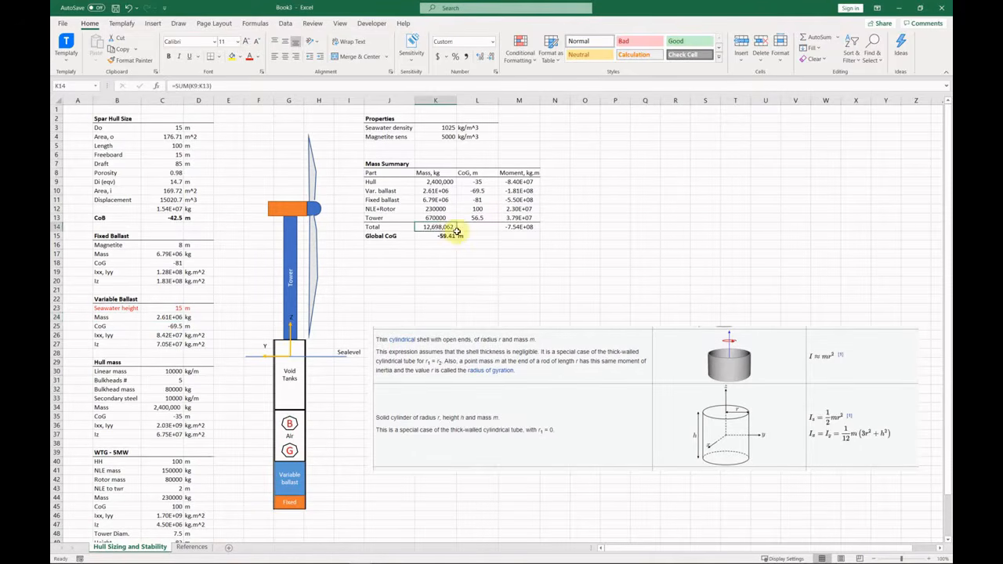
{"action": "left_click", "coordinate": [166, 208], "text": "ctrl"}
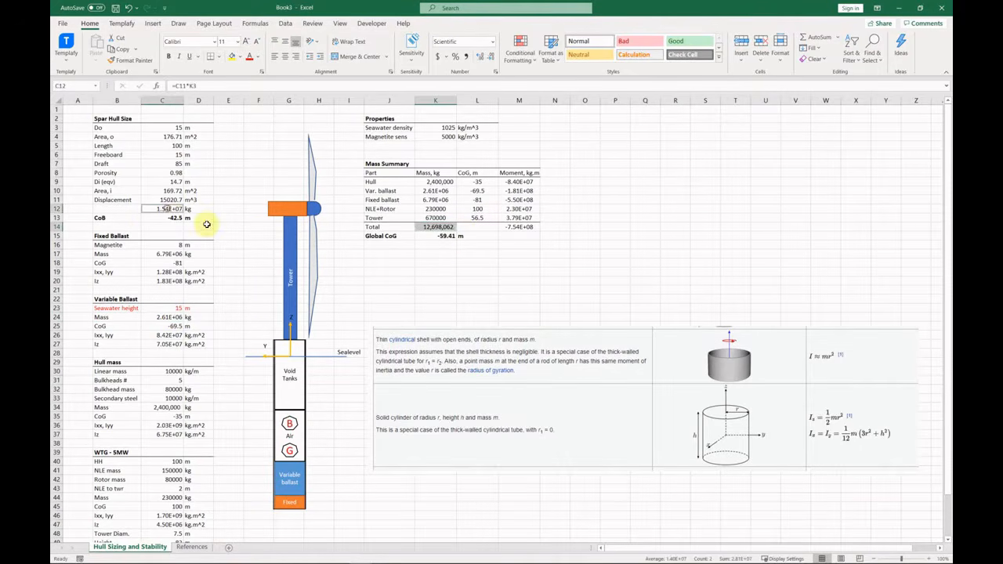
{"action": "left_click", "coordinate": [492, 40]}
{"action": "left_click", "coordinate": [455, 264]}
{"action": "left_click", "coordinate": [389, 253]}
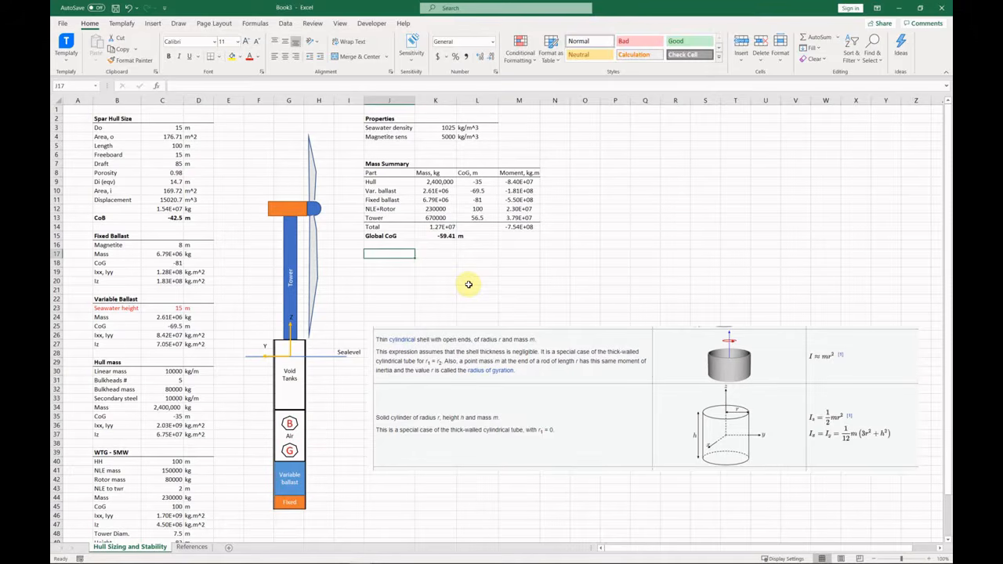
Type the mass-balance heading with Displacement and Weight labels beneath it in column J.
{"action": "type", "text": "Convergence of MAss"}
{"action": "key", "text": "BackSpace"}
{"action": "key", "text": "BackSpace"}
{"action": "key", "text": "BackSpace"}
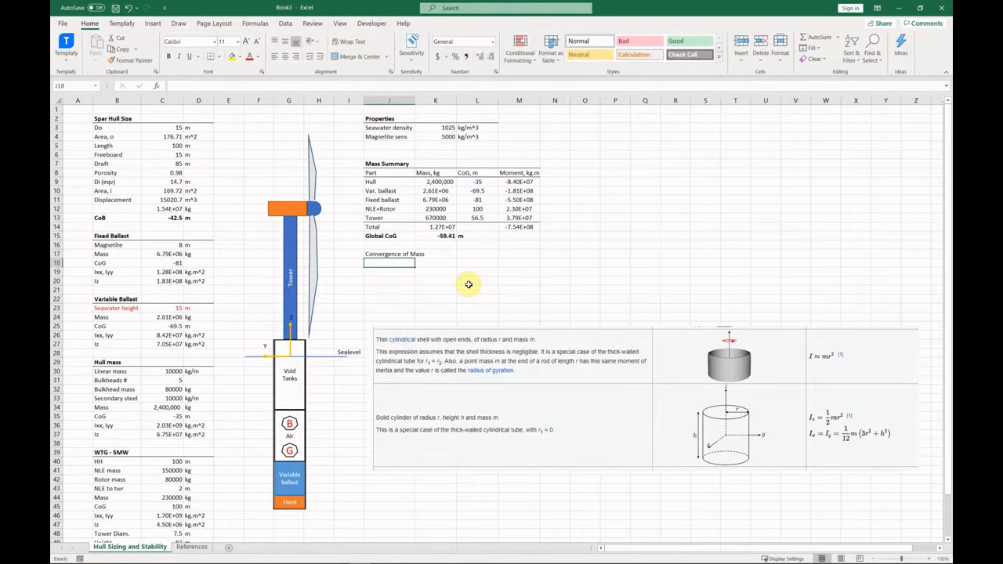
{"action": "type", "text": "ass"}
{"action": "key", "text": "Return"}
{"action": "type", "text": "0"}
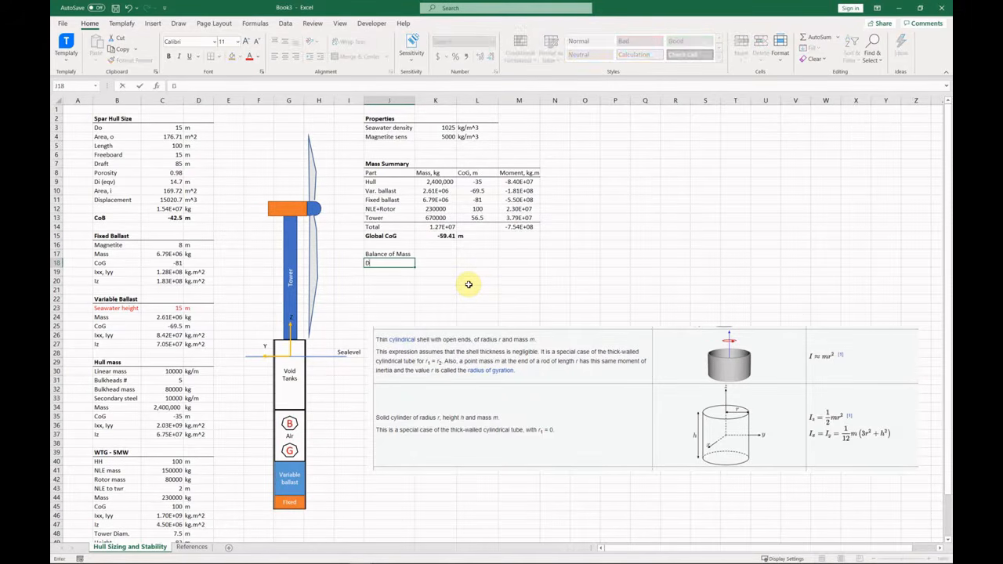
{"action": "type", "text": "isplacement"}
{"action": "key", "text": "Return"}
{"action": "type", "text": "Weight"}
{"action": "key", "text": "Tab"}
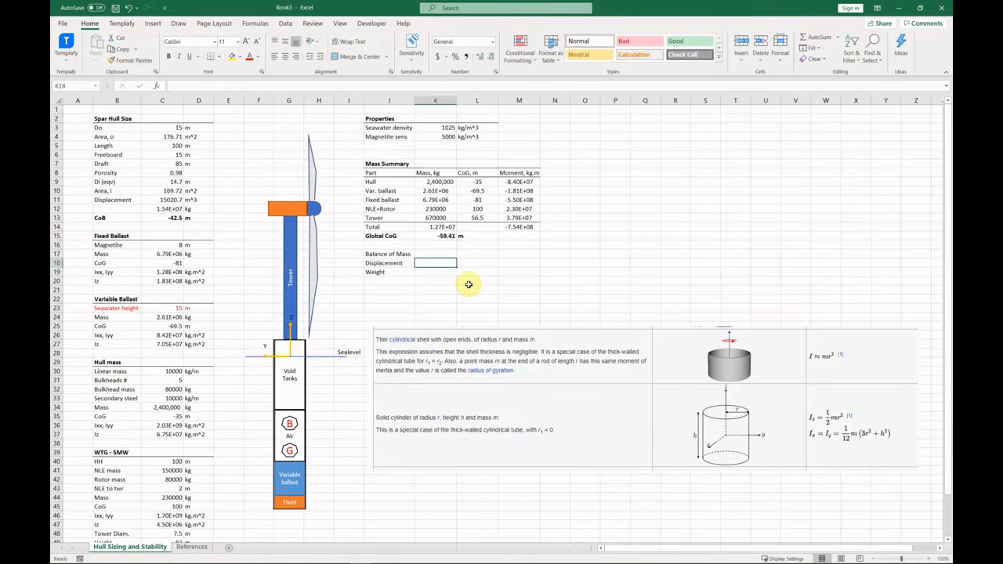
Link Displacement to C12 and Weight to total mass K14.
{"action": "type", "text": "="}
{"action": "left_click", "coordinate": [175, 211]}
{"action": "key", "text": "Return"}
{"action": "type", "text": "="}
{"action": "left_click", "coordinate": [437, 229]}
{"action": "key", "text": "Return"}
Add a Net row computing displacement minus weight, with kg units beside the values.
{"action": "key", "text": "Left"}
{"action": "type", "text": "Net"}
{"action": "key", "text": "Tab"}
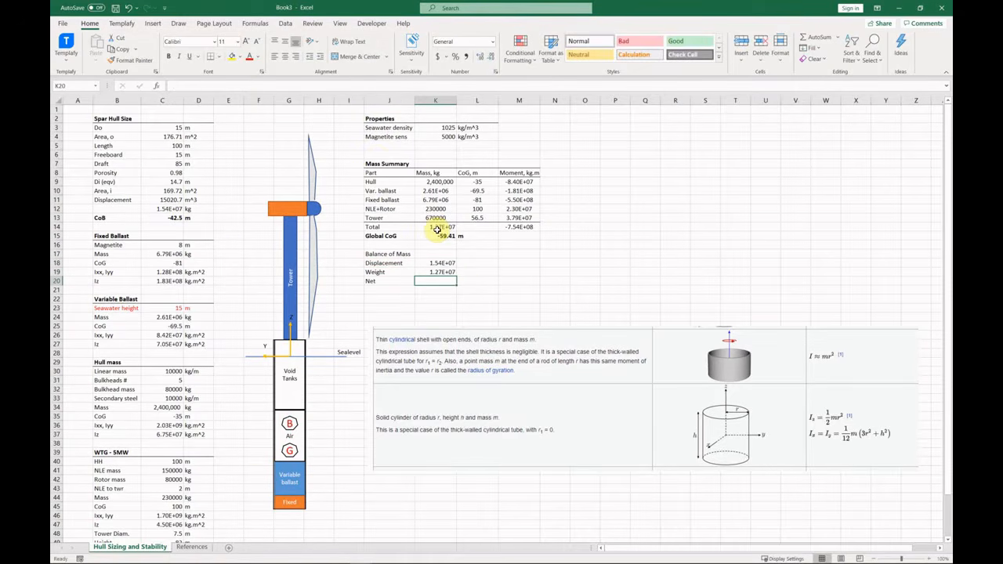
{"action": "type", "text": "="}
{"action": "key", "text": "Up"}
{"action": "key", "text": "Up"}
{"action": "type", "text": "-"}
{"action": "key", "text": "Up"}
{"action": "key", "text": "Return"}
{"action": "key", "text": "Right"}
{"action": "key", "text": "Up"}
{"action": "key", "text": "Up"}
{"action": "key", "text": "Up"}
{"action": "type", "text": "kg"}
{"action": "key", "text": "Return"}
{"action": "type", "text": "kg"}
{"action": "key", "text": "Return"}
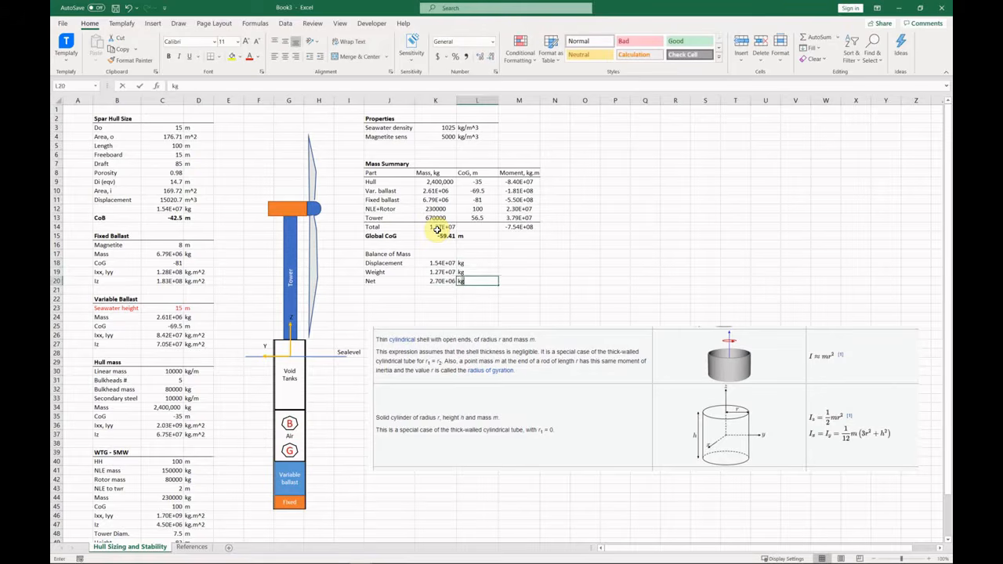
{"action": "type", "text": "k"}
Bold the balance heading and centre the balance values and units.
{"action": "left_click_drag", "start_coordinate": [390, 254], "coordinate": [476, 283]}
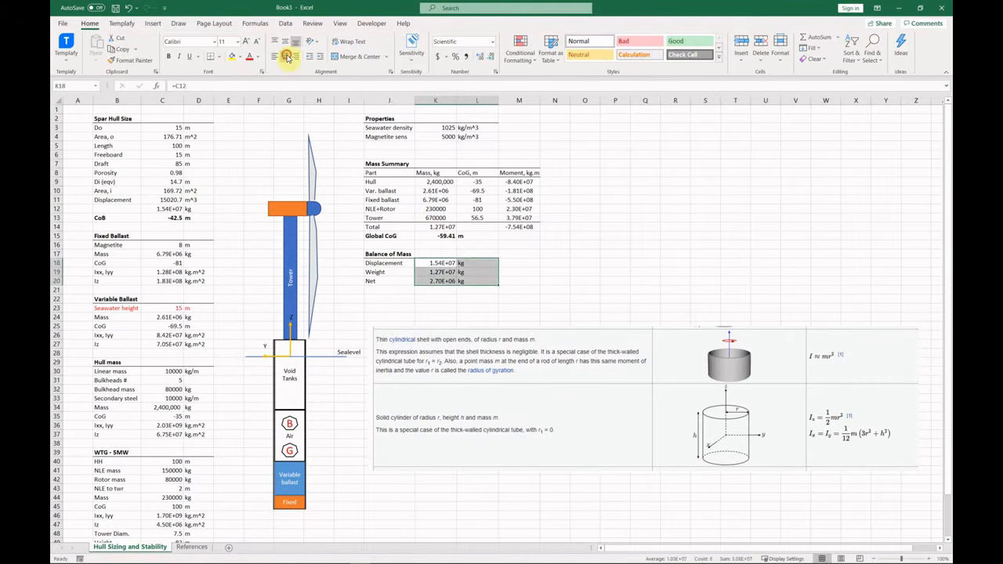
{"action": "left_click", "coordinate": [287, 57]}
{"action": "left_click", "coordinate": [417, 280]}
{"action": "left_click_drag", "start_coordinate": [395, 281], "coordinate": [472, 283]}
{"action": "left_click", "coordinate": [405, 301]}
{"action": "left_click", "coordinate": [427, 292]}
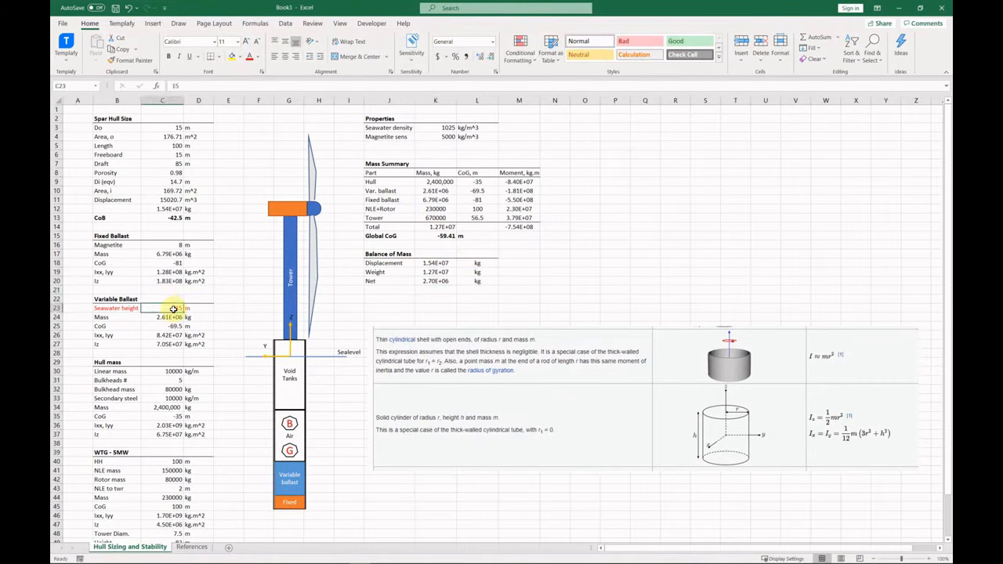
Add the note 'Must be zero!!' beside the net mass.
{"action": "left_click", "coordinate": [511, 282]}
{"action": "type", "text": "Must be zero"}
{"action": "key", "text": "Return"}
{"action": "double_click", "coordinate": [511, 282]}
{"action": "type", "text": "!!"}
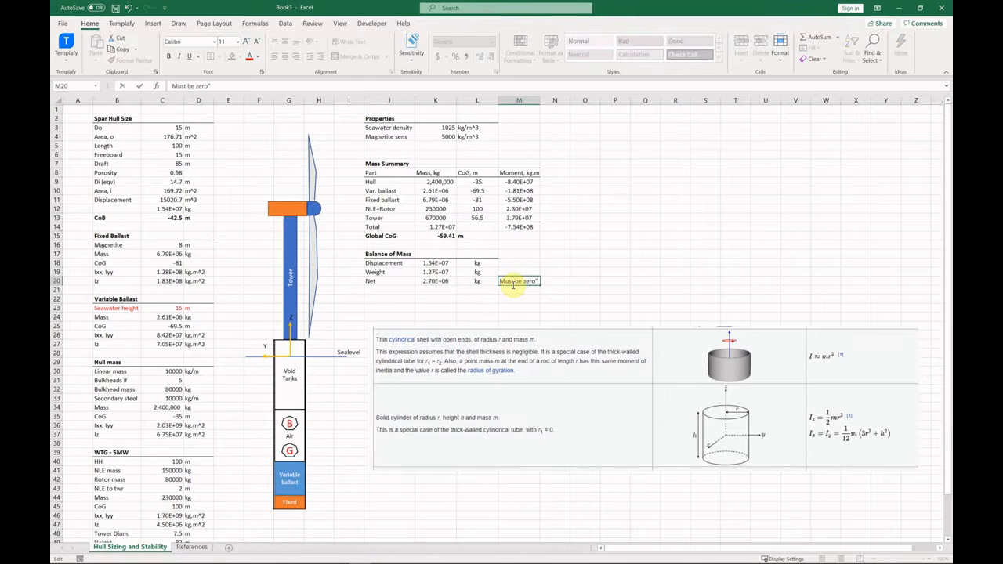
{"action": "key", "text": "Return"}
{"action": "left_click", "coordinate": [436, 282]}
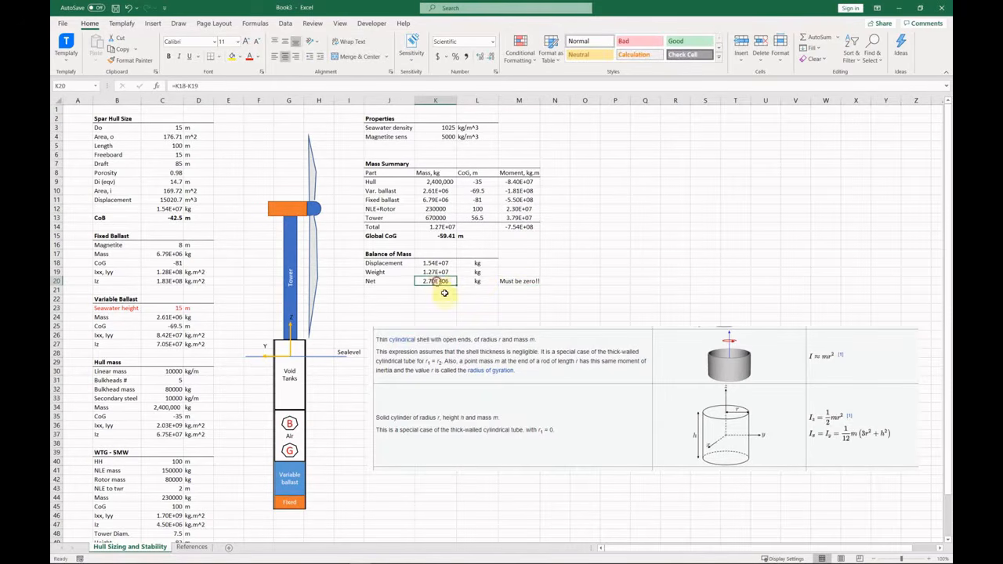
Goal Seek net mass K20 to 0 by changing seawater height C23, reaching 30.51 m.
{"action": "left_click", "coordinate": [285, 23]}
{"action": "left_click", "coordinate": [649, 53]}
{"action": "left_click", "coordinate": [650, 92]}
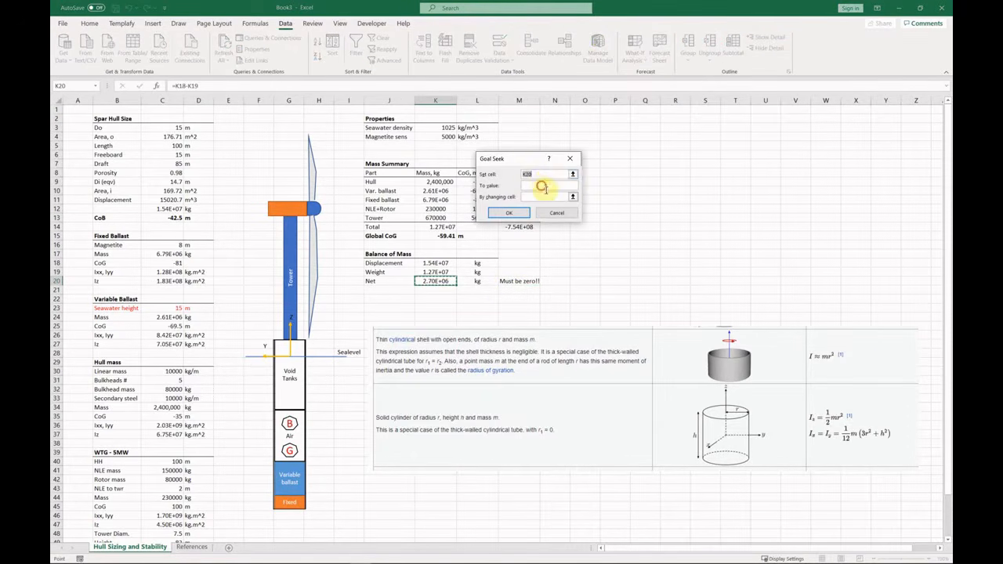
{"action": "left_click", "coordinate": [572, 197]}
{"action": "left_click", "coordinate": [173, 310]}
{"action": "left_click", "coordinate": [573, 170]}
{"action": "left_click", "coordinate": [509, 212]}
{"action": "left_click", "coordinate": [546, 211]}
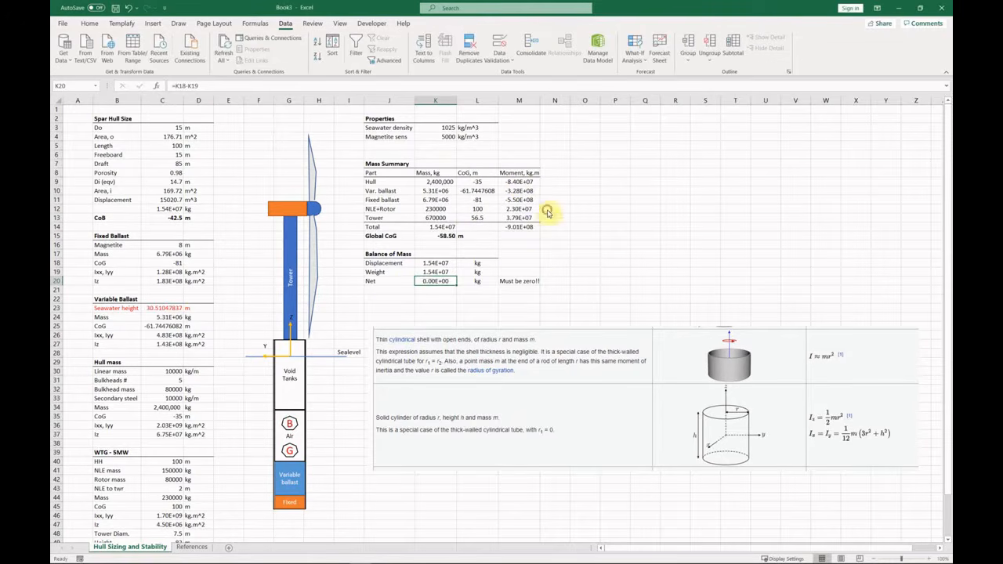
Make the Net row bold.
{"action": "left_click_drag", "start_coordinate": [387, 282], "coordinate": [503, 283]}
{"action": "left_click", "coordinate": [89, 24]}
{"action": "left_click", "coordinate": [168, 56]}
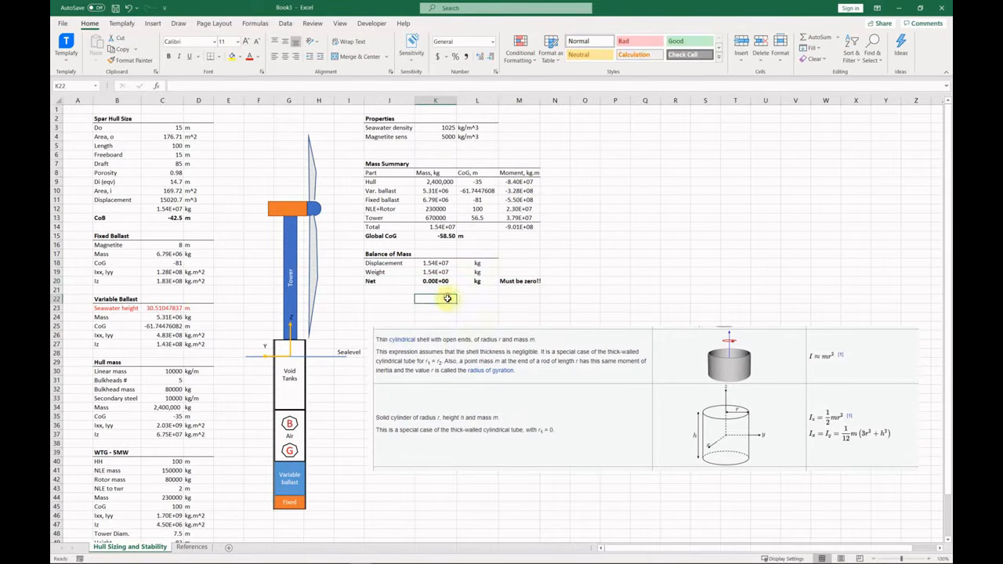
{"action": "left_click", "coordinate": [162, 308]}
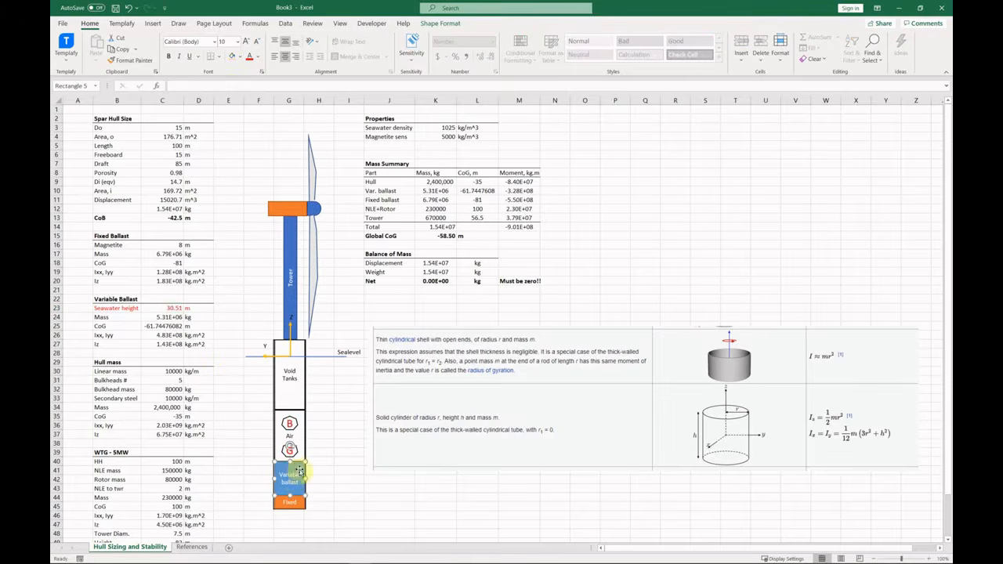
Shorten the Variable ballast block in the diagram by lowering its top edge.
{"action": "scroll", "coordinate": [291, 476], "scroll_direction": "up", "scroll_amount": 7, "text": "ctrl"}
{"action": "left_click", "coordinate": [478, 352]}
{"action": "left_click_drag", "start_coordinate": [492, 325], "coordinate": [480, 327]}
{"action": "left_click", "coordinate": [537, 329]}
{"action": "left_click", "coordinate": [489, 337]}
{"action": "left_click", "coordinate": [537, 328]}
{"action": "scroll", "coordinate": [447, 353], "scroll_direction": "down", "scroll_amount": 5, "text": "ctrl"}
{"action": "scroll", "coordinate": [377, 246], "scroll_direction": "up", "scroll_amount": 5}
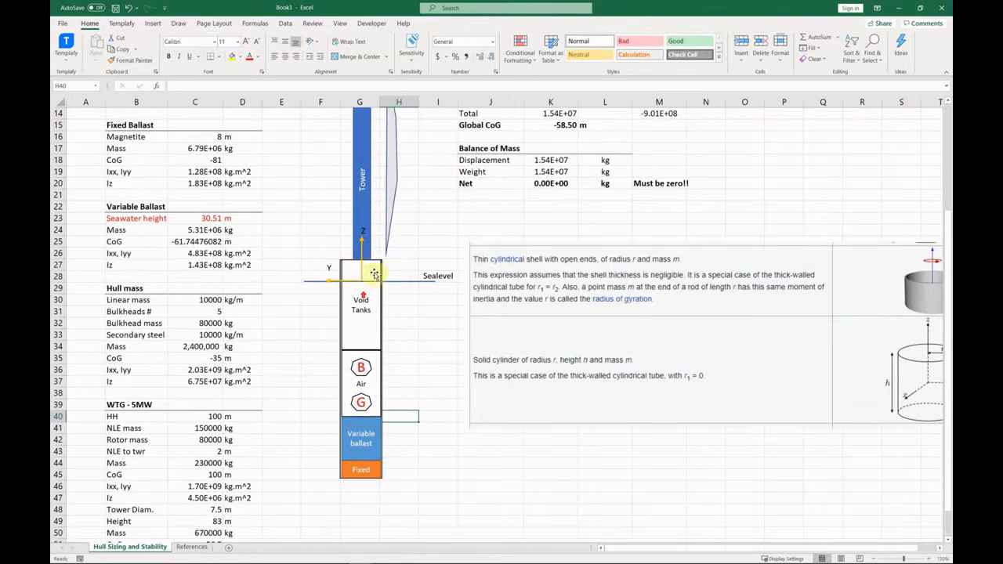
Add a 'Stability of Hull' heading in J22 and begin a CoB label beneath it.
{"action": "left_click", "coordinate": [543, 335]}
{"action": "left_click", "coordinate": [549, 276]}
{"action": "left_click", "coordinate": [487, 359]}
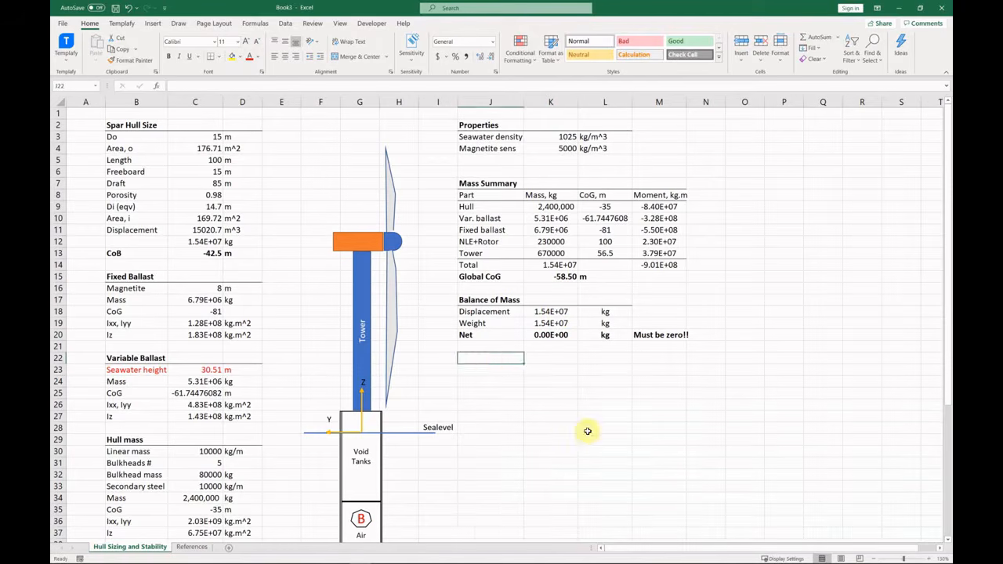
{"action": "left_click", "coordinate": [494, 360]}
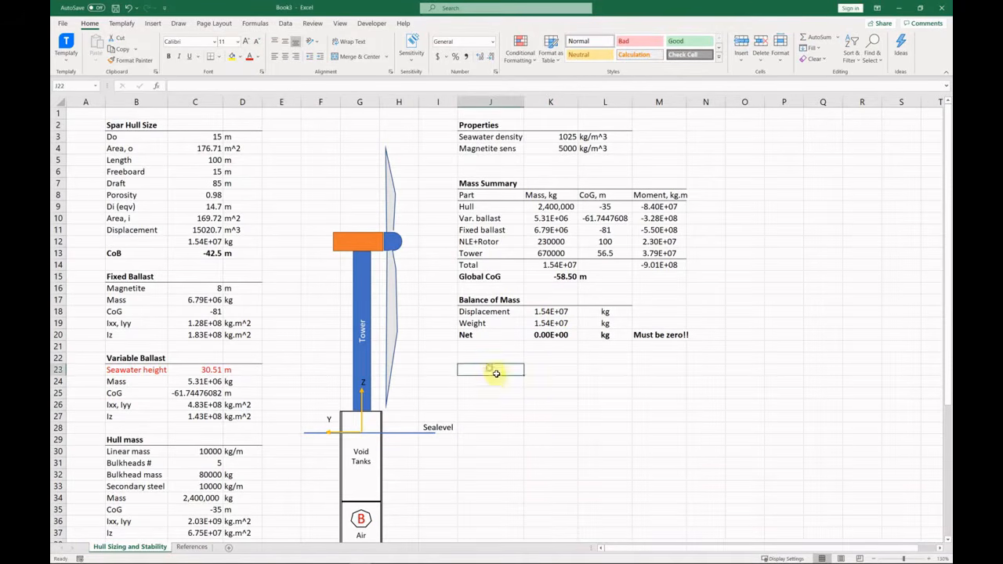
{"action": "type", "text": "Sa"}
{"action": "type", "text": "ability of Hull"}
{"action": "key", "text": "Return"}
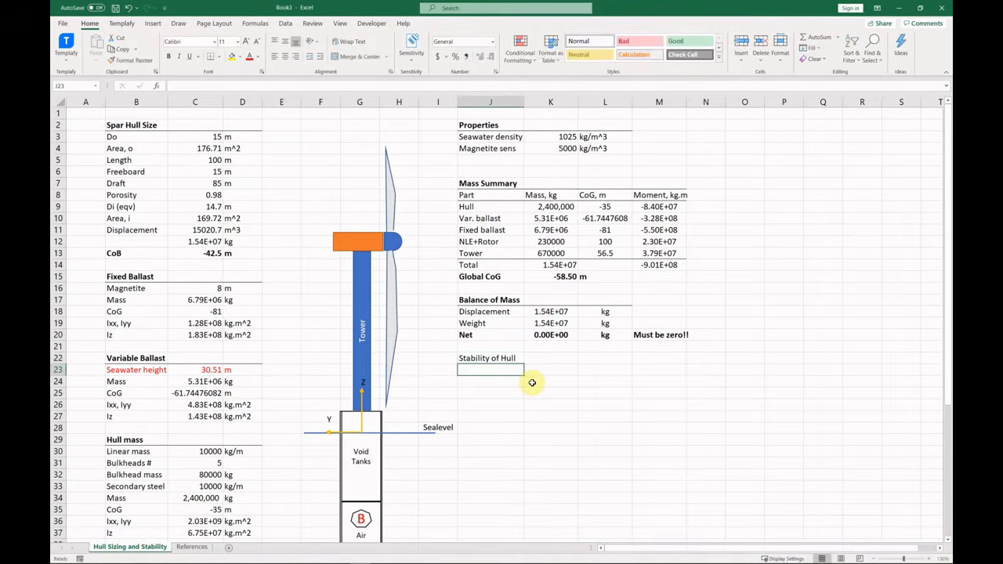
{"action": "type", "text": "CoB"}
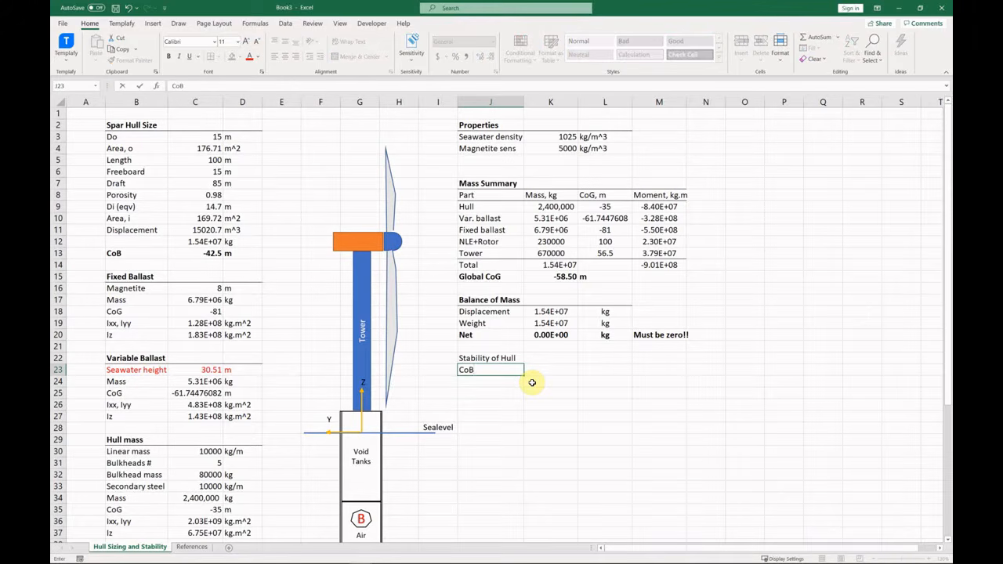
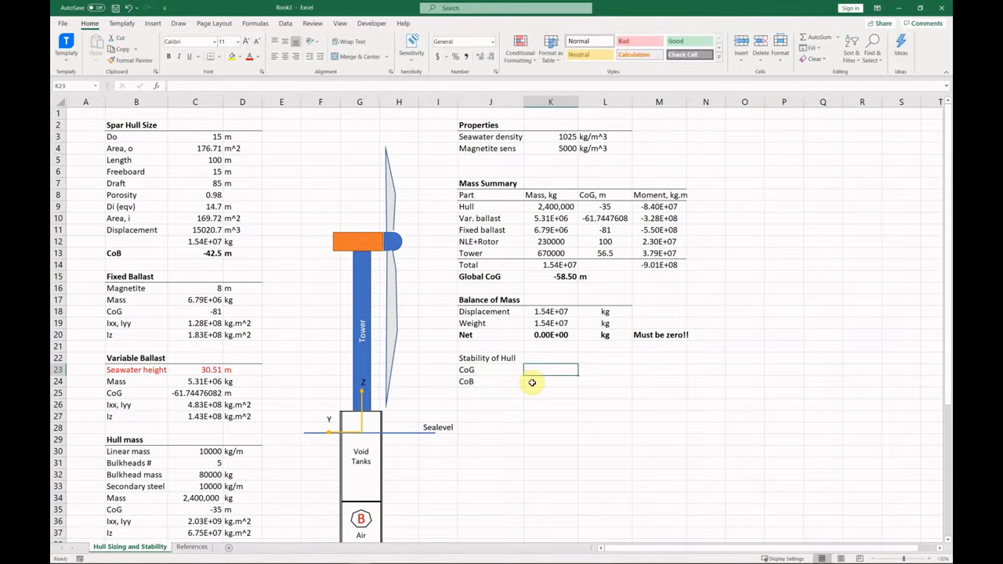
Link the hull CoG to the global CoG (-58.50 m) and CoB to C13 (-42.5 m).
{"action": "type", "text": "="}
{"action": "left_click", "coordinate": [566, 277]}
{"action": "key", "text": "Return"}
{"action": "type", "text": "="}
{"action": "left_click", "coordinate": [207, 253]}
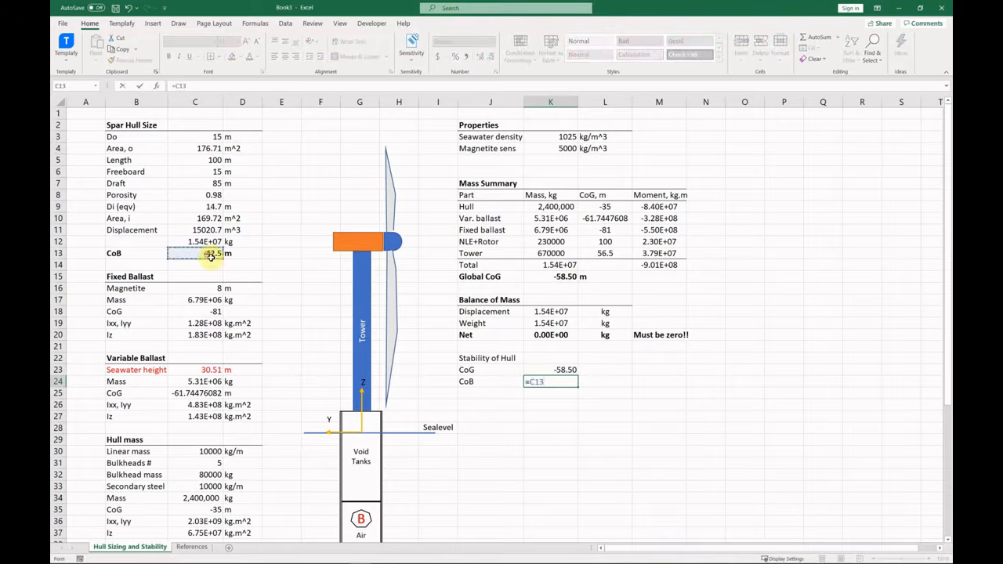
{"action": "key", "text": "Return"}
{"action": "left_click", "coordinate": [599, 373]}
Add a BG row below CoB with a first formula combining the CoG and CoB values.
{"action": "left_click", "coordinate": [502, 395]}
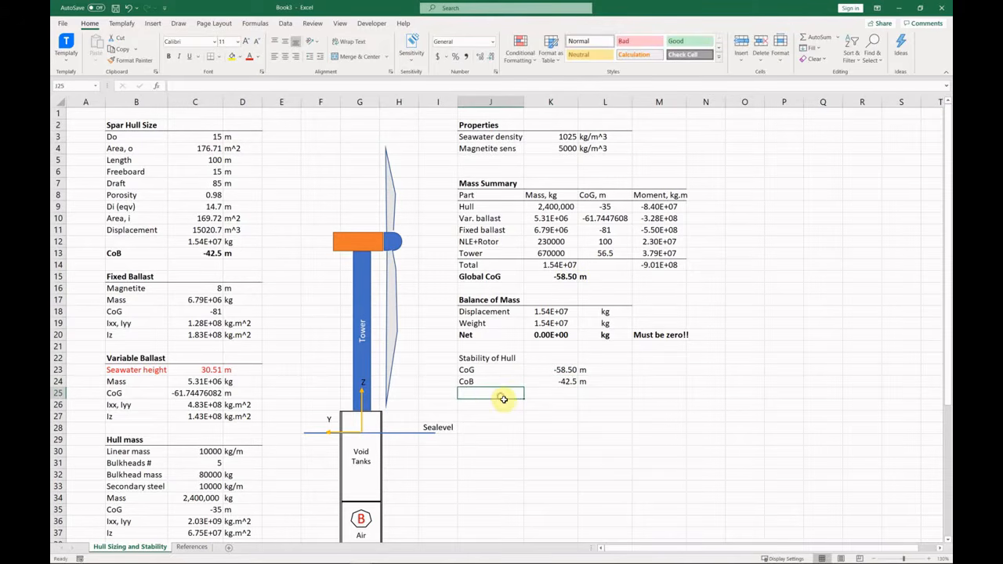
{"action": "type", "text": "BG"}
{"action": "key", "text": "Tab"}
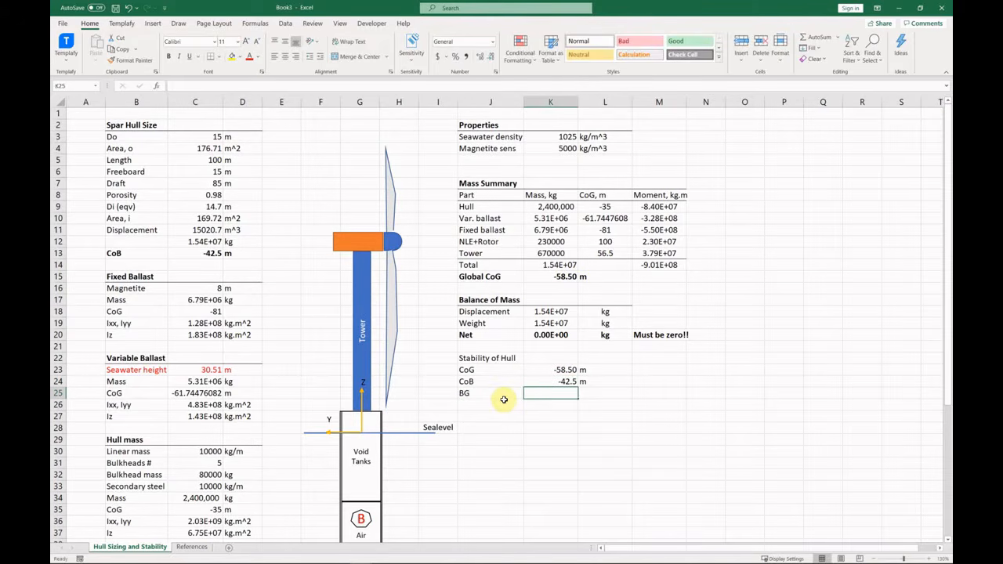
{"action": "type", "text": "="}
{"action": "key", "text": "Up"}
{"action": "key", "text": "Up"}
{"action": "type", "text": "-"}
{"action": "key", "text": "Up"}
{"action": "key", "text": "Return"}
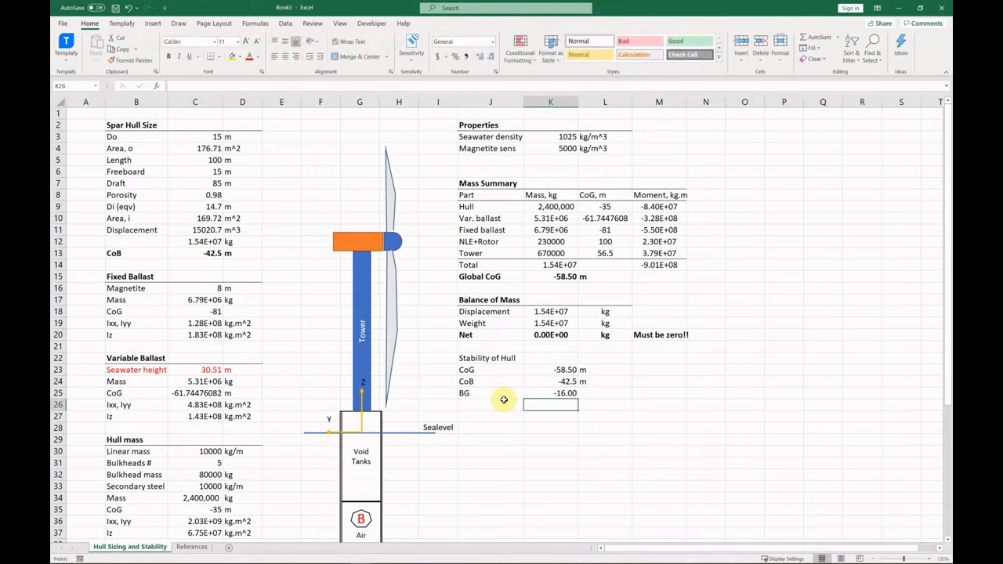
Rebuild BG as =K24-K23 so it reads a positive 16.00, with an m unit.
{"action": "key", "text": "Up"}
{"action": "type", "text": "="}
{"action": "key", "text": "Up"}
{"action": "type", "text": "-"}
{"action": "key", "text": "Up"}
{"action": "key", "text": "Up"}
{"action": "key", "text": "Return"}
{"action": "key", "text": "Up"}
{"action": "key", "text": "Right"}
{"action": "type", "text": "m"}
{"action": "key", "text": "Return"}
Centre the stability values, bold and bottom-border the heading, and bold the BG row.
{"action": "left_click_drag", "start_coordinate": [552, 371], "coordinate": [603, 393]}
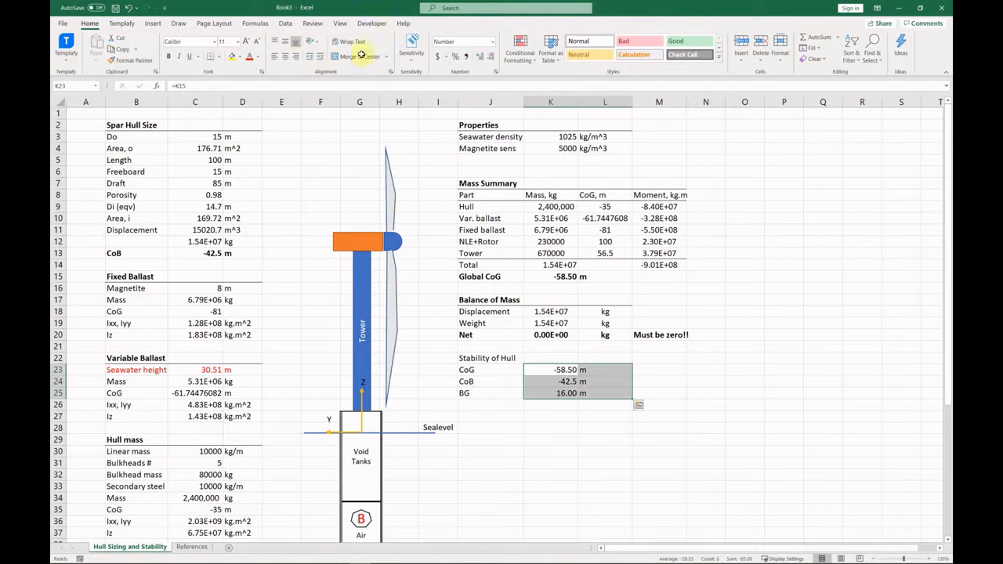
{"action": "left_click", "coordinate": [285, 57]}
{"action": "left_click_drag", "start_coordinate": [497, 359], "coordinate": [619, 358]}
{"action": "left_click", "coordinate": [210, 58]}
{"action": "key", "text": "ctrl+b"}
{"action": "left_click", "coordinate": [570, 413]}
{"action": "left_click_drag", "start_coordinate": [476, 394], "coordinate": [602, 394]}
{"action": "key", "text": "ctrl+b"}
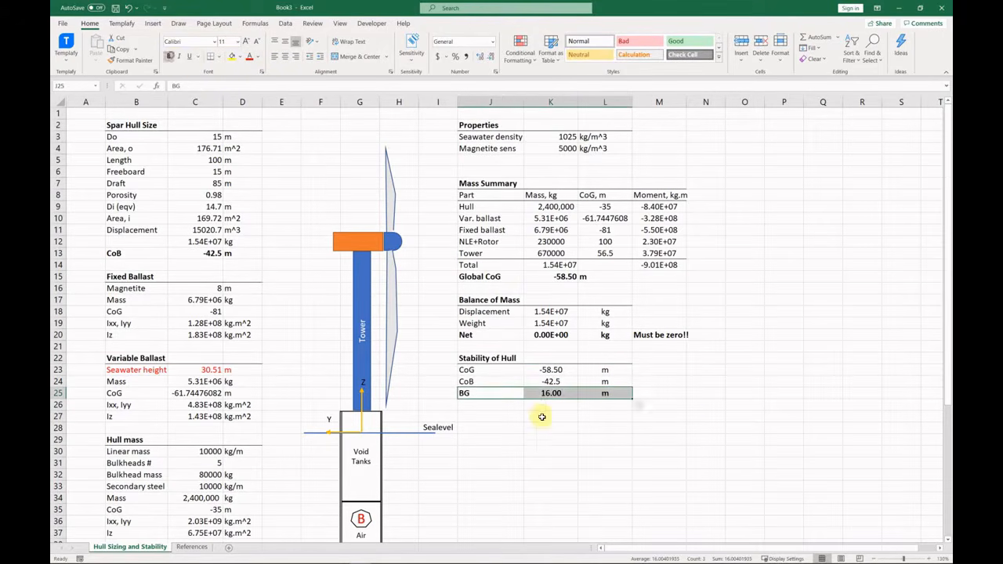
{"action": "left_click", "coordinate": [584, 424]}
Add the note 'Greater than 3 or 5 is good' beside the BG result in M25.
{"action": "left_click", "coordinate": [661, 396]}
{"action": "type", "text": "Greater than 3 o"}
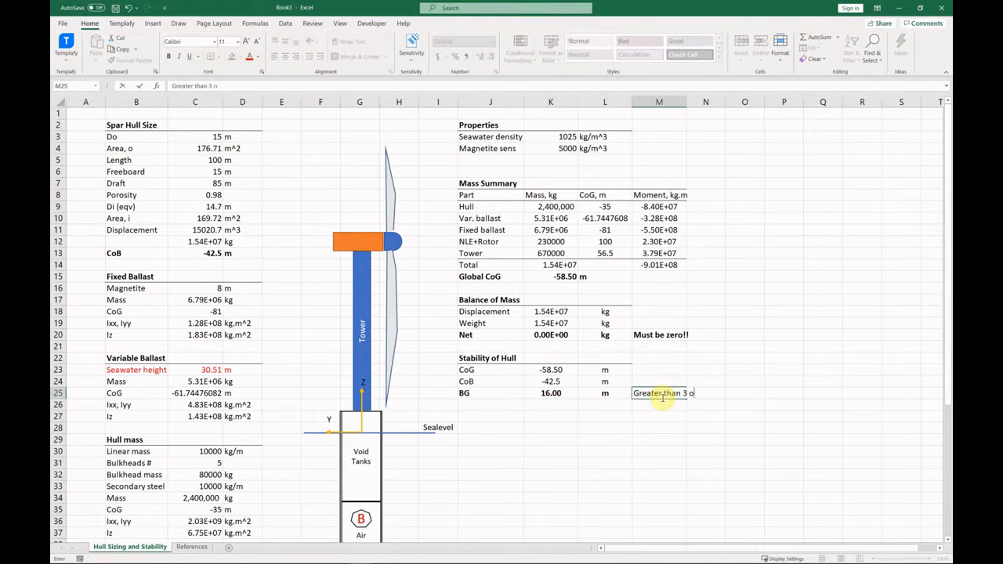
{"action": "type", "text": "r 5 is good"}
{"action": "key", "text": "Return"}
{"action": "left_click", "coordinate": [514, 409]}
{"action": "scroll", "coordinate": [484, 411], "scroll_direction": "down", "scroll_amount": 1}
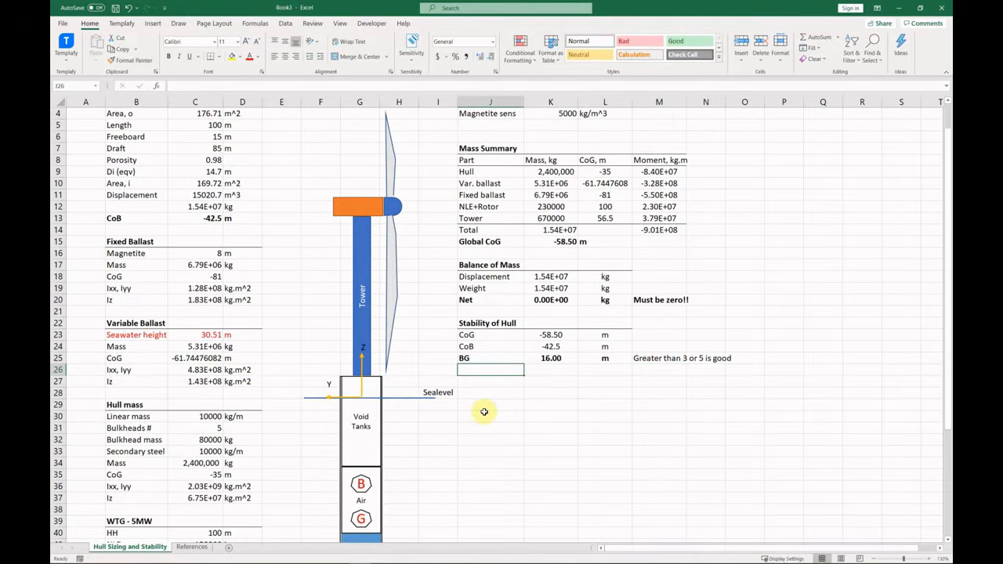
{"action": "left_click", "coordinate": [489, 385]}
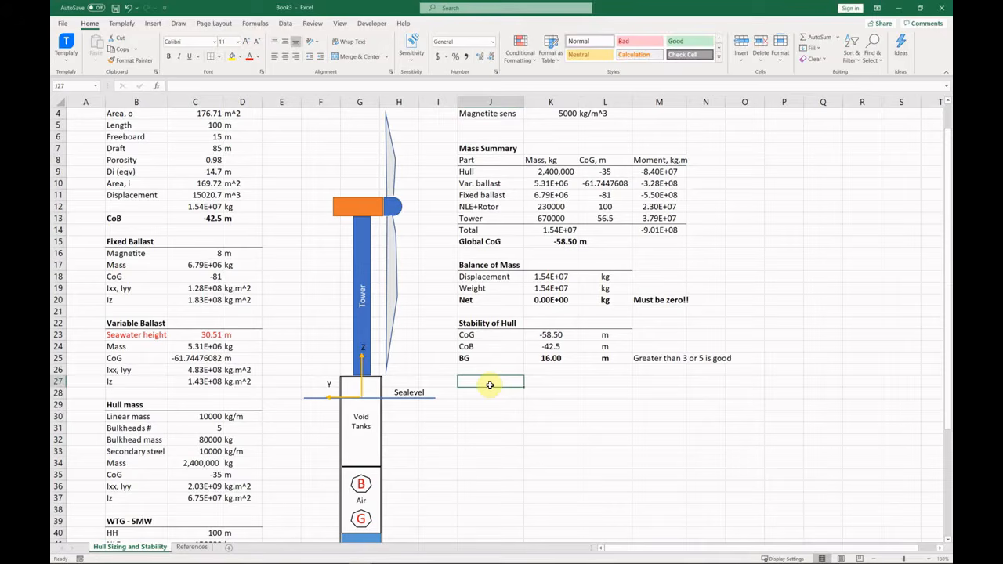
{"action": "left_click", "coordinate": [442, 335]}
{"action": "scroll", "coordinate": [461, 324], "scroll_direction": "up", "scroll_amount": 1}
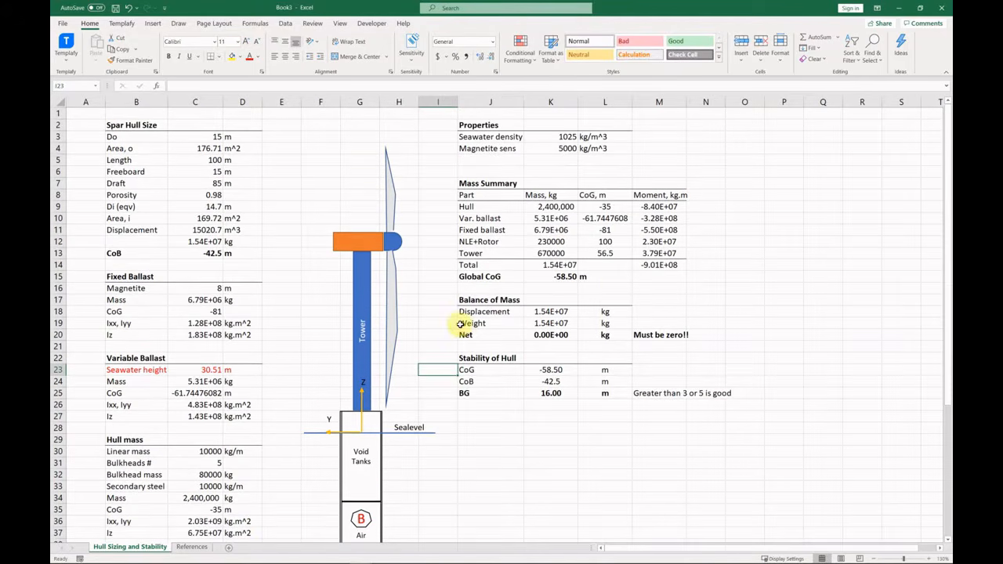
Draw a freeform Curve mooring line off the right side of the hull diagram.
{"action": "scroll", "coordinate": [307, 393], "scroll_direction": "down", "scroll_amount": 3}
{"action": "left_click", "coordinate": [308, 393]}
{"action": "left_click", "coordinate": [153, 25]}
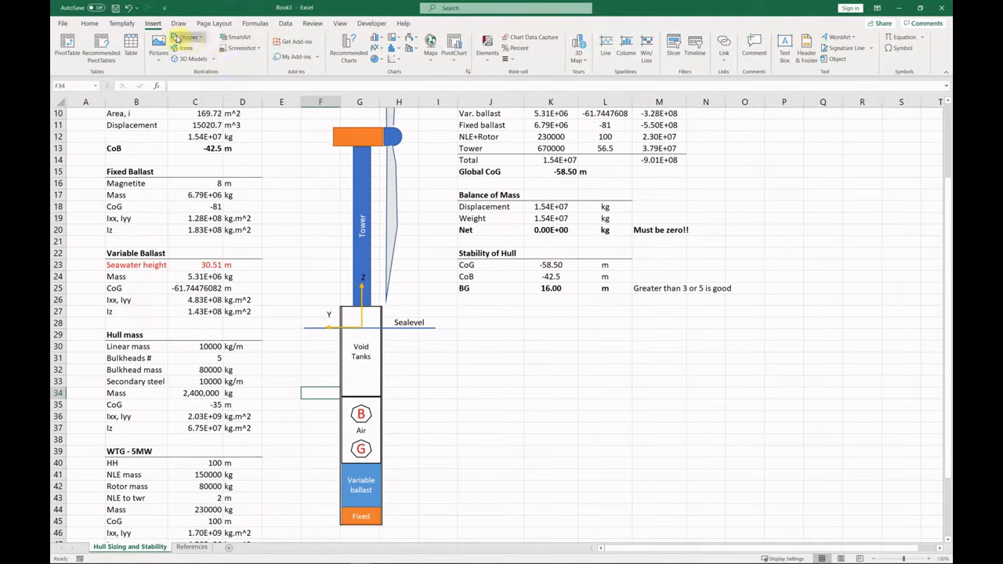
{"action": "left_click", "coordinate": [187, 38]}
{"action": "left_click", "coordinate": [201, 61]}
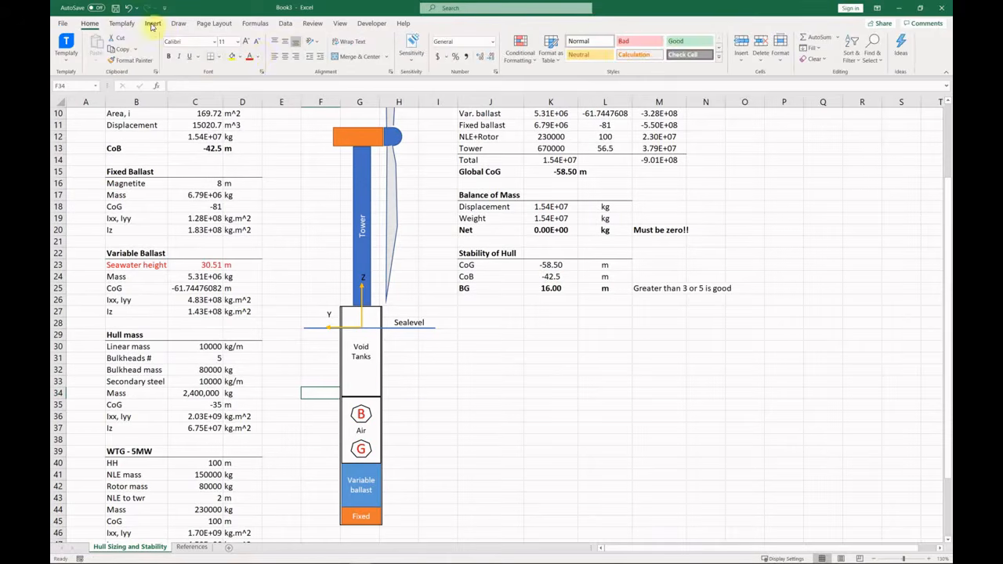
{"action": "left_click", "coordinate": [186, 38]}
{"action": "left_click", "coordinate": [256, 104]}
{"action": "left_click", "coordinate": [384, 398]}
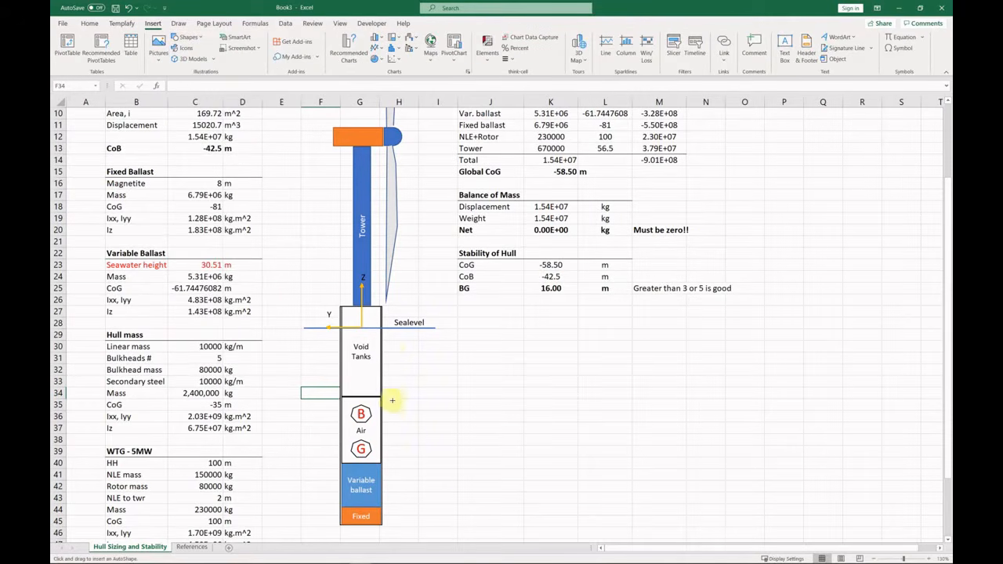
{"action": "double_click", "coordinate": [539, 531]}
Mirror a shortened copy of the mooring curve to the hull's left and label it 'Mooring'.
{"action": "left_click_drag", "start_coordinate": [437, 469], "coordinate": [387, 474], "text": "ctrl+shift"}
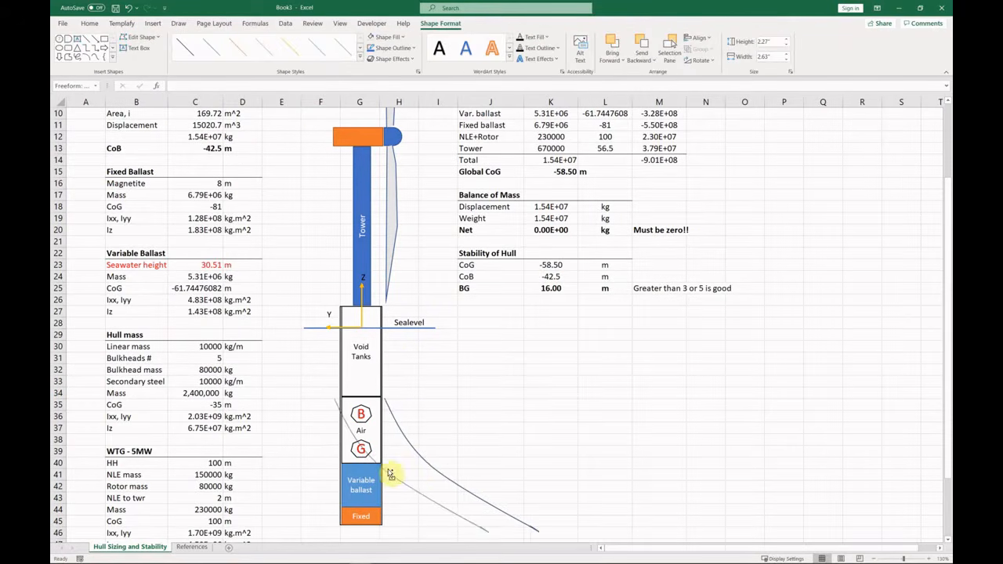
{"action": "left_click_drag", "start_coordinate": [493, 467], "coordinate": [238, 469]}
{"action": "left_click_drag", "start_coordinate": [236, 536], "coordinate": [274, 482]}
{"action": "key", "text": "Escape"}
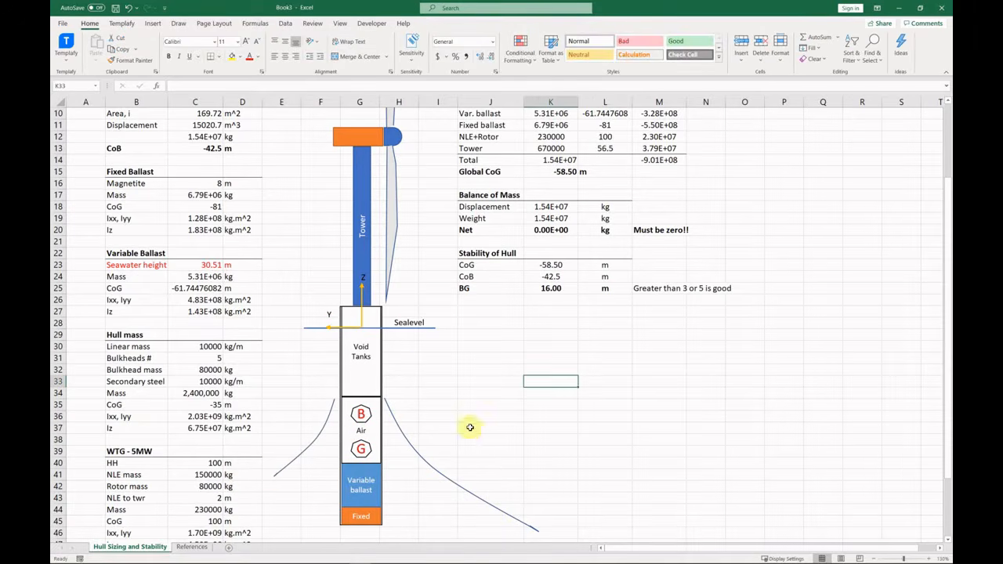
{"action": "left_click_drag", "start_coordinate": [410, 314], "coordinate": [477, 461], "text": "ctrl"}
{"action": "double_click", "coordinate": [476, 470]}
{"action": "type", "text": "Mooring"}
{"action": "key", "text": "Escape"}
{"action": "key", "text": "Escape"}
Copy the mooring curve below the hull as the power cable, deleting a stray shape.
{"action": "scroll", "coordinate": [462, 462], "scroll_direction": "down", "scroll_amount": 3}
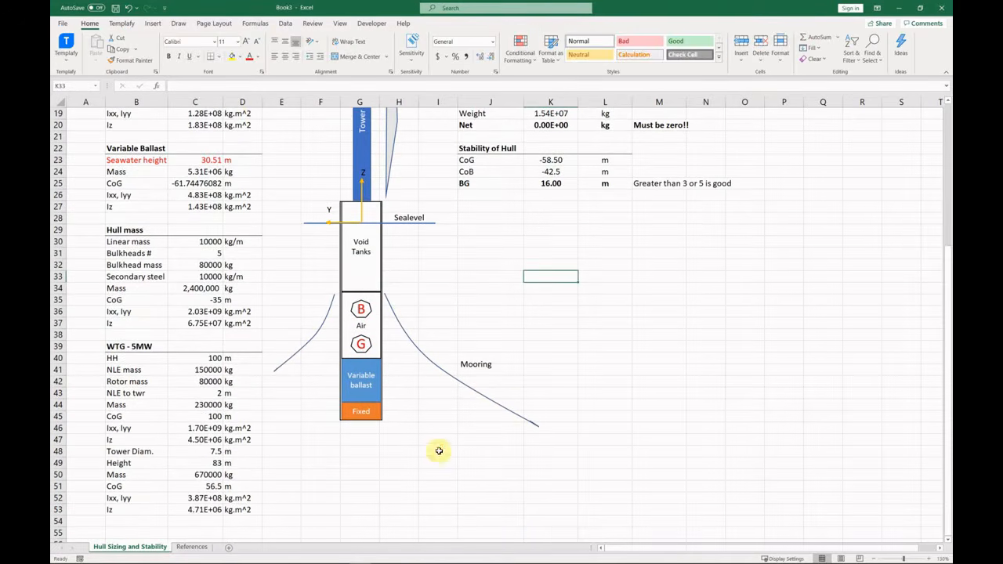
{"action": "left_click", "coordinate": [152, 23]}
{"action": "left_click", "coordinate": [188, 37]}
{"action": "left_click", "coordinate": [256, 105]}
{"action": "left_click", "coordinate": [385, 410]}
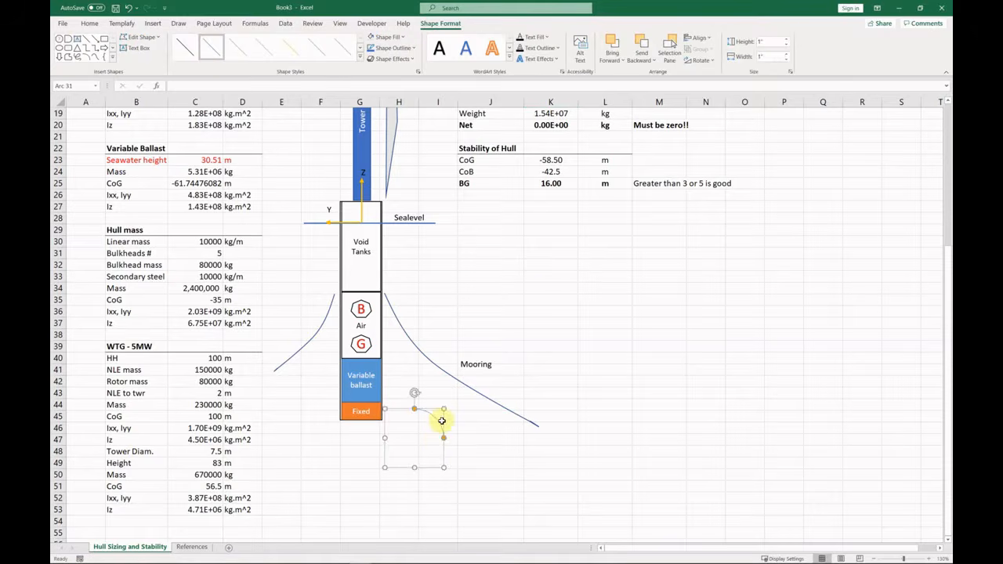
{"action": "left_click_drag", "start_coordinate": [445, 410], "coordinate": [394, 461]}
{"action": "key", "text": "Delete"}
{"action": "left_click_drag", "start_coordinate": [438, 369], "coordinate": [439, 493], "text": "ctrl+shift"}
{"action": "scroll", "coordinate": [459, 478], "scroll_direction": "down", "scroll_amount": 4}
{"action": "left_click_drag", "start_coordinate": [538, 344], "coordinate": [434, 358]}
{"action": "left_click_drag", "start_coordinate": [407, 361], "coordinate": [407, 344]}
Copy the Mooring label, rename it 'Power cable', and place it beside the lower curve.
{"action": "left_click", "coordinate": [483, 217]}
{"action": "left_click_drag", "start_coordinate": [483, 217], "coordinate": [428, 314], "text": "ctrl+shift"}
{"action": "double_click", "coordinate": [479, 322]}
{"action": "type", "text": "Power cable"}
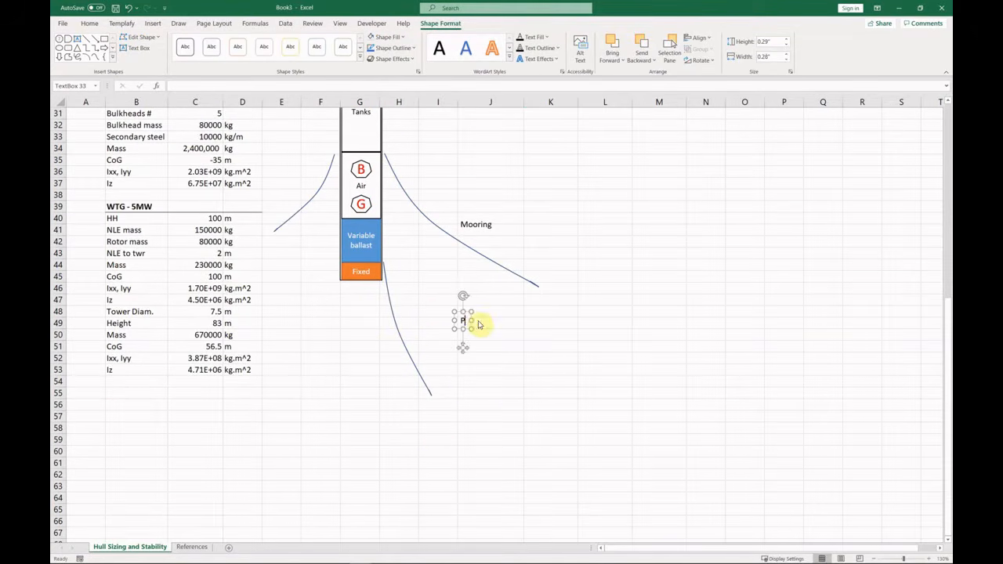
{"action": "triple_click", "coordinate": [484, 320]}
{"action": "left_click_drag", "start_coordinate": [483, 327], "coordinate": [423, 320]}
{"action": "left_click", "coordinate": [501, 327]}
{"action": "scroll", "coordinate": [460, 362], "scroll_direction": "up", "scroll_amount": 9}
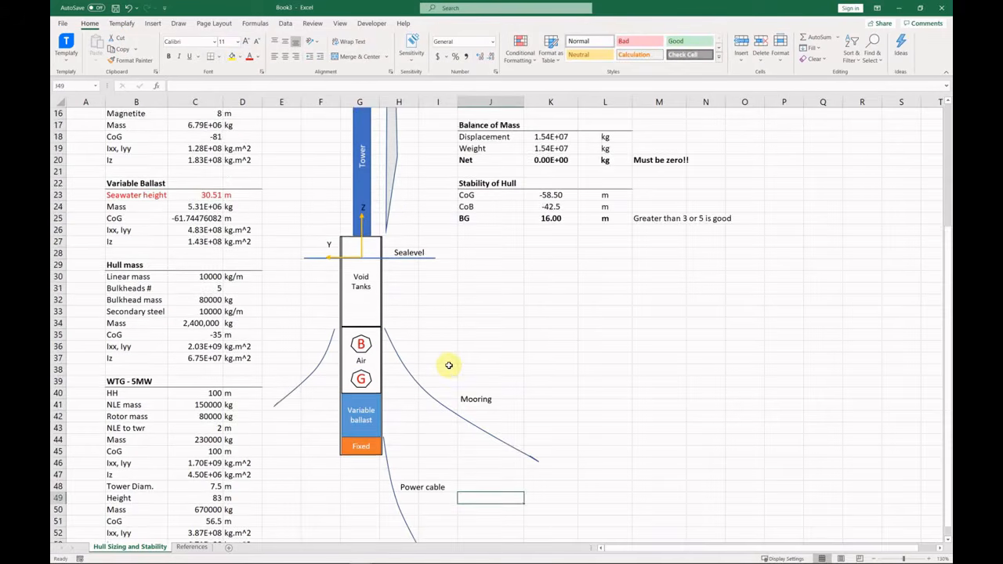
{"action": "scroll", "coordinate": [449, 366], "scroll_direction": "down", "scroll_amount": 4}
Add a new worksheet and rename it 'Mooring and Cable'.
{"action": "left_click", "coordinate": [230, 551]}
{"action": "right_click", "coordinate": [185, 546]}
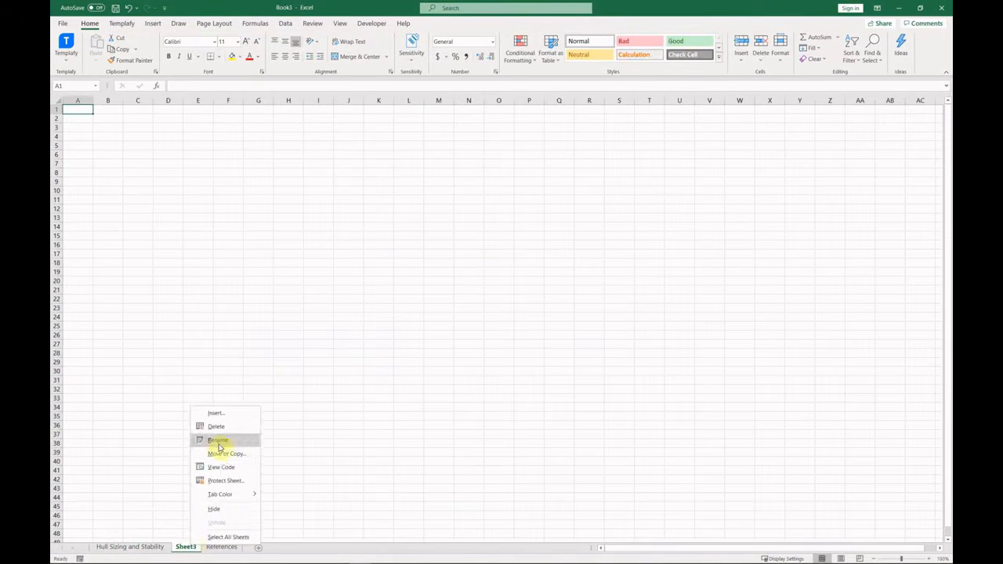
{"action": "left_click", "coordinate": [224, 444]}
{"action": "type", "text": "Mooring and Cable"}
{"action": "left_click", "coordinate": [224, 445]}
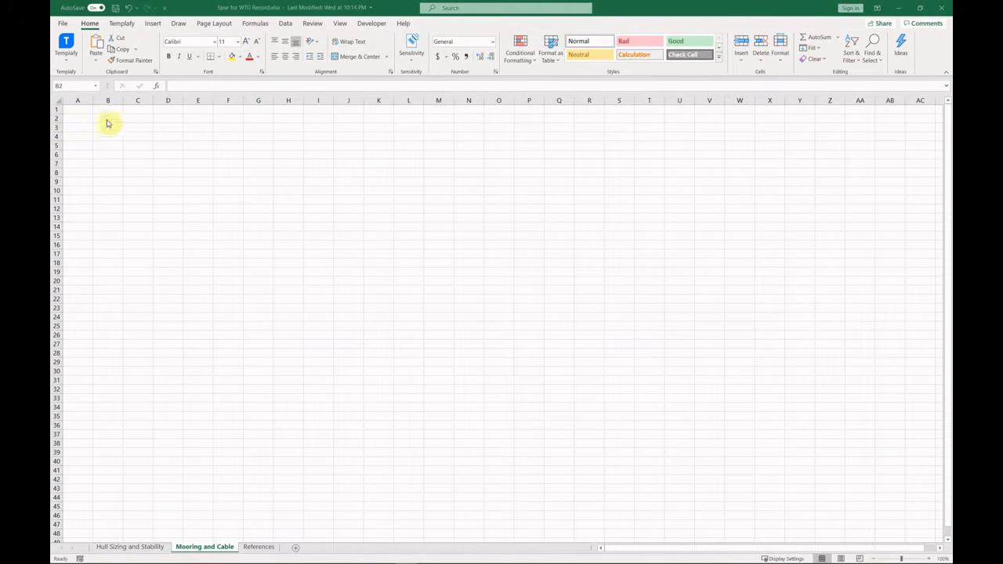
Enter a bold, bottom-bordered Mooring heading with Water depth and # lines labels.
{"action": "type", "text": "Mooring"}
{"action": "key", "text": "Return"}
{"action": "type", "text": "Water depth"}
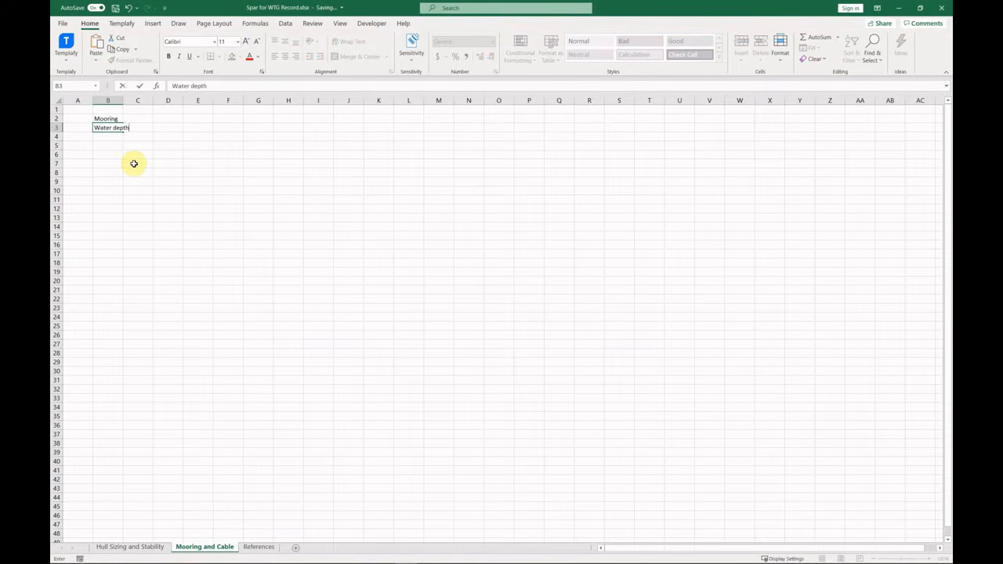
{"action": "key", "text": "Return"}
{"action": "type", "text": "# lines"}
{"action": "key", "text": "Return"}
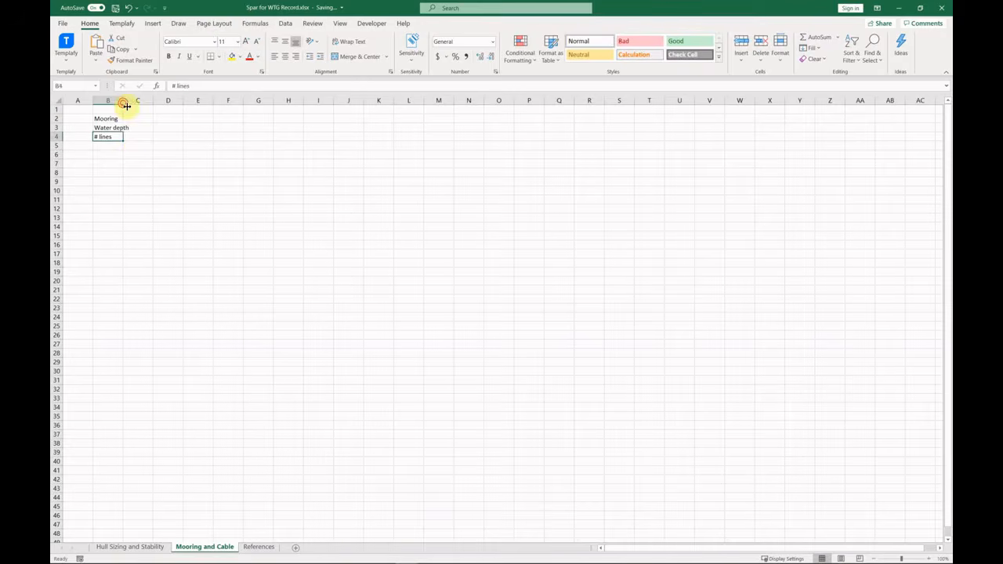
{"action": "double_click", "coordinate": [123, 103]}
{"action": "left_click_drag", "start_coordinate": [110, 119], "coordinate": [177, 119]}
{"action": "left_click", "coordinate": [169, 58]}
{"action": "left_click", "coordinate": [210, 56]}
Set water depth to -1000 m and the number of lines to 3.
{"action": "left_click", "coordinate": [153, 128]}
{"action": "type", "text": "-1000"}
{"action": "key", "text": "Tab"}
{"action": "type", "text": "m"}
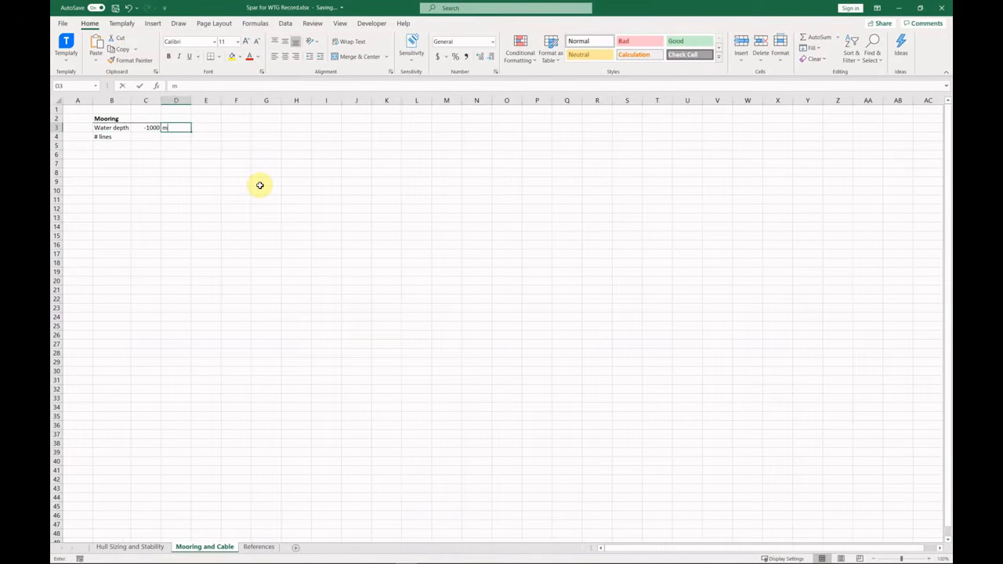
{"action": "key", "text": "Return"}
{"action": "type", "text": "3"}
{"action": "key", "text": "Return"}
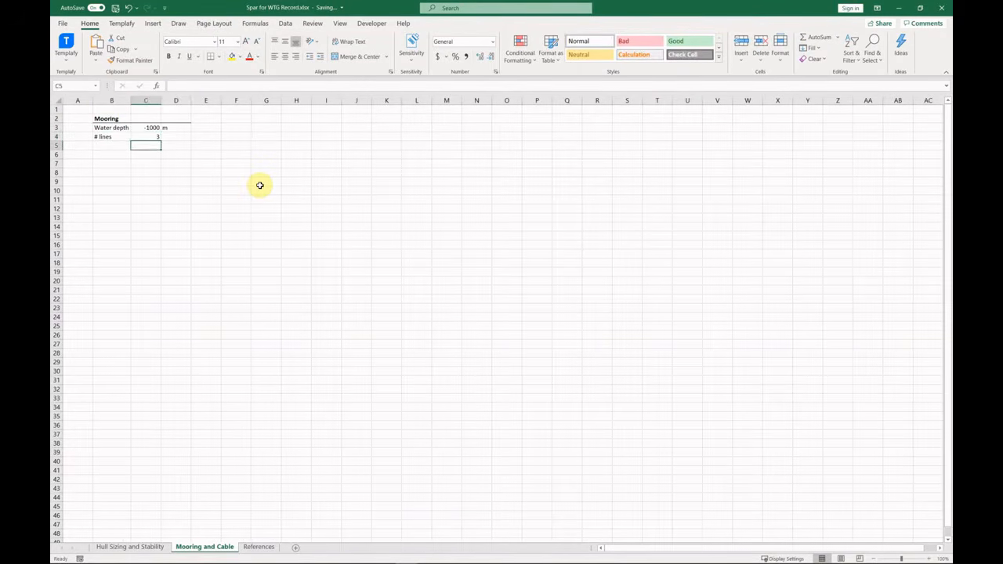
Add Fairlead depth as 0.4 times the hull Draft from the Hull Sizing sheet, in m.
{"action": "key", "text": "Left"}
{"action": "type", "text": "Fairlead depth"}
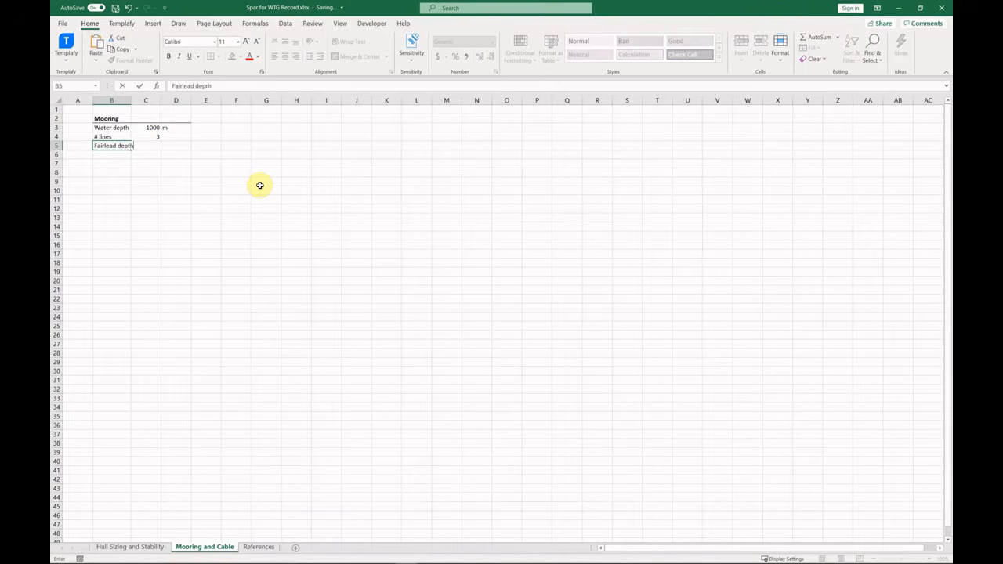
{"action": "key", "text": "Tab"}
{"action": "type", "text": "=0.4*"}
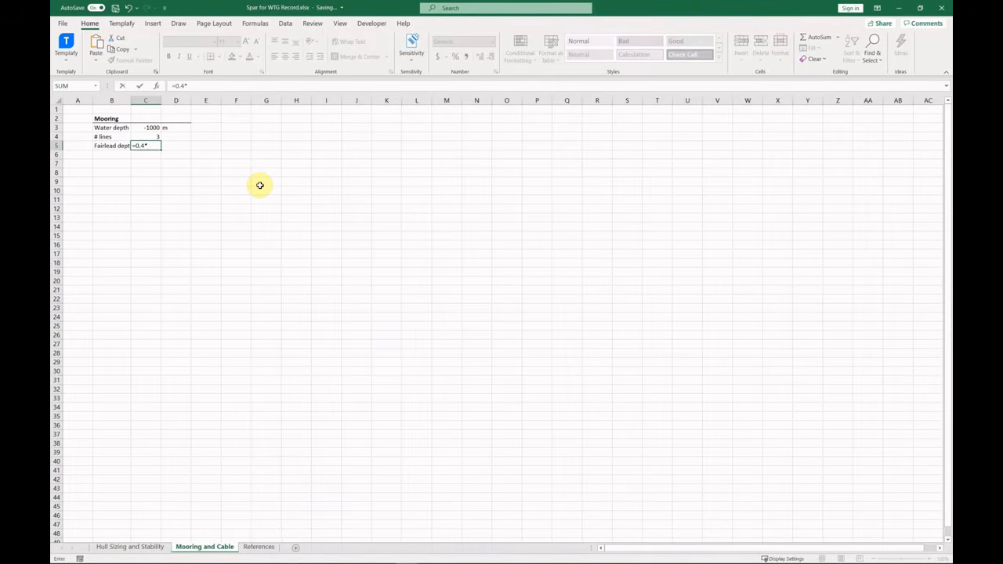
{"action": "left_click", "coordinate": [144, 547]}
{"action": "scroll", "coordinate": [188, 275], "scroll_direction": "up", "scroll_amount": 4}
{"action": "left_click", "coordinate": [224, 185]}
{"action": "key", "text": "Tab"}
{"action": "type", "text": "m"}
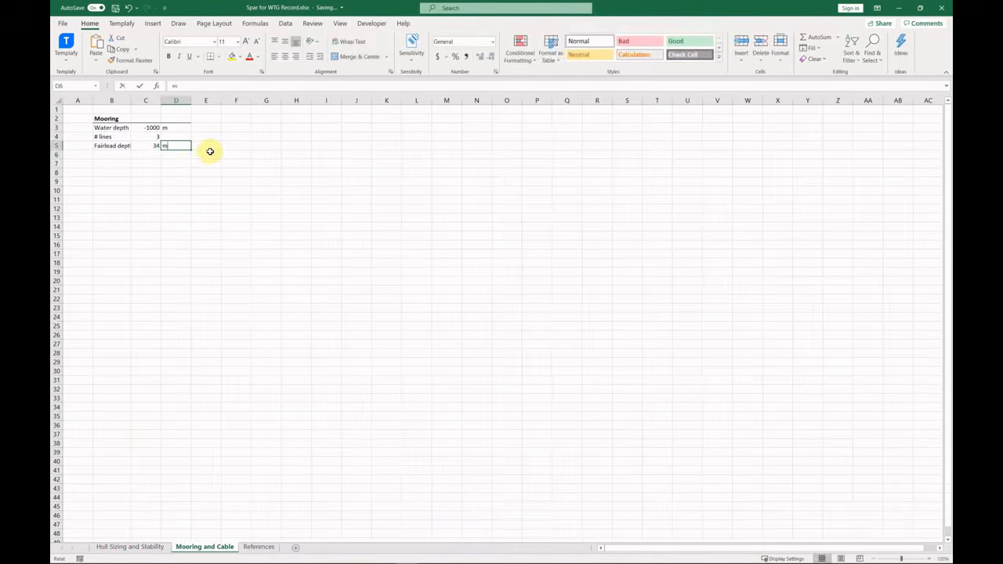
{"action": "key", "text": "Return"}
{"action": "double_click", "coordinate": [135, 100]}
Add Angle to vert 45 deg and a Line depth formula =C3+C5 giving -966 m.
{"action": "left_click", "coordinate": [129, 155]}
{"action": "type", "text": "Angle to vert"}
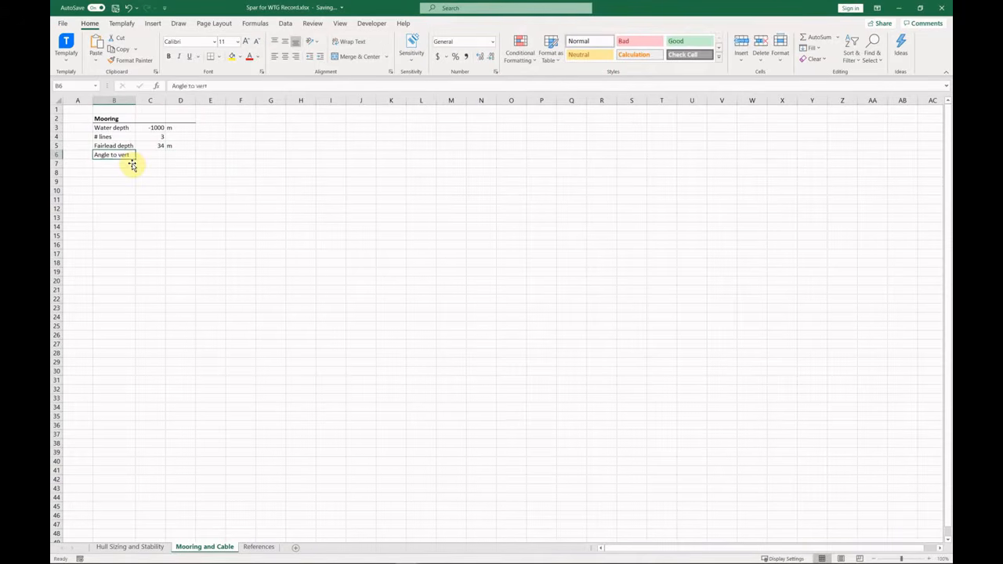
{"action": "key", "text": "Tab"}
{"action": "type", "text": "45"}
{"action": "key", "text": "Tab"}
{"action": "type", "text": "deg"}
{"action": "key", "text": "Return"}
{"action": "type", "text": "Line depth"}
{"action": "key", "text": "Tab"}
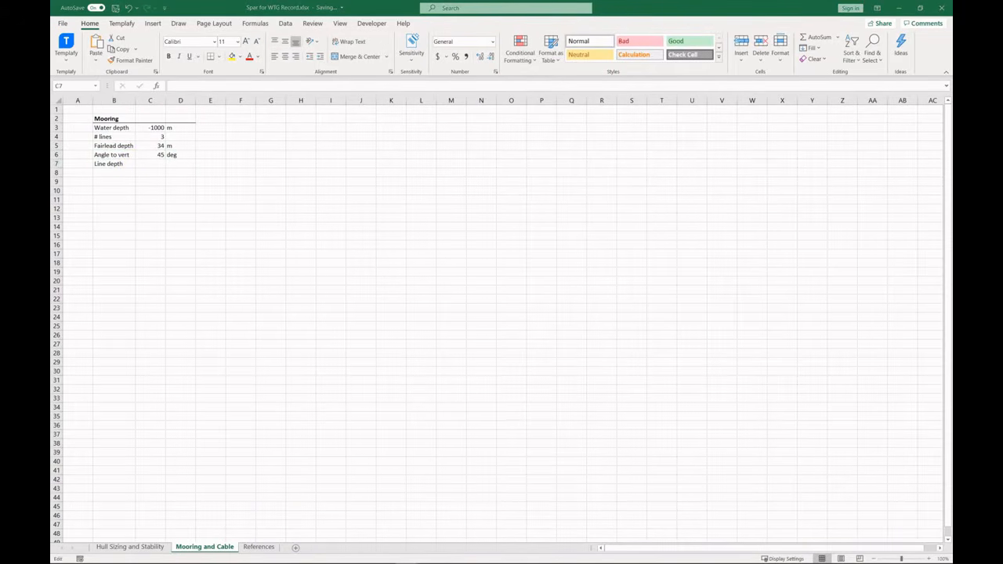
{"action": "type", "text": "="}
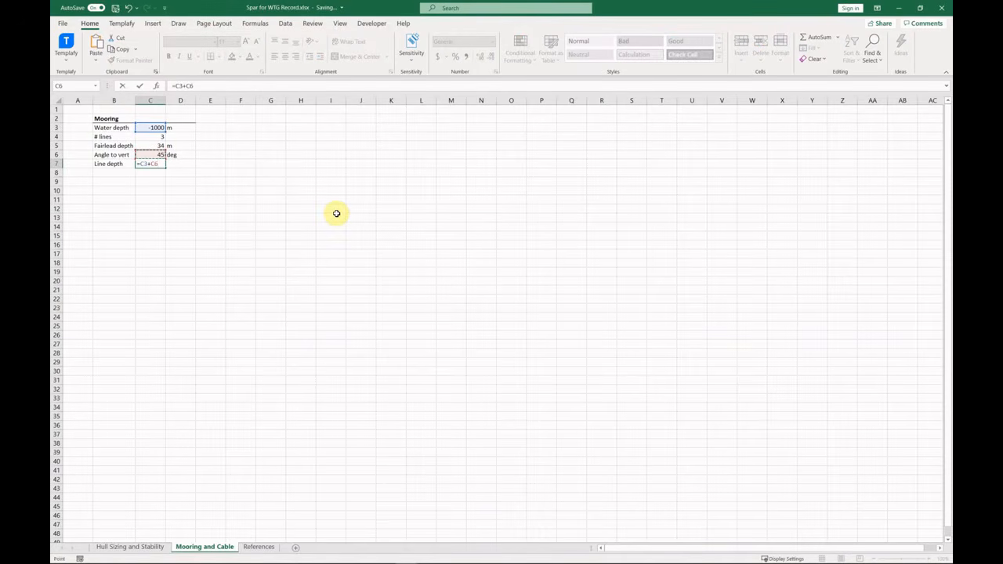
{"action": "key", "text": "Return"}
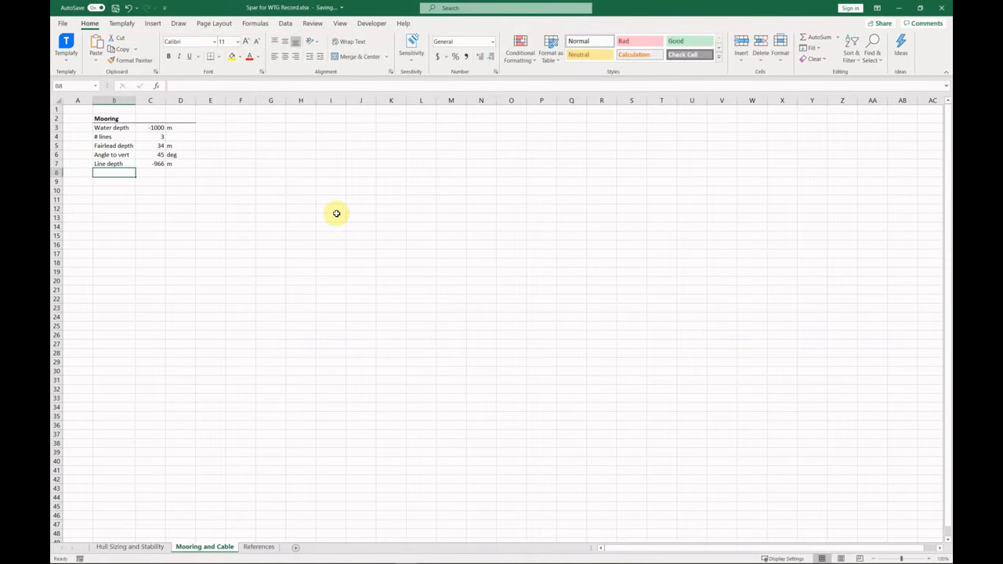
Add Length and Radius labels beneath Line depth in B8 and B9.
{"action": "type", "text": "Length"}
{"action": "key", "text": "Return"}
{"action": "type", "text": "Radius"}
{"action": "key", "text": "Up"}
{"action": "key", "text": "Right"}
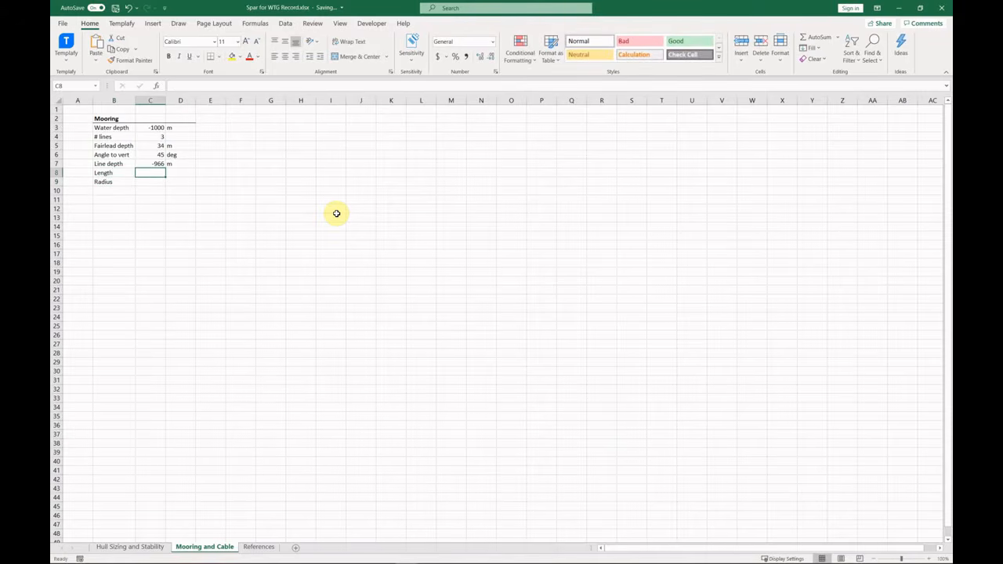
{"action": "left_click", "coordinate": [113, 118]}
{"action": "scroll", "coordinate": [113, 118], "scroll_direction": "up", "scroll_amount": 3, "text": "ctrl"}
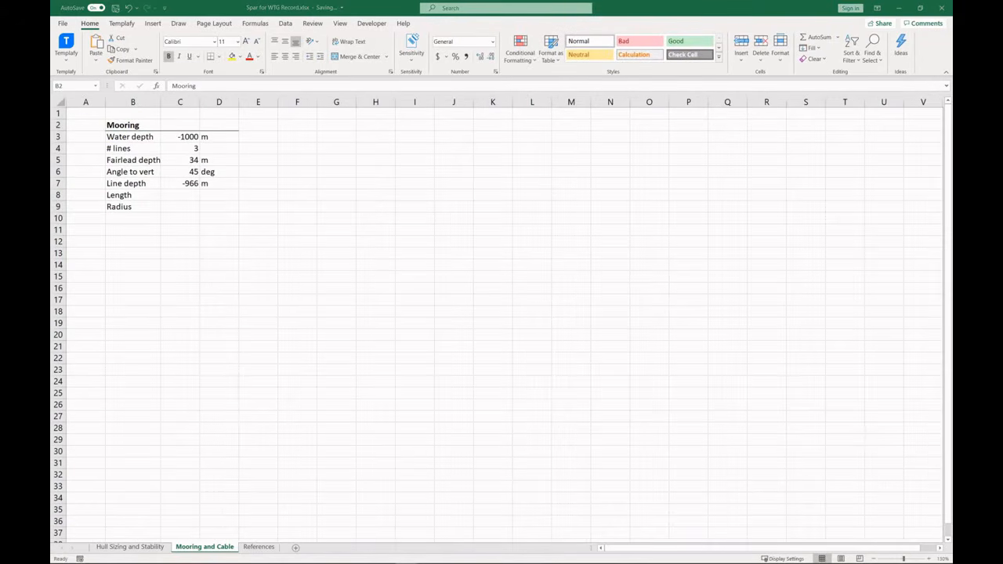
Enter =ABS(C7/COS(RADIANS(C6))) for line length in C8 and =C8*SIN(RADIANS(C6)) for radius in C9.
{"action": "left_click", "coordinate": [190, 194]}
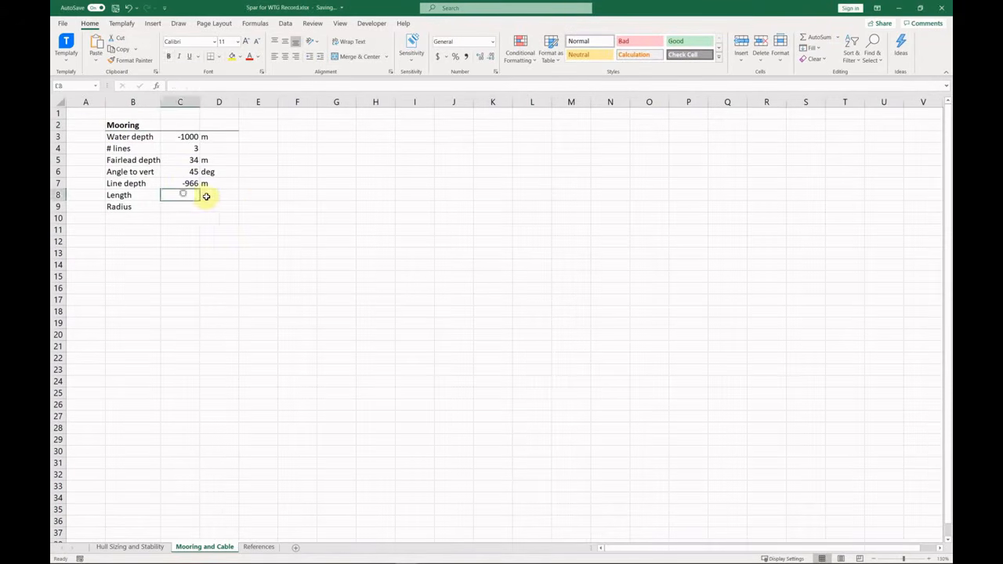
{"action": "type", "text": "=ABS("}
{"action": "left_click", "coordinate": [192, 184]}
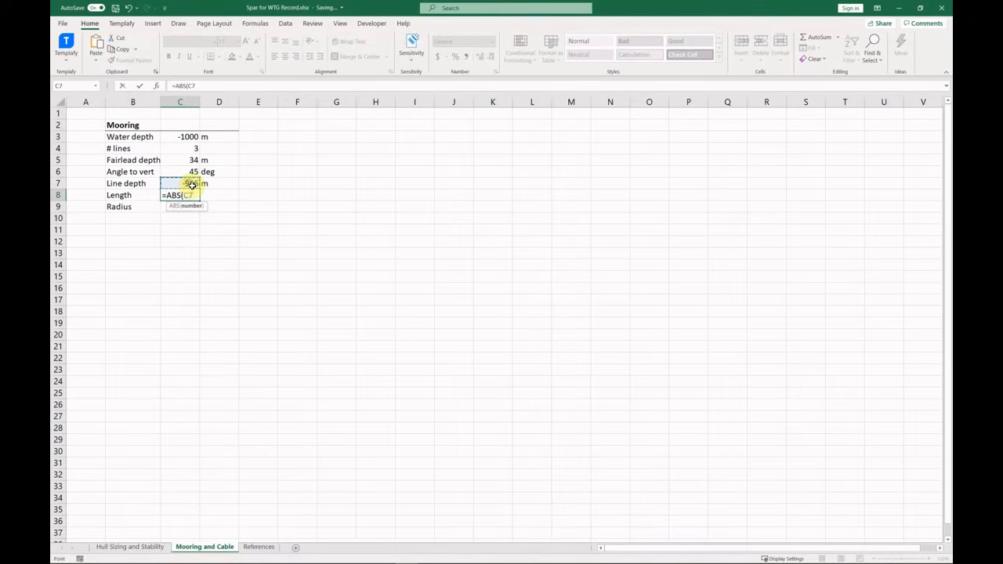
{"action": "type", "text": "/COS(RADIANS("}
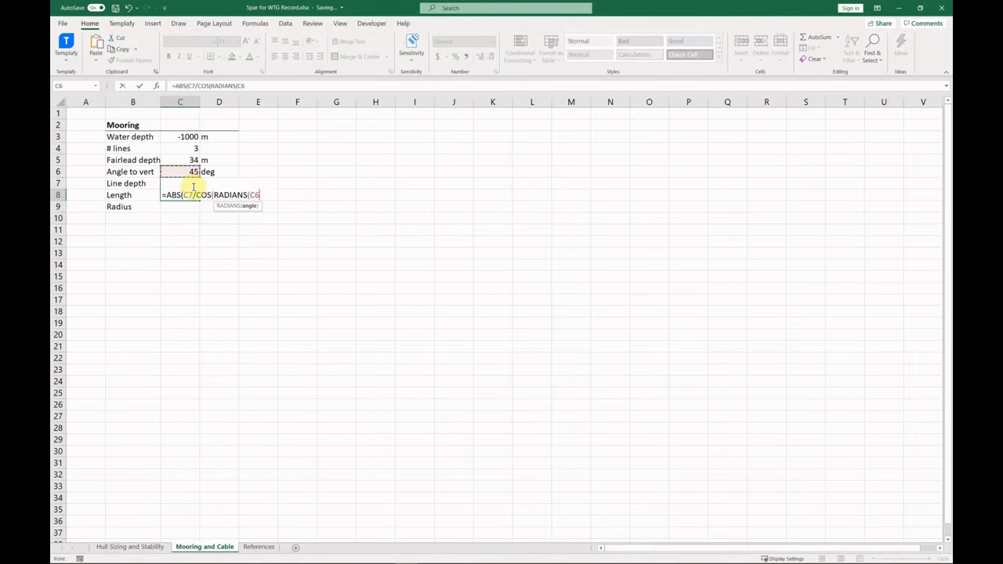
{"action": "key", "text": "Return"}
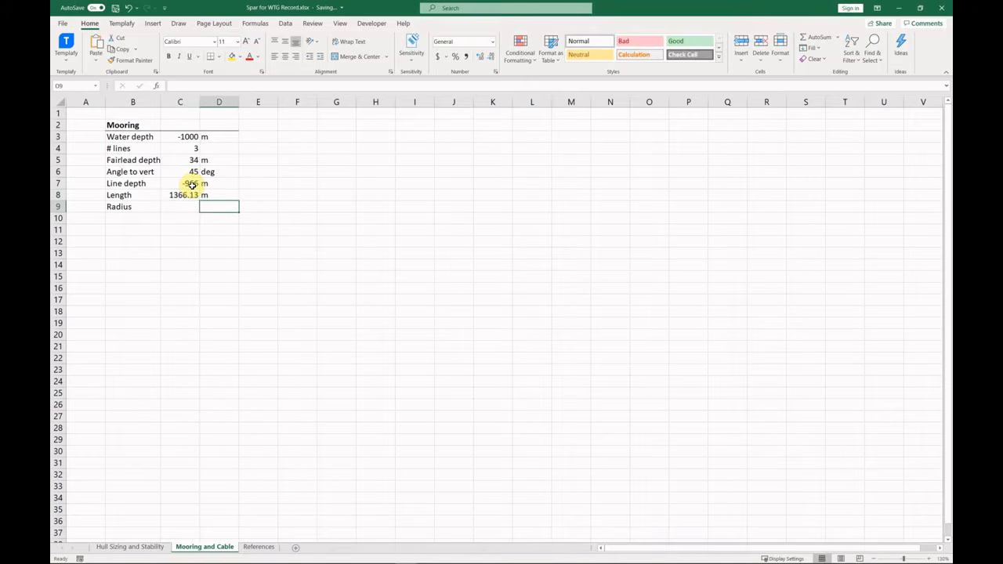
{"action": "type", "text": "="}
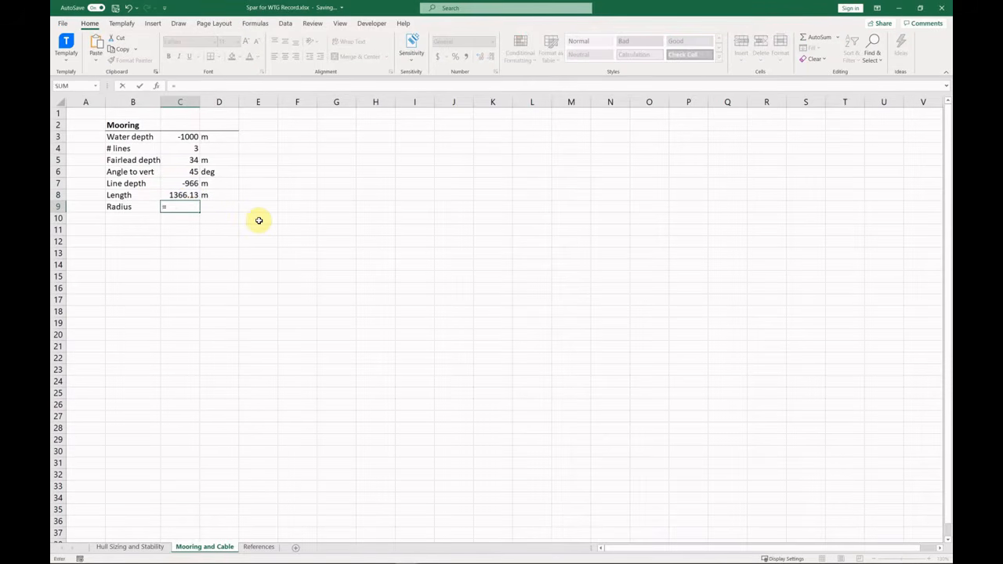
{"action": "type", "text": "C8*SIN(RADIANS(C6))"}
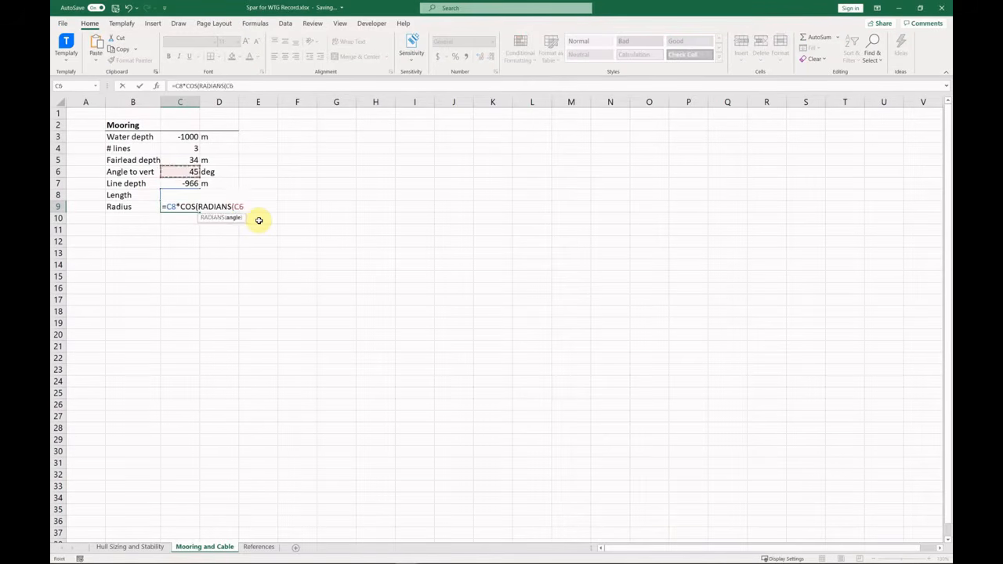
{"action": "key", "text": "Return"}
{"action": "key", "text": "Right"}
Add a bold 'Chain and Polyesther' heading with 'Chain Length top' and 'Chain Length bot' labels, widening column B.
{"action": "left_click", "coordinate": [145, 228]}
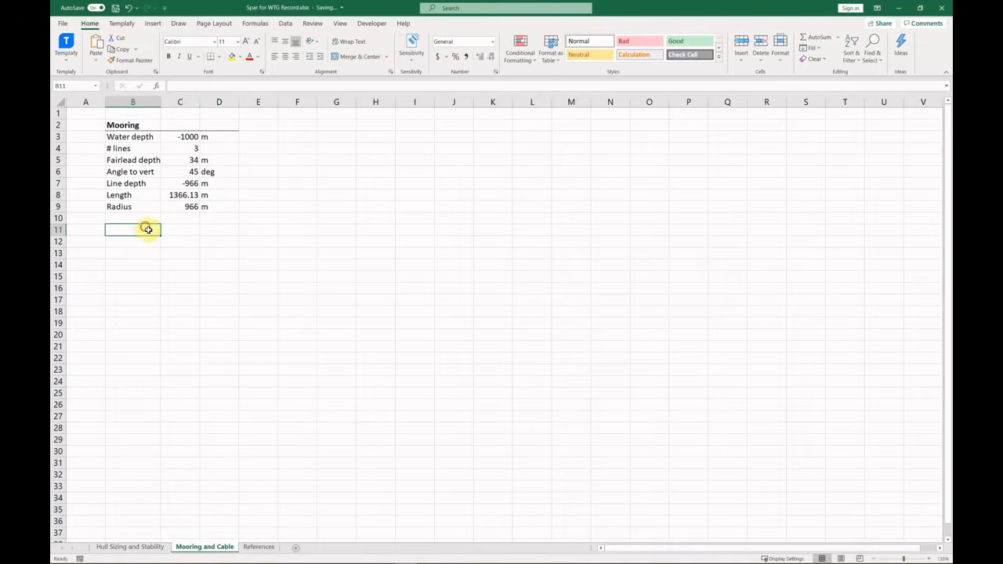
{"action": "type", "text": "Chain and Poly"}
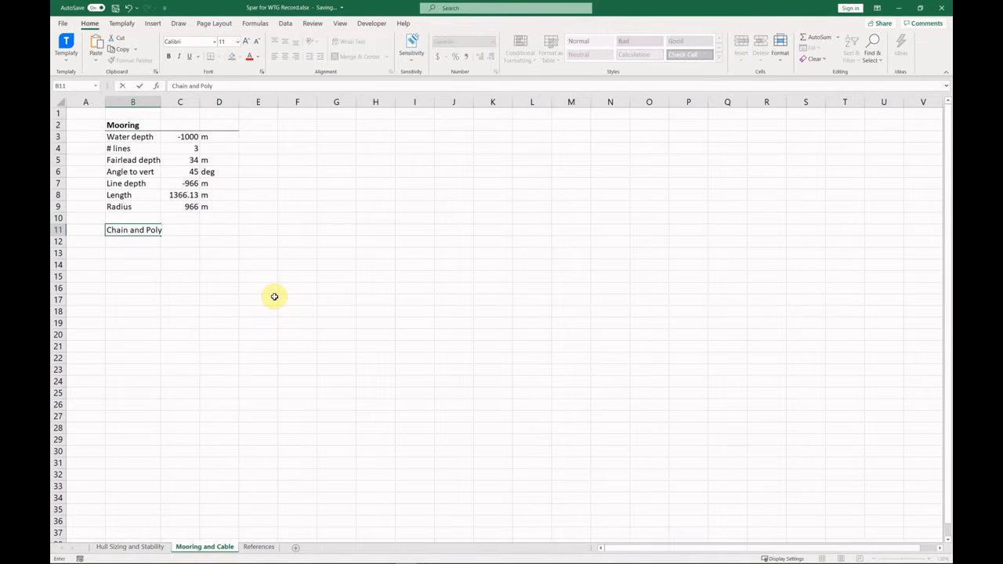
{"action": "type", "text": "esther"}
{"action": "key", "text": "Return"}
{"action": "type", "text": "Chain Le"}
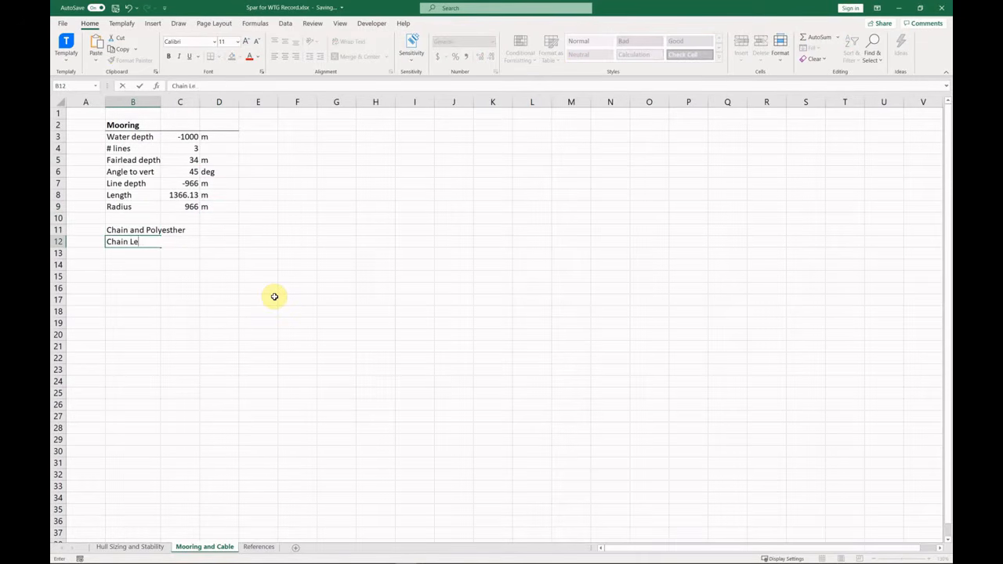
{"action": "type", "text": "ngth top"}
{"action": "key", "text": "Return"}
{"action": "type", "text": "Chain Length bot"}
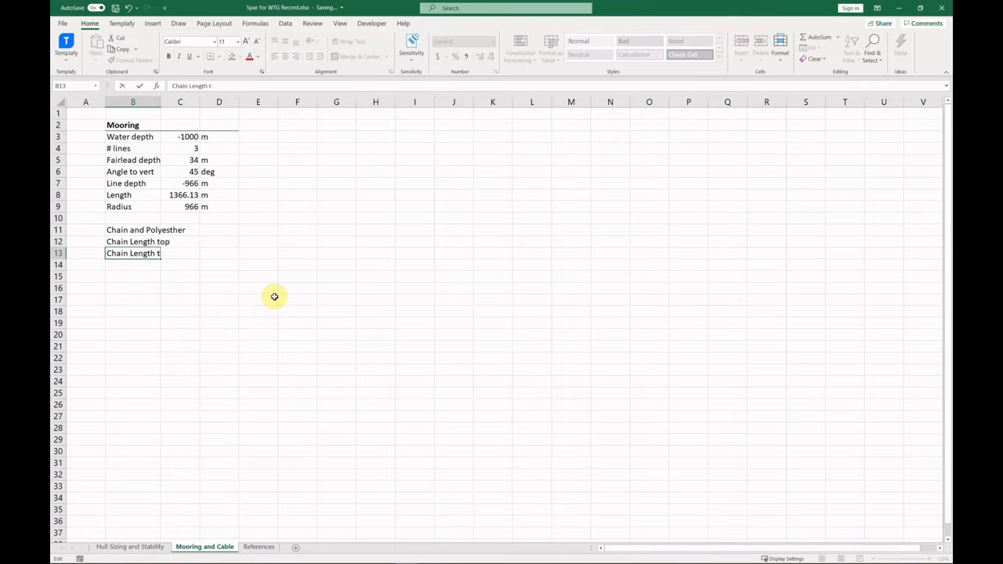
{"action": "left_click_drag", "start_coordinate": [161, 102], "coordinate": [175, 103]}
{"action": "left_click_drag", "start_coordinate": [153, 231], "coordinate": [230, 231]}
{"action": "key", "text": "ctrl+b"}
{"action": "left_click", "coordinate": [210, 57]}
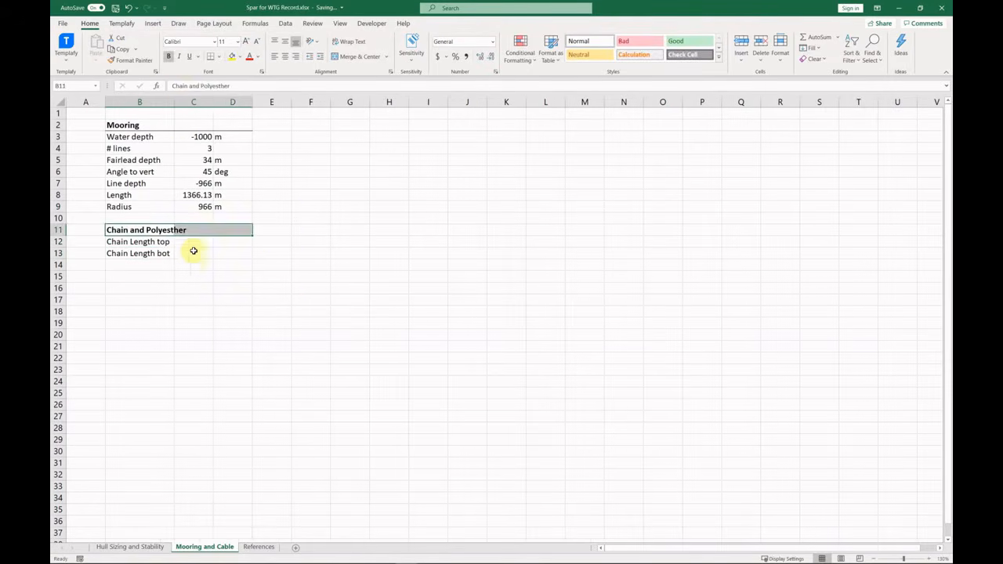
Enter 50 for both chain lengths with an 'm' unit.
{"action": "left_click", "coordinate": [193, 243]}
{"action": "type", "text": "50"}
{"action": "key", "text": "Return"}
{"action": "type", "text": "50"}
{"action": "left_click", "coordinate": [245, 245]}
{"action": "type", "text": "m"}
{"action": "key", "text": "Return"}
{"action": "type", "text": "m"}
{"action": "key", "text": "Return"}
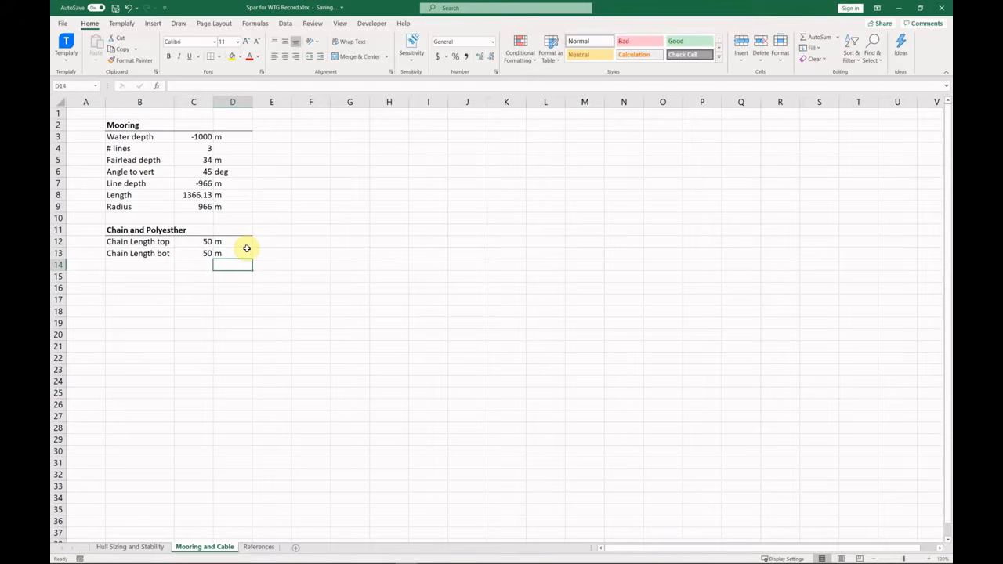
Add a 'Poly L' row computing total length minus chain length (C13), in metres.
{"action": "left_click", "coordinate": [161, 266]}
{"action": "type", "text": "Poly L"}
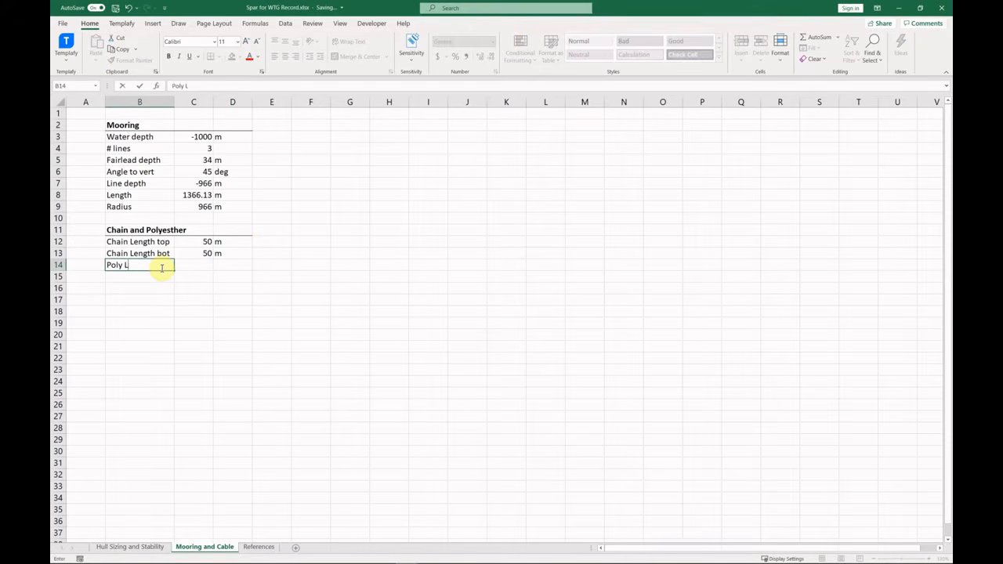
{"action": "key", "text": "Tab"}
{"action": "type", "text": "="}
{"action": "key", "text": "Up"}
{"action": "key", "text": "Up"}
{"action": "key", "text": "Up"}
{"action": "key", "text": "Up"}
{"action": "key", "text": "Up"}
{"action": "key", "text": "Up"}
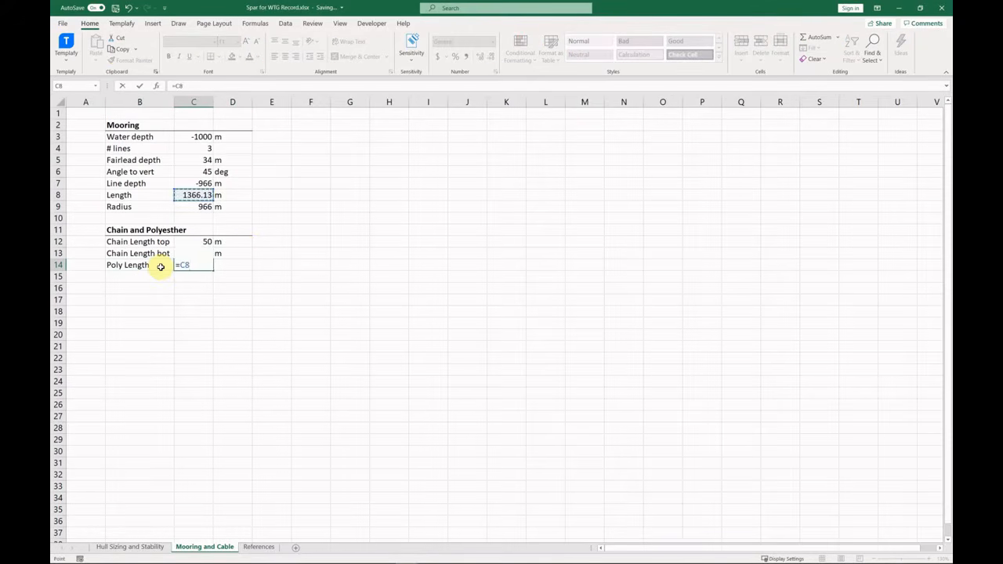
{"action": "type", "text": "-c13"}
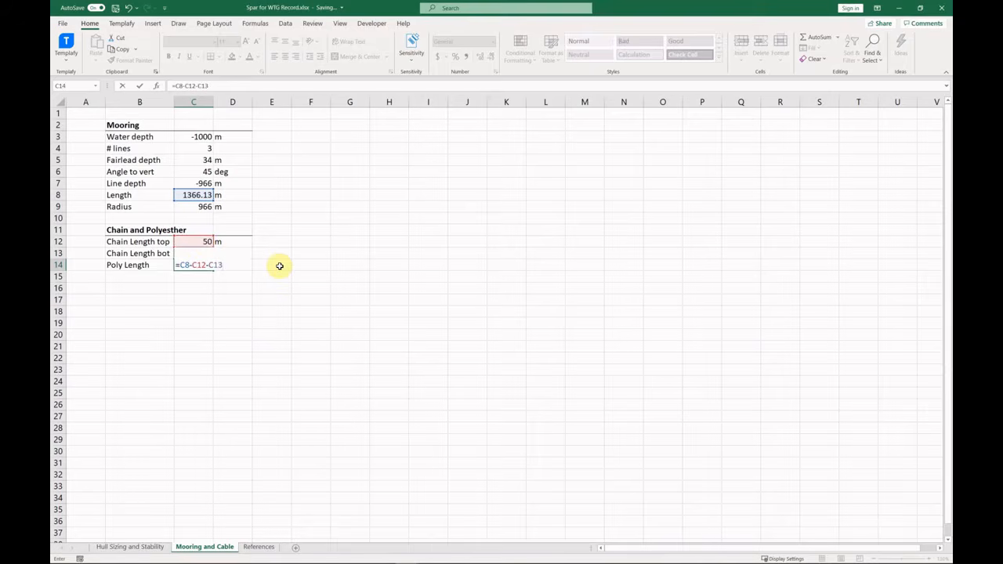
{"action": "key", "text": "Return"}
{"action": "left_click", "coordinate": [245, 268]}
{"action": "type", "text": "m"}
{"action": "key", "text": "Return"}
Add a 'Tension factor' row with value 0.15.
{"action": "left_click", "coordinate": [125, 277]}
{"action": "type", "text": "Tension factor"}
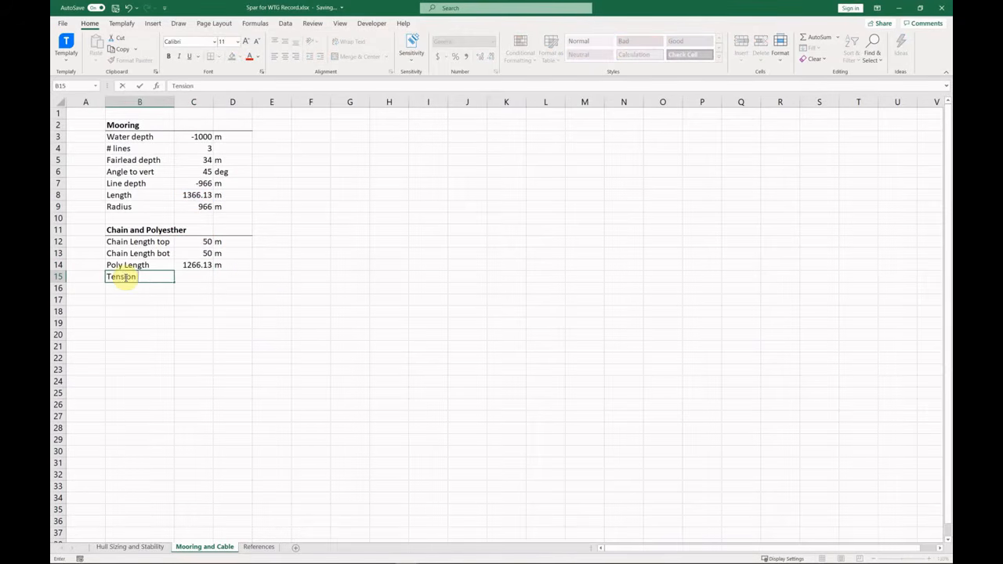
{"action": "key", "text": "Tab"}
{"action": "type", "text": "0.15"}
{"action": "key", "text": "Return"}
{"action": "left_click_drag", "start_coordinate": [145, 277], "coordinate": [208, 279]}
Title a new table 'Cable and Mooring Properties' with headers Type, 'DN, in' and 'De, m'.
{"action": "left_click", "coordinate": [315, 129]}
{"action": "type", "text": "Cable amd"}
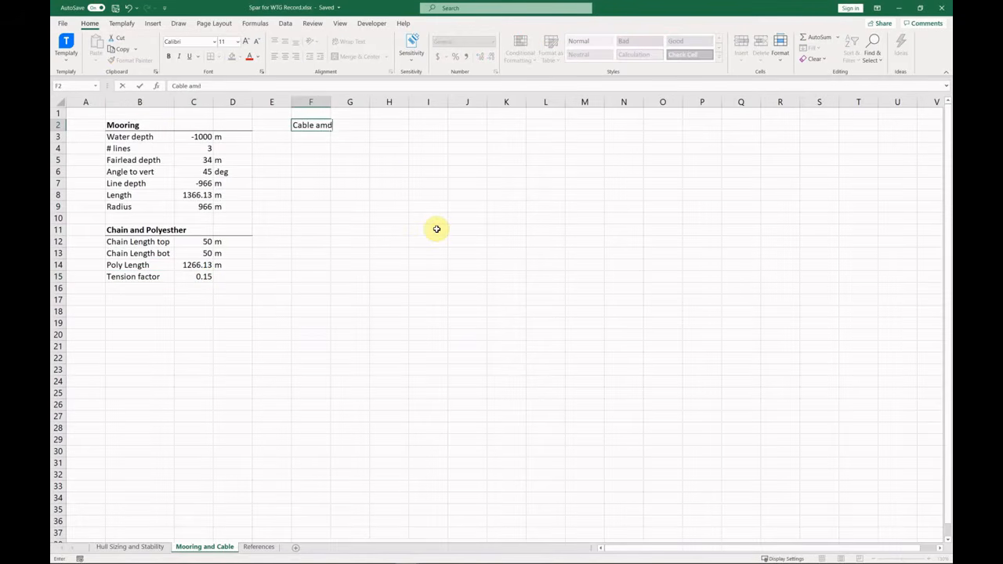
{"action": "type", "text": " Mooring Properties"}
{"action": "key", "text": "Return"}
{"action": "type", "text": "Type"}
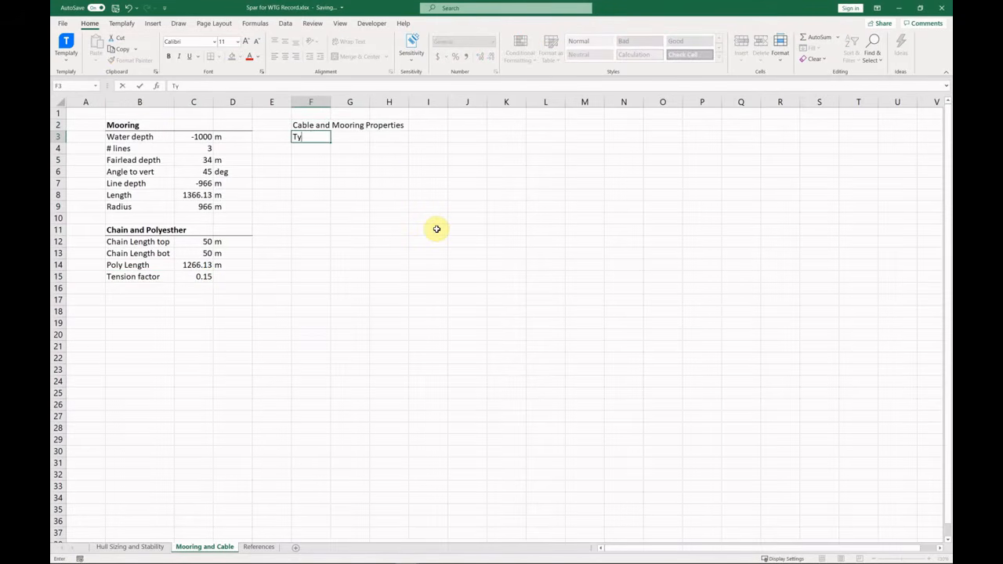
{"action": "key", "text": "Tab"}
{"action": "type", "text": "DN, in"}
{"action": "key", "text": "Tab"}
{"action": "type", "text": "De"}
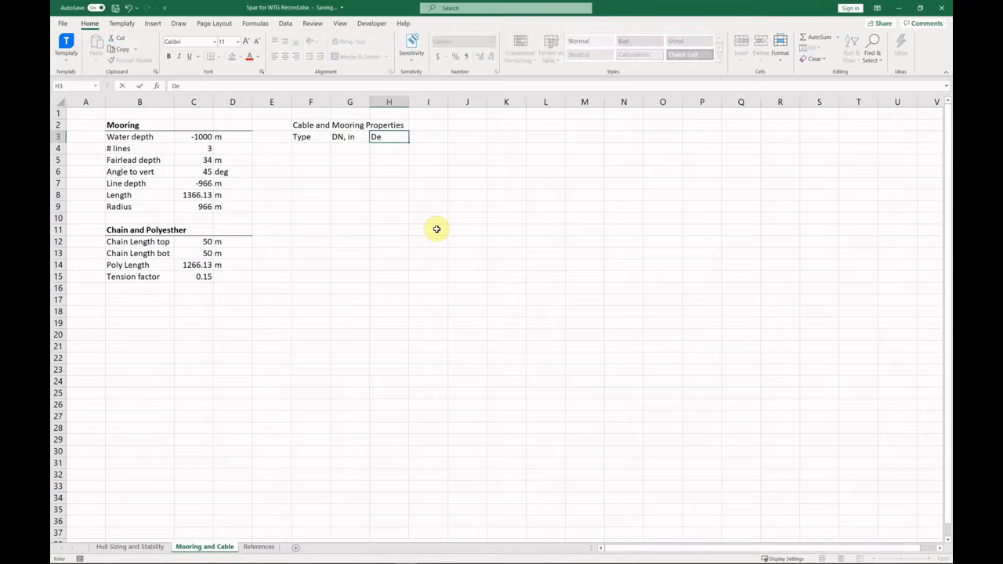
{"action": "type", "text": ", m"}
{"action": "key", "text": "Return"}
Add a Chain row at 4.7 in, converted to metres with =0.0254*G4.
{"action": "type", "text": "Chain"}
{"action": "key", "text": "Tab"}
{"action": "type", "text": "4.7"}
{"action": "key", "text": "Tab"}
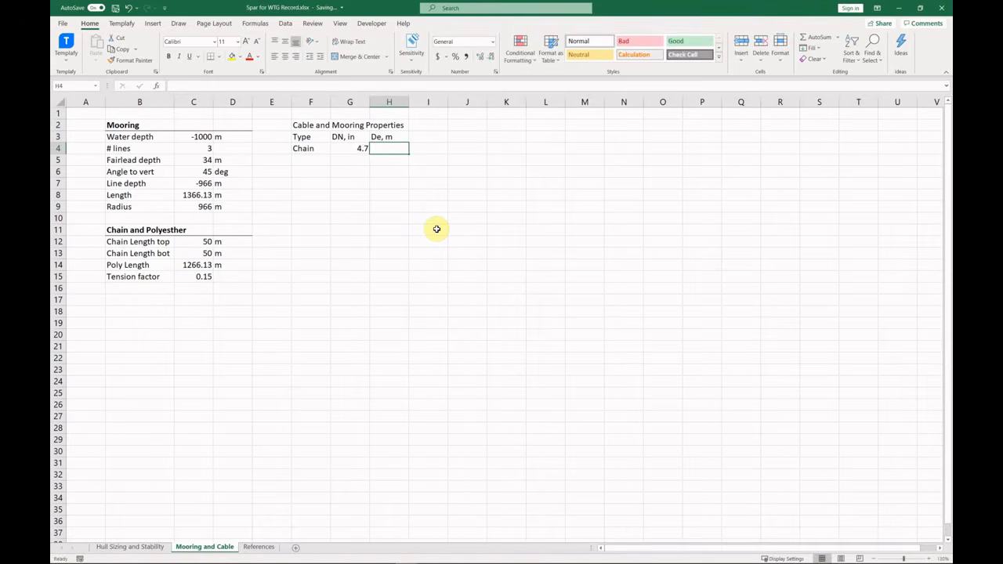
{"action": "type", "text": "=.0254*"}
{"action": "key", "text": "Left"}
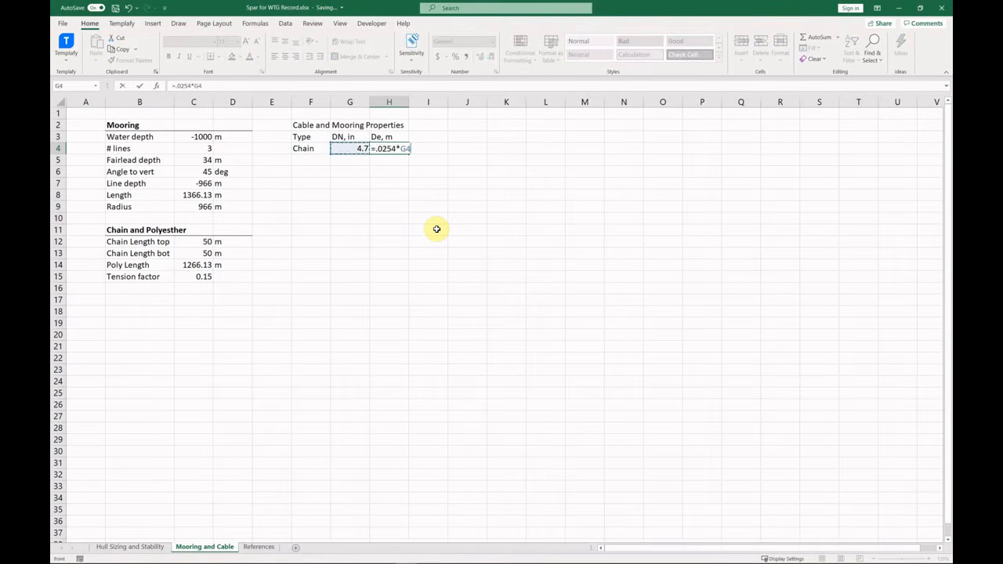
{"action": "key", "text": "Return"}
{"action": "key", "text": "Left"}
{"action": "key", "text": "Left"}
Add a Polyesther row at 8.4 in and copy the metre conversion down to it.
{"action": "type", "text": "Polyesther"}
{"action": "key", "text": "Tab"}
{"action": "type", "text": "8.4"}
{"action": "key", "text": "Tab"}
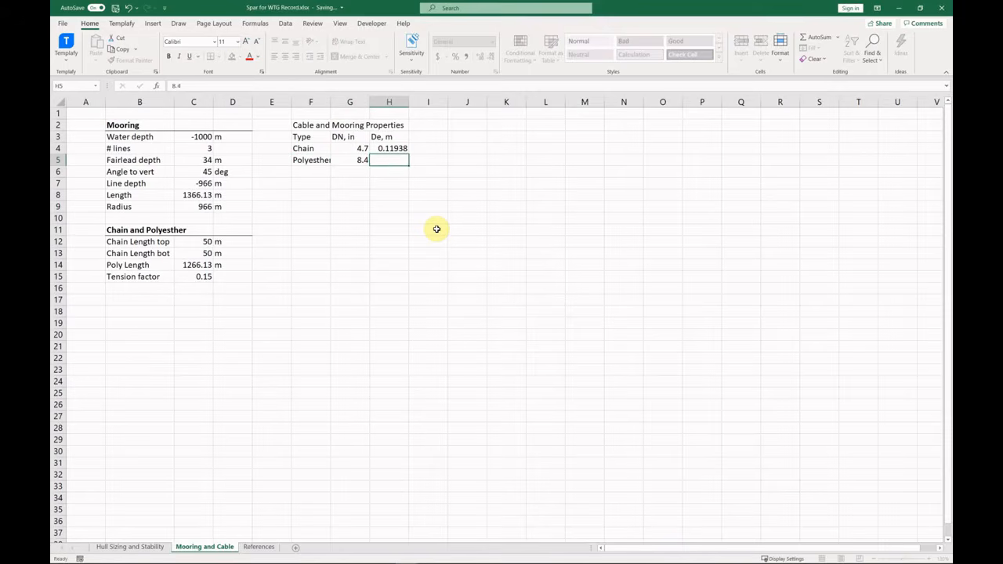
{"action": "key", "text": "Up"}
{"action": "left_click_drag", "start_coordinate": [408, 154], "coordinate": [411, 166]}
{"action": "key", "text": "Down"}
{"action": "key", "text": "Down"}
Add a Power cable row at 4 in and copy the conversion formula down.
{"action": "key", "text": "Left"}
{"action": "key", "text": "Left"}
{"action": "type", "text": "Power cable"}
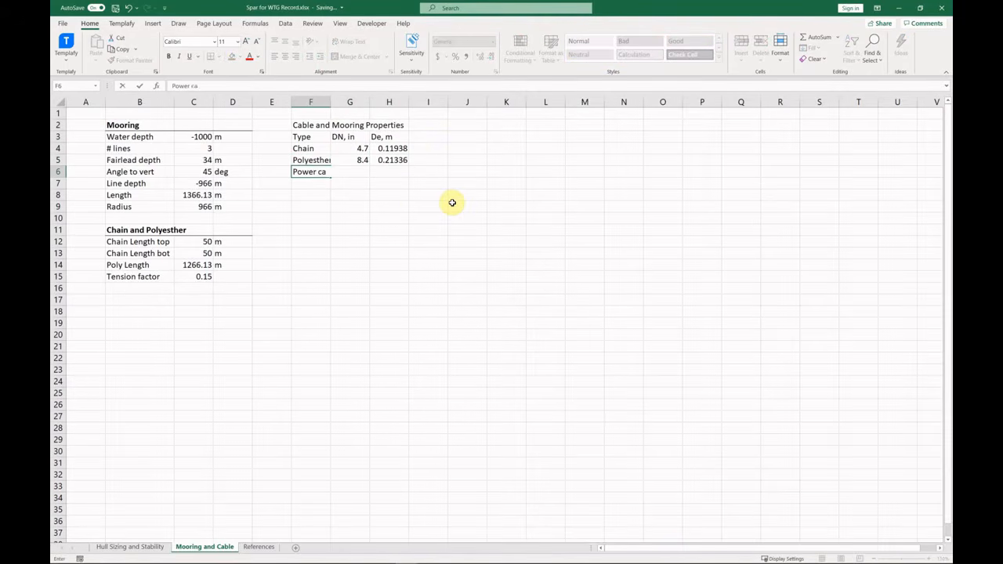
{"action": "key", "text": "Tab"}
{"action": "type", "text": "4"}
{"action": "key", "text": "Tab"}
{"action": "key", "text": "Up"}
{"action": "mouse_move", "coordinate": [411, 167]}
{"action": "left_mouse_down"}
{"action": "mouse_move", "coordinate": [433, 177]}
{"action": "mouse_move", "coordinate": [401, 161]}
{"action": "left_mouse_up"}
Show fewer decimal places for the metre diameters.
{"action": "left_click", "coordinate": [484, 56]}
{"action": "left_click", "coordinate": [484, 57]}
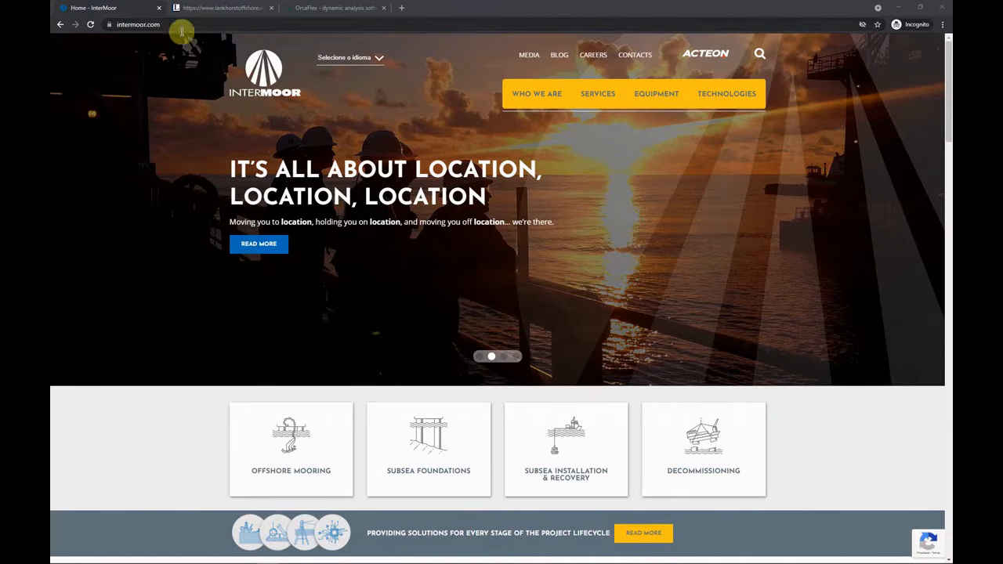
{"action": "scroll", "coordinate": [574, 314], "scroll_direction": "down", "scroll_amount": 3}
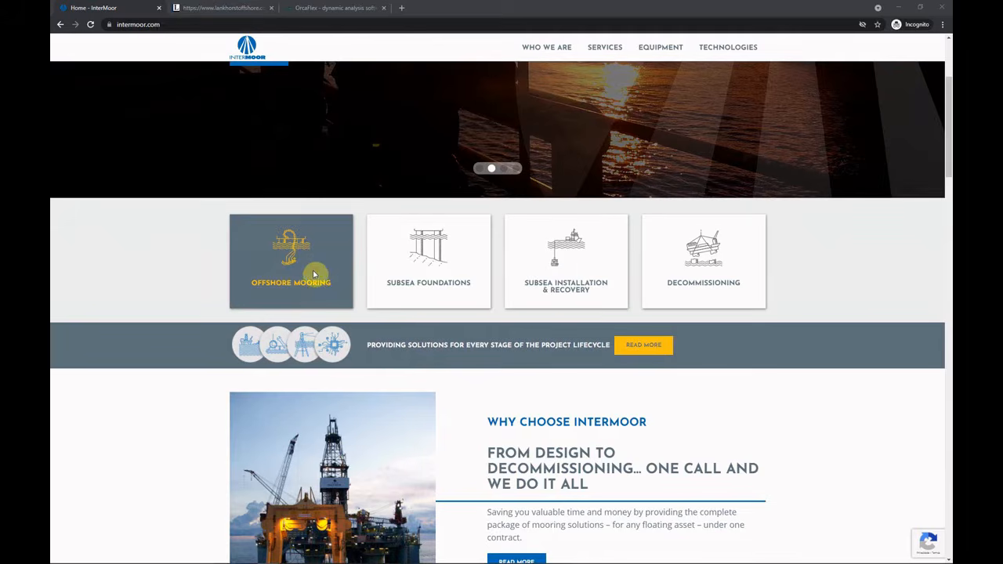
{"action": "scroll", "coordinate": [470, 350], "scroll_direction": "down", "scroll_amount": 15}
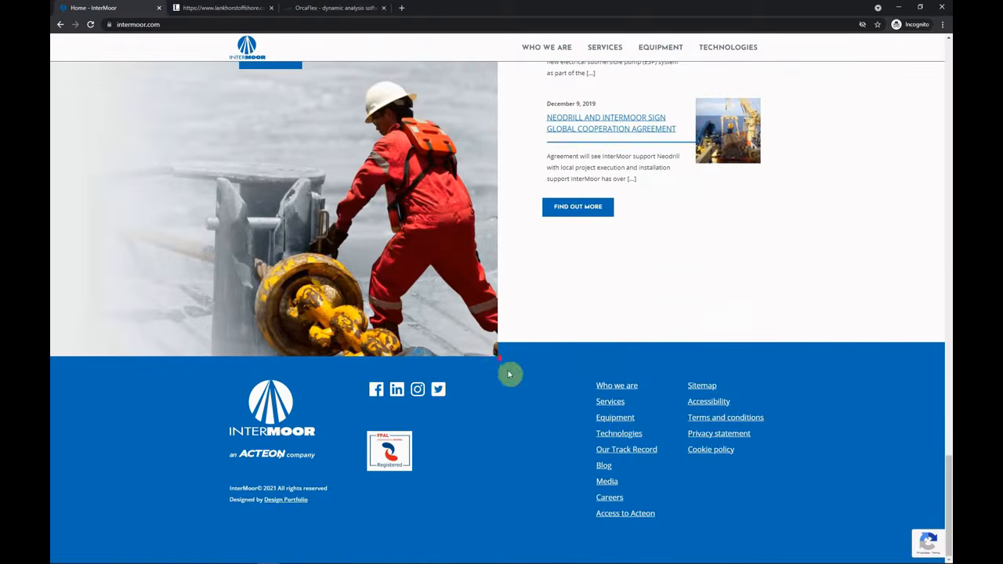
On InterMoor's equipment catalogue, go to Chain and open the Mooring Chain Specification PDF.
{"action": "left_click", "coordinate": [619, 419]}
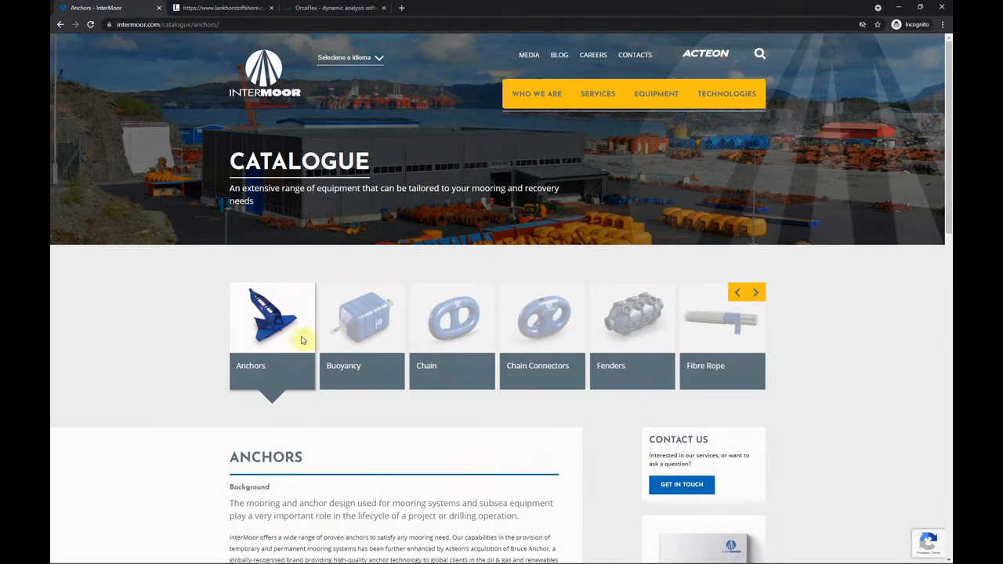
{"action": "left_click", "coordinate": [447, 333]}
{"action": "scroll", "coordinate": [320, 400], "scroll_direction": "down", "scroll_amount": 3}
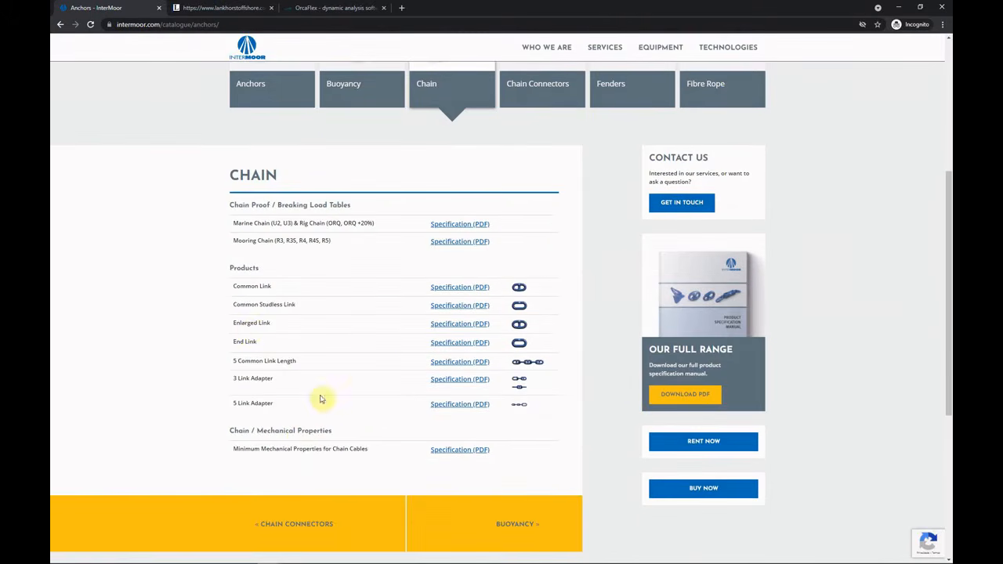
{"action": "left_click_drag", "start_coordinate": [245, 223], "coordinate": [294, 223]}
{"action": "left_click_drag", "start_coordinate": [267, 242], "coordinate": [332, 241]}
{"action": "double_click", "coordinate": [302, 242]}
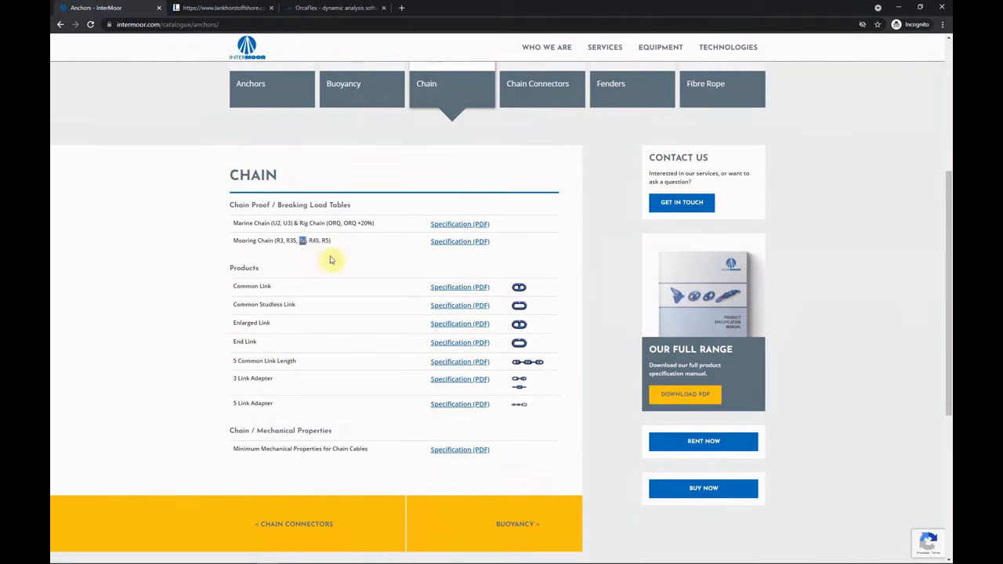
{"action": "left_click", "coordinate": [460, 242]}
Zoom into the mooring chain PDF and read the R3S break load column.
{"action": "left_click", "coordinate": [520, 48]}
{"action": "left_click", "coordinate": [520, 47]}
{"action": "left_click", "coordinate": [521, 48]}
{"action": "scroll", "coordinate": [525, 227], "scroll_direction": "down", "scroll_amount": 3}
{"action": "scroll", "coordinate": [518, 211], "scroll_direction": "up", "scroll_amount": 3}
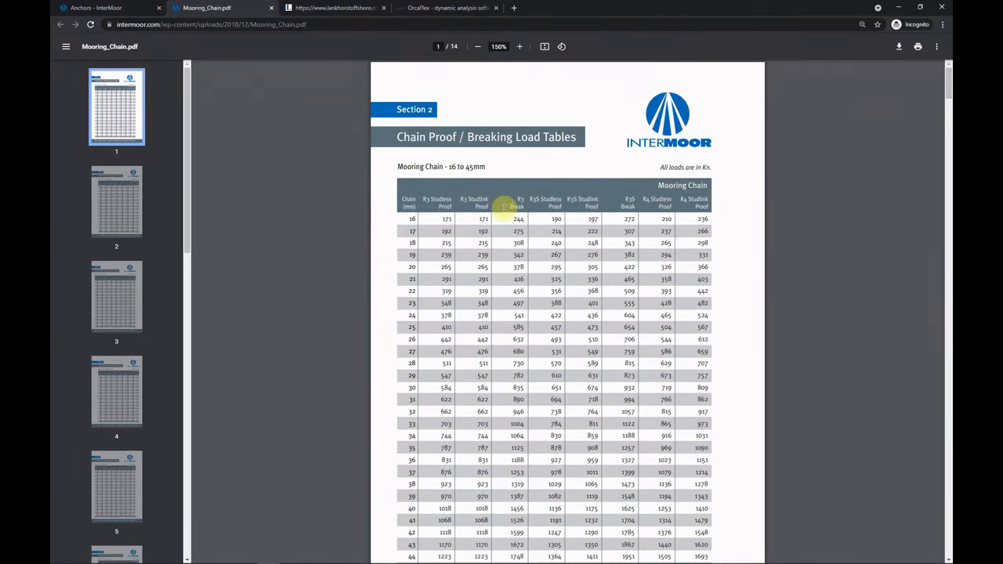
{"action": "double_click", "coordinate": [623, 205]}
{"action": "scroll", "coordinate": [431, 236], "scroll_direction": "down", "scroll_amount": 20}
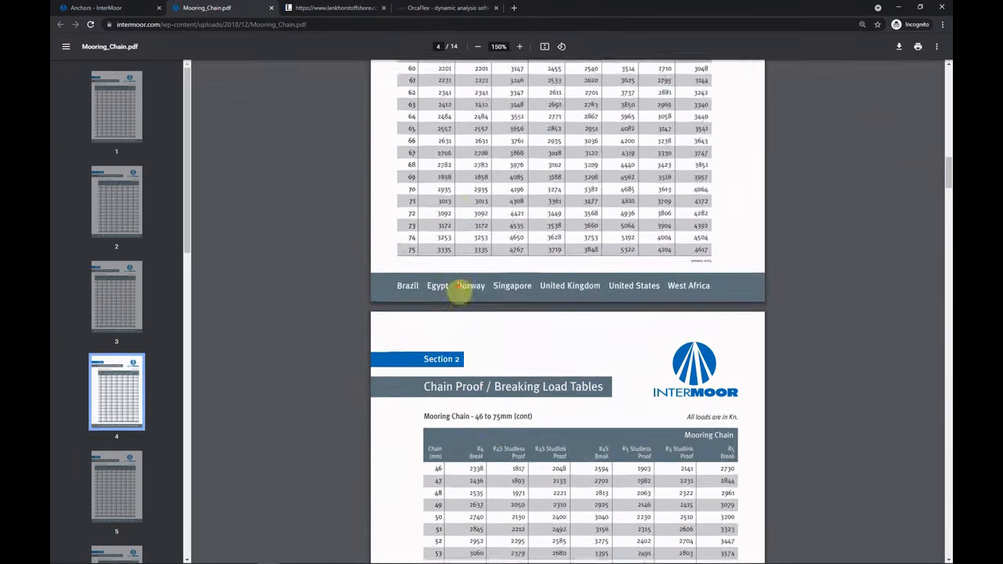
{"action": "scroll", "coordinate": [421, 320], "scroll_direction": "up", "scroll_amount": 1}
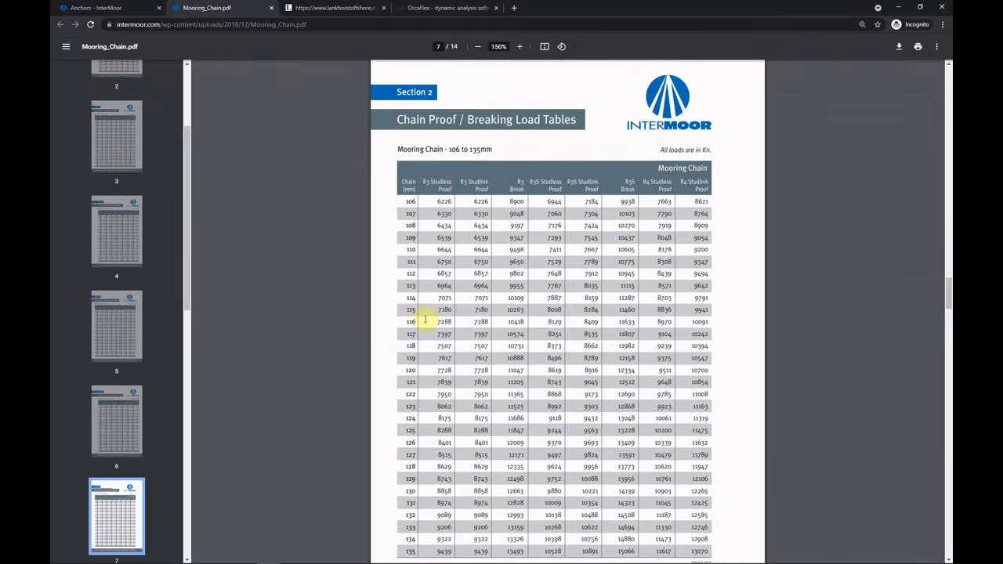
{"action": "scroll", "coordinate": [443, 376], "scroll_direction": "down", "scroll_amount": 2}
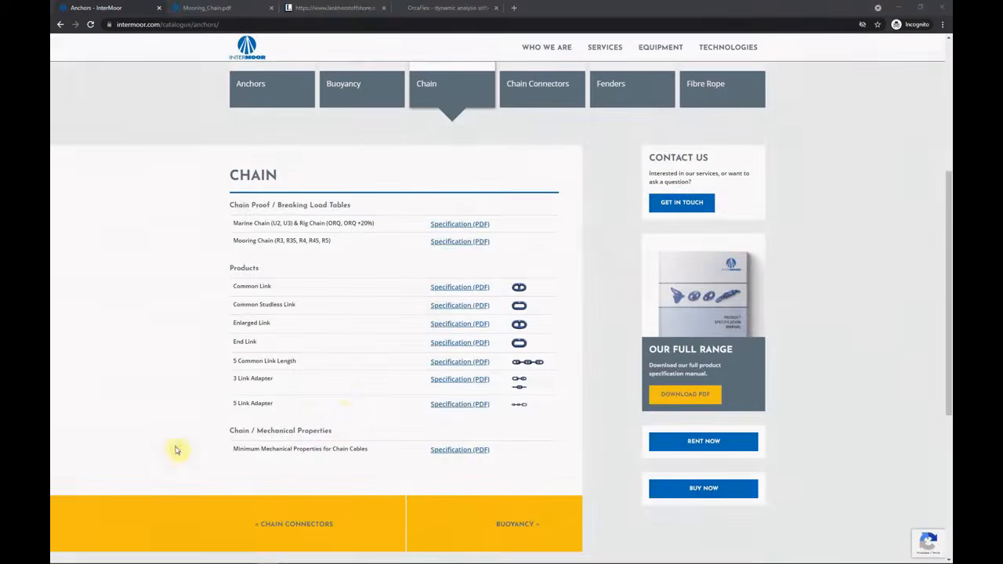
{"action": "scroll", "coordinate": [398, 291], "scroll_direction": "up", "scroll_amount": 3}
Open the Fibre Rope Specification PDF, zoom in, and read its total weight and strength tables.
{"action": "left_click", "coordinate": [725, 250]}
{"action": "scroll", "coordinate": [398, 273], "scroll_direction": "down", "scroll_amount": 1}
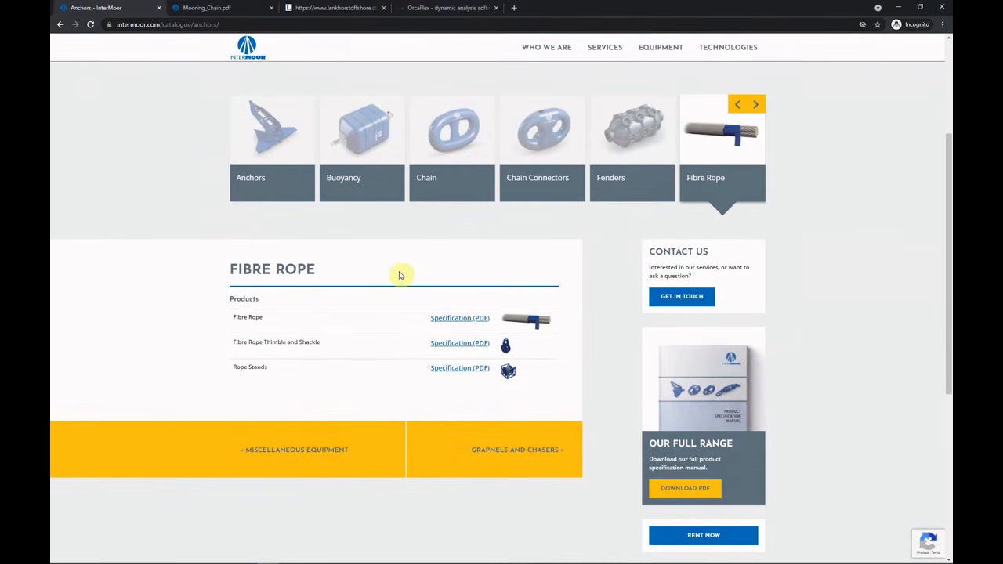
{"action": "left_click", "coordinate": [432, 322]}
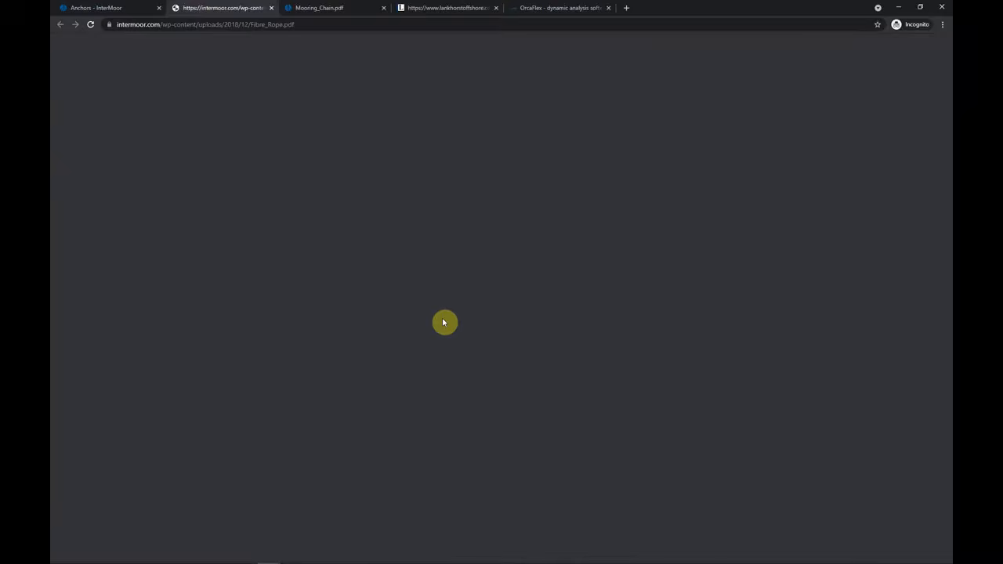
{"action": "left_click", "coordinate": [524, 47]}
{"action": "left_click", "coordinate": [525, 51]}
{"action": "scroll", "coordinate": [514, 186], "scroll_direction": "down", "scroll_amount": 3}
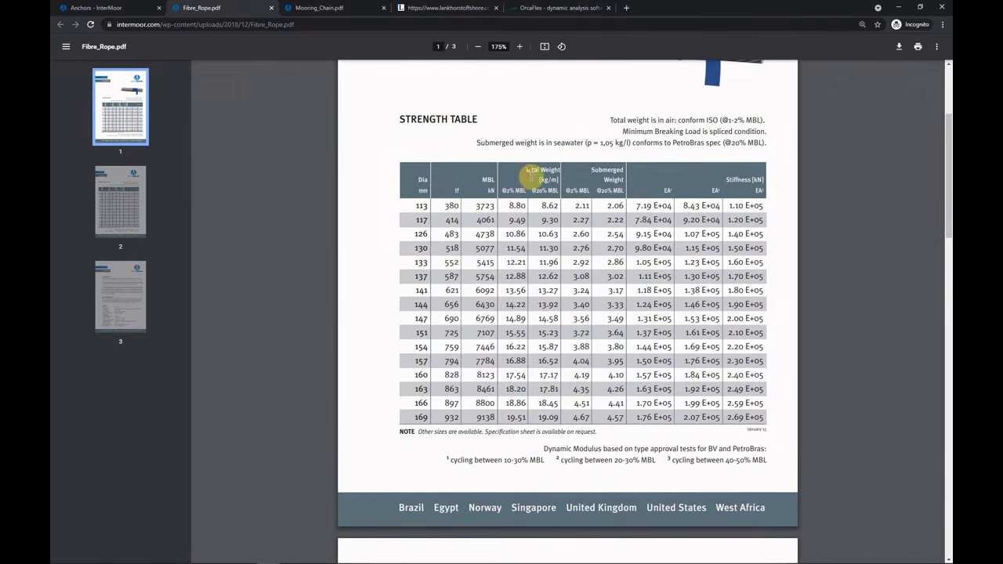
{"action": "left_click_drag", "start_coordinate": [530, 177], "coordinate": [556, 176]}
{"action": "left_click", "coordinate": [519, 201]}
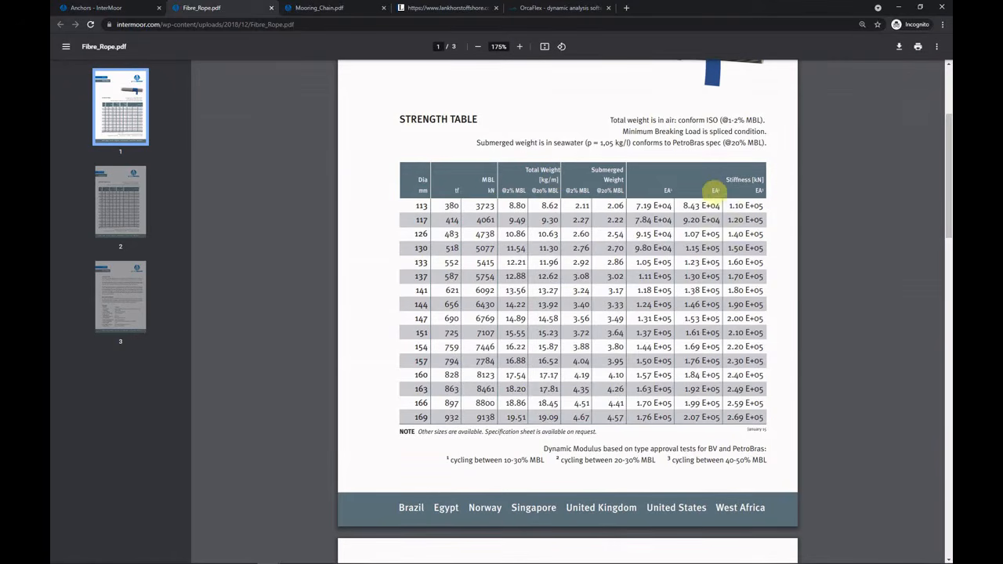
{"action": "scroll", "coordinate": [426, 261], "scroll_direction": "down", "scroll_amount": 7}
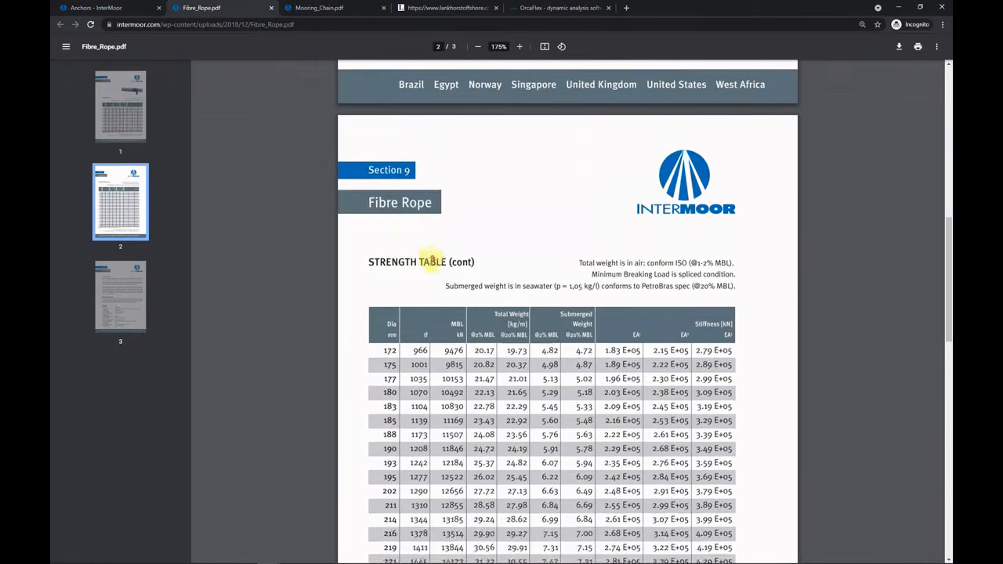
{"action": "scroll", "coordinate": [428, 256], "scroll_direction": "up", "scroll_amount": 5}
{"action": "scroll", "coordinate": [428, 255], "scroll_direction": "down", "scroll_amount": 10}
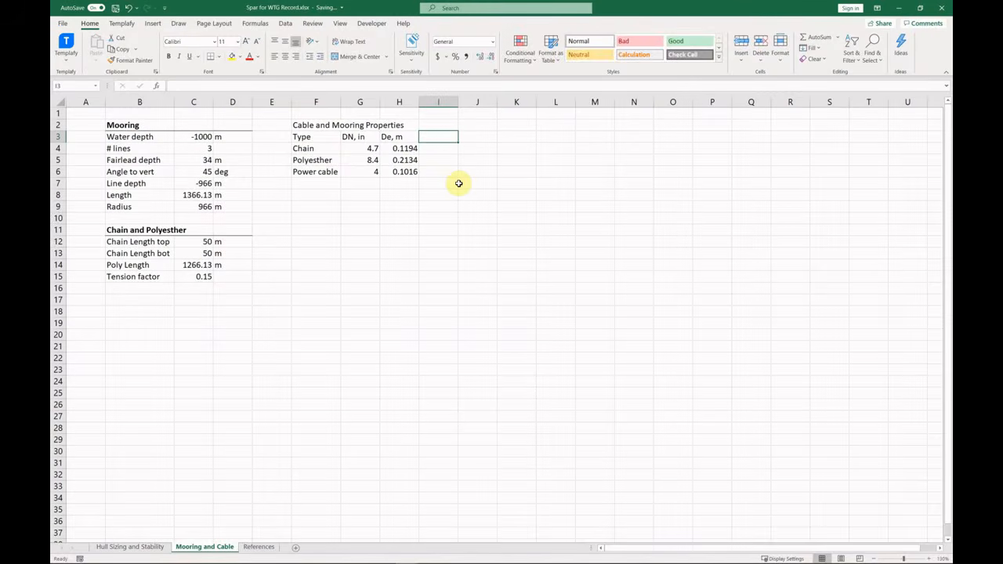
Add a Deqv column with =2*H4 for chain and =.75*H5 for polyester.
{"action": "type", "text": "Deq"}
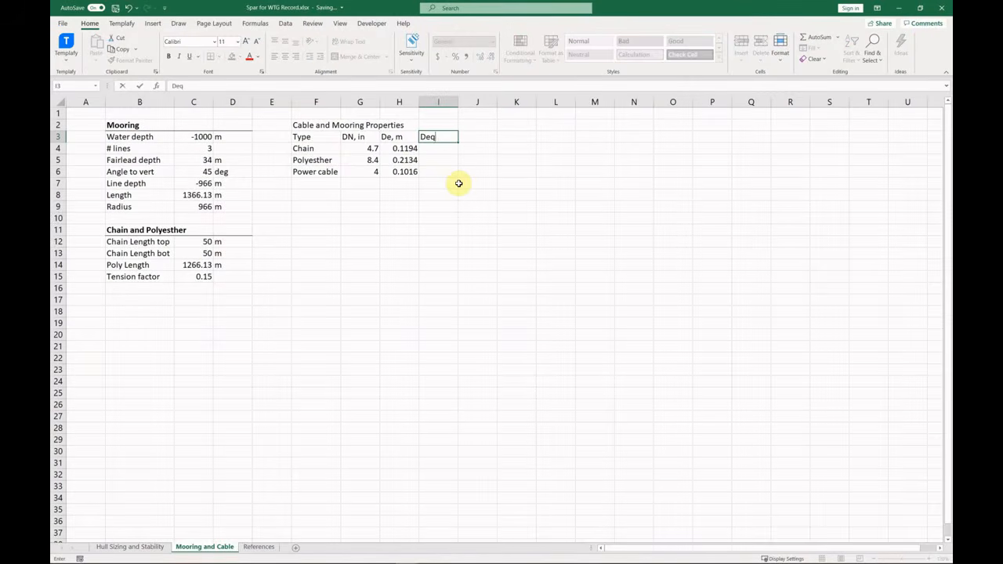
{"action": "type", "text": "v"}
{"action": "key", "text": "Return"}
{"action": "type", "text": "=2*H4"}
{"action": "key", "text": "Return"}
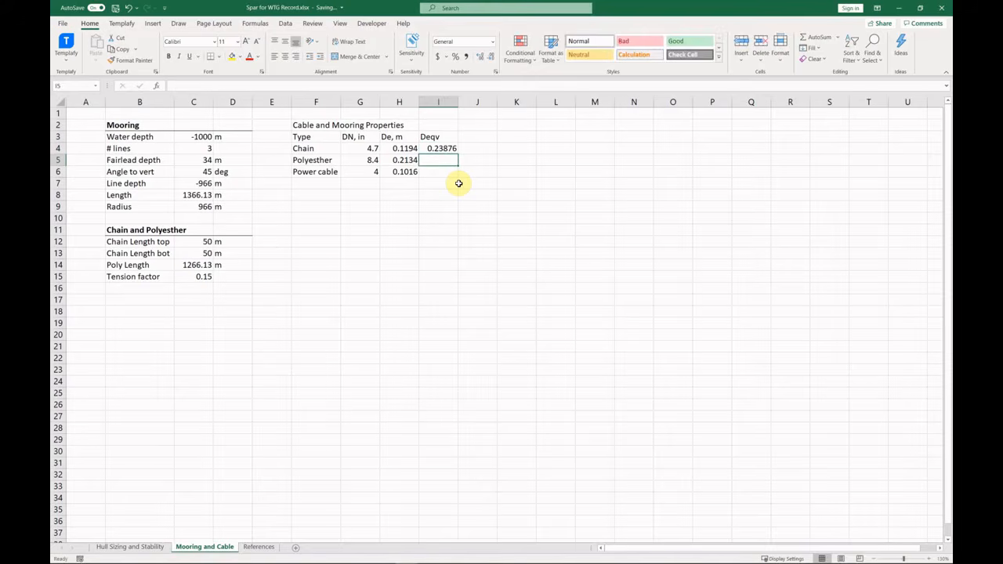
{"action": "type", "text": "=.75*H5"}
{"action": "key", "text": "Return"}
{"action": "left_click_drag", "start_coordinate": [460, 160], "coordinate": [446, 136]}
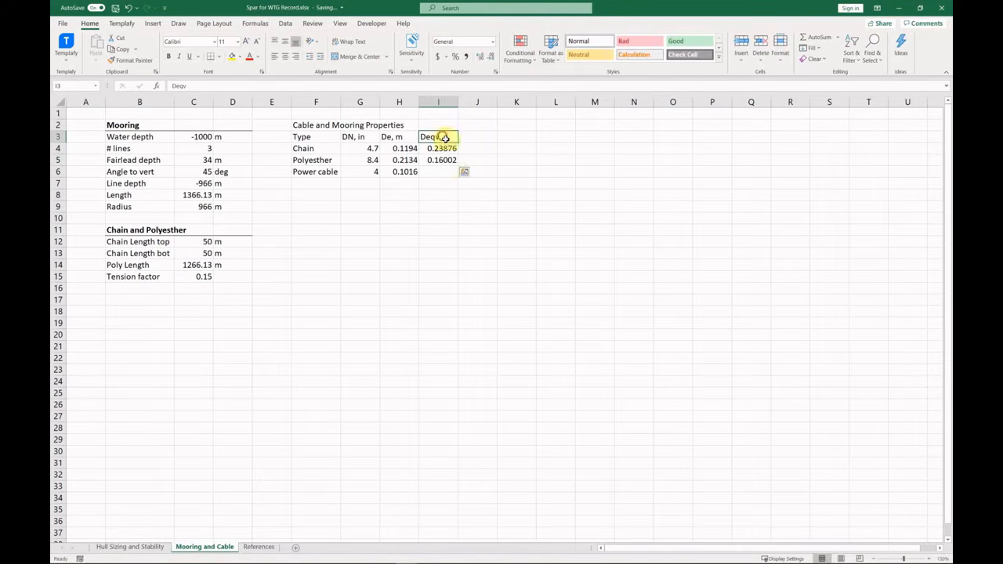
Add an A eqv column with =PI()/4*I4^2 filled down to J6.
{"action": "left_click", "coordinate": [475, 138]}
{"action": "type", "text": "A eqv"}
{"action": "key", "text": "Return"}
{"action": "type", "text": "=PI()/"}
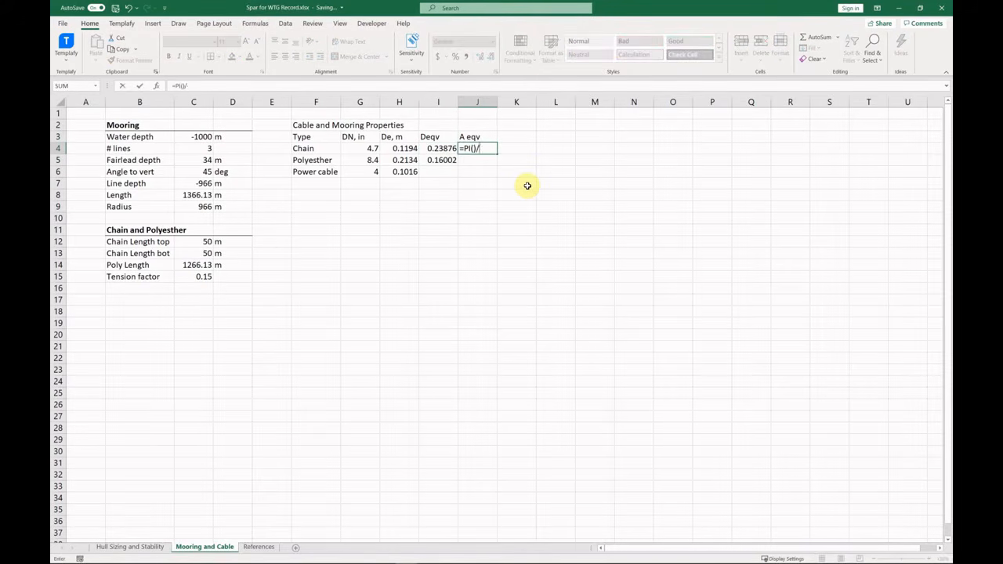
{"action": "type", "text": "4*I4^2"}
{"action": "key", "text": "ctrl+Return"}
{"action": "left_click_drag", "start_coordinate": [497, 154], "coordinate": [474, 174]}
Append units to make the headings 'A eqv, m^2' and 'Deqv, m', widening column J.
{"action": "left_click", "coordinate": [485, 138]}
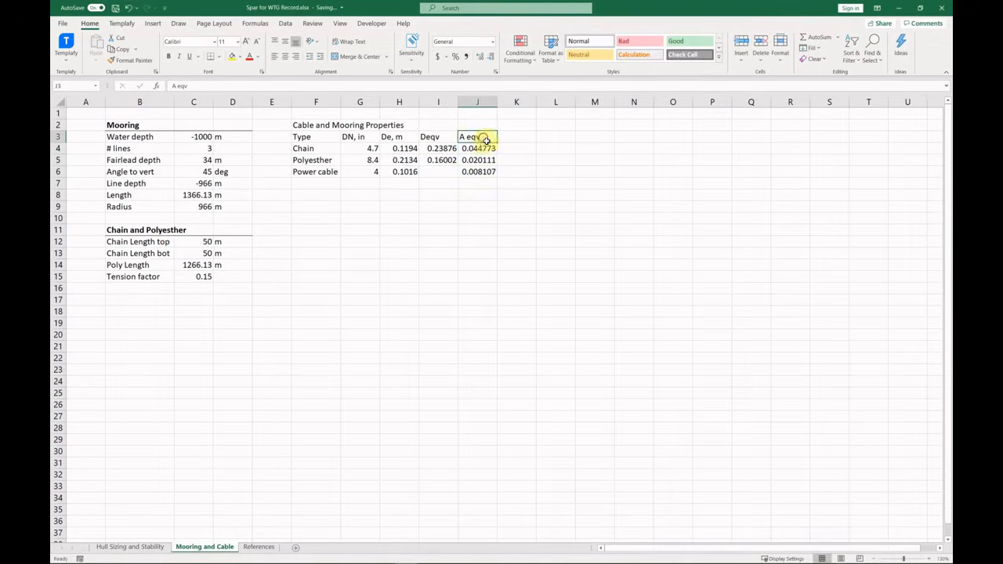
{"action": "key", "text": "F2"}
{"action": "type", "text": ", m^2"}
{"action": "key", "text": "shift+Tab"}
{"action": "key", "text": "F2"}
{"action": "type", "text": ", m"}
{"action": "key", "text": "Return"}
{"action": "left_click_drag", "start_coordinate": [497, 103], "coordinate": [503, 105]}
Type the 'Dry mass, kg' heading in K3.
{"action": "left_click", "coordinate": [522, 137]}
{"action": "type", "text": "Dry mass, kg"}
{"action": "key", "text": "Return"}
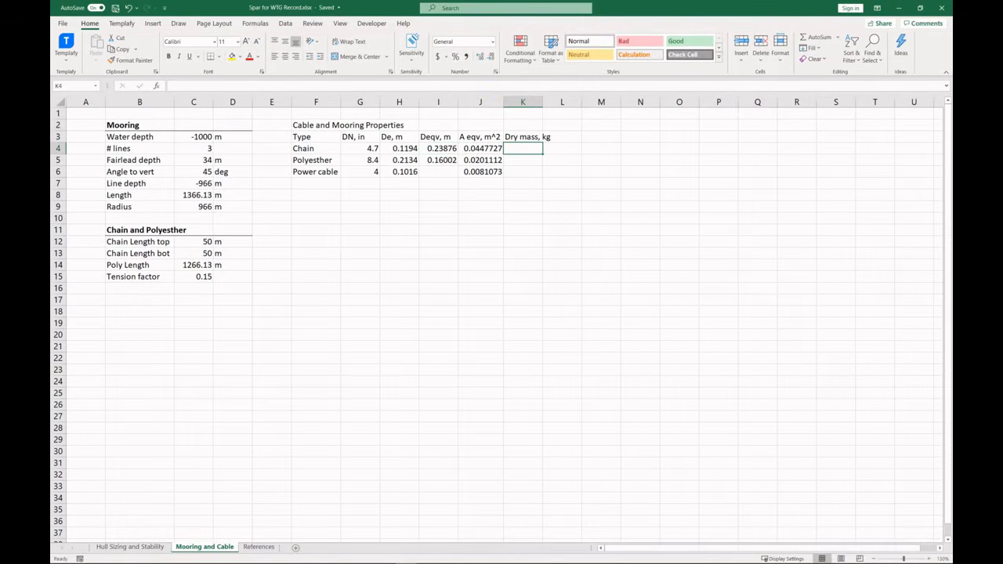
Enter dry masses 315, 44 and 150 in K4:K6 and autofit column K.
{"action": "key", "text": "alt+Tab"}
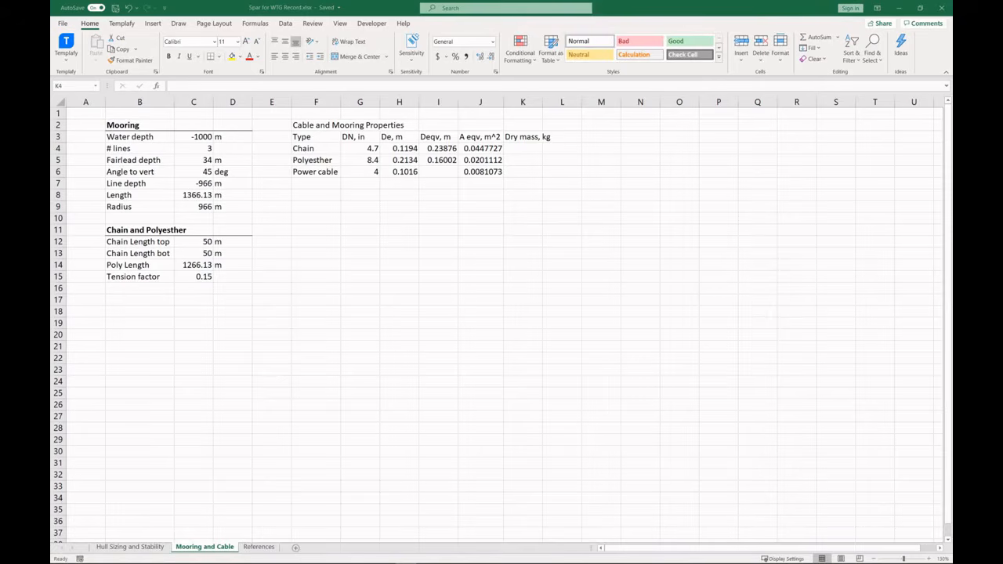
{"action": "left_click", "coordinate": [525, 150]}
{"action": "type", "text": "315"}
{"action": "key", "text": "Return"}
{"action": "key", "text": "alt+Tab"}
{"action": "left_click", "coordinate": [540, 159]}
{"action": "type", "text": "44"}
{"action": "key", "text": "Return"}
{"action": "type", "text": "150"}
{"action": "key", "text": "Return"}
{"action": "double_click", "coordinate": [543, 103]}
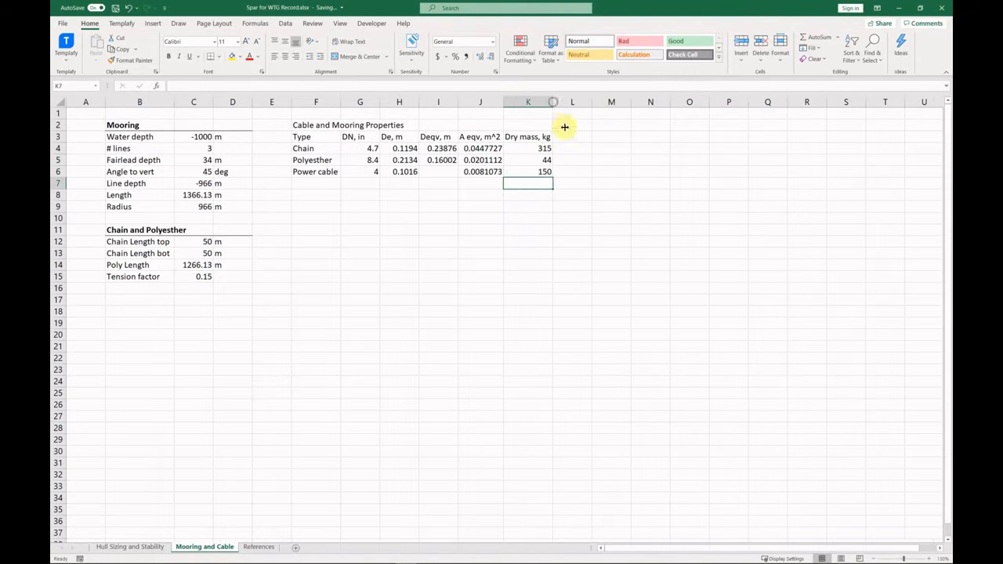
Add the column headings MBL and EA, N in L3:M3.
{"action": "left_click", "coordinate": [567, 134]}
{"action": "type", "text": "MBL, N"}
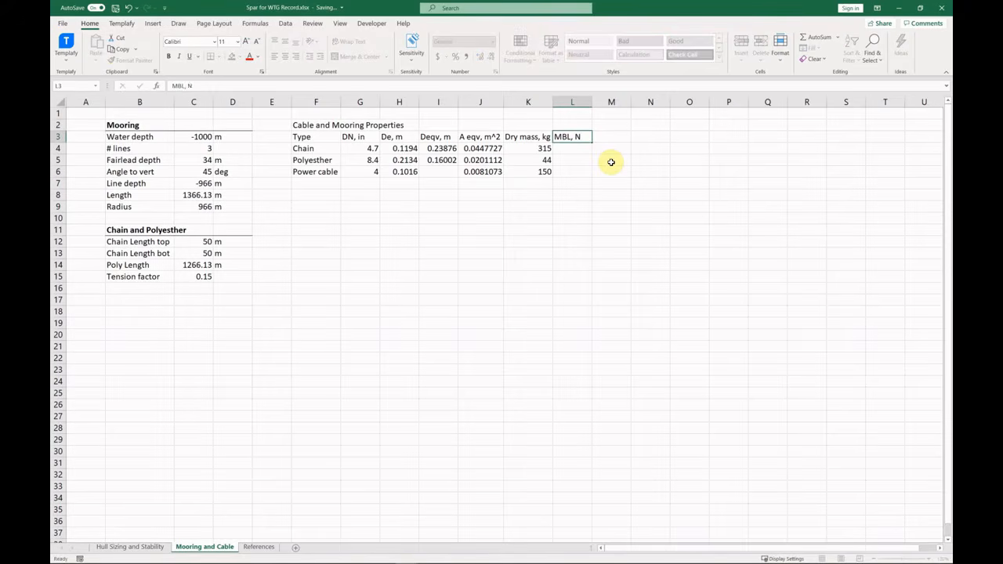
{"action": "key", "text": "Tab"}
{"action": "type", "text": "EA, N"}
{"action": "key", "text": "Return"}
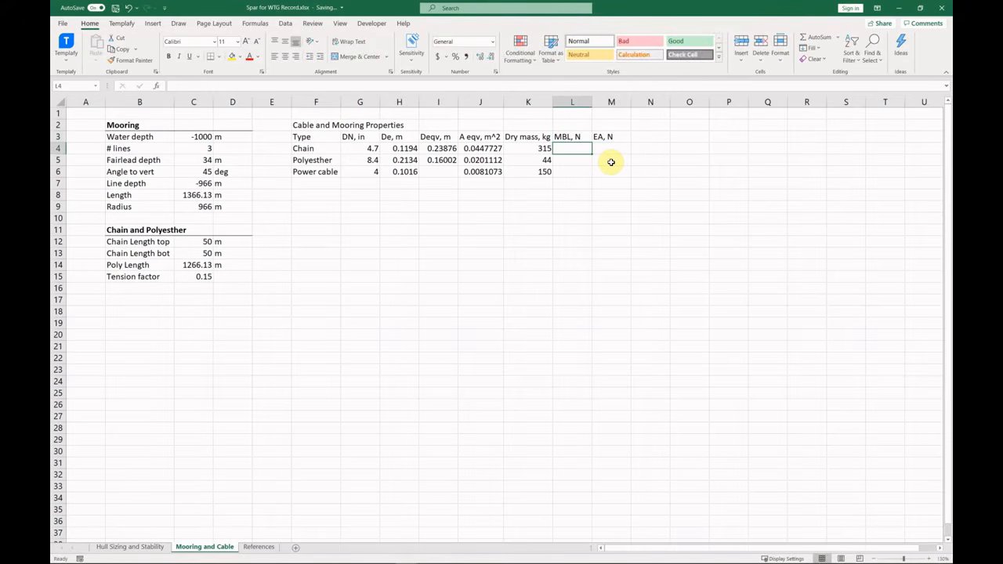
Fill the MBL column with 1.36e7, 1.32E+07 (corrected) and 5000.
{"action": "type", "text": "1.36e7"}
{"action": "key", "text": "Return"}
{"action": "type", "text": "13180"}
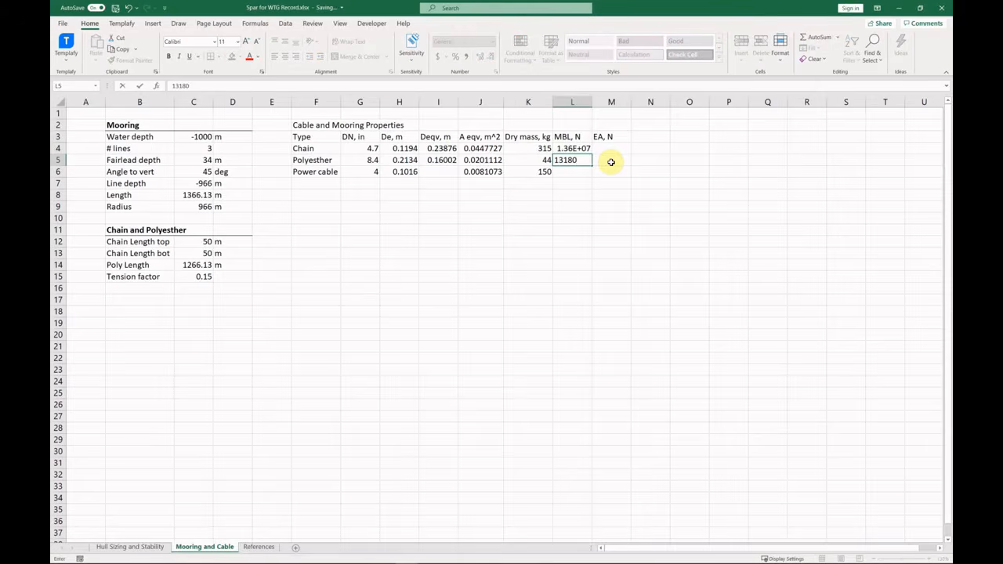
{"action": "type", "text": "e6"}
{"action": "key", "text": "Return"}
{"action": "key", "text": "Up"}
{"action": "key", "text": "Up"}
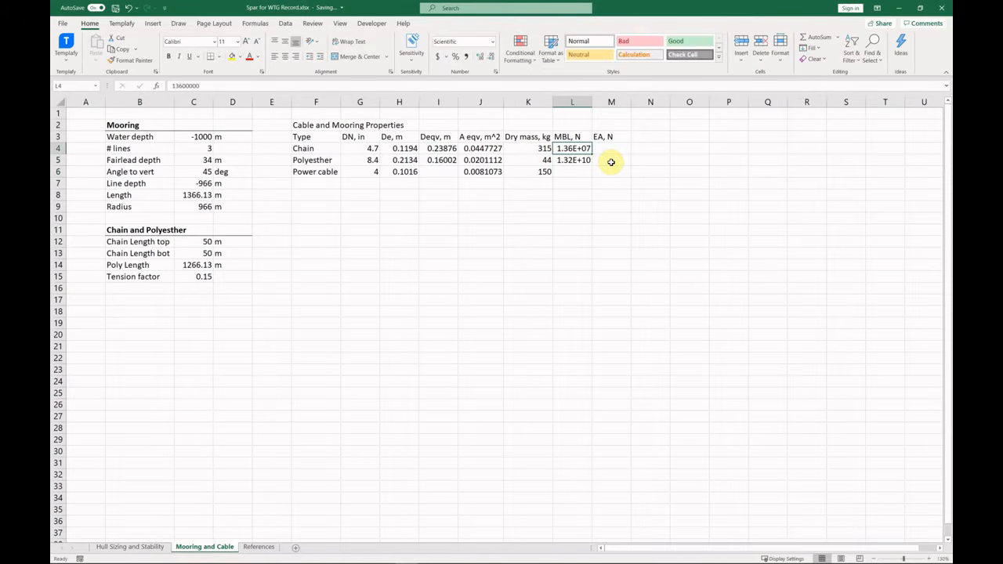
{"action": "key", "text": "F2"}
{"action": "key", "text": "Return"}
{"action": "key", "text": "F2"}
{"action": "key", "text": "BackSpace"}
{"action": "key", "text": "BackSpace"}
{"action": "key", "text": "BackSpace"}
{"action": "key", "text": "Return"}
{"action": "key", "text": "Up"}
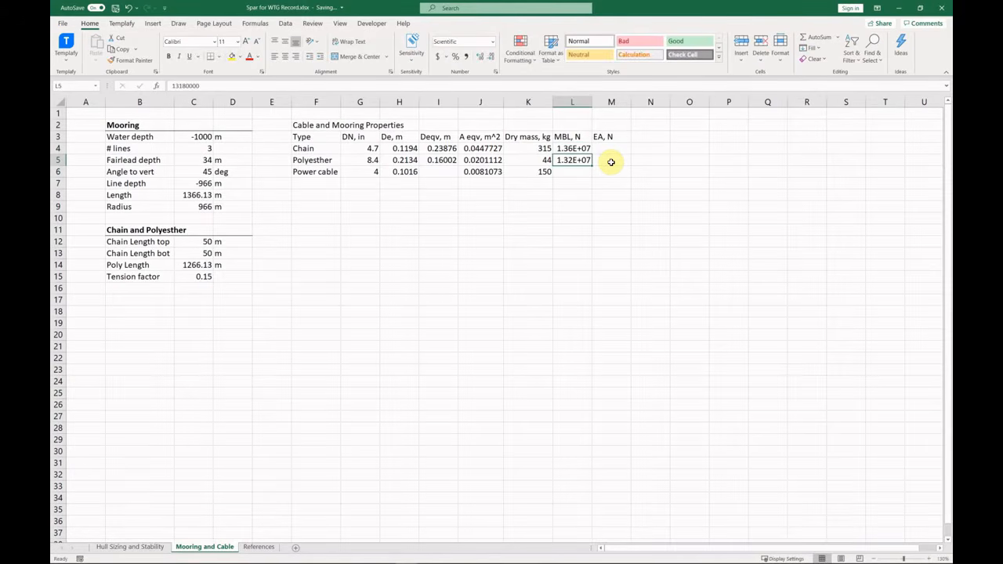
{"action": "key", "text": "Return"}
{"action": "type", "text": "5000"}
{"action": "key", "text": "Return"}
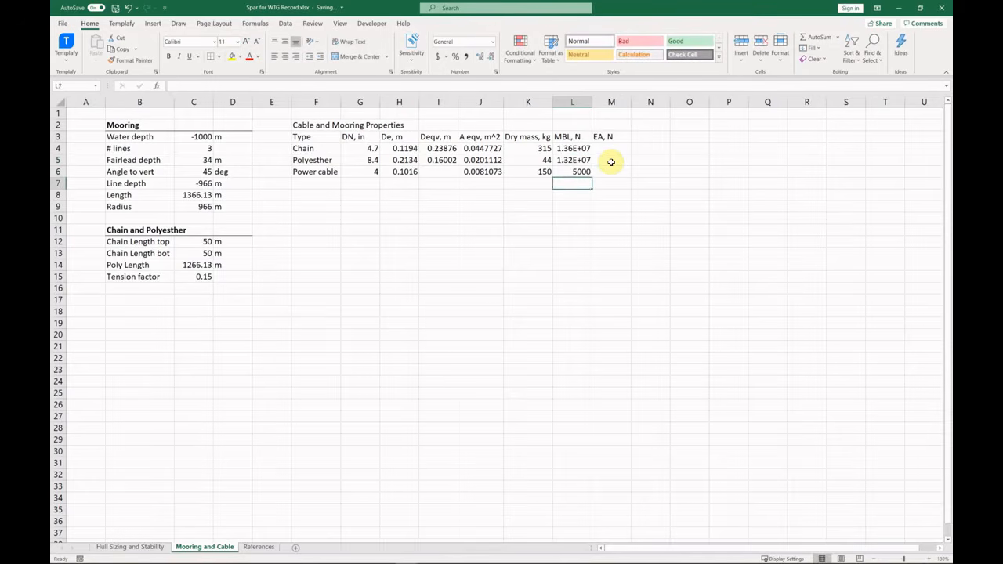
Fill the EA column with 1.03e6, 1.58e5 and 5e5, then select the title row.
{"action": "left_click", "coordinate": [615, 151]}
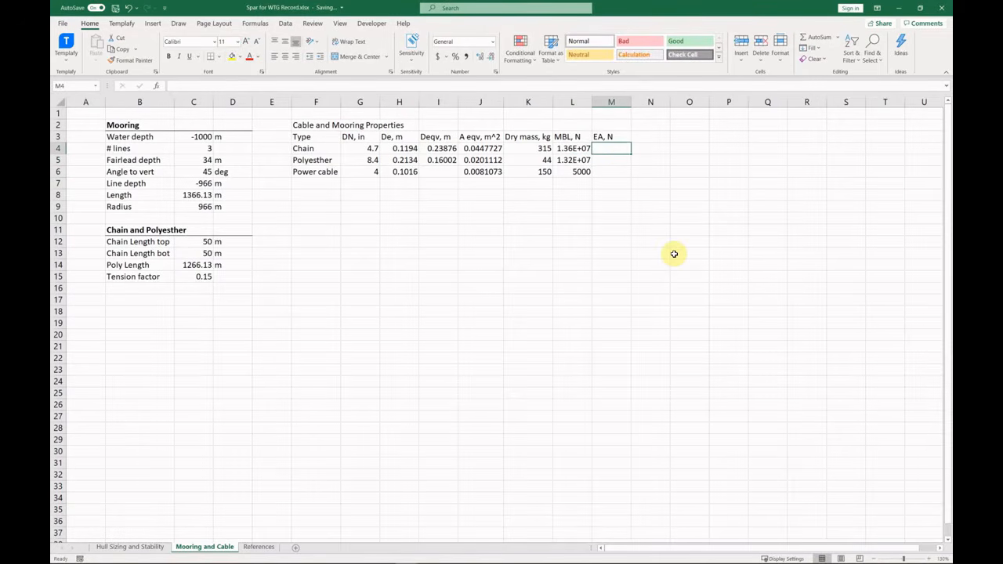
{"action": "type", "text": "1.03e6"}
{"action": "key", "text": "Return"}
{"action": "type", "text": "1.58e5"}
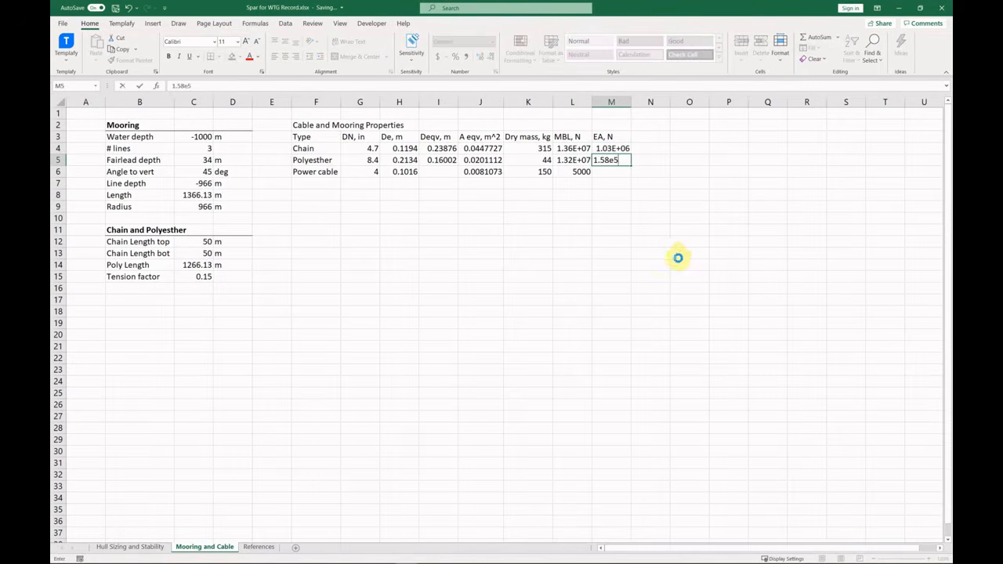
{"action": "key", "text": "Return"}
{"action": "type", "text": "5e5"}
{"action": "key", "text": "Return"}
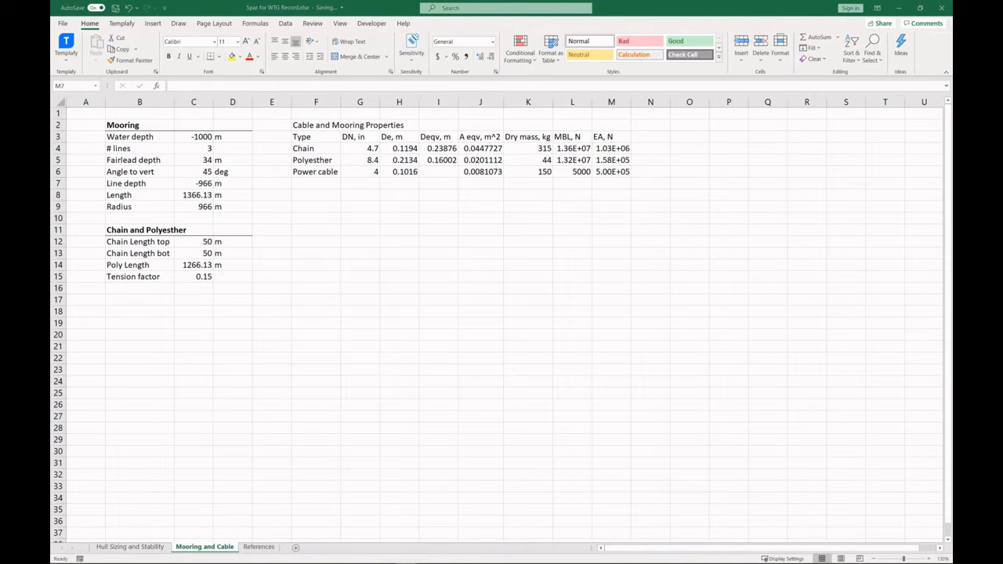
{"action": "left_click_drag", "start_coordinate": [297, 124], "coordinate": [611, 126]}
Bold the table title and add a Top tension row computing =0.15*L5.
{"action": "left_click", "coordinate": [168, 57]}
{"action": "left_click", "coordinate": [317, 197]}
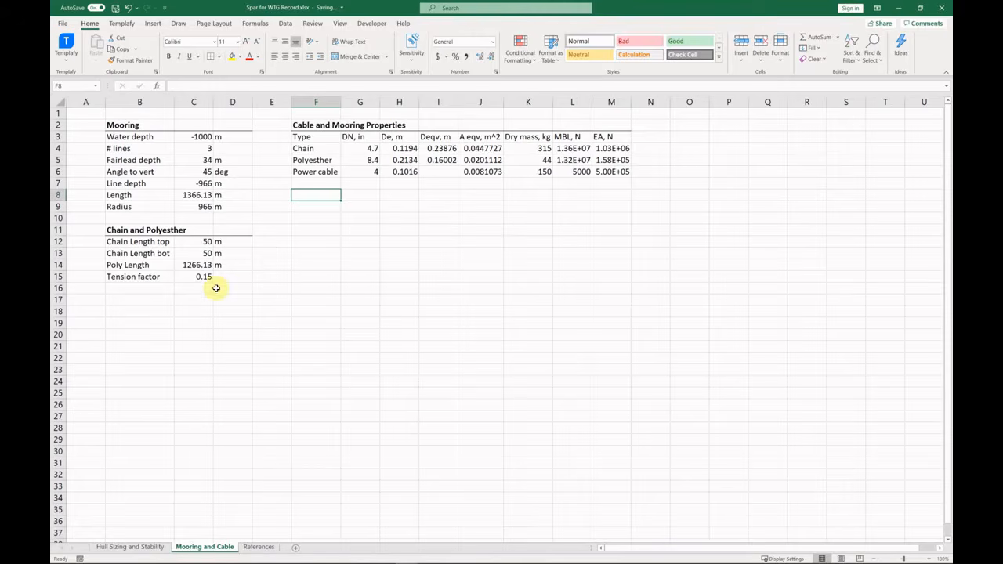
{"action": "left_click", "coordinate": [140, 288]}
{"action": "type", "text": "Top tension"}
{"action": "key", "text": "Tab"}
{"action": "type", "text": "=C15*"}
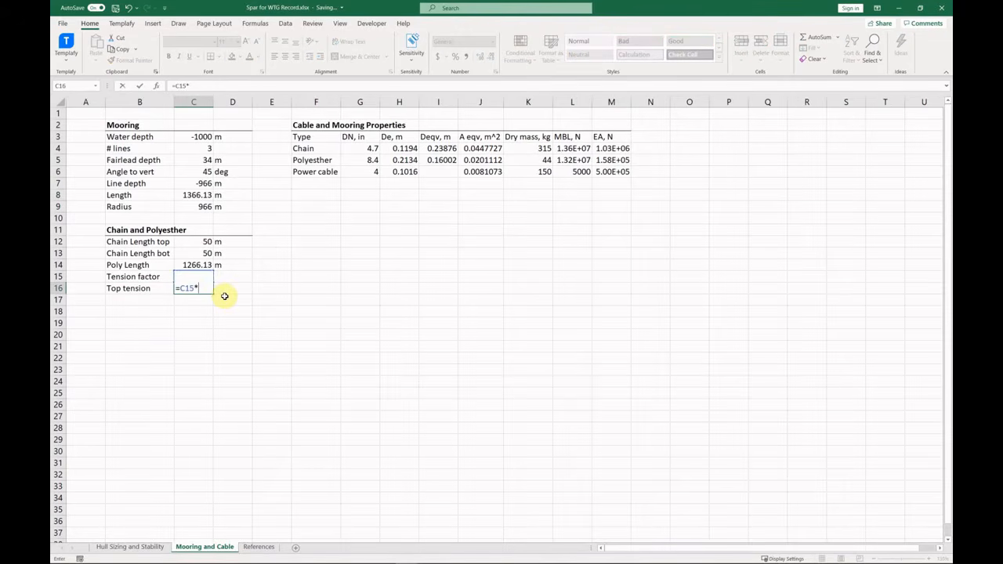
{"action": "left_click", "coordinate": [557, 148]}
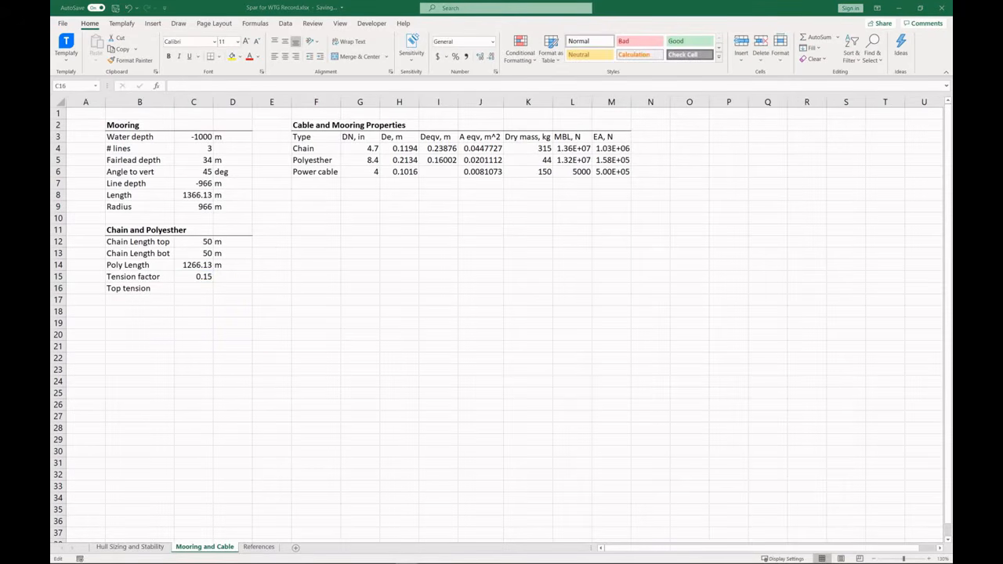
{"action": "type", "text": "="}
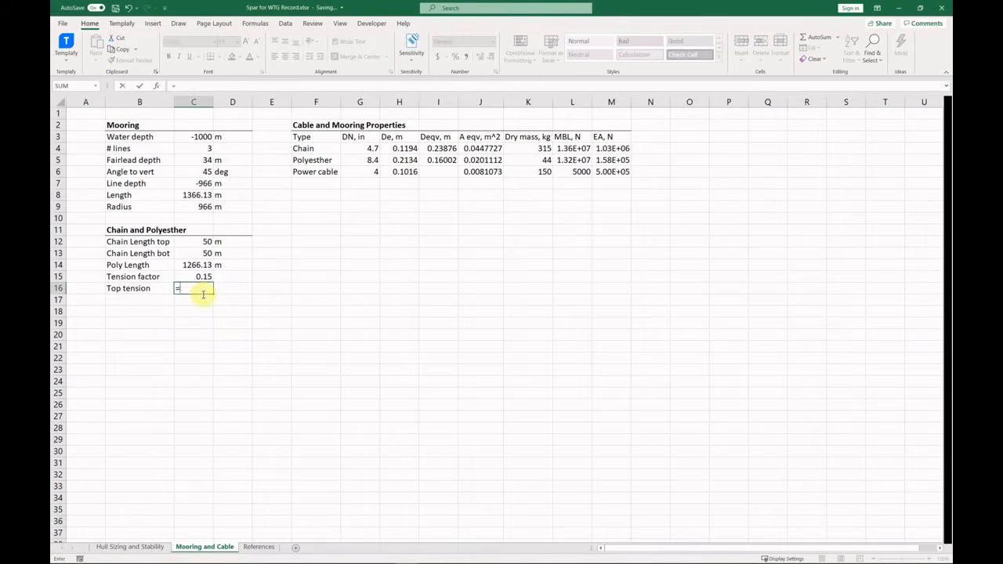
{"action": "type", "text": "0.15*"}
{"action": "left_click", "coordinate": [571, 160]}
{"action": "key", "text": "Return"}
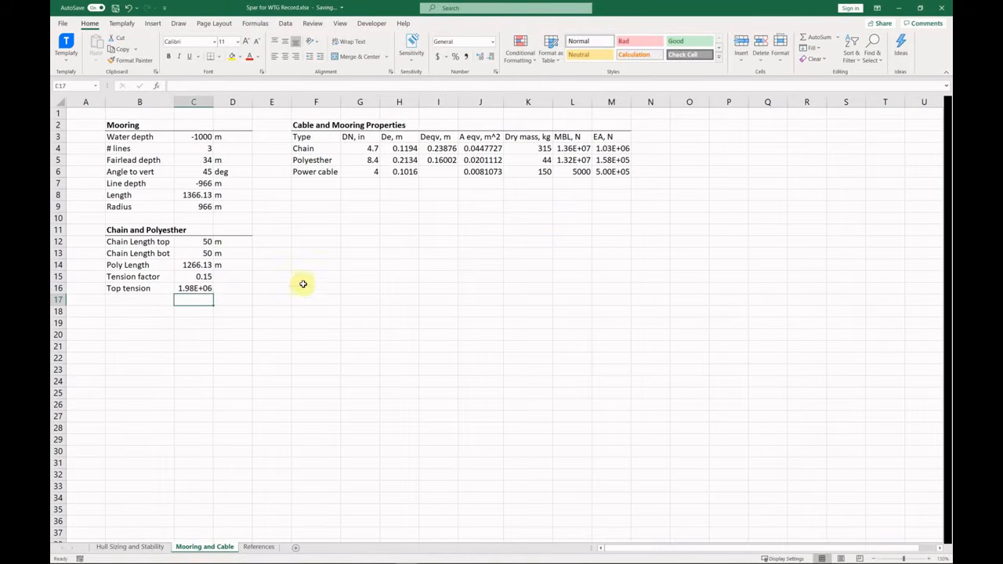
Give Top tension the unit N and label the next row Poly EA/L.
{"action": "left_click", "coordinate": [237, 290]}
{"action": "type", "text": "N"}
{"action": "key", "text": "Return"}
{"action": "key", "text": "Left"}
{"action": "key", "text": "Left"}
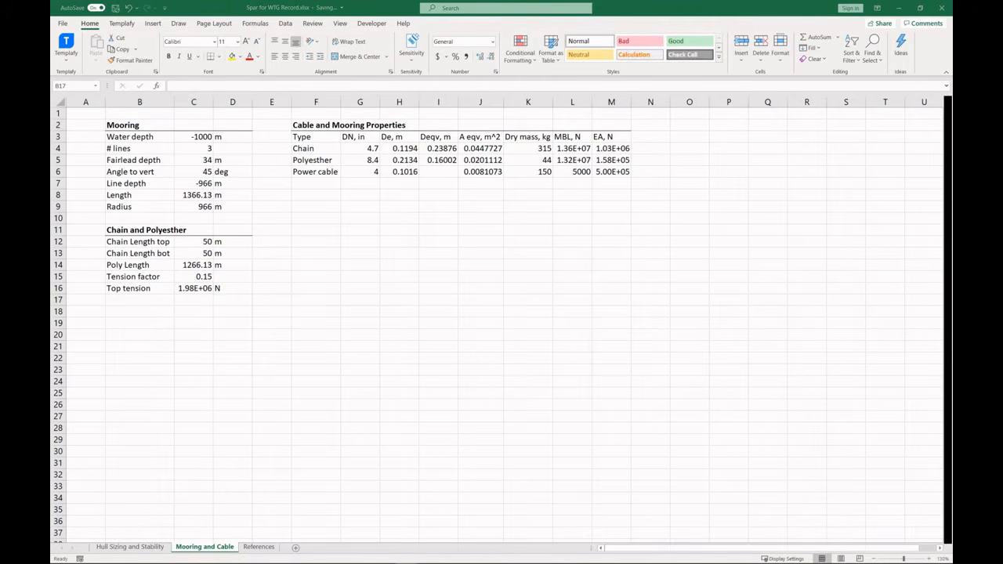
{"action": "type", "text": "Poly EA/L"}
{"action": "key", "text": "Tab"}
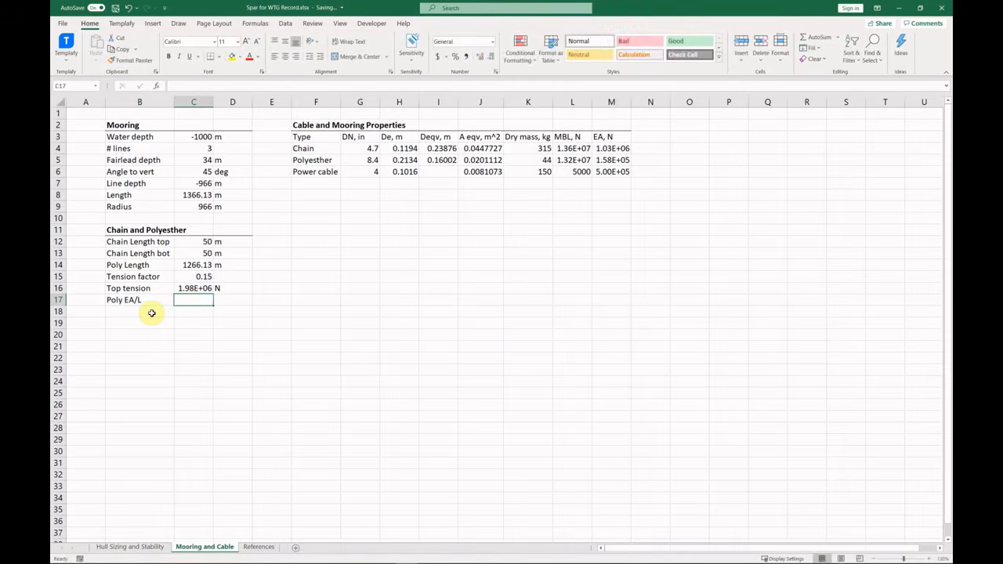
Compute Poly EA/L as =M5/C14 in N/m and label the next row Poly stretch.
{"action": "type", "text": "="}
{"action": "left_click", "coordinate": [611, 159]}
{"action": "type", "text": "/"}
{"action": "left_click", "coordinate": [194, 264]}
{"action": "key", "text": "Return"}
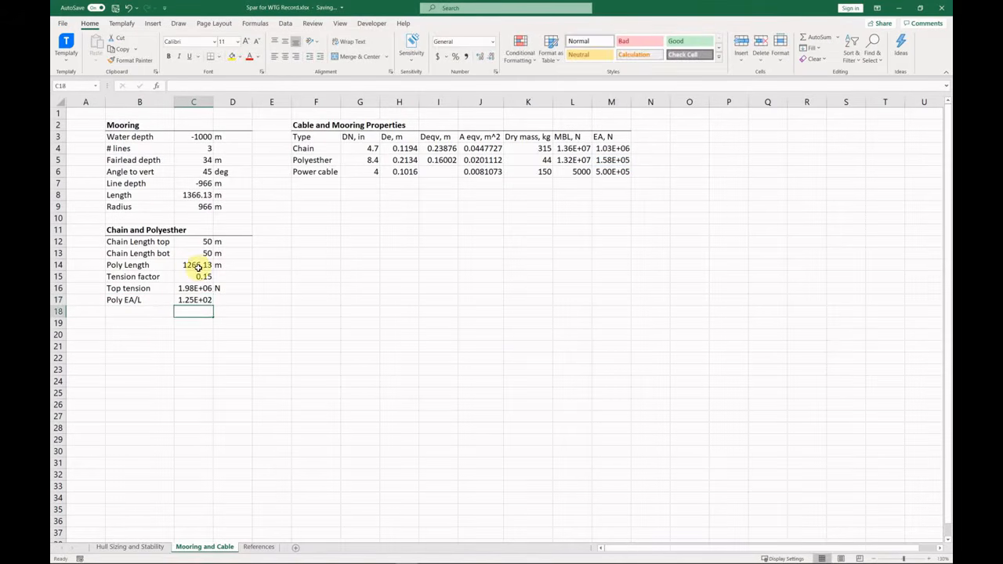
{"action": "left_click", "coordinate": [232, 299]}
{"action": "type", "text": "N/m"}
{"action": "key", "text": "Return"}
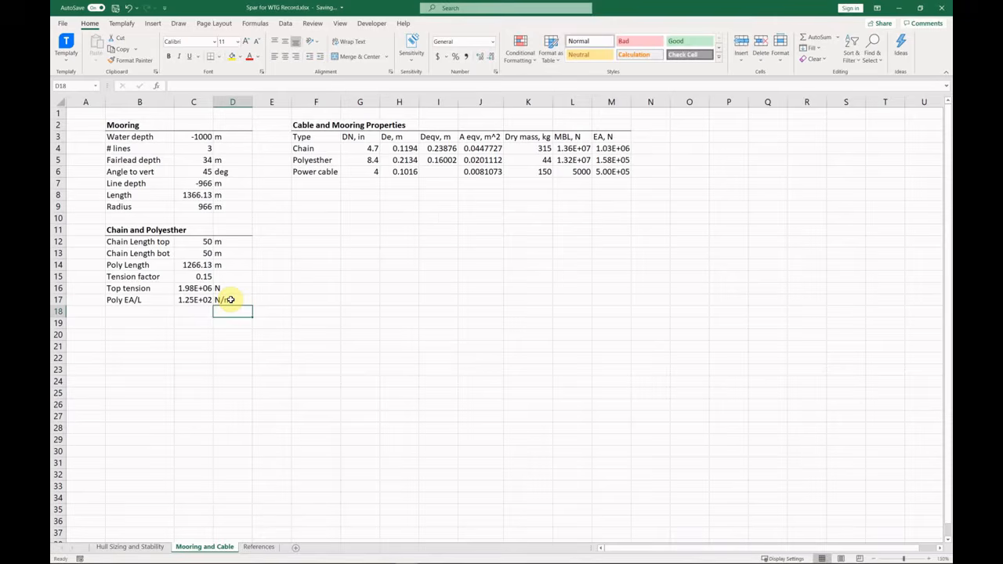
{"action": "key", "text": "Left"}
{"action": "key", "text": "Left"}
{"action": "type", "text": "Poly stretch"}
{"action": "key", "text": "Tab"}
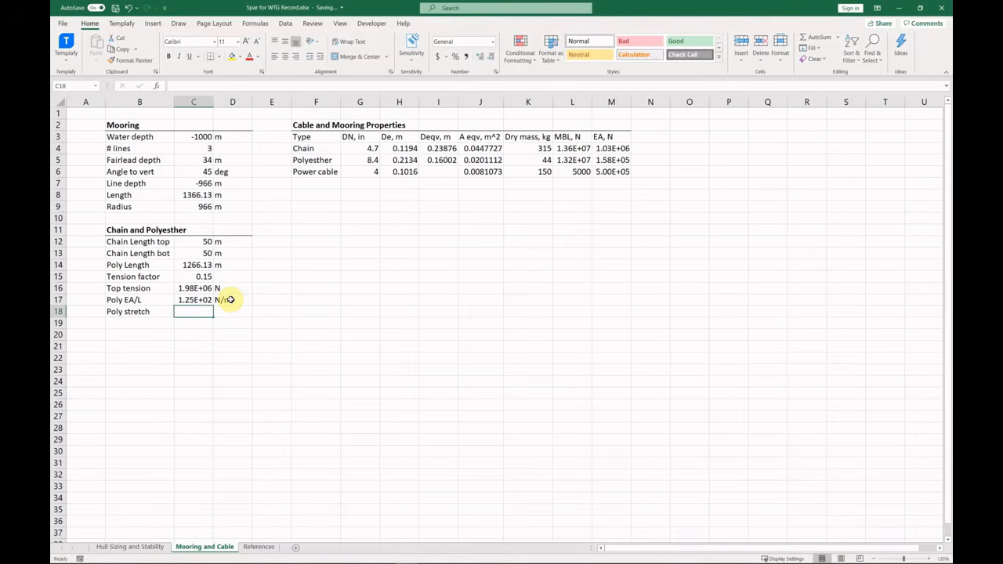
Enter the Poly stretch formula, corrected to =C16/C17, and show EA/L as a plain number.
{"action": "type", "text": "=C16*C17"}
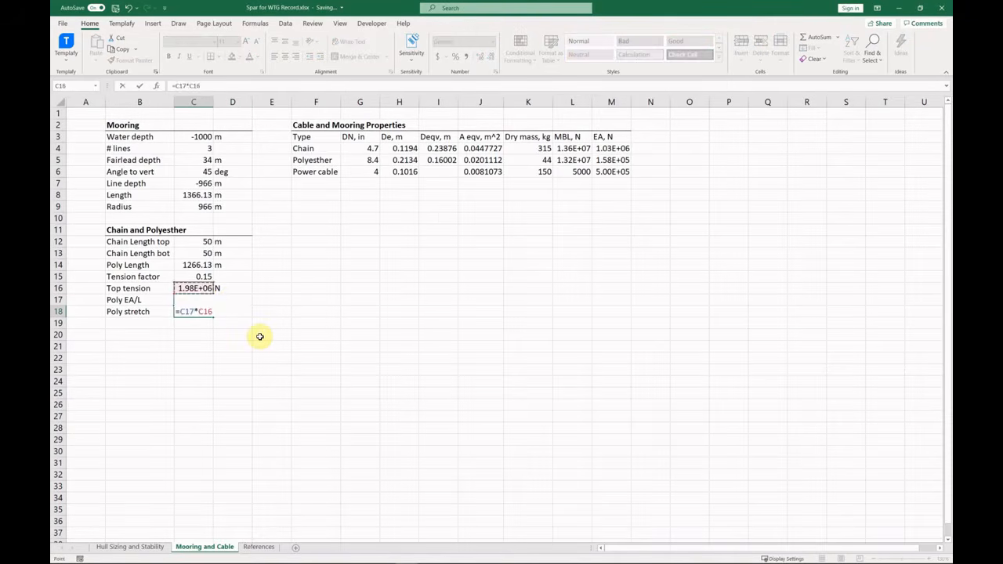
{"action": "key", "text": "Return"}
{"action": "key", "text": "Up"}
{"action": "key", "text": "Up"}
{"action": "left_click", "coordinate": [493, 41]}
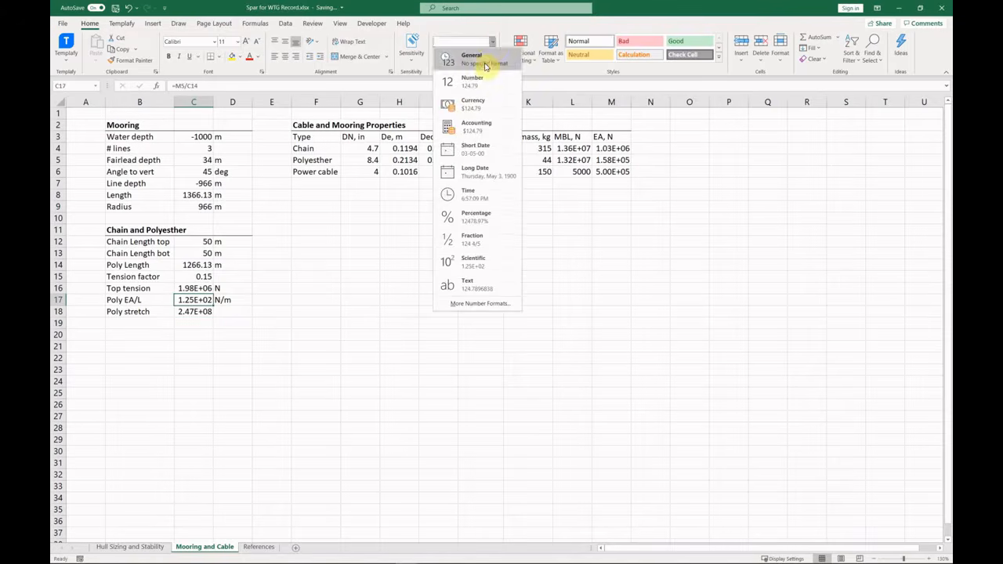
{"action": "left_click", "coordinate": [483, 79]}
{"action": "key", "text": "F2"}
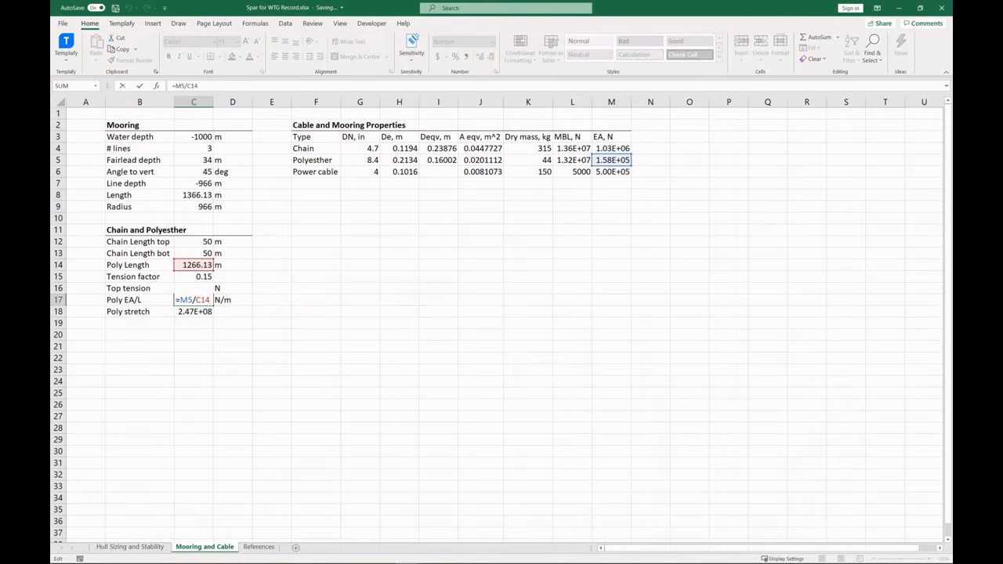
{"action": "key", "text": "Escape"}
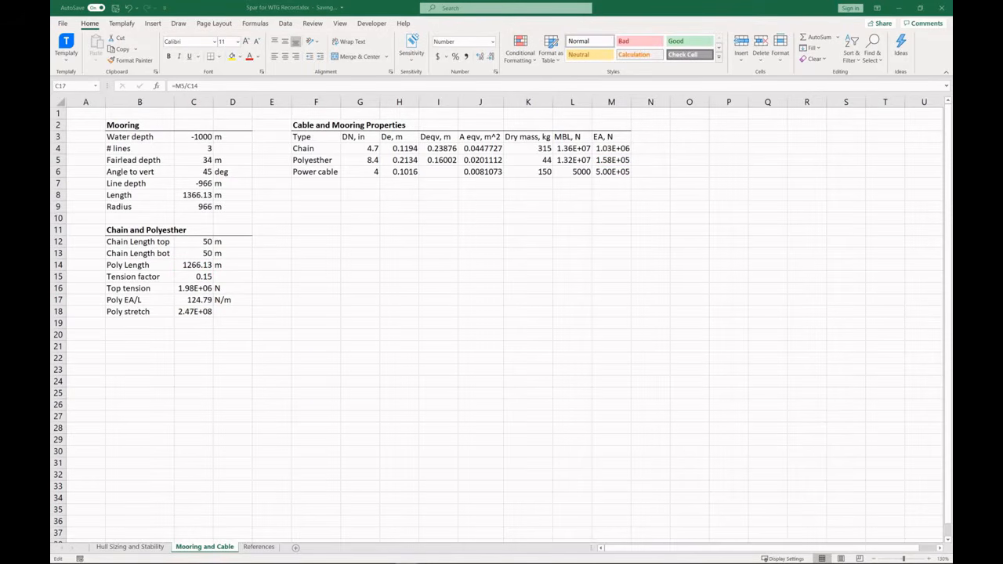
{"action": "key", "text": "Down"}
{"action": "key", "text": "Delete"}
{"action": "type", "text": "=C16"}
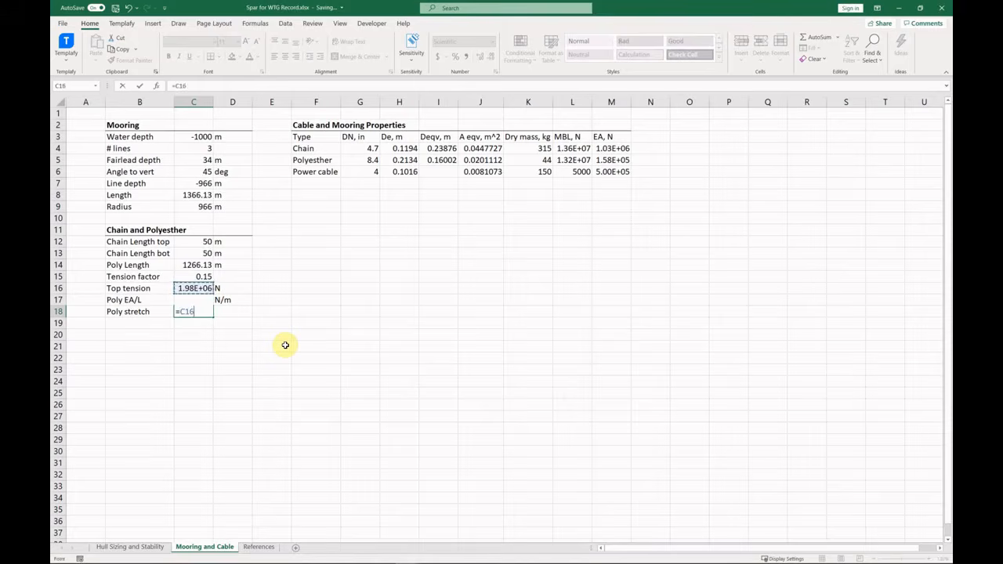
{"action": "type", "text": "/C17"}
{"action": "key", "text": "Return"}
{"action": "key", "text": "Up"}
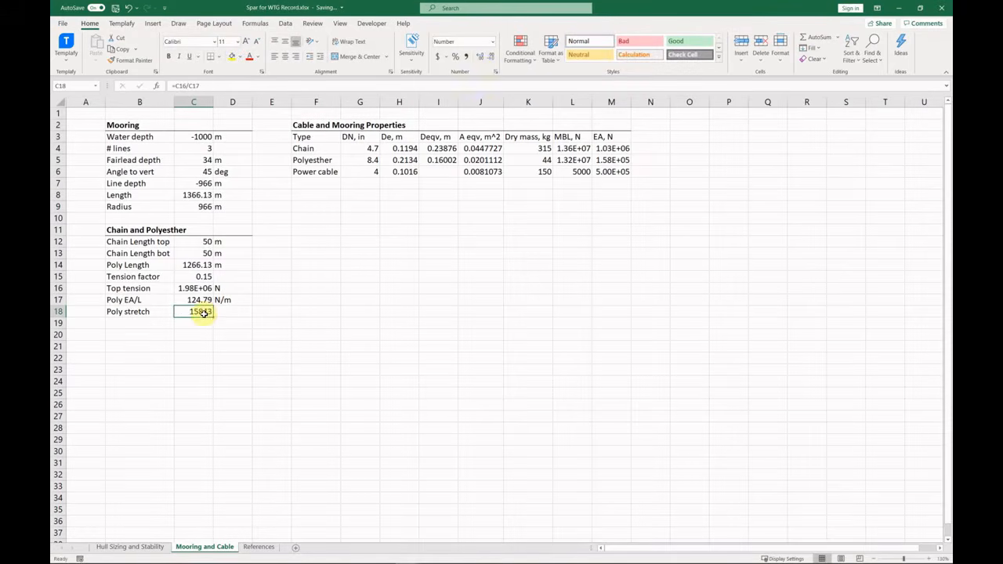
{"action": "key", "text": "F2"}
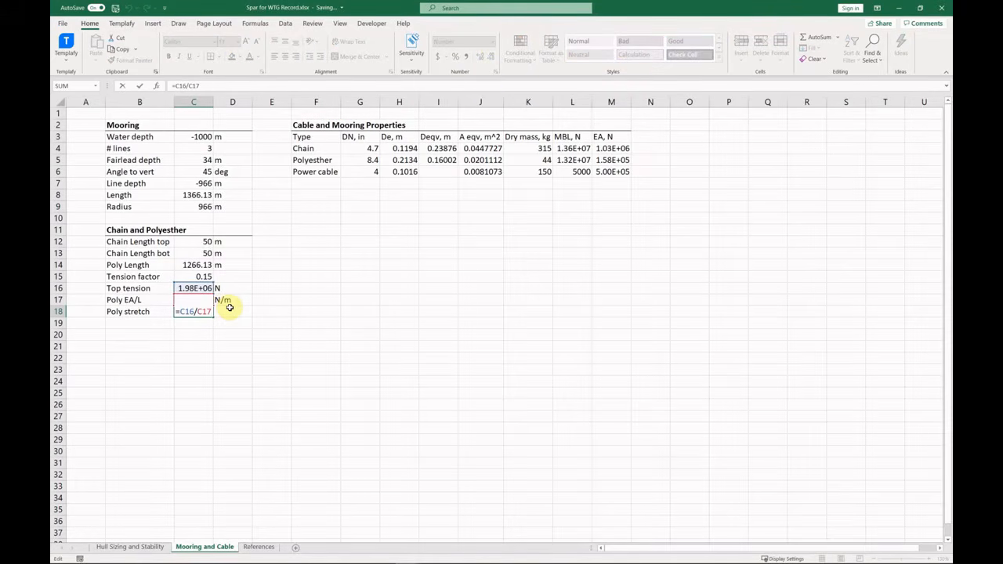
{"action": "key", "text": "Return"}
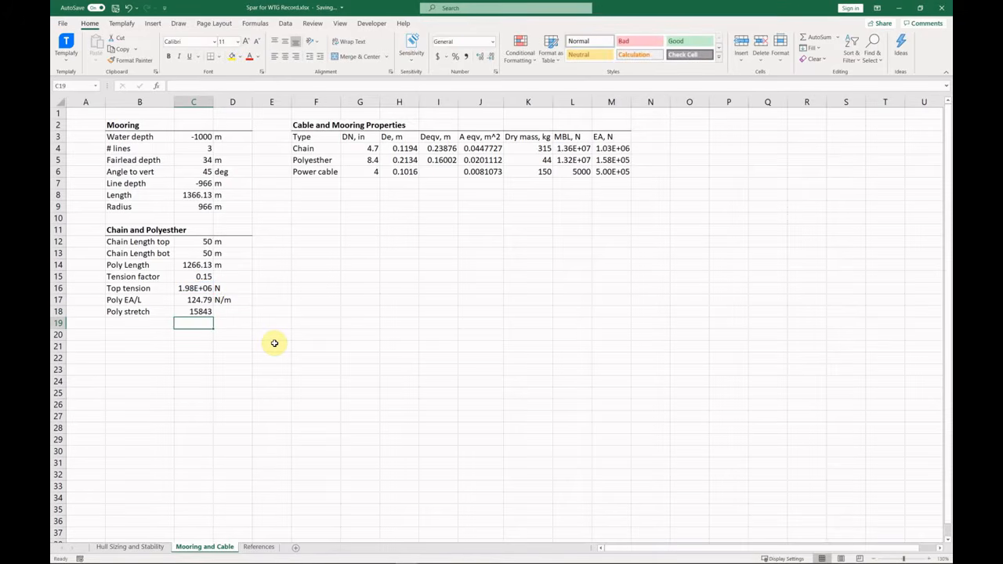
Scale the chain, polyester and power cable EA values by 1000 by appending 000.
{"action": "left_click", "coordinate": [622, 161]}
{"action": "key", "text": "Up"}
{"action": "key", "text": "F2"}
{"action": "type", "text": "000"}
{"action": "key", "text": "Return"}
{"action": "key", "text": "F2"}
{"action": "type", "text": "000"}
{"action": "key", "text": "Return"}
{"action": "key", "text": "F2"}
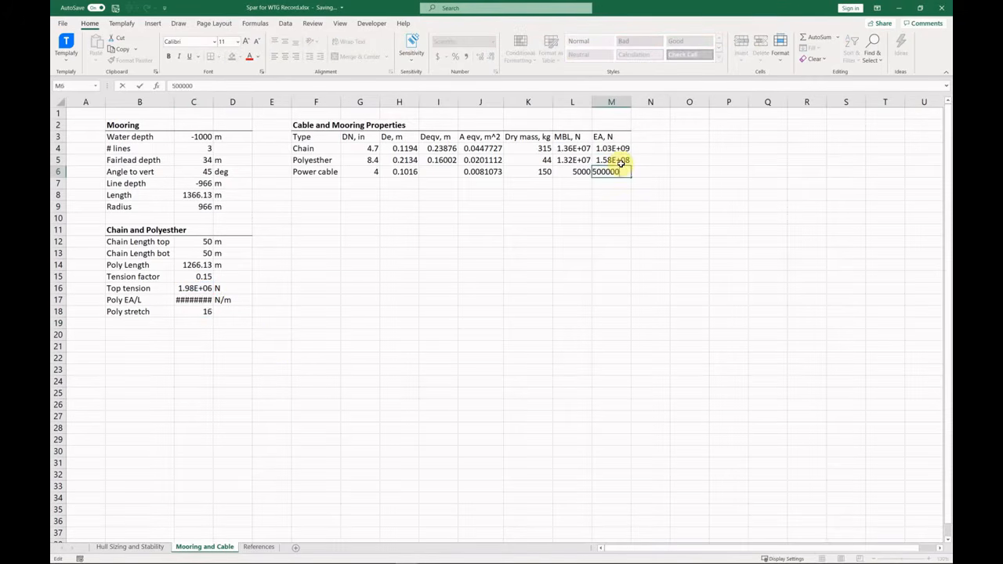
{"action": "type", "text": "000"}
{"action": "key", "text": "Return"}
Show EA/L with one more decimal and give the stretch unit m, rounded to one decimal.
{"action": "left_click", "coordinate": [209, 303]}
{"action": "left_click", "coordinate": [480, 59]}
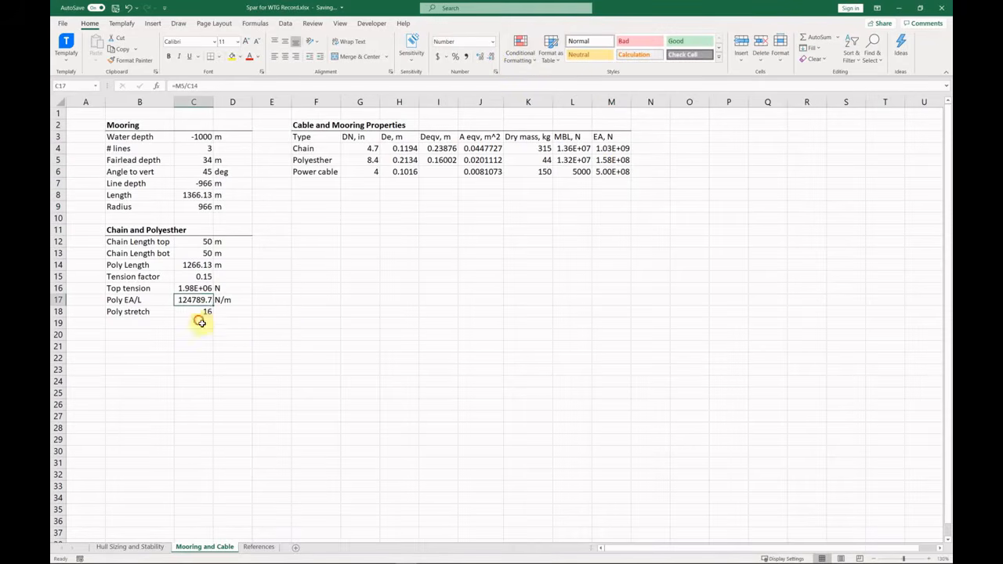
{"action": "left_click", "coordinate": [226, 313]}
{"action": "type", "text": "m"}
{"action": "key", "text": "Return"}
{"action": "left_click", "coordinate": [203, 312]}
{"action": "left_click", "coordinate": [480, 58]}
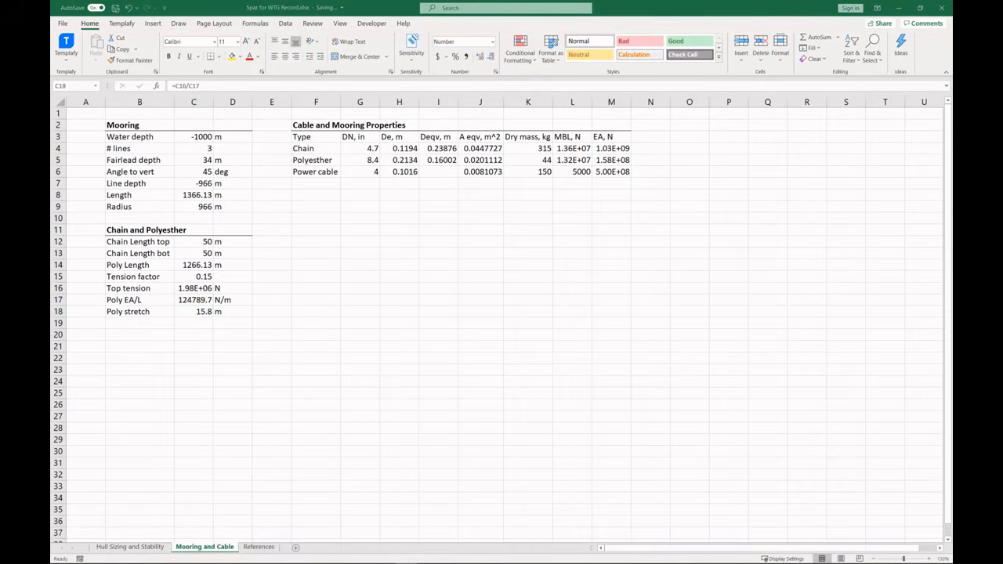
Add a Poly initial Length row computing =C14-C18 in m.
{"action": "left_click", "coordinate": [149, 325]}
{"action": "type", "text": "Poly initial Length"}
{"action": "key", "text": "Tab"}
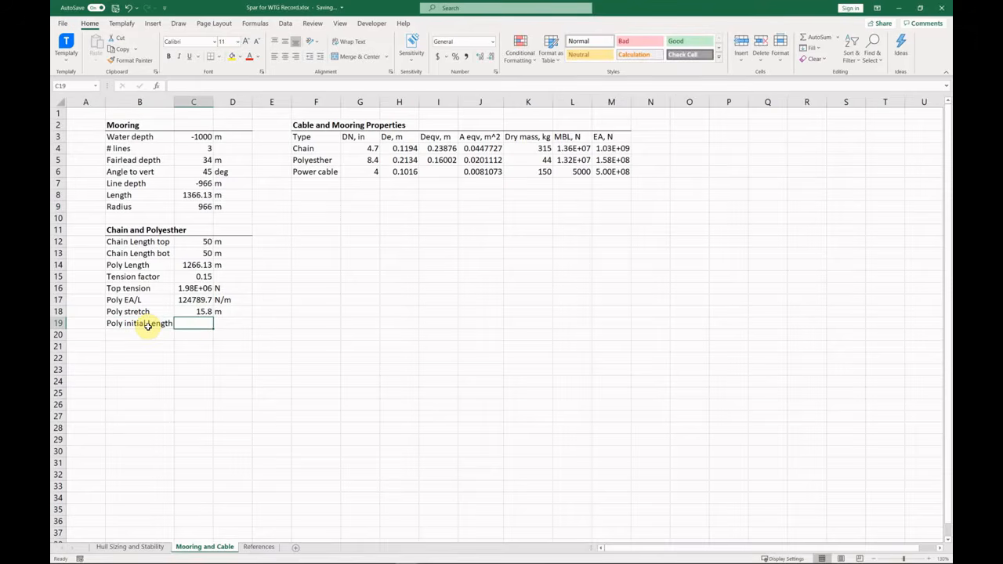
{"action": "type", "text": "="}
{"action": "left_click", "coordinate": [194, 266]}
{"action": "type", "text": "-"}
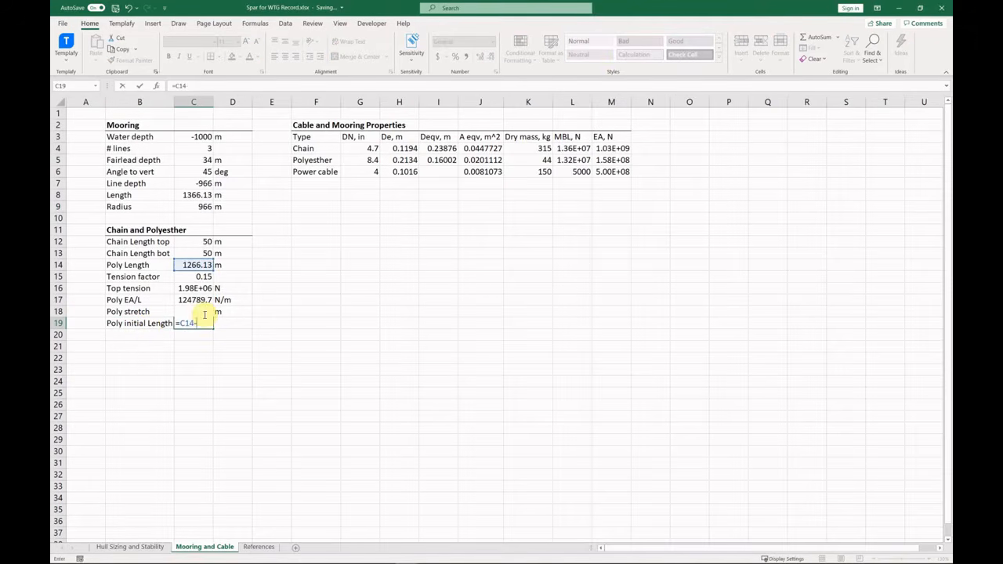
{"action": "type", "text": "c18"}
{"action": "left_click", "coordinate": [232, 326]}
{"action": "type", "text": "m"}
{"action": "key", "text": "Return"}
{"action": "left_click_drag", "start_coordinate": [147, 324], "coordinate": [219, 326]}
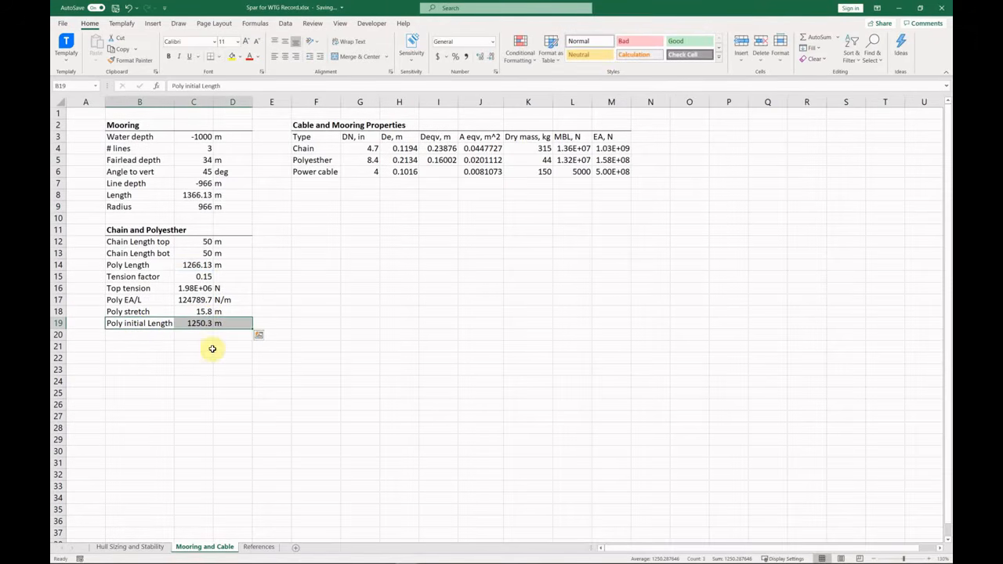
{"action": "left_click", "coordinate": [205, 324]}
{"action": "left_click", "coordinate": [141, 347]}
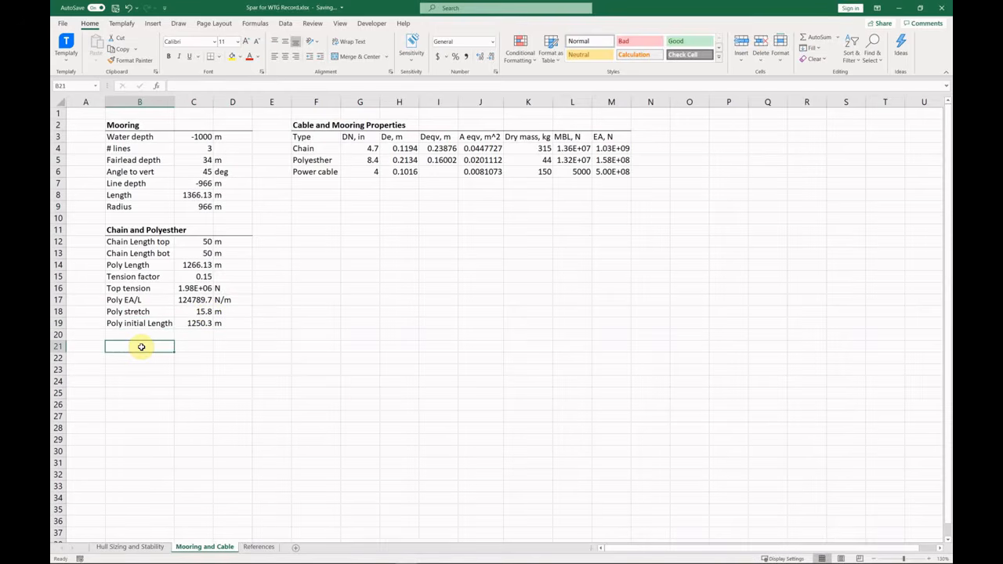
Start the Power Cable block with a Conn. depth row in m, linked to the hull sizing sheet.
{"action": "type", "text": "Power Cable"}
{"action": "key", "text": "Return"}
{"action": "type", "text": "Conn."}
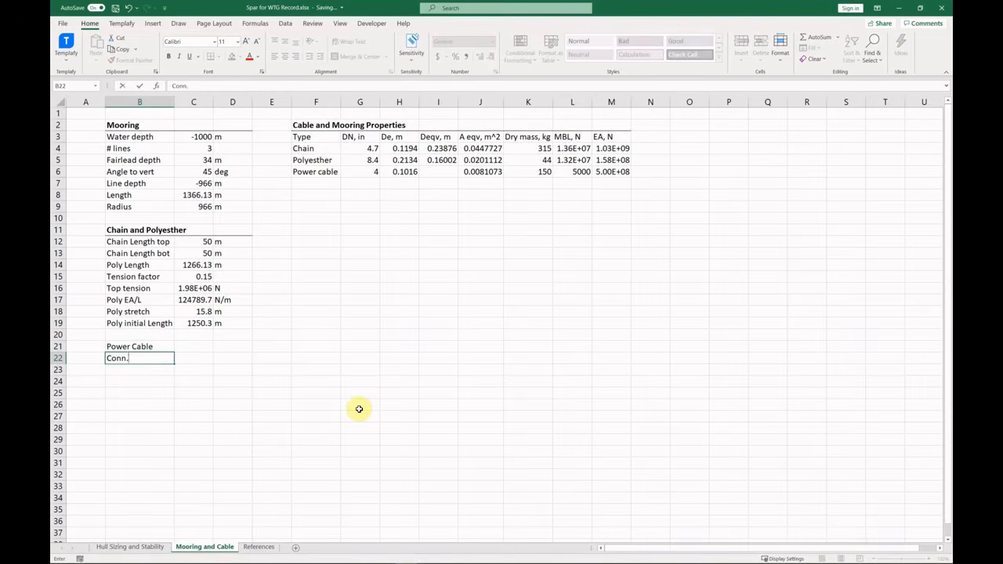
{"action": "type", "text": " depth"}
{"action": "key", "text": "Tab"}
{"action": "type", "text": "="}
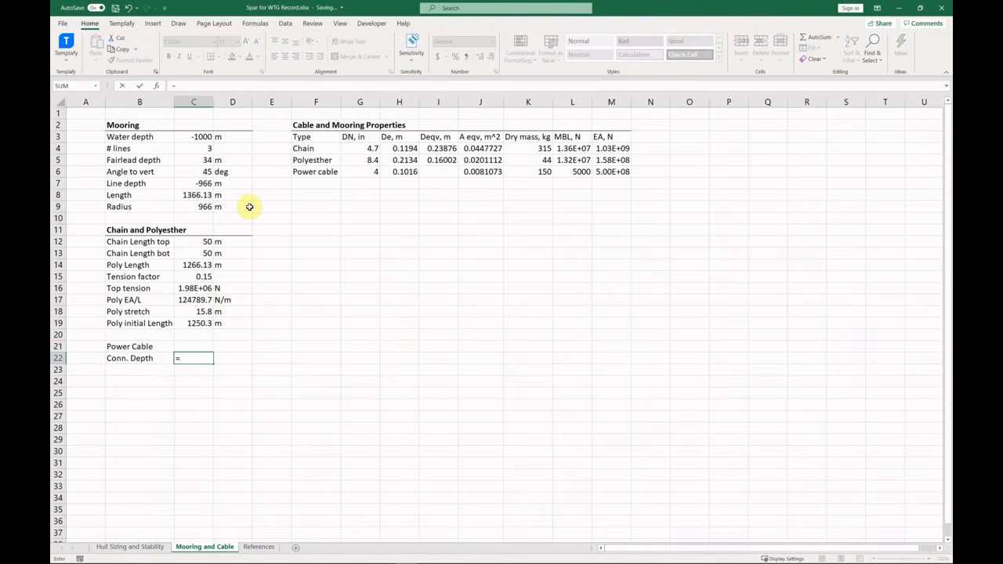
{"action": "left_click", "coordinate": [130, 547]}
{"action": "left_click", "coordinate": [157, 186]}
{"action": "key", "text": "Return"}
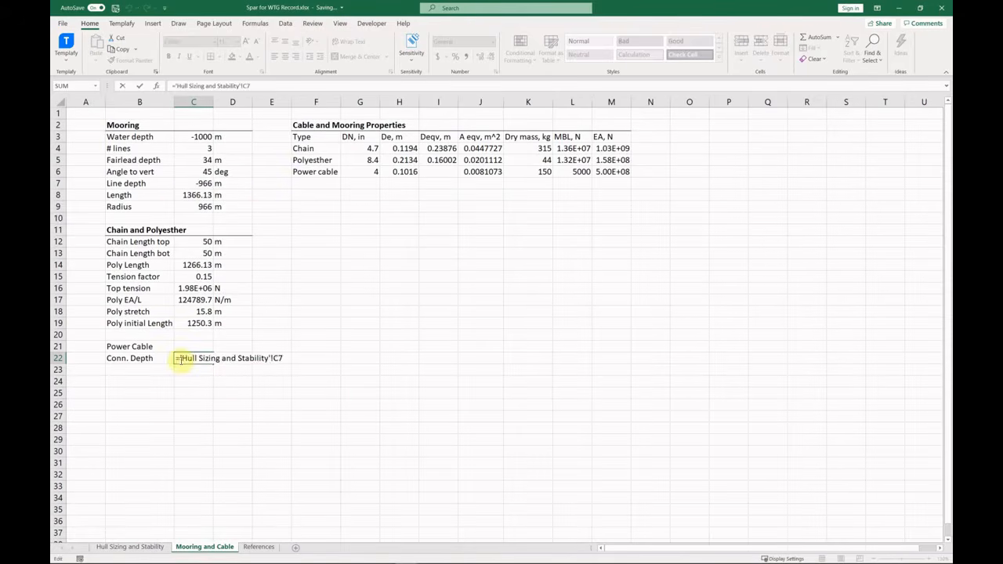
{"action": "left_click", "coordinate": [233, 358]}
{"action": "type", "text": "m"}
{"action": "key", "text": "Return"}
Add an Angle to vert row of 45 deg.
{"action": "left_click", "coordinate": [152, 376]}
{"action": "type", "text": "A"}
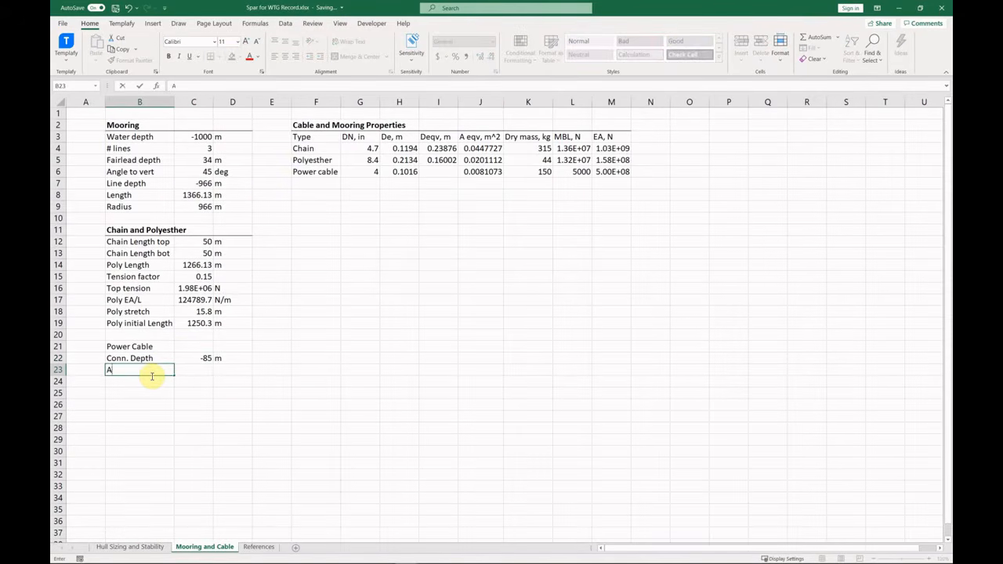
{"action": "type", "text": "ngle to vert"}
{"action": "key", "text": "Tab"}
{"action": "type", "text": "45"}
{"action": "key", "text": "Tab"}
{"action": "type", "text": "deg"}
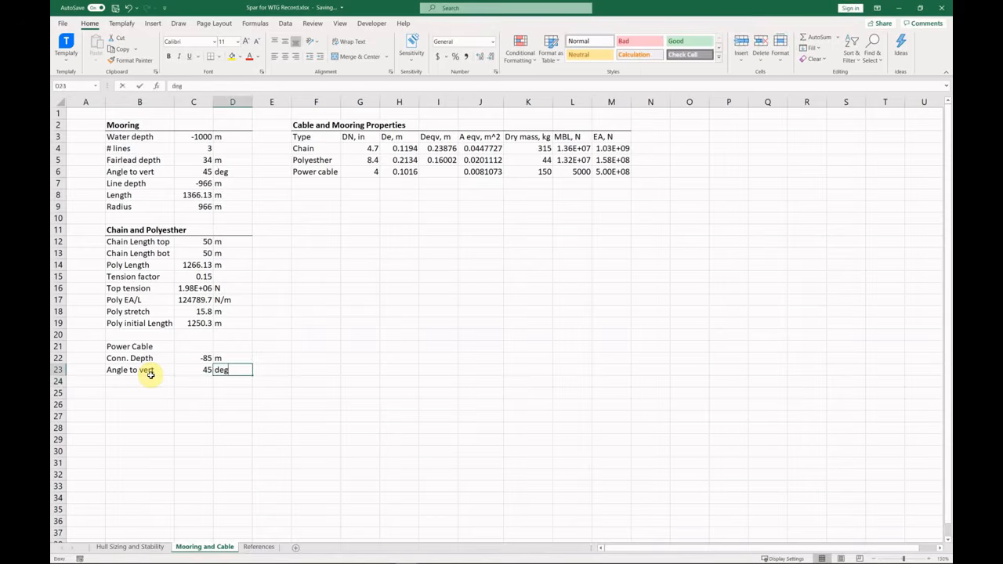
{"action": "key", "text": "Return"}
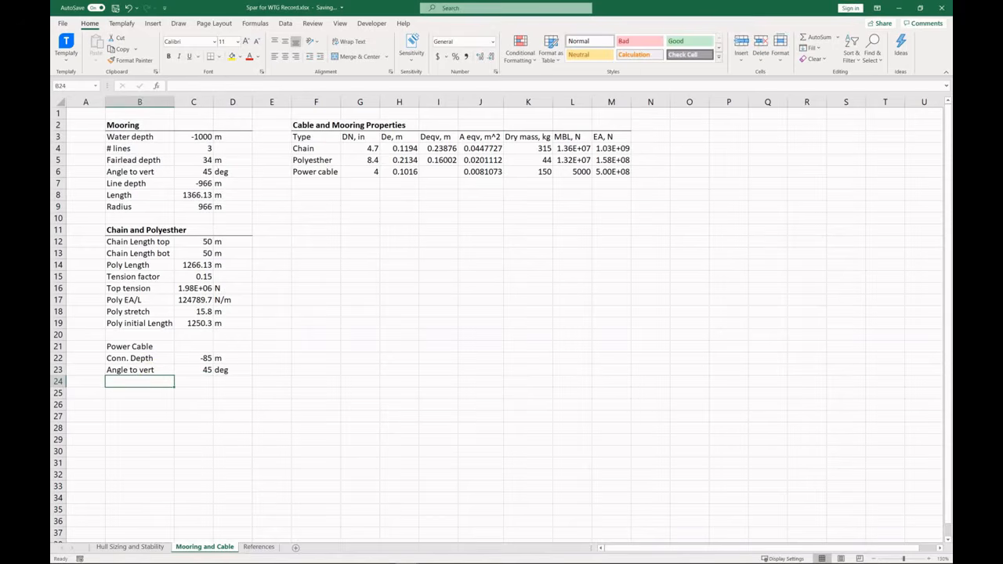
Copy the Line depth, Length and Radius rows into the block, pointing line depth at water depth.
{"action": "left_click", "coordinate": [152, 185]}
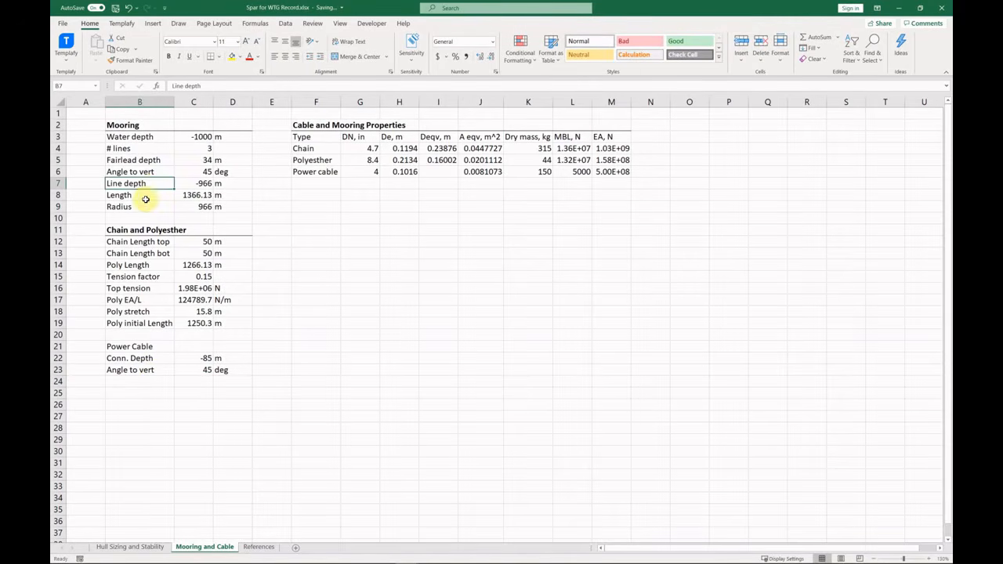
{"action": "left_click_drag", "start_coordinate": [146, 199], "coordinate": [146, 206]}
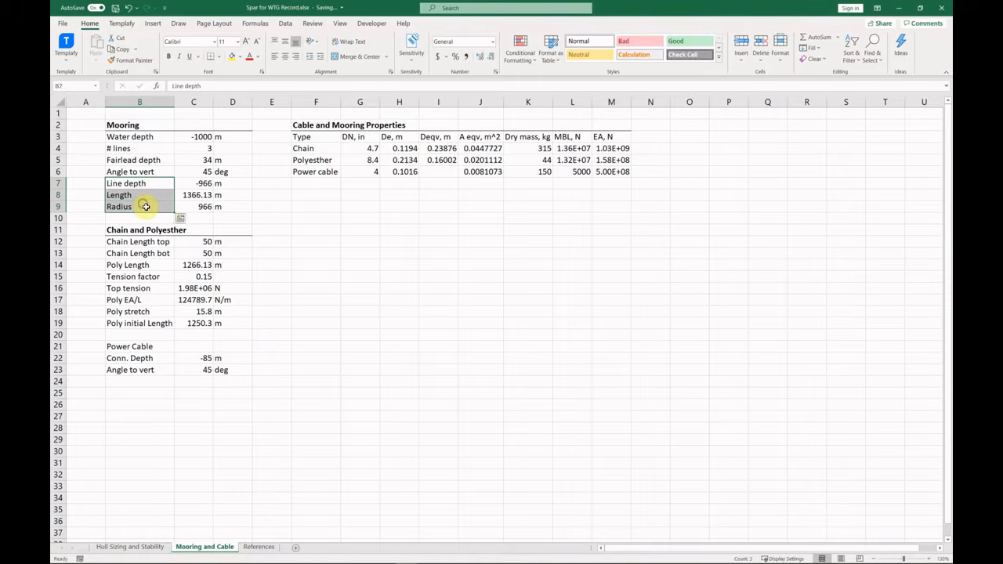
{"action": "key", "text": "ctrl+c"}
{"action": "left_click", "coordinate": [141, 382]}
{"action": "key", "text": "ctrl+v"}
{"action": "left_click_drag", "start_coordinate": [210, 185], "coordinate": [225, 206]}
{"action": "key", "text": "ctrl+c"}
{"action": "left_click", "coordinate": [205, 384]}
{"action": "key", "text": "ctrl+v"}
{"action": "double_click", "coordinate": [205, 384]}
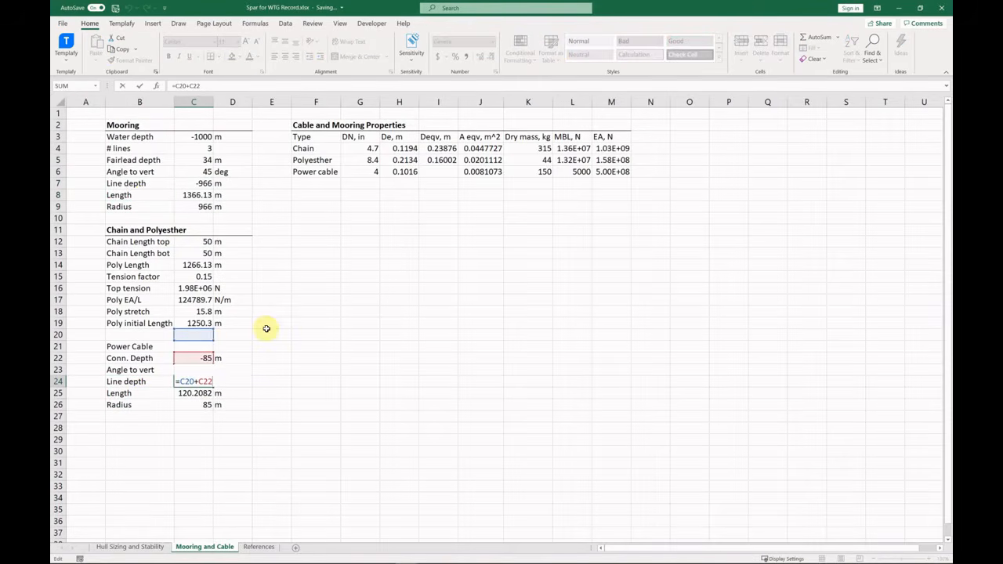
{"action": "left_click_drag", "start_coordinate": [204, 329], "coordinate": [208, 139]}
{"action": "key", "text": "Return"}
{"action": "key", "text": "F2"}
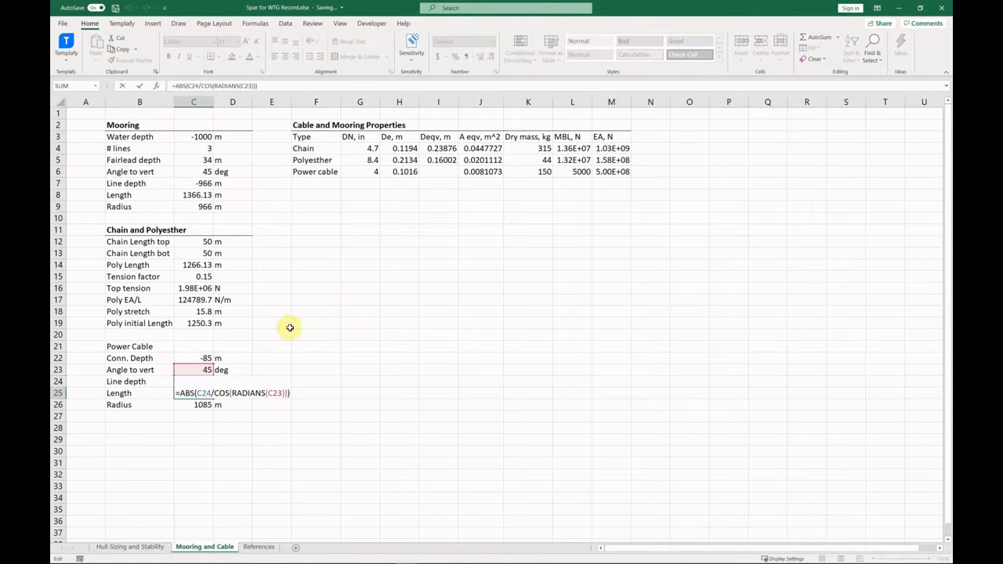
{"action": "key", "text": "Return"}
{"action": "key", "text": "F2"}
{"action": "key", "text": "Return"}
{"action": "key", "text": "Up"}
{"action": "key", "text": "Up"}
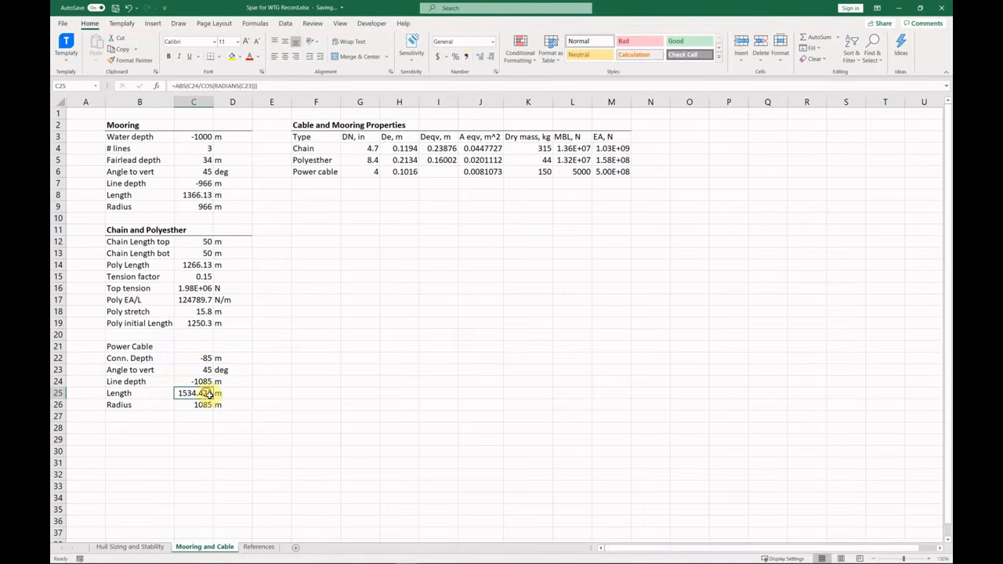
Add tension factor and top tension rows giving 7.50E+05 N, with cable MBL raised to 5.00E+06.
{"action": "left_click", "coordinate": [160, 421]}
{"action": "left_click_drag", "start_coordinate": [137, 277], "coordinate": [232, 290]}
{"action": "key", "text": "ctrl+c"}
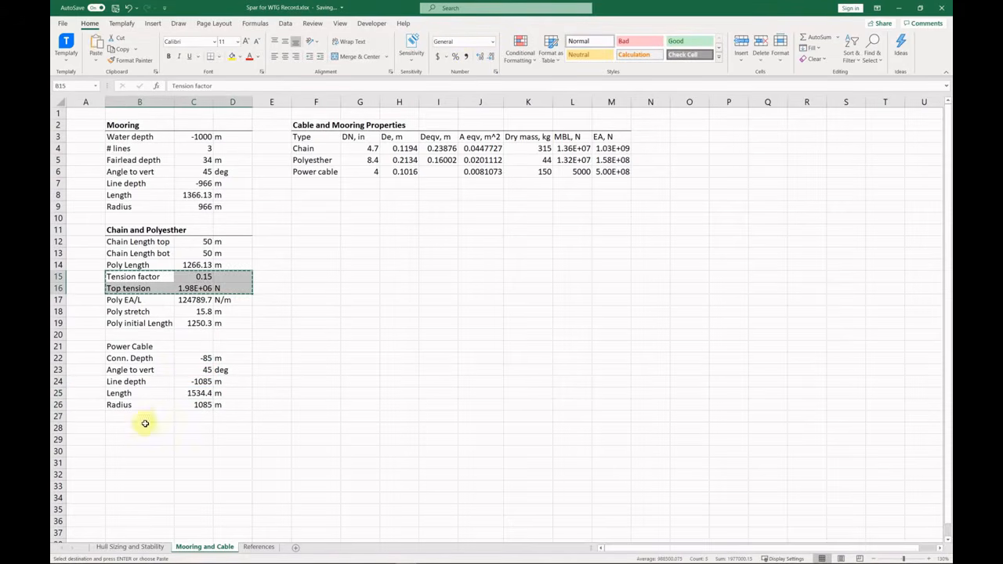
{"action": "left_click", "coordinate": [145, 416]}
{"action": "key", "text": "ctrl+v"}
{"action": "left_click", "coordinate": [206, 429]}
{"action": "type", "text": "="}
{"action": "key", "text": "Up"}
{"action": "type", "text": "*"}
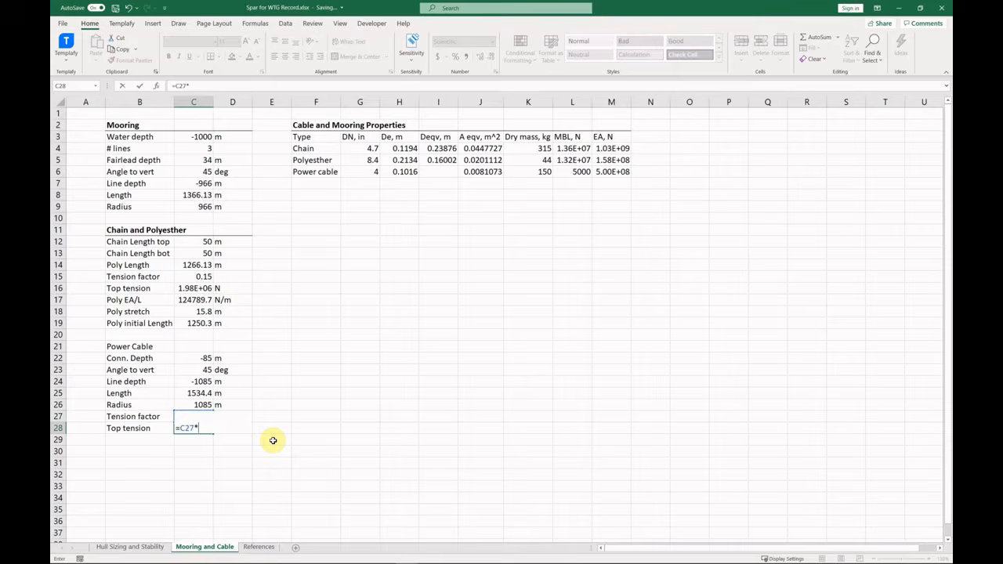
{"action": "left_click", "coordinate": [584, 173]}
{"action": "key", "text": "Return"}
{"action": "left_click", "coordinate": [582, 174]}
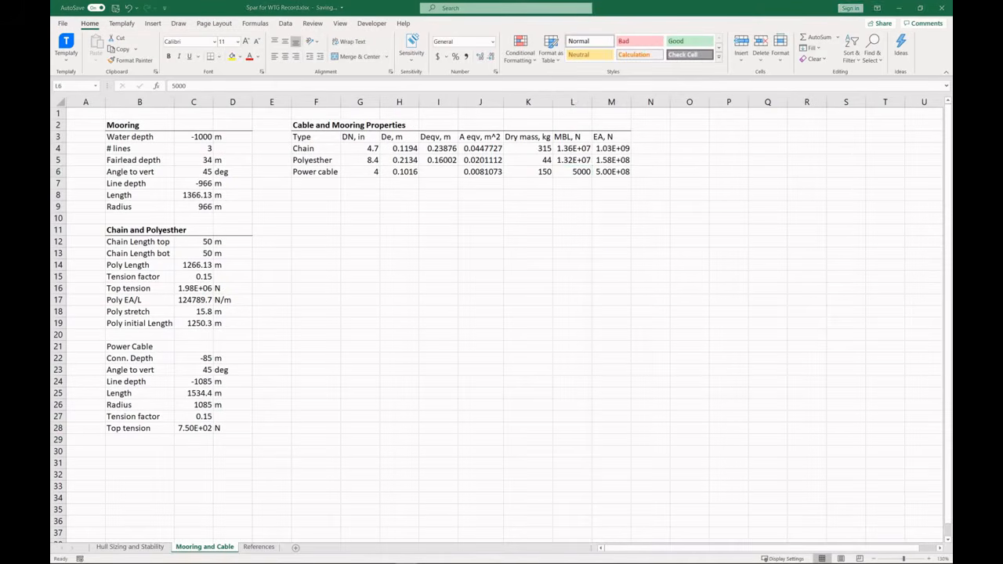
{"action": "type", "text": "50"}
{"action": "key", "text": "Return"}
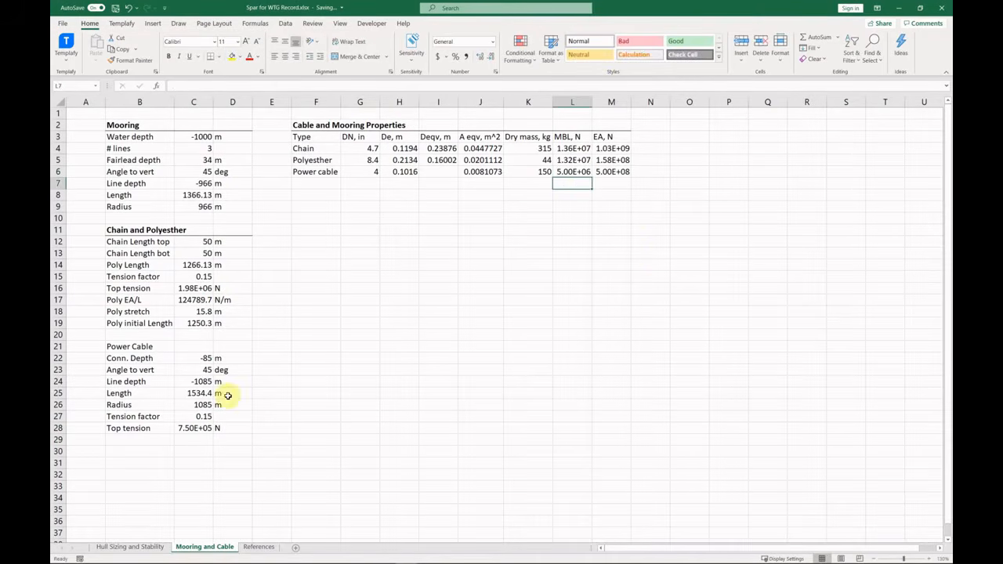
Bold and underline the Power Cable heading, and centre the property table values.
{"action": "left_click", "coordinate": [201, 426]}
{"action": "left_click_drag", "start_coordinate": [141, 347], "coordinate": [231, 350]}
{"action": "left_click", "coordinate": [212, 57]}
{"action": "key", "text": "ctrl+b"}
{"action": "left_click", "coordinate": [277, 385]}
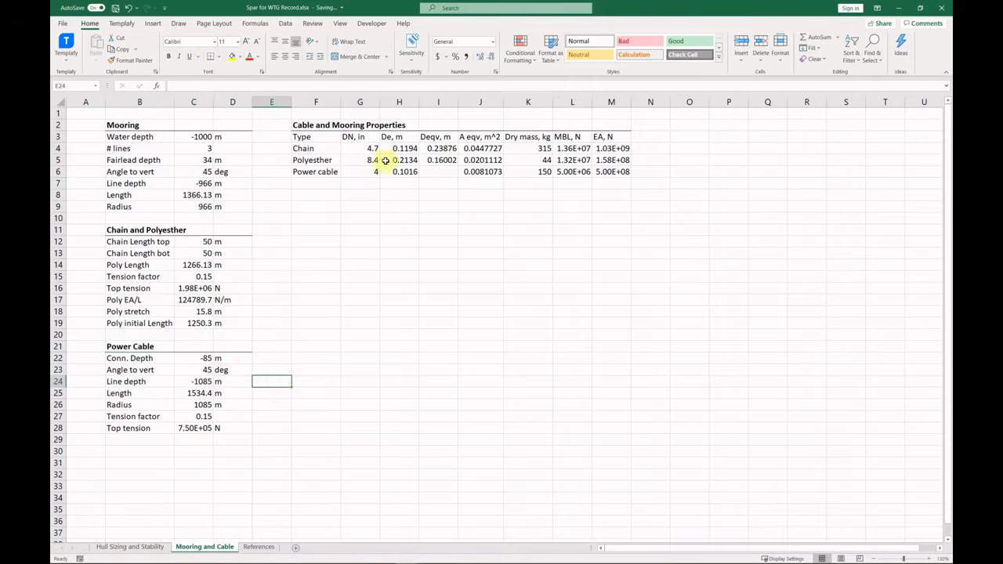
{"action": "left_click_drag", "start_coordinate": [361, 137], "coordinate": [608, 173]}
{"action": "left_click", "coordinate": [286, 56]}
{"action": "left_click", "coordinate": [413, 207]}
{"action": "left_click_drag", "start_coordinate": [317, 137], "coordinate": [603, 138]}
{"action": "left_click", "coordinate": [211, 56]}
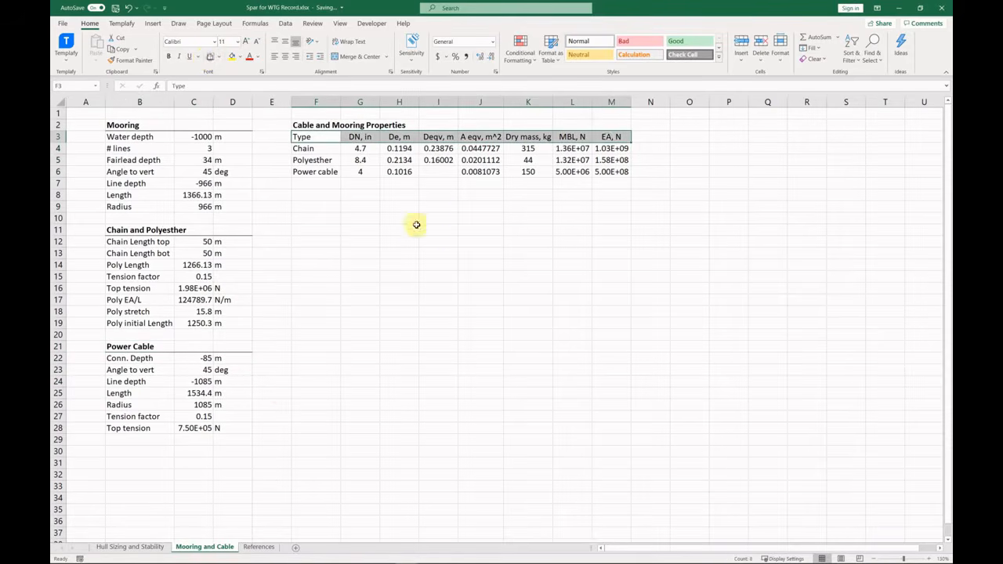
{"action": "left_click", "coordinate": [427, 242]}
Start a Vertical Forces table with a Type column listing Mooring and Cable.
{"action": "left_click", "coordinate": [316, 195]}
{"action": "type", "text": "V"}
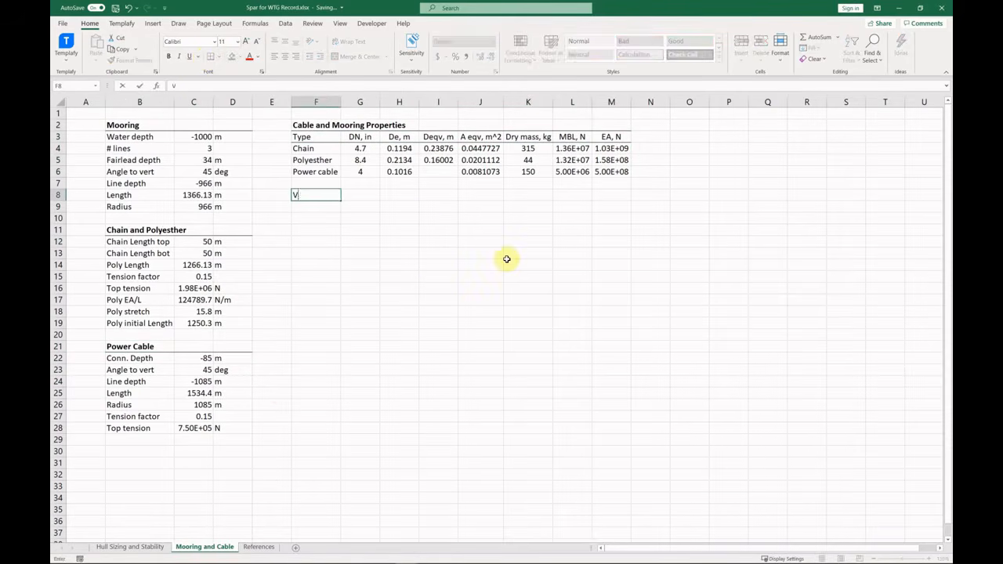
{"action": "type", "text": "ertical Forces"}
{"action": "key", "text": "Return"}
{"action": "type", "text": "Type"}
{"action": "key", "text": "Return"}
{"action": "type", "text": "Mooring"}
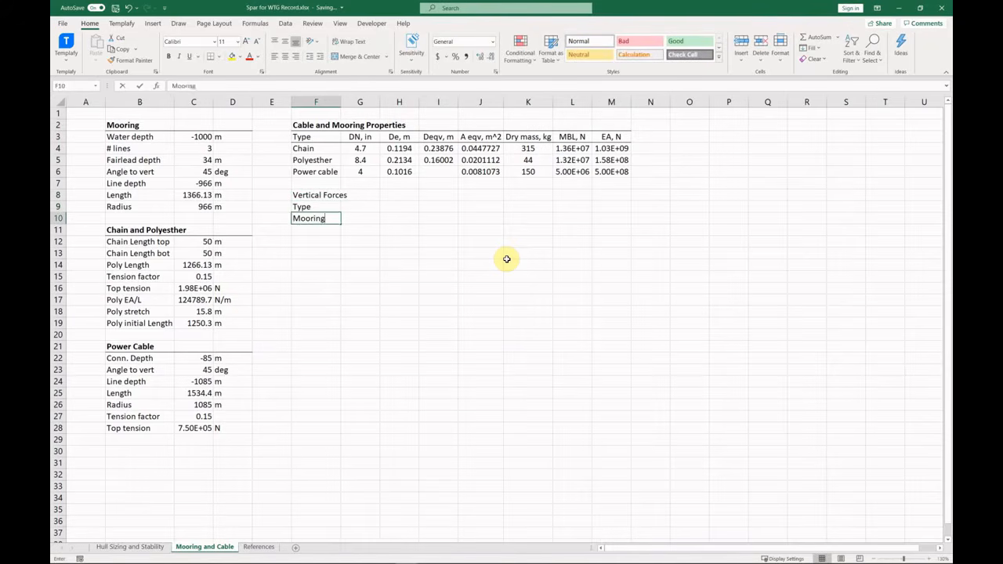
{"action": "key", "text": "Return"}
{"action": "type", "text": "Cable"}
Add column headings '# lines', 'total TT, N' and 'Vert Force, kg'.
{"action": "key", "text": "Return"}
{"action": "key", "text": "Up"}
{"action": "key", "text": "Up"}
{"action": "key", "text": "Up"}
{"action": "key", "text": "Right"}
{"action": "type", "text": "# lines"}
{"action": "key", "text": "Return"}
{"action": "key", "text": "Right"}
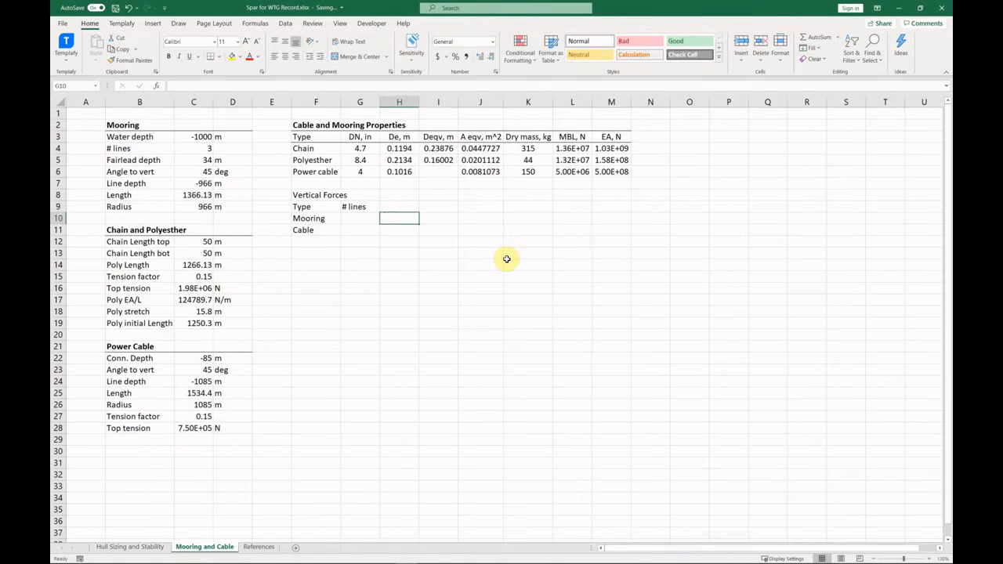
{"action": "key", "text": "Up"}
{"action": "type", "text": "total Top tension"}
{"action": "key", "text": "ctrl+shift+Left"}
{"action": "key", "text": "ctrl+shift+Left"}
{"action": "type", "text": "TT, N"}
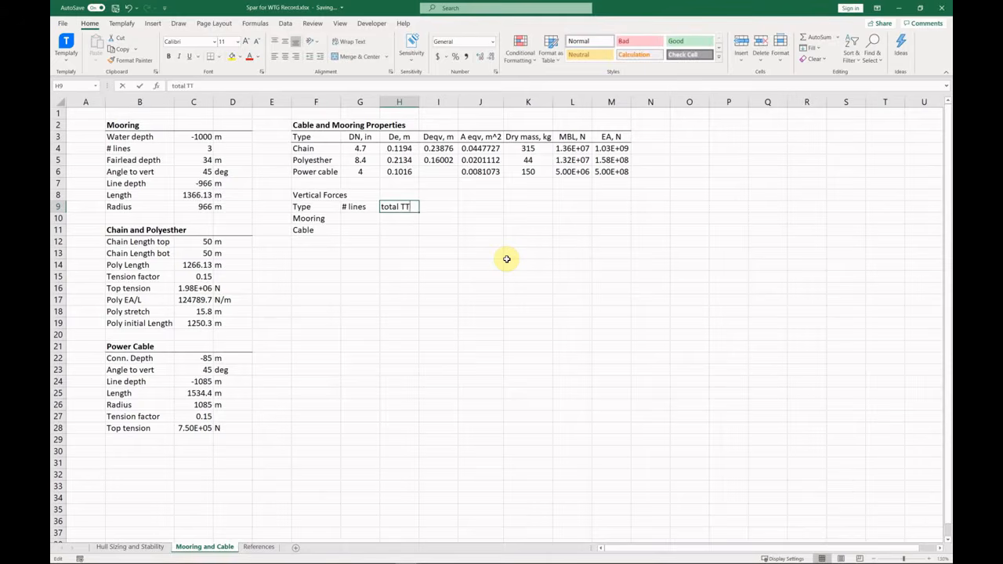
{"action": "key", "text": "Return"}
{"action": "key", "text": "Right"}
{"action": "key", "text": "Up"}
{"action": "type", "text": "Ve"}
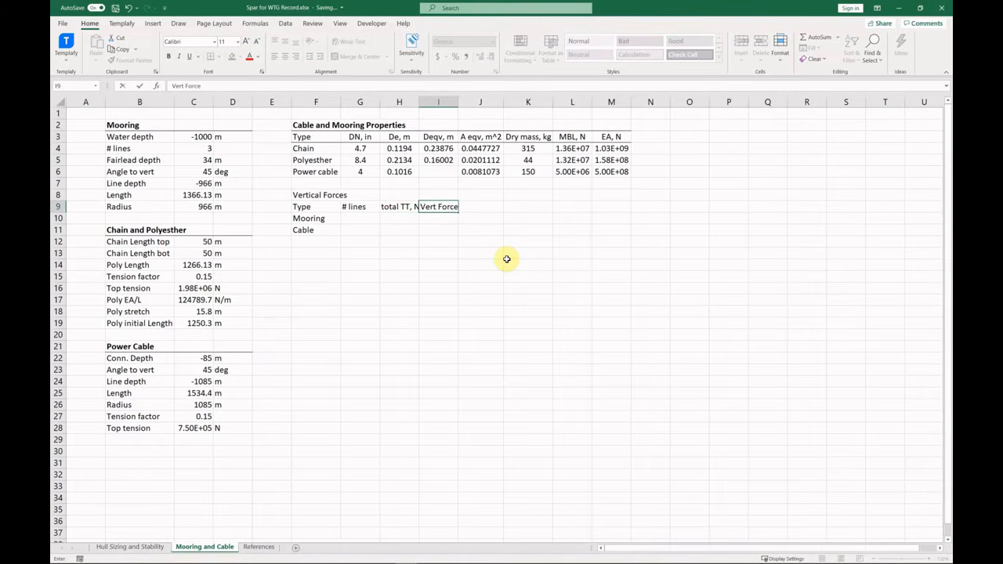
{"action": "type", "text": "rt Force, kg"}
{"action": "key", "text": "ctrl+Return"}
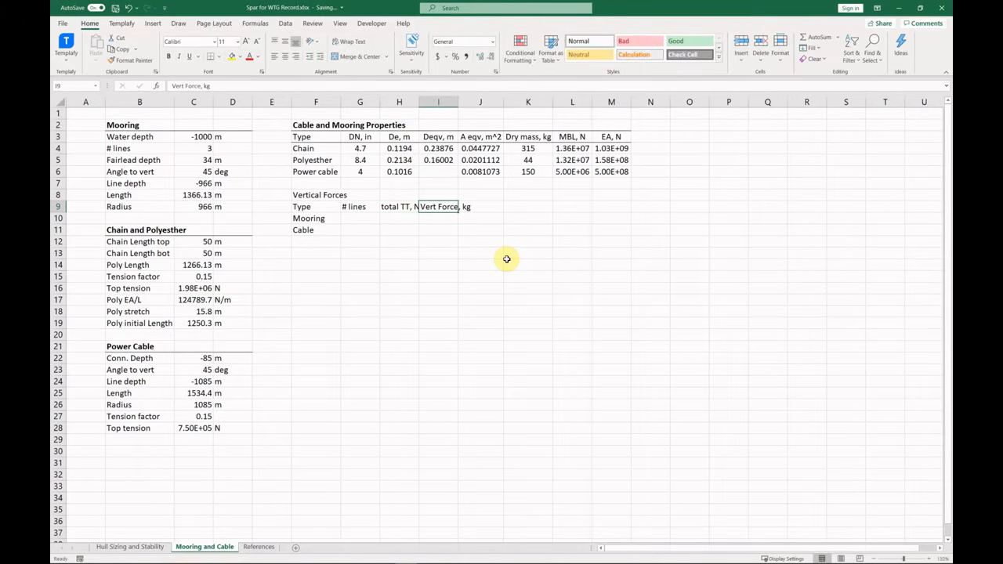
{"action": "double_click", "coordinate": [418, 101]}
Enter 3 mooring lines and 1 cable, with total tensions as line count times top tension.
{"action": "left_click", "coordinate": [365, 219]}
{"action": "type", "text": "3"}
{"action": "key", "text": "Return"}
{"action": "type", "text": "1"}
{"action": "left_click", "coordinate": [408, 223]}
{"action": "type", "text": "="}
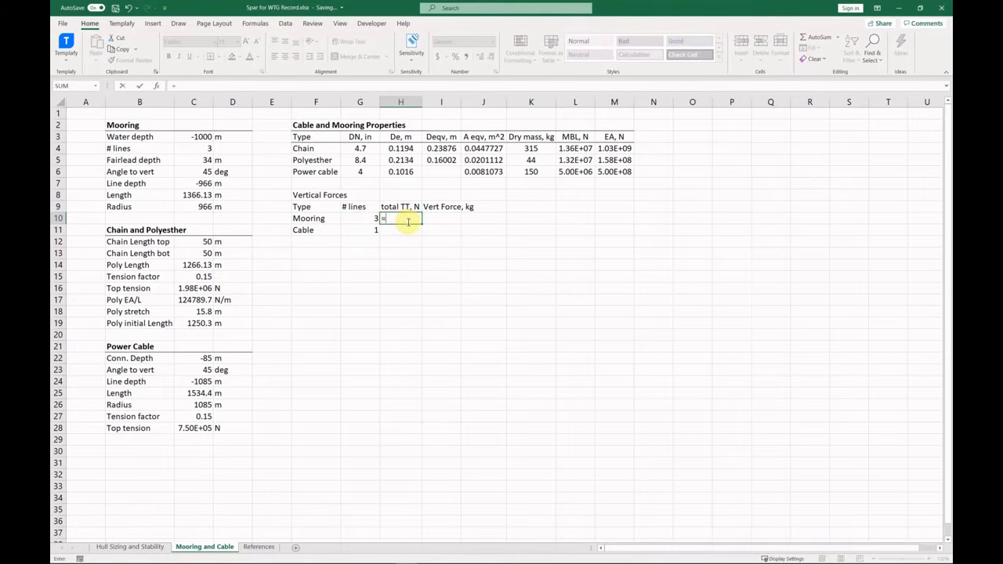
{"action": "left_click", "coordinate": [368, 219]}
{"action": "type", "text": "*"}
{"action": "left_click", "coordinate": [193, 289]}
{"action": "key", "text": "Return"}
{"action": "type", "text": "="}
{"action": "left_click", "coordinate": [367, 231]}
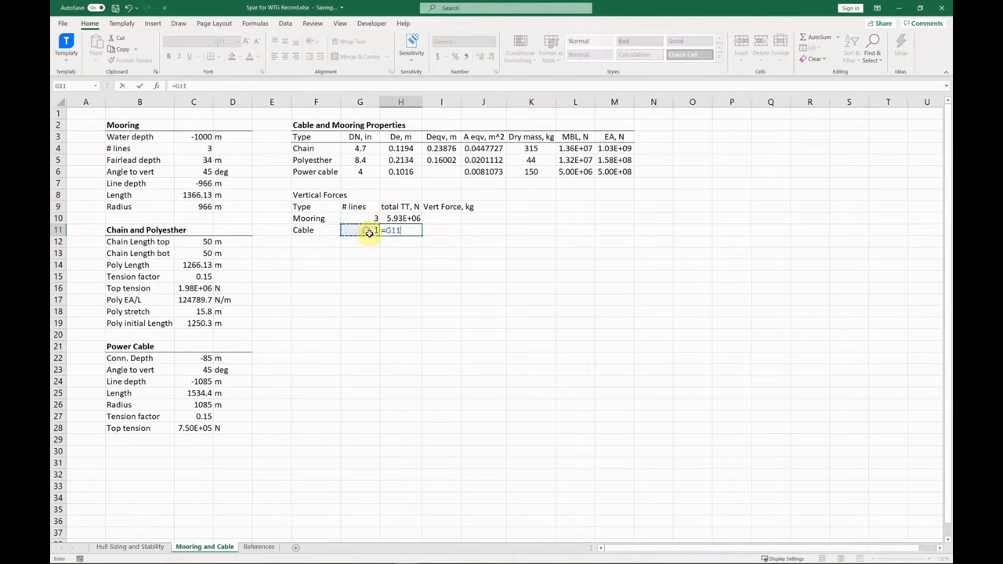
{"action": "type", "text": "*"}
{"action": "left_click", "coordinate": [194, 428]}
{"action": "key", "text": "Return"}
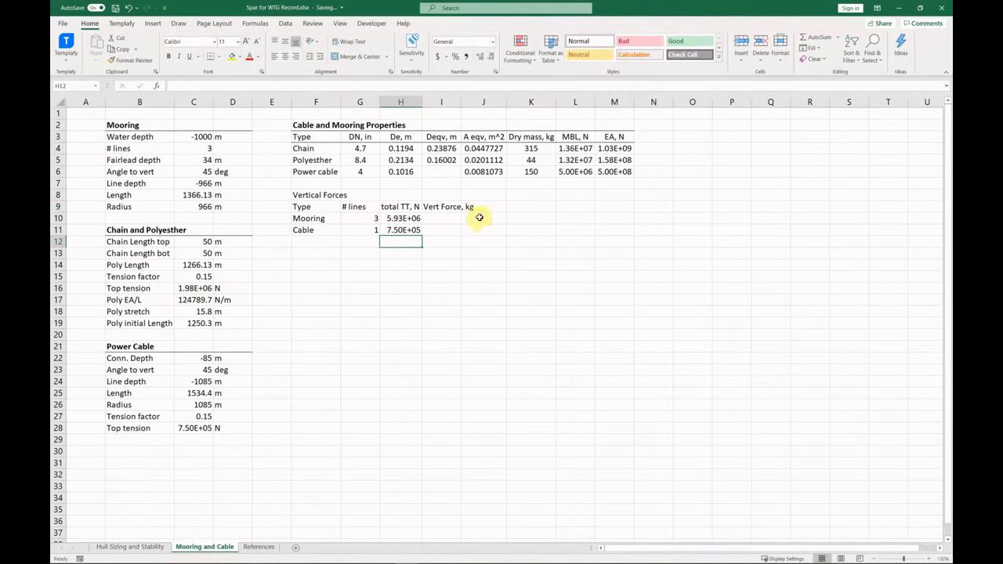
Add a Total row summing the top tensions to 6.68E+06 N.
{"action": "left_click_drag", "start_coordinate": [313, 232], "coordinate": [457, 233]}
{"action": "left_click", "coordinate": [327, 242]}
{"action": "type", "text": "Total"}
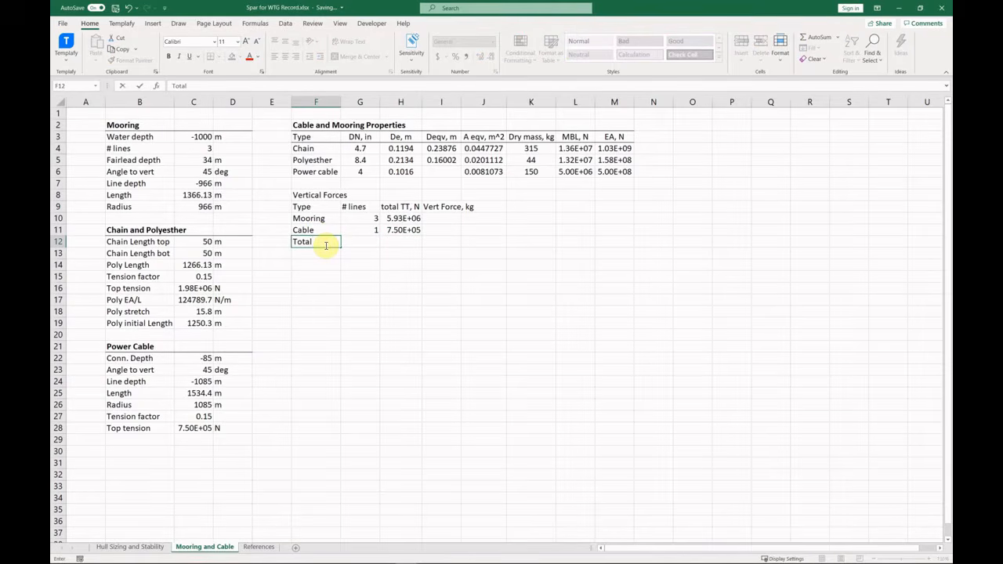
{"action": "key", "text": "Tab"}
{"action": "key", "text": "Tab"}
{"action": "type", "text": "=su"}
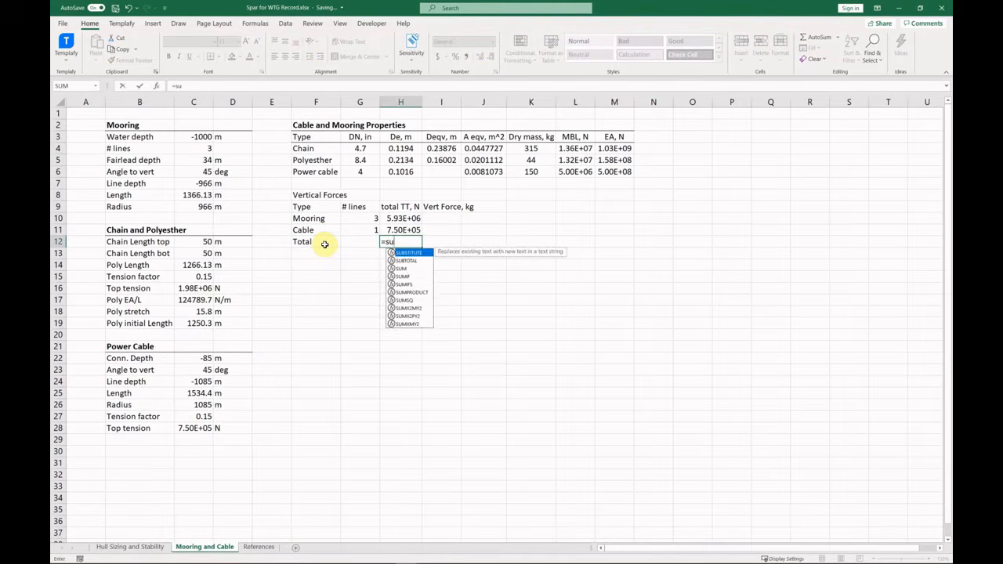
{"action": "type", "text": "m("}
{"action": "key", "text": "Up"}
{"action": "key", "text": "shift+Up"}
{"action": "key", "text": "Return"}
Compute vertical forces as tension /9.81 down to the Total row, giving 6.81E+05 kg.
{"action": "left_click", "coordinate": [452, 218]}
{"action": "type", "text": "="}
{"action": "key", "text": "Left"}
{"action": "type", "text": "/9.81"}
{"action": "key", "text": "Return"}
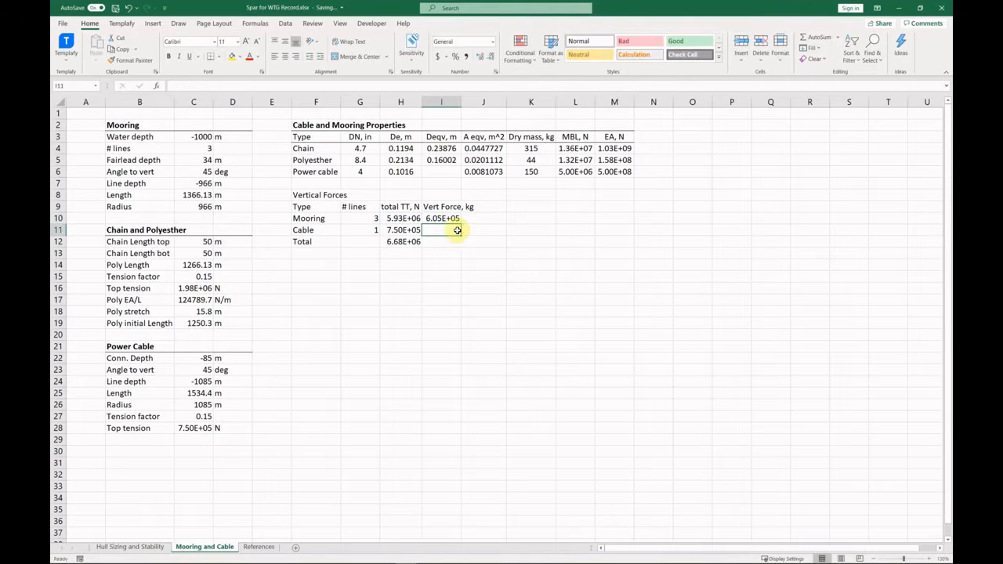
{"action": "left_click", "coordinate": [454, 219]}
{"action": "left_click_drag", "start_coordinate": [461, 223], "coordinate": [455, 247]}
{"action": "left_click", "coordinate": [408, 242]}
{"action": "left_click_drag", "start_coordinate": [461, 102], "coordinate": [479, 114]}
{"action": "left_click_drag", "start_coordinate": [421, 102], "coordinate": [430, 108]}
Bold the Vertical Forces title, add borders under the title and Cable rows, and centre the values.
{"action": "left_click_drag", "start_coordinate": [305, 206], "coordinate": [468, 207]}
{"action": "left_click", "coordinate": [313, 195]}
{"action": "key", "text": "ctrl+b"}
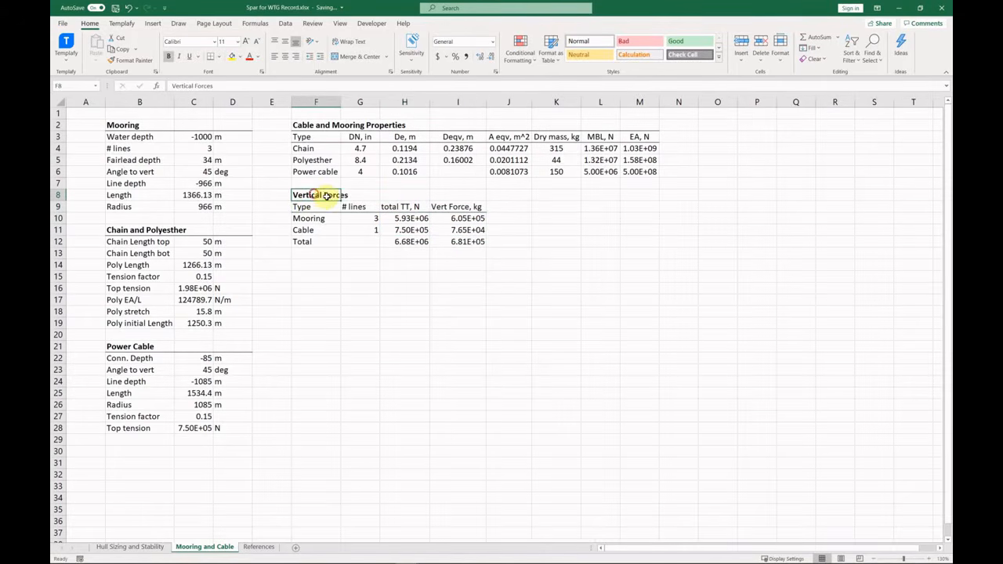
{"action": "left_click_drag", "start_coordinate": [325, 196], "coordinate": [462, 196]}
{"action": "left_click", "coordinate": [211, 56]}
{"action": "left_click_drag", "start_coordinate": [311, 230], "coordinate": [456, 231]}
{"action": "left_click", "coordinate": [211, 57]}
{"action": "left_click", "coordinate": [461, 244]}
{"action": "left_click_drag", "start_coordinate": [361, 207], "coordinate": [461, 241]}
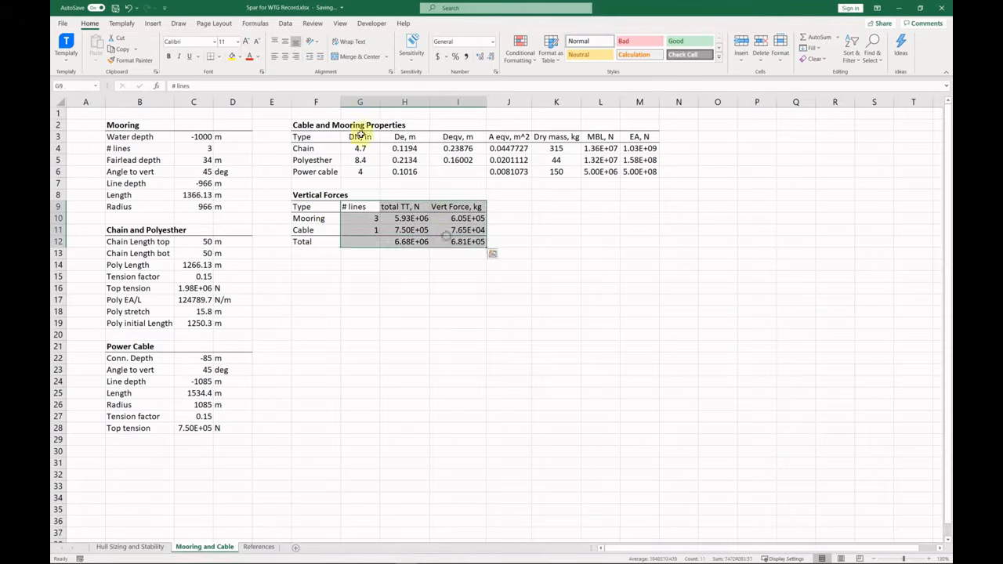
{"action": "left_click", "coordinate": [286, 57]}
{"action": "left_click", "coordinate": [361, 268]}
{"action": "left_click", "coordinate": [321, 269]}
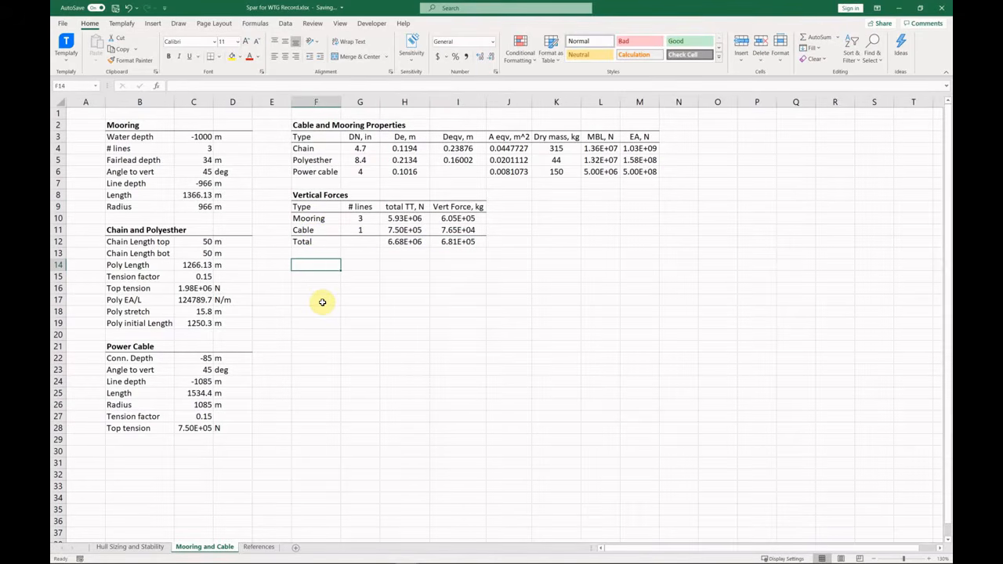
Lay out a Coordinates table with Azimuth, x, y, z headers and Fairleads azimuths 0, 120, 240.
{"action": "type", "text": "Coordinates"}
{"action": "key", "text": "Return"}
{"action": "type", "text": "Azimuth\tx\ty\tz"}
{"action": "key", "text": "Return"}
{"action": "type", "text": "Fairleads 0 120 240"}
{"action": "key", "text": "Return"}
{"action": "type", "text": "Anchors"}
{"action": "key", "text": "Return"}
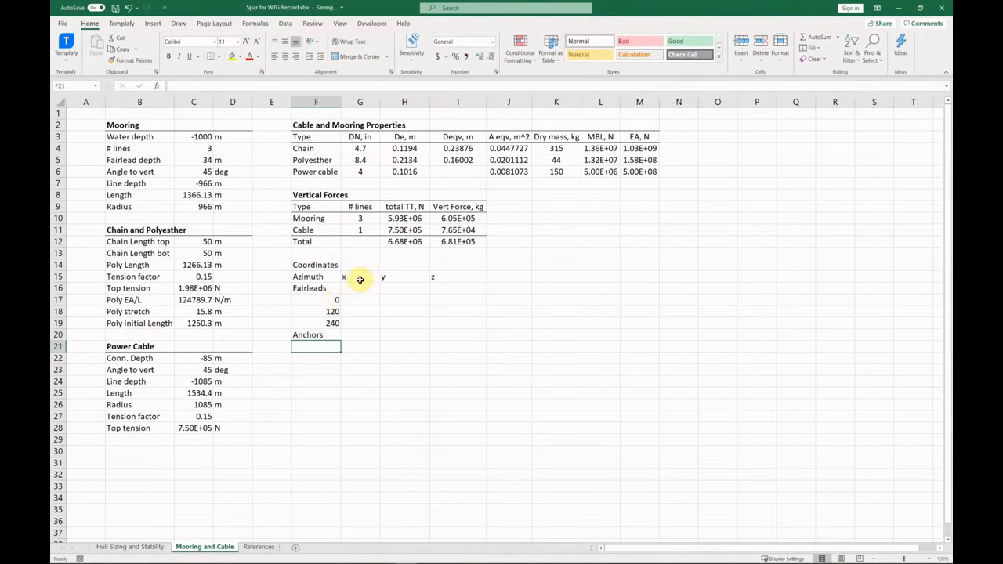
Copy the 0, 120, 240 azimuths into the Anchors rows.
{"action": "left_click_drag", "start_coordinate": [327, 301], "coordinate": [337, 322]}
{"action": "key", "text": "ctrl+c"}
{"action": "left_click", "coordinate": [328, 346]}
{"action": "key", "text": "ctrl+v"}
{"action": "key", "text": "Down"}
{"action": "key", "text": "Down"}
{"action": "key", "text": "Down"}
{"action": "key", "text": "Escape"}
{"action": "key", "text": "Down"}
{"action": "key", "text": "Up"}
Centre-align the Coordinates table.
{"action": "left_click_drag", "start_coordinate": [316, 277], "coordinate": [458, 370]}
{"action": "left_click", "coordinate": [285, 57]}
{"action": "left_click_drag", "start_coordinate": [316, 276], "coordinate": [459, 289]}
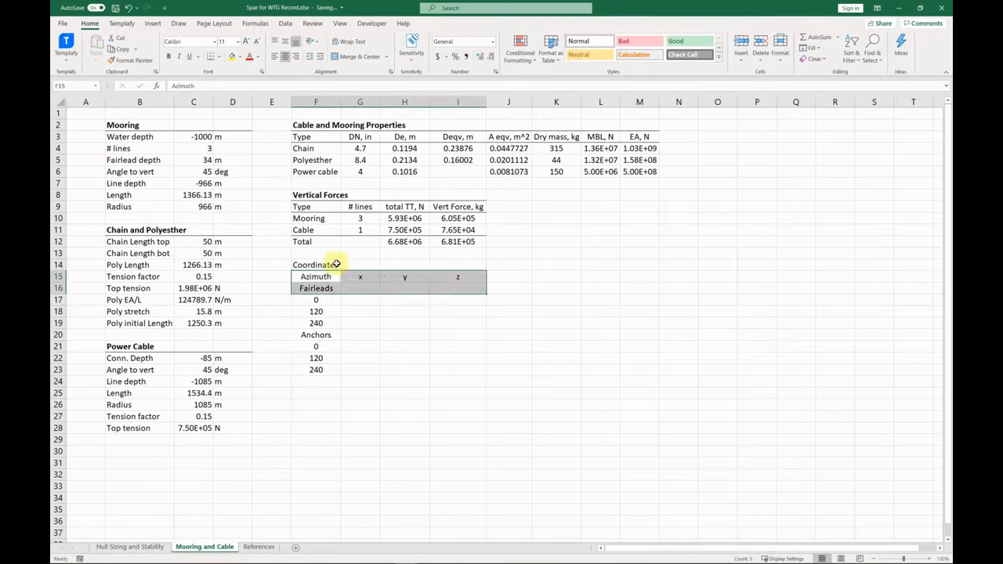
{"action": "left_click", "coordinate": [368, 301]}
Add an R cell giving the fairlead radius as the hull outer diameter /2.
{"action": "type", "text": "R"}
{"action": "key", "text": "Tab"}
{"action": "type", "text": "="}
{"action": "left_click", "coordinate": [130, 547]}
{"action": "left_click", "coordinate": [208, 139]}
{"action": "type", "text": "/2"}
{"action": "key", "text": "Return"}
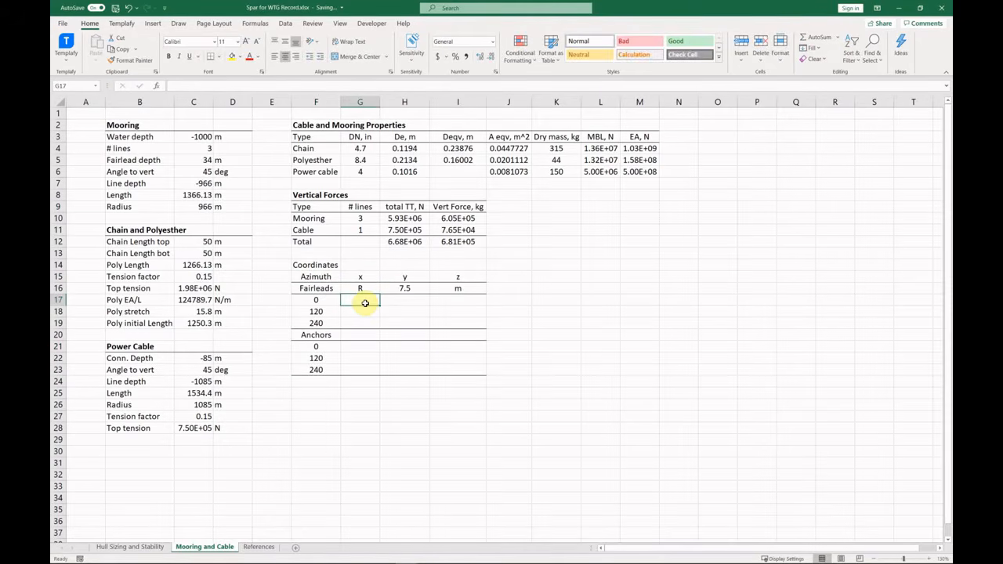
Set the first fairlead x to the radius, and anchor x to fairlead x plus anchor radius.
{"action": "type", "text": "="}
{"action": "left_click", "coordinate": [404, 288]}
{"action": "key", "text": "Return"}
{"action": "left_click", "coordinate": [359, 346]}
{"action": "type", "text": "="}
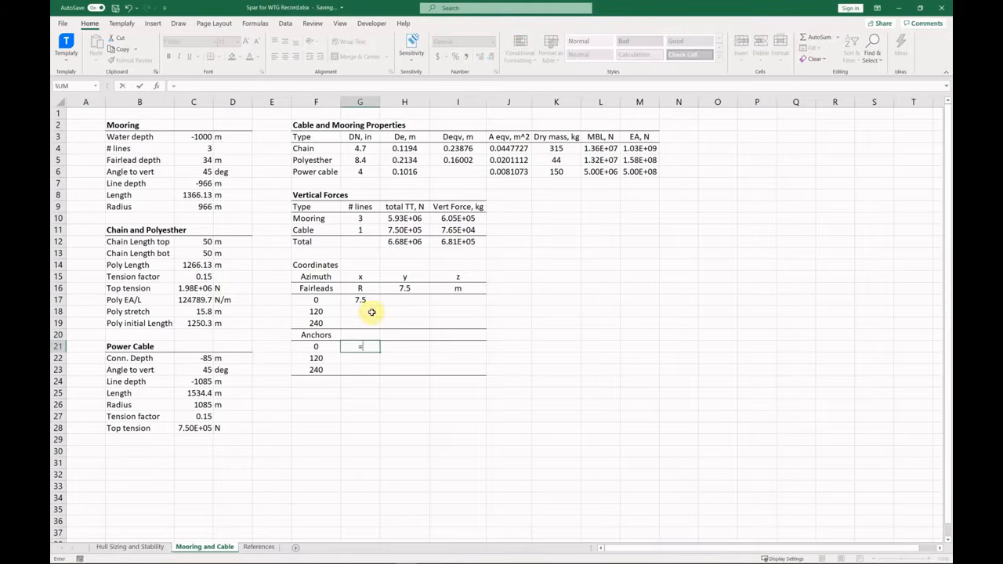
{"action": "left_click", "coordinate": [360, 300]}
{"action": "type", "text": "+"}
{"action": "left_click", "coordinate": [204, 206]}
{"action": "key", "text": "Return"}
Fill y with 0, fairlead z with =-C5, and anchor z with 1000 down the rows.
{"action": "left_click", "coordinate": [404, 300]}
{"action": "type", "text": "0"}
{"action": "left_click", "coordinate": [458, 301]}
{"action": "type", "text": "=-"}
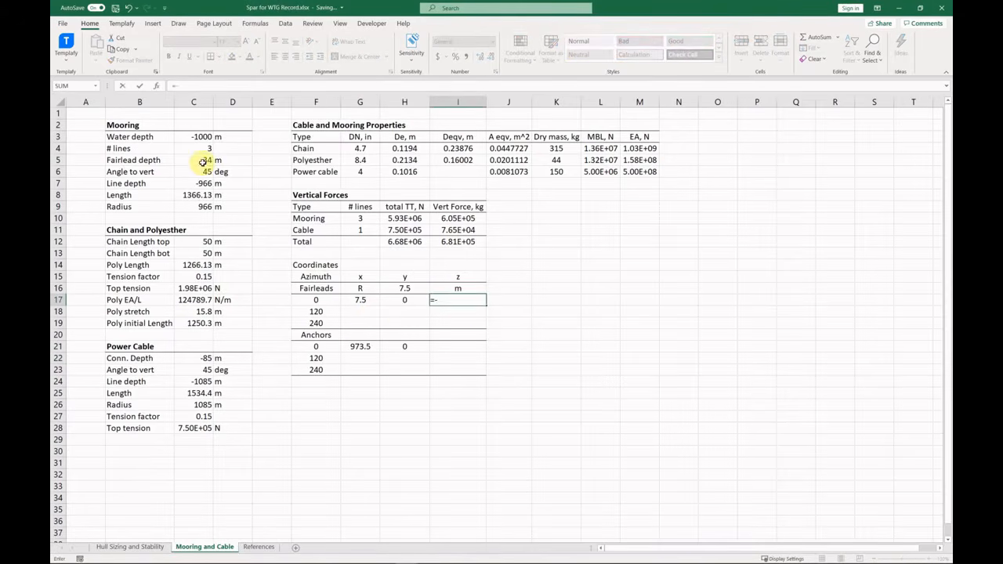
{"action": "left_click", "coordinate": [203, 162]}
{"action": "double_click", "coordinate": [482, 302]}
{"action": "left_click", "coordinate": [459, 346]}
{"action": "left_click_drag", "start_coordinate": [486, 306], "coordinate": [488, 378]}
{"action": "left_click", "coordinate": [202, 137]}
Write a radius*COS(RADIANS(azimuth)) x formula for the 120° fairlead.
{"action": "left_click", "coordinate": [360, 312]}
{"action": "type", "text": "="}
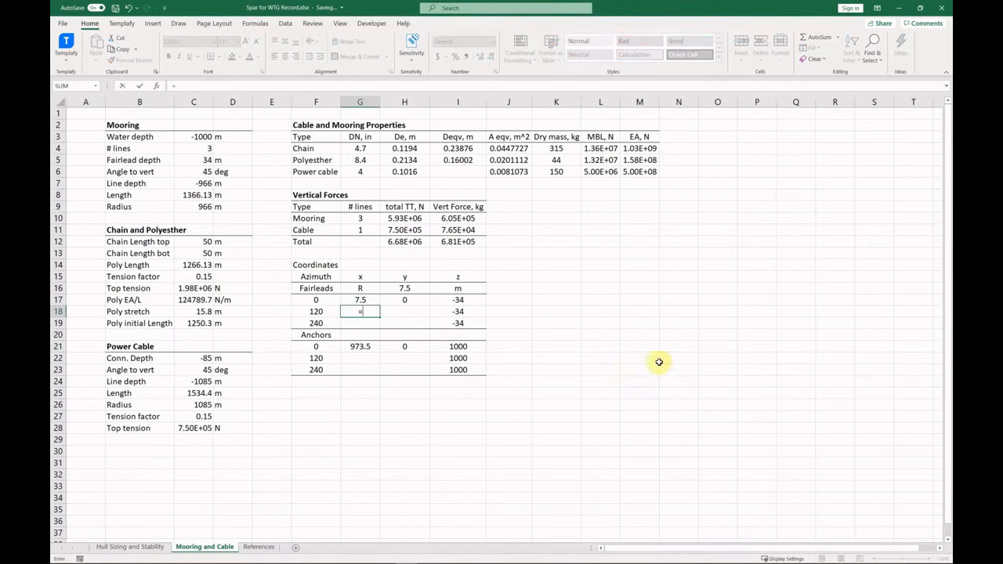
{"action": "left_click", "coordinate": [201, 210]}
{"action": "type", "text": "*COS(RADIANS("}
{"action": "left_click", "coordinate": [324, 314]}
{"action": "type", "text": "))"}
{"action": "key", "text": "Return"}
{"action": "left_click_drag", "start_coordinate": [361, 301], "coordinate": [425, 369]}
{"action": "left_click", "coordinate": [274, 56]}
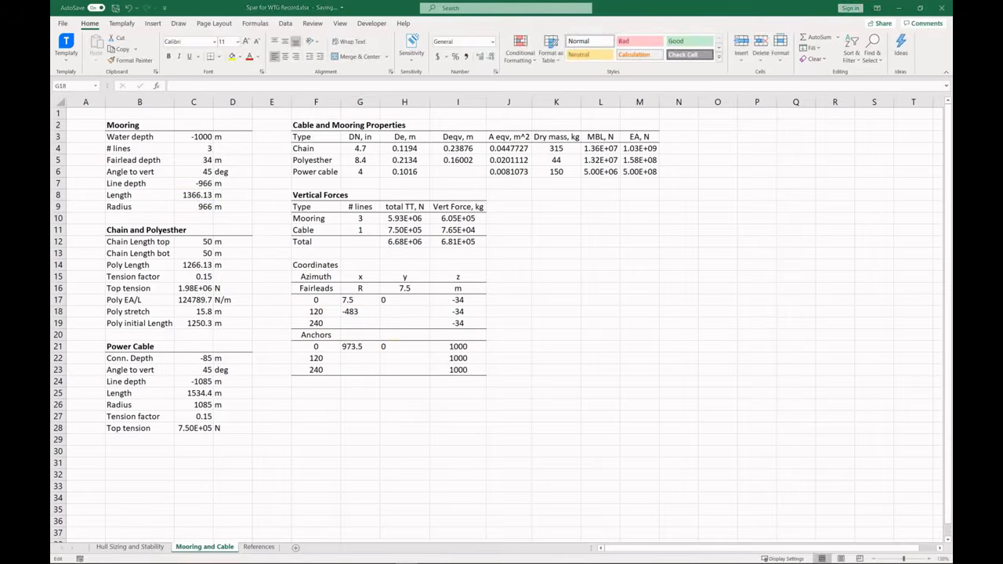
{"action": "left_click_drag", "start_coordinate": [372, 317], "coordinate": [369, 361]}
{"action": "double_click", "coordinate": [357, 358]}
{"action": "left_click", "coordinate": [361, 312]}
Rewrite fairlead x as H16*COS(RADIANS(F18)) and y as =H16*SIN(RADIANS(F18)).
{"action": "type", "text": "="}
{"action": "left_click", "coordinate": [410, 289]}
{"action": "type", "text": "*COS(RADIANS(F18))"}
{"action": "key", "text": "Return"}
{"action": "left_click", "coordinate": [386, 314]}
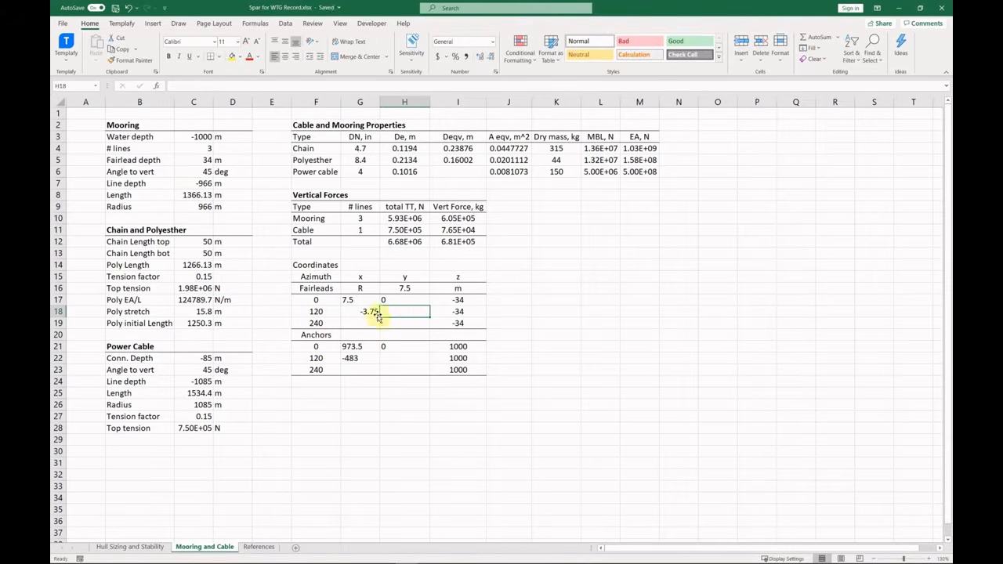
{"action": "type", "text": "=H16*SIN(RADIANS(F18))"}
{"action": "key", "text": "Return"}
Fill the fairlead x and y formulas down to row 19, centre them, and reduce decimals.
{"action": "left_click", "coordinate": [491, 57]}
{"action": "left_click_drag", "start_coordinate": [430, 316], "coordinate": [430, 328]}
{"action": "double_click", "coordinate": [365, 324]}
{"action": "double_click", "coordinate": [426, 324]}
{"action": "left_click", "coordinate": [374, 324]}
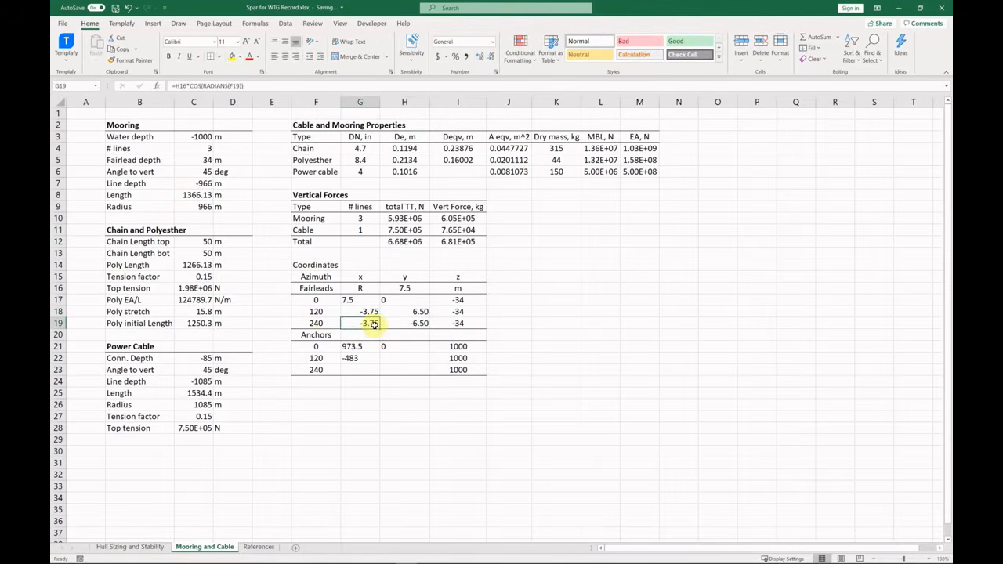
{"action": "left_click_drag", "start_coordinate": [361, 300], "coordinate": [405, 323]}
{"action": "left_click", "coordinate": [286, 56]}
{"action": "left_click", "coordinate": [600, 277]}
Fill the anchor x formula down and add anchor y as C9*SIN(RADIANS(F22)).
{"action": "left_click", "coordinate": [366, 358]}
{"action": "left_click_drag", "start_coordinate": [380, 364], "coordinate": [380, 373]}
{"action": "double_click", "coordinate": [363, 369]}
{"action": "left_click_drag", "start_coordinate": [210, 219], "coordinate": [211, 208]}
{"action": "left_click", "coordinate": [403, 358]}
{"action": "type", "text": "="}
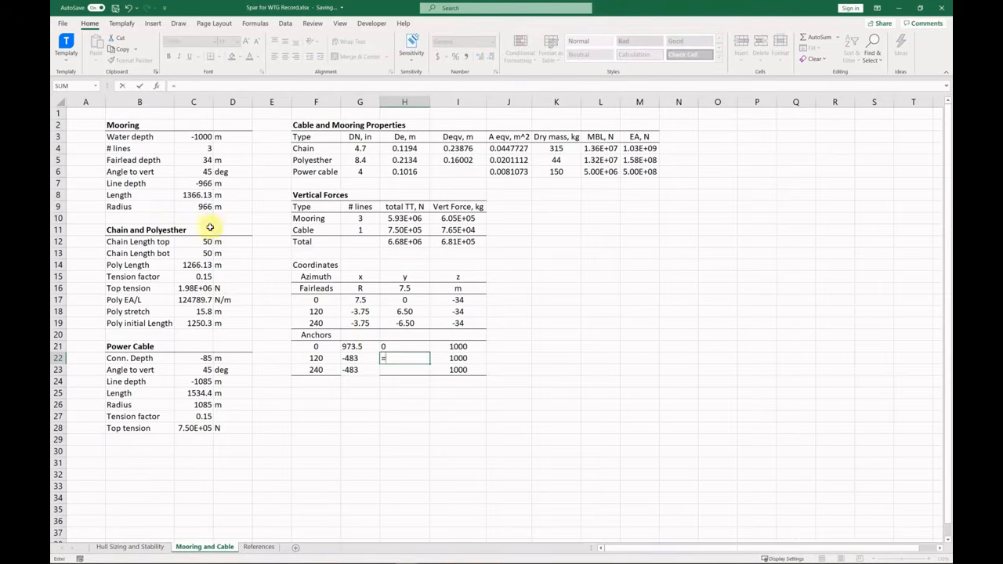
{"action": "left_click", "coordinate": [201, 205]}
{"action": "type", "text": "*SIN(RADIANS("}
{"action": "left_click", "coordinate": [315, 360]}
{"action": "type", "text": "))"}
{"action": "key", "text": "Return"}
Centre the anchor coordinates, reduce their decimals, and bold the Coordinates heading.
{"action": "left_click_drag", "start_coordinate": [430, 364], "coordinate": [430, 374]}
{"action": "left_click_drag", "start_coordinate": [360, 346], "coordinate": [404, 370]}
{"action": "left_click", "coordinate": [285, 56]}
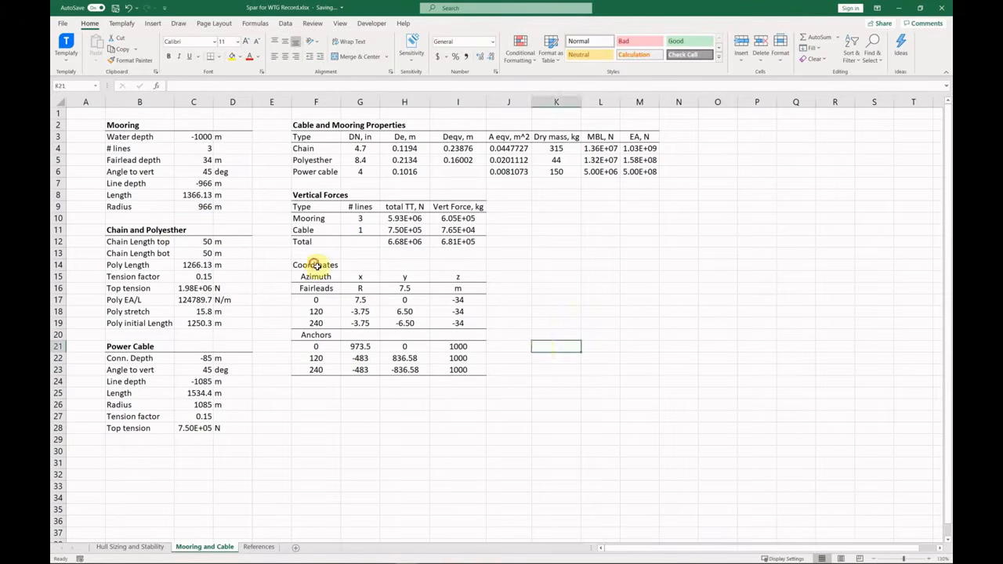
{"action": "left_click", "coordinate": [316, 265]}
{"action": "left_click", "coordinate": [600, 346]}
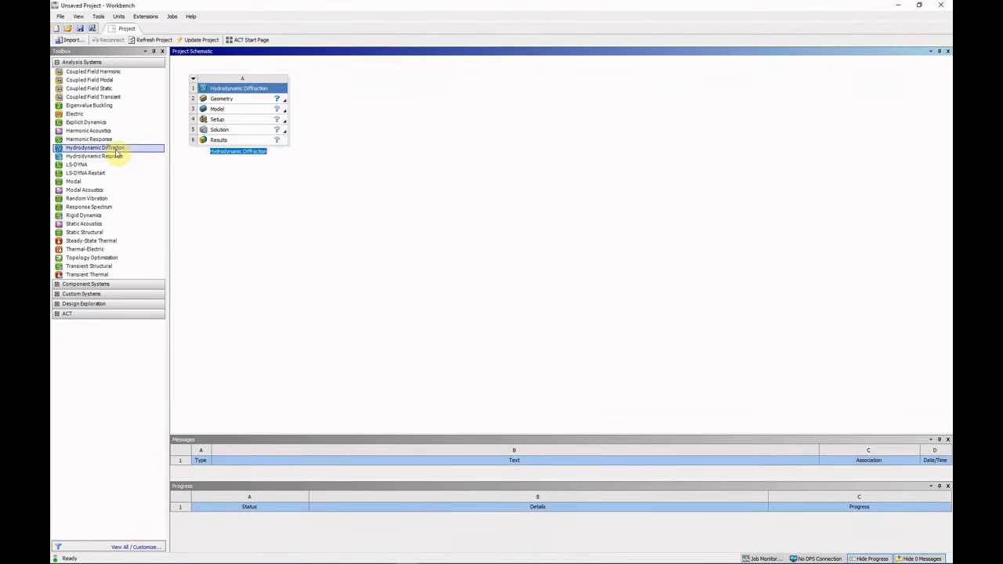
Link a Hydrodynamic Response system to system A's Solution and create a new SpaceClaim geometry from A's Geometry cell.
{"action": "left_click_drag", "start_coordinate": [125, 156], "coordinate": [270, 191]}
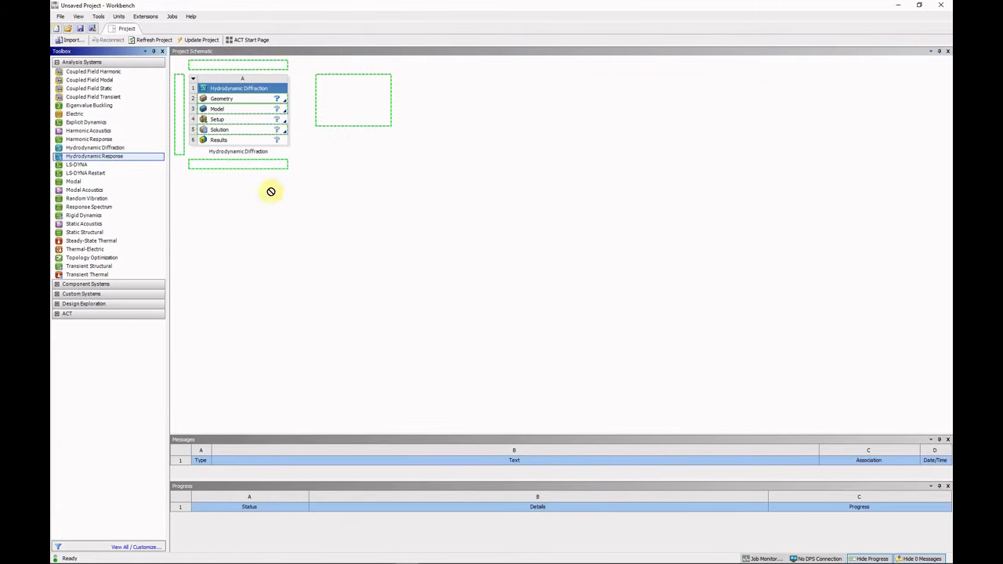
{"action": "left_click_drag", "start_coordinate": [283, 139], "coordinate": [277, 135]}
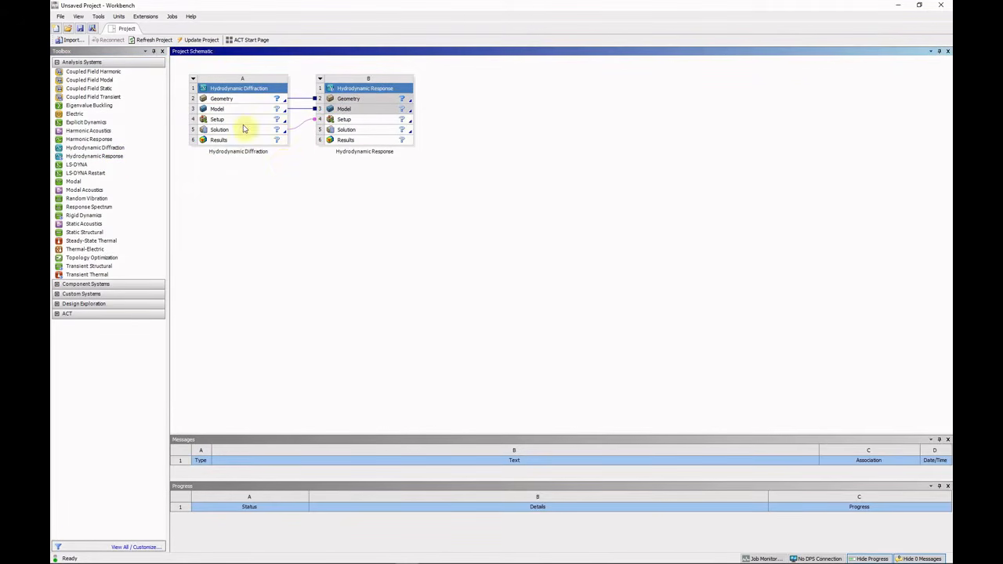
{"action": "left_click", "coordinate": [243, 100]}
{"action": "right_click", "coordinate": [242, 101]}
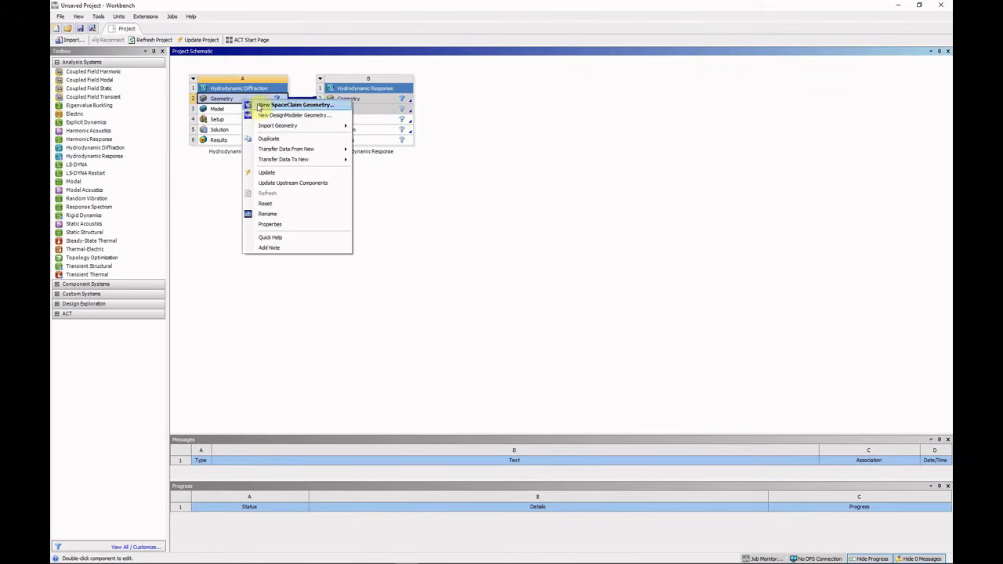
{"action": "left_click", "coordinate": [267, 107]}
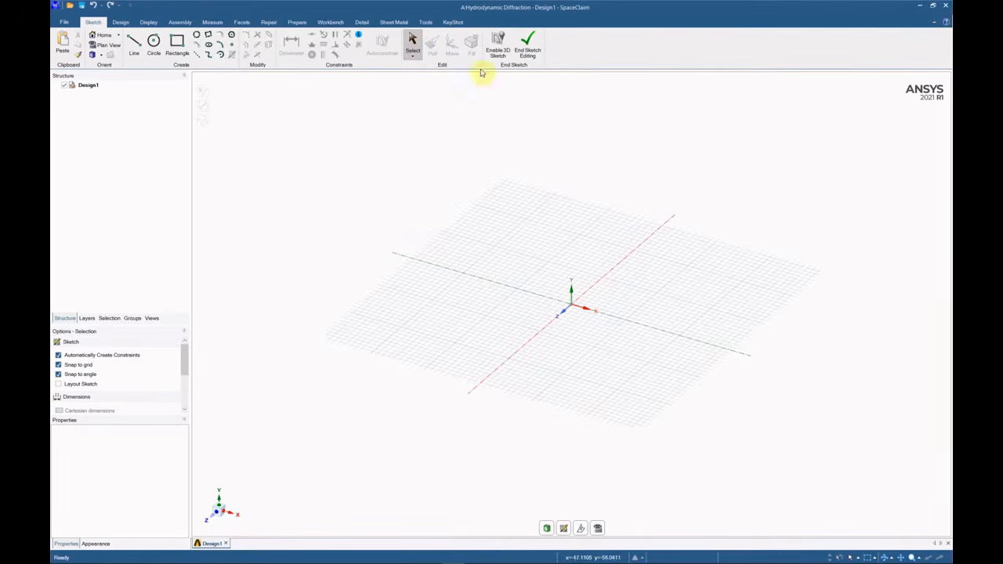
Sketch a circle centred at the origin and end sketch editing to make a flat disc surface.
{"action": "left_click", "coordinate": [528, 43]}
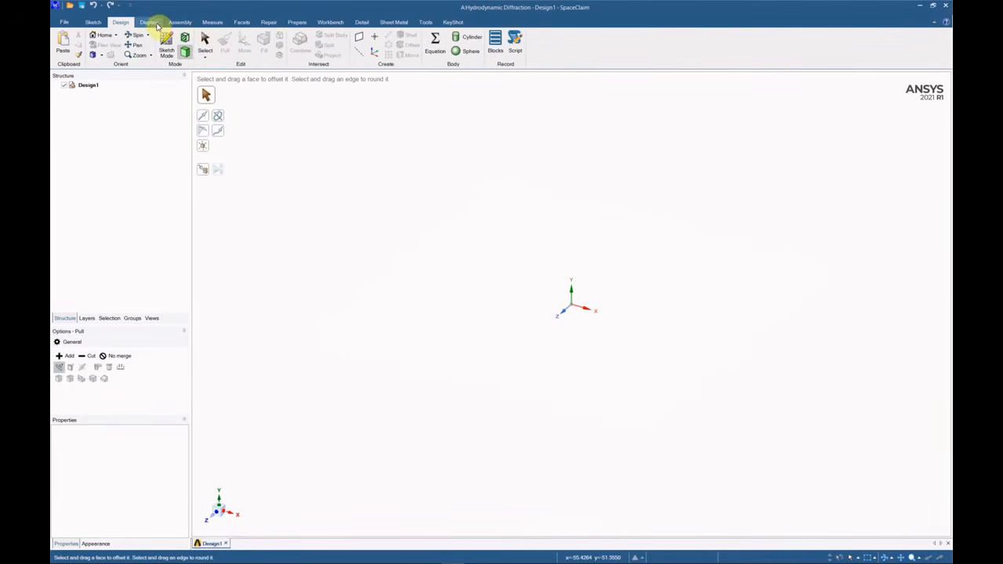
{"action": "left_click", "coordinate": [166, 45]}
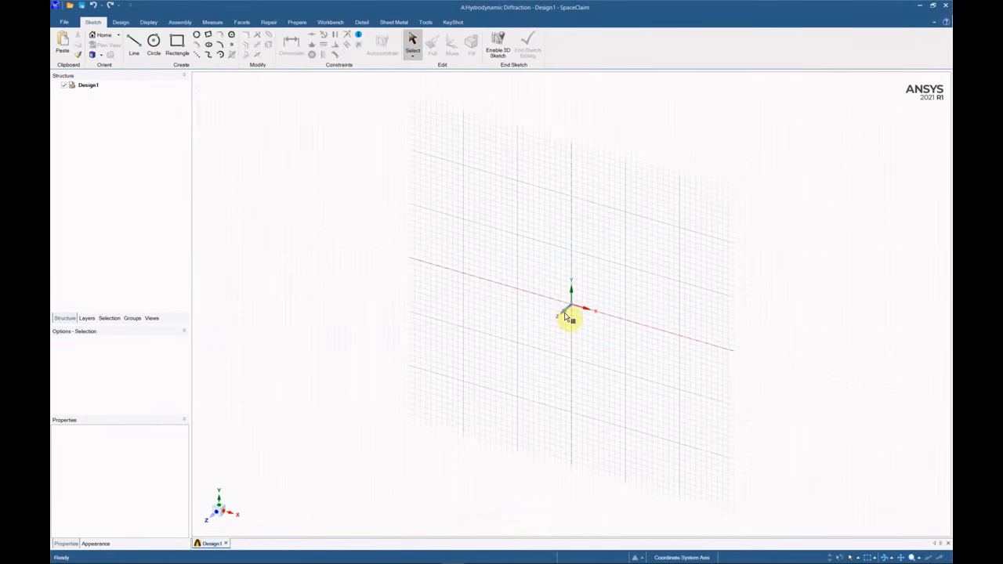
{"action": "left_click", "coordinate": [153, 41]}
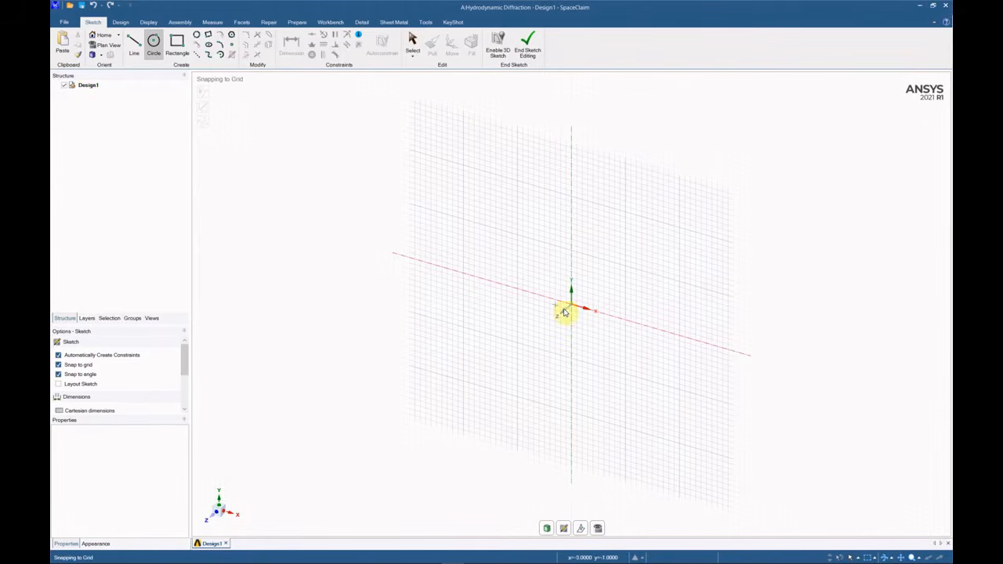
{"action": "left_click", "coordinate": [571, 306]}
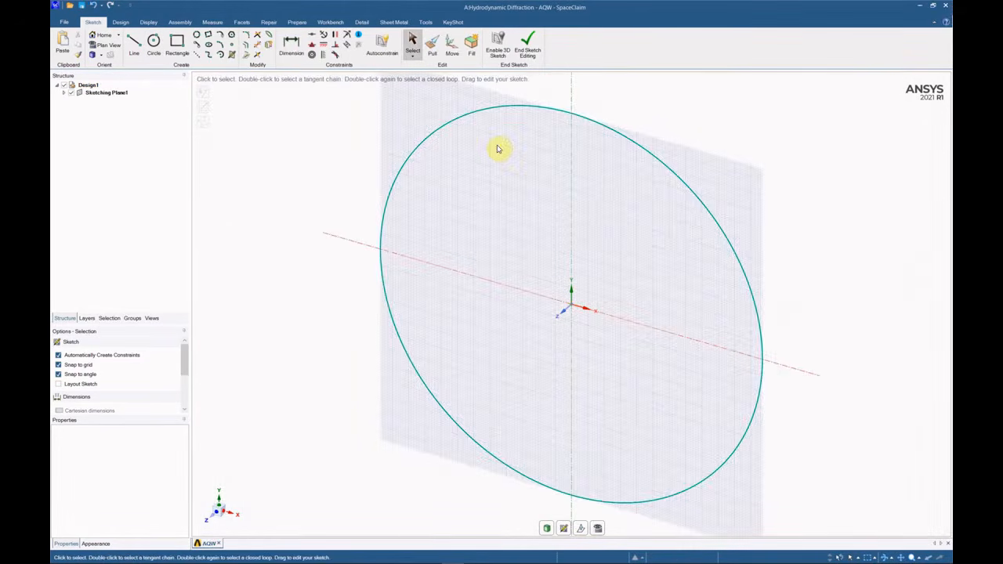
{"action": "left_click", "coordinate": [528, 43]}
{"action": "middle_click_drag", "start_coordinate": [546, 263], "coordinate": [582, 179]}
{"action": "left_click", "coordinate": [609, 252]}
{"action": "scroll", "coordinate": [660, 257], "scroll_direction": "up", "scroll_amount": 1}
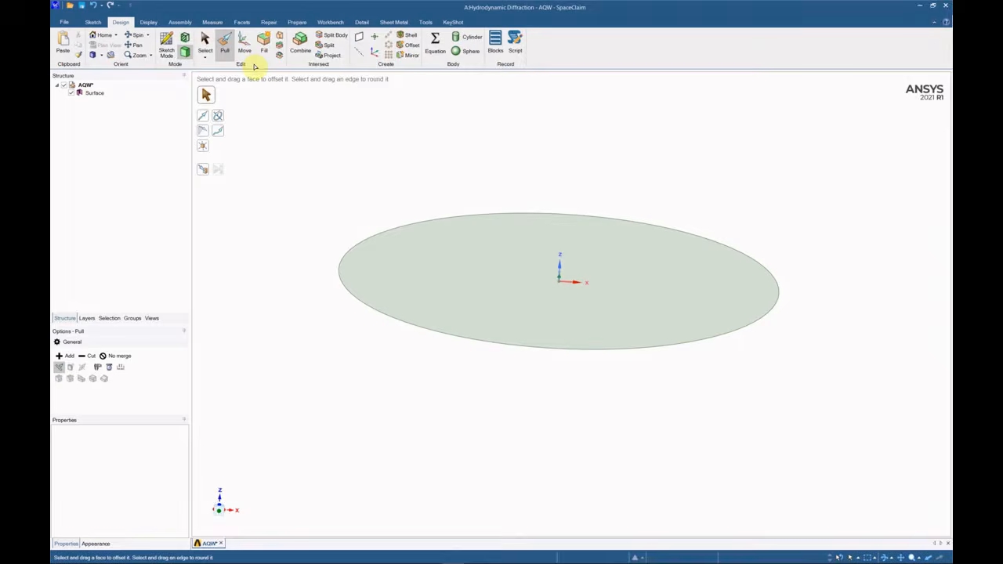
Pull the disc's outer edge down 85000 mm into a cylinder wall.
{"action": "left_click", "coordinate": [369, 243]}
{"action": "left_click_drag", "start_coordinate": [336, 280], "coordinate": [338, 311]}
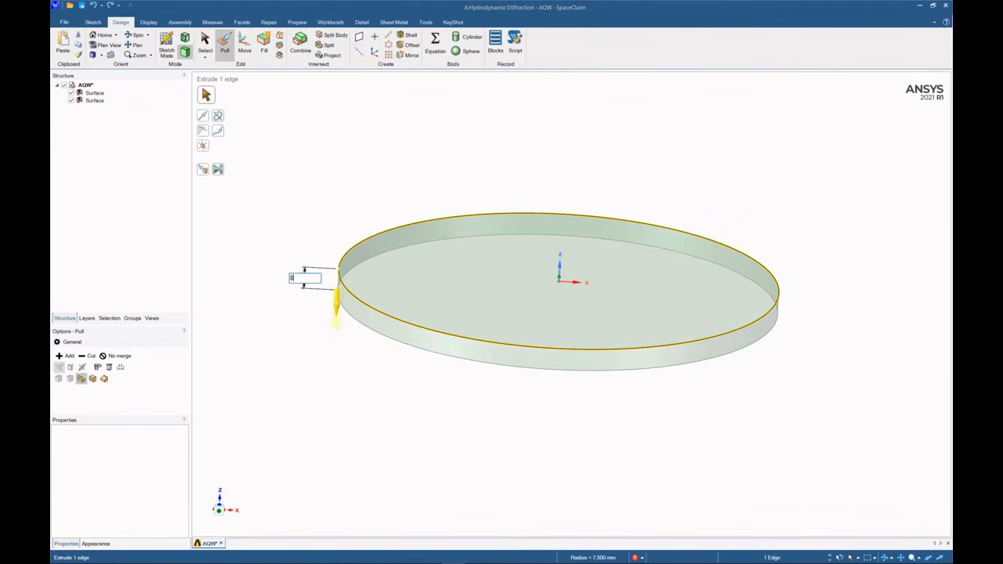
{"action": "key", "text": "Return"}
{"action": "scroll", "coordinate": [337, 311], "scroll_direction": "down", "scroll_amount": 14}
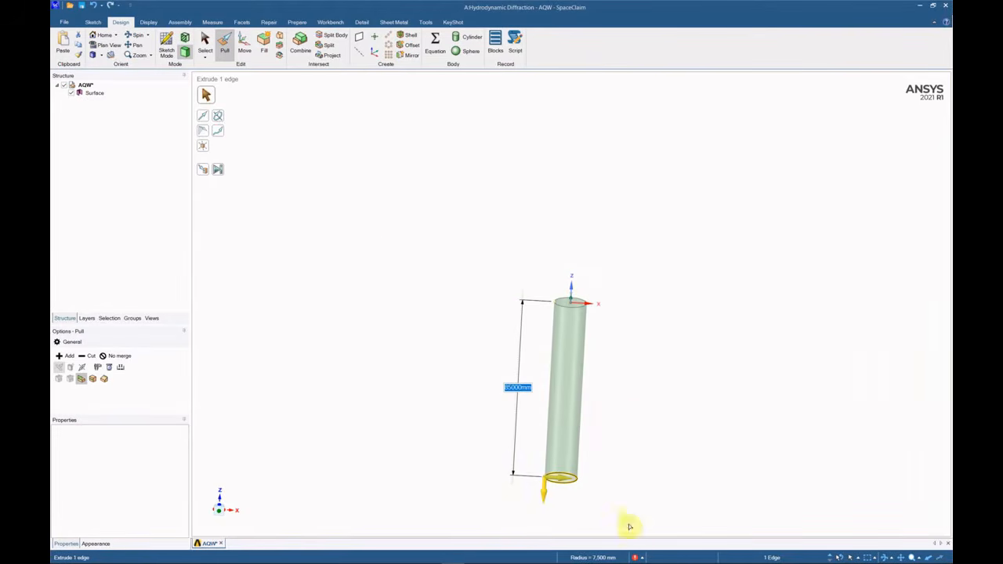
{"action": "left_click", "coordinate": [626, 414]}
Delete the cylinder's top disc face.
{"action": "key", "text": "s"}
{"action": "scroll", "coordinate": [584, 306], "scroll_direction": "up", "scroll_amount": 15}
{"action": "right_click", "coordinate": [528, 296]}
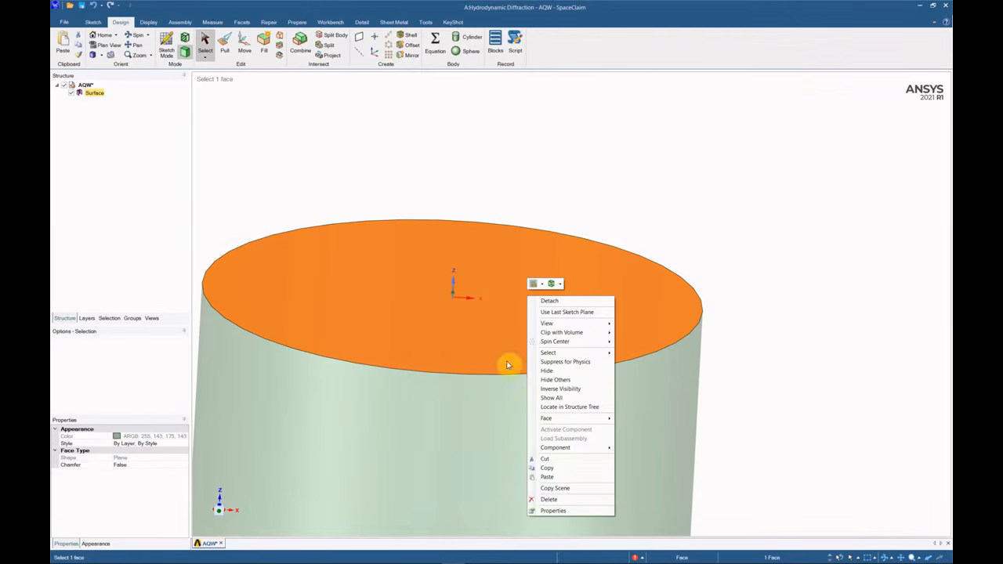
{"action": "left_click", "coordinate": [550, 499]}
{"action": "scroll", "coordinate": [603, 298], "scroll_direction": "down", "scroll_amount": 5}
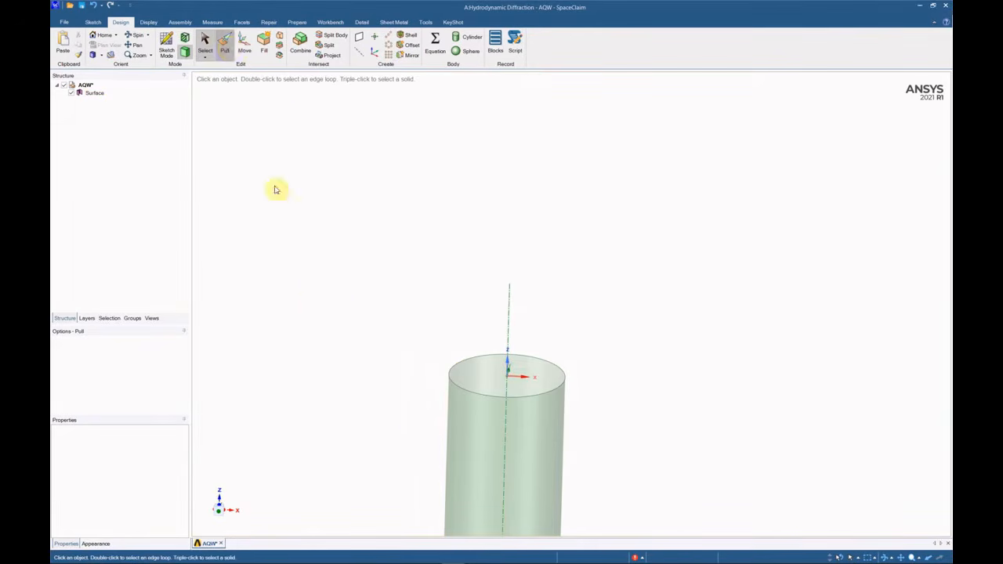
Pull the cylinder's top edge up 15000 mm as a separate No-merge surface.
{"action": "key", "text": "p"}
{"action": "left_click", "coordinate": [121, 356]}
{"action": "left_click", "coordinate": [452, 365]}
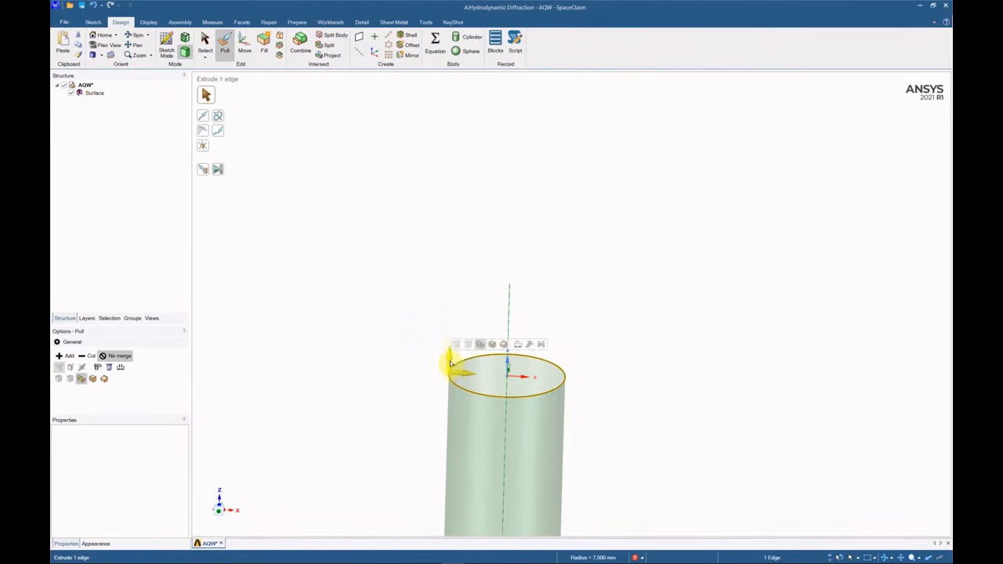
{"action": "left_click_drag", "start_coordinate": [452, 365], "coordinate": [449, 330]}
{"action": "type", "text": "15000"}
{"action": "key", "text": "Return"}
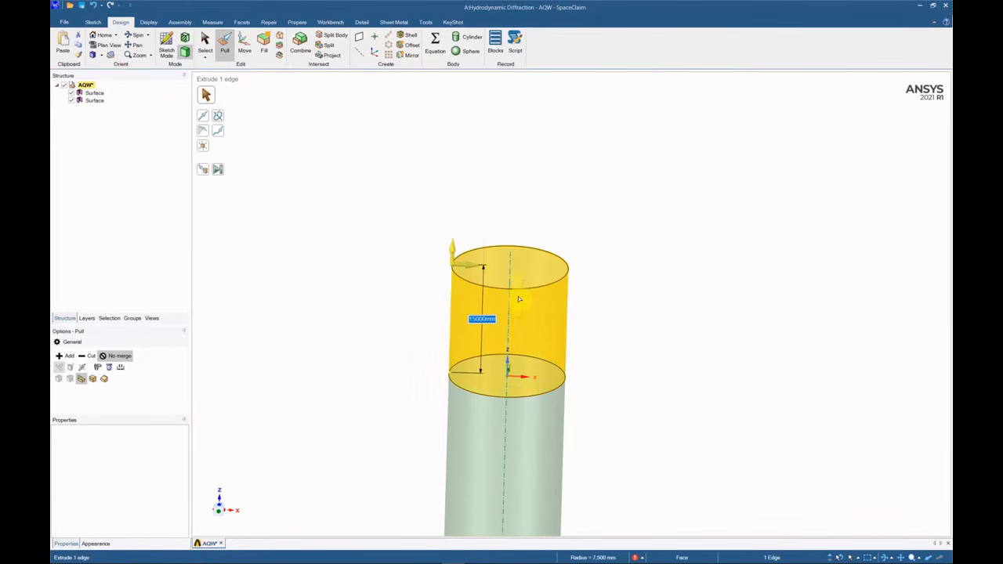
{"action": "key", "text": "Escape"}
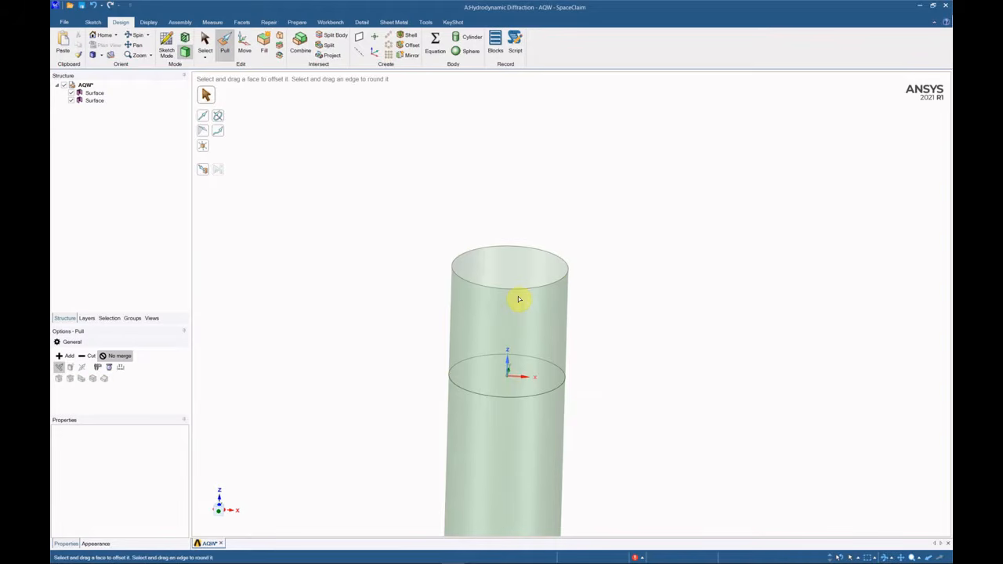
{"action": "key", "text": "Escape"}
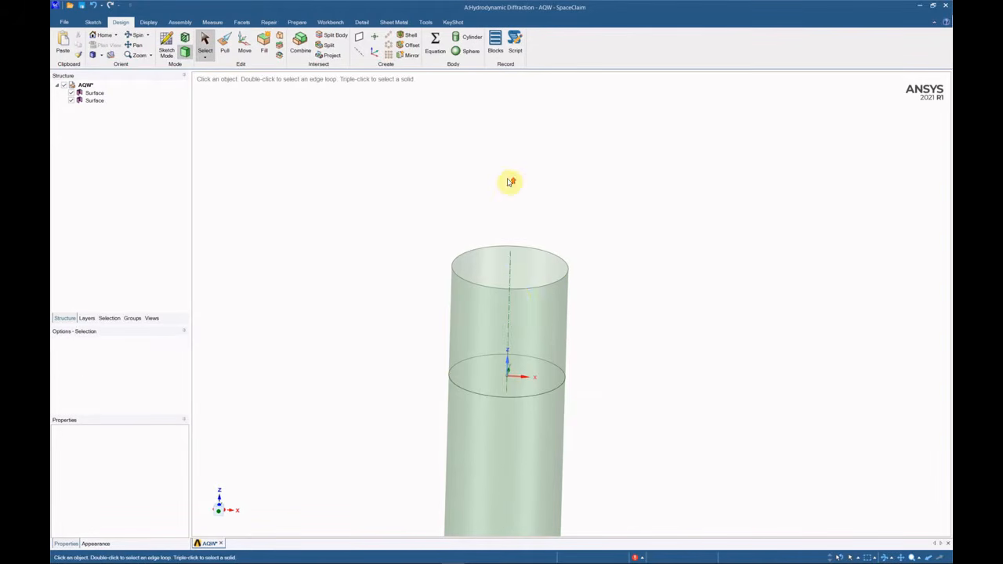
{"action": "scroll", "coordinate": [509, 182], "scroll_direction": "down", "scroll_amount": 2}
Fill the cylinder's bottom edge to cap the opening with a flat surface.
{"action": "left_click", "coordinate": [499, 228]}
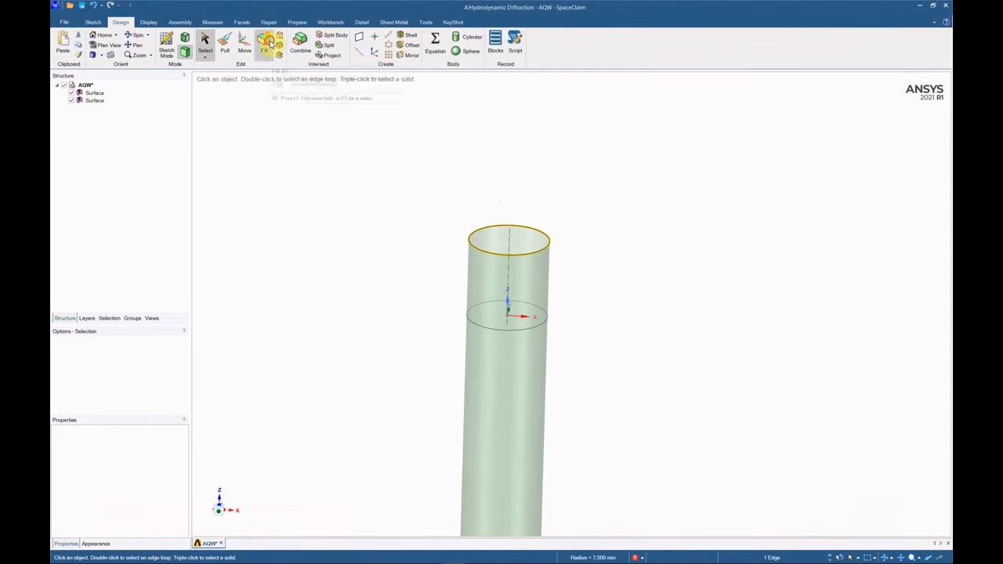
{"action": "scroll", "coordinate": [475, 145], "scroll_direction": "down", "scroll_amount": 2}
{"action": "left_click", "coordinate": [489, 374]}
{"action": "left_click", "coordinate": [495, 416]}
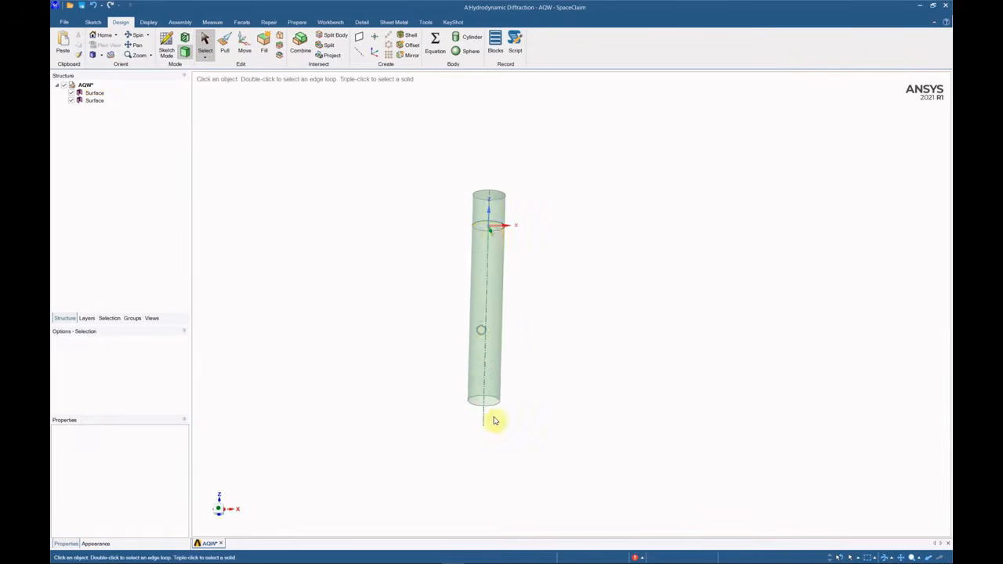
{"action": "scroll", "coordinate": [495, 399], "scroll_direction": "up", "scroll_amount": 3}
{"action": "left_click", "coordinate": [496, 383]}
{"action": "left_click", "coordinate": [264, 45]}
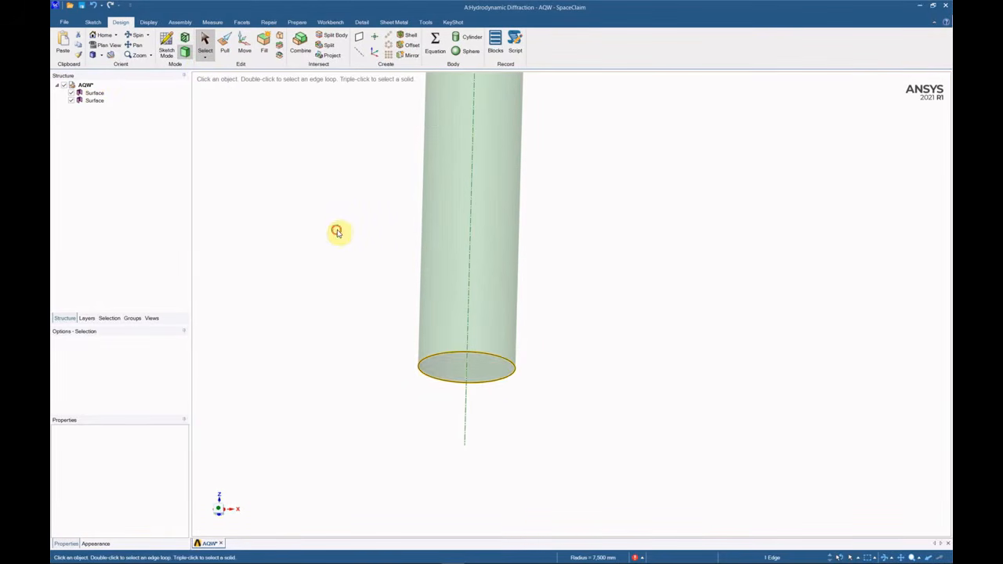
{"action": "scroll", "coordinate": [472, 286], "scroll_direction": "down", "scroll_amount": 3}
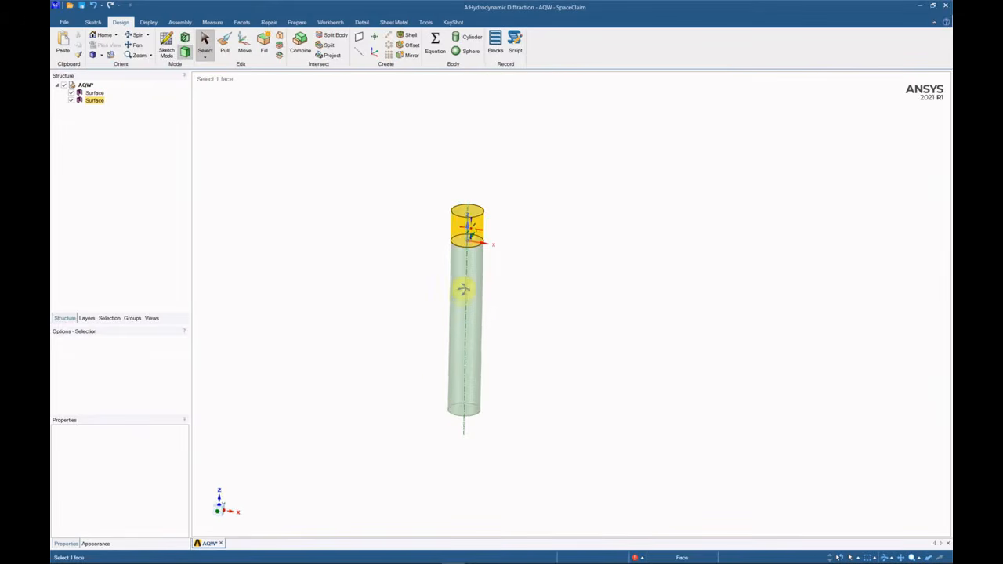
{"action": "scroll", "coordinate": [466, 271], "scroll_direction": "up", "scroll_amount": 3}
{"action": "left_click", "coordinate": [470, 251]}
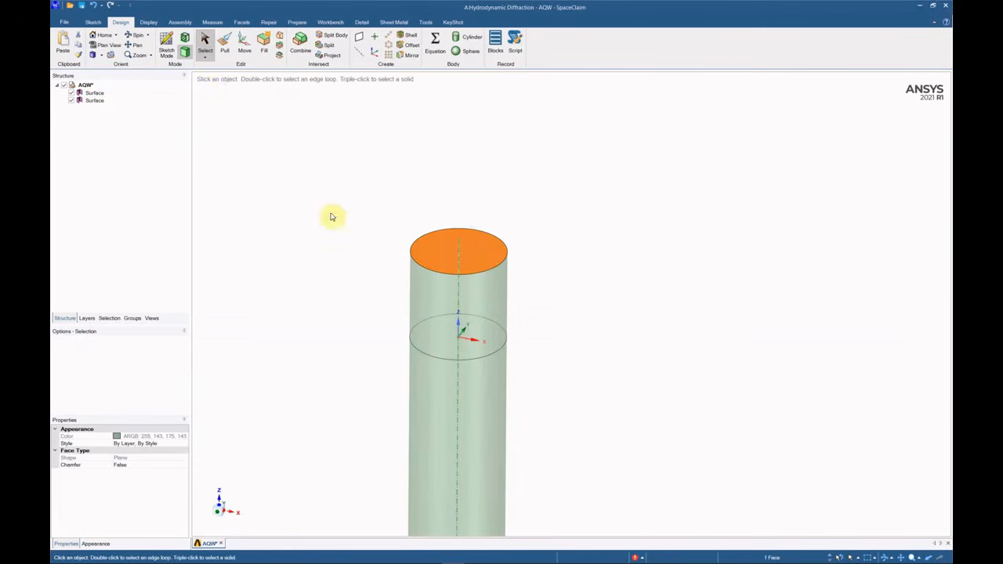
Sketch a 3,750 mm-radius circle centred on the hull cylinder's top face.
{"action": "left_click", "coordinate": [179, 47]}
{"action": "left_click", "coordinate": [154, 43]}
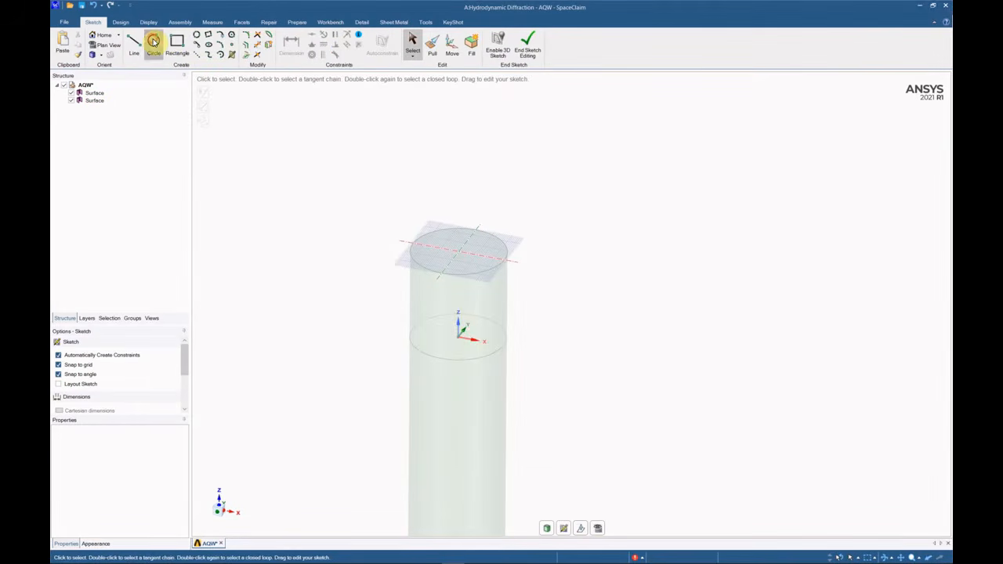
{"action": "left_click", "coordinate": [459, 254]}
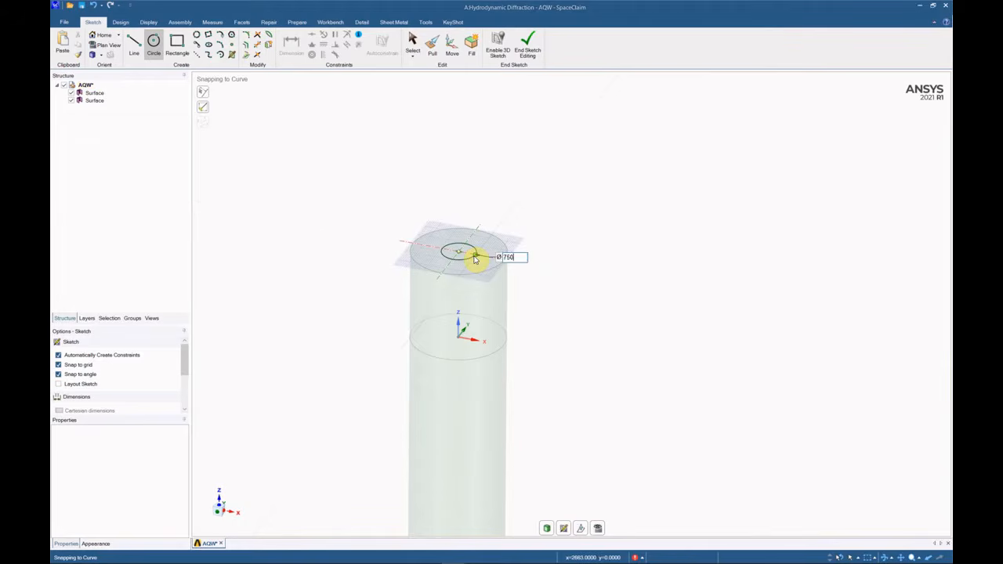
{"action": "left_click", "coordinate": [481, 265]}
{"action": "key", "text": "Escape"}
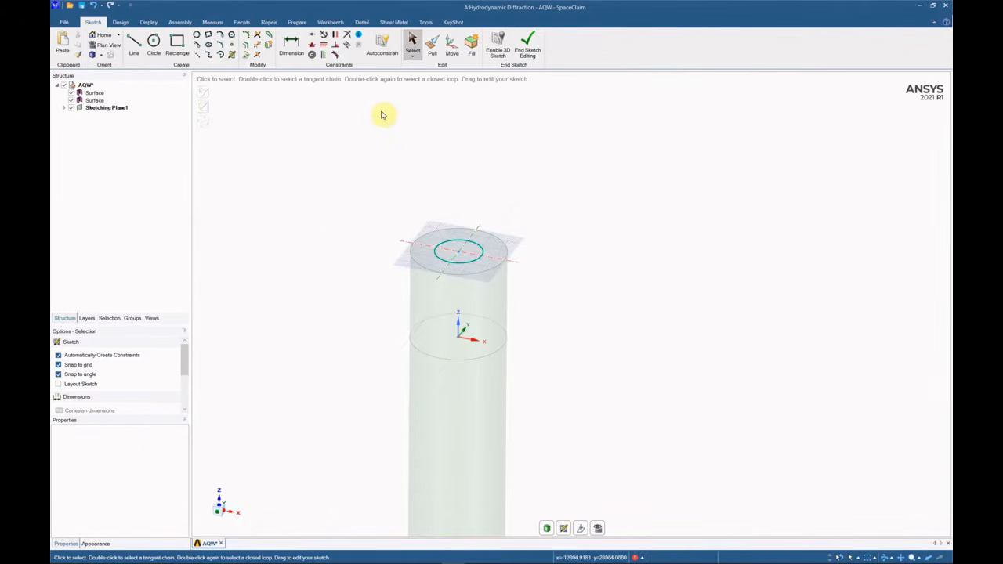
{"action": "left_click", "coordinate": [120, 23]}
Pull the circle up into a 63000 mm tall tube, correcting the mistyped 83000.
{"action": "key", "text": "p"}
{"action": "left_click", "coordinate": [483, 249]}
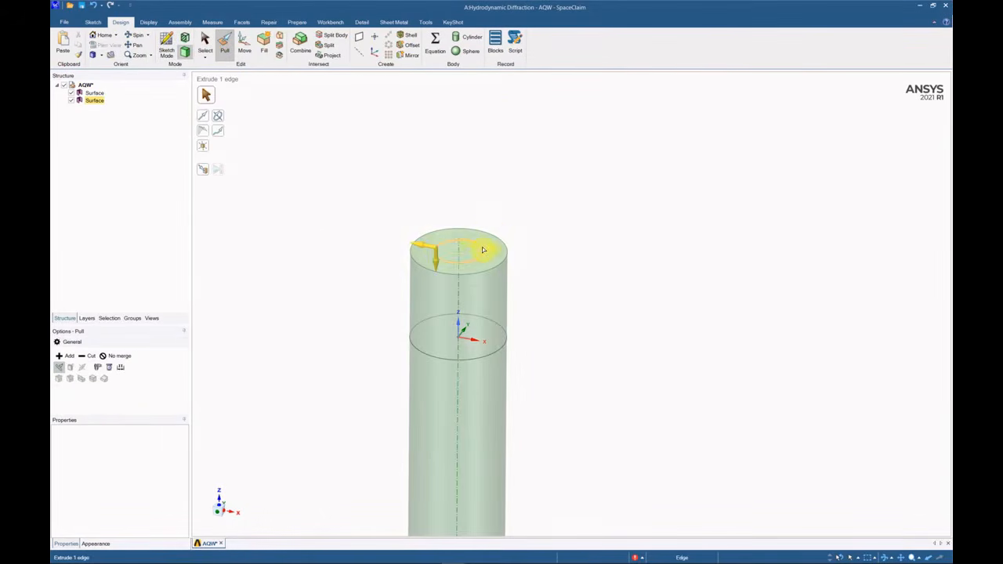
{"action": "left_click_drag", "start_coordinate": [438, 264], "coordinate": [438, 196]}
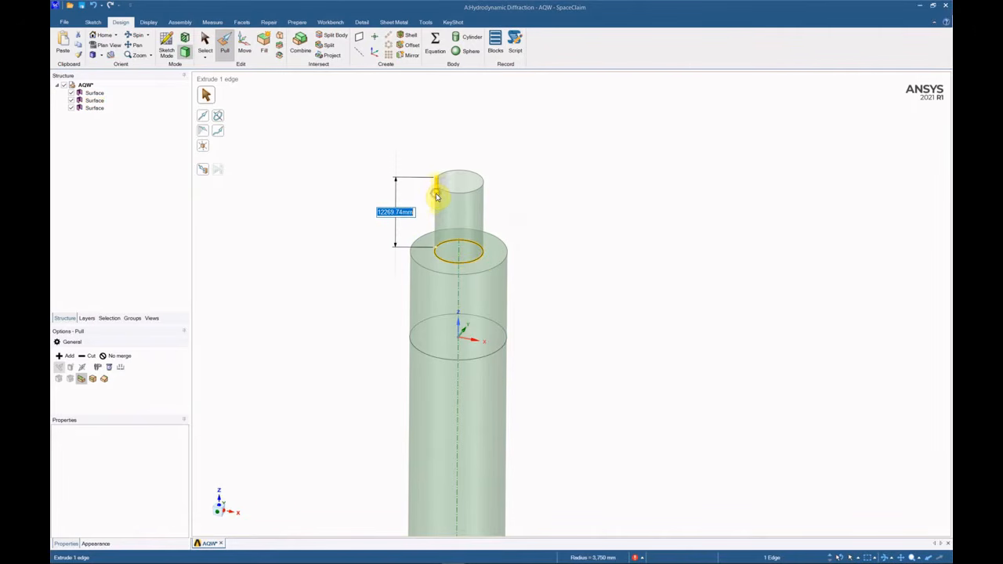
{"action": "type", "text": "83000"}
{"action": "key", "text": "Return"}
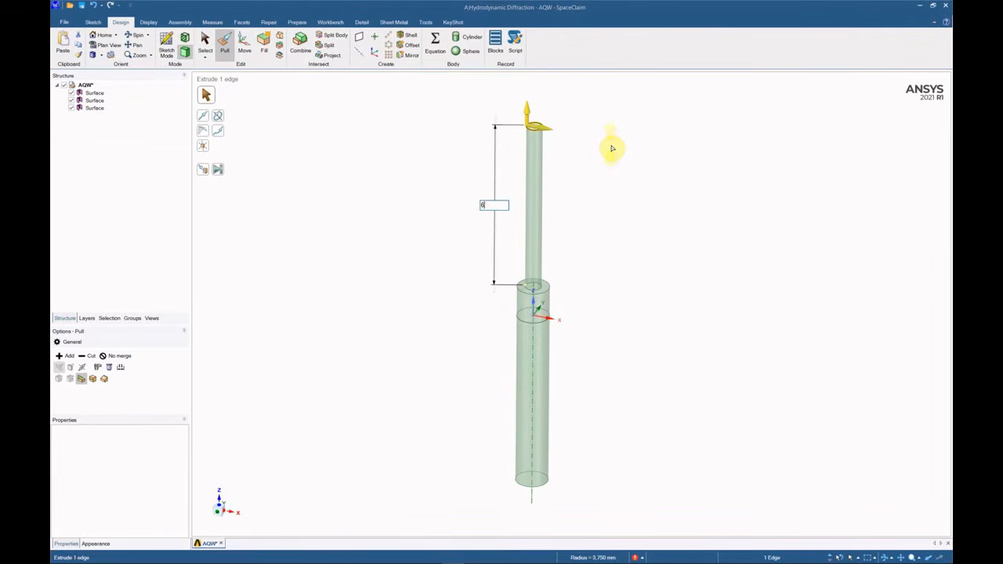
{"action": "type", "text": "00"}
{"action": "key", "text": "Return"}
{"action": "left_click", "coordinate": [612, 148]}
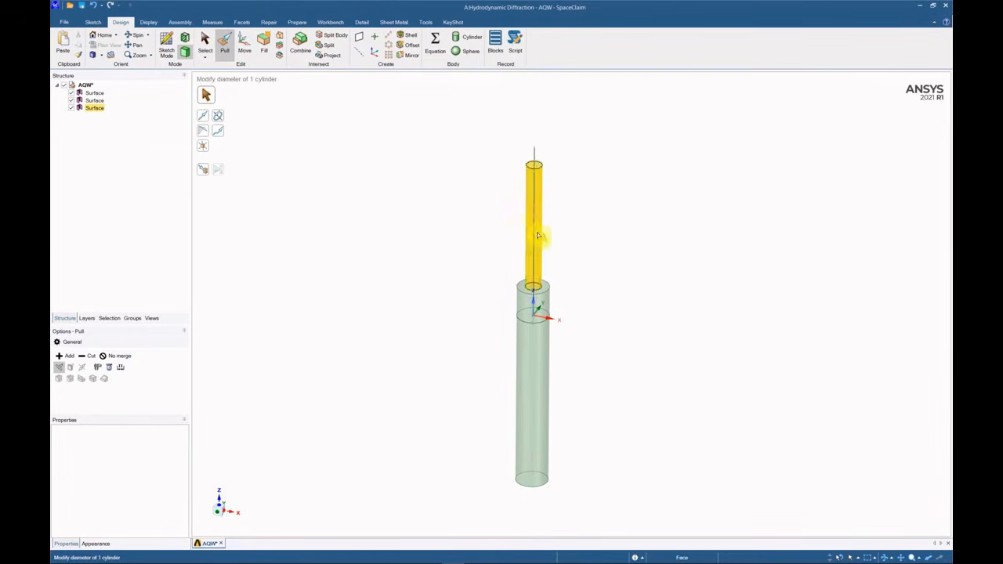
{"action": "scroll", "coordinate": [541, 238], "scroll_direction": "down", "scroll_amount": 2}
{"action": "scroll", "coordinate": [557, 123], "scroll_direction": "up", "scroll_amount": 4}
{"action": "scroll", "coordinate": [526, 218], "scroll_direction": "up", "scroll_amount": 2}
Create a reference plane on the tube top and a copy raised 20000 mm above it.
{"action": "left_click", "coordinate": [205, 42]}
{"action": "left_click", "coordinate": [360, 40]}
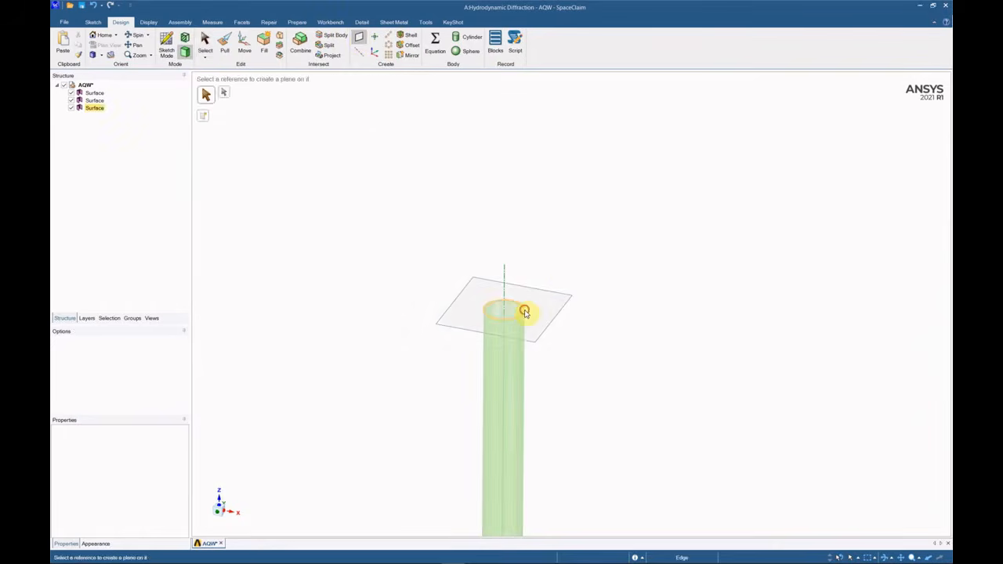
{"action": "left_click", "coordinate": [522, 311]}
{"action": "left_click", "coordinate": [363, 44]}
{"action": "left_click", "coordinate": [560, 293]}
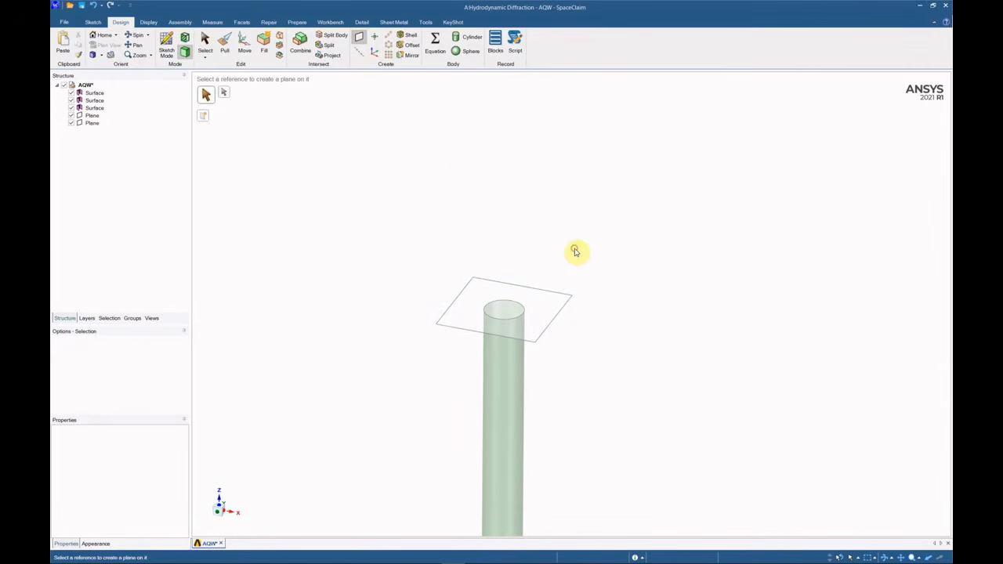
{"action": "left_click", "coordinate": [244, 43]}
{"action": "left_click", "coordinate": [497, 282]}
{"action": "left_click_drag", "start_coordinate": [504, 335], "coordinate": [503, 268]}
{"action": "type", "text": "20000"}
{"action": "key", "text": "Return"}
{"action": "key", "text": "Escape"}
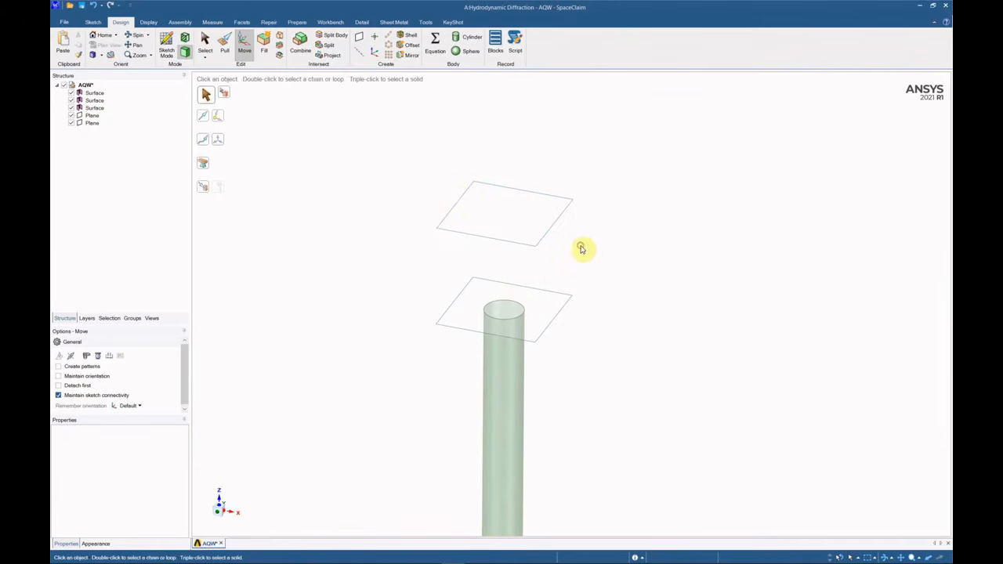
{"action": "key", "text": "Escape"}
Sketch a small circle on the raised plane and turn it into a surface.
{"action": "left_click", "coordinate": [169, 44]}
{"action": "left_click", "coordinate": [464, 193]}
{"action": "key", "text": "c"}
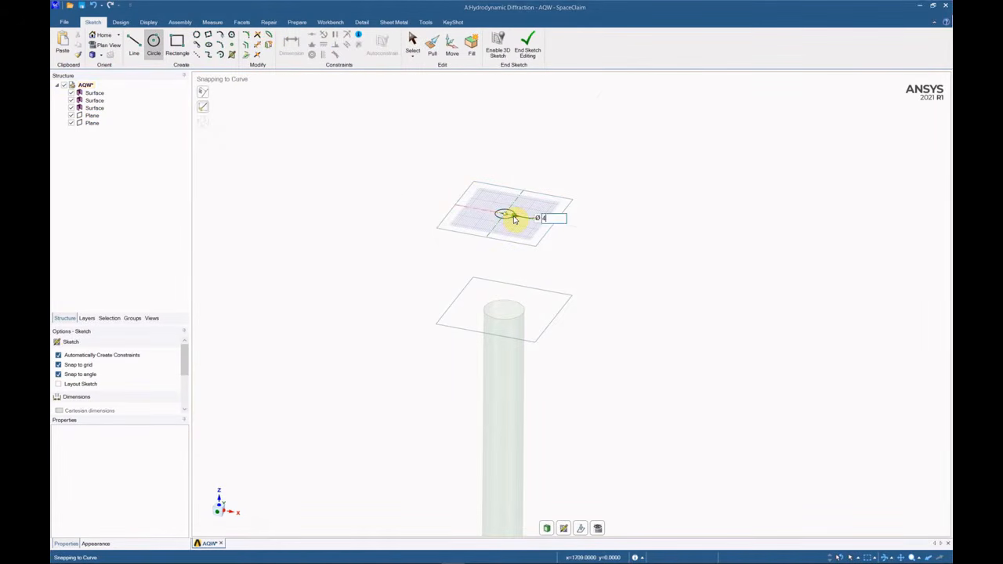
{"action": "left_click", "coordinate": [514, 220]}
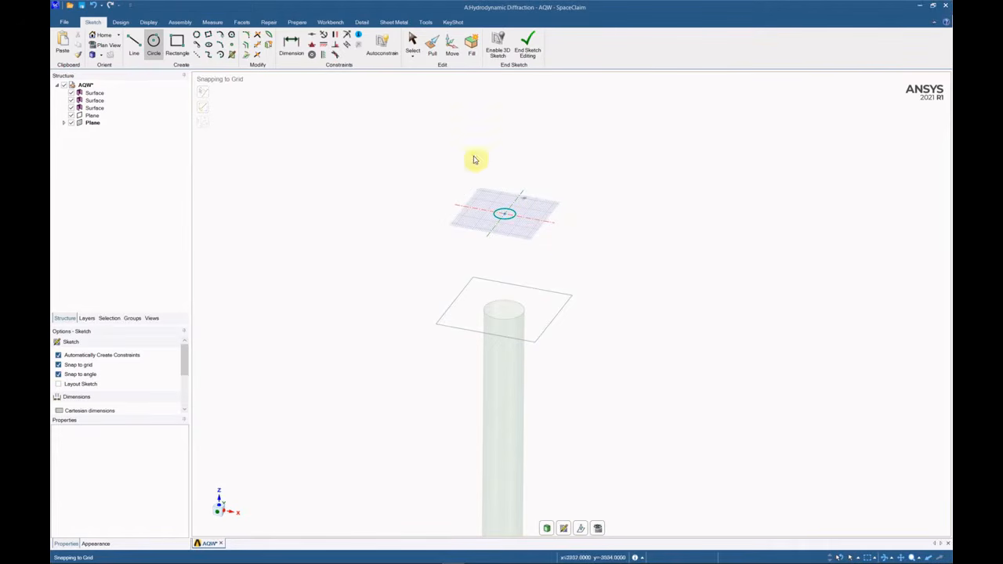
{"action": "key", "text": "d"}
Blend the small circle down to the tube's top edge to form the taper.
{"action": "left_click", "coordinate": [278, 40]}
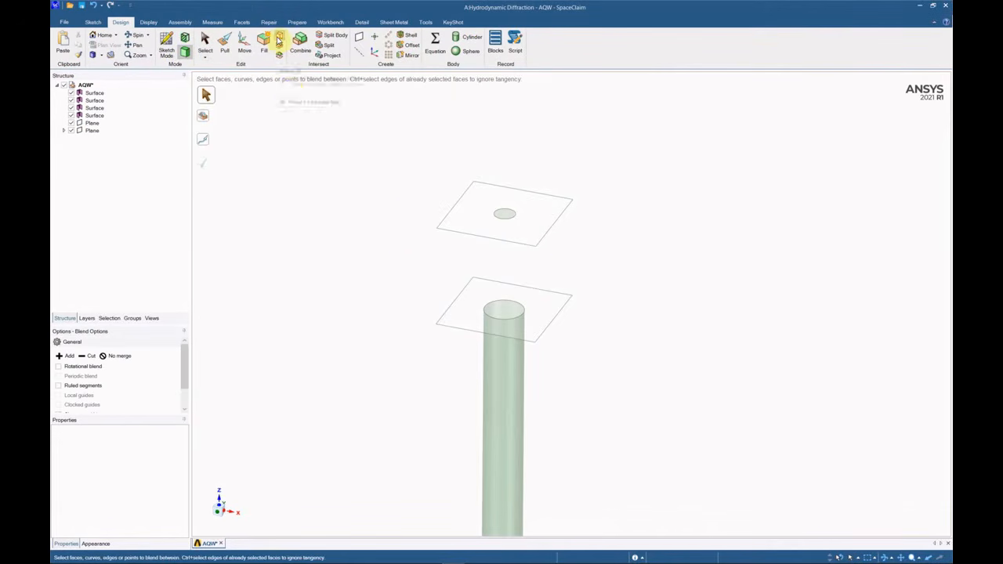
{"action": "left_click", "coordinate": [516, 304], "text": "ctrl"}
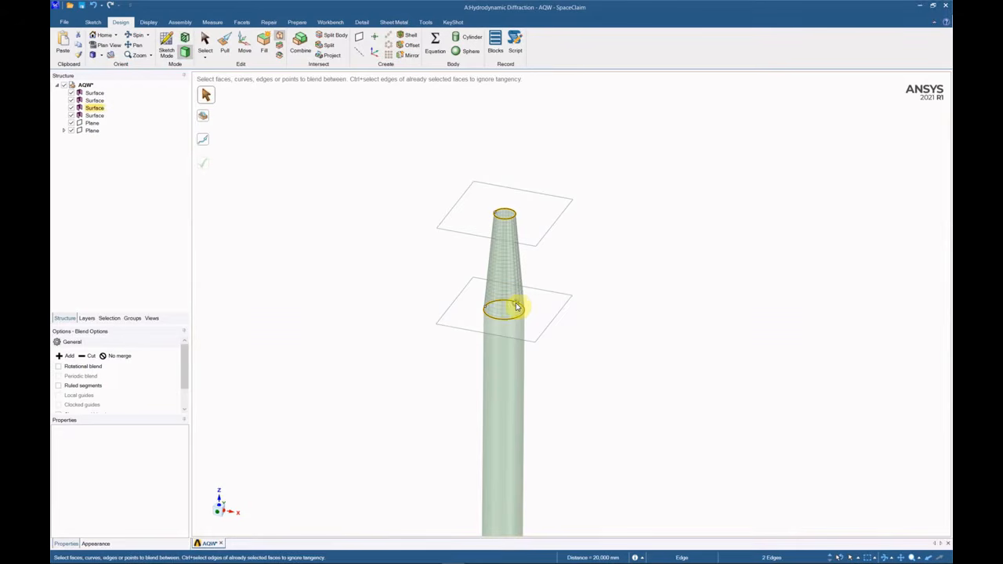
{"action": "left_click", "coordinate": [204, 163]}
{"action": "key", "text": "Escape"}
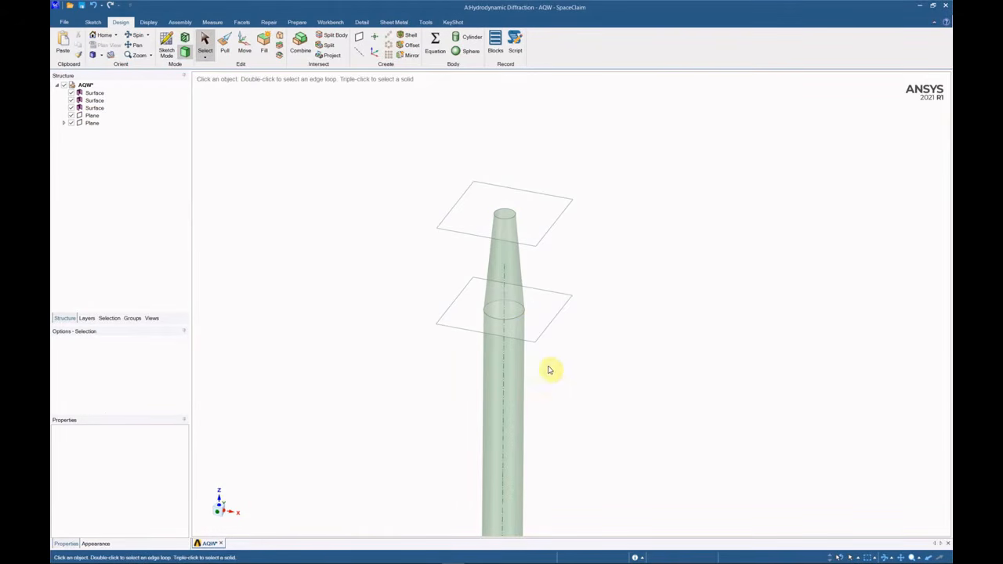
Move the tube–taper junction edge down 10000 mm so the taper starts lower.
{"action": "mouse_move", "coordinate": [523, 372]}
{"action": "middle_mouse_down"}
{"action": "mouse_move", "coordinate": [532, 347]}
{"action": "mouse_move", "coordinate": [526, 358]}
{"action": "middle_mouse_up"}
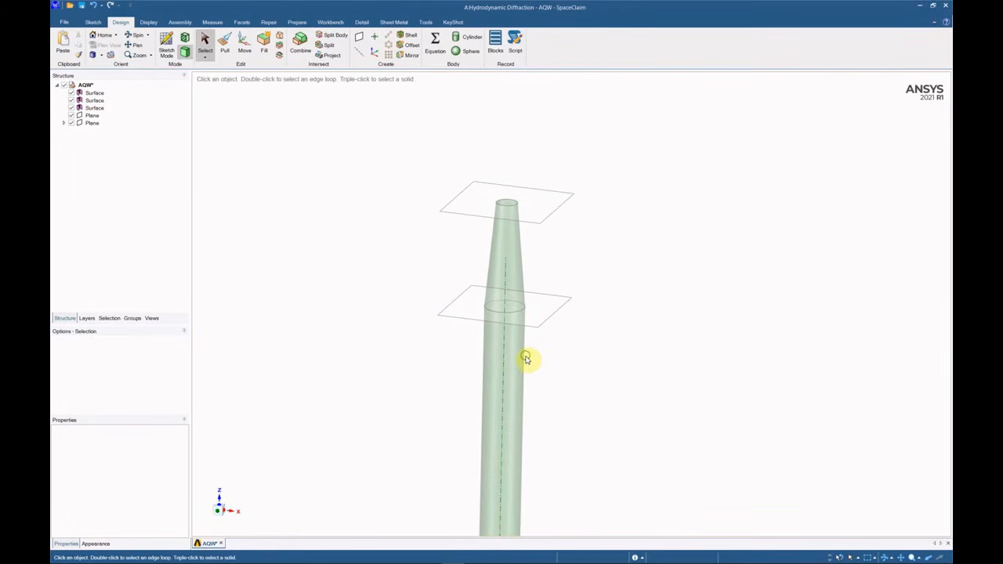
{"action": "left_click", "coordinate": [244, 44]}
{"action": "left_click", "coordinate": [515, 313]}
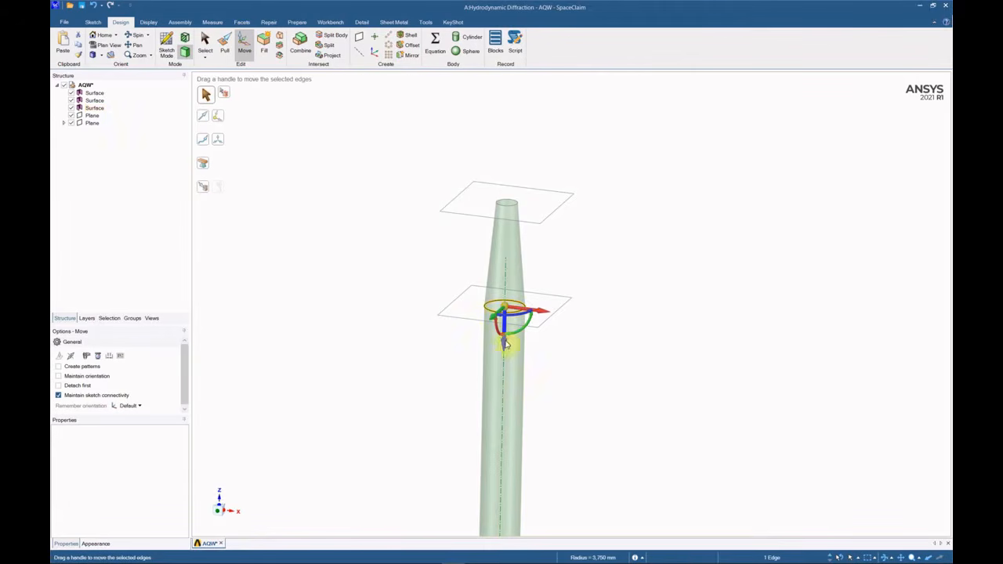
{"action": "left_click_drag", "start_coordinate": [502, 363], "coordinate": [503, 376]}
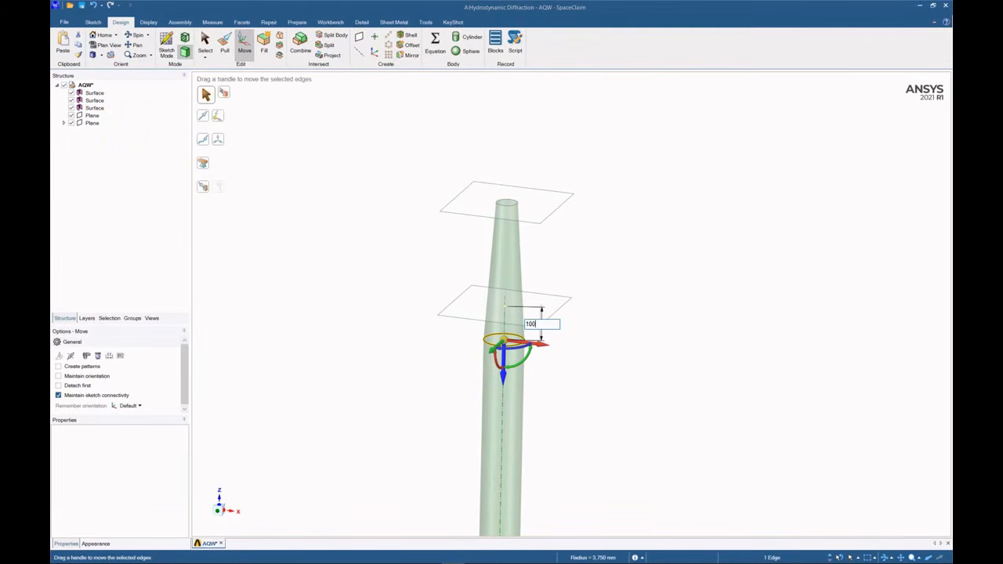
{"action": "key", "text": "Return"}
{"action": "key", "text": "Escape"}
{"action": "scroll", "coordinate": [510, 327], "scroll_direction": "down", "scroll_amount": 3}
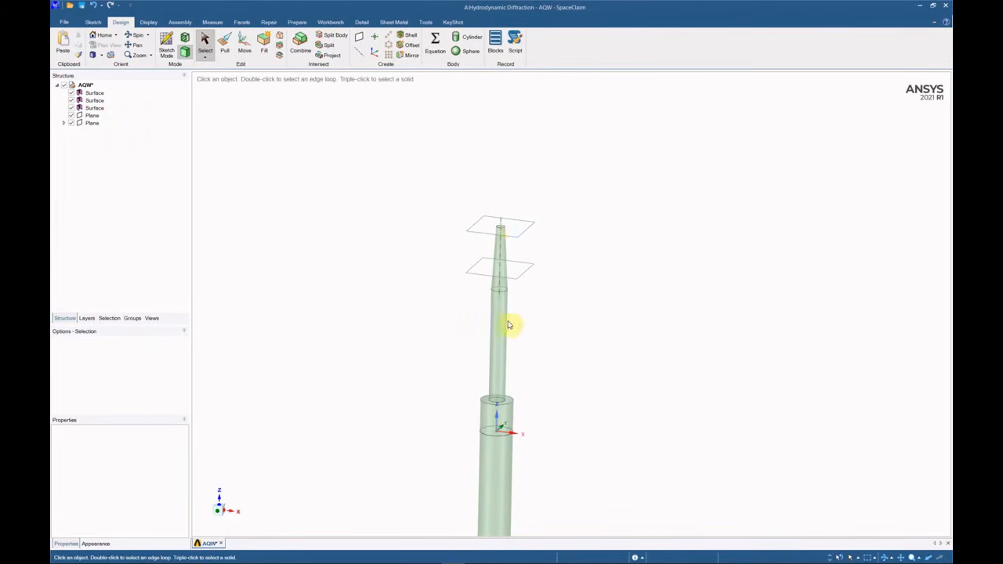
Delete the spare lower reference plane and the cap face at the tower base.
{"action": "left_click", "coordinate": [509, 326]}
{"action": "middle_click_drag", "start_coordinate": [510, 325], "coordinate": [512, 335]}
{"action": "scroll", "coordinate": [501, 235], "scroll_direction": "up", "scroll_amount": 5}
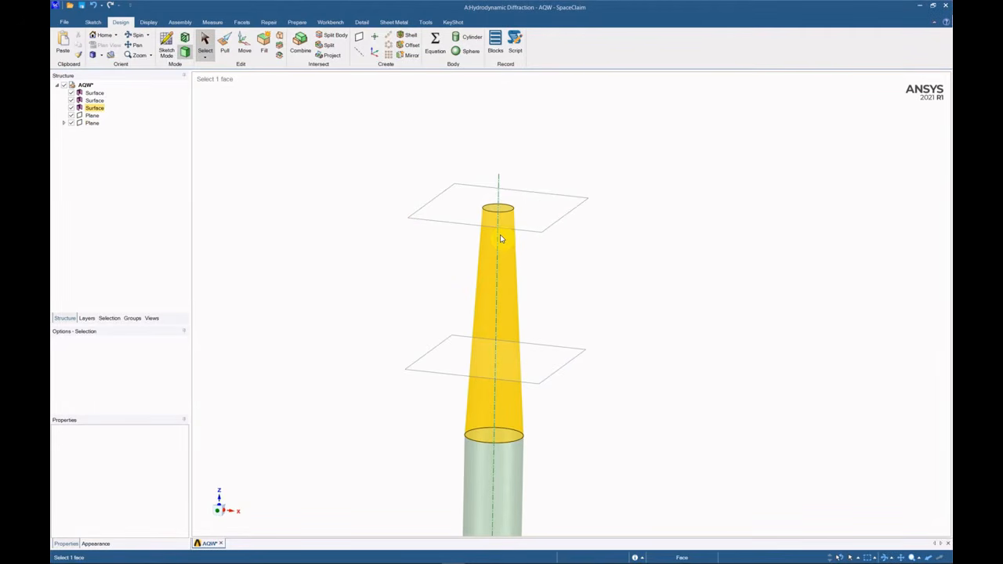
{"action": "scroll", "coordinate": [500, 239], "scroll_direction": "down", "scroll_amount": 2}
{"action": "left_click", "coordinate": [548, 347]}
{"action": "key", "text": "Delete"}
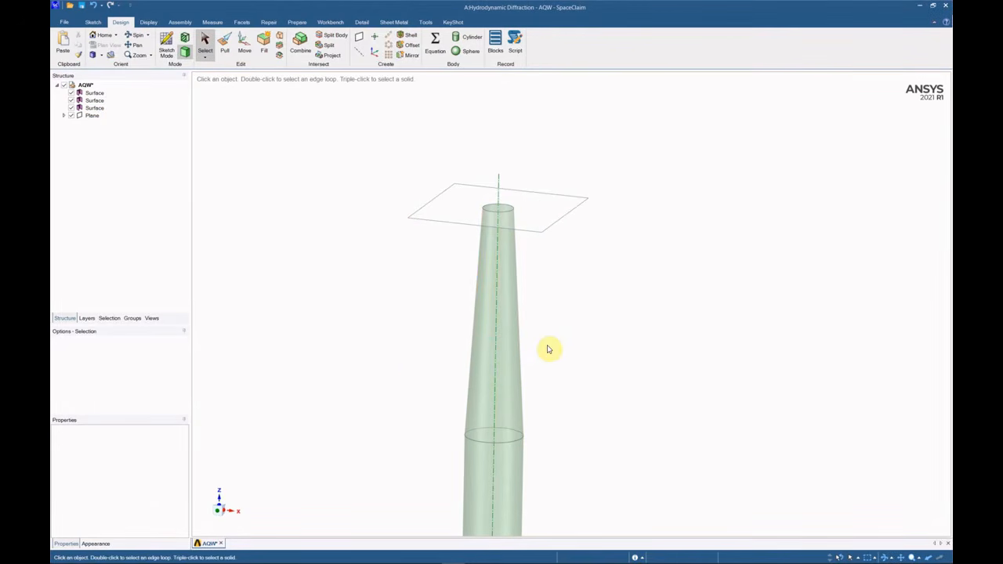
{"action": "scroll", "coordinate": [549, 347], "scroll_direction": "down", "scroll_amount": 2}
{"action": "scroll", "coordinate": [538, 293], "scroll_direction": "down", "scroll_amount": 2}
{"action": "scroll", "coordinate": [533, 462], "scroll_direction": "up", "scroll_amount": 6}
{"action": "scroll", "coordinate": [505, 452], "scroll_direction": "up", "scroll_amount": 1, "text": "ctrl"}
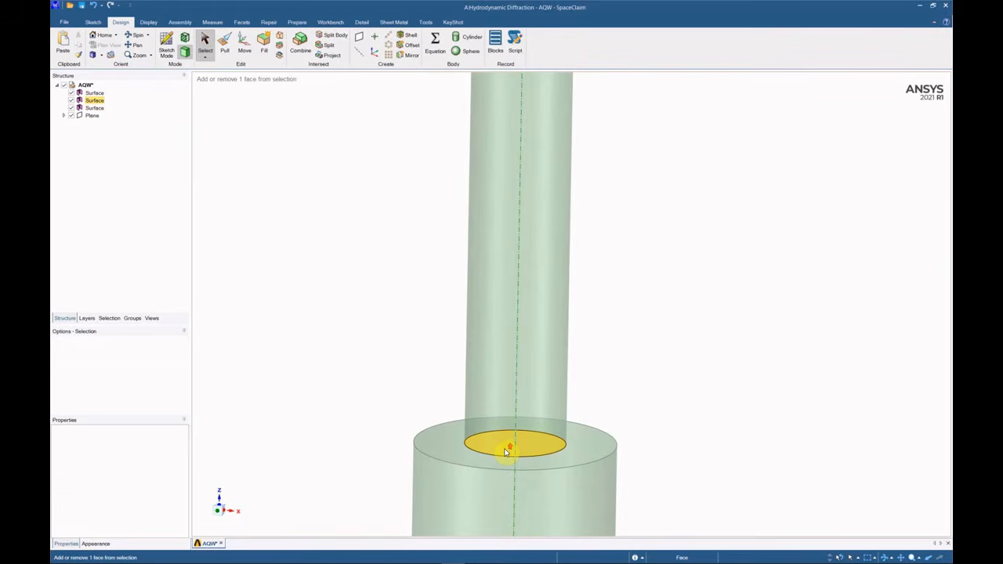
{"action": "right_click", "coordinate": [505, 452]}
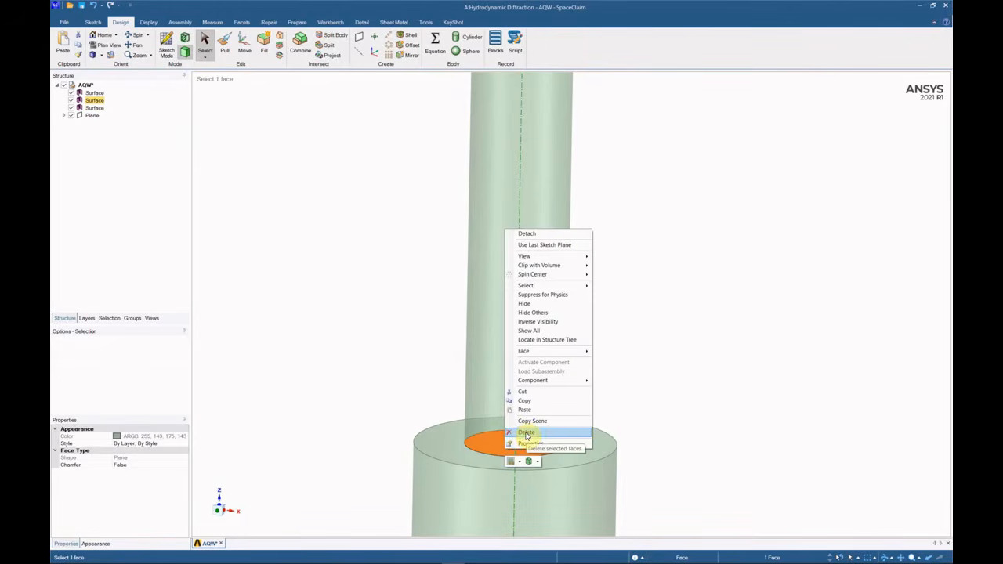
{"action": "left_click", "coordinate": [526, 433]}
{"action": "scroll", "coordinate": [524, 398], "scroll_direction": "down", "scroll_amount": 3}
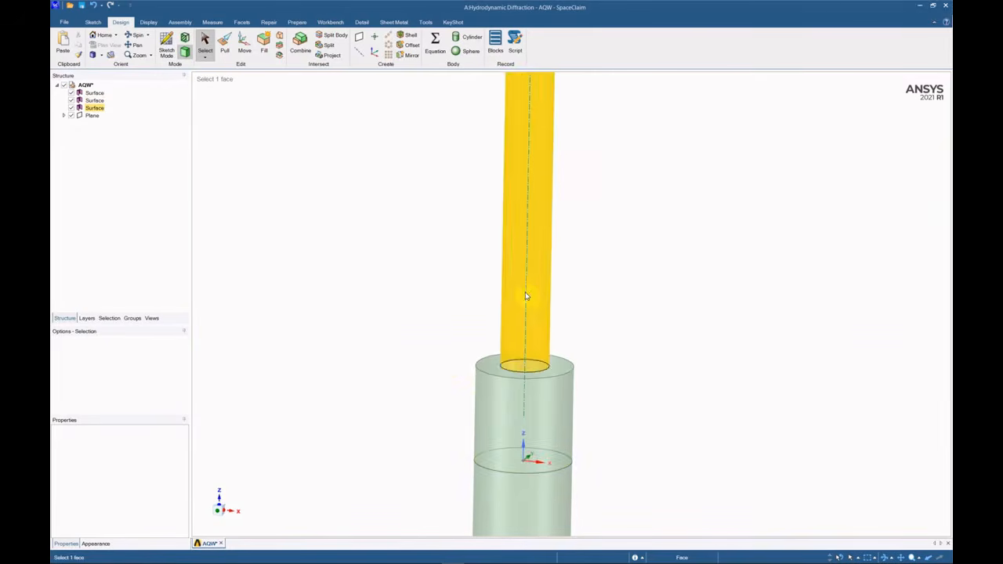
Chamfer the hull cylinder's top edge into a cone using Pull's chamfer option.
{"action": "left_click", "coordinate": [496, 380]}
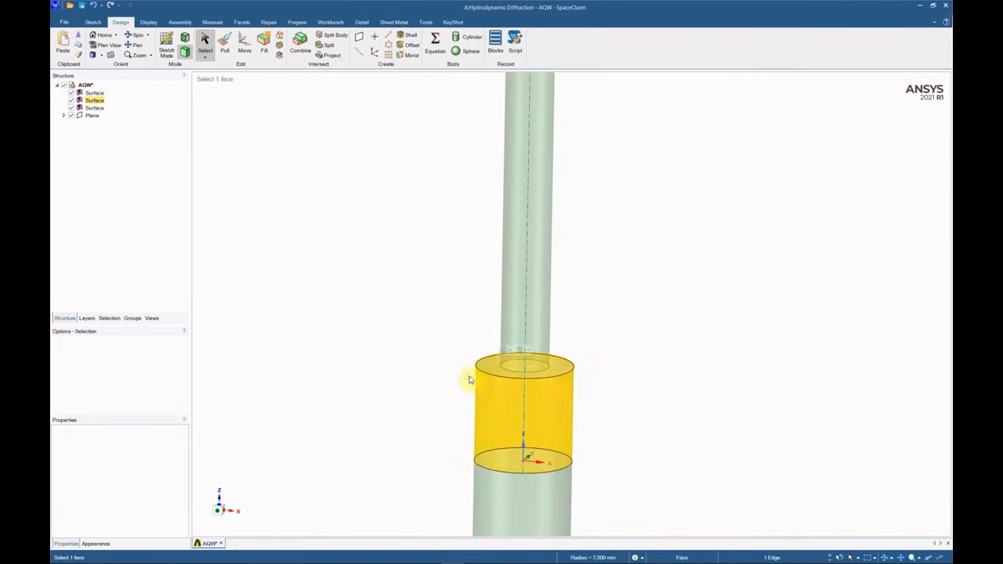
{"action": "left_click", "coordinate": [227, 46]}
{"action": "left_click", "coordinate": [70, 379]}
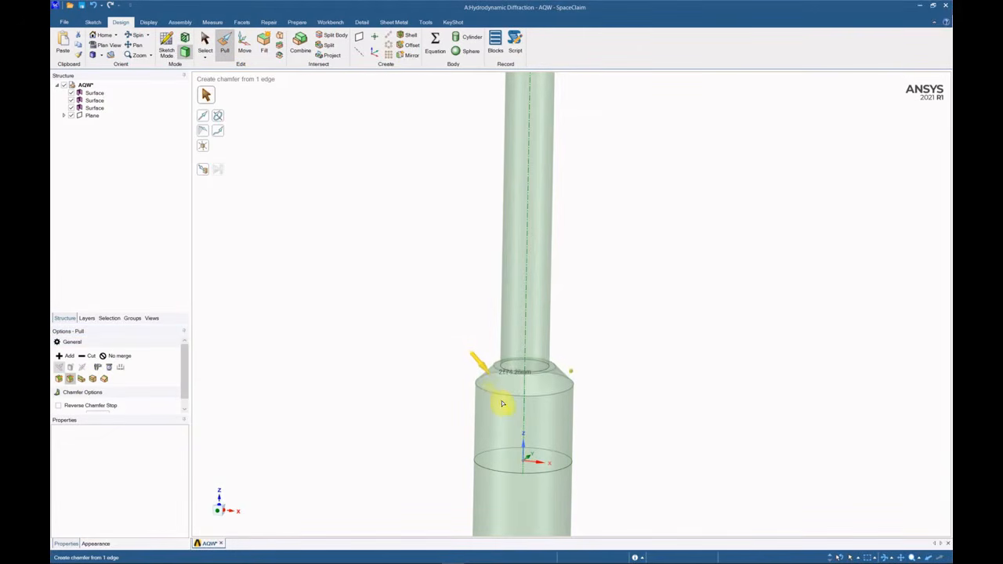
{"action": "left_click_drag", "start_coordinate": [502, 403], "coordinate": [475, 456]}
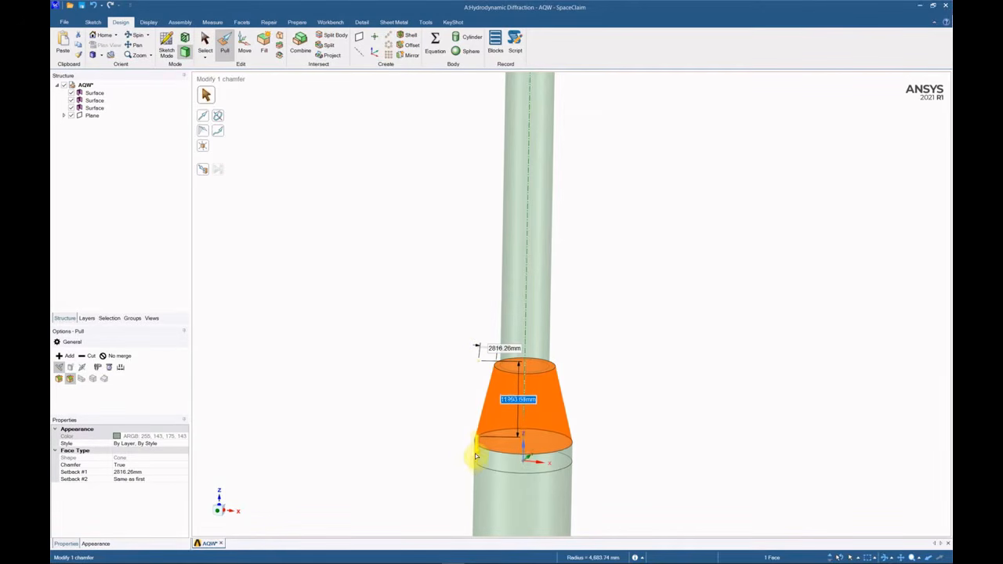
{"action": "left_click", "coordinate": [423, 403]}
{"action": "key", "text": "Escape"}
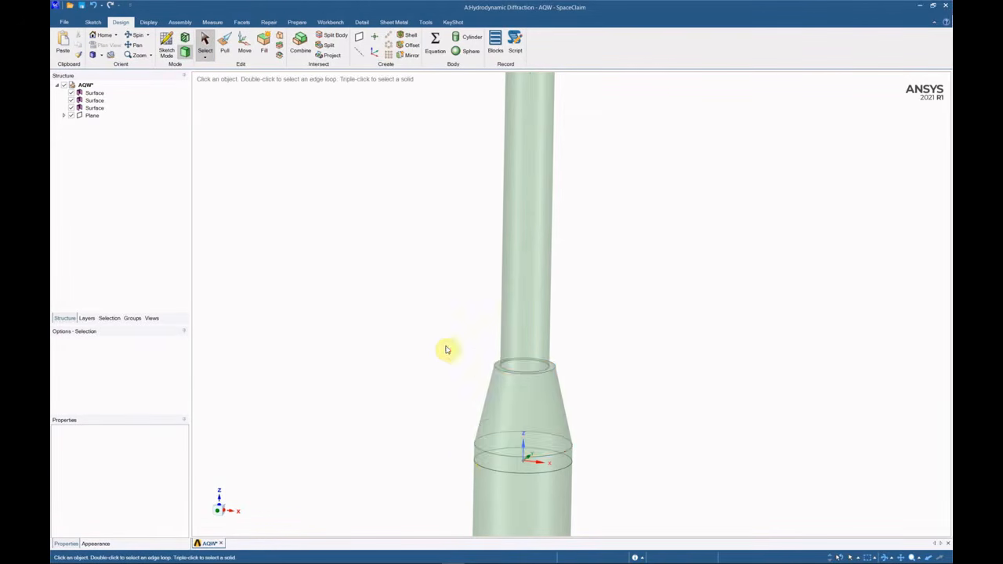
{"action": "scroll", "coordinate": [470, 357], "scroll_direction": "down", "scroll_amount": 7}
Create a reference plane at the top edge of the tapered tower.
{"action": "left_click", "coordinate": [359, 39]}
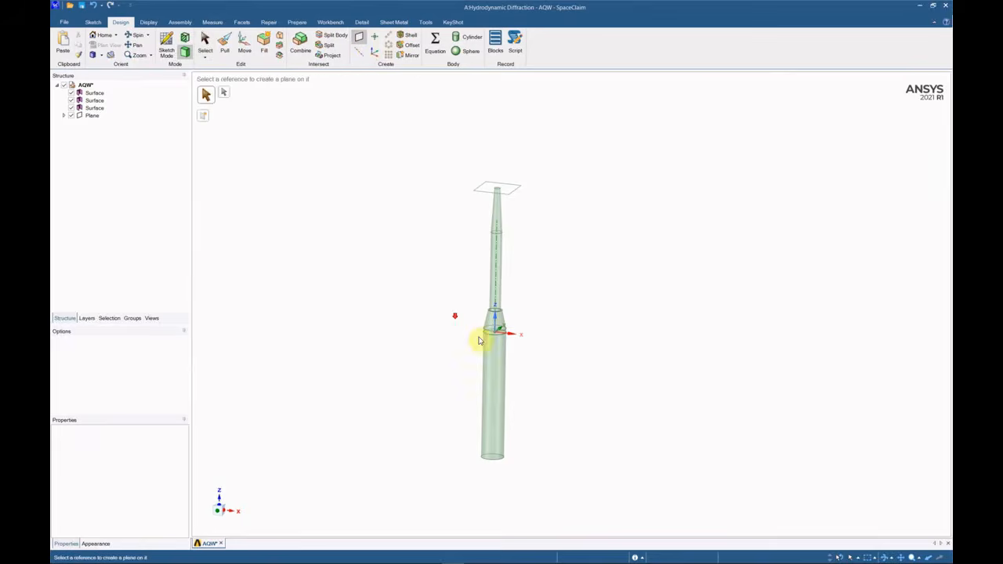
{"action": "scroll", "coordinate": [478, 334], "scroll_direction": "up", "scroll_amount": 5}
{"action": "left_click", "coordinate": [575, 321]}
{"action": "key", "text": "Escape"}
{"action": "scroll", "coordinate": [447, 306], "scroll_direction": "down", "scroll_amount": 5}
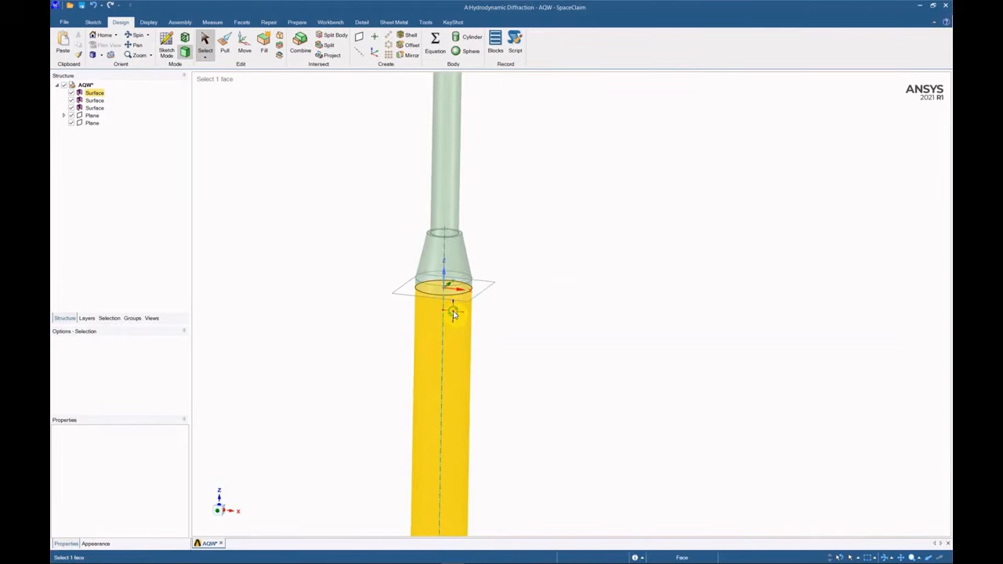
{"action": "scroll", "coordinate": [536, 267], "scroll_direction": "down", "scroll_amount": 3}
{"action": "scroll", "coordinate": [509, 337], "scroll_direction": "up", "scroll_amount": 6}
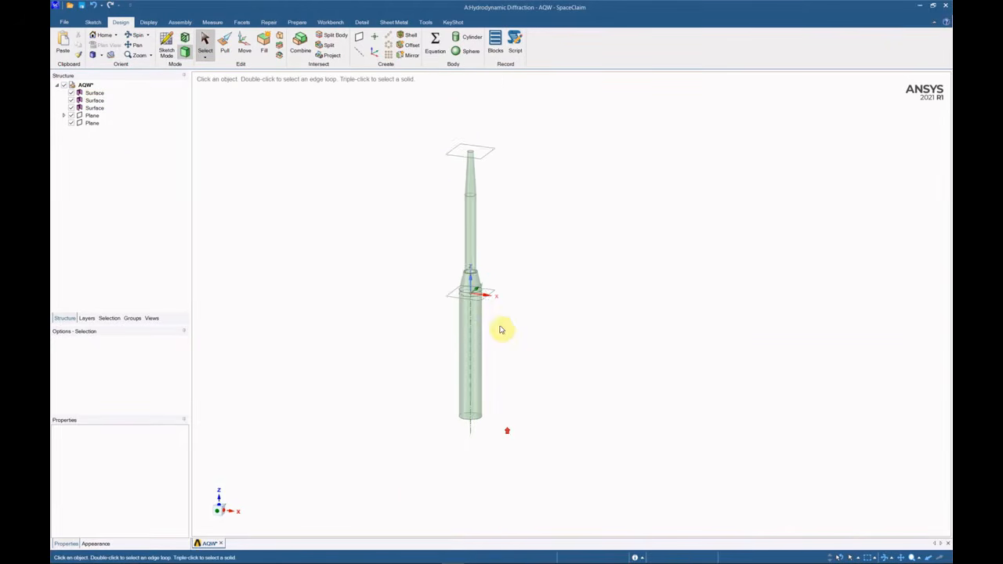
Sketch a wide rectangle centred on the tower's tip on that plane.
{"action": "left_click", "coordinate": [531, 293]}
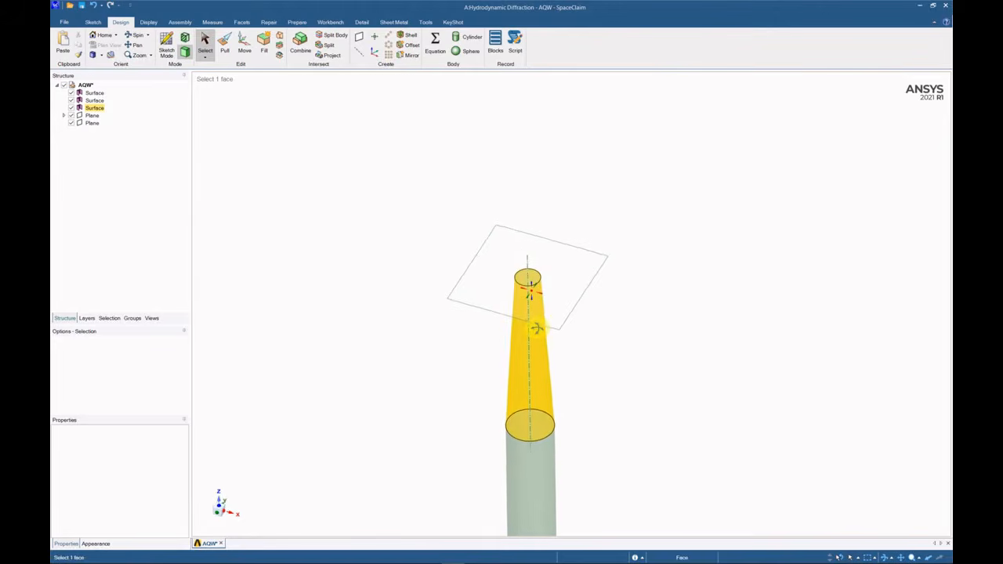
{"action": "key", "text": "r"}
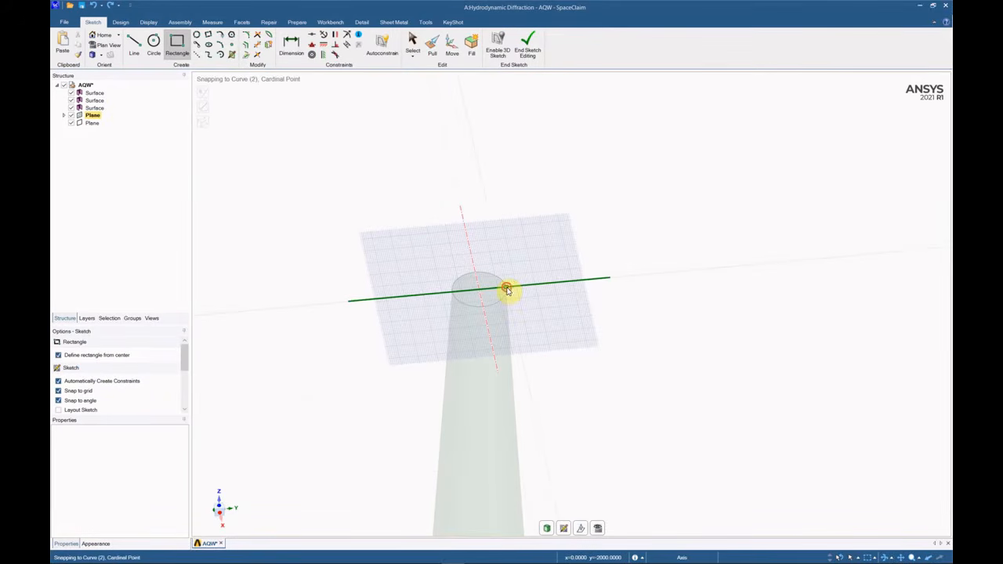
{"action": "left_click", "coordinate": [507, 290]}
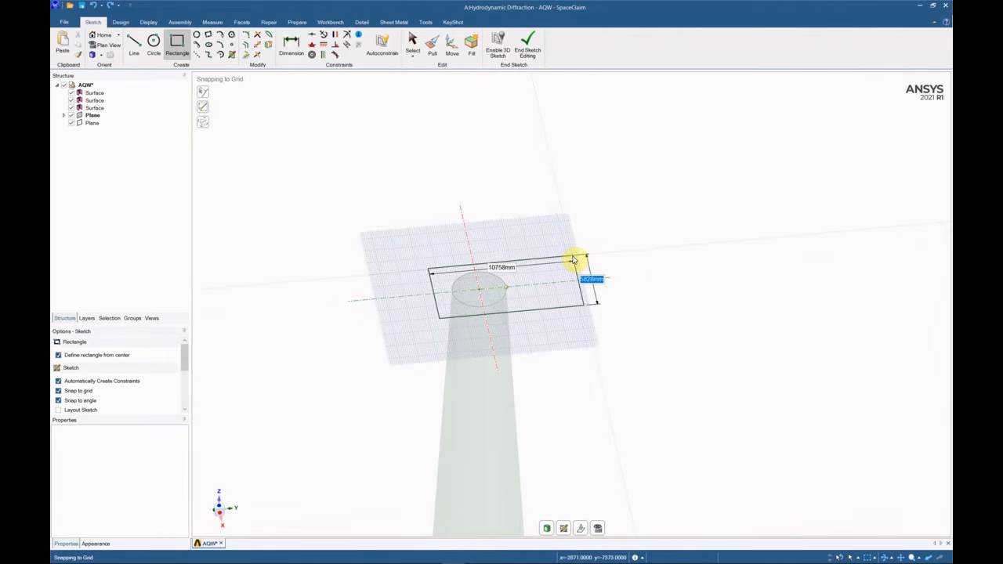
{"action": "key", "text": "s"}
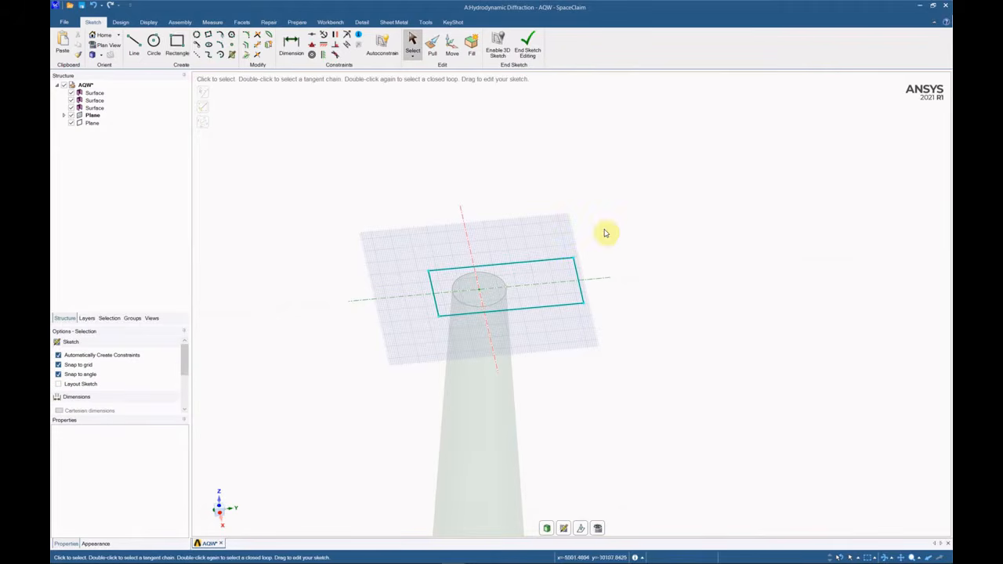
Pull the rectangle's edge loop upward into four vertical nacelle walls.
{"action": "left_click", "coordinate": [121, 24]}
{"action": "left_click", "coordinate": [225, 49]}
{"action": "left_click", "coordinate": [529, 275]}
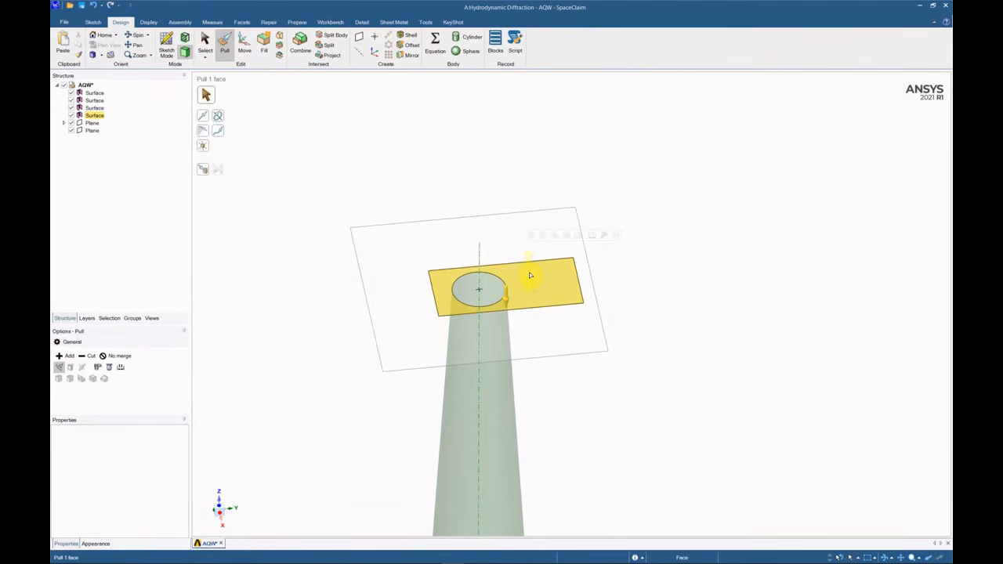
{"action": "left_click_drag", "start_coordinate": [529, 275], "coordinate": [528, 255]}
{"action": "key", "text": "ctrl+z"}
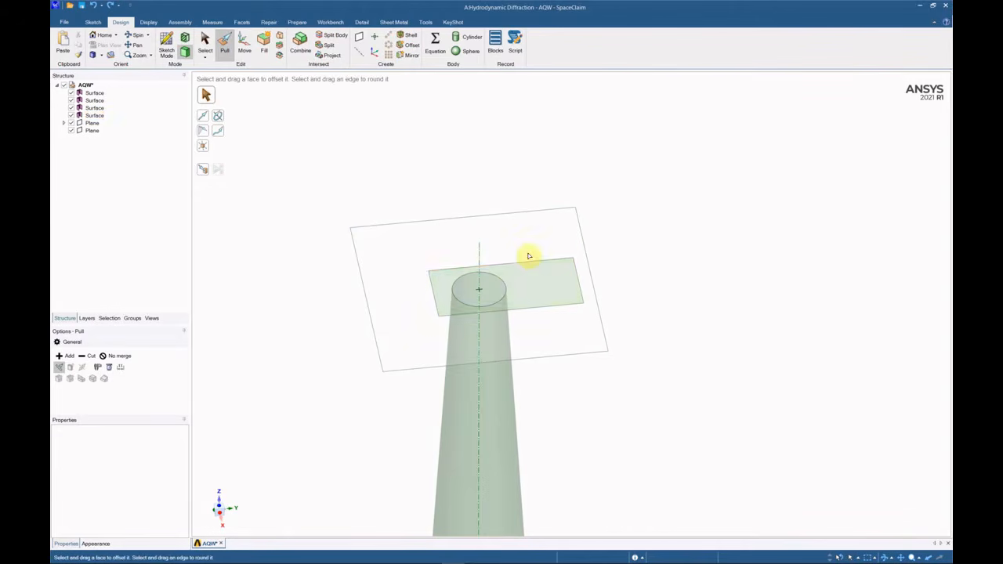
{"action": "left_click", "coordinate": [528, 265]}
{"action": "double_click", "coordinate": [530, 265]}
{"action": "middle_click_drag", "start_coordinate": [513, 255], "coordinate": [540, 293]}
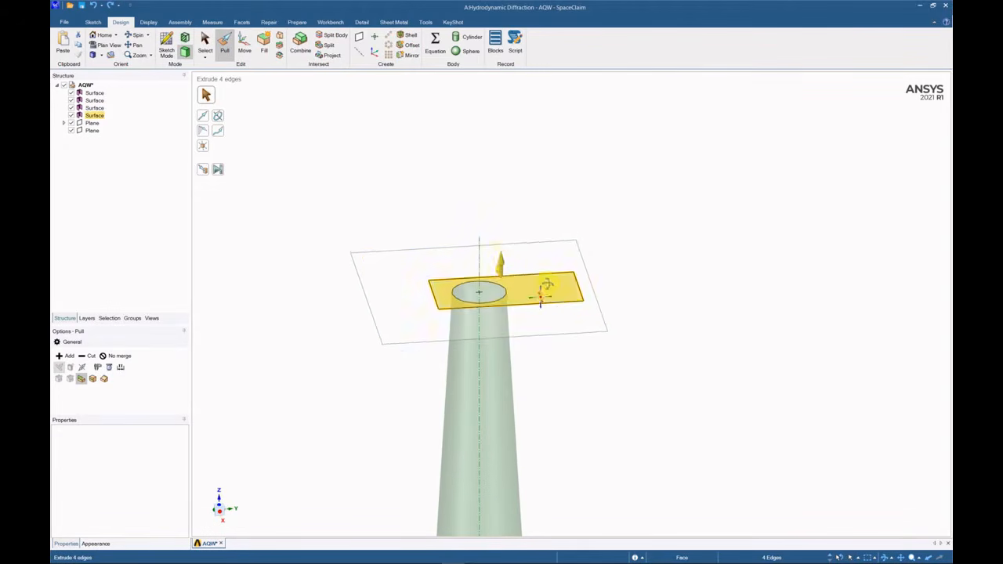
{"action": "left_click_drag", "start_coordinate": [504, 262], "coordinate": [498, 224]}
{"action": "key", "text": "ctrl+z"}
{"action": "middle_click_drag", "start_coordinate": [535, 293], "coordinate": [529, 271]}
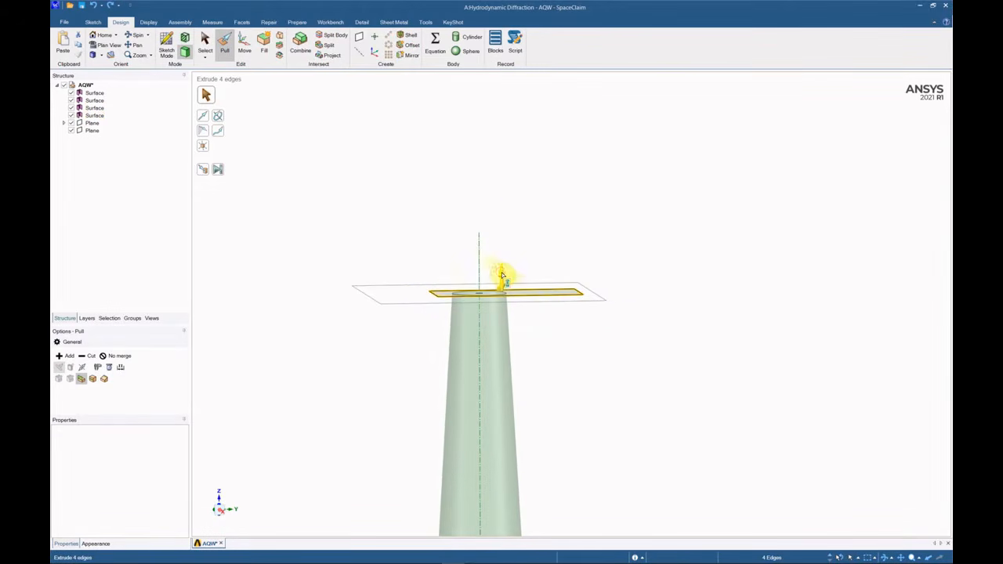
{"action": "left_click_drag", "start_coordinate": [503, 277], "coordinate": [504, 203]}
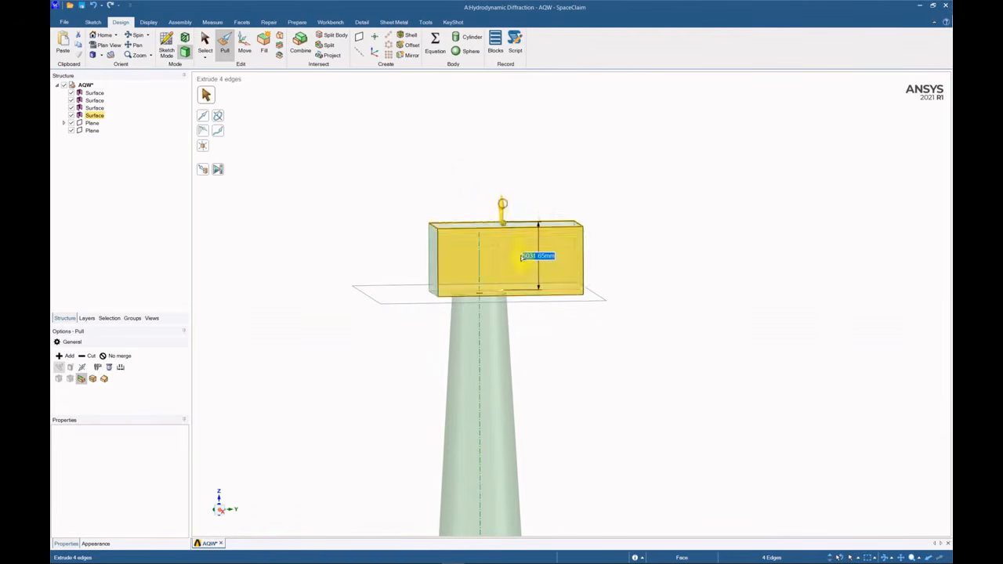
{"action": "middle_click_drag", "start_coordinate": [504, 202], "coordinate": [528, 280]}
{"action": "left_click_drag", "start_coordinate": [499, 194], "coordinate": [496, 186]}
{"action": "left_click", "coordinate": [578, 164]}
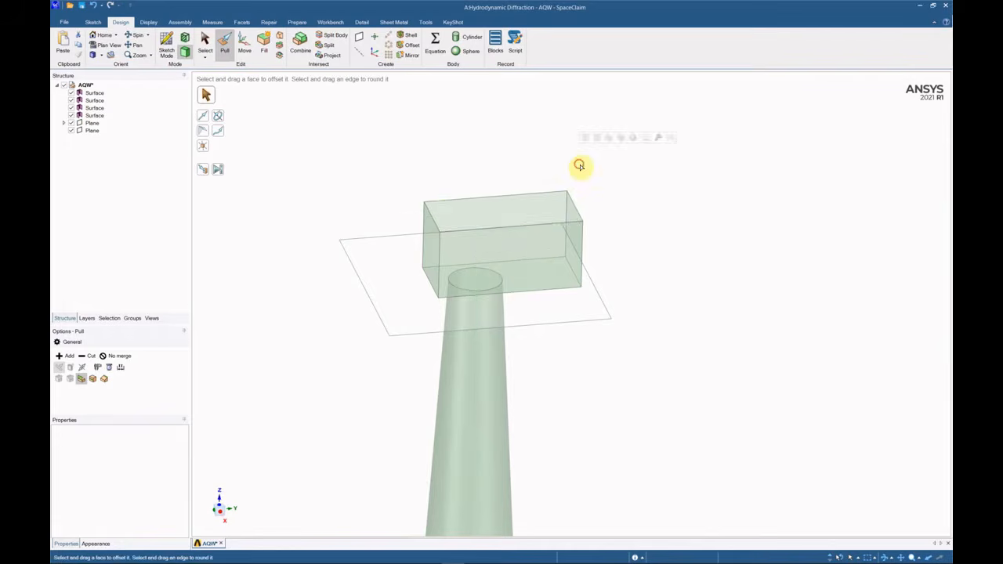
Delete the tower's flat top cap face beneath the nacelle box.
{"action": "scroll", "coordinate": [528, 271], "scroll_direction": "down", "scroll_amount": 3}
{"action": "scroll", "coordinate": [525, 270], "scroll_direction": "up", "scroll_amount": 5}
{"action": "key", "text": "s"}
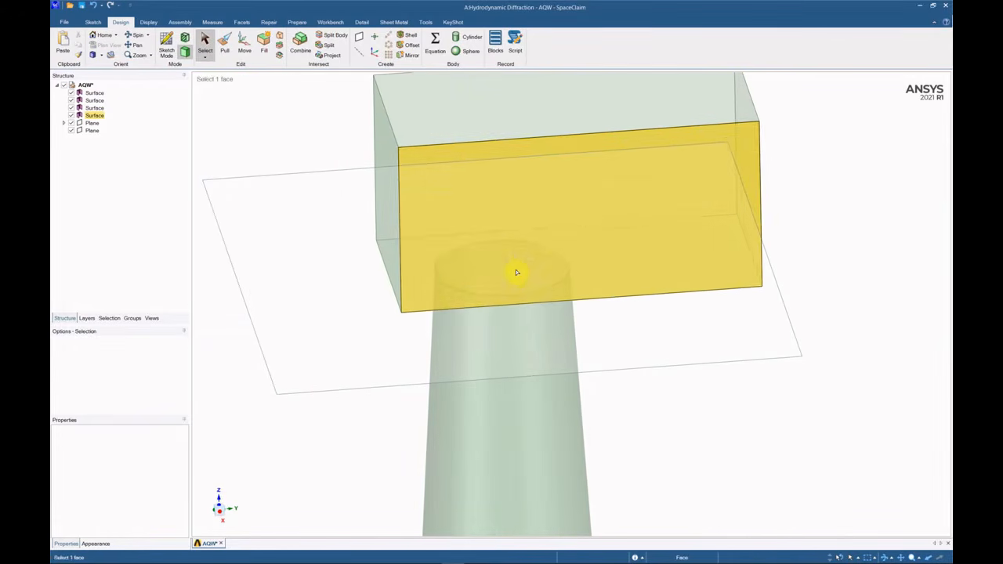
{"action": "right_click", "coordinate": [513, 274]}
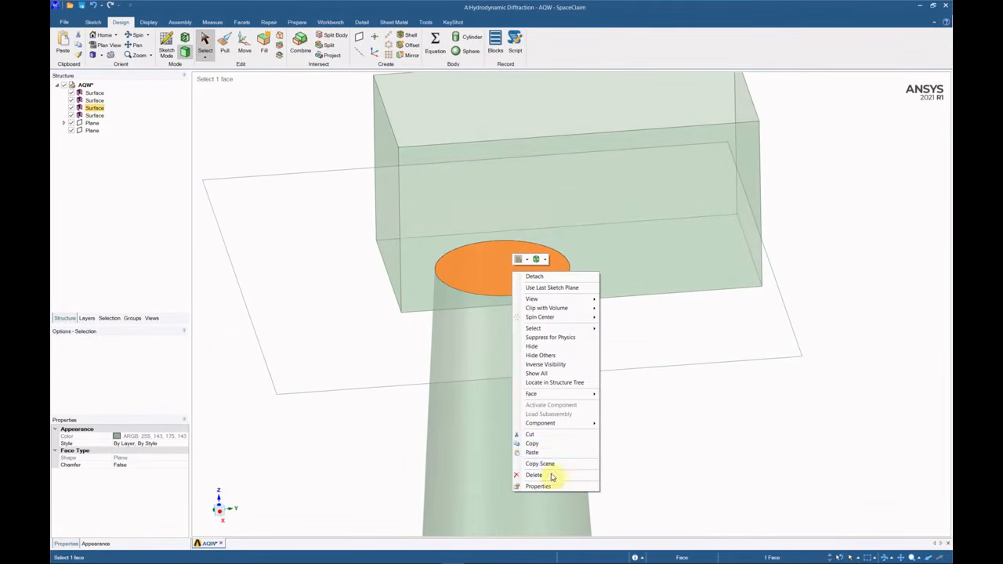
{"action": "left_click", "coordinate": [552, 475]}
{"action": "scroll", "coordinate": [533, 329], "scroll_direction": "down", "scroll_amount": 4}
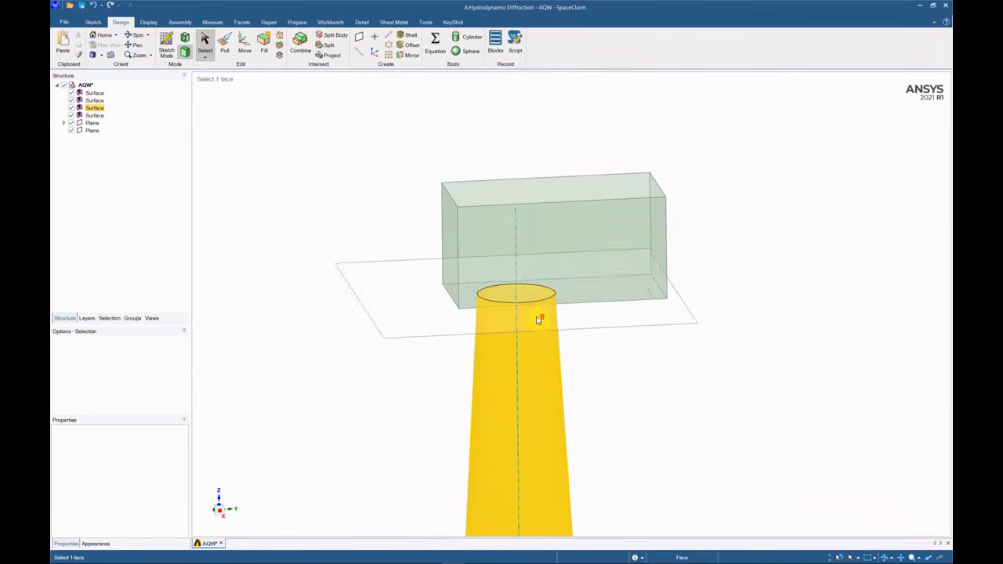
{"action": "middle_click_drag", "start_coordinate": [512, 293], "coordinate": [544, 300]}
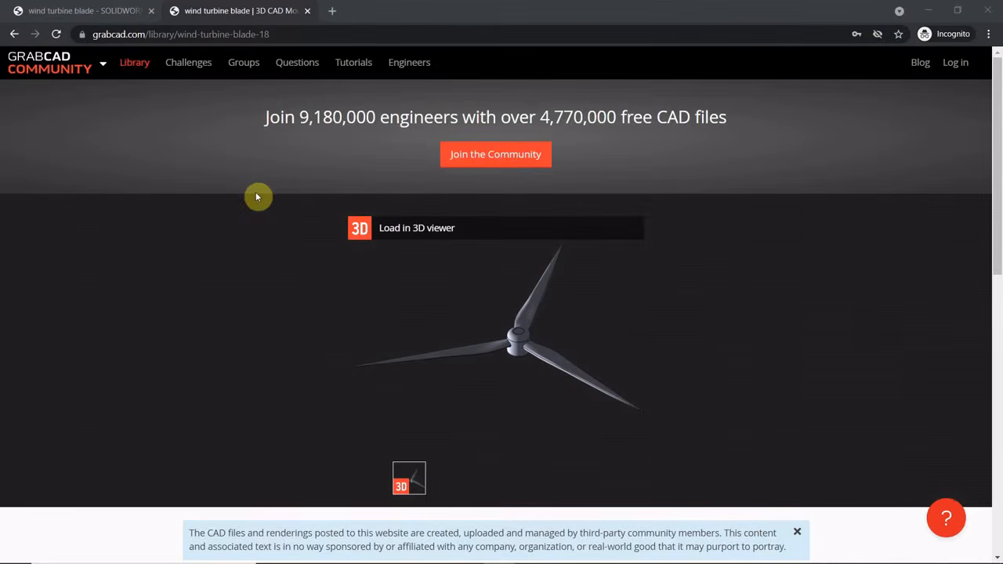
Go from the 'wind turbine blade' search results to the wind-turbine-blade-18 page and review its details.
{"action": "left_click", "coordinate": [133, 11]}
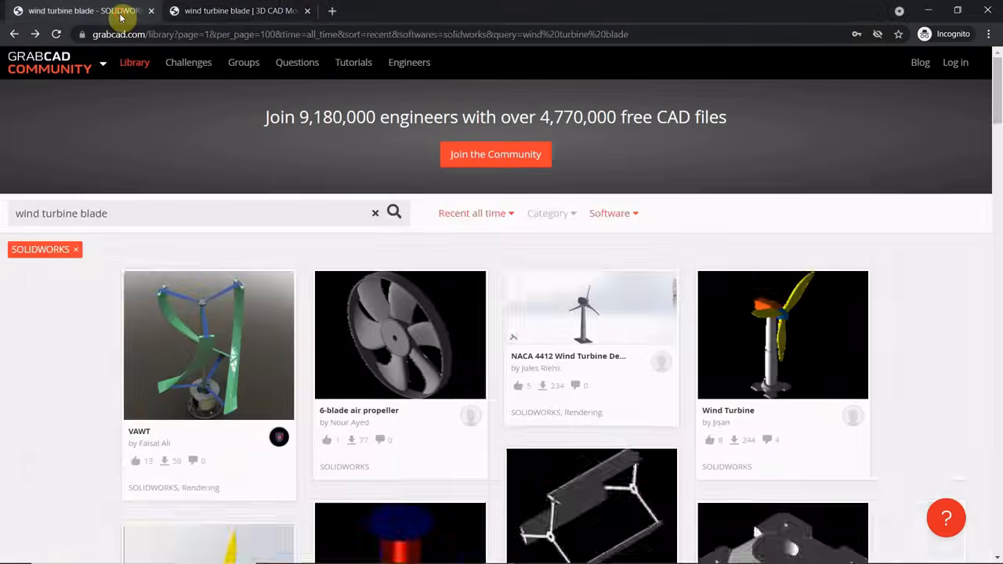
{"action": "scroll", "coordinate": [398, 272], "scroll_direction": "down", "scroll_amount": 10}
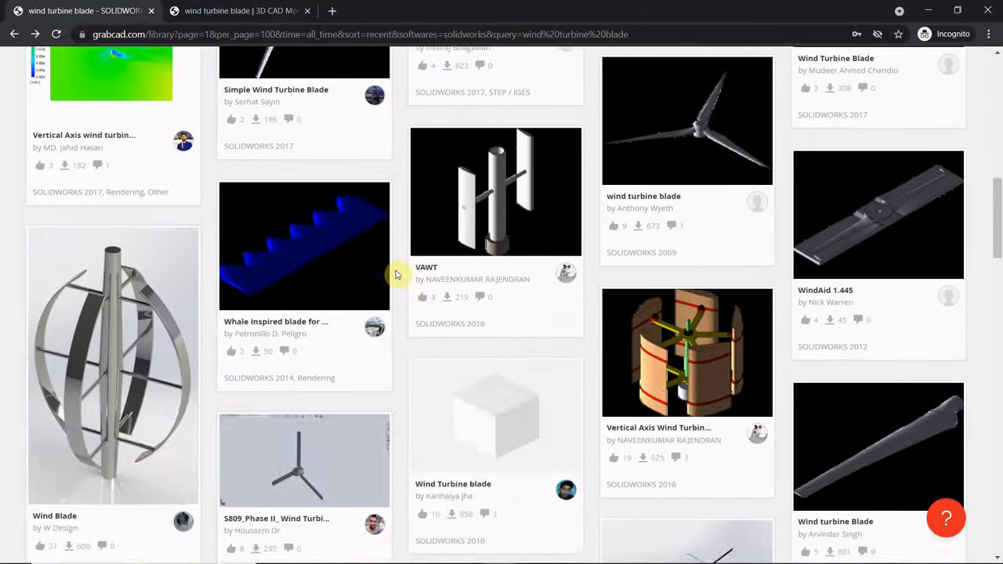
{"action": "scroll", "coordinate": [398, 273], "scroll_direction": "up", "scroll_amount": 9}
{"action": "scroll", "coordinate": [398, 273], "scroll_direction": "up", "scroll_amount": 1}
{"action": "left_click", "coordinate": [144, 217]}
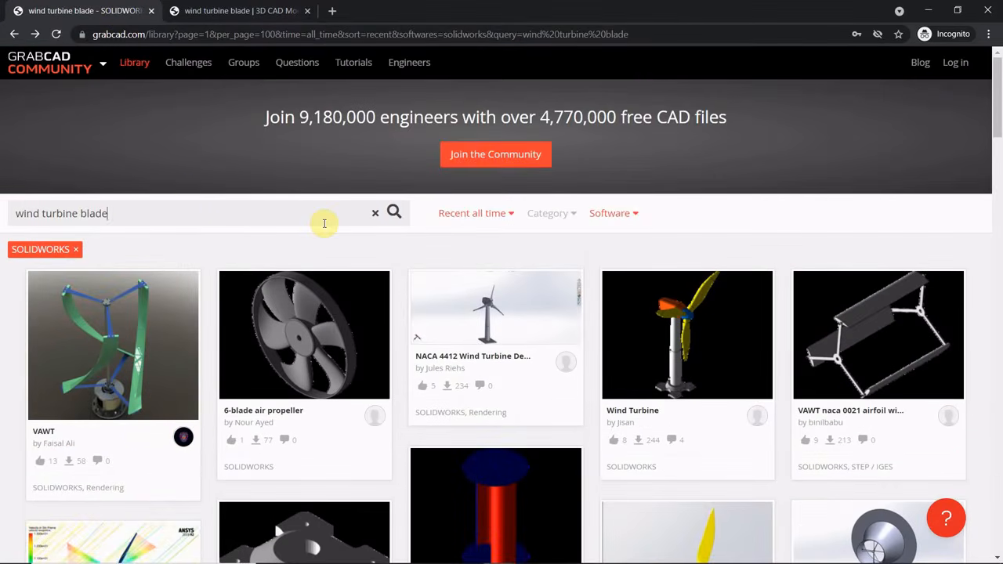
{"action": "left_click", "coordinate": [246, 13]}
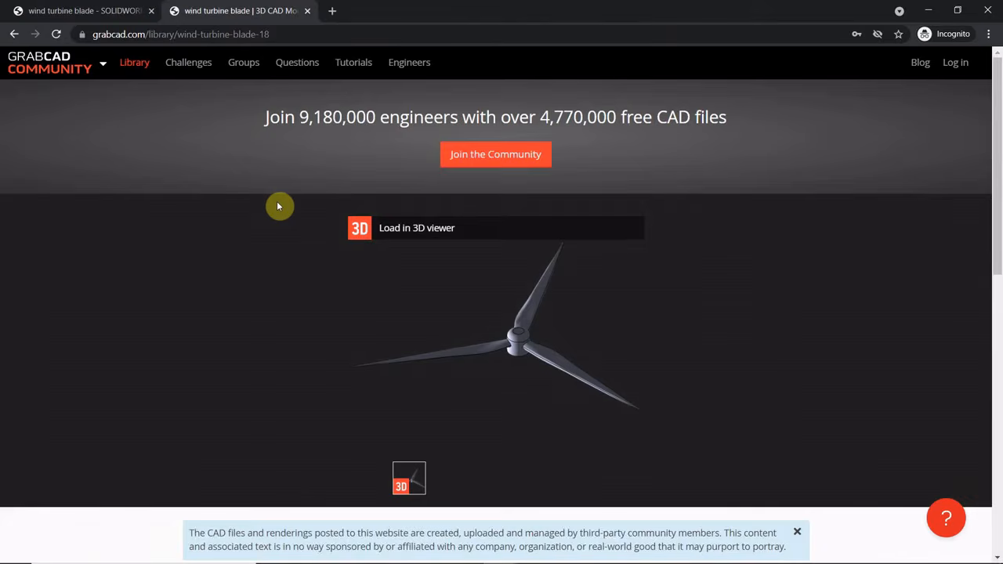
{"action": "scroll", "coordinate": [278, 206], "scroll_direction": "down", "scroll_amount": 3}
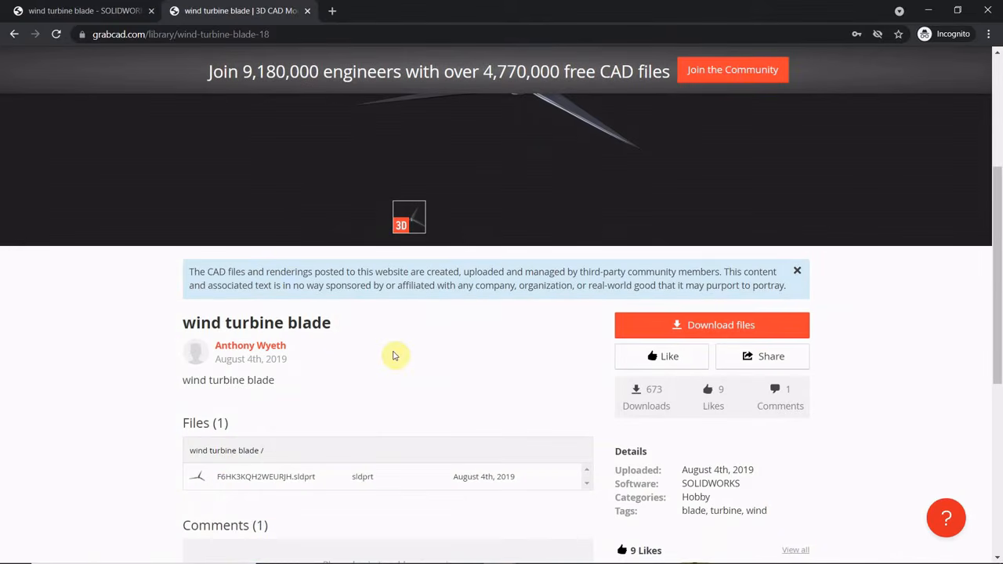
{"action": "scroll", "coordinate": [394, 356], "scroll_direction": "down", "scroll_amount": 2}
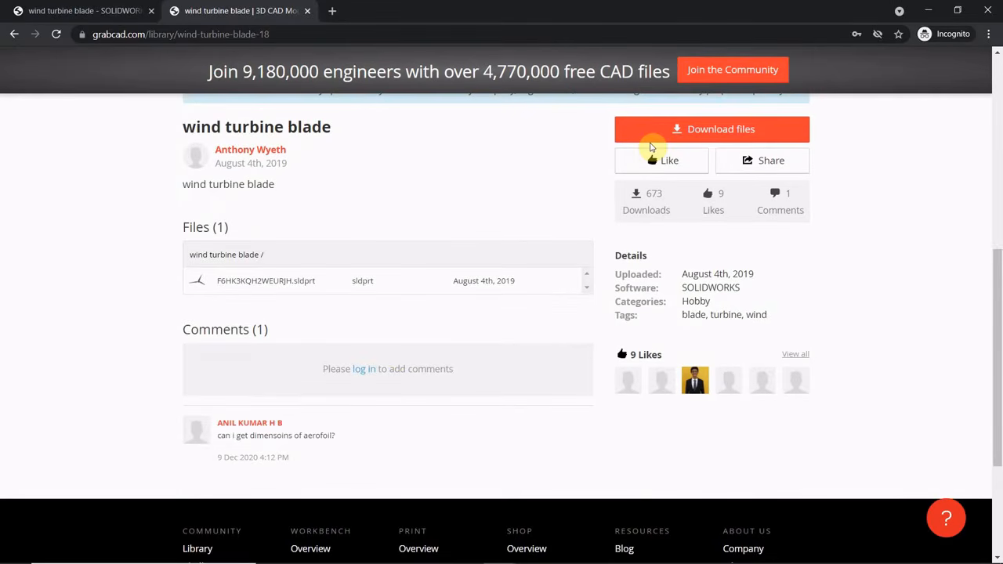
{"action": "key", "text": "alt+Tab"}
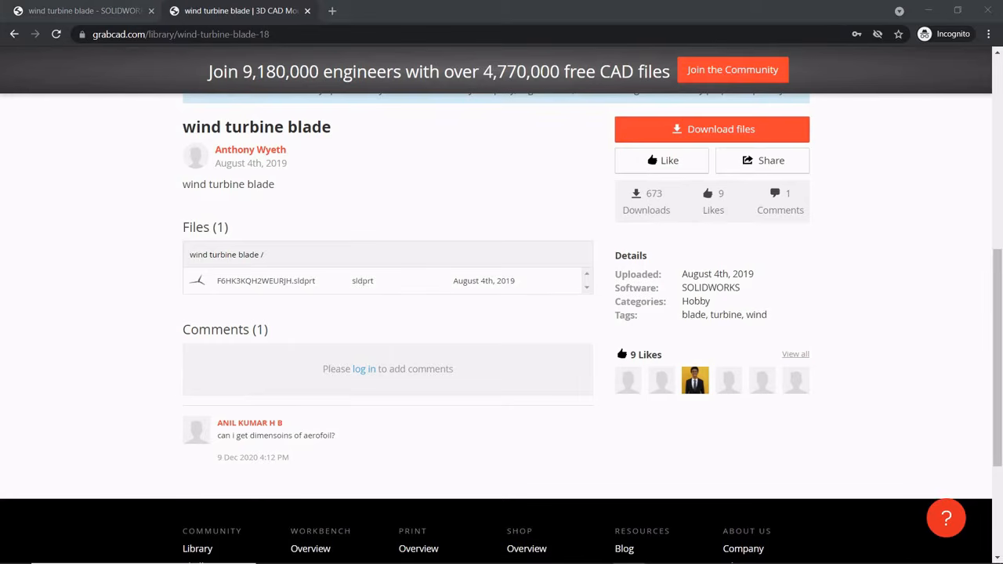
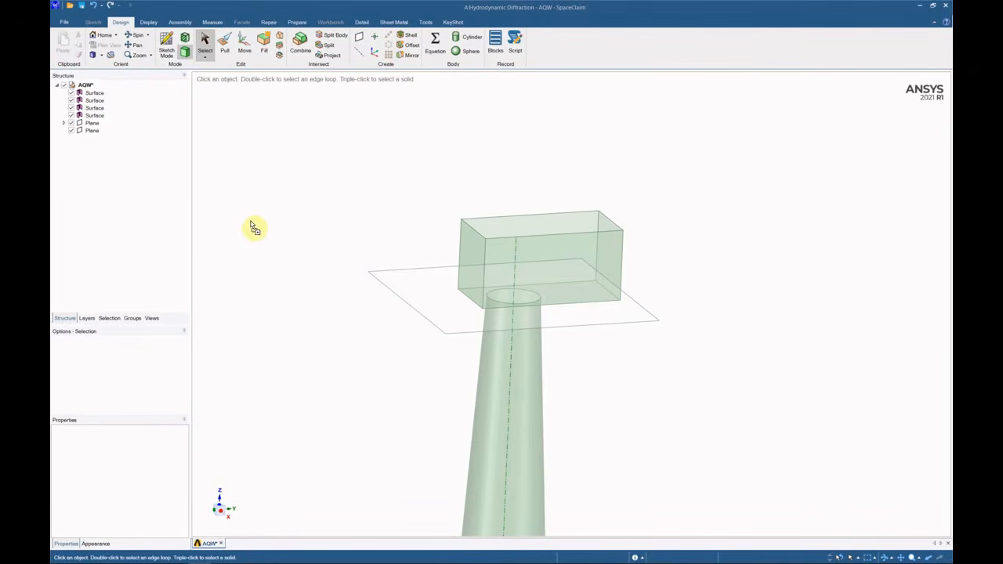
Insert the Rotor_150 component and shift it sideways by 13606.33 mm.
{"action": "left_click_drag", "start_coordinate": [289, 227], "coordinate": [288, 226]}
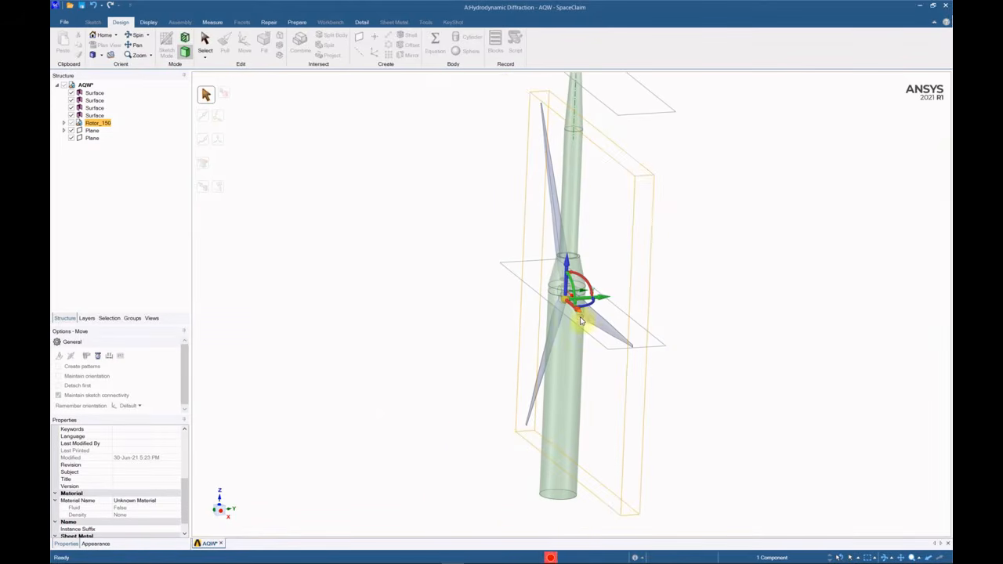
{"action": "scroll", "coordinate": [581, 320], "scroll_direction": "up", "scroll_amount": 5}
{"action": "left_click_drag", "start_coordinate": [537, 326], "coordinate": [346, 329]}
{"action": "middle_click_drag", "start_coordinate": [359, 333], "coordinate": [358, 366]}
{"action": "scroll", "coordinate": [499, 382], "scroll_direction": "down", "scroll_amount": 5}
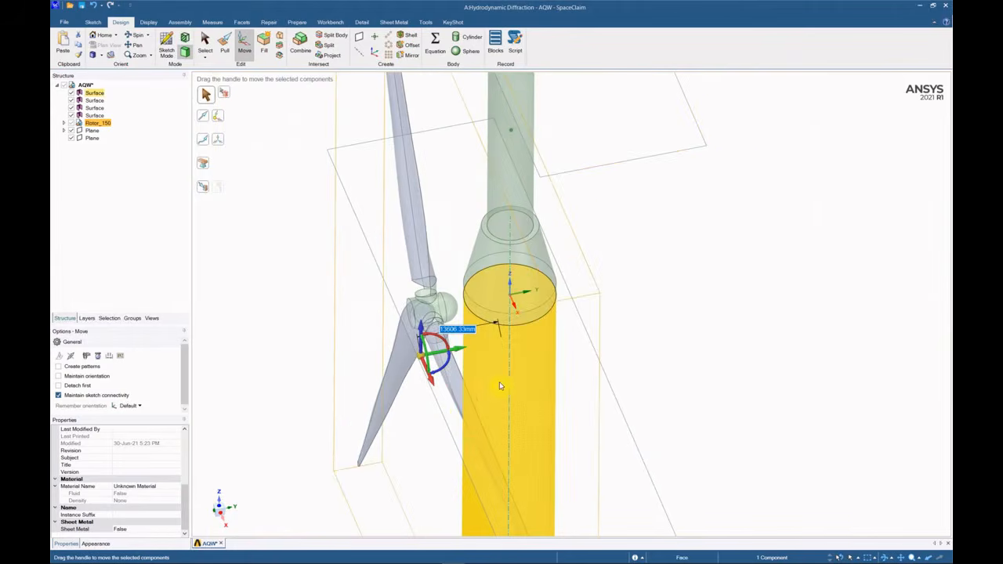
{"action": "scroll", "coordinate": [439, 333], "scroll_direction": "up", "scroll_amount": 5}
Rotate the rotor 180° about the vertical axis.
{"action": "left_click_drag", "start_coordinate": [422, 400], "coordinate": [324, 338]}
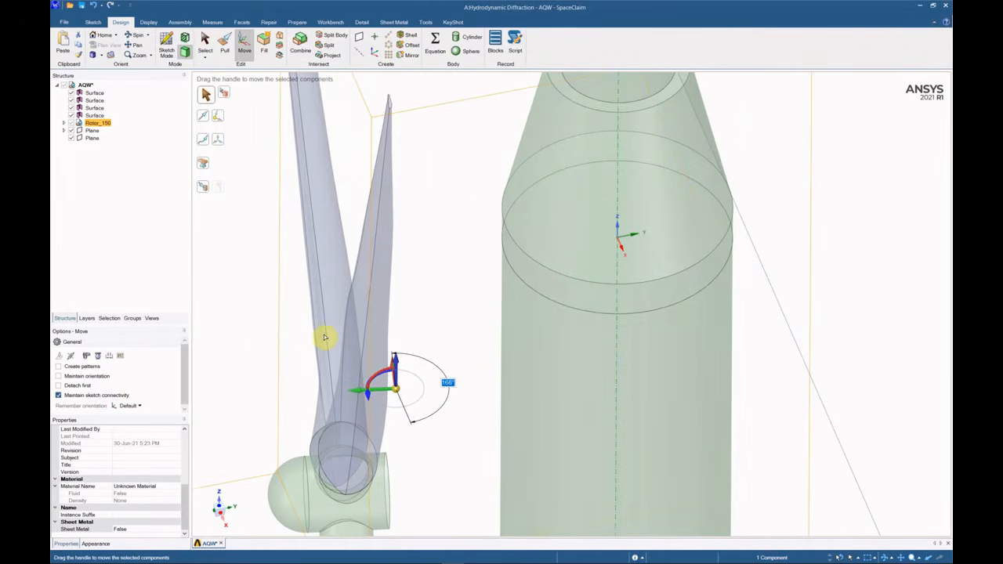
{"action": "key", "text": "Return"}
{"action": "scroll", "coordinate": [387, 290], "scroll_direction": "down", "scroll_amount": 5}
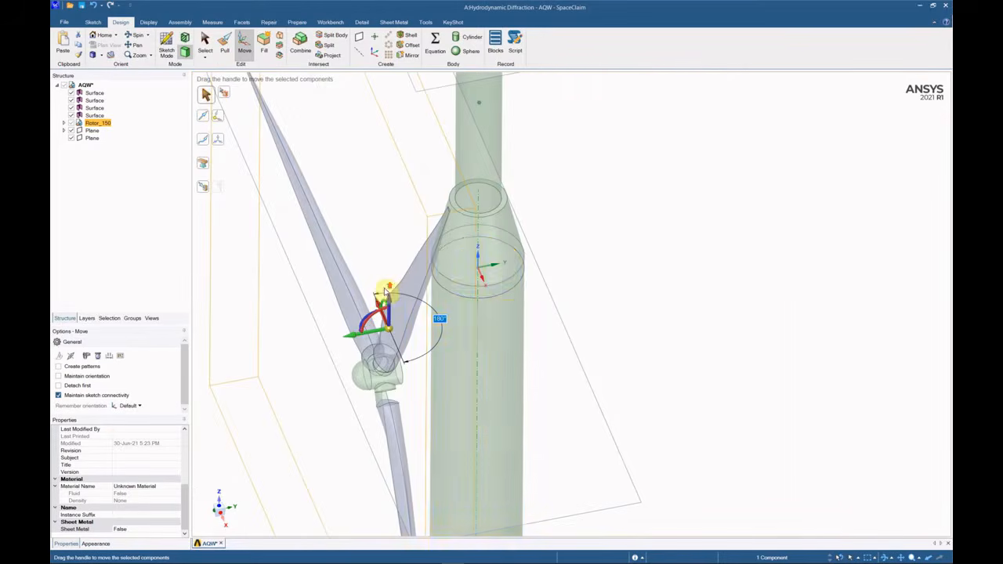
{"action": "middle_click_drag", "start_coordinate": [472, 452], "coordinate": [474, 375]}
{"action": "scroll", "coordinate": [474, 375], "scroll_direction": "down", "scroll_amount": 5}
{"action": "scroll", "coordinate": [450, 275], "scroll_direction": "up", "scroll_amount": 3}
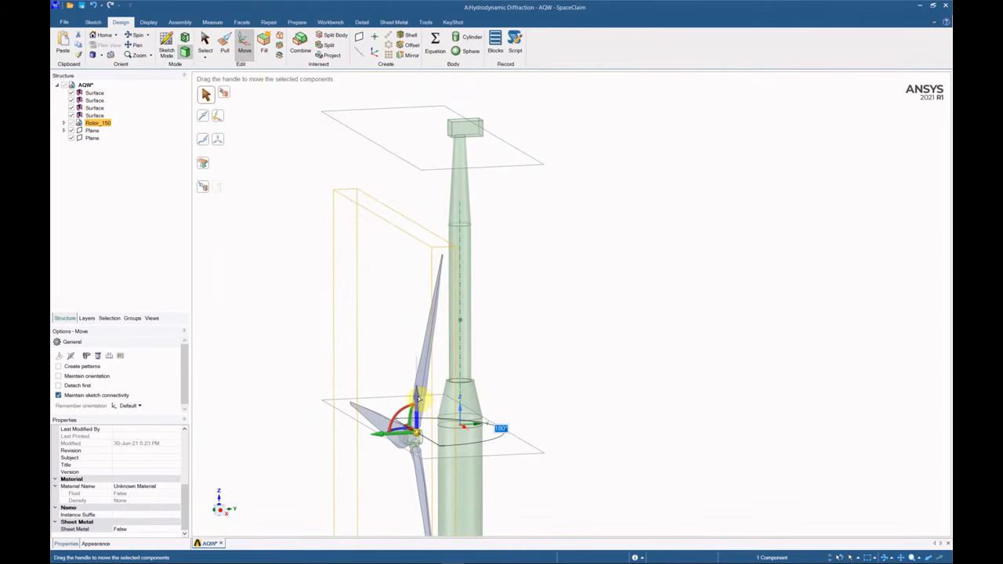
Raise the rotor to nacelle height, move it 19606.52 mm toward the nacelle, and lower it 1871.29 mm.
{"action": "left_click_drag", "start_coordinate": [418, 400], "coordinate": [410, 94]}
{"action": "scroll", "coordinate": [423, 141], "scroll_direction": "up", "scroll_amount": 6}
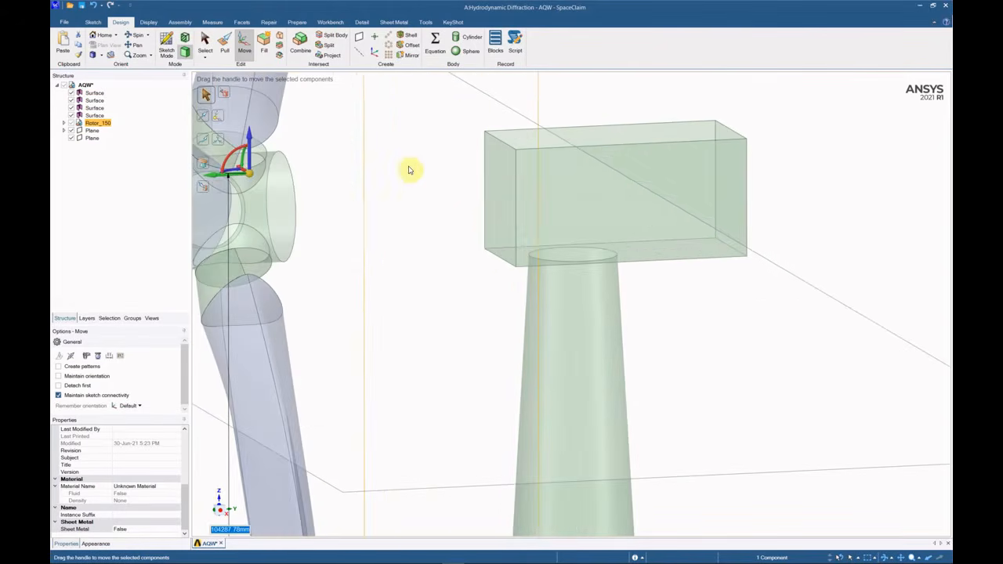
{"action": "scroll", "coordinate": [410, 170], "scroll_direction": "down", "scroll_amount": 4}
{"action": "scroll", "coordinate": [492, 217], "scroll_direction": "up", "scroll_amount": 5}
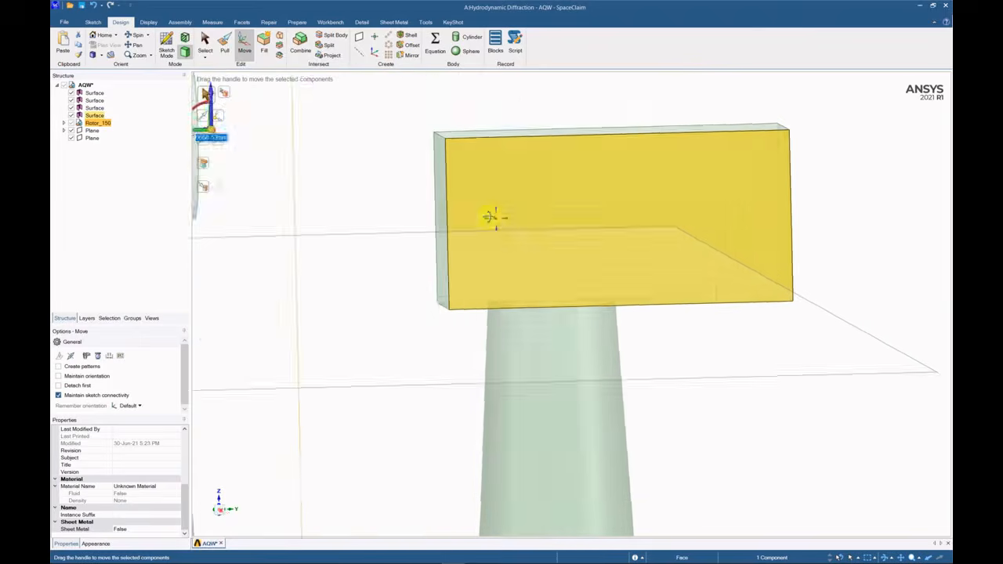
{"action": "scroll", "coordinate": [492, 217], "scroll_direction": "down", "scroll_amount": 4}
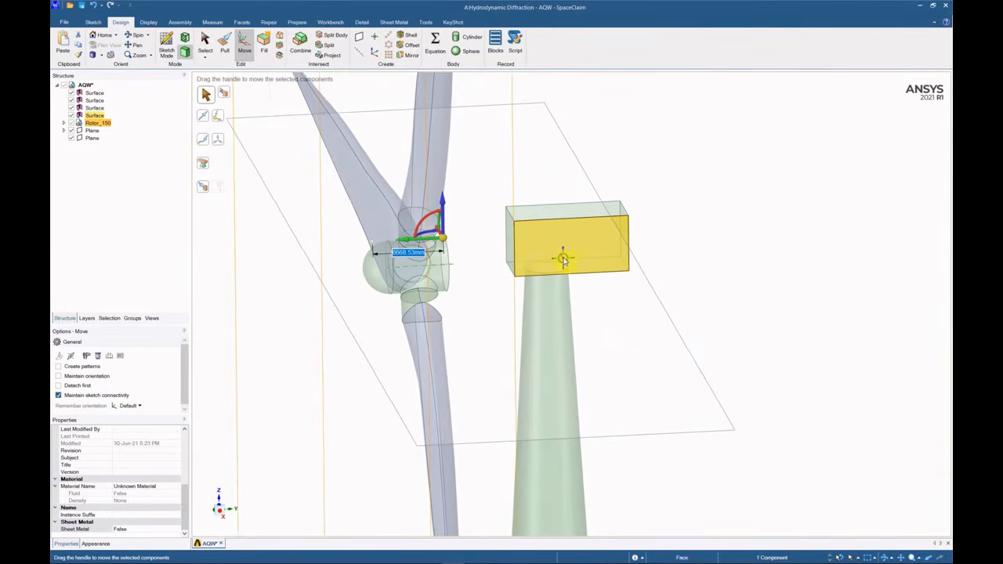
{"action": "middle_click_drag", "start_coordinate": [562, 260], "coordinate": [661, 230]}
{"action": "left_click_drag", "start_coordinate": [629, 186], "coordinate": [421, 186]}
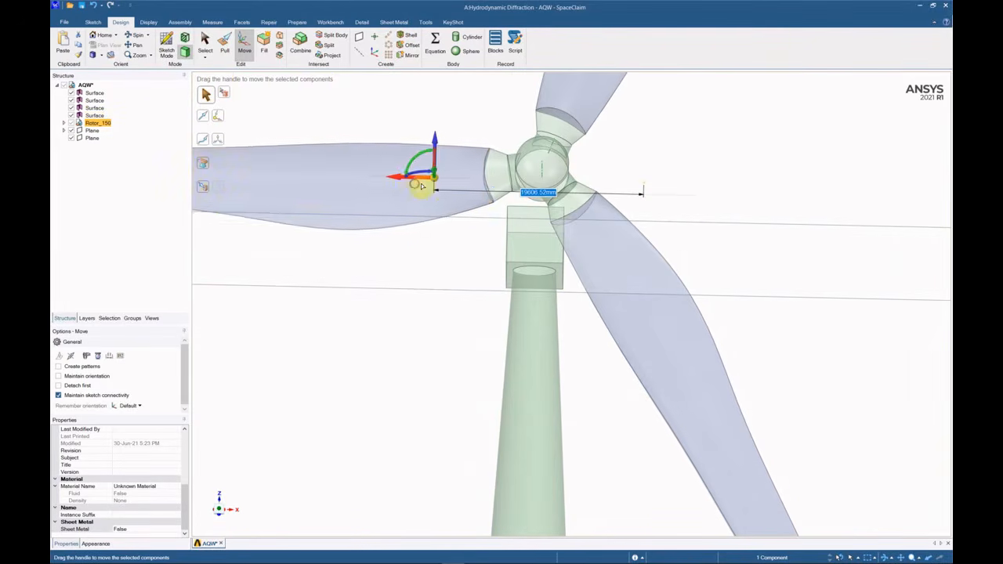
{"action": "left_click_drag", "start_coordinate": [436, 141], "coordinate": [437, 161]}
{"action": "middle_click_drag", "start_coordinate": [540, 186], "coordinate": [694, 269]}
{"action": "scroll", "coordinate": [544, 101], "scroll_direction": "up", "scroll_amount": 5}
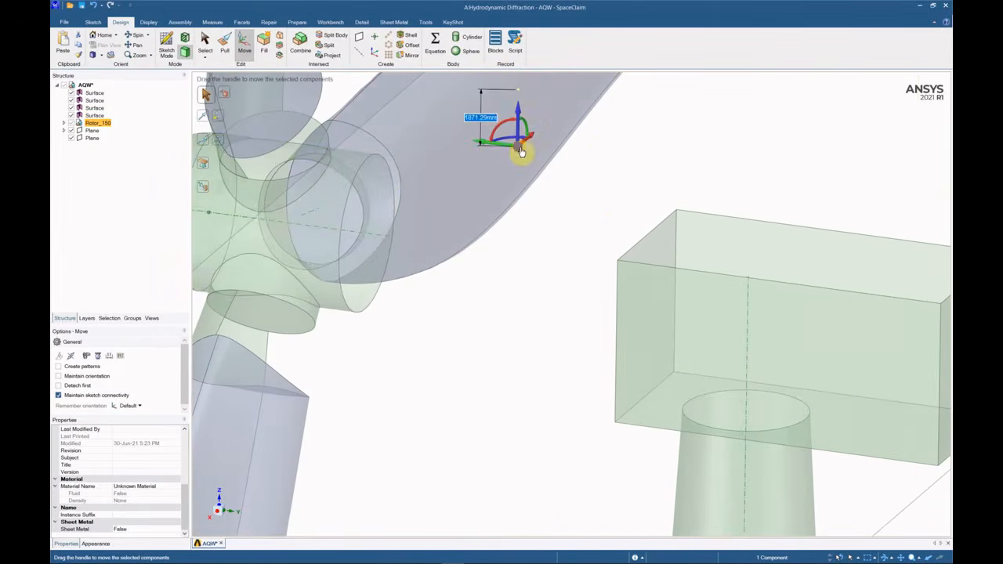
{"action": "left_click_drag", "start_coordinate": [521, 149], "coordinate": [362, 173]}
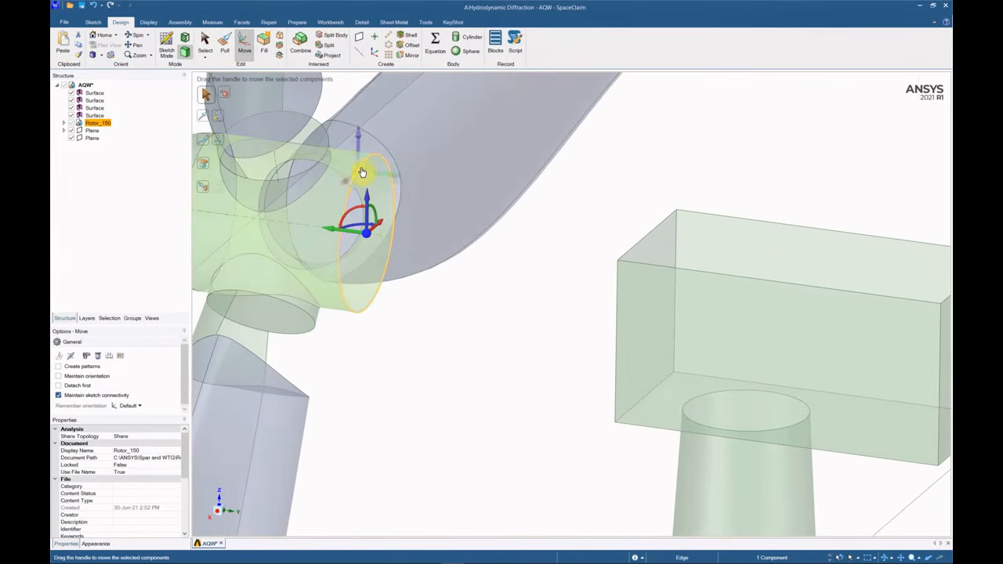
Snap the rotor up against the nacelle box end face.
{"action": "left_click", "coordinate": [204, 188]}
{"action": "middle_click_drag", "start_coordinate": [658, 328], "coordinate": [604, 338]}
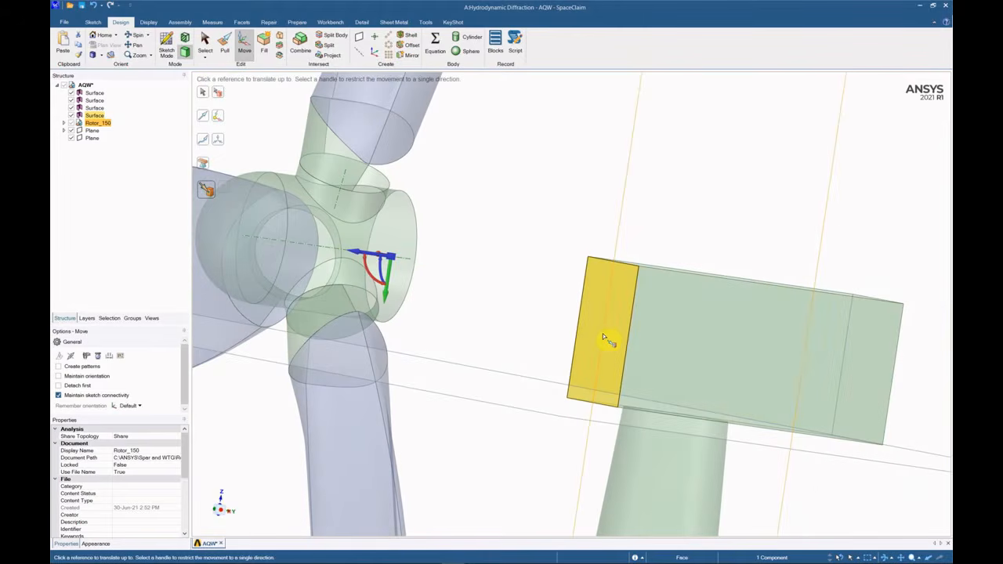
{"action": "left_click", "coordinate": [601, 335]}
{"action": "middle_click_drag", "start_coordinate": [667, 338], "coordinate": [651, 332]}
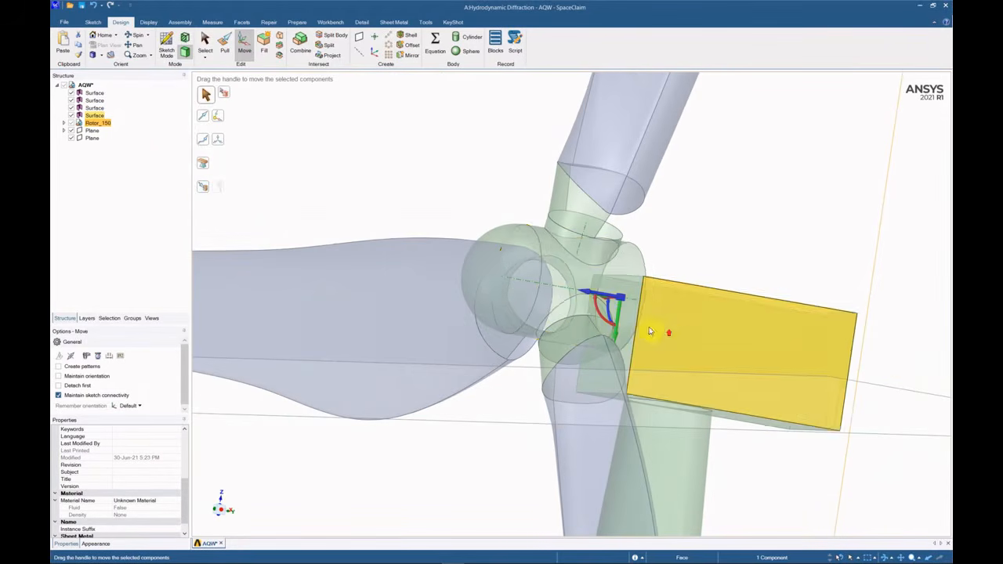
Move the rotor vertically down to the chosen reference point.
{"action": "left_click", "coordinate": [615, 330]}
{"action": "left_click", "coordinate": [643, 302]}
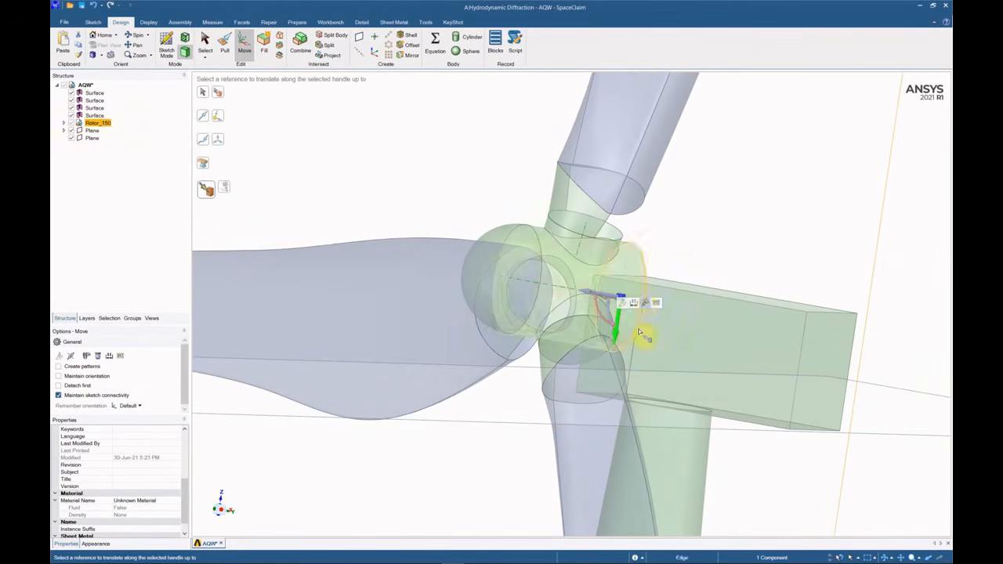
{"action": "scroll", "coordinate": [639, 332], "scroll_direction": "up", "scroll_amount": 5}
{"action": "scroll", "coordinate": [640, 335], "scroll_direction": "up", "scroll_amount": 3}
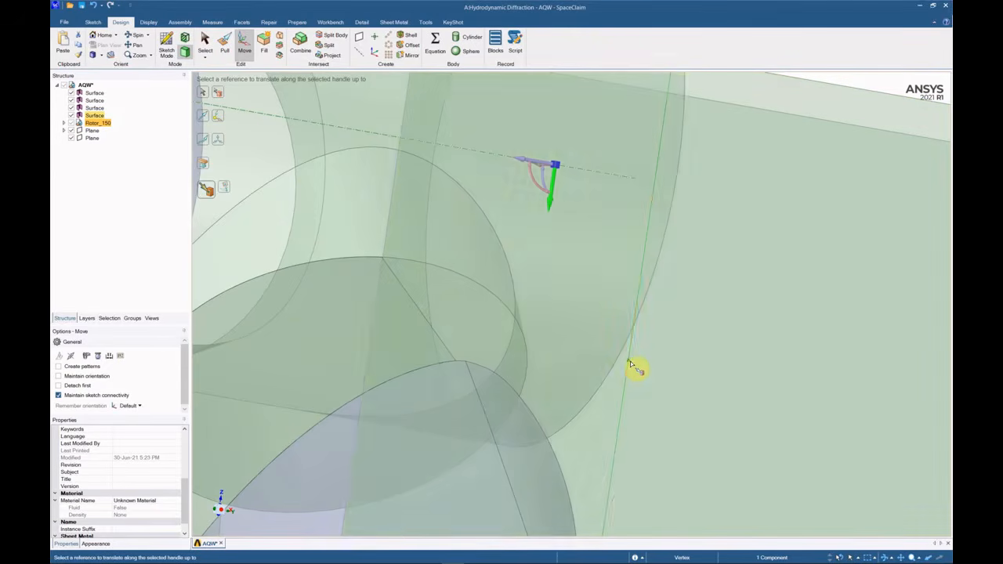
{"action": "left_click", "coordinate": [633, 365]}
{"action": "middle_click_drag", "start_coordinate": [630, 361], "coordinate": [626, 437]}
{"action": "scroll", "coordinate": [626, 436], "scroll_direction": "down", "scroll_amount": 5}
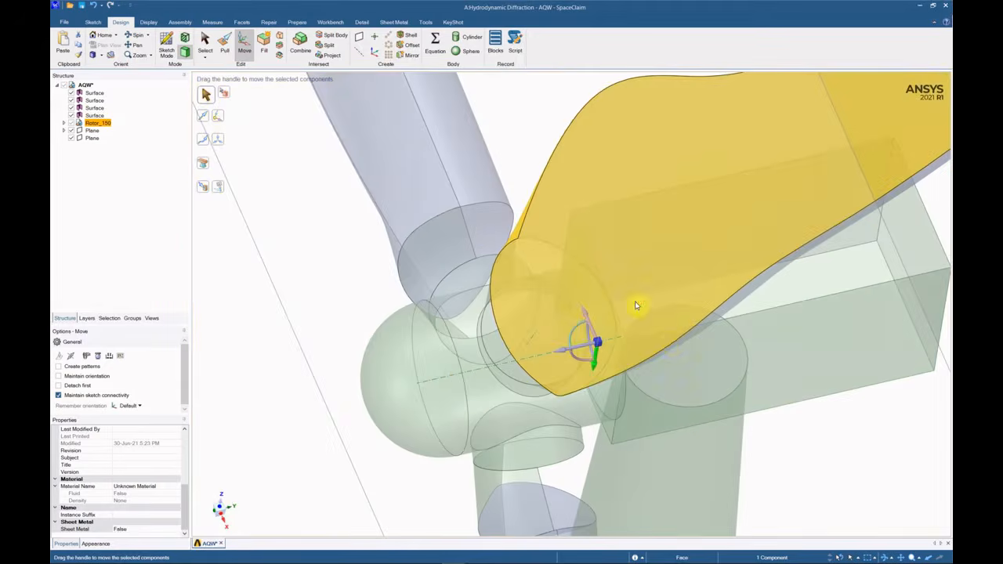
{"action": "middle_click_drag", "start_coordinate": [686, 343], "coordinate": [627, 385]}
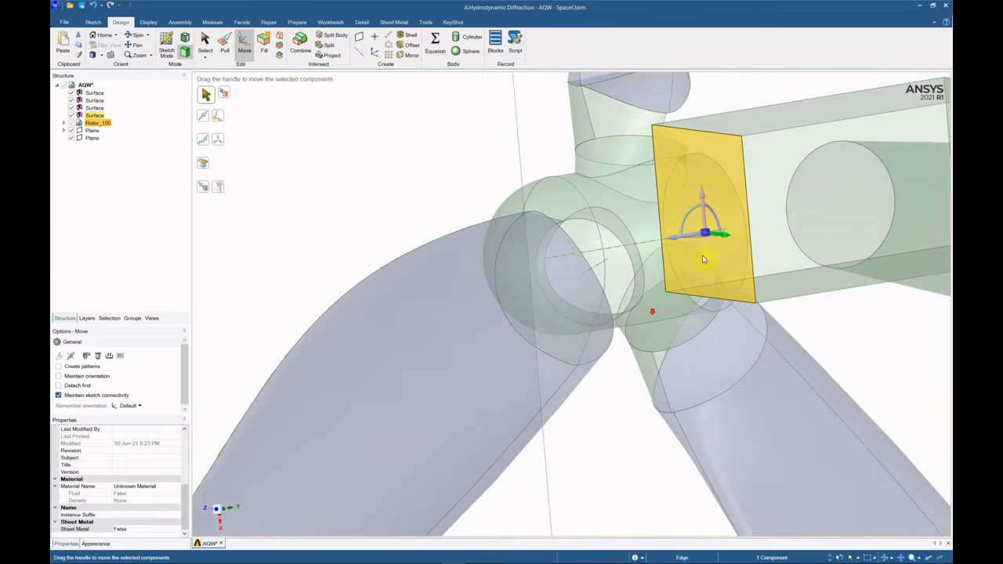
{"action": "scroll", "coordinate": [649, 347], "scroll_direction": "up", "scroll_amount": 3}
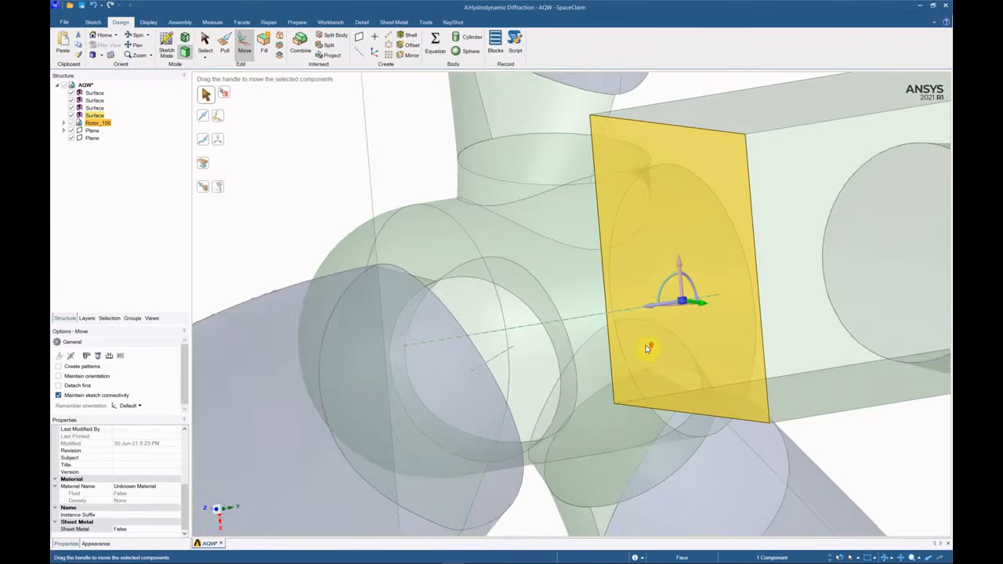
{"action": "scroll", "coordinate": [703, 300], "scroll_direction": "down", "scroll_amount": 1}
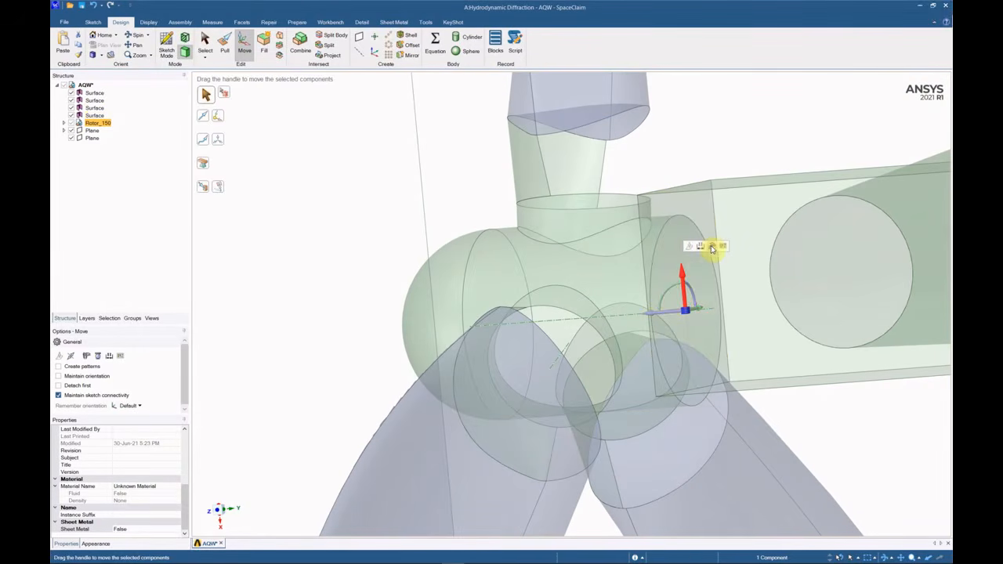
Align the rotor with a nacelle box vertex to centre the hub.
{"action": "left_click", "coordinate": [712, 249]}
{"action": "left_click", "coordinate": [647, 298]}
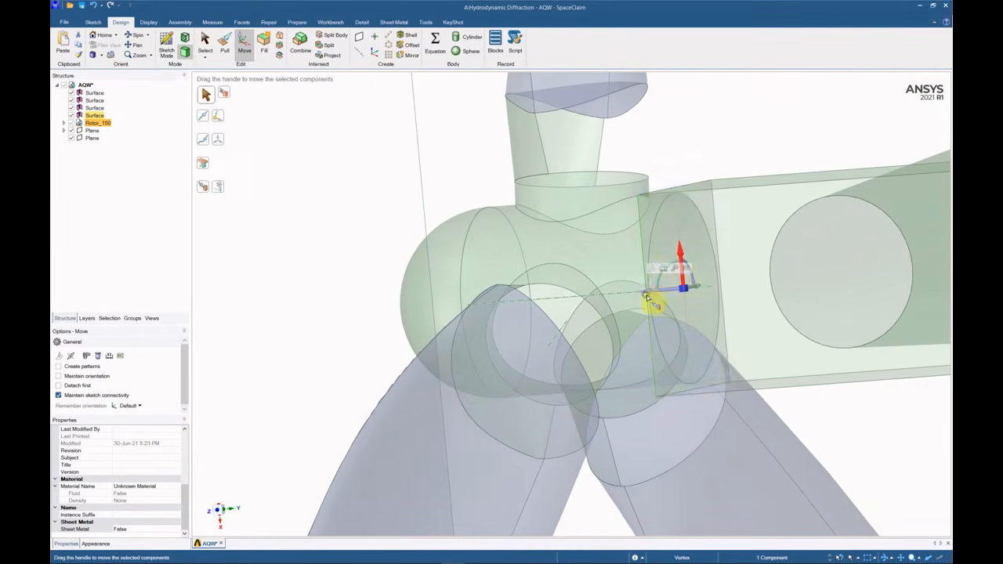
{"action": "middle_click_drag", "start_coordinate": [649, 299], "coordinate": [748, 210]}
{"action": "scroll", "coordinate": [628, 275], "scroll_direction": "down", "scroll_amount": 3}
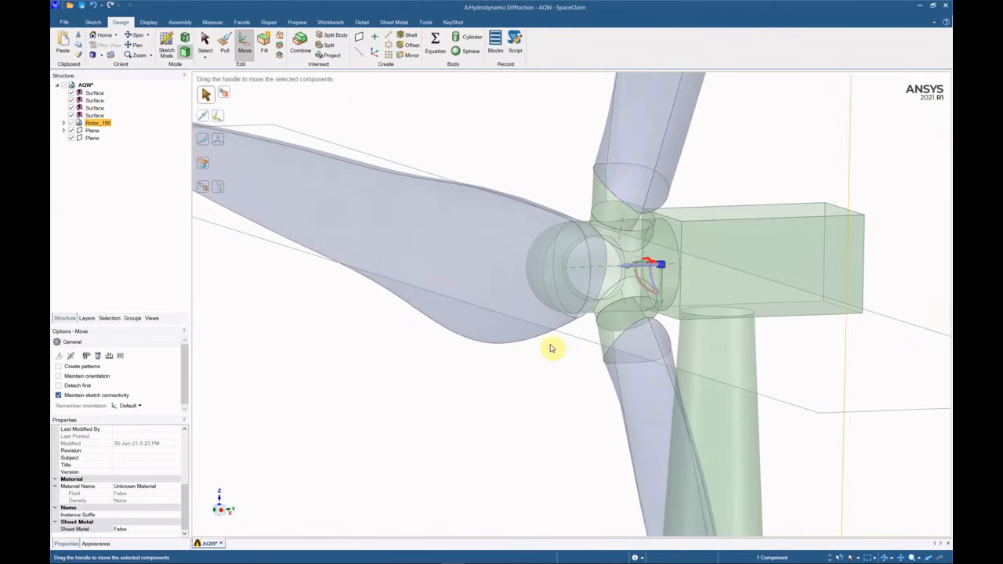
{"action": "left_click", "coordinate": [728, 273]}
{"action": "middle_click_drag", "start_coordinate": [727, 273], "coordinate": [751, 285]}
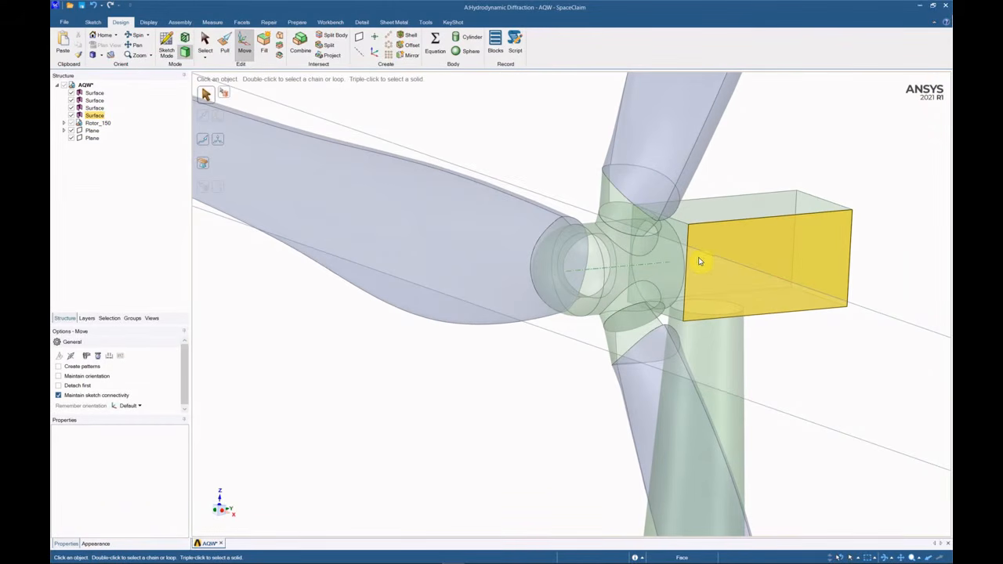
{"action": "middle_click_drag", "start_coordinate": [652, 269], "coordinate": [703, 256]}
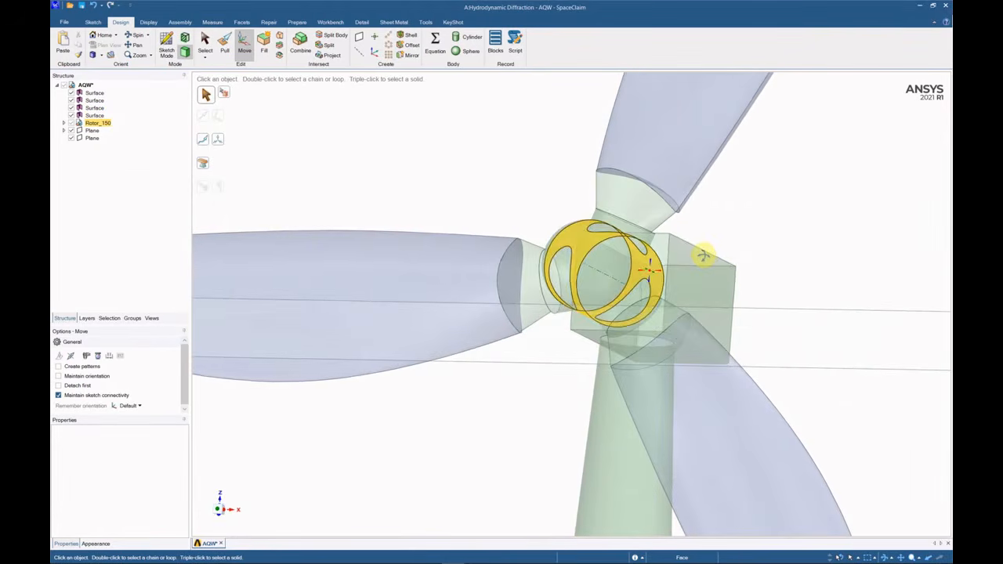
{"action": "scroll", "coordinate": [704, 255], "scroll_direction": "down", "scroll_amount": 10}
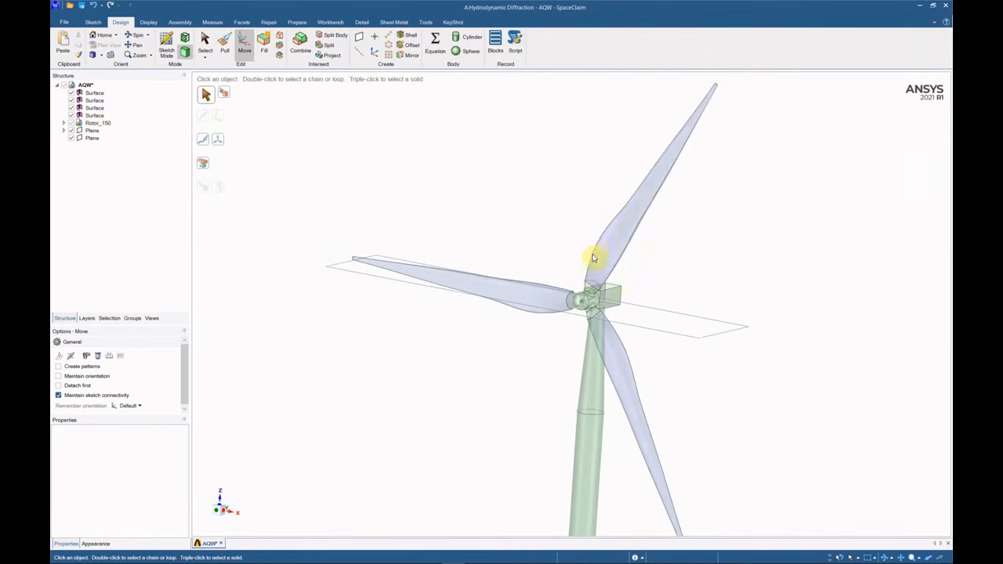
{"action": "scroll", "coordinate": [593, 258], "scroll_direction": "up", "scroll_amount": 10}
Delete the six blade root and ring faces inside the hub.
{"action": "left_click", "coordinate": [575, 161]}
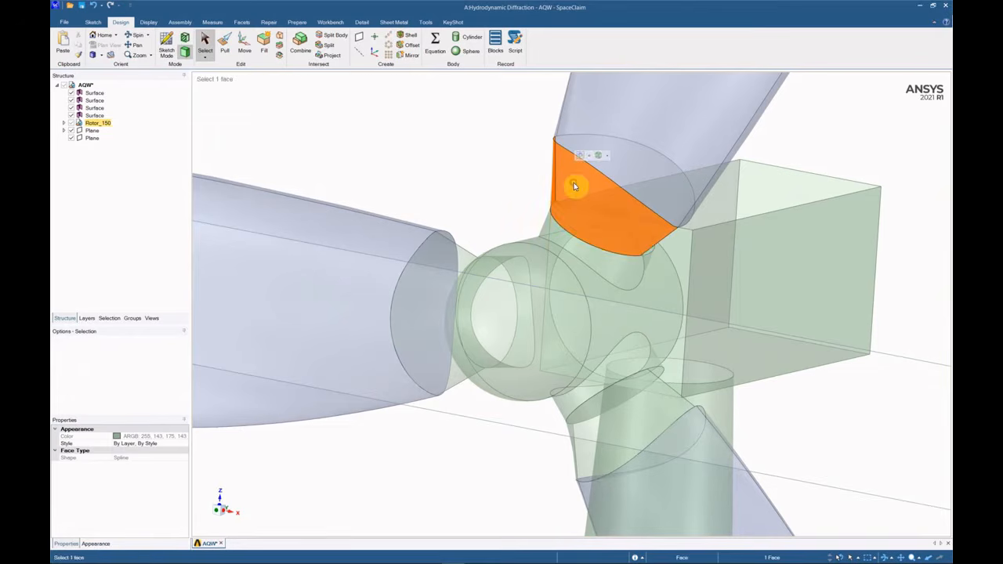
{"action": "left_click", "coordinate": [599, 239], "text": "ctrl"}
{"action": "left_click", "coordinate": [459, 274], "text": "ctrl"}
{"action": "left_click", "coordinate": [655, 418], "text": "ctrl"}
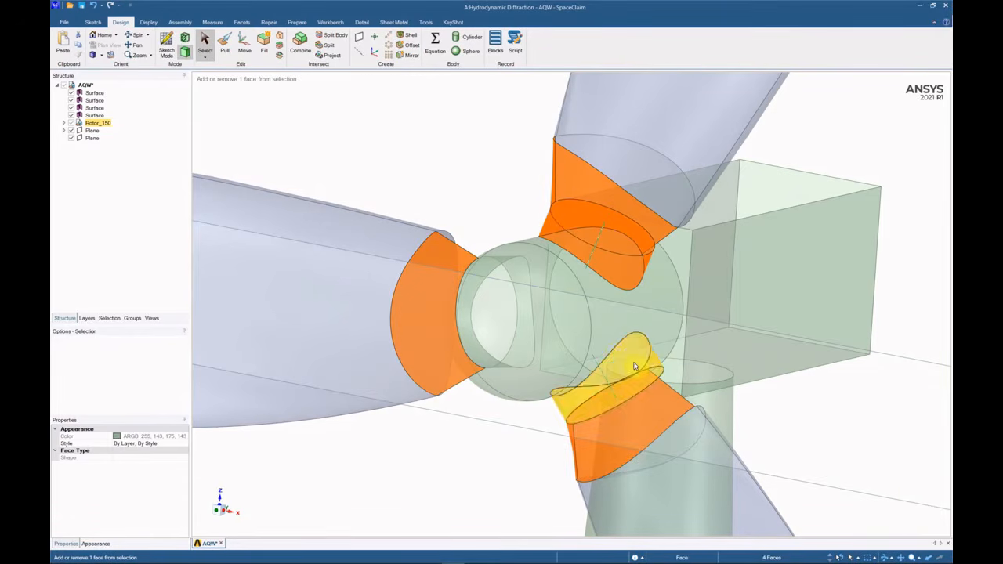
{"action": "left_click", "coordinate": [613, 379], "text": "ctrl"}
{"action": "middle_click_drag", "start_coordinate": [613, 376], "coordinate": [671, 350]}
{"action": "left_click", "coordinate": [460, 279], "text": "ctrl"}
{"action": "right_click", "coordinate": [460, 279]}
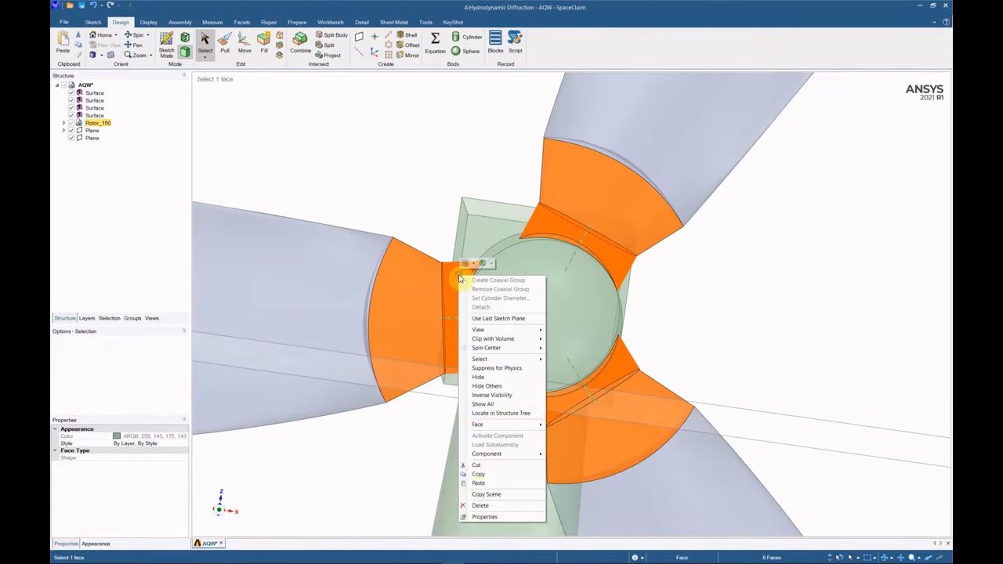
{"action": "left_click", "coordinate": [504, 506]}
Delete the lower elliptical disc face and the rotor's end disc.
{"action": "middle_click_drag", "start_coordinate": [576, 365], "coordinate": [526, 358]}
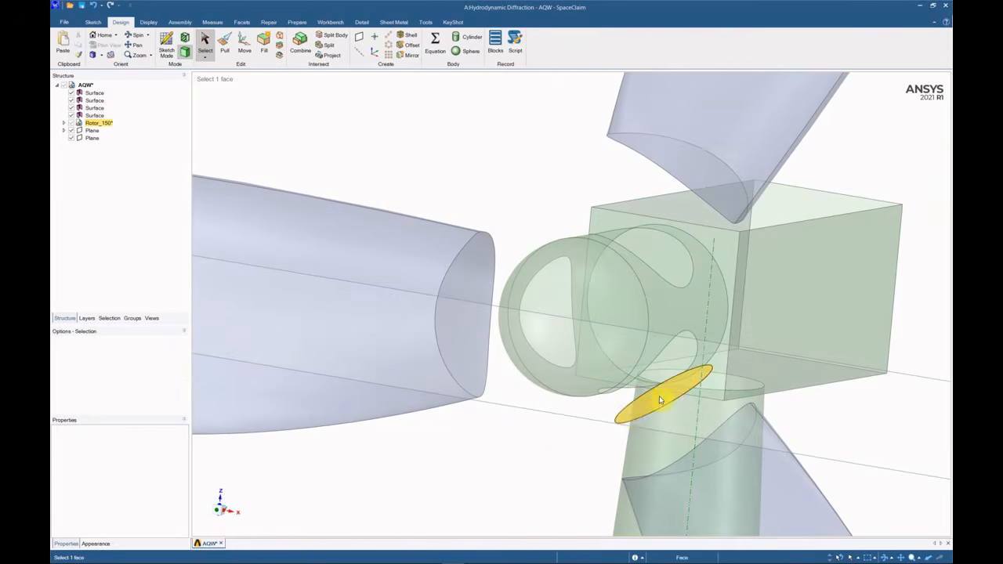
{"action": "left_click", "coordinate": [629, 413]}
{"action": "right_click", "coordinate": [629, 412]}
{"action": "left_click", "coordinate": [644, 395]}
{"action": "middle_click_drag", "start_coordinate": [627, 355], "coordinate": [708, 265]}
{"action": "scroll", "coordinate": [707, 265], "scroll_direction": "up", "scroll_amount": 3}
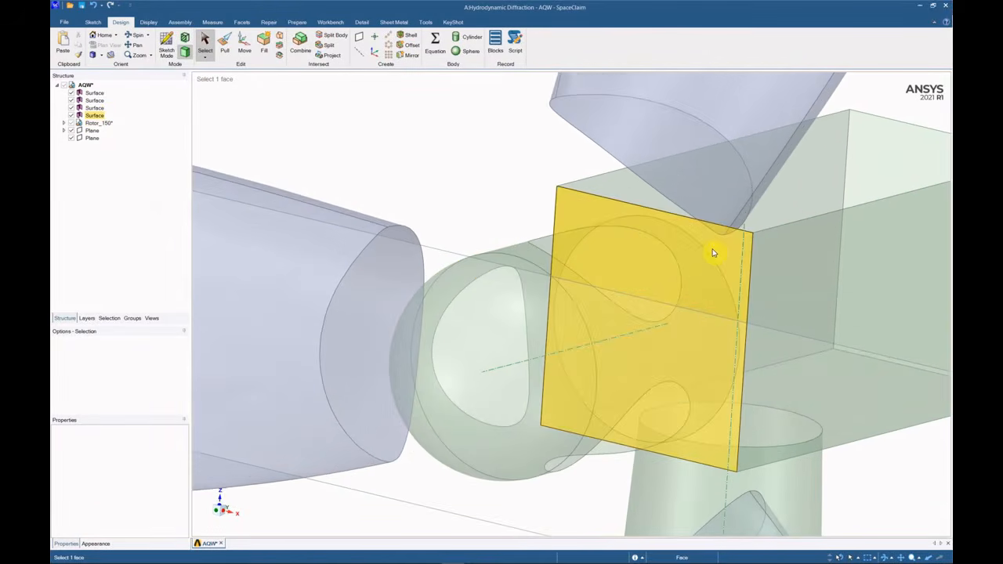
{"action": "left_click", "coordinate": [594, 314]}
{"action": "left_click", "coordinate": [562, 335]}
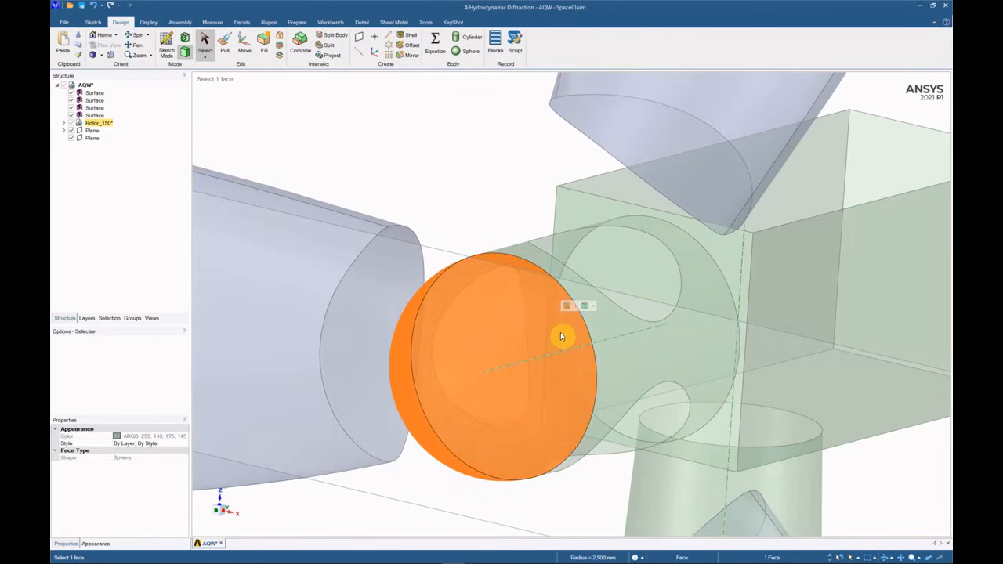
{"action": "key", "text": "Delete"}
Fill the hub cylinder's upper, lower and ring openings.
{"action": "left_click", "coordinate": [628, 352]}
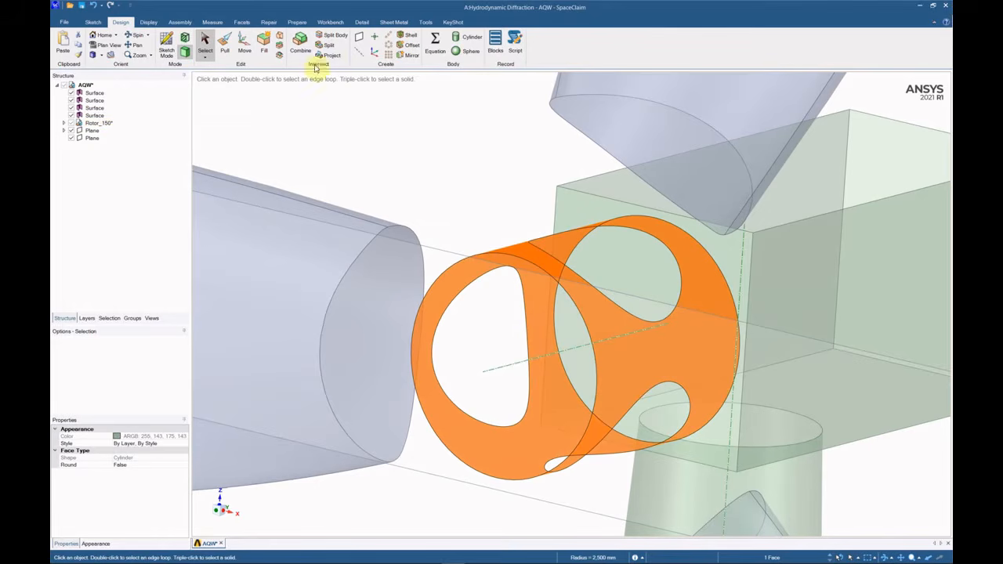
{"action": "left_click", "coordinate": [265, 43]}
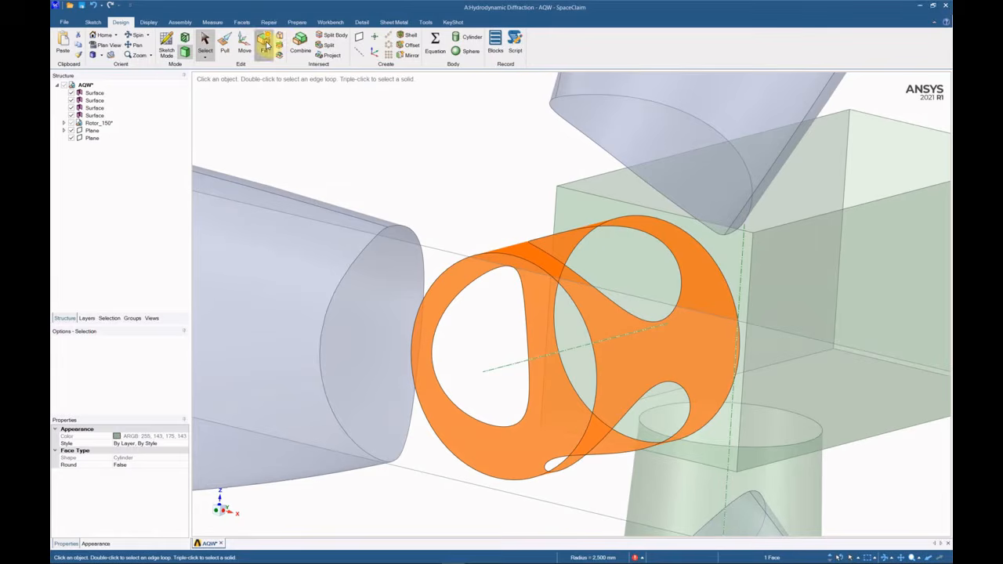
{"action": "double_click", "coordinate": [674, 257]}
{"action": "left_click", "coordinate": [267, 49]}
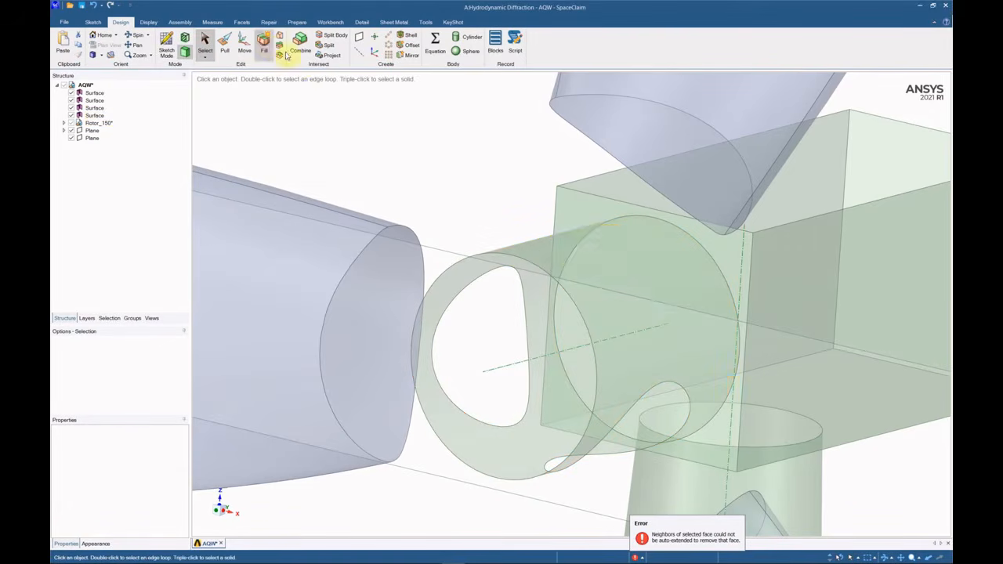
{"action": "double_click", "coordinate": [660, 384]}
{"action": "left_click", "coordinate": [265, 52]}
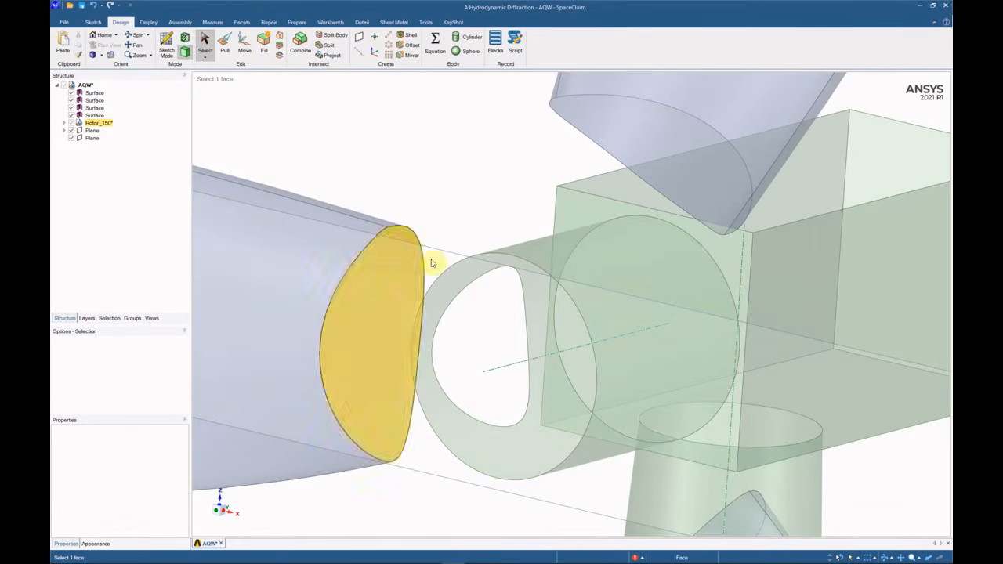
{"action": "double_click", "coordinate": [478, 283]}
{"action": "left_click", "coordinate": [265, 49]}
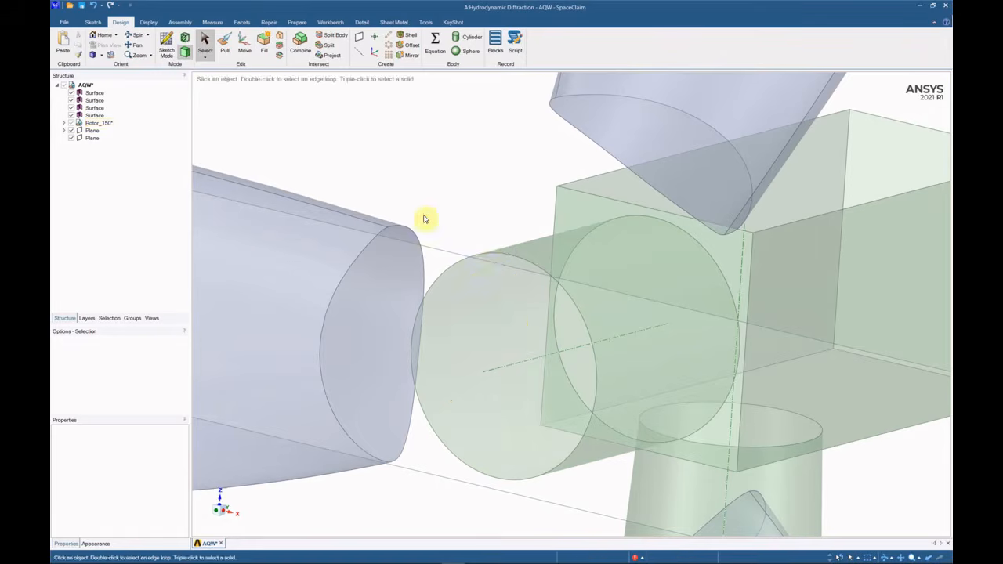
Inspect the hub's circular end edge and the square nacelle box face.
{"action": "left_click", "coordinate": [490, 254]}
{"action": "left_click", "coordinate": [458, 166]}
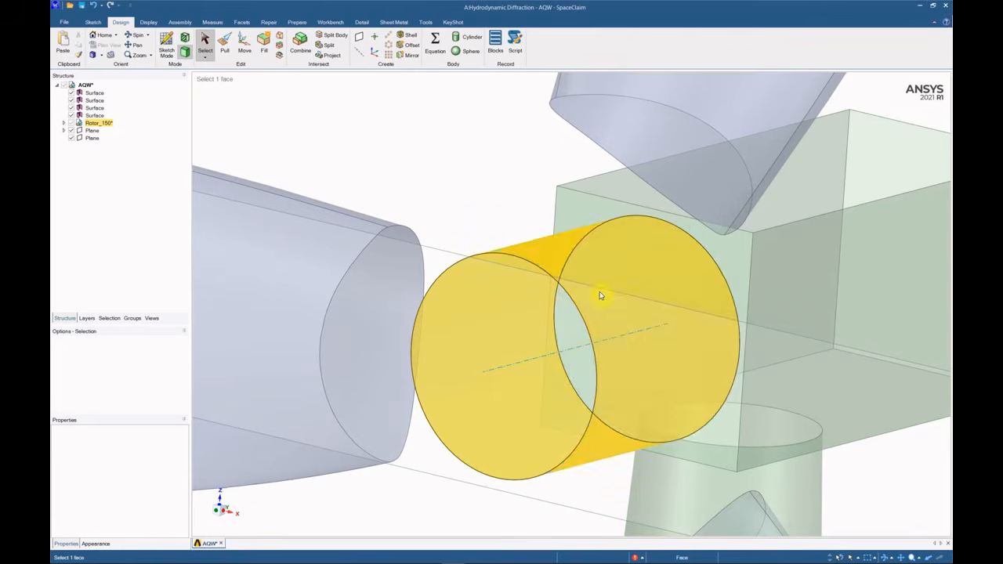
{"action": "mouse_move", "coordinate": [651, 324]}
{"action": "middle_mouse_down"}
{"action": "mouse_move", "coordinate": [690, 320]}
{"action": "mouse_move", "coordinate": [664, 330]}
{"action": "middle_mouse_up"}
{"action": "scroll", "coordinate": [611, 321], "scroll_direction": "down", "scroll_amount": 2}
{"action": "middle_click_drag", "start_coordinate": [562, 320], "coordinate": [620, 318]}
{"action": "scroll", "coordinate": [619, 318], "scroll_direction": "up", "scroll_amount": 6}
{"action": "scroll", "coordinate": [600, 336], "scroll_direction": "down", "scroll_amount": 6}
{"action": "left_click", "coordinate": [594, 259]}
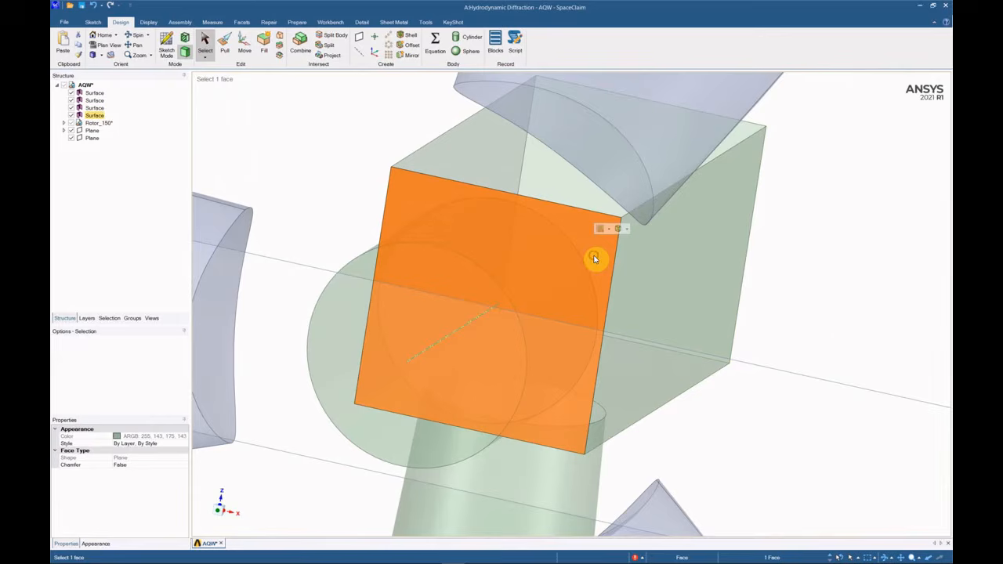
{"action": "scroll", "coordinate": [593, 259], "scroll_direction": "down", "scroll_amount": 5}
{"action": "left_click", "coordinate": [427, 159]}
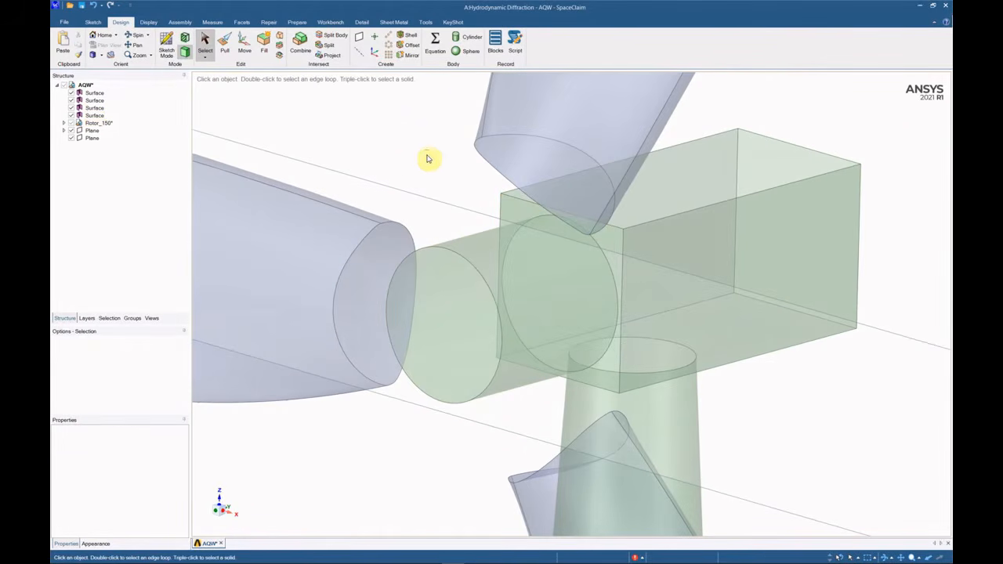
Hide the reference plane in the Structure tree.
{"action": "left_click", "coordinate": [93, 132]}
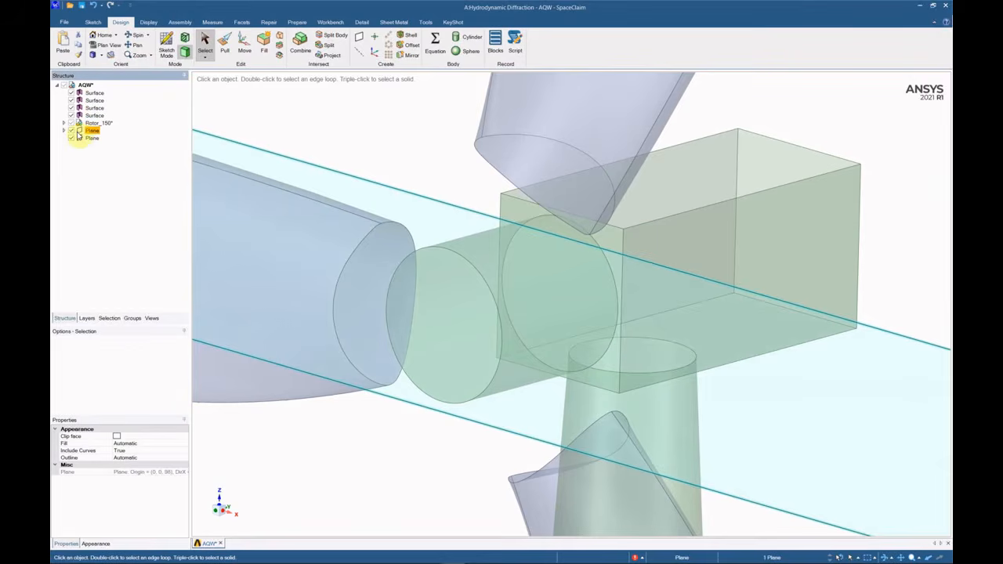
{"action": "left_click", "coordinate": [72, 130]}
{"action": "left_click", "coordinate": [396, 150]}
{"action": "scroll", "coordinate": [546, 242], "scroll_direction": "up", "scroll_amount": 3}
{"action": "left_click", "coordinate": [194, 141]}
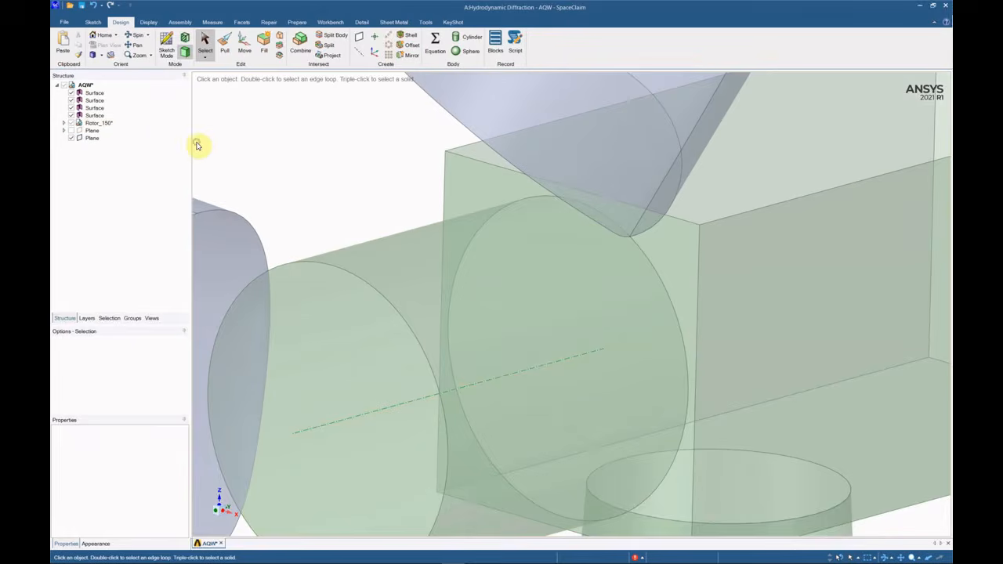
{"action": "left_click", "coordinate": [391, 143]}
Split the box face with the hub cylinder and detach the circular disc.
{"action": "left_click", "coordinate": [333, 36]}
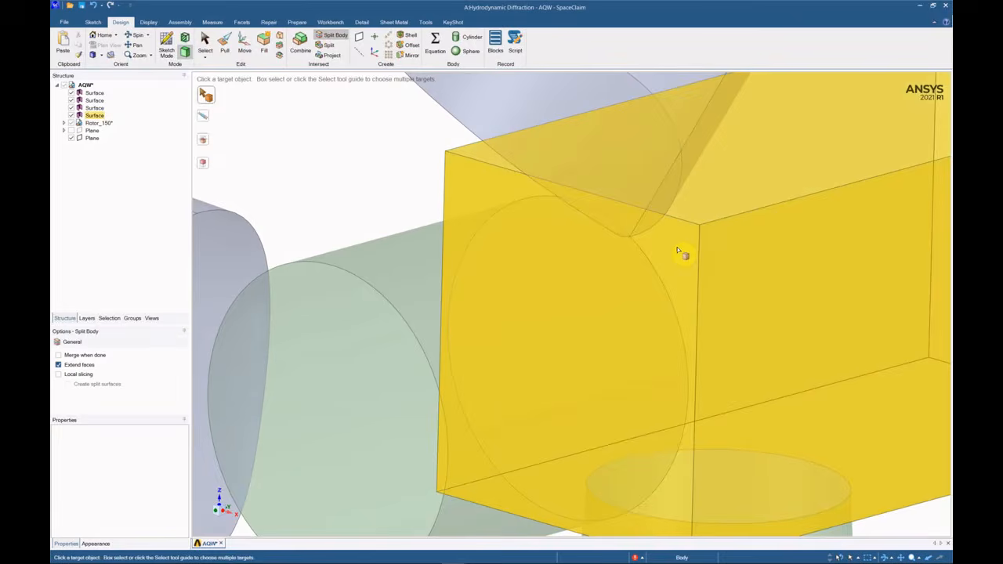
{"action": "left_click", "coordinate": [567, 277]}
{"action": "left_click", "coordinate": [410, 232]}
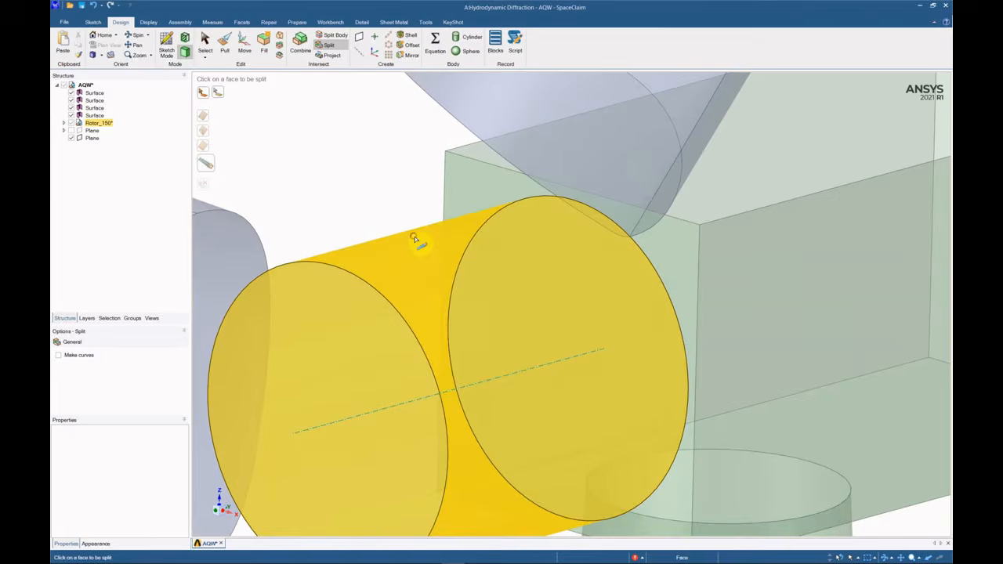
{"action": "key", "text": "Escape"}
{"action": "middle_click_drag", "start_coordinate": [541, 340], "coordinate": [575, 334]}
{"action": "left_click", "coordinate": [577, 321]}
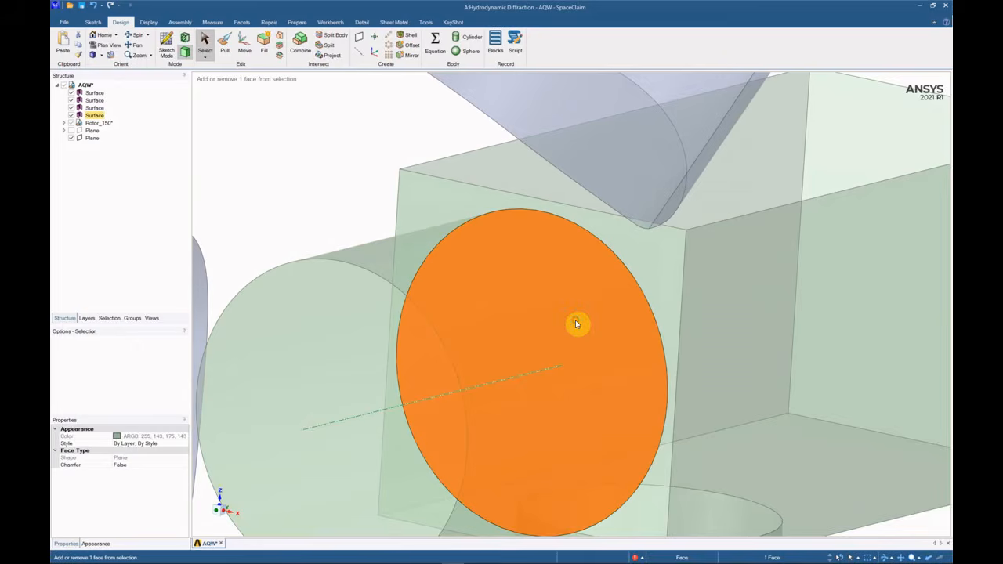
{"action": "right_click", "coordinate": [578, 320]}
{"action": "left_click", "coordinate": [605, 329]}
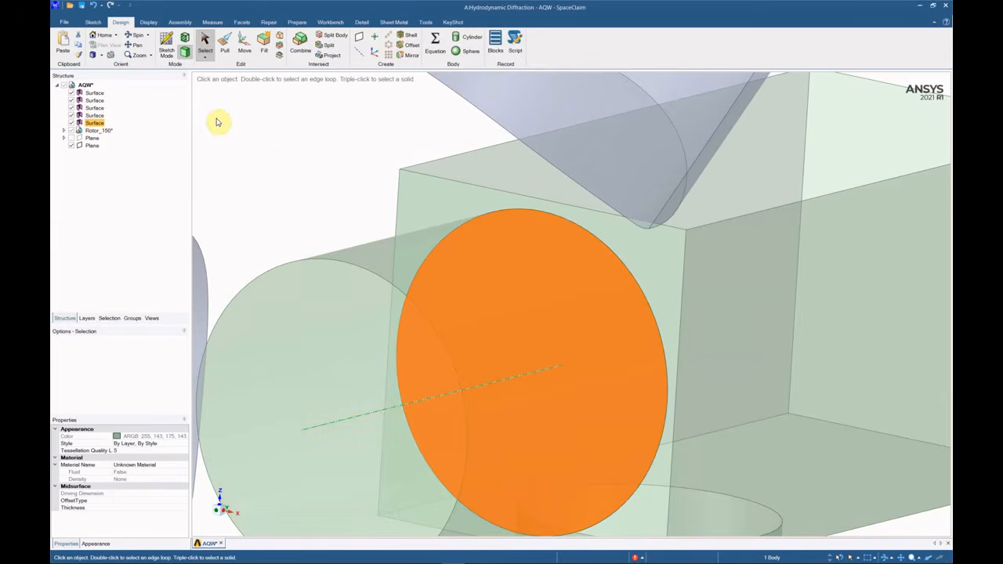
Delete the separated disc surface and check the hub from several angles.
{"action": "right_click", "coordinate": [100, 126]}
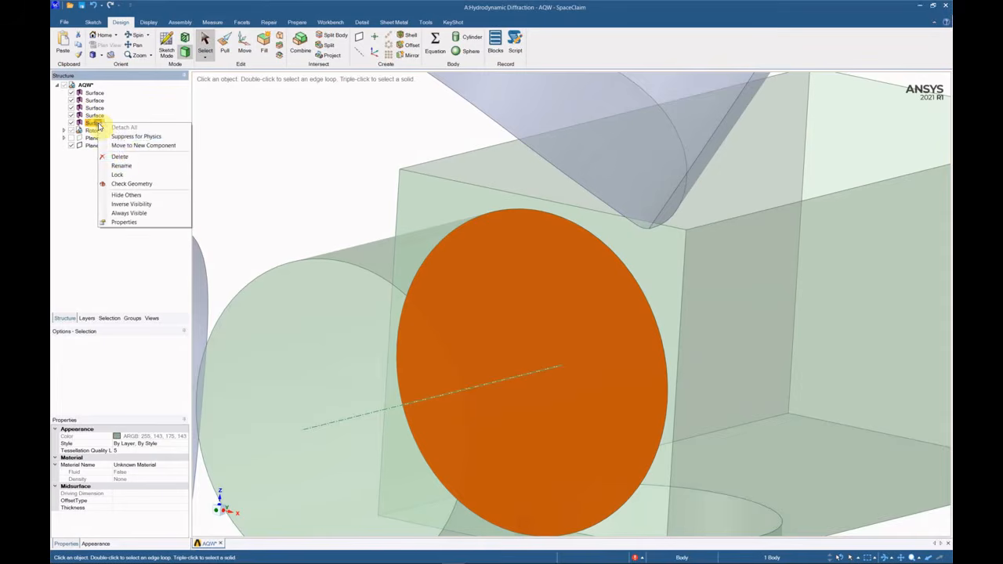
{"action": "left_click", "coordinate": [125, 157]}
{"action": "scroll", "coordinate": [443, 182], "scroll_direction": "down", "scroll_amount": 5}
{"action": "middle_click_drag", "start_coordinate": [502, 234], "coordinate": [418, 258]}
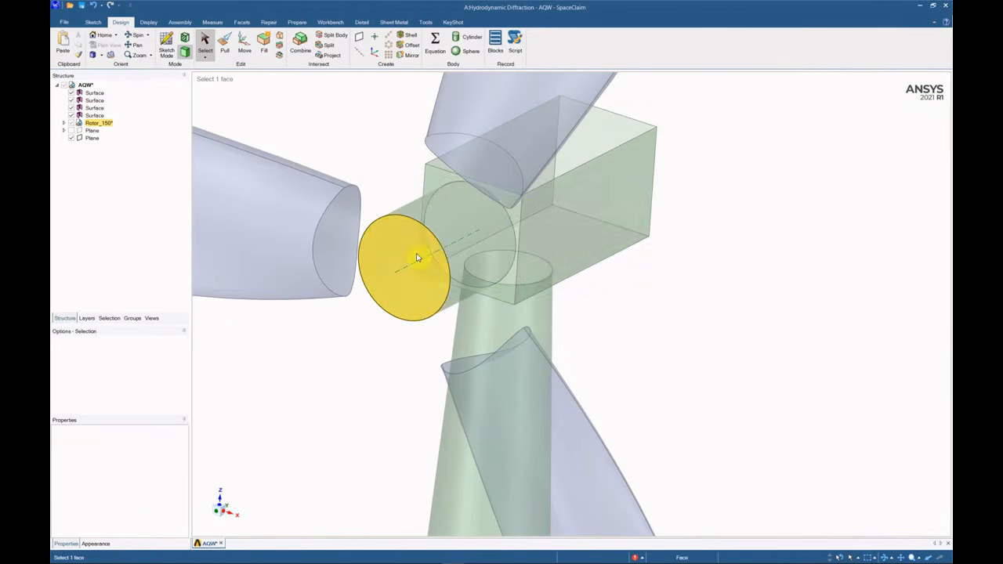
{"action": "middle_click_drag", "start_coordinate": [555, 244], "coordinate": [653, 362]}
{"action": "middle_click_drag", "start_coordinate": [475, 280], "coordinate": [540, 197]}
{"action": "middle_click_drag", "start_coordinate": [463, 301], "coordinate": [440, 357]}
Inspect the lower blade and select the Rotor_150 component.
{"action": "scroll", "coordinate": [436, 252], "scroll_direction": "down", "scroll_amount": 6}
{"action": "scroll", "coordinate": [436, 251], "scroll_direction": "down", "scroll_amount": 3}
{"action": "scroll", "coordinate": [551, 428], "scroll_direction": "up", "scroll_amount": 12}
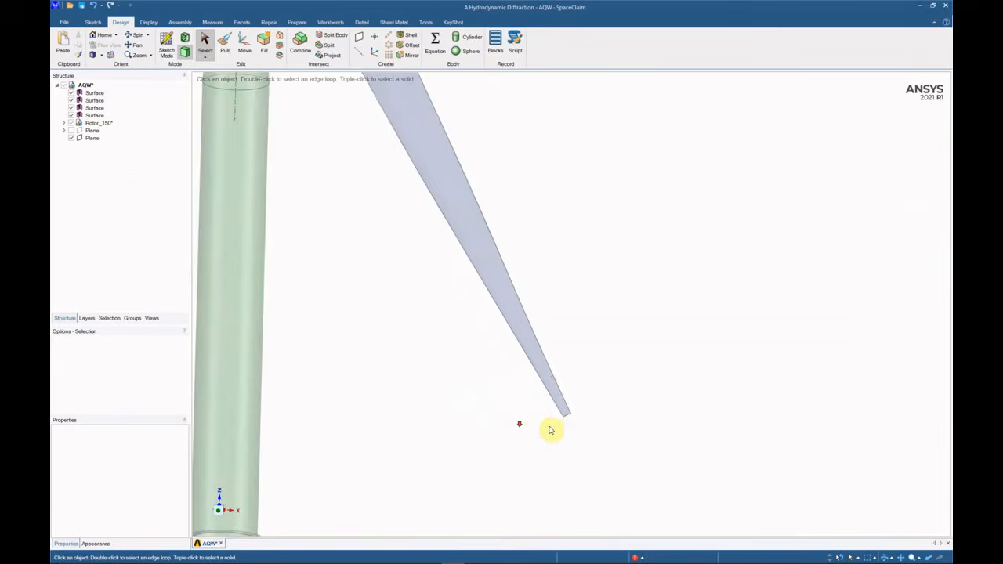
{"action": "middle_click_drag", "start_coordinate": [571, 407], "coordinate": [696, 434]}
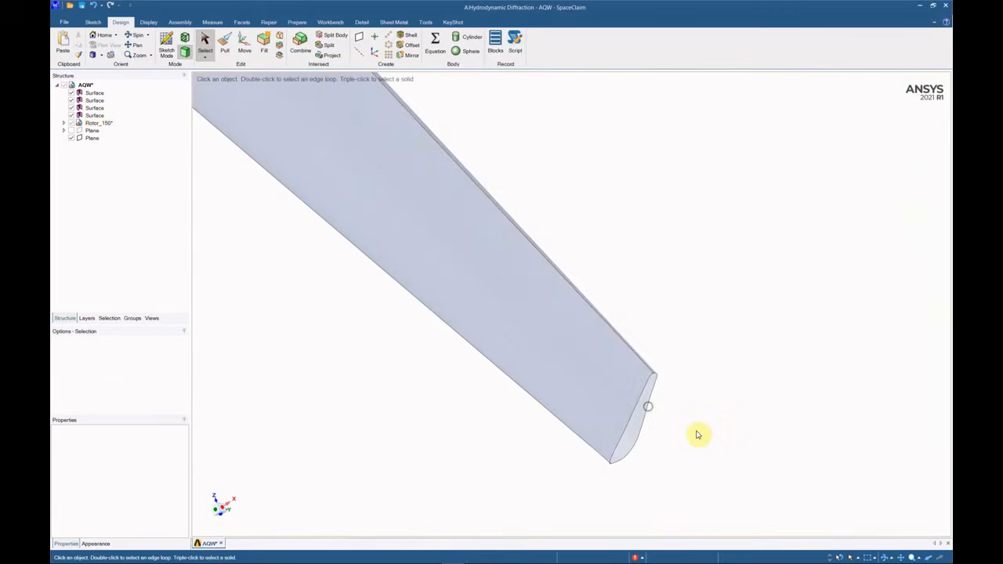
{"action": "scroll", "coordinate": [700, 435], "scroll_direction": "down", "scroll_amount": 10}
{"action": "middle_click_drag", "start_coordinate": [583, 306], "coordinate": [765, 334]}
{"action": "left_click", "coordinate": [96, 123]}
{"action": "scroll", "coordinate": [593, 332], "scroll_direction": "down", "scroll_amount": 10}
{"action": "scroll", "coordinate": [541, 276], "scroll_direction": "up", "scroll_amount": 5}
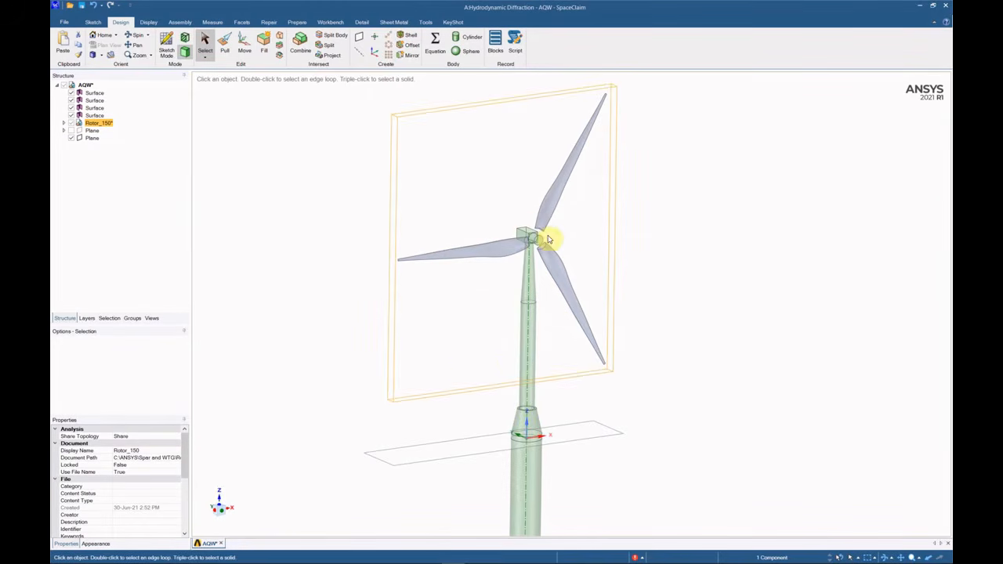
{"action": "middle_click_drag", "start_coordinate": [520, 502], "coordinate": [477, 468]}
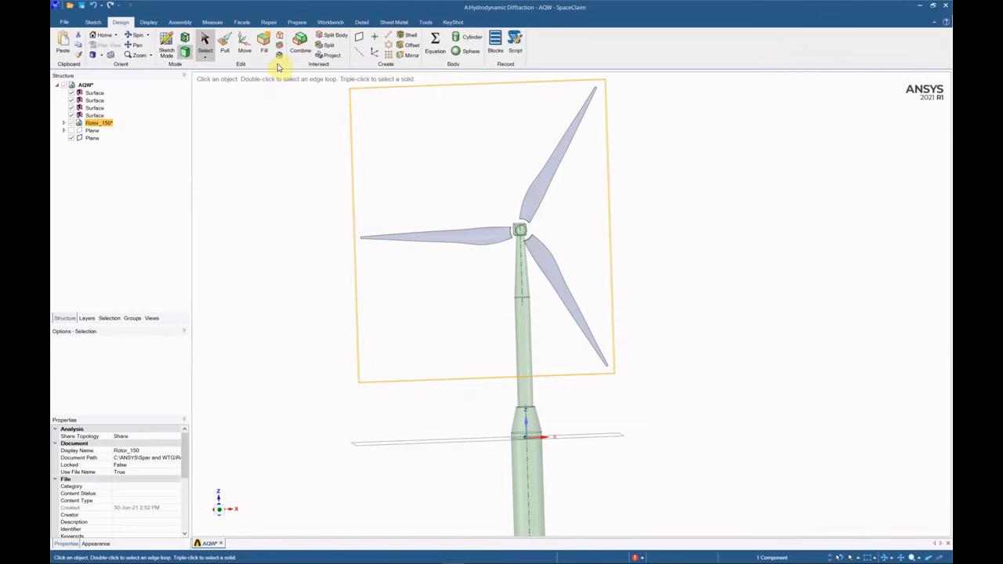
Spin Rotor_150 30° about its hub pivot so one blade points straight up.
{"action": "left_click", "coordinate": [243, 43]}
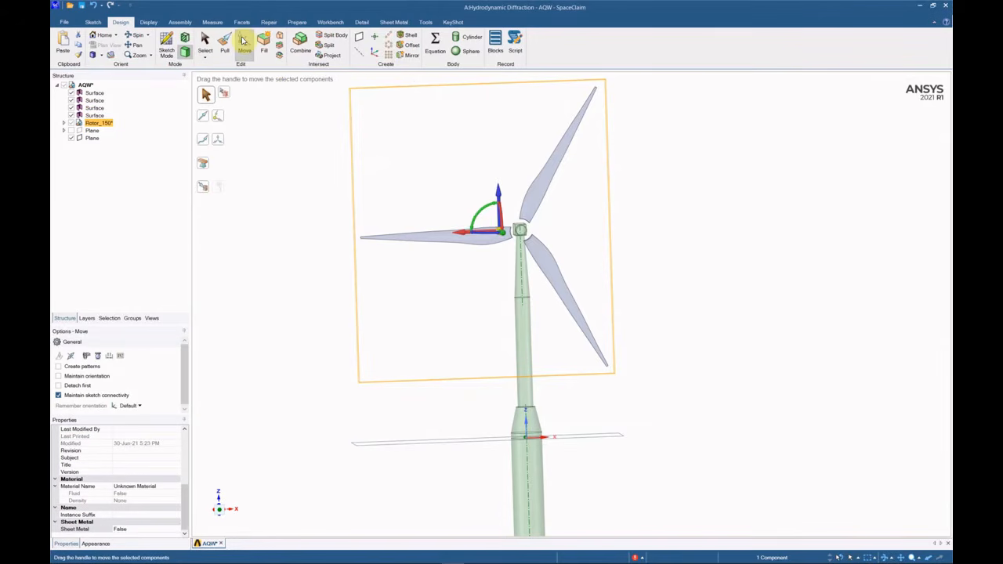
{"action": "scroll", "coordinate": [518, 268], "scroll_direction": "up", "scroll_amount": 5}
{"action": "scroll", "coordinate": [388, 251], "scroll_direction": "up", "scroll_amount": 2}
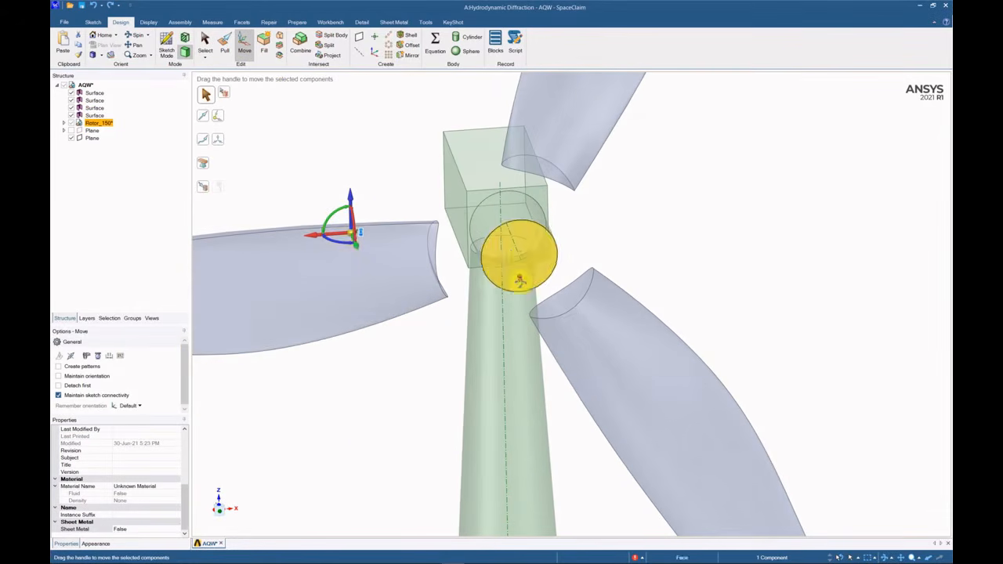
{"action": "left_click_drag", "start_coordinate": [353, 235], "coordinate": [512, 257]}
{"action": "scroll", "coordinate": [486, 258], "scroll_direction": "down", "scroll_amount": 5}
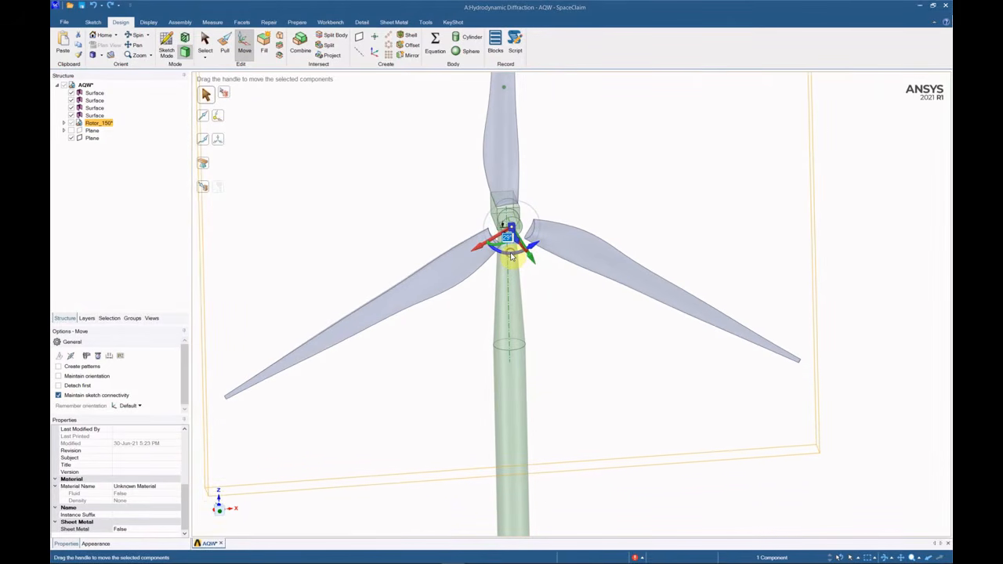
{"action": "key", "text": "Return"}
{"action": "key", "text": "Escape"}
{"action": "key", "text": "Escape"}
{"action": "scroll", "coordinate": [517, 294], "scroll_direction": "down", "scroll_amount": 5}
{"action": "middle_click_drag", "start_coordinate": [520, 315], "coordinate": [552, 313]}
{"action": "middle_click_drag", "start_coordinate": [517, 369], "coordinate": [528, 318]}
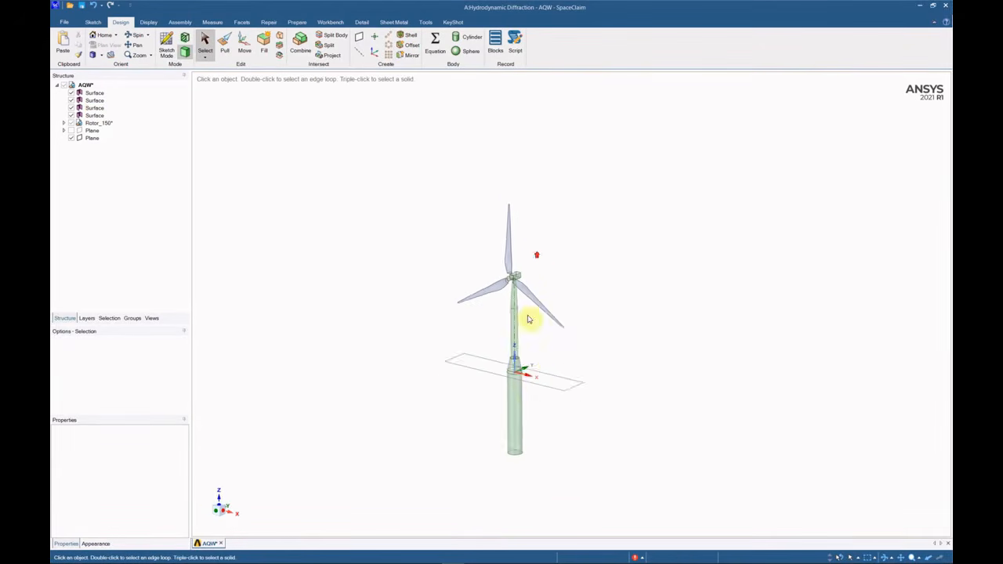
Show face normals on the spar's lower cylinder, middle band, cone and bottom cap.
{"action": "scroll", "coordinate": [486, 380], "scroll_direction": "up", "scroll_amount": 3}
{"action": "left_click", "coordinate": [485, 382]}
{"action": "scroll", "coordinate": [484, 384], "scroll_direction": "up", "scroll_amount": 2}
{"action": "left_click", "coordinate": [398, 329]}
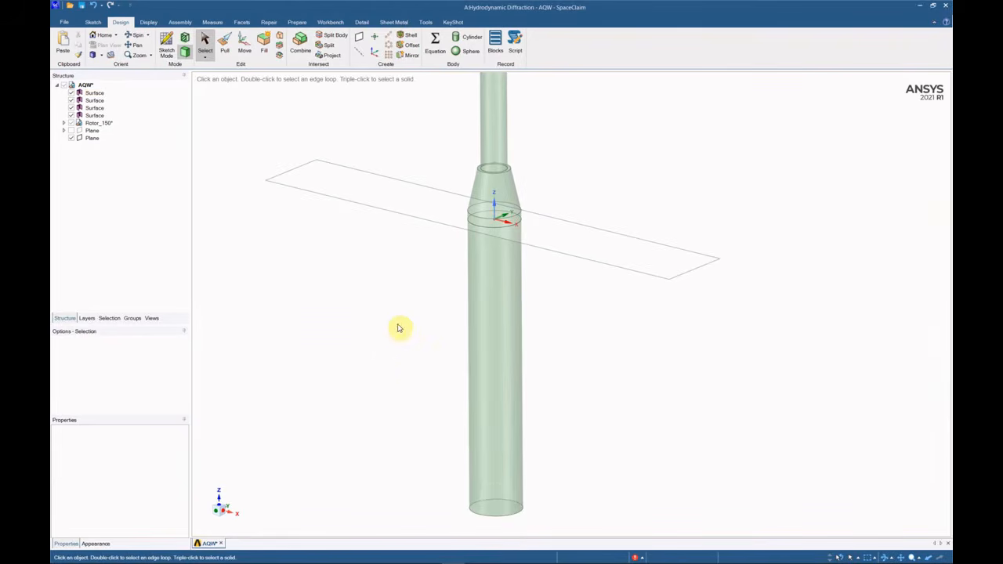
{"action": "left_click", "coordinate": [215, 22]}
{"action": "left_click", "coordinate": [238, 39]}
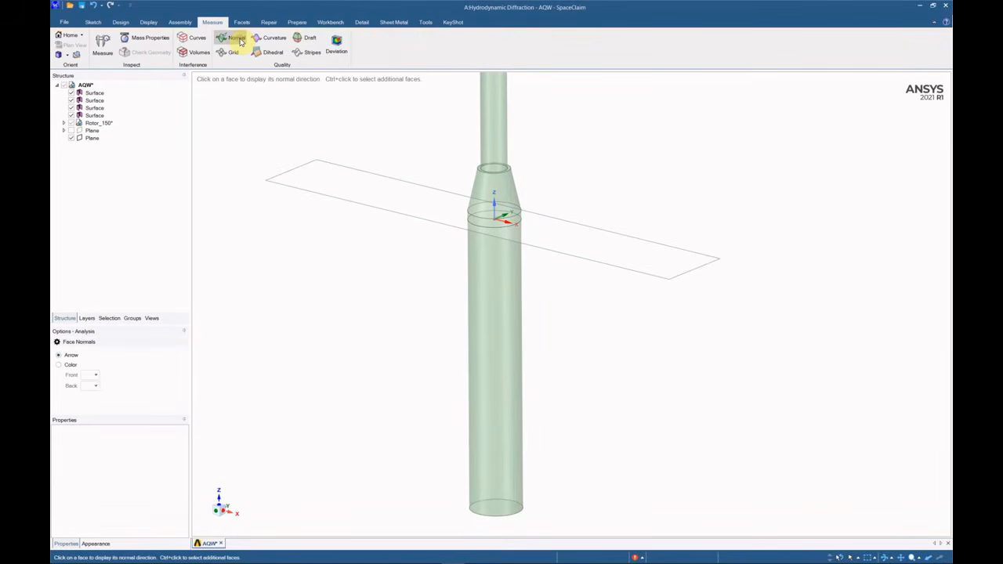
{"action": "left_click", "coordinate": [483, 282]}
{"action": "left_click", "coordinate": [487, 220], "text": "ctrl"}
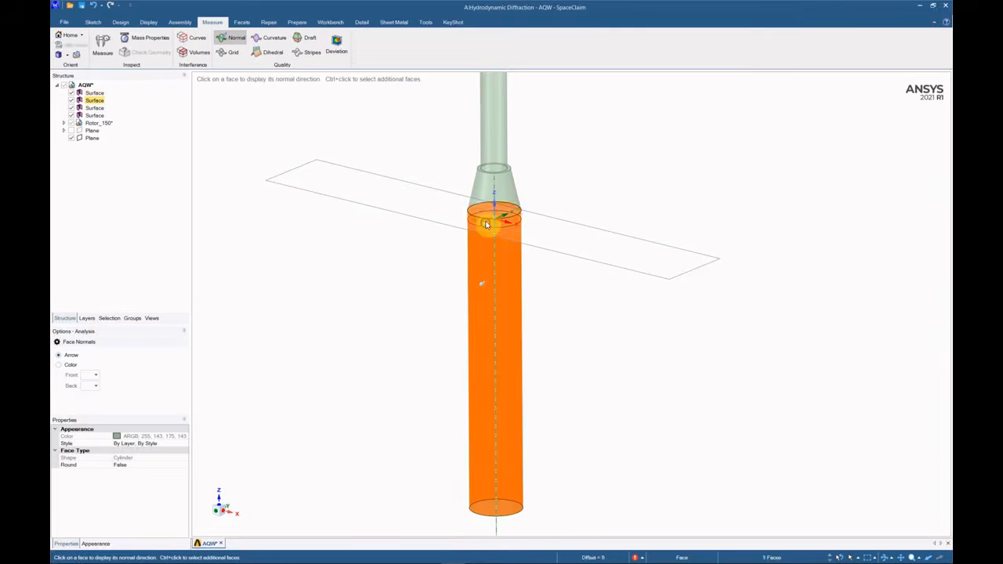
{"action": "left_click", "coordinate": [488, 196], "text": "ctrl"}
{"action": "middle_click_drag", "start_coordinate": [499, 364], "coordinate": [505, 315]}
{"action": "scroll", "coordinate": [505, 314], "scroll_direction": "down", "scroll_amount": 3}
{"action": "left_click", "coordinate": [506, 408], "text": "ctrl"}
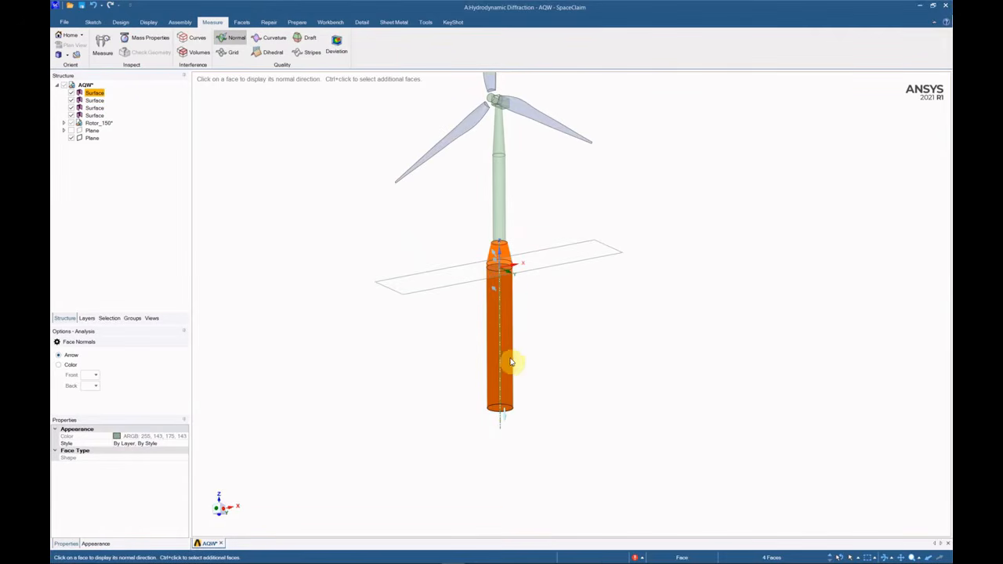
Display normals as colours, with front sides blue and back sides red.
{"action": "left_click", "coordinate": [96, 377]}
{"action": "left_click", "coordinate": [70, 364]}
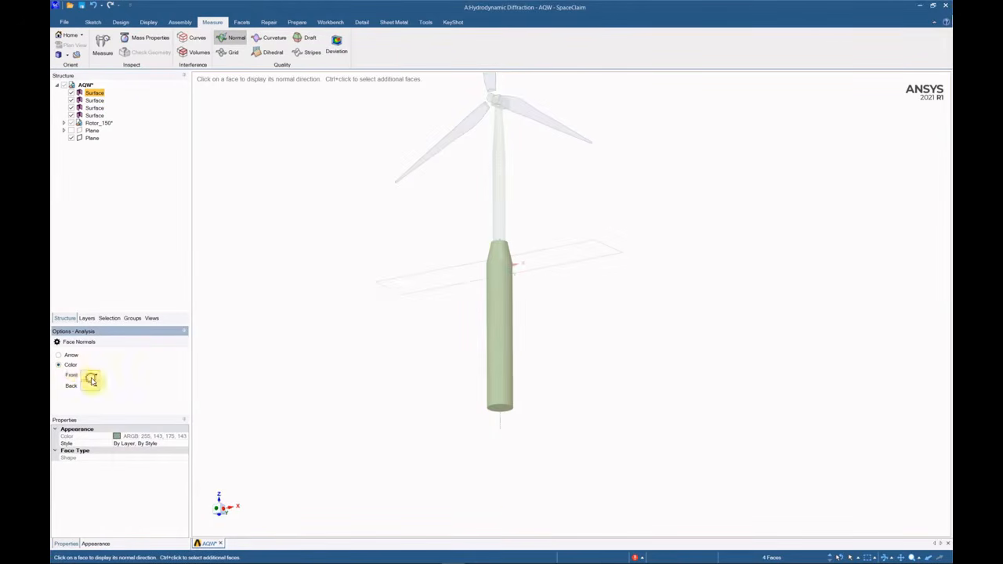
{"action": "left_click", "coordinate": [92, 376]}
{"action": "left_click", "coordinate": [97, 467]}
{"action": "left_click", "coordinate": [93, 386]}
{"action": "left_click", "coordinate": [89, 415]}
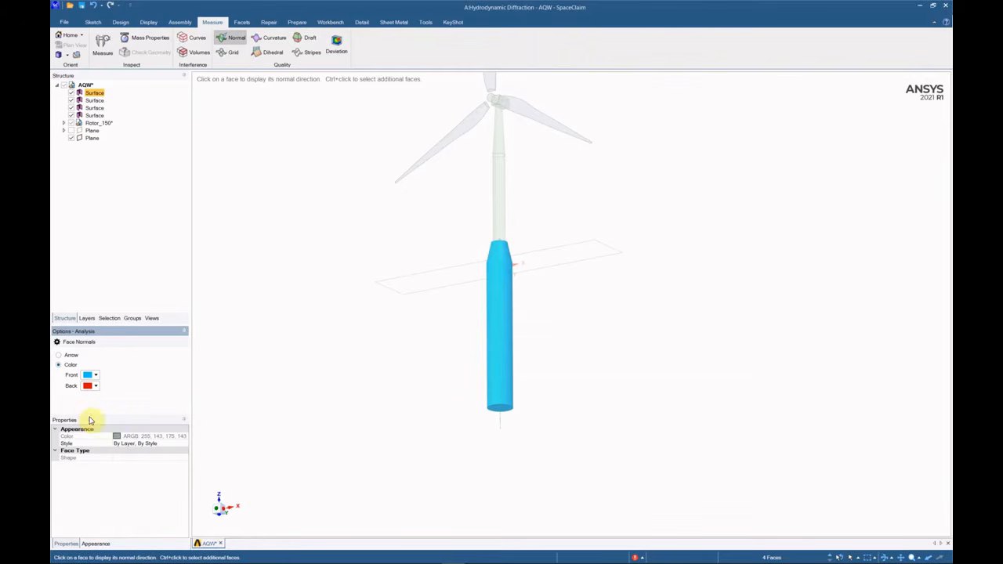
Reverse the upper tower face's normal so its front side faces outward.
{"action": "middle_click_drag", "start_coordinate": [496, 325], "coordinate": [510, 362]}
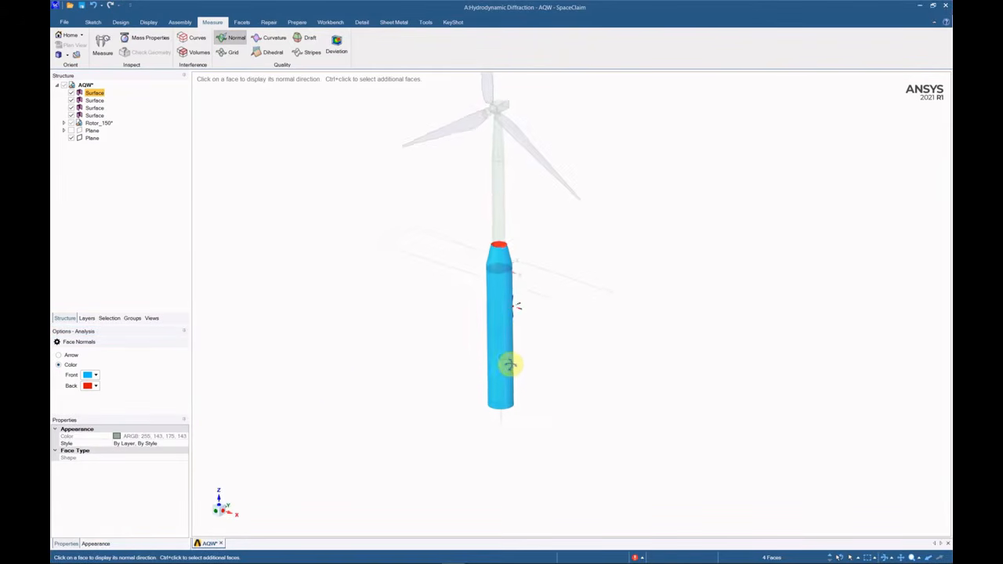
{"action": "scroll", "coordinate": [488, 259], "scroll_direction": "up", "scroll_amount": 5}
{"action": "left_click", "coordinate": [471, 291], "text": "ctrl"}
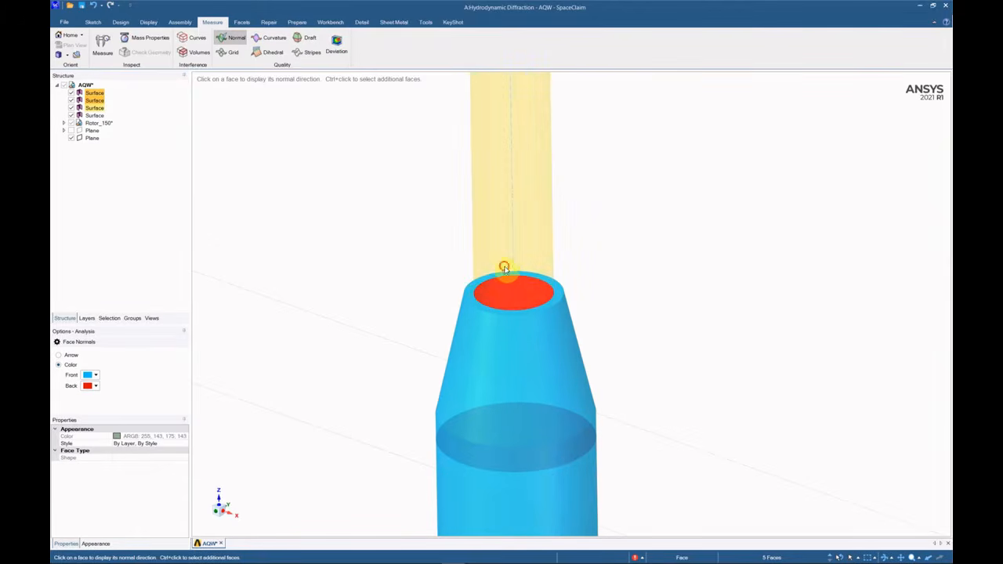
{"action": "left_click", "coordinate": [504, 264], "text": "ctrl"}
{"action": "scroll", "coordinate": [524, 316], "scroll_direction": "down", "scroll_amount": 5}
{"action": "left_click", "coordinate": [548, 293]}
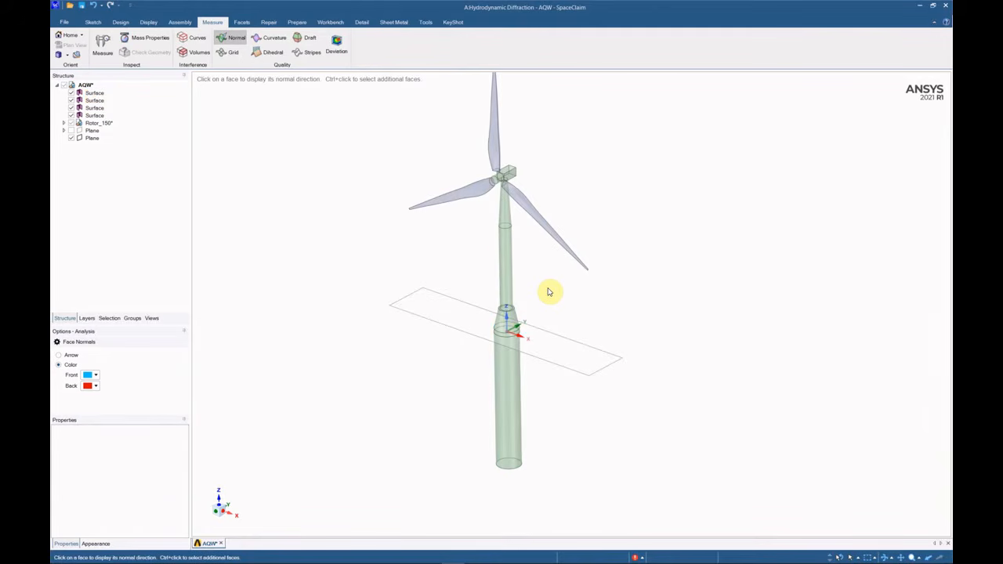
{"action": "mouse_move", "coordinate": [548, 293]}
{"action": "middle_mouse_down"}
{"action": "mouse_move", "coordinate": [533, 306]}
{"action": "mouse_move", "coordinate": [543, 300]}
{"action": "middle_mouse_up"}
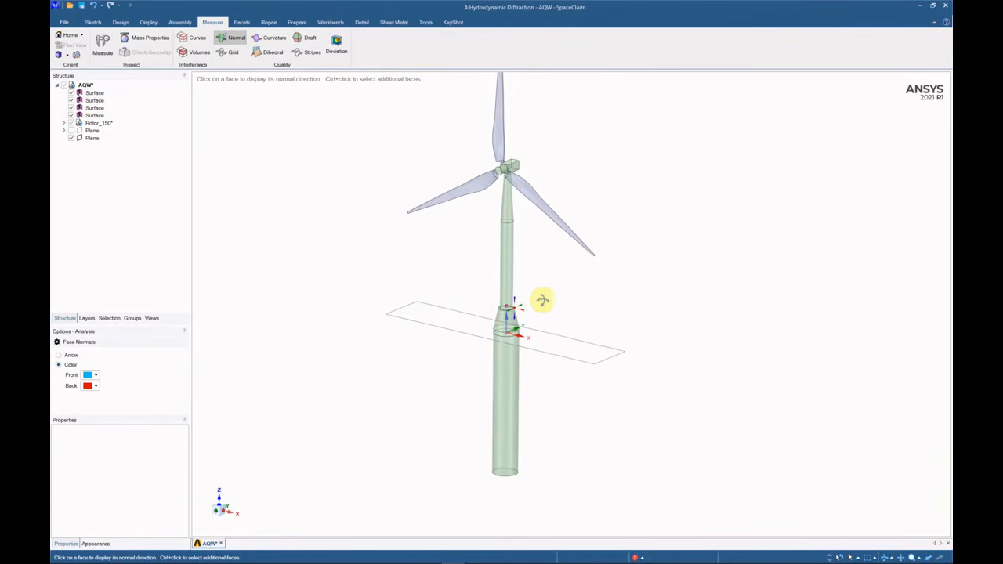
{"action": "left_click", "coordinate": [510, 263]}
{"action": "right_click", "coordinate": [508, 264]}
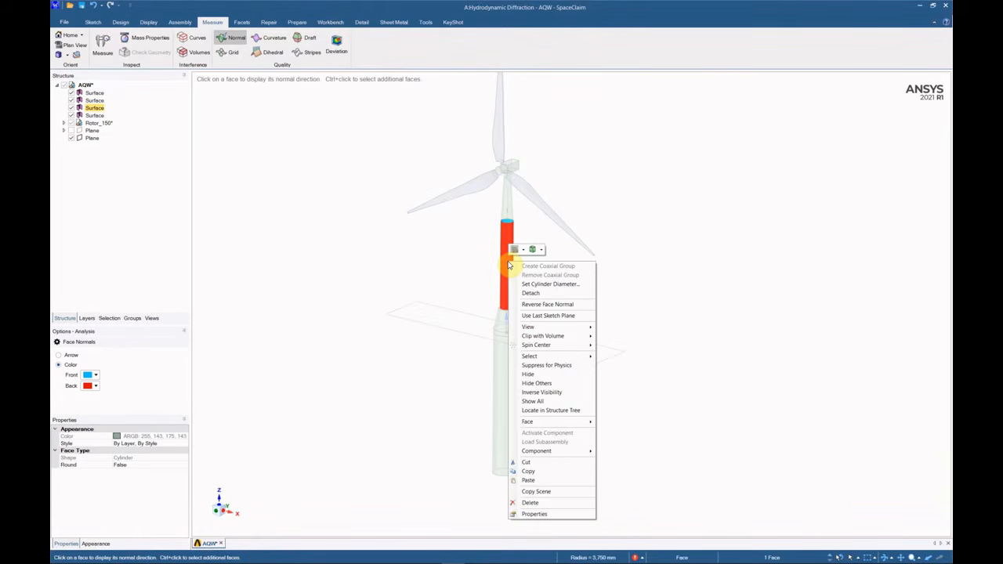
{"action": "left_click", "coordinate": [561, 305]}
Check normals on the cone, ring, tower, lower section and bottom faces, then clear the selection.
{"action": "left_click", "coordinate": [508, 208]}
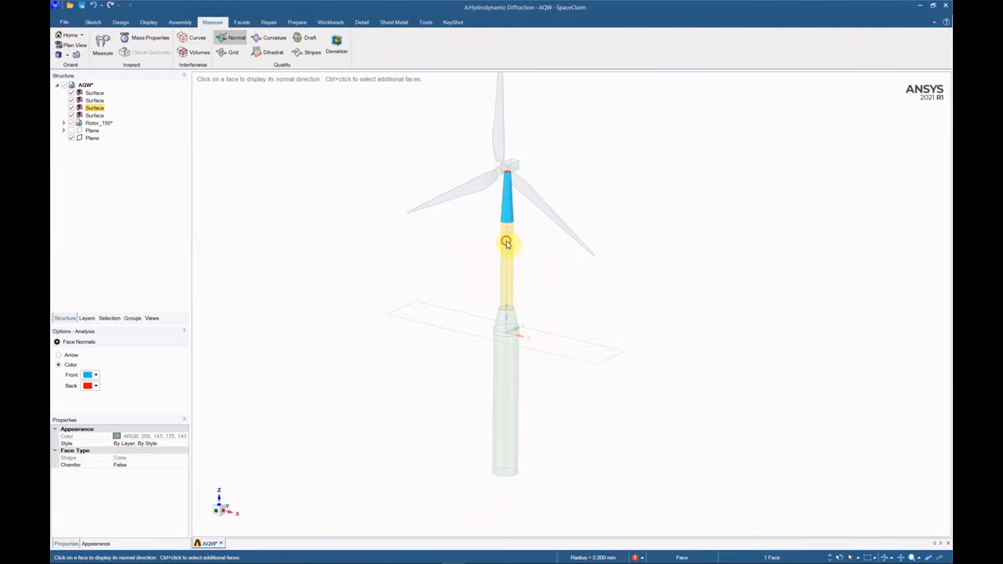
{"action": "left_click", "coordinate": [507, 243]}
{"action": "scroll", "coordinate": [515, 321], "scroll_direction": "up", "scroll_amount": 10}
{"action": "left_click", "coordinate": [524, 340]}
{"action": "left_click", "coordinate": [529, 359]}
{"action": "left_click", "coordinate": [524, 340], "text": "ctrl"}
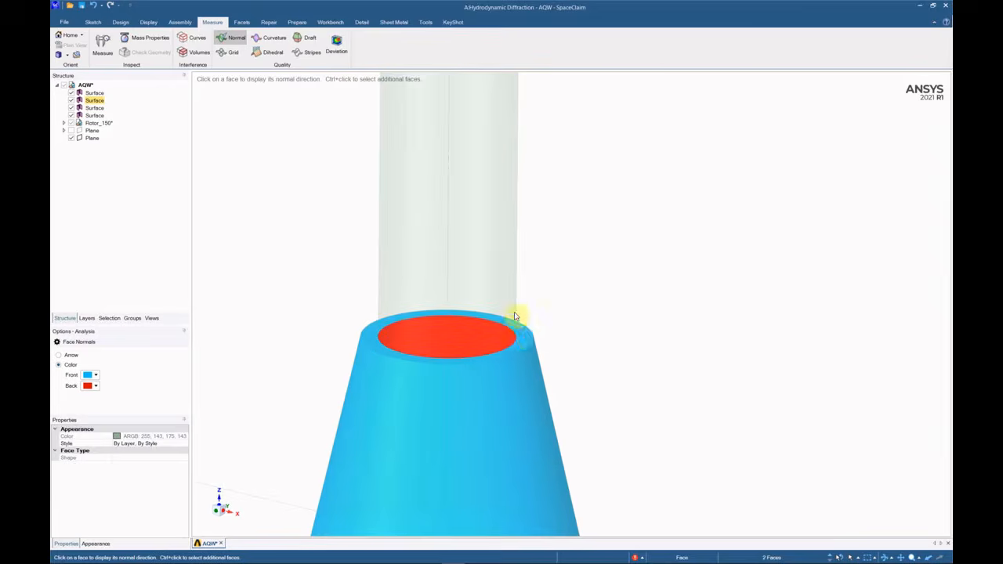
{"action": "left_click", "coordinate": [511, 308], "text": "ctrl"}
{"action": "scroll", "coordinate": [505, 322], "scroll_direction": "down", "scroll_amount": 10}
{"action": "left_click", "coordinate": [497, 374], "text": "ctrl"}
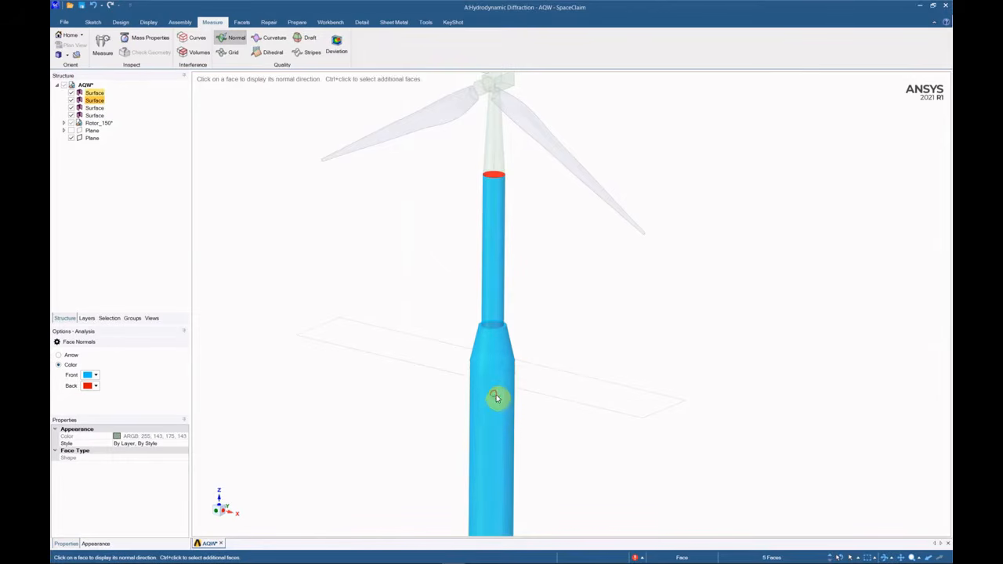
{"action": "scroll", "coordinate": [495, 383], "scroll_direction": "down", "scroll_amount": 8}
{"action": "left_click", "coordinate": [488, 429], "text": "ctrl"}
{"action": "middle_click_drag", "start_coordinate": [492, 437], "coordinate": [500, 289]}
{"action": "scroll", "coordinate": [492, 220], "scroll_direction": "up", "scroll_amount": 10}
{"action": "left_click", "coordinate": [625, 239]}
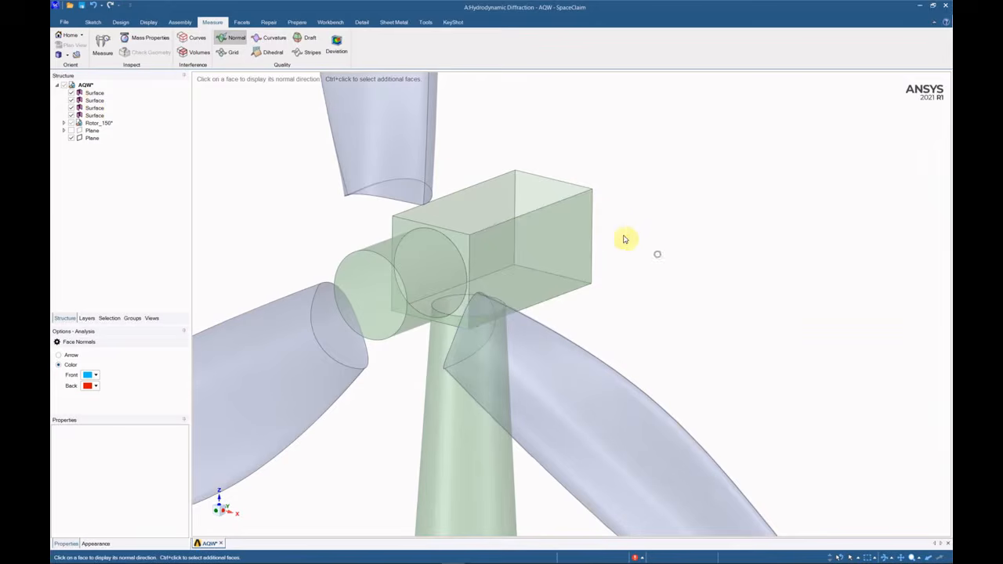
{"action": "scroll", "coordinate": [539, 203], "scroll_direction": "down", "scroll_amount": 9}
{"action": "scroll", "coordinate": [485, 167], "scroll_direction": "down", "scroll_amount": 2}
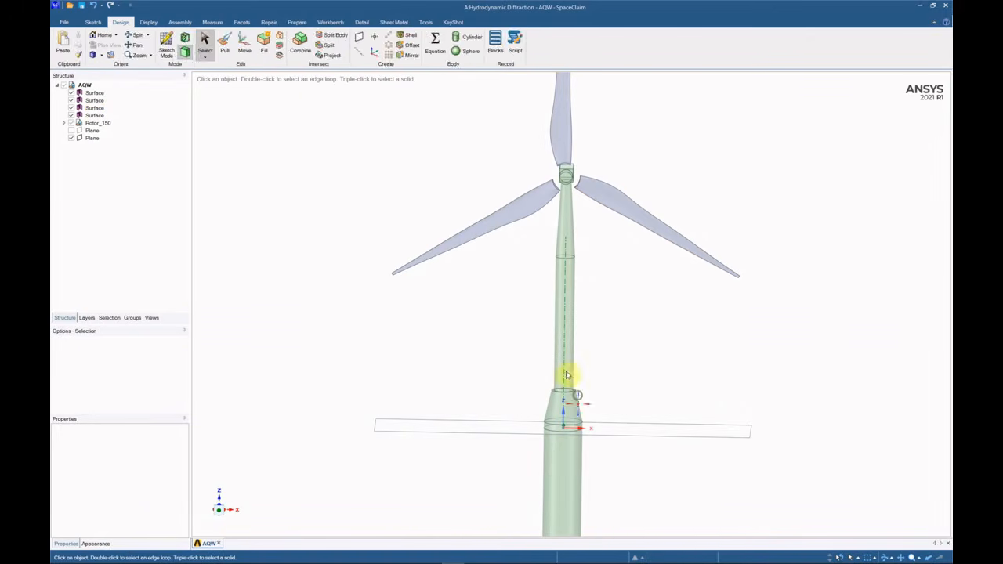
Share the five coincident edges between the turbine's surface bodies.
{"action": "left_click", "coordinate": [330, 22]}
{"action": "left_click", "coordinate": [306, 47]}
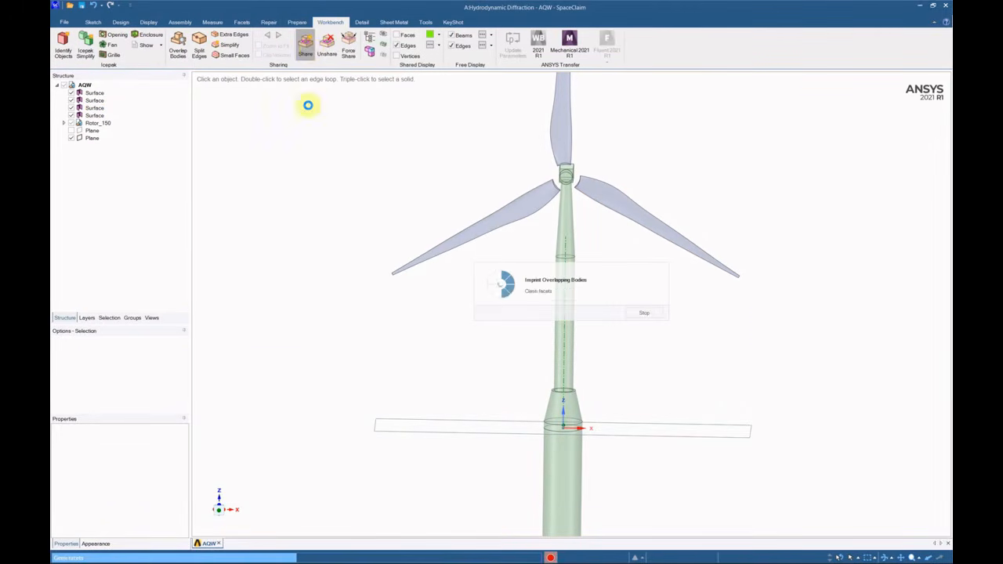
{"action": "scroll", "coordinate": [493, 143], "scroll_direction": "down", "scroll_amount": 3}
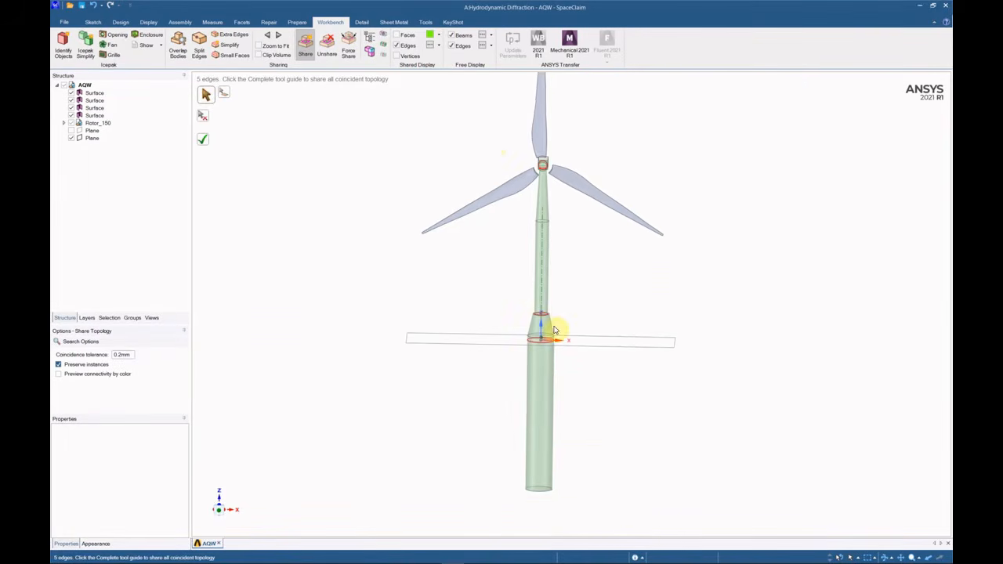
{"action": "scroll", "coordinate": [554, 330], "scroll_direction": "up", "scroll_amount": 3}
{"action": "scroll", "coordinate": [544, 347], "scroll_direction": "down", "scroll_amount": 3}
{"action": "scroll", "coordinate": [548, 212], "scroll_direction": "up", "scroll_amount": 5}
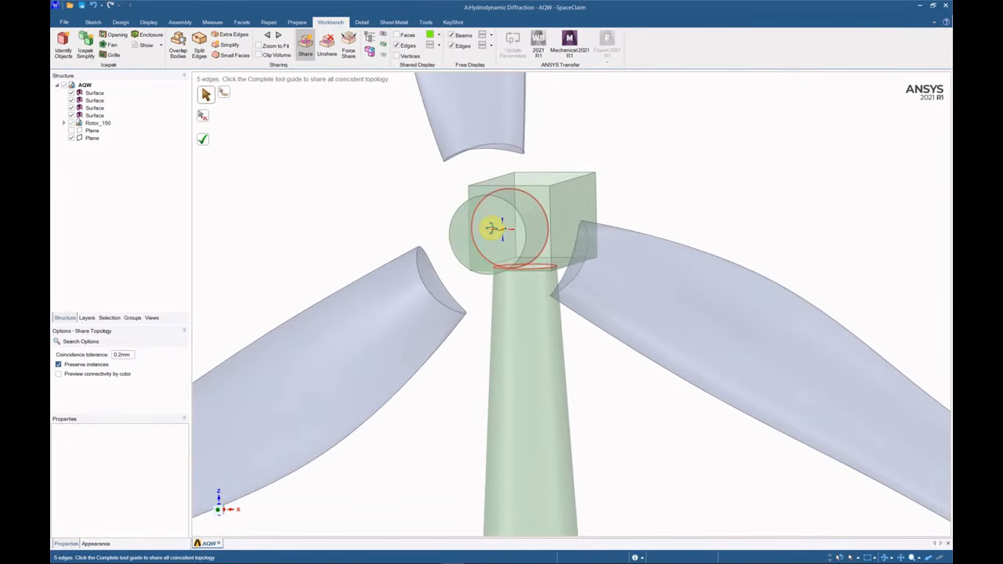
{"action": "left_click", "coordinate": [202, 139]}
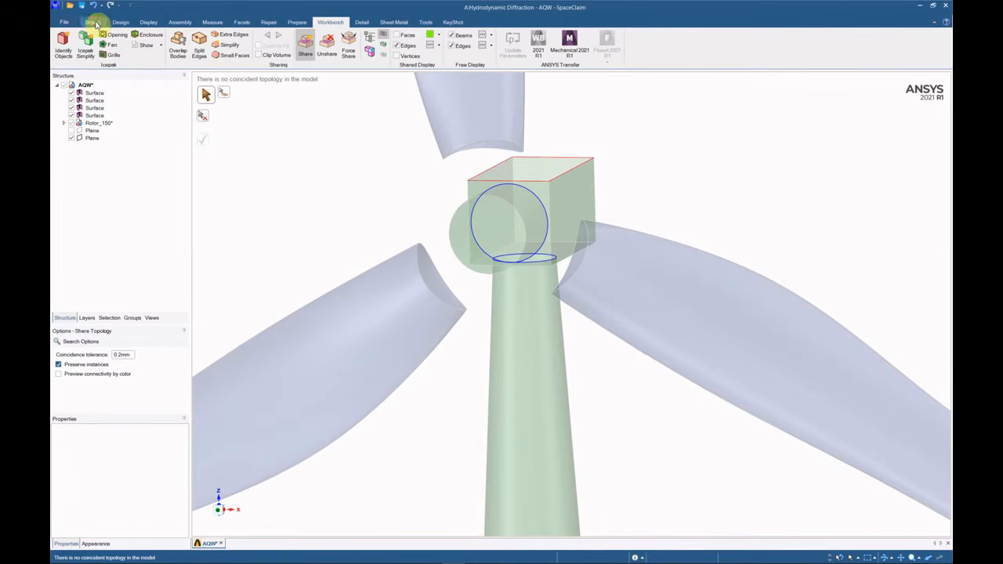
Fill the nacelle box's top edges to simplify them.
{"action": "left_click", "coordinate": [119, 22]}
{"action": "left_click", "coordinate": [261, 51]}
{"action": "left_click", "coordinate": [565, 162]}
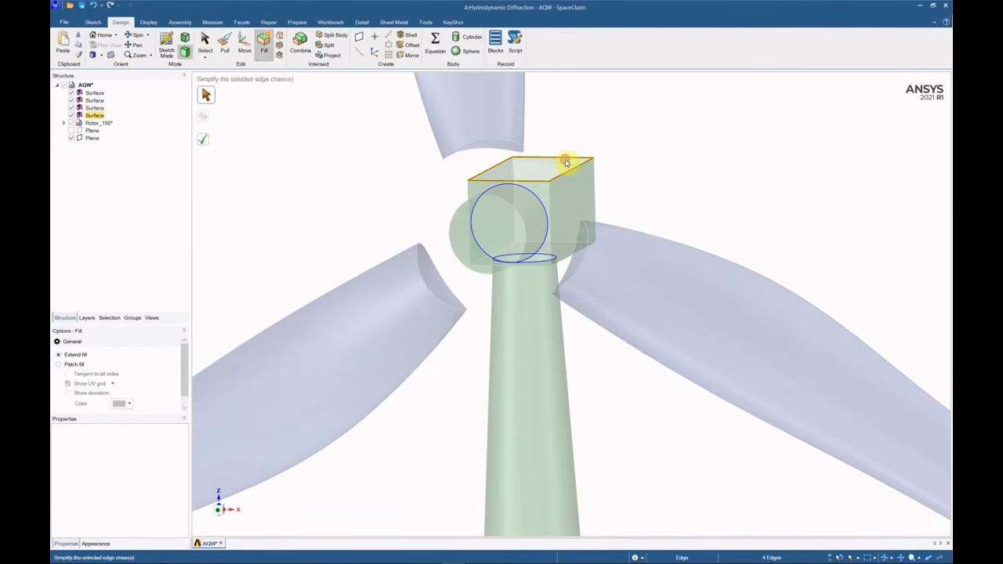
Rerun Share to confirm no coincident topology remains.
{"action": "left_click", "coordinate": [331, 22]}
{"action": "left_click", "coordinate": [307, 45]}
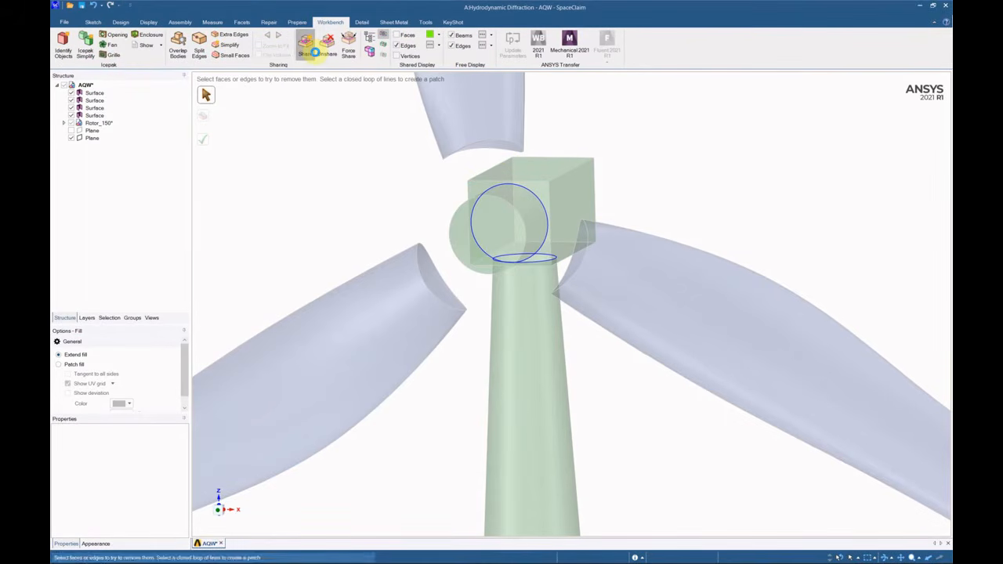
{"action": "scroll", "coordinate": [462, 152], "scroll_direction": "down", "scroll_amount": 5}
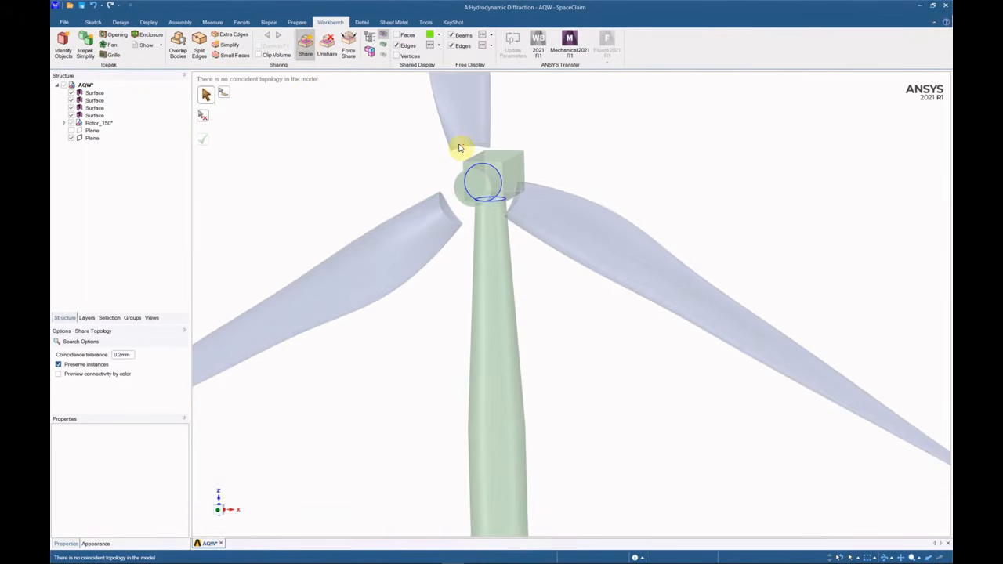
{"action": "scroll", "coordinate": [488, 141], "scroll_direction": "up", "scroll_amount": 5}
{"action": "left_click", "coordinate": [203, 146]}
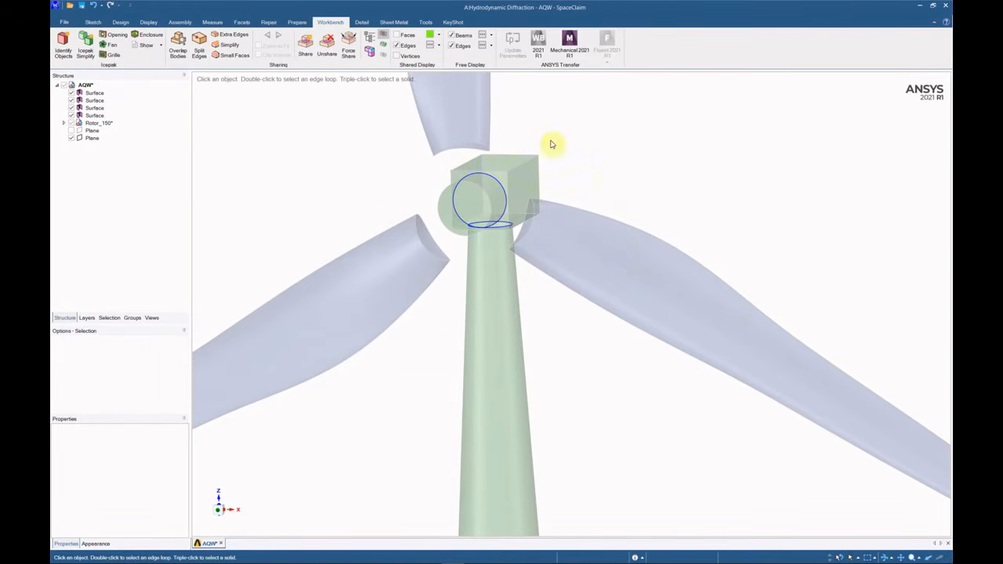
{"action": "scroll", "coordinate": [564, 150], "scroll_direction": "down", "scroll_amount": 5}
{"action": "scroll", "coordinate": [538, 171], "scroll_direction": "down", "scroll_amount": 1}
{"action": "scroll", "coordinate": [575, 179], "scroll_direction": "up", "scroll_amount": 1}
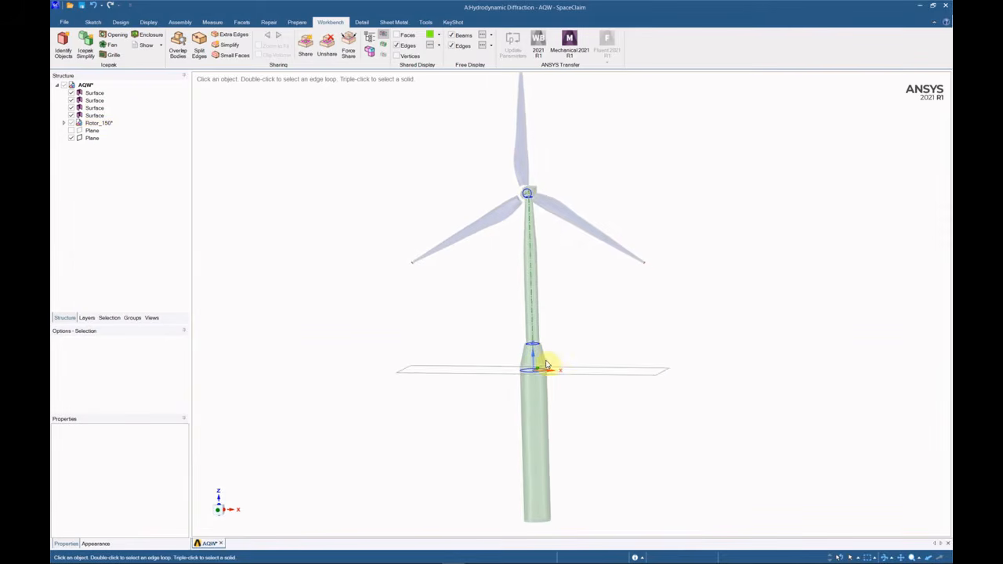
{"action": "middle_click_drag", "start_coordinate": [550, 369], "coordinate": [563, 376]}
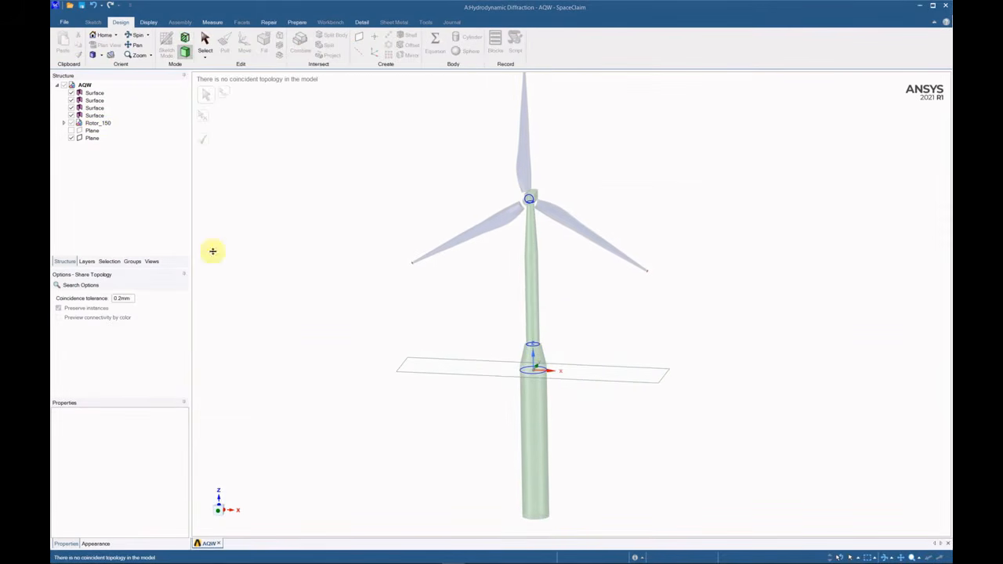
Rename the Structure tree surfaces to Hull, Freeboard and Tower.
{"action": "left_click", "coordinate": [95, 93]}
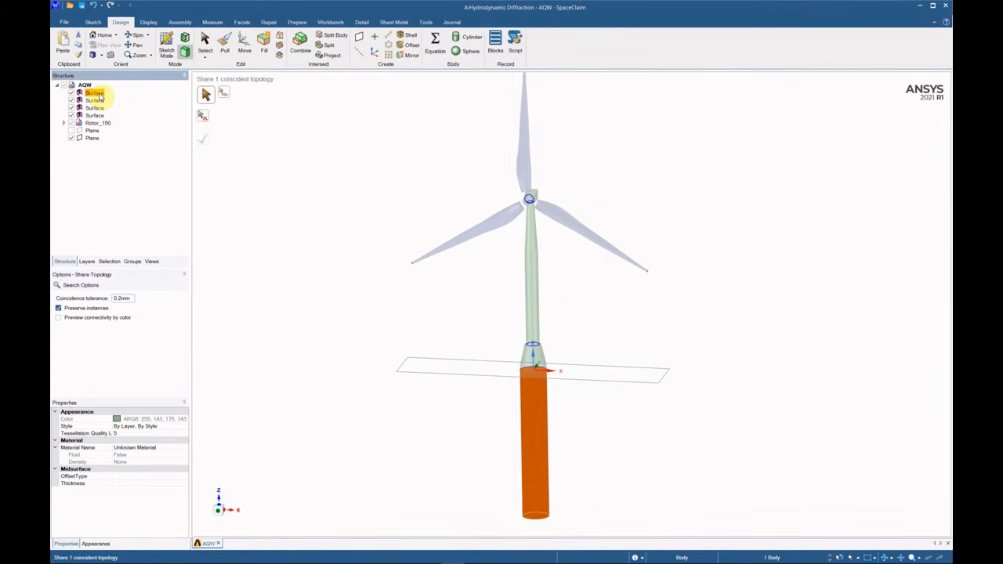
{"action": "left_click", "coordinate": [95, 93]}
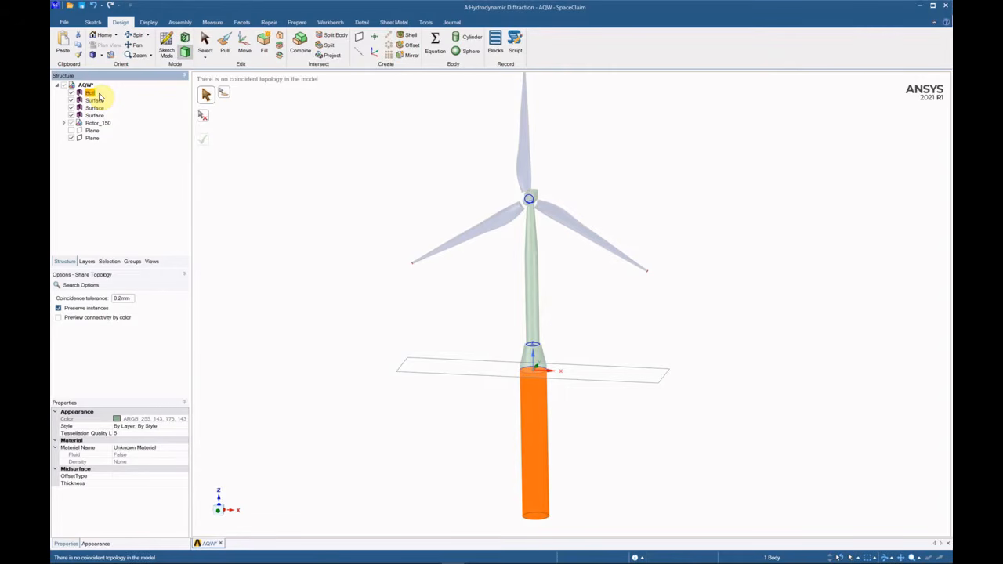
{"action": "left_click", "coordinate": [95, 100]}
{"action": "left_click", "coordinate": [96, 102]}
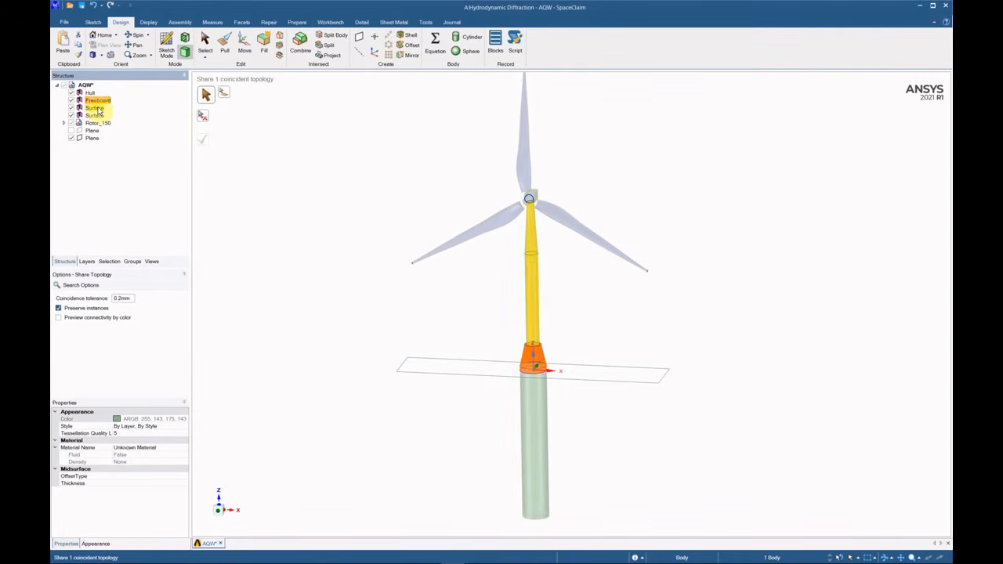
{"action": "right_click", "coordinate": [98, 107]}
{"action": "left_click", "coordinate": [120, 154]}
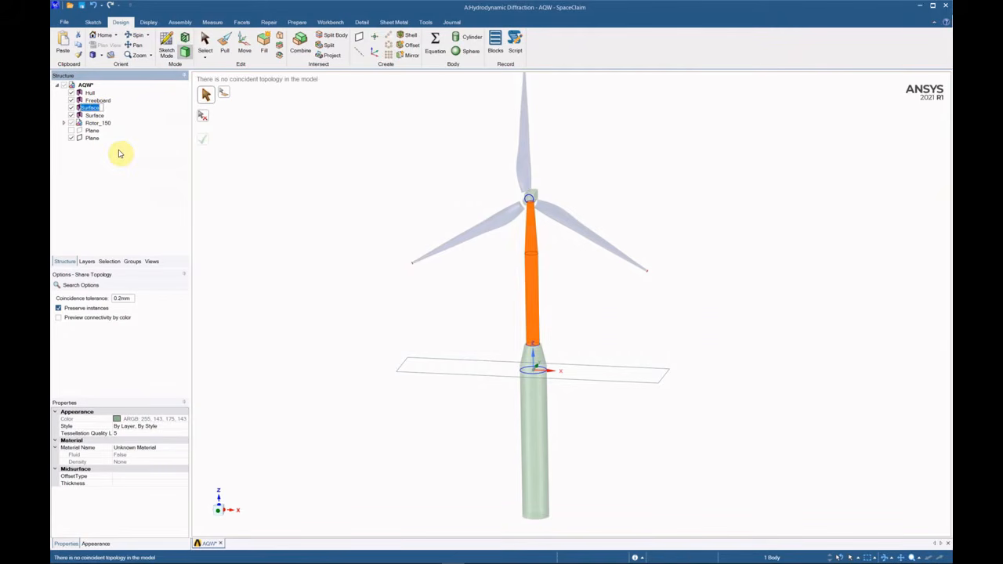
{"action": "left_click", "coordinate": [95, 115]}
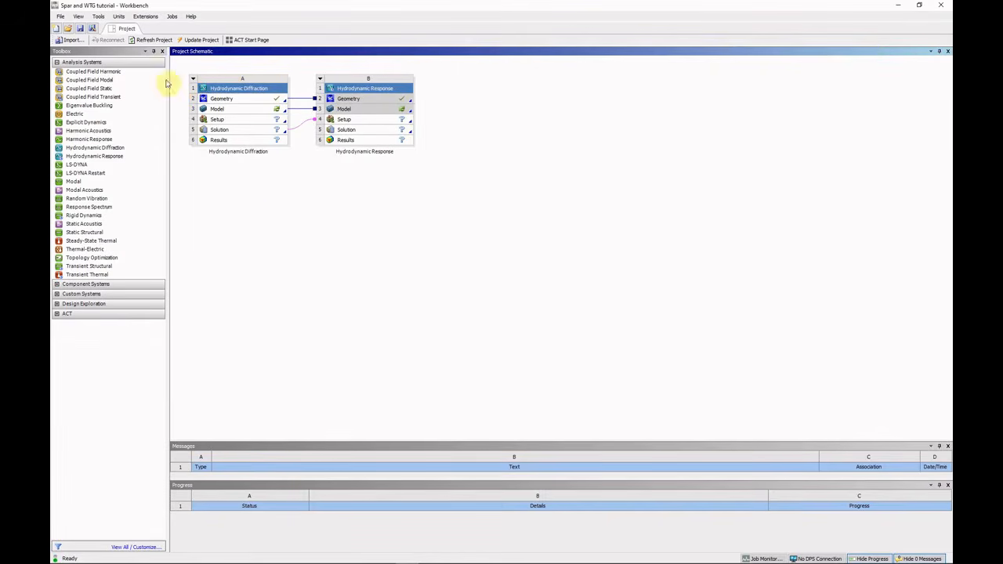
Save the Spar and WTG tutorial project.
{"action": "left_click", "coordinate": [81, 29]}
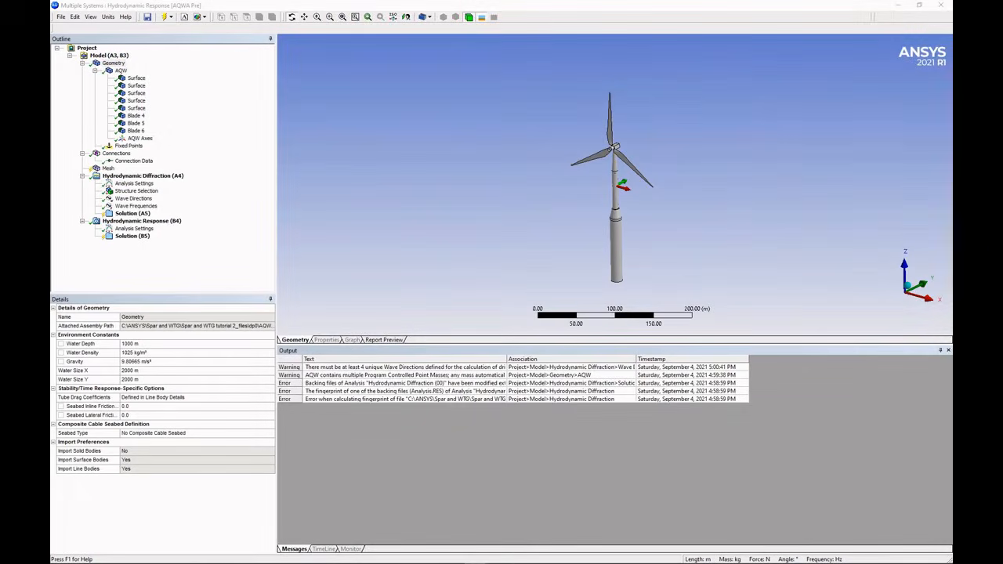
{"action": "left_click", "coordinate": [119, 64]}
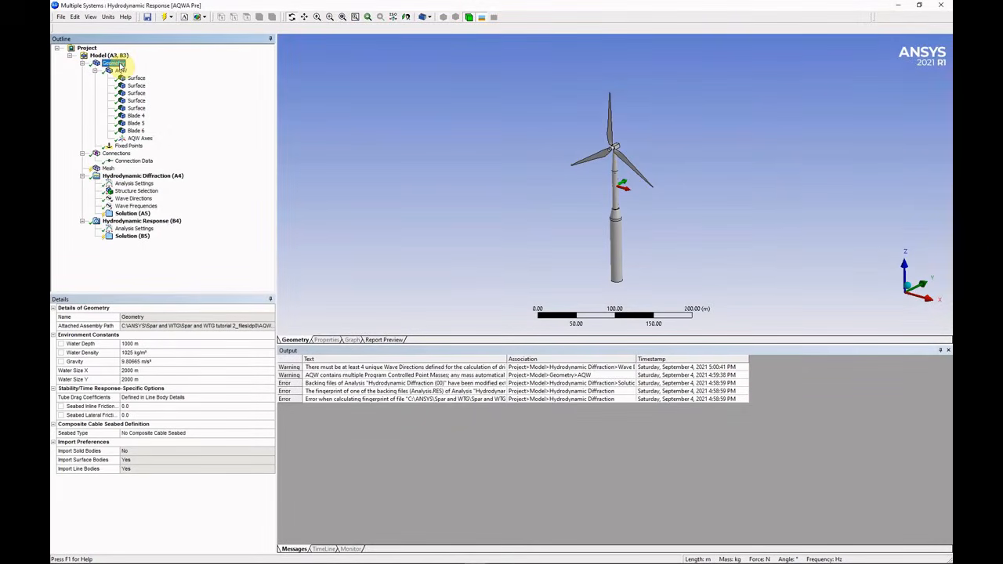
{"action": "left_click", "coordinate": [154, 379]}
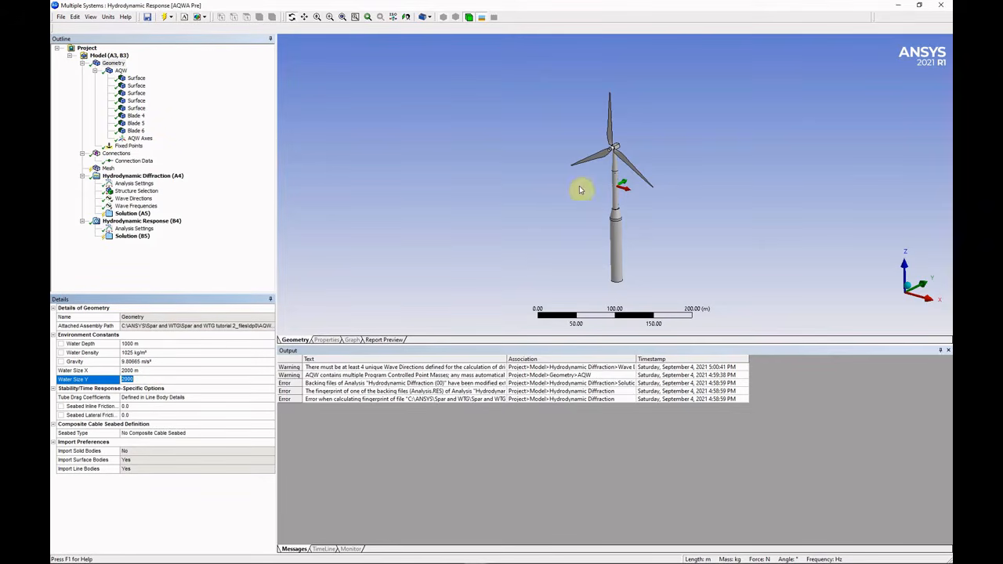
{"action": "middle_click_drag", "start_coordinate": [579, 189], "coordinate": [609, 200]}
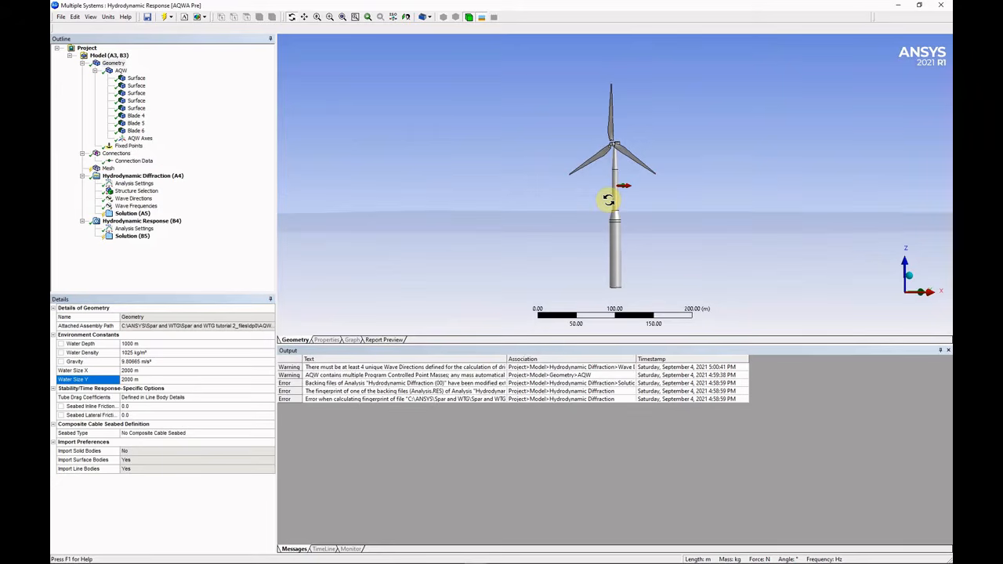
Add a point mass to the AQW part and name it Point Mass Hull.
{"action": "left_click", "coordinate": [121, 70]}
{"action": "right_click", "coordinate": [121, 72]}
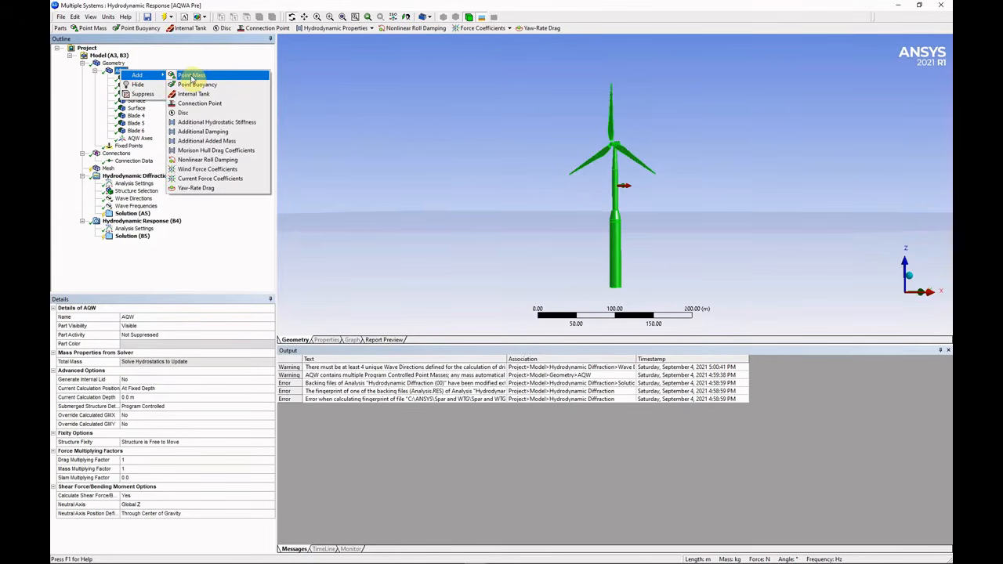
{"action": "left_click", "coordinate": [192, 78]}
{"action": "left_click", "coordinate": [161, 318]}
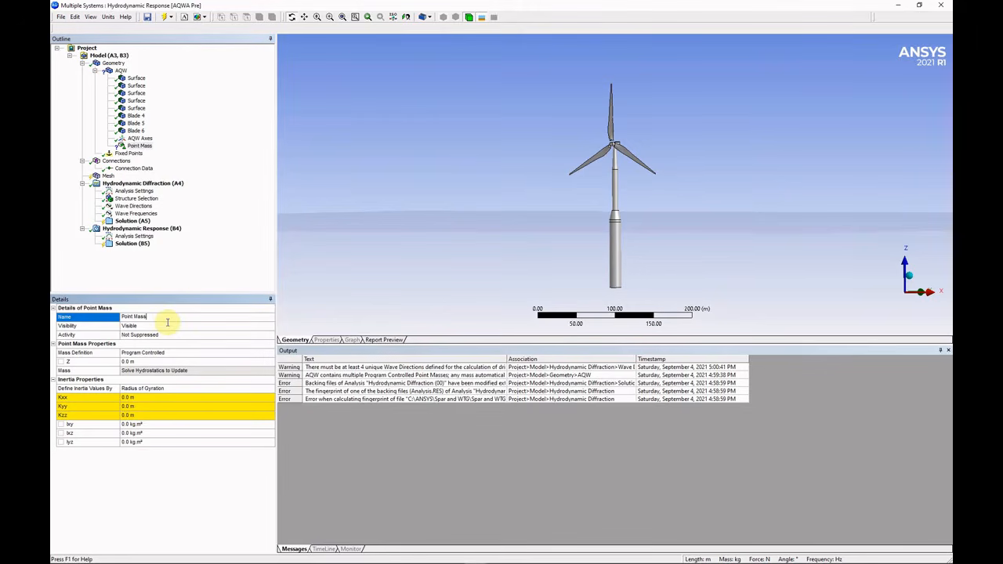
{"action": "key", "text": "alt+Tab"}
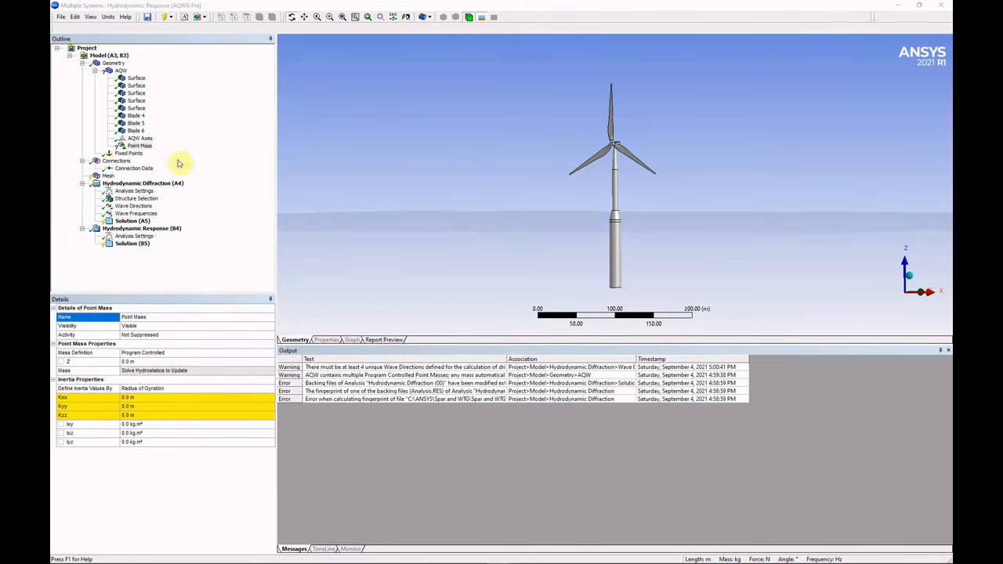
{"action": "left_click", "coordinate": [172, 319]}
{"action": "type", "text": "Hull"}
{"action": "key", "text": "Return"}
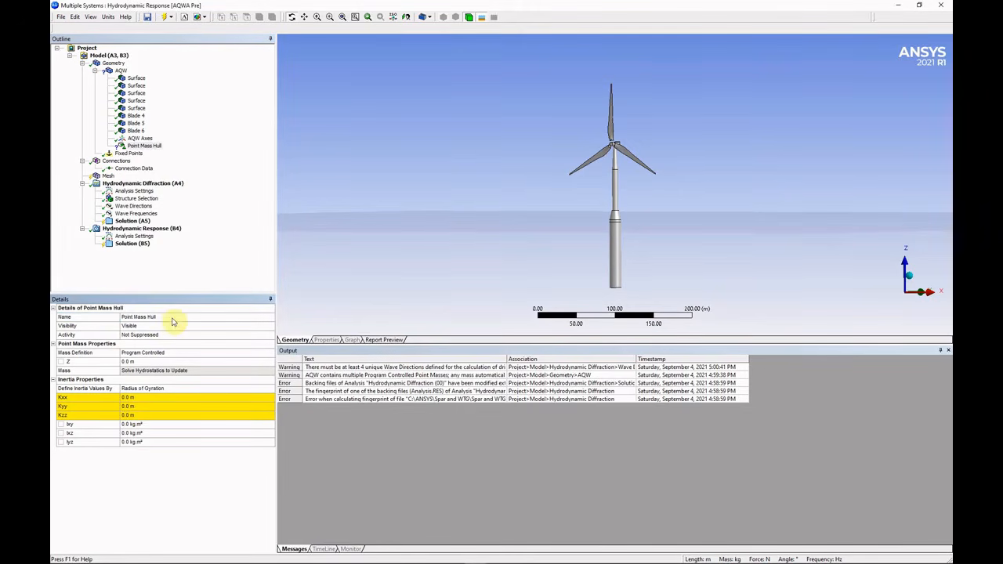
Define it manually: 2.4e6 kg at Z −35 m, Ixx and Iyy 2.03e9, Izz 6.75e7 kg·m².
{"action": "double_click", "coordinate": [175, 354]}
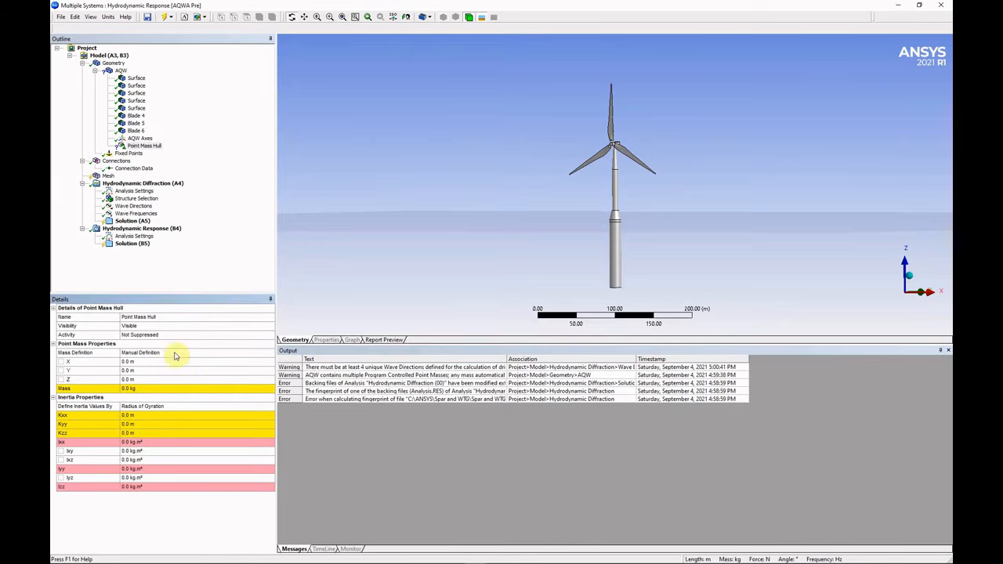
{"action": "left_click", "coordinate": [163, 390]}
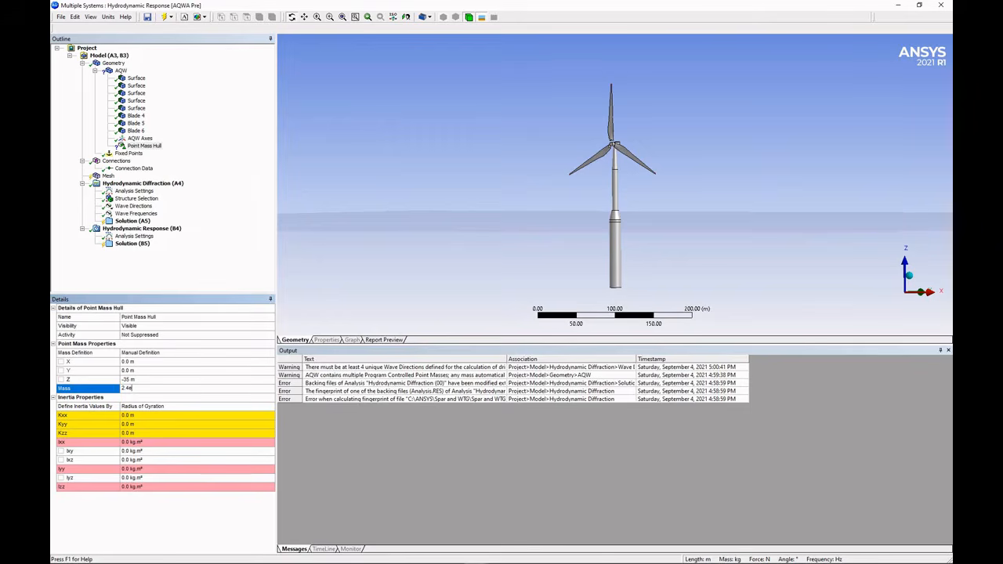
{"action": "double_click", "coordinate": [180, 407]}
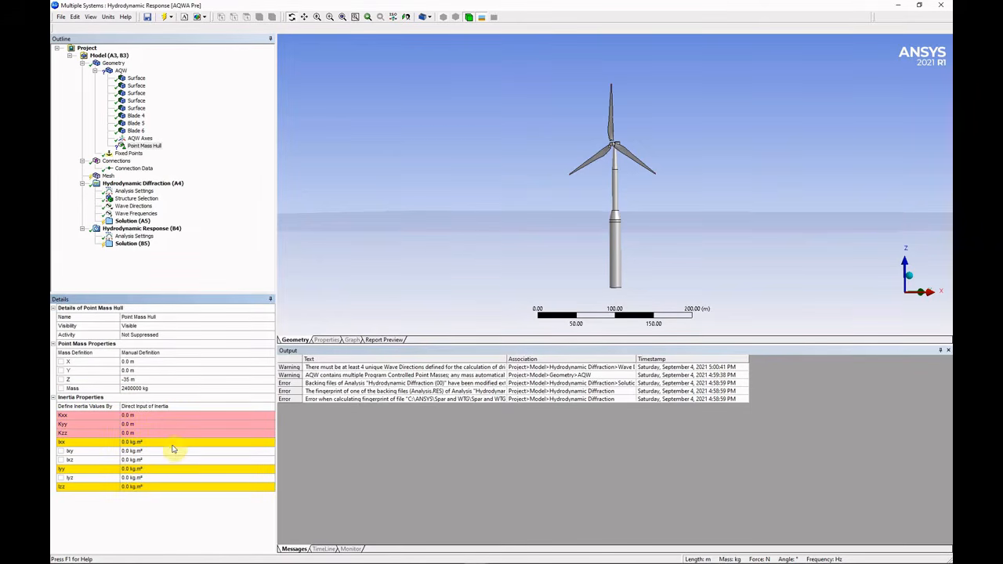
{"action": "left_click", "coordinate": [173, 444]}
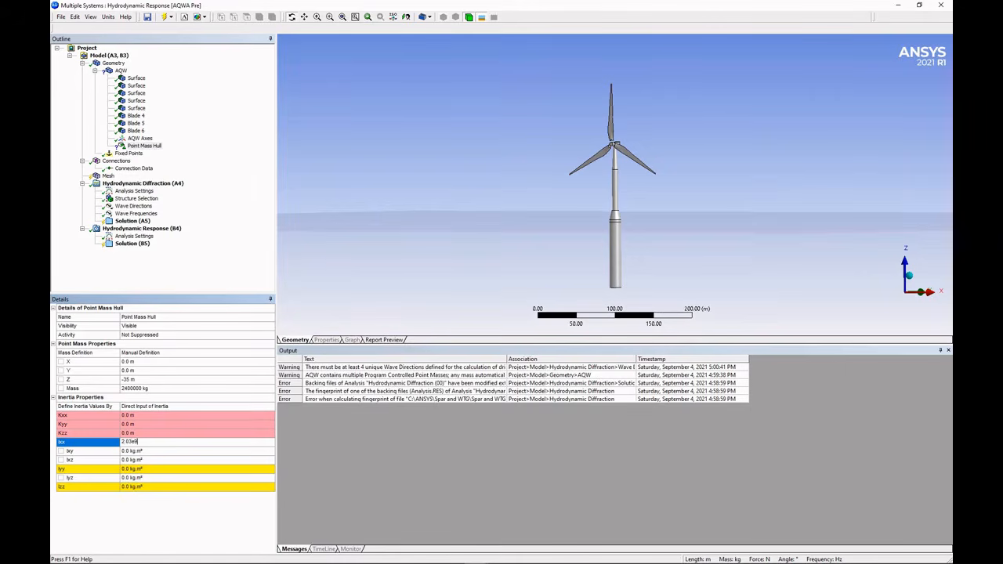
{"action": "key", "text": "Return"}
{"action": "left_click", "coordinate": [172, 469]}
{"action": "key", "text": "Return"}
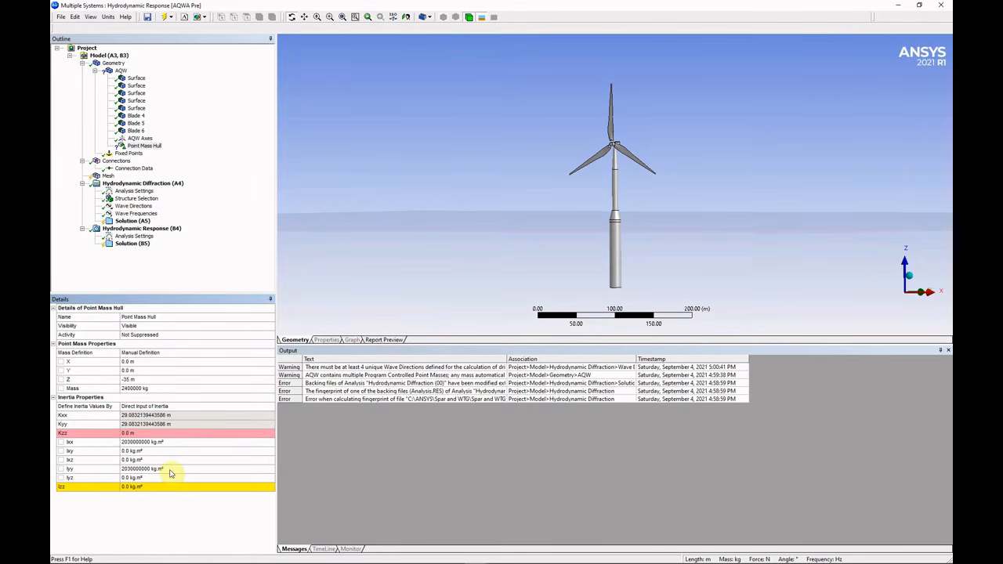
{"action": "left_click", "coordinate": [171, 487]}
{"action": "type", "text": "6.7"}
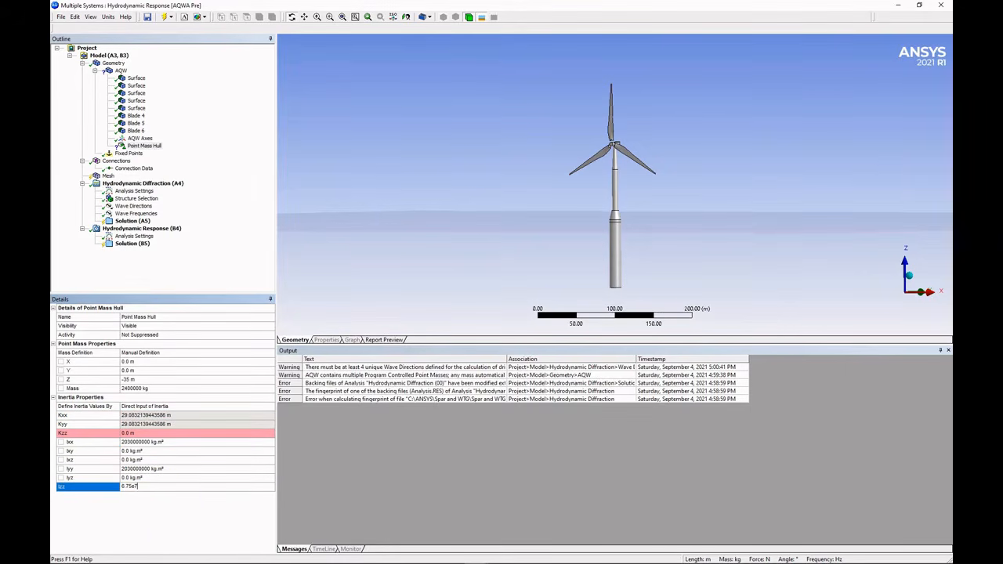
{"action": "type", "text": "5e7"}
{"action": "key", "text": "Return"}
Add another point mass to AQW named Point Mass Var Ballast.
{"action": "right_click", "coordinate": [120, 71]}
{"action": "mouse_move", "coordinate": [149, 75]}
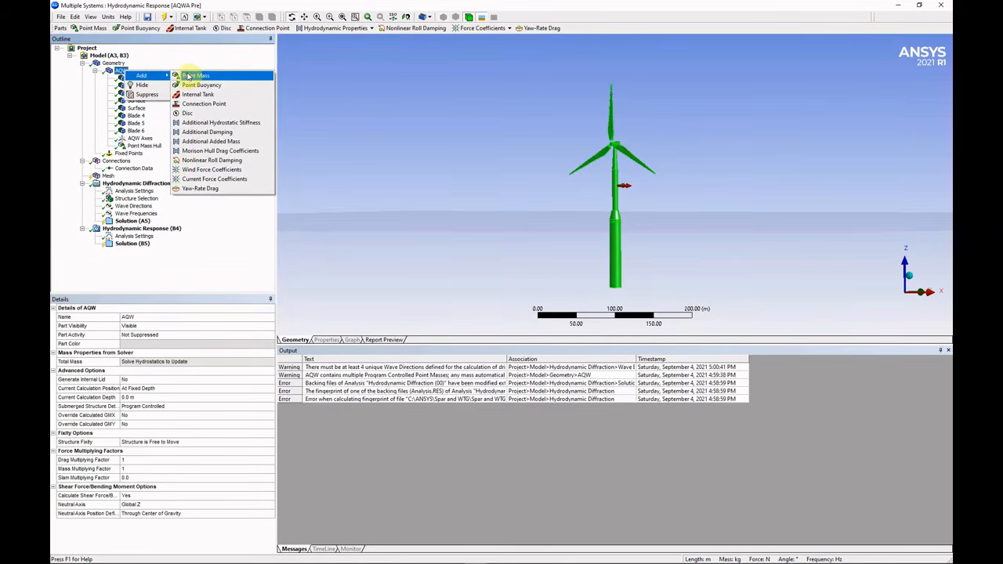
{"action": "left_click", "coordinate": [190, 75]}
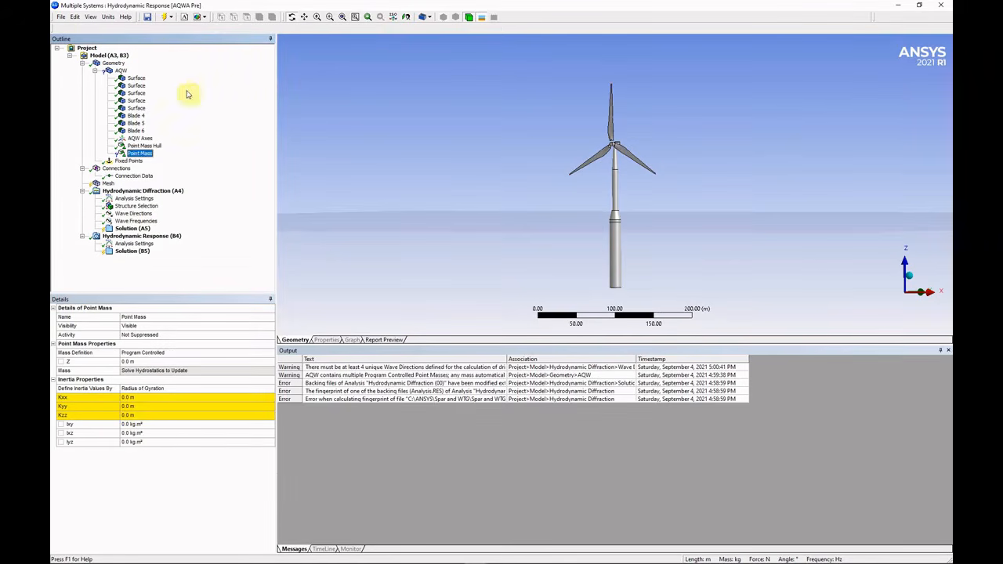
{"action": "left_click", "coordinate": [162, 318]}
{"action": "left_click", "coordinate": [177, 317]}
{"action": "type", "text": "Var Ballast"}
{"action": "key", "text": "Return"}
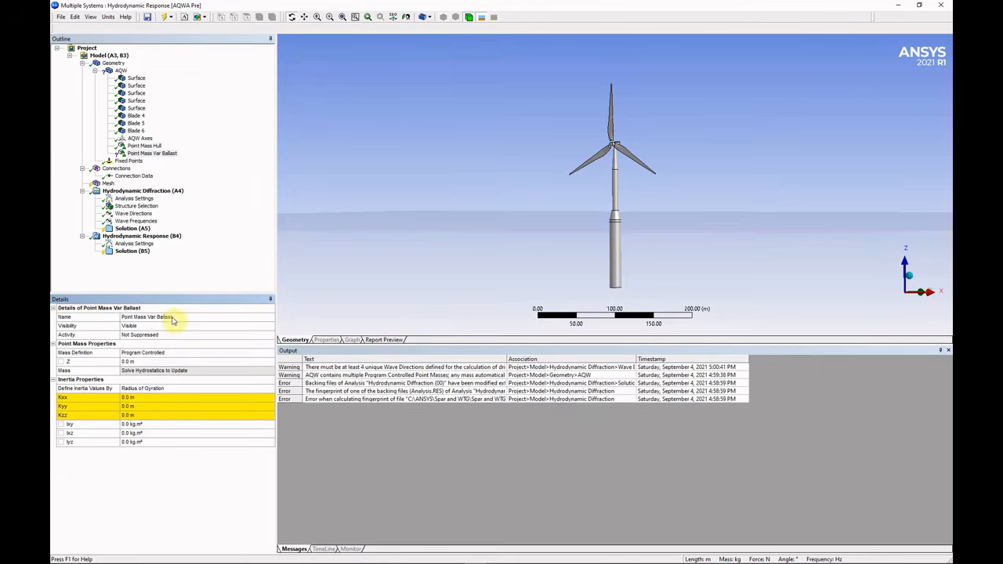
Define the ballast manually at Z −61.74 m with mass 5.31e6 kg.
{"action": "double_click", "coordinate": [188, 353]}
{"action": "left_click", "coordinate": [165, 380]}
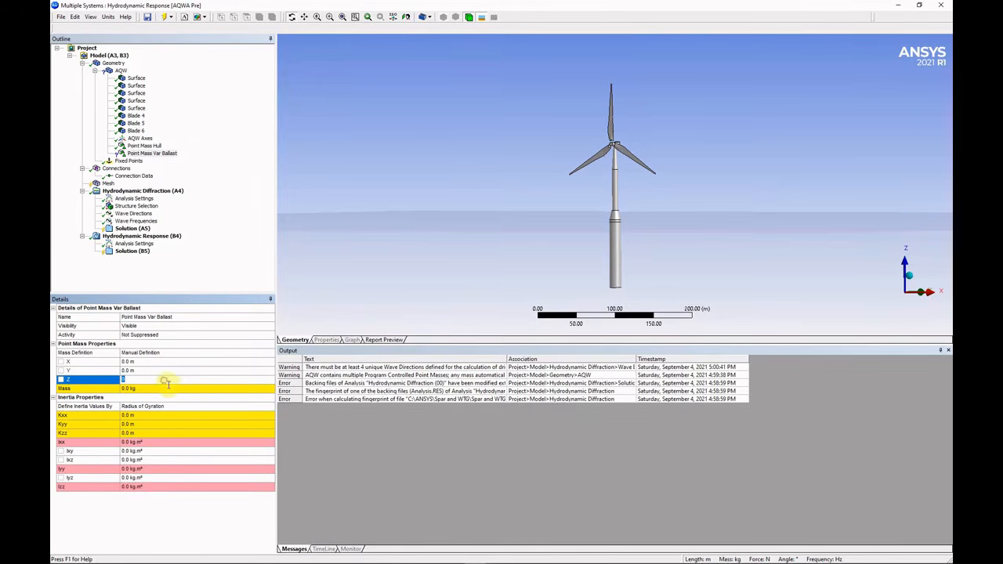
{"action": "type", "text": "-61.74"}
{"action": "key", "text": "Return"}
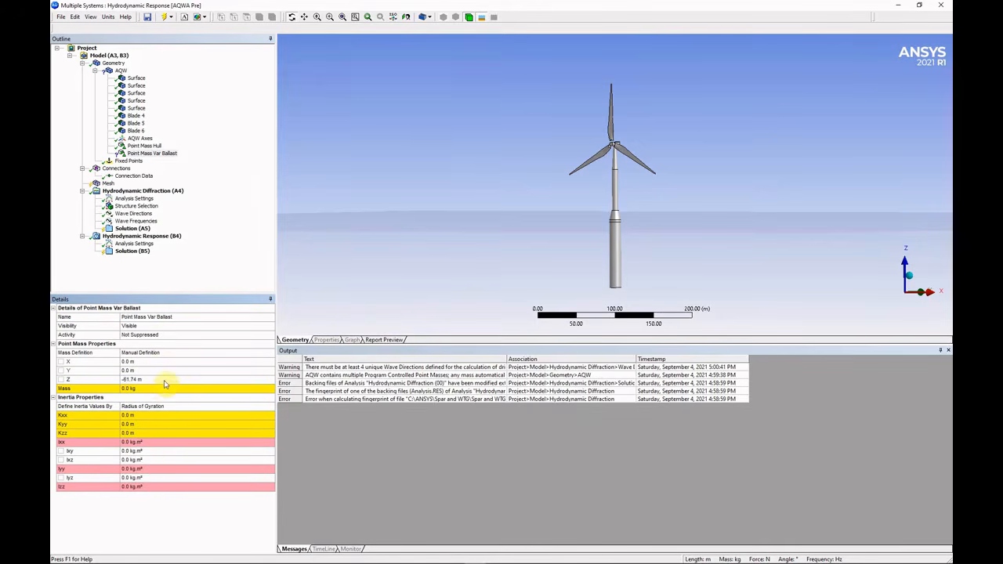
{"action": "left_click", "coordinate": [165, 390]}
{"action": "type", "text": "5.31"}
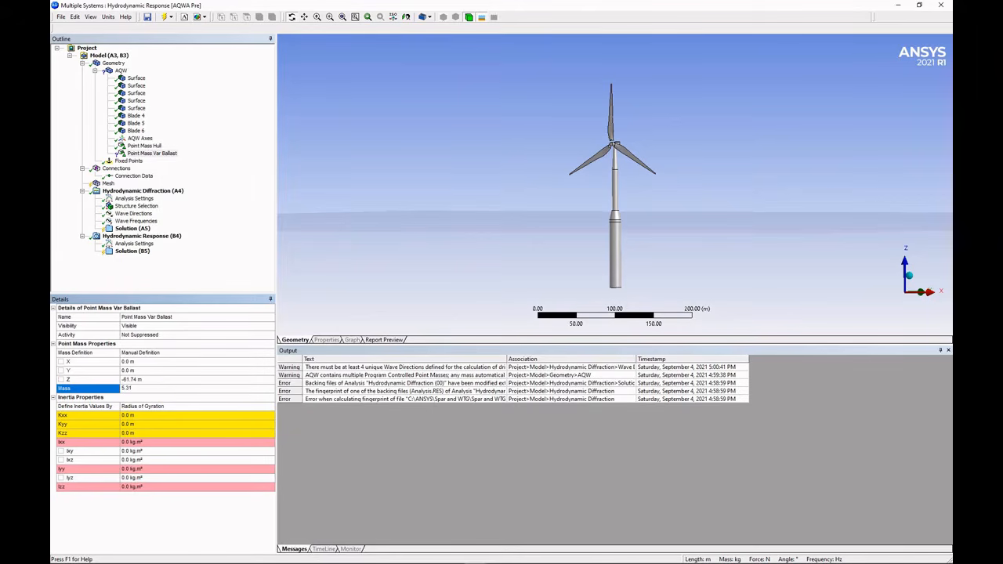
{"action": "type", "text": "e6"}
{"action": "key", "text": "Return"}
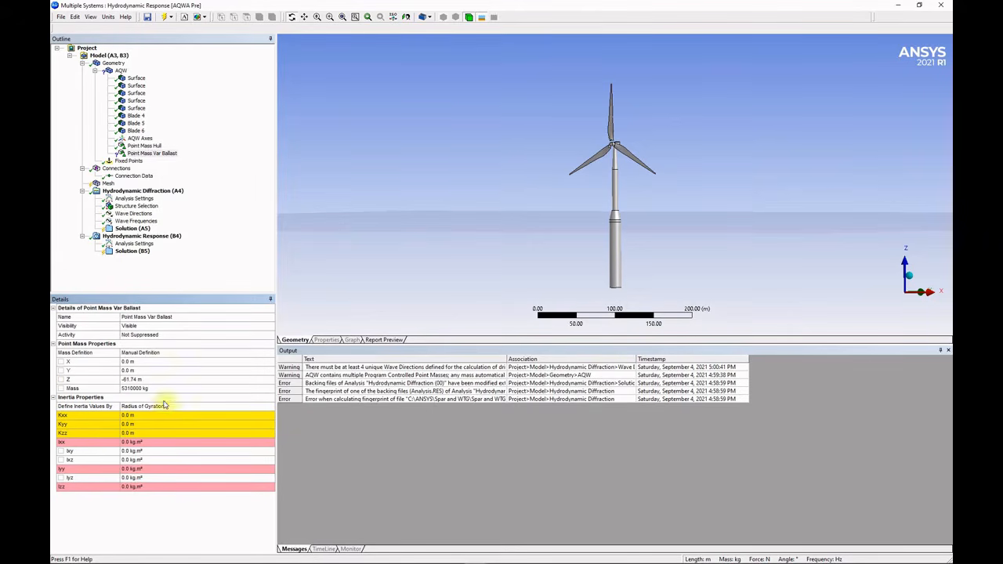
Enter inertia directly: Ixx and Iyy 4.83e8, Izz 1.43e8 kg·m².
{"action": "double_click", "coordinate": [165, 404]}
{"action": "left_click", "coordinate": [156, 442]}
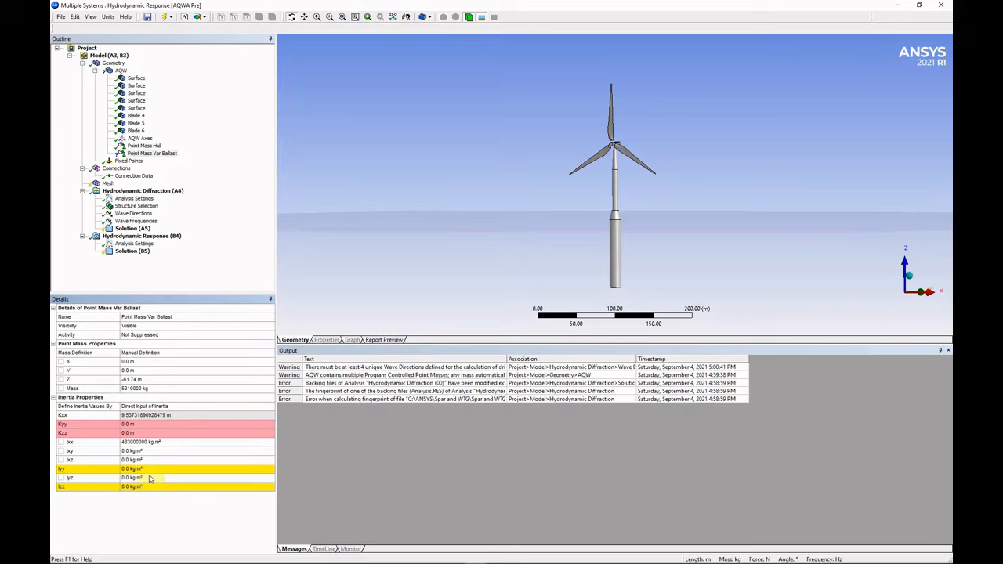
{"action": "left_click", "coordinate": [149, 471]}
{"action": "type", "text": "4"}
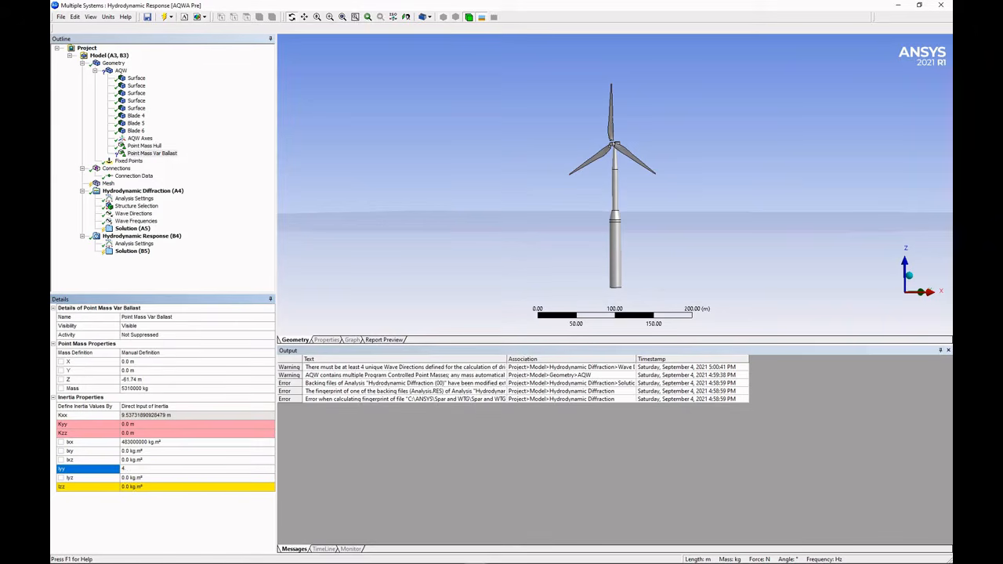
{"action": "type", "text": ".83e8"}
{"action": "key", "text": "Return"}
{"action": "left_click", "coordinate": [157, 487]}
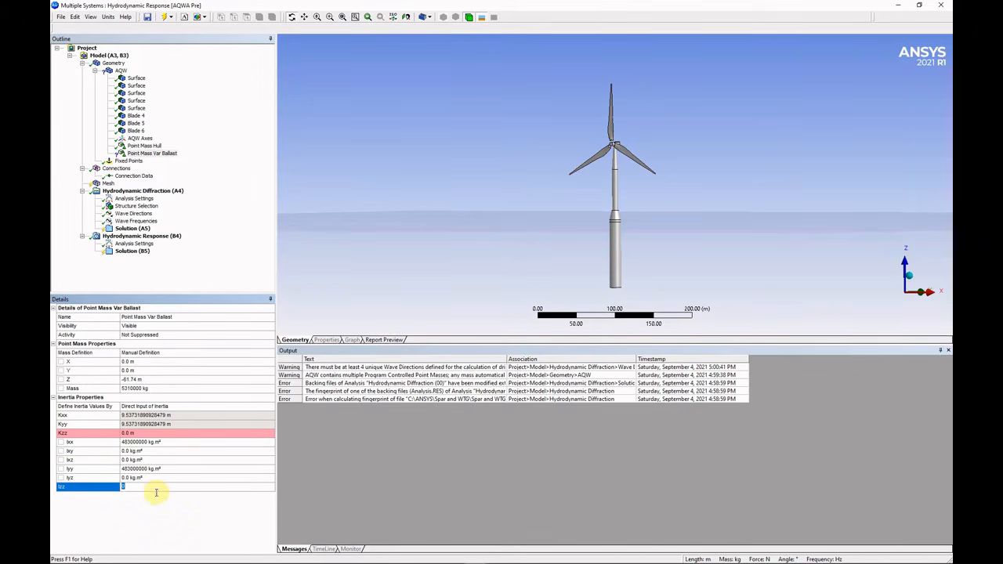
{"action": "type", "text": "1.43e8"}
{"action": "key", "text": "Return"}
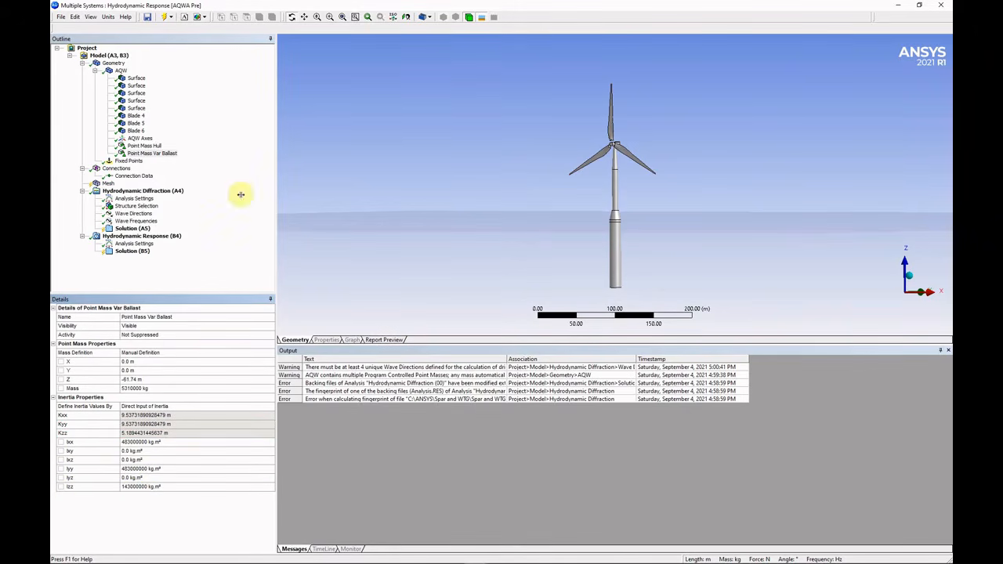
{"action": "right_click", "coordinate": [122, 71]}
Add a third point mass to AQW named Point Mass Fix Ballast.
{"action": "mouse_move", "coordinate": [146, 77]}
{"action": "left_click", "coordinate": [193, 79]}
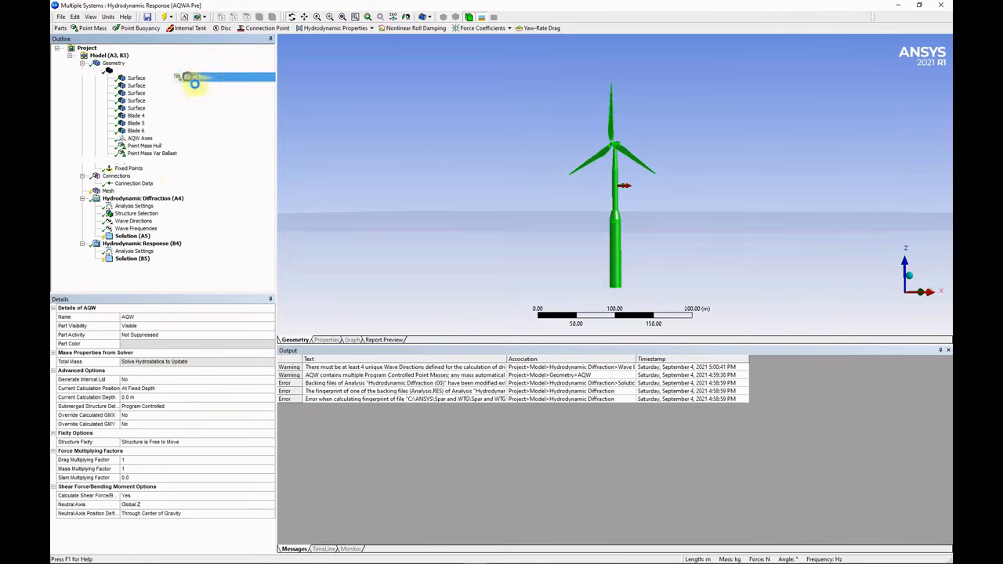
{"action": "left_click", "coordinate": [192, 317]}
{"action": "type", "text": "Flx Ballast"}
{"action": "key", "text": "Return"}
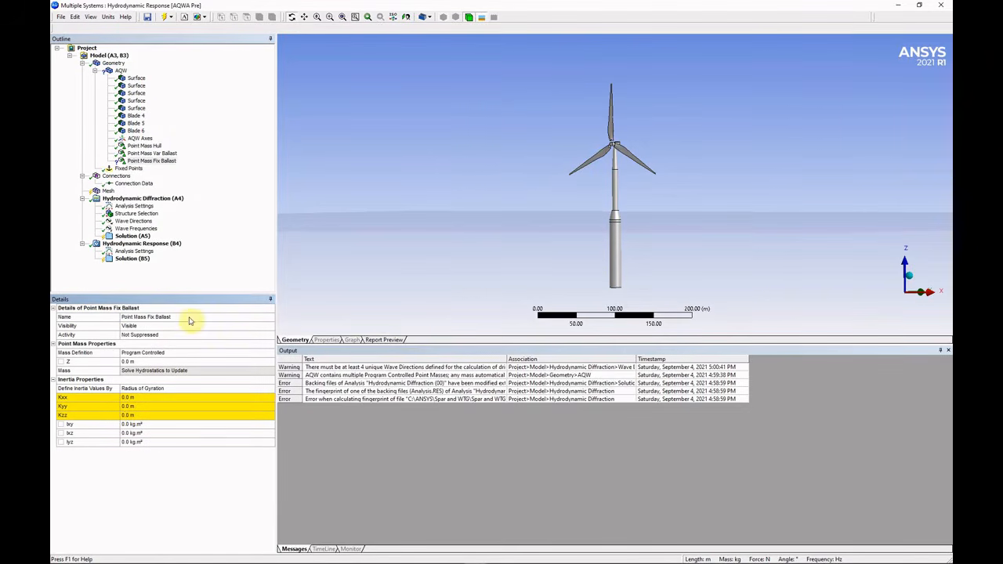
Define the fixed ballast manually with mass 6.79e6 kg at Z −81 m.
{"action": "left_click", "coordinate": [167, 352]}
{"action": "left_click", "coordinate": [154, 372]}
{"action": "key", "text": "alt+Tab"}
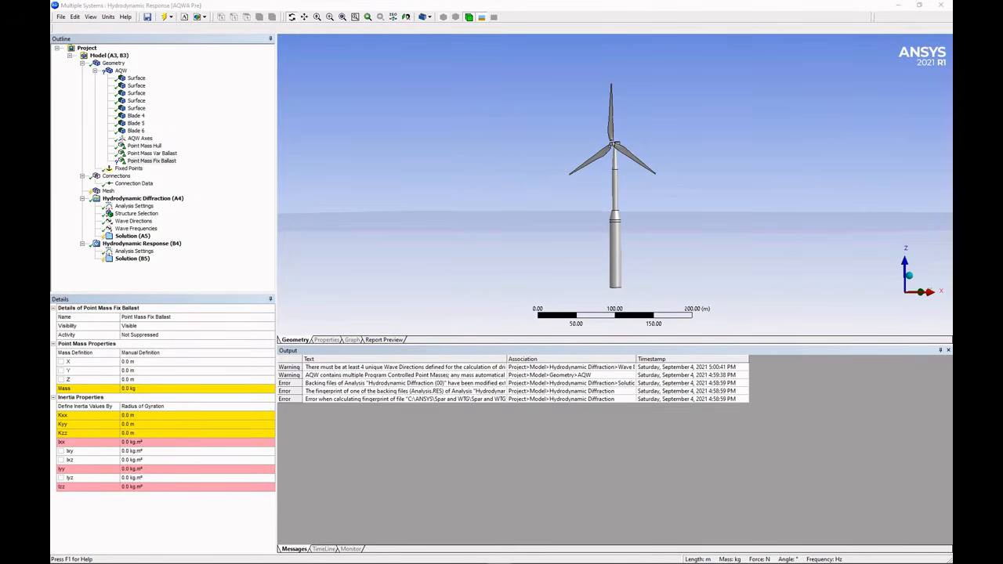
{"action": "left_click", "coordinate": [153, 389]}
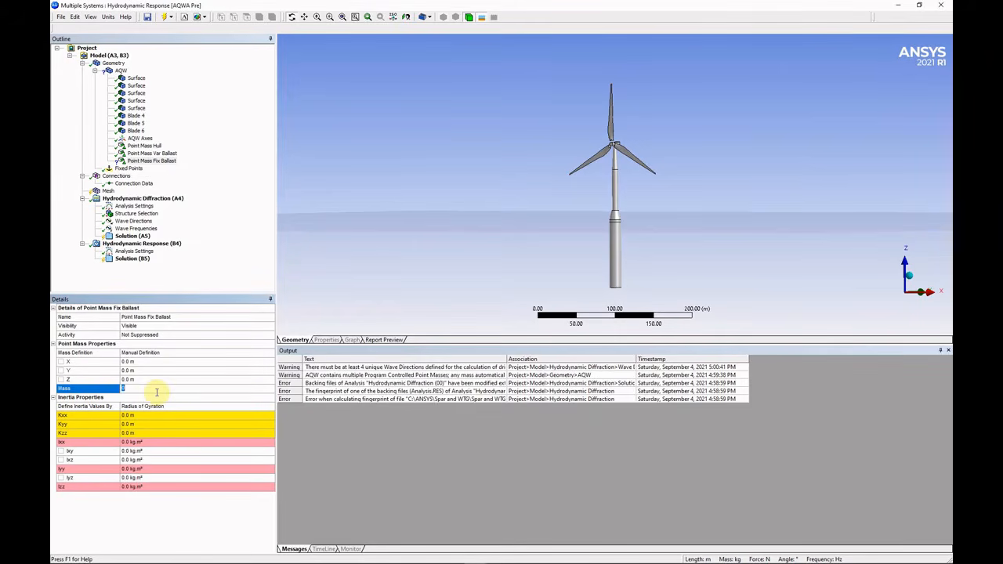
{"action": "type", "text": "6.79e6"}
{"action": "key", "text": "Return"}
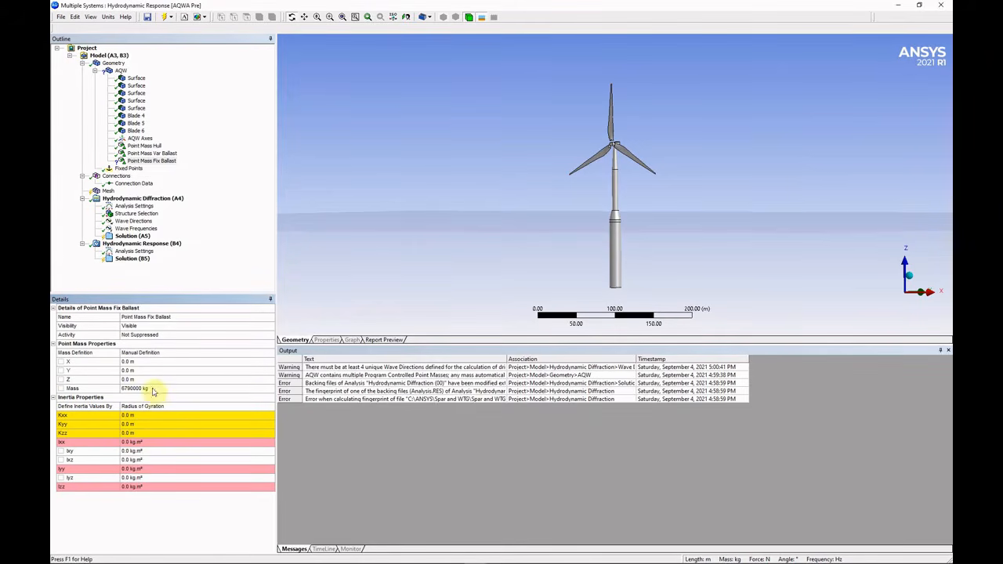
{"action": "left_click", "coordinate": [157, 380]}
{"action": "type", "text": "-81"}
{"action": "key", "text": "Return"}
Enter the fixed ballast's inertia directly with Ixx 1.28e8 kg·m².
{"action": "double_click", "coordinate": [159, 406]}
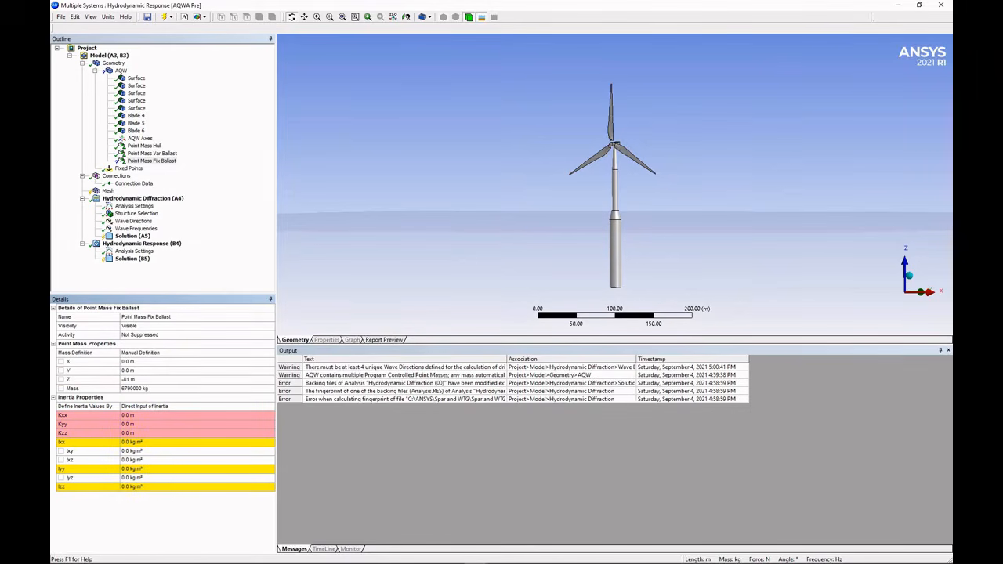
{"action": "left_click", "coordinate": [155, 445]}
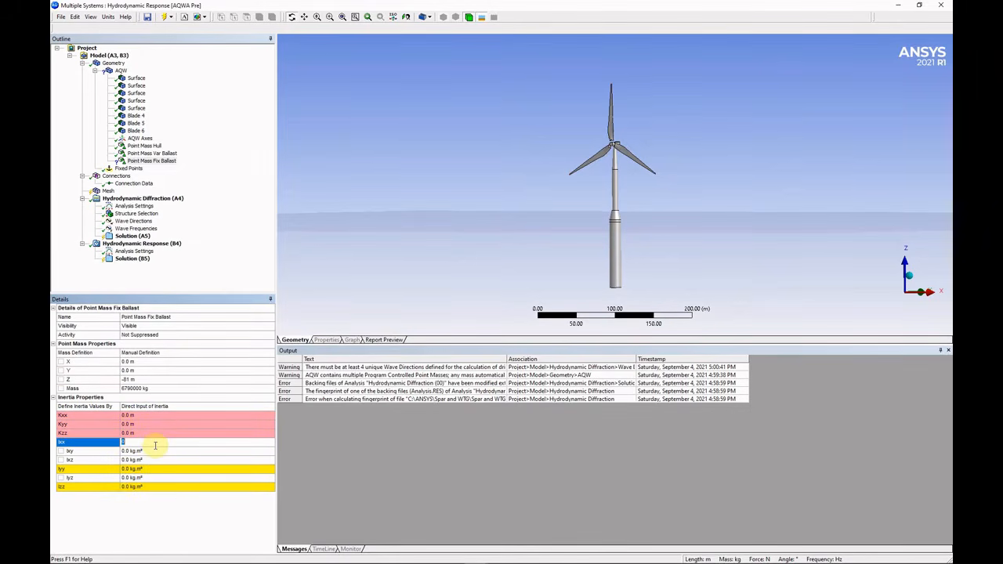
{"action": "type", "text": "1.28e8"}
{"action": "key", "text": "Return"}
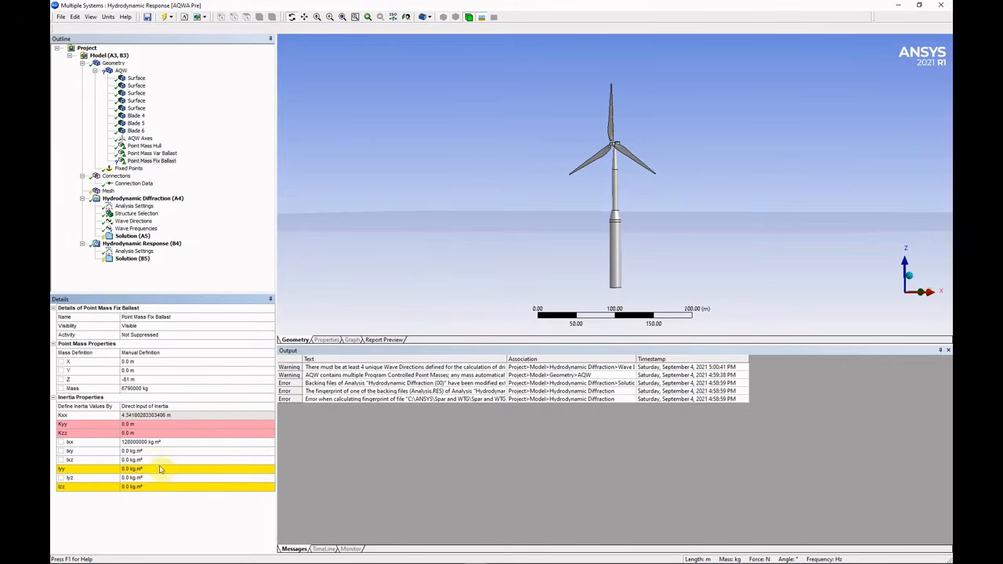
{"action": "left_click", "coordinate": [161, 468]}
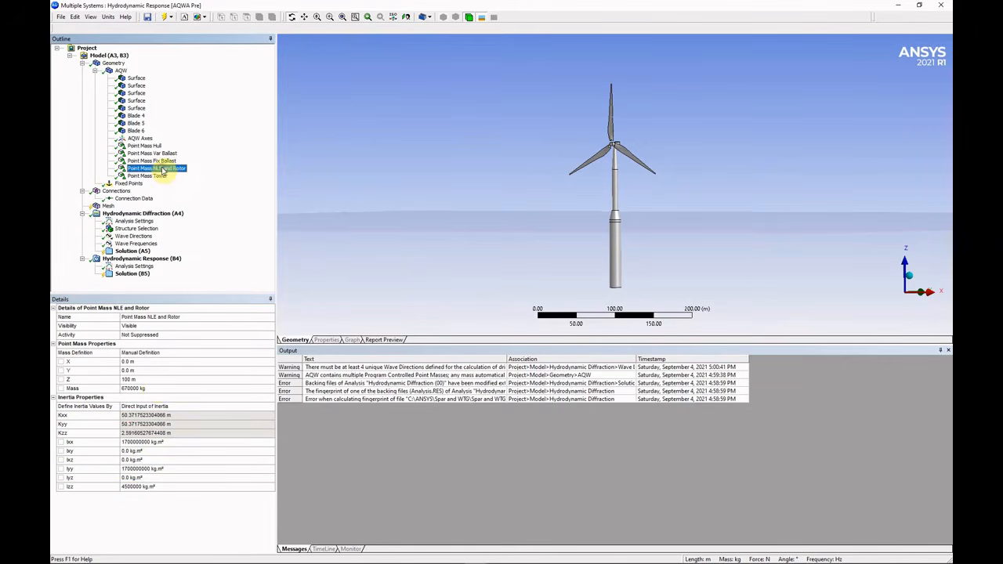
Set the NLE and Rotor point mass value to 2.3.
{"action": "left_click", "coordinate": [155, 389]}
{"action": "type", "text": "2.3"}
{"action": "key", "text": "Return"}
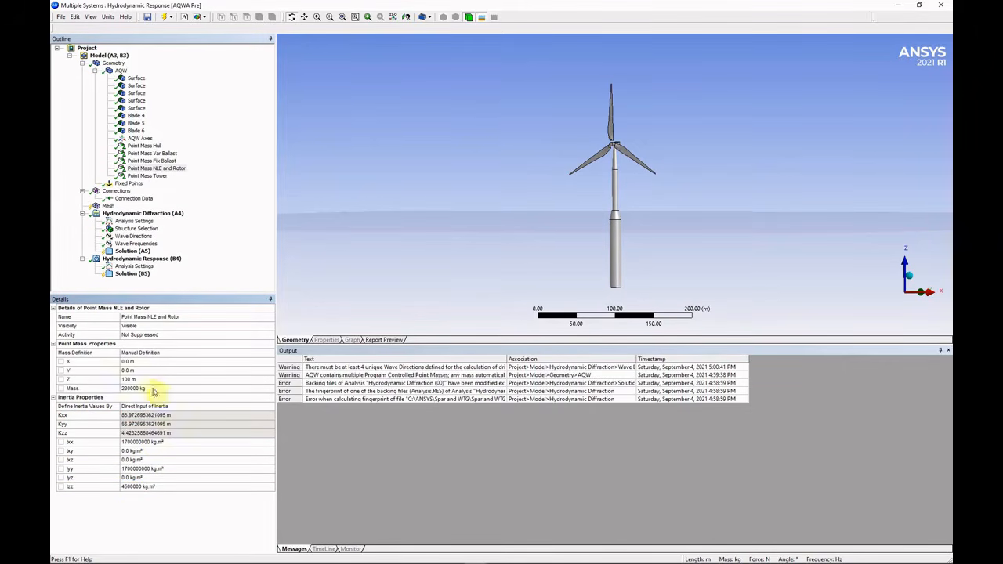
Add a disc to the AQW structure named Disc Heave Drag with a 15 m diameter.
{"action": "left_click", "coordinate": [121, 71]}
{"action": "right_click", "coordinate": [121, 70]}
{"action": "mouse_move", "coordinate": [141, 75]}
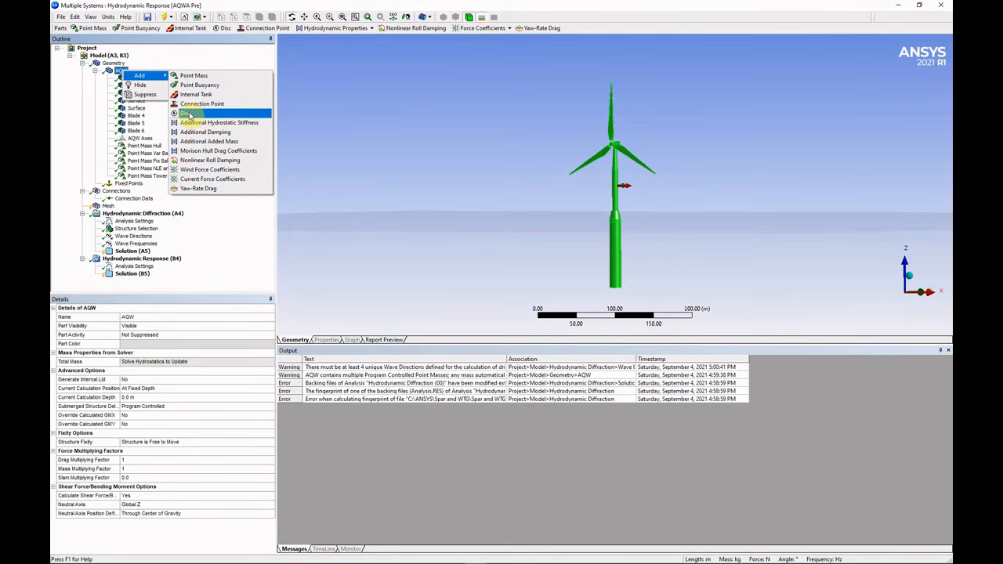
{"action": "left_click", "coordinate": [188, 114]}
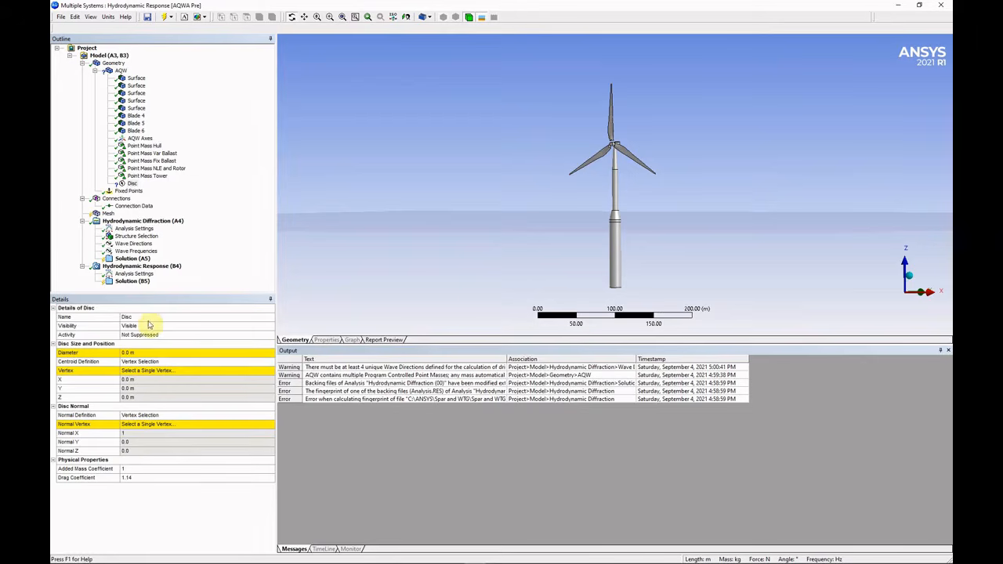
{"action": "left_click", "coordinate": [149, 318]}
{"action": "key", "text": "Right"}
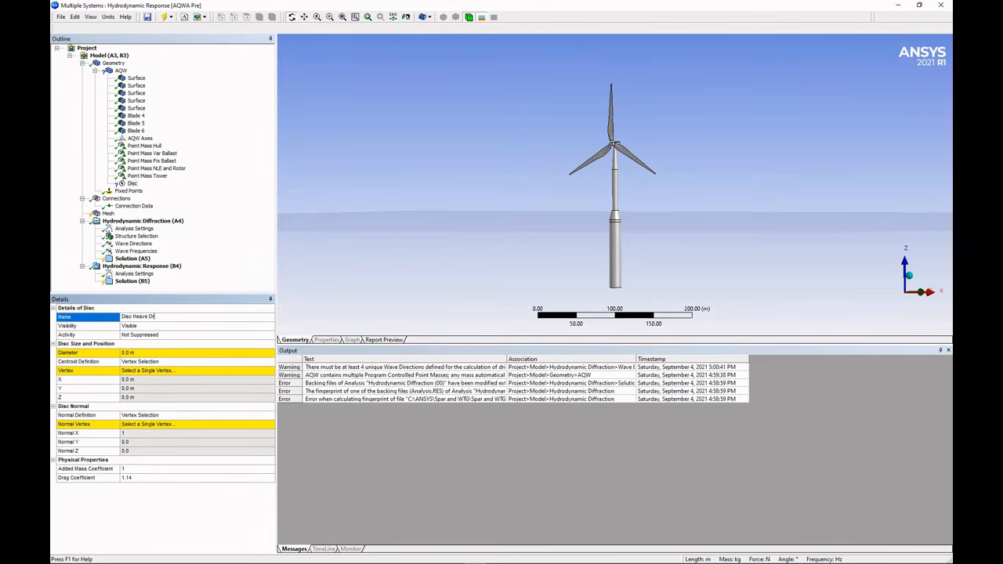
{"action": "type", "text": "Heave Drag"}
{"action": "left_click", "coordinate": [157, 354]}
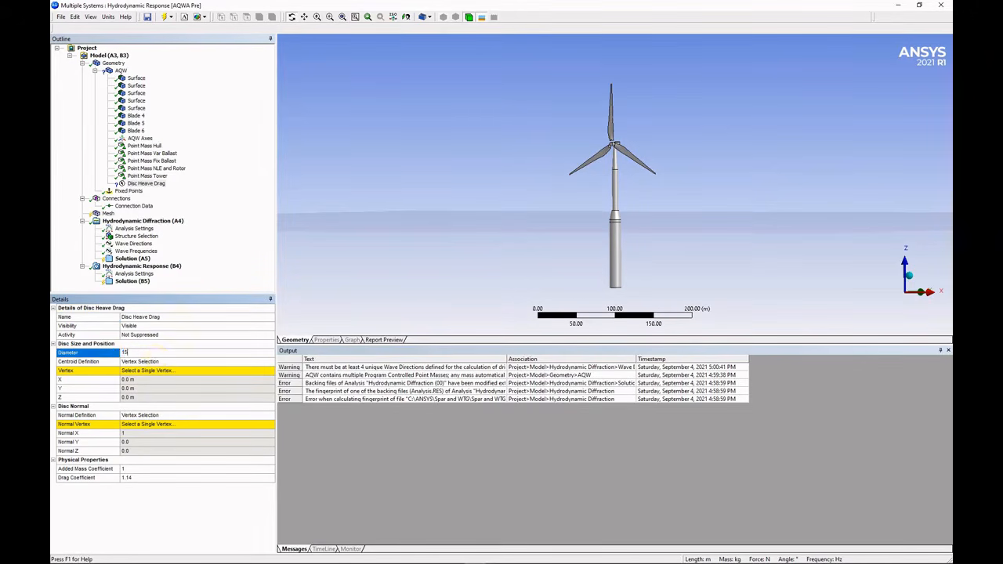
{"action": "key", "text": "Return"}
Define the disc centroid manually at Z -85 m below the spar.
{"action": "double_click", "coordinate": [156, 362]}
{"action": "left_click", "coordinate": [156, 389]}
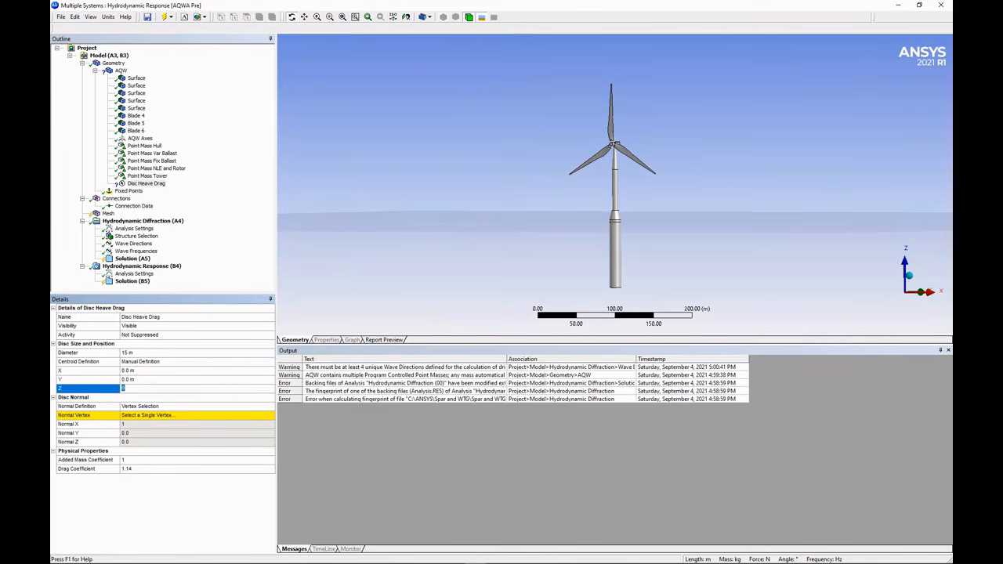
{"action": "type", "text": "-85"}
{"action": "key", "text": "Return"}
{"action": "right_click_drag", "start_coordinate": [593, 272], "coordinate": [641, 306]}
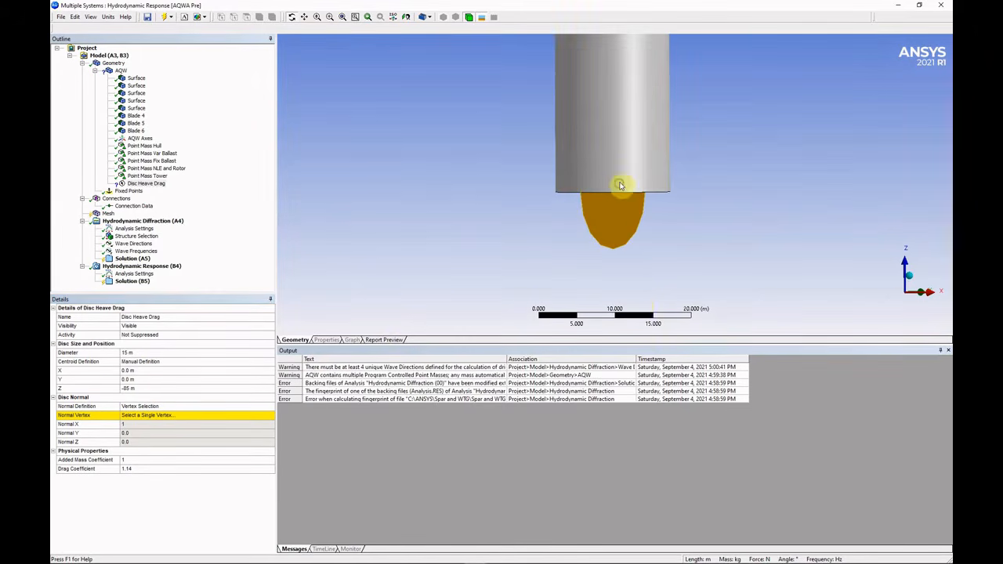
{"action": "middle_click_drag", "start_coordinate": [621, 187], "coordinate": [625, 174]}
{"action": "scroll", "coordinate": [497, 199], "scroll_direction": "up", "scroll_amount": 1}
Set the disc normal manually to point straight down (0, 0, -1).
{"action": "double_click", "coordinate": [188, 406]}
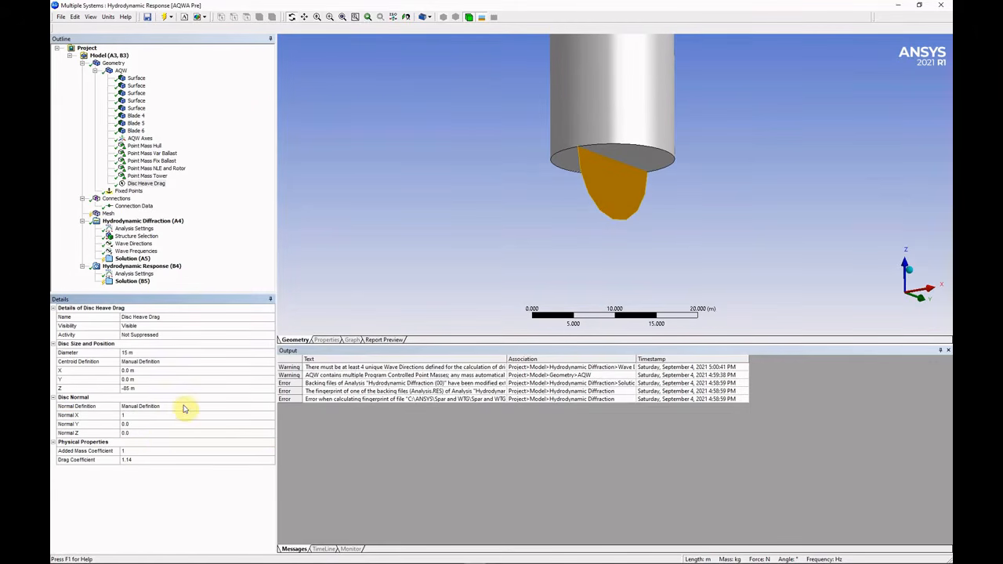
{"action": "left_click", "coordinate": [153, 433]}
{"action": "type", "text": "-1"}
{"action": "key", "text": "Return"}
{"action": "left_click", "coordinate": [161, 416]}
{"action": "type", "text": "0"}
{"action": "key", "text": "Return"}
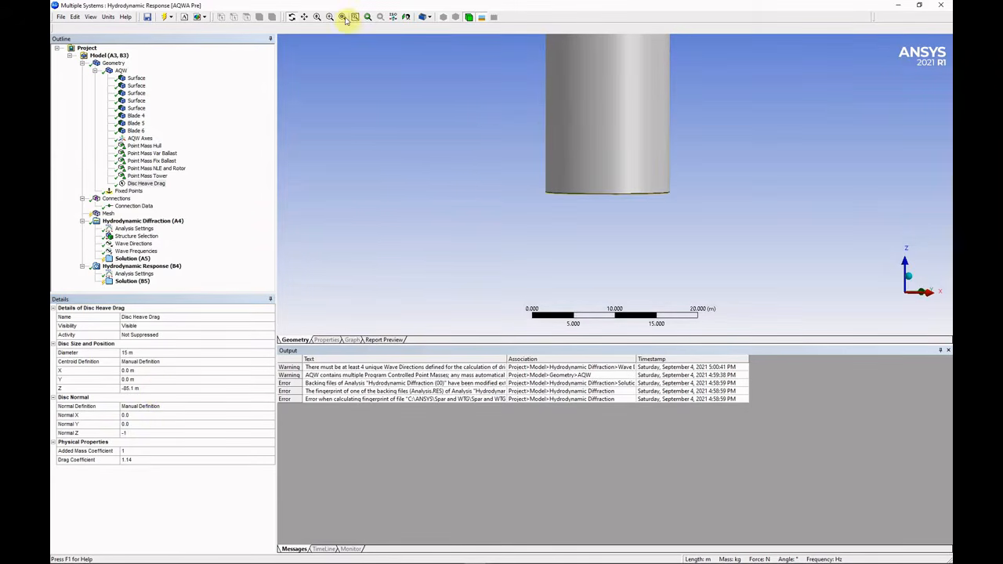
Rotate to a level side view and zoom out to show the whole turbine.
{"action": "left_click", "coordinate": [347, 18]}
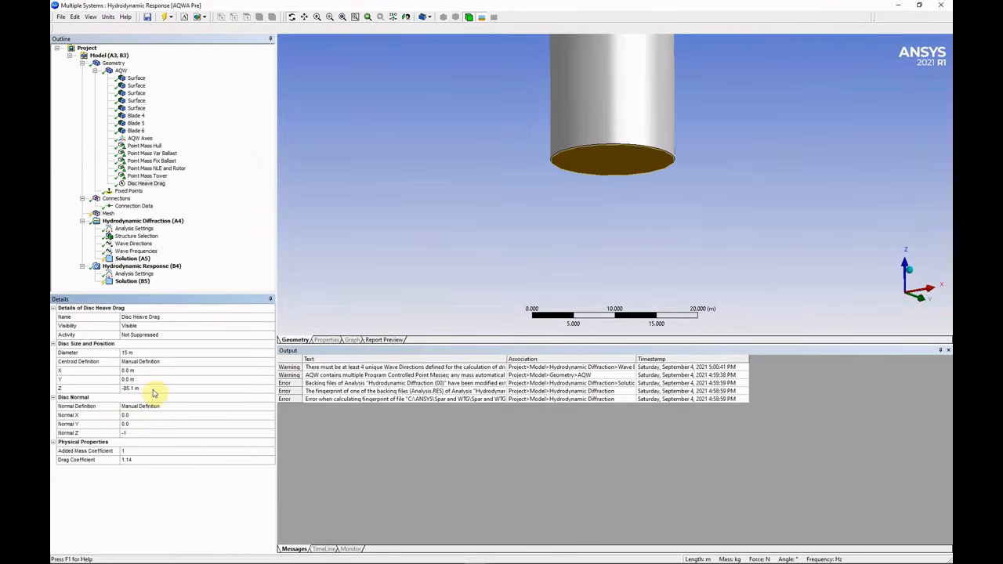
{"action": "middle_click_drag", "start_coordinate": [598, 134], "coordinate": [595, 265]}
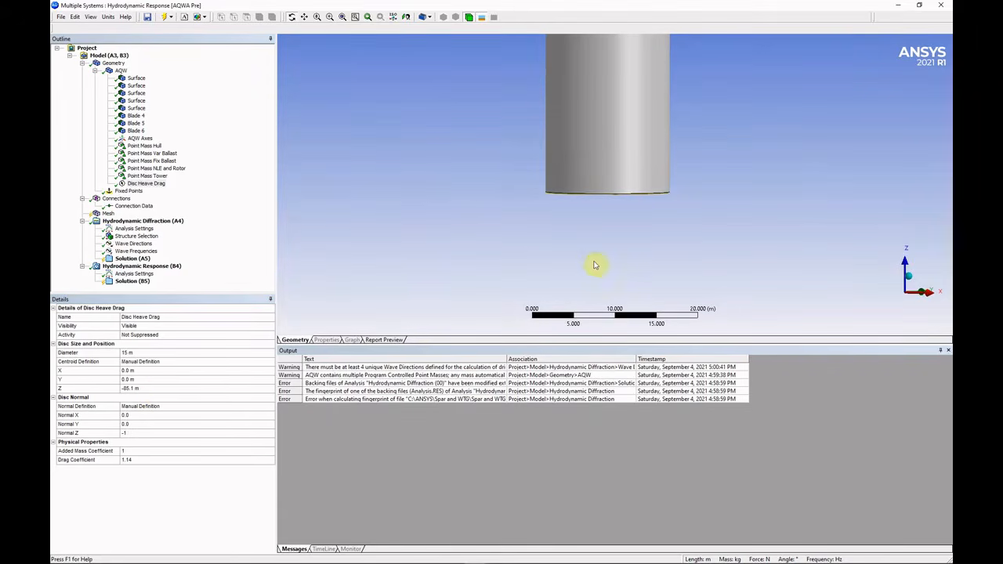
{"action": "left_click", "coordinate": [389, 17]}
{"action": "scroll", "coordinate": [638, 211], "scroll_direction": "up", "scroll_amount": 3}
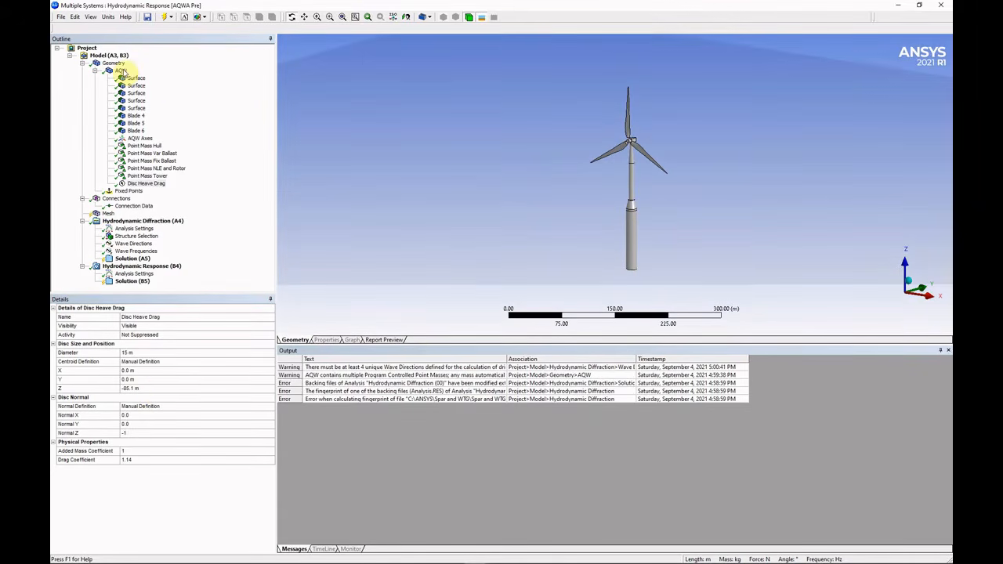
{"action": "left_click", "coordinate": [121, 71]}
{"action": "right_click", "coordinate": [121, 72]}
Add Connection Point 1 on the spar at X 7.5 m, Z -34 m.
{"action": "mouse_move", "coordinate": [145, 76]}
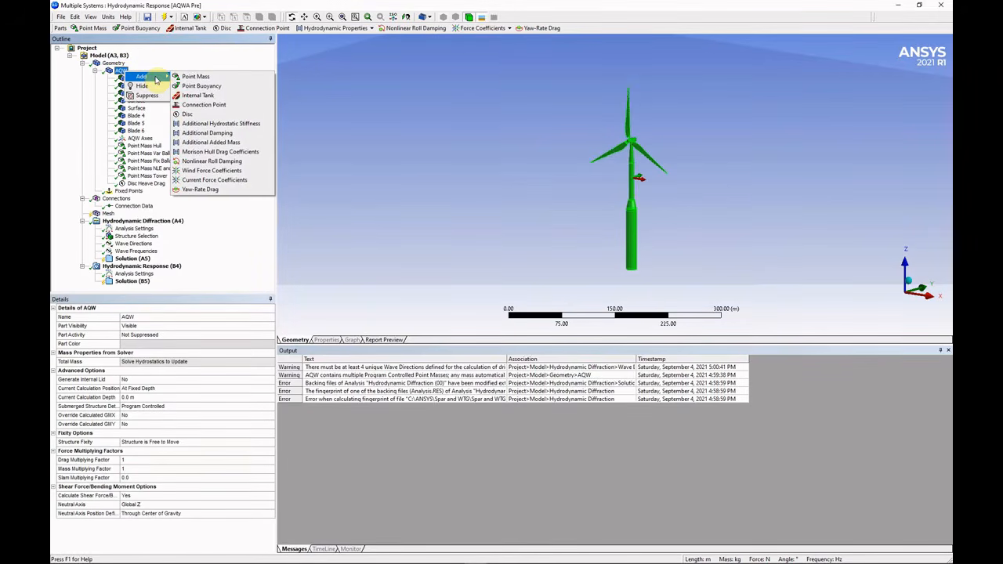
{"action": "left_click", "coordinate": [204, 109]}
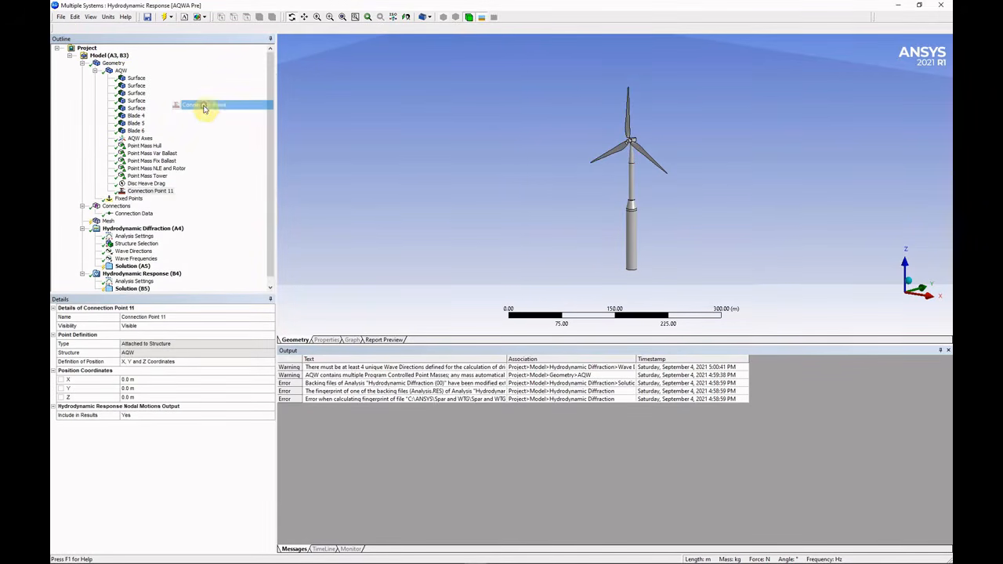
{"action": "left_click", "coordinate": [181, 317]}
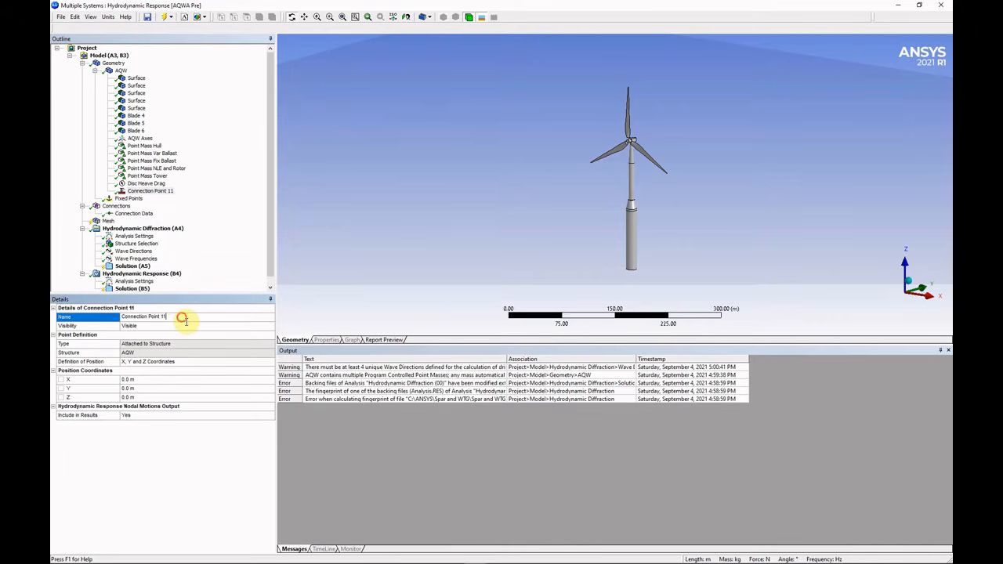
{"action": "key", "text": "Return"}
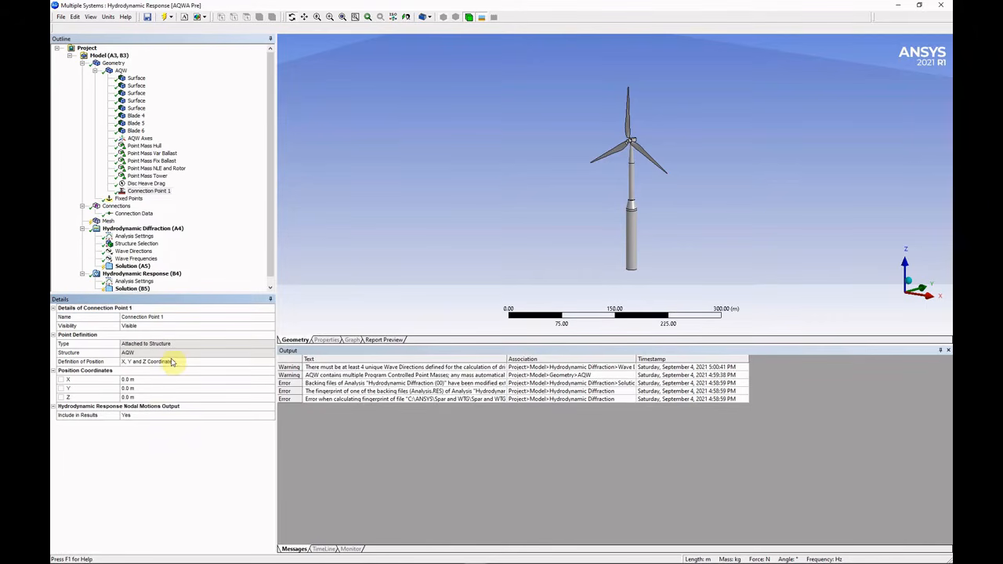
{"action": "left_click", "coordinate": [159, 380]}
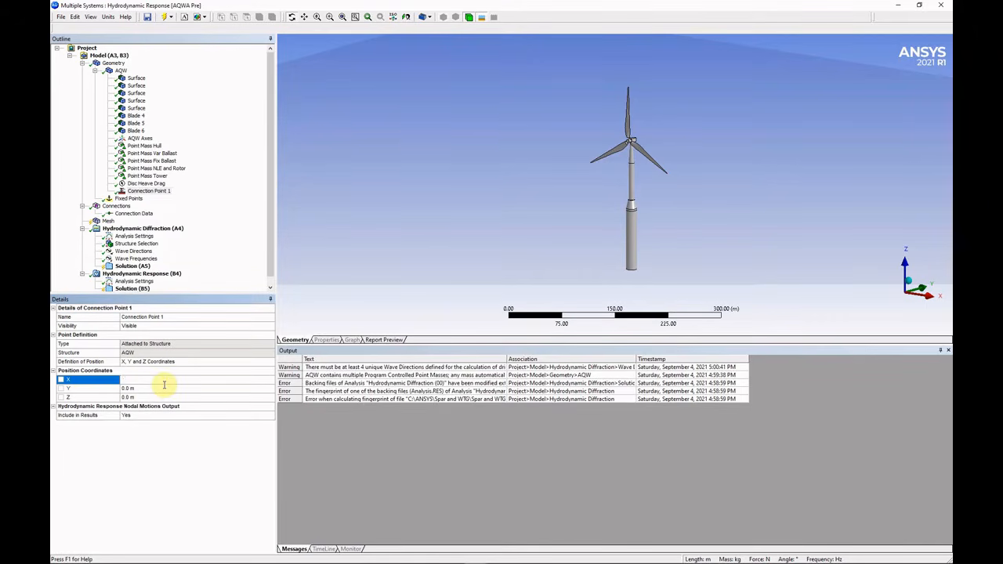
{"action": "type", "text": "7.5"}
{"action": "key", "text": "Return"}
{"action": "left_click", "coordinate": [161, 398]}
{"action": "type", "text": "-34"}
{"action": "key", "text": "Return"}
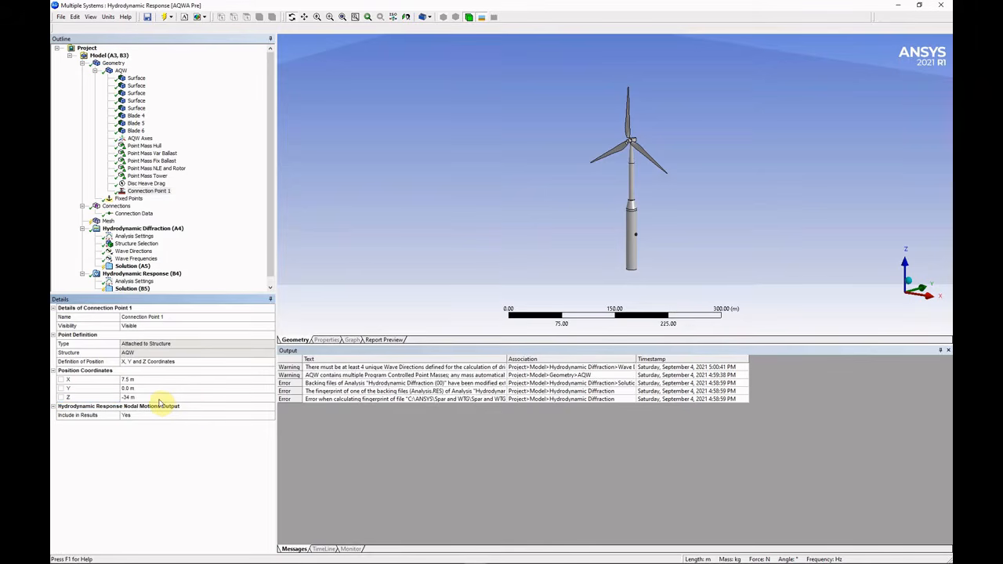
{"action": "right_click", "coordinate": [163, 191]}
Add Connection Point 2 at X -3.75 m, Y 6.5 m.
{"action": "left_click", "coordinate": [120, 71]}
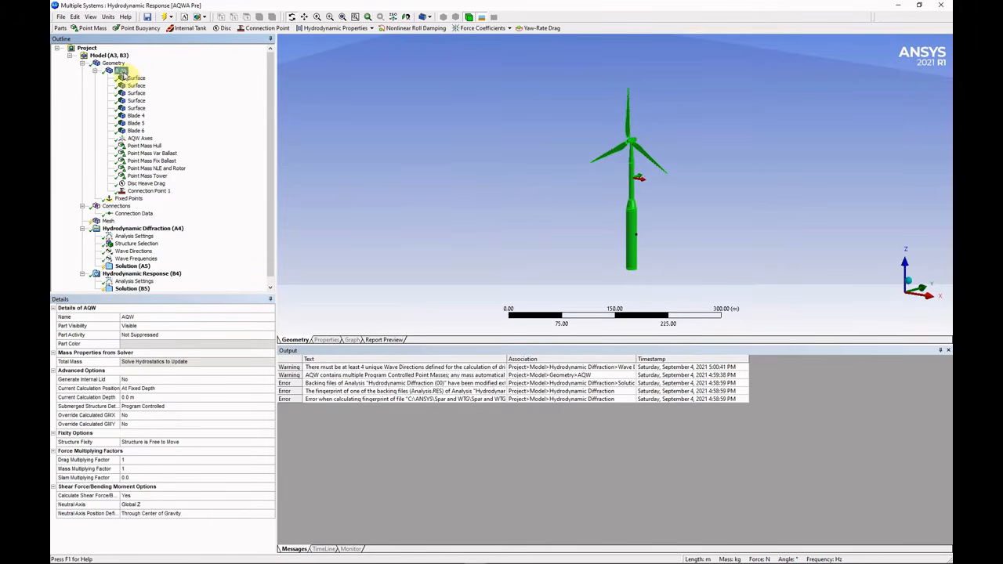
{"action": "right_click", "coordinate": [122, 70]}
{"action": "mouse_move", "coordinate": [149, 76]}
{"action": "left_click", "coordinate": [208, 107]}
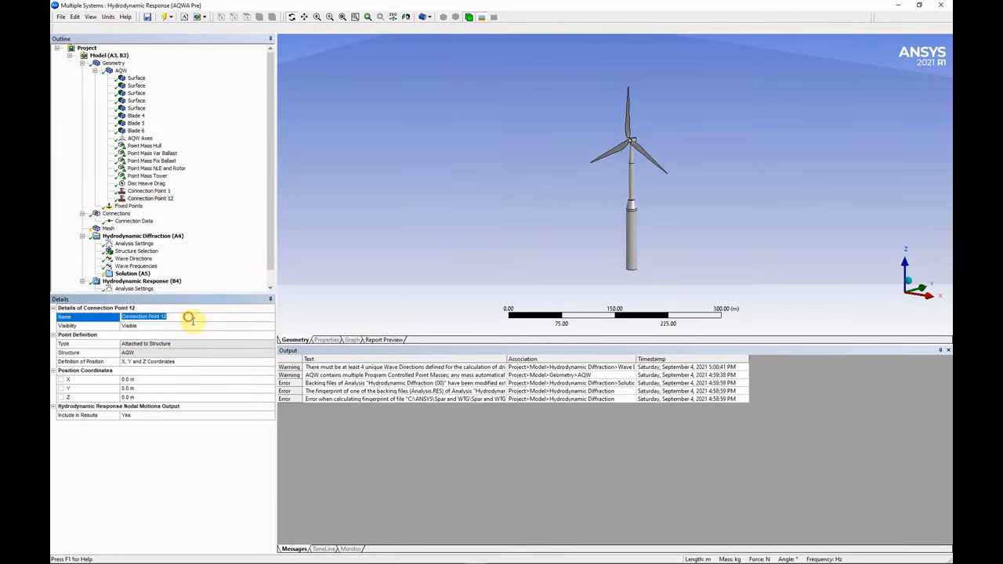
{"action": "left_click", "coordinate": [154, 380]}
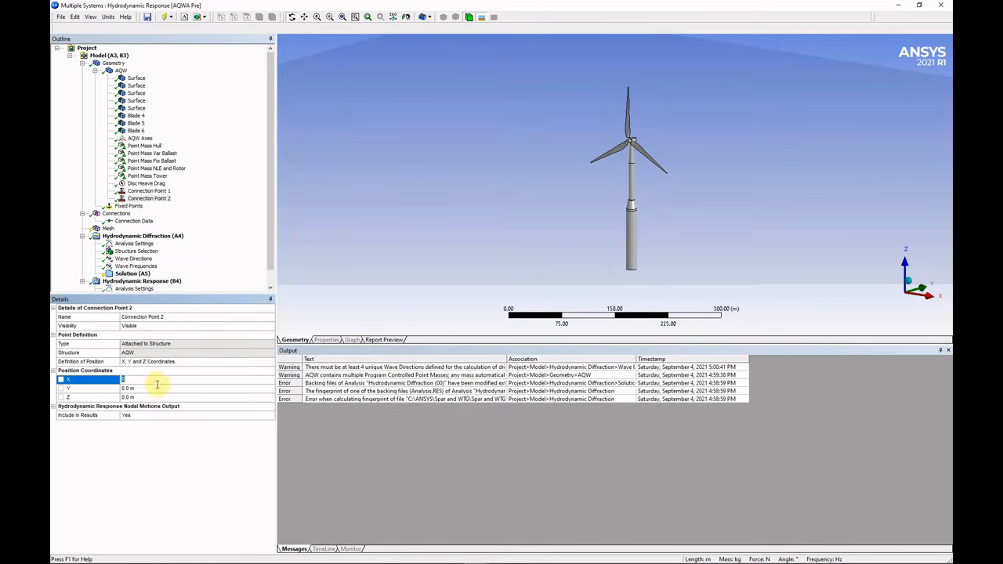
{"action": "type", "text": "-3.75"}
{"action": "key", "text": "Return"}
{"action": "left_click", "coordinate": [153, 389]}
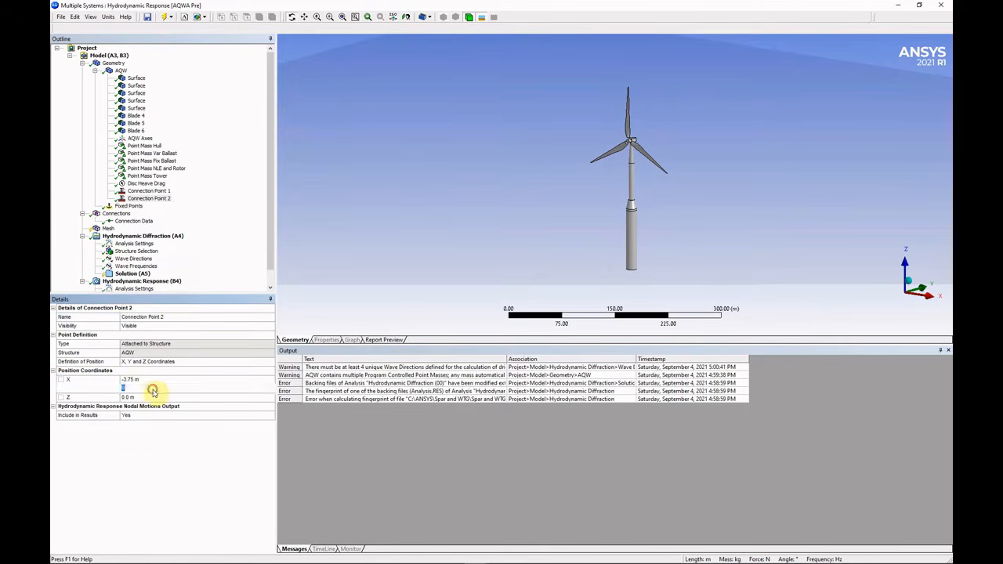
{"action": "type", "text": "6.5"}
{"action": "key", "text": "Return"}
{"action": "left_click", "coordinate": [155, 398]}
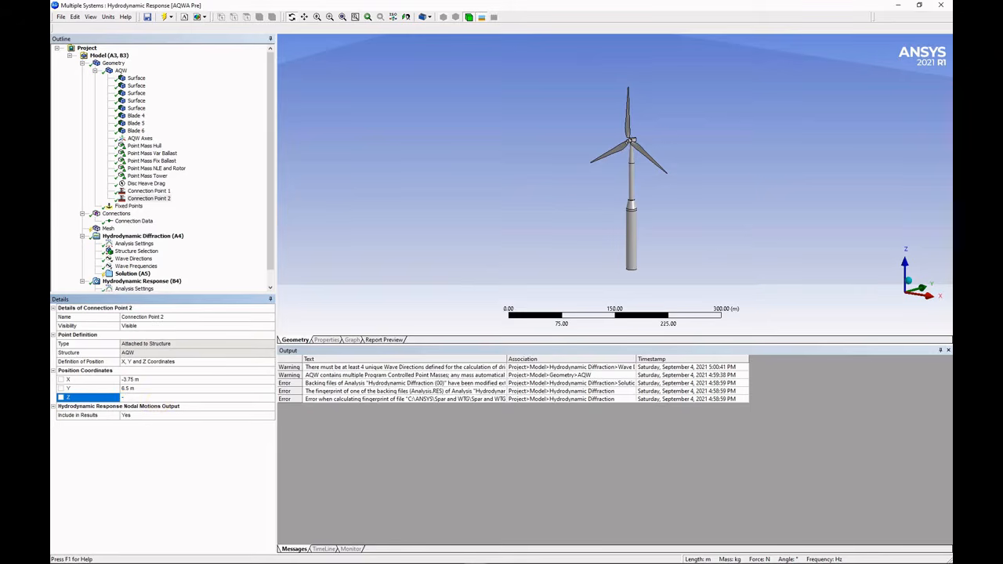
Add Connection Point 3 at X -3.75 m, Y -6.5 m, Z -34 m.
{"action": "right_click", "coordinate": [120, 71]}
{"action": "mouse_move", "coordinate": [138, 76]}
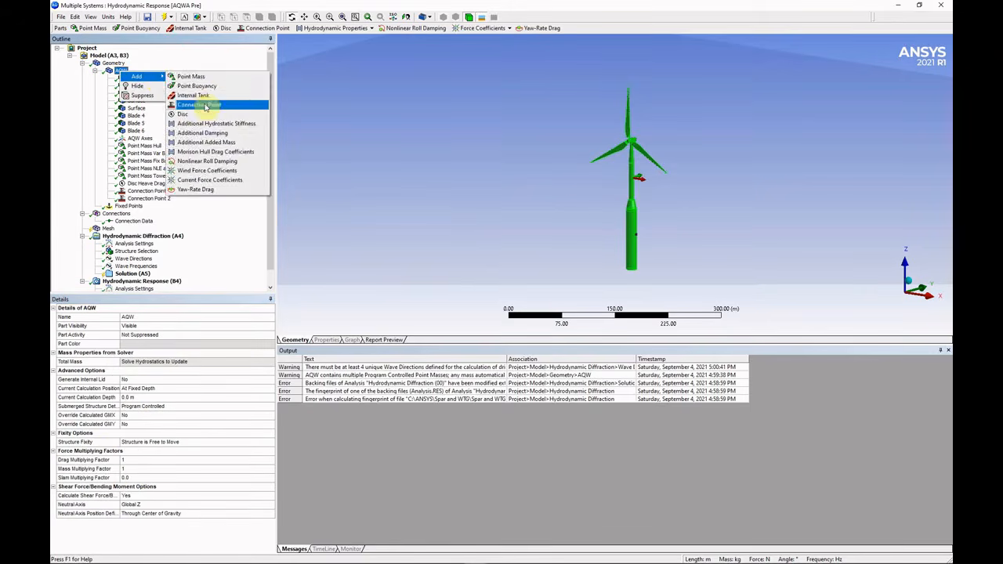
{"action": "left_click", "coordinate": [205, 107]}
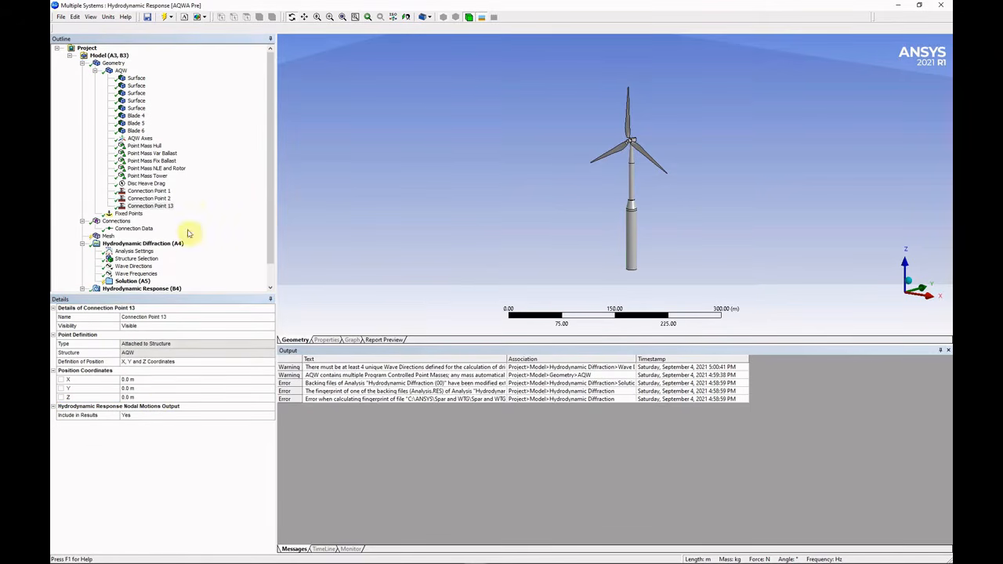
{"action": "left_click", "coordinate": [154, 379]}
{"action": "type", "text": "-3.75"}
{"action": "key", "text": "Return"}
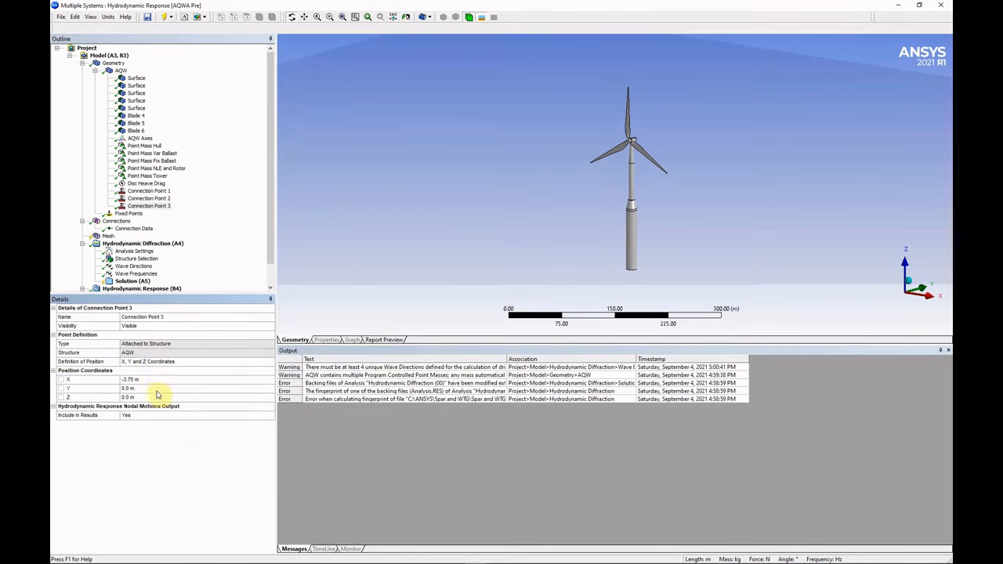
{"action": "left_click", "coordinate": [156, 389]}
{"action": "type", "text": "-6.5"}
{"action": "key", "text": "Return"}
{"action": "left_click", "coordinate": [156, 398]}
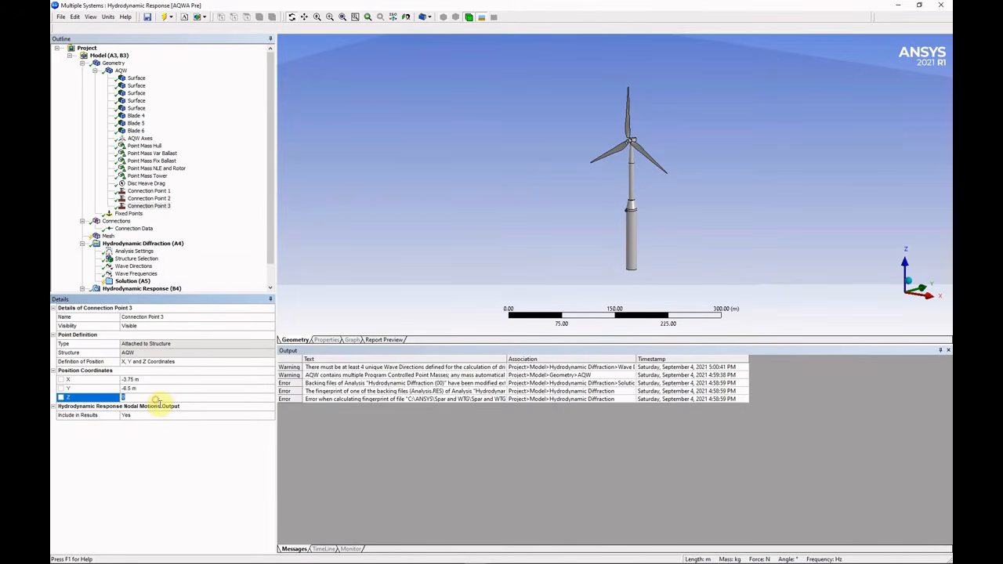
{"action": "type", "text": "-34"}
{"action": "key", "text": "Return"}
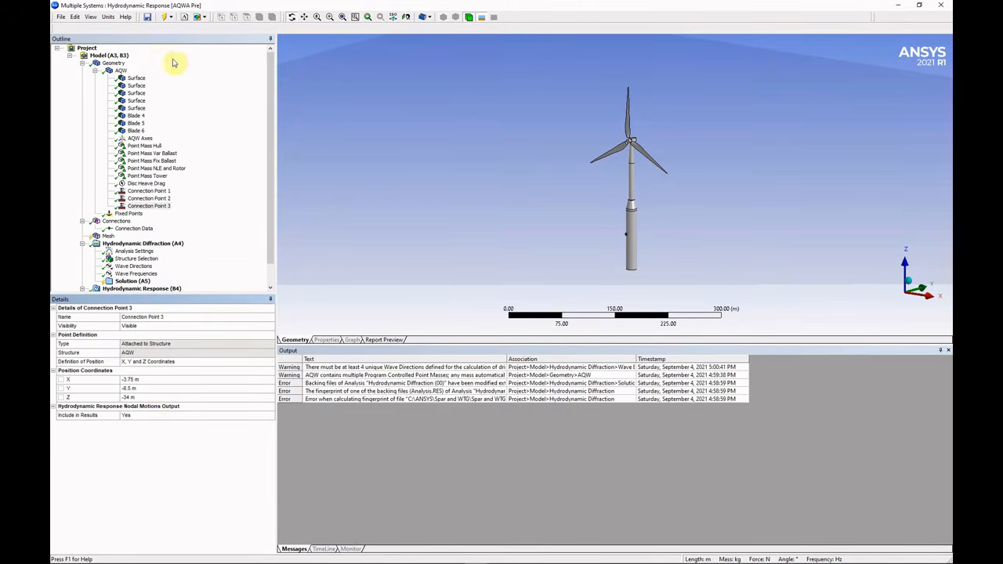
Add a new connection point to AQW named Connection Point Power Cable.
{"action": "left_click", "coordinate": [121, 71]}
{"action": "right_click", "coordinate": [122, 71]}
{"action": "mouse_move", "coordinate": [141, 76]}
{"action": "left_click", "coordinate": [202, 106]}
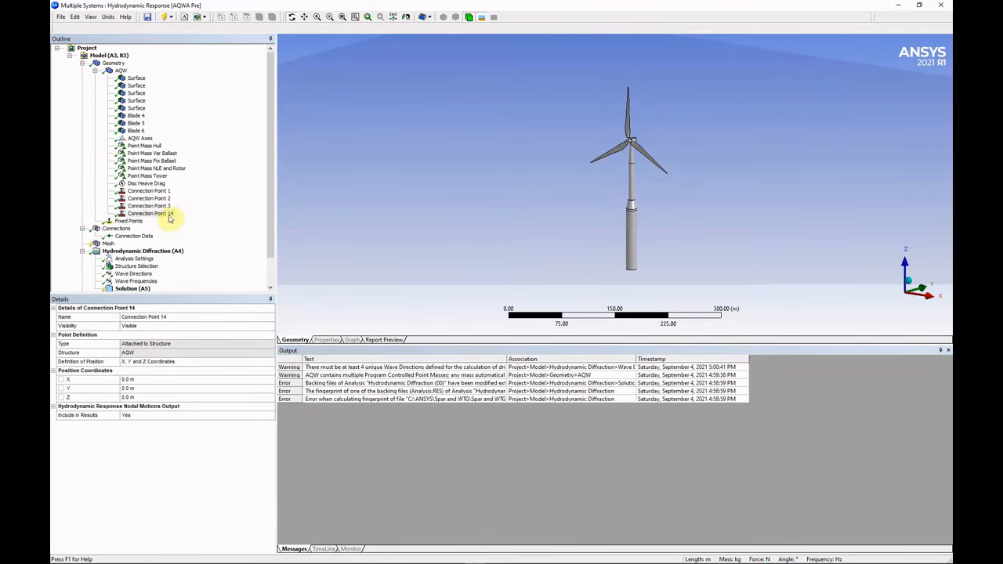
{"action": "left_click", "coordinate": [187, 322]}
{"action": "key", "text": "BackSpace"}
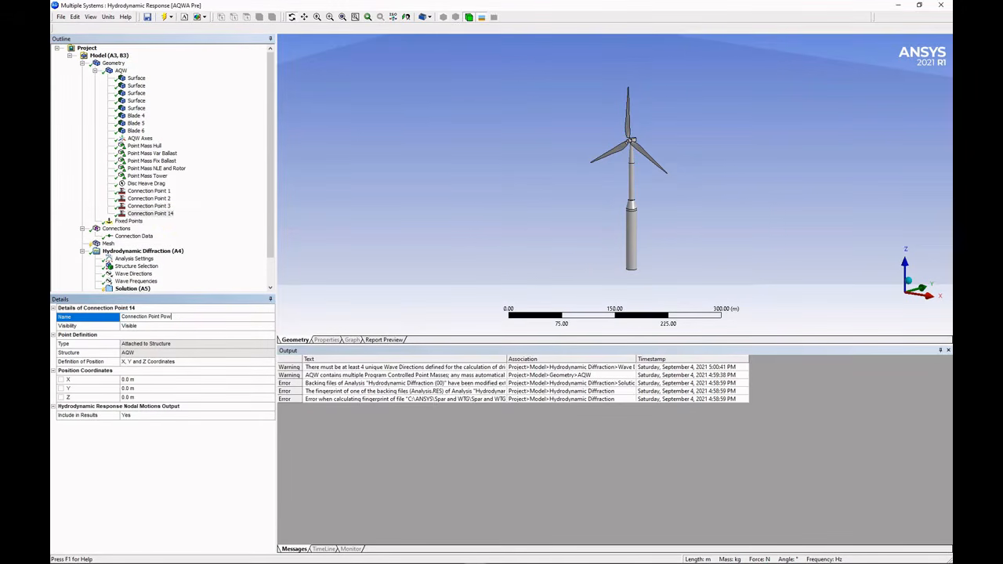
{"action": "key", "text": "Return"}
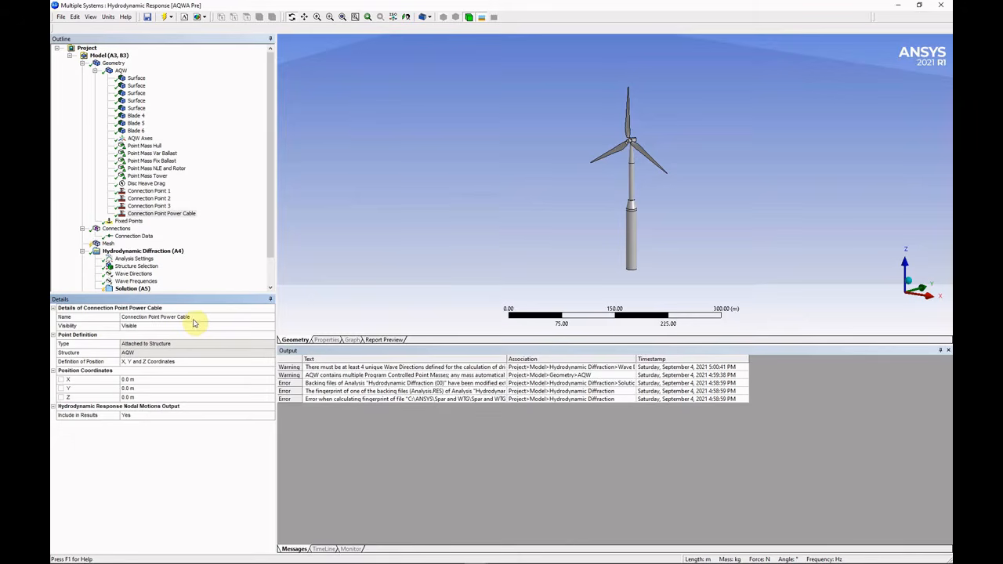
Place the power cable point at X 0, Y 7.5, Z -85 m.
{"action": "left_click", "coordinate": [163, 385]}
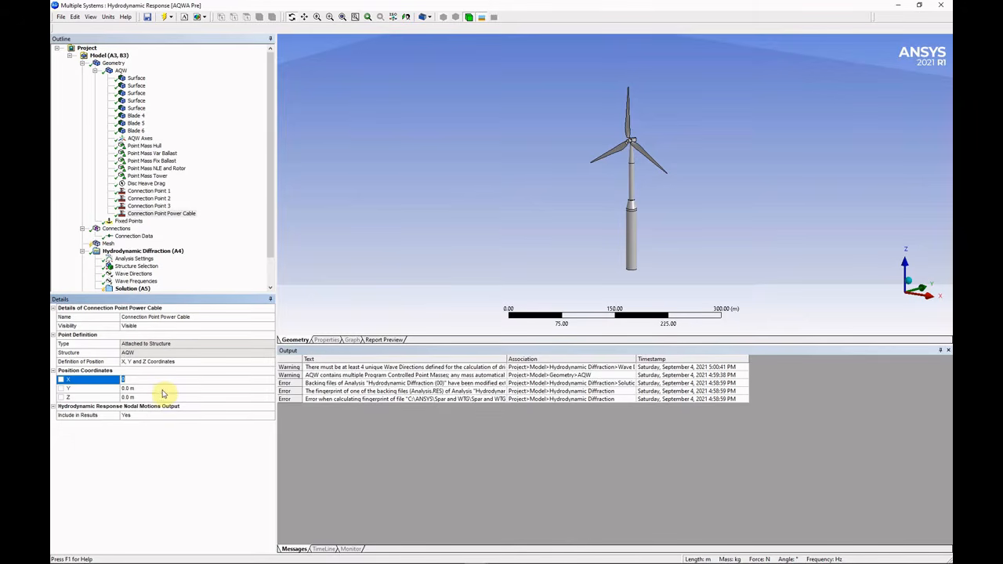
{"action": "left_click", "coordinate": [162, 389]}
{"action": "type", "text": "7.5"}
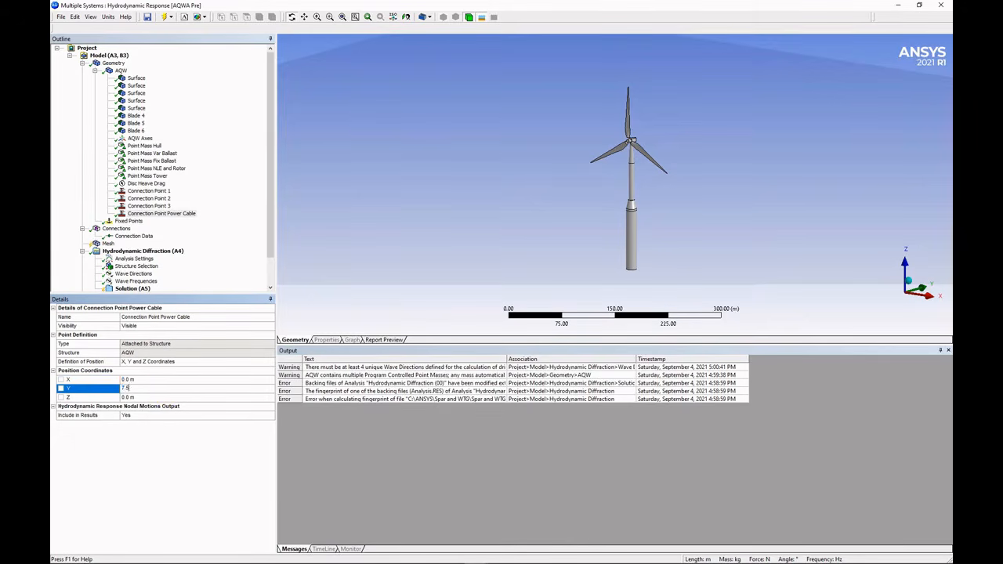
{"action": "left_click", "coordinate": [162, 397]}
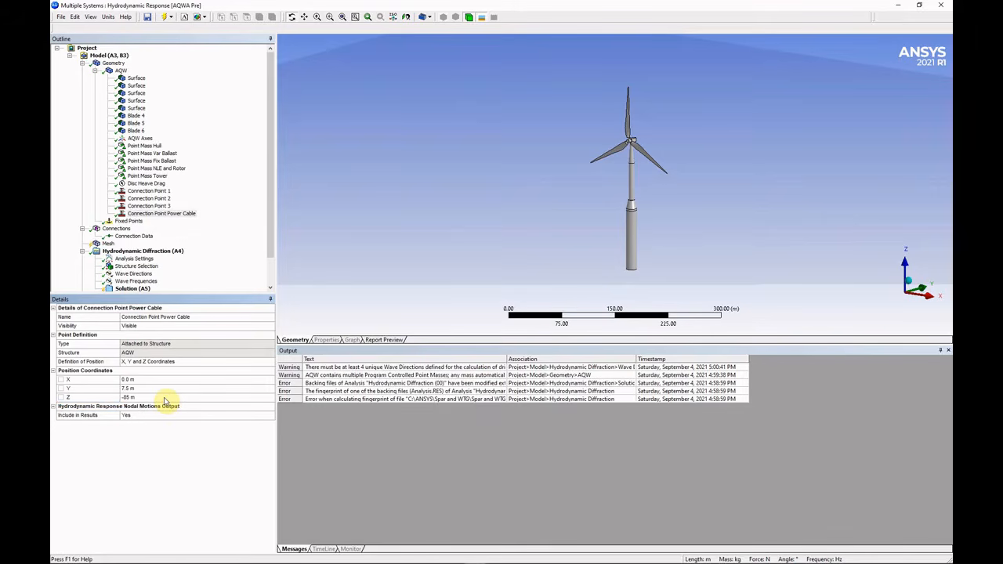
{"action": "middle_click_drag", "start_coordinate": [642, 267], "coordinate": [501, 259]}
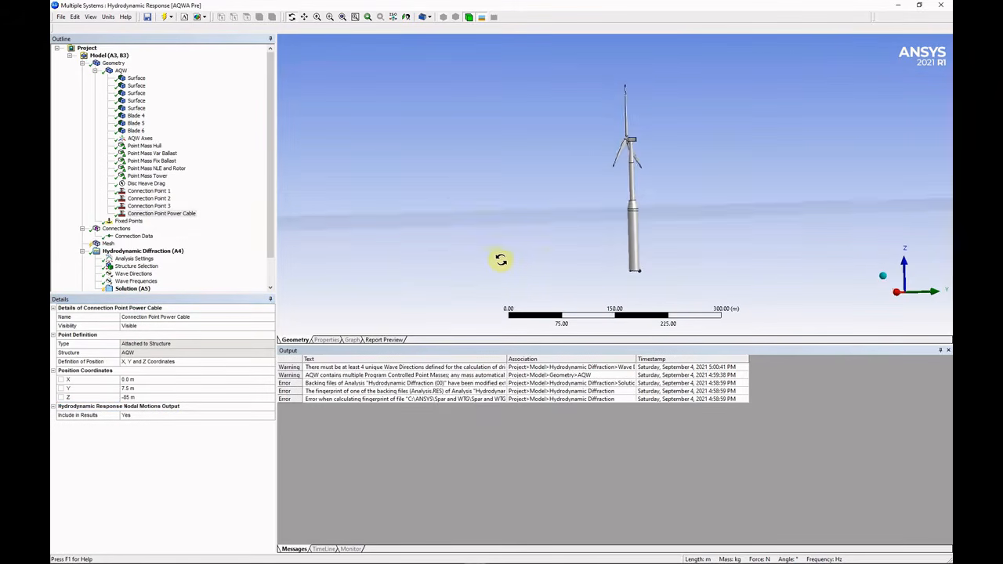
{"action": "scroll", "coordinate": [651, 287], "scroll_direction": "up", "scroll_amount": 8}
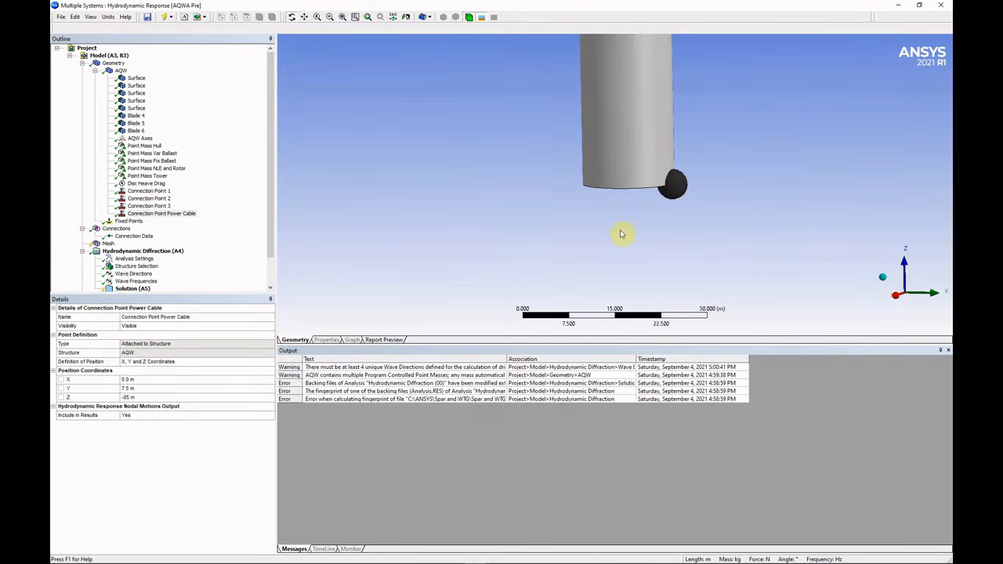
Add Fixed Point 1 on the seabed at X 973.5 m, Z -1000 m.
{"action": "left_click", "coordinate": [129, 221]}
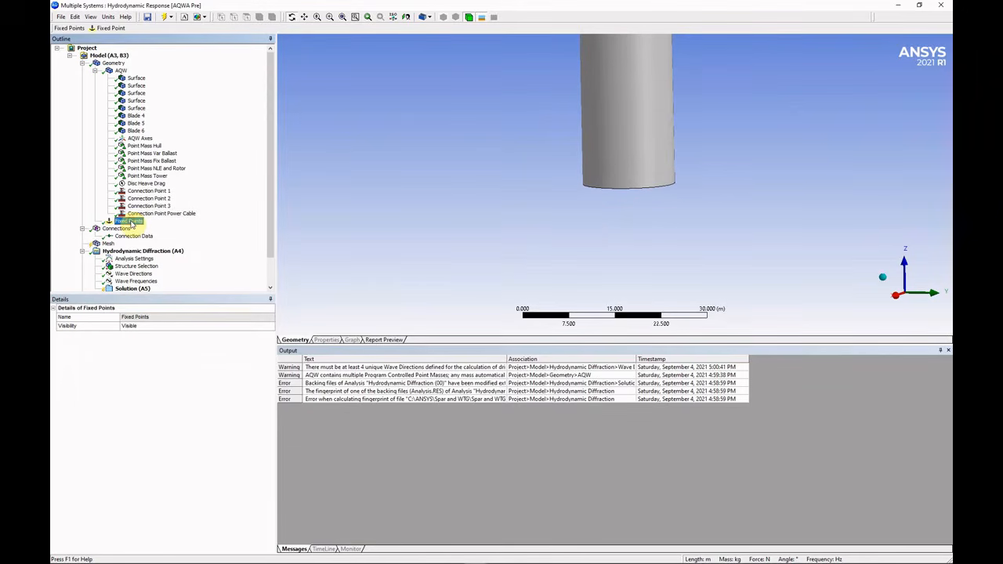
{"action": "right_click", "coordinate": [131, 224]}
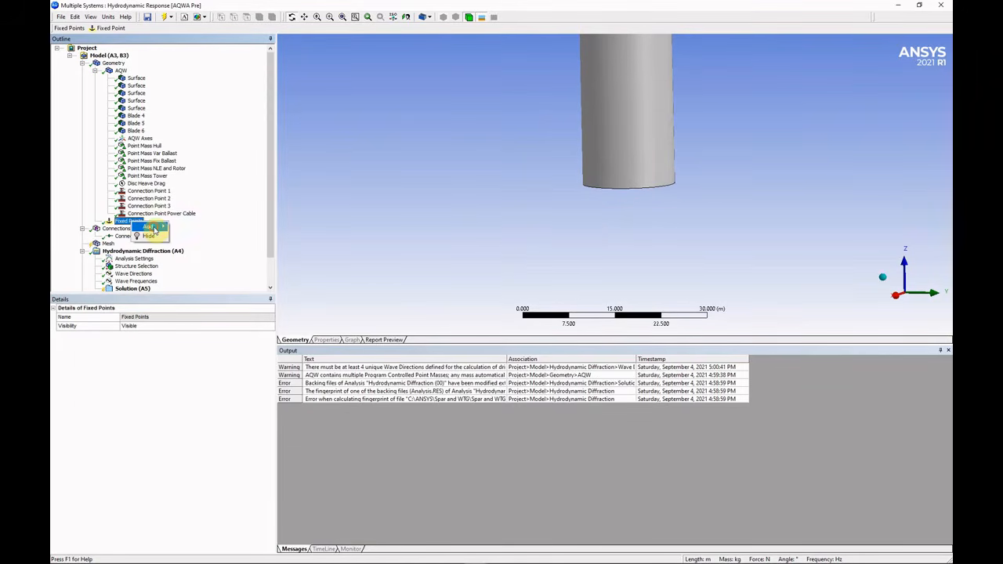
{"action": "mouse_move", "coordinate": [153, 227]}
{"action": "left_click", "coordinate": [191, 227]}
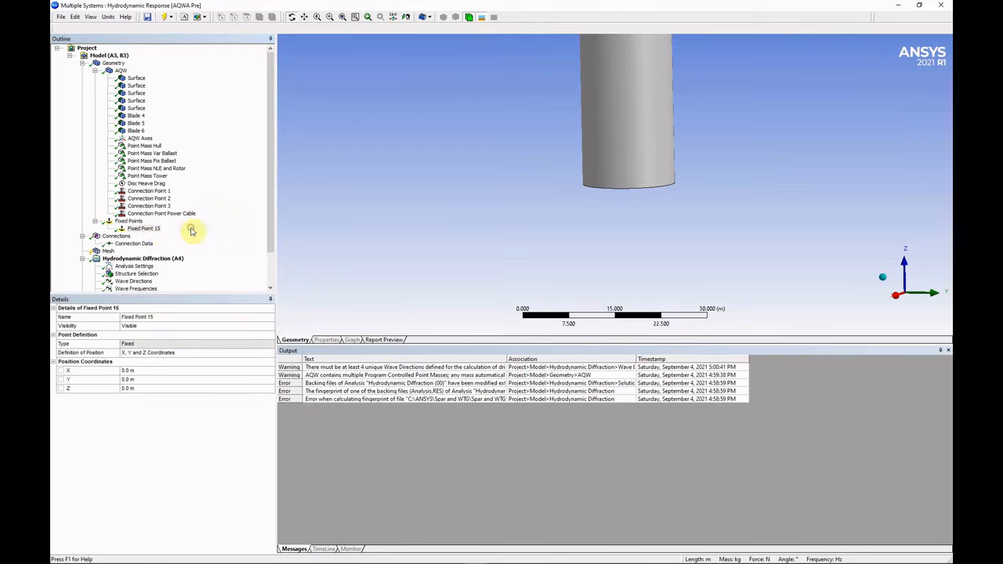
{"action": "left_click", "coordinate": [178, 317]}
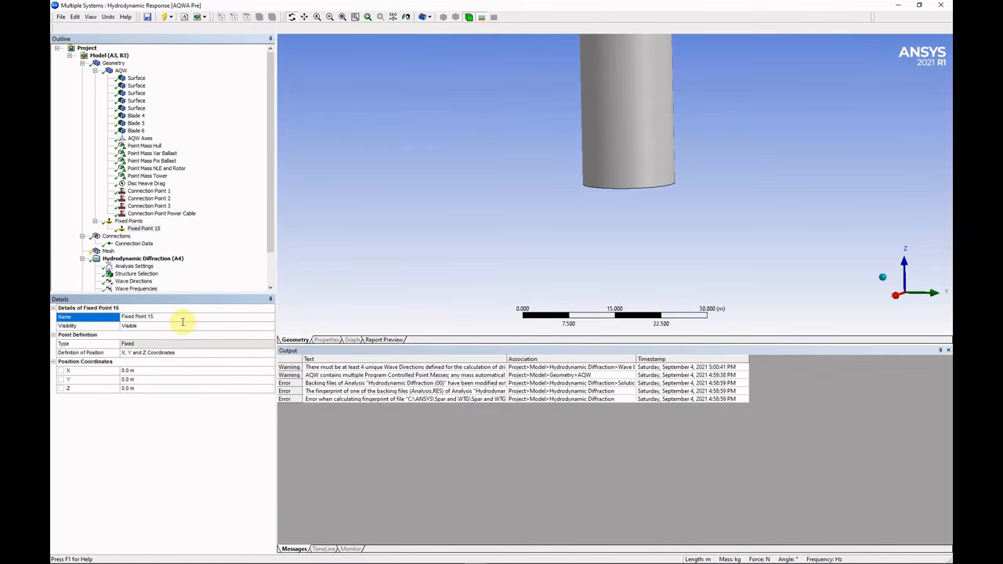
{"action": "left_click", "coordinate": [162, 373]}
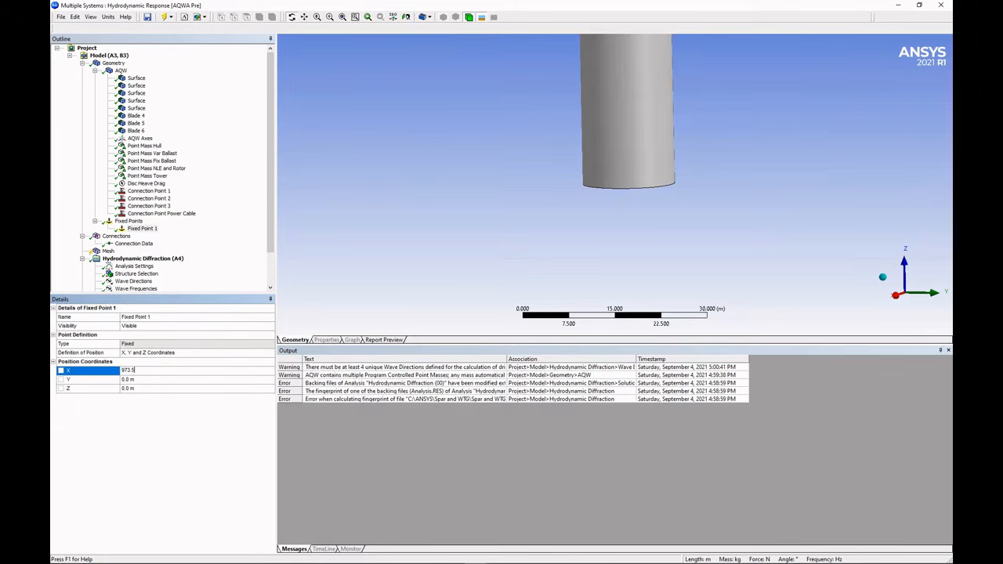
{"action": "type", "text": "973.5"}
{"action": "left_click", "coordinate": [173, 381]}
{"action": "left_click", "coordinate": [175, 389]}
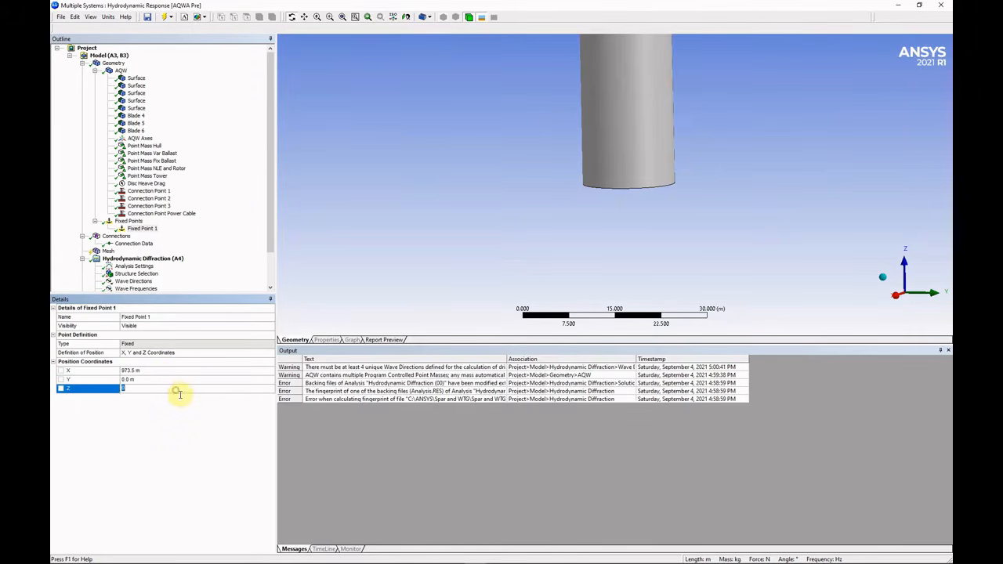
{"action": "type", "text": "-1000"}
{"action": "key", "text": "Return"}
Add Fixed Point 2 at X -483 m, Y 836.58 m, Z -1000 m.
{"action": "left_click", "coordinate": [129, 222]}
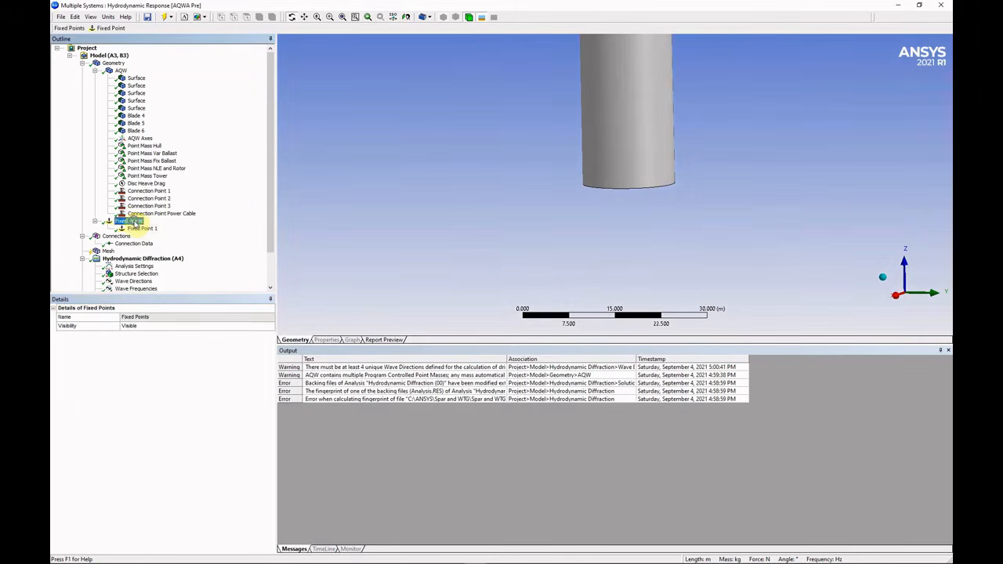
{"action": "right_click", "coordinate": [130, 222]}
{"action": "left_click", "coordinate": [181, 230]}
{"action": "left_click", "coordinate": [180, 318]}
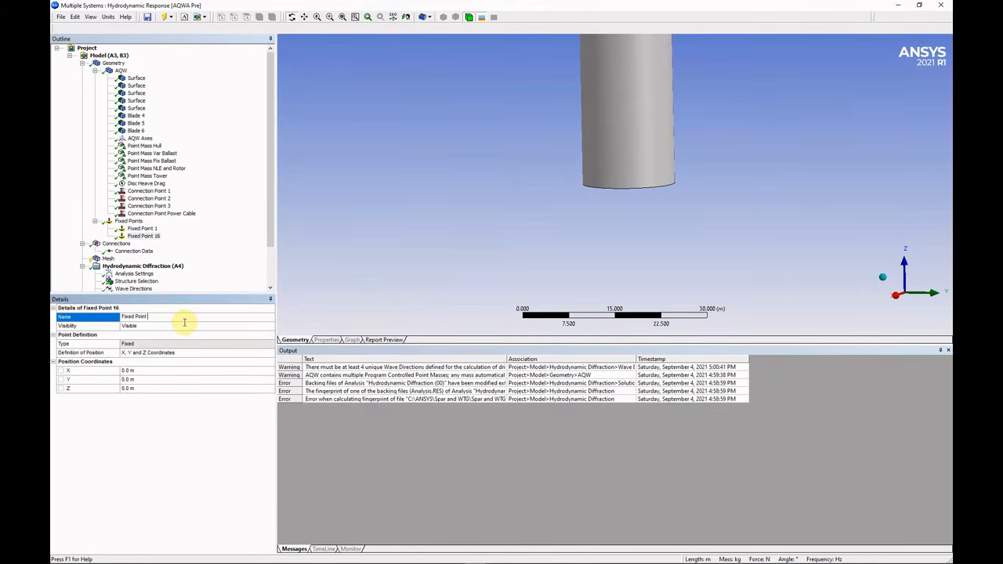
{"action": "type", "text": "2"}
{"action": "key", "text": "Return"}
{"action": "left_click", "coordinate": [166, 371]}
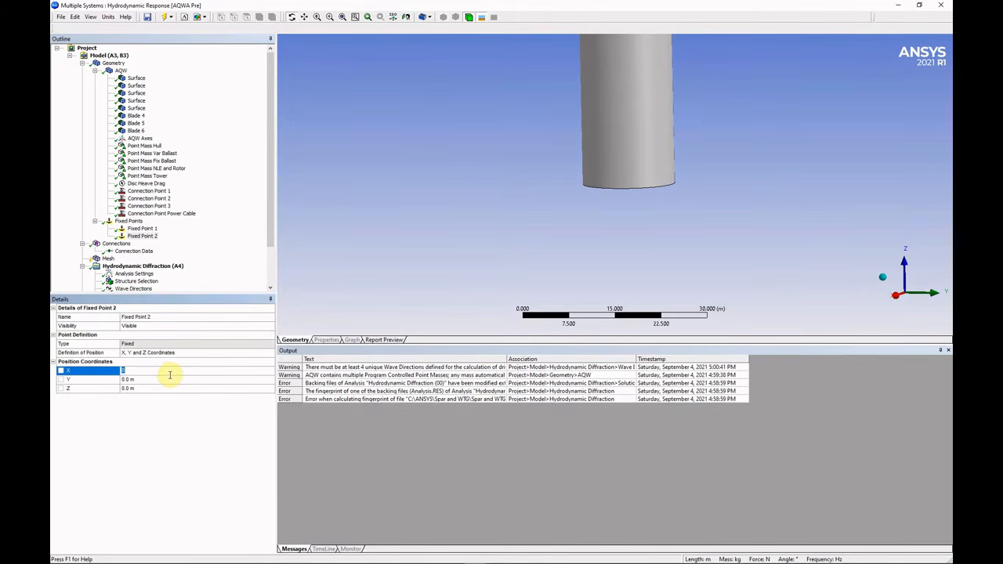
{"action": "type", "text": "-483"}
{"action": "left_click", "coordinate": [170, 379]}
{"action": "type", "text": "836.58"}
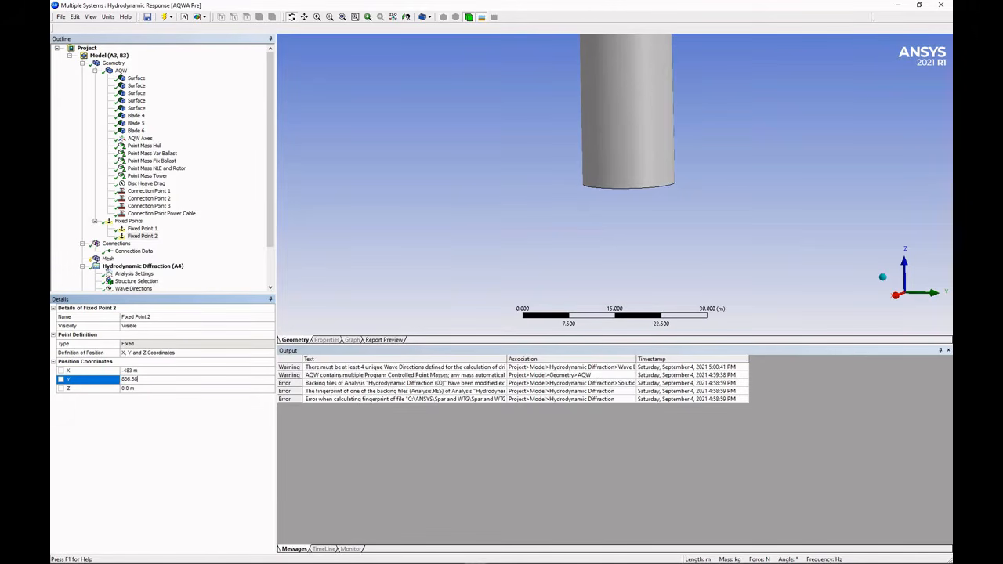
{"action": "left_click", "coordinate": [164, 389]}
{"action": "type", "text": "-1000"}
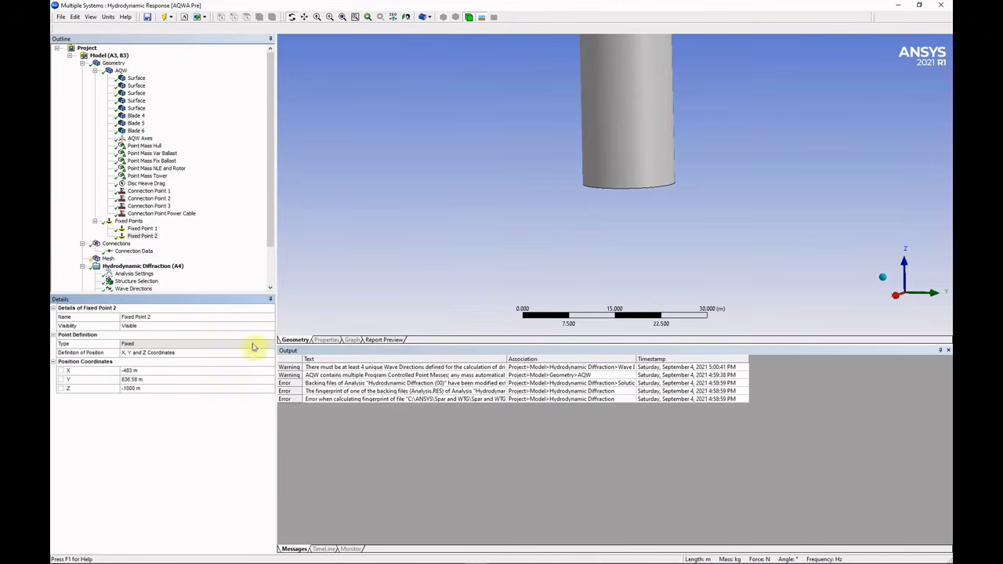
{"action": "left_click", "coordinate": [129, 221]}
Add Fixed Point 3 at X -483 m, Y -836.58 m, Z -1000 m.
{"action": "right_click", "coordinate": [129, 221]}
{"action": "left_click", "coordinate": [188, 227]}
{"action": "left_click", "coordinate": [164, 320]}
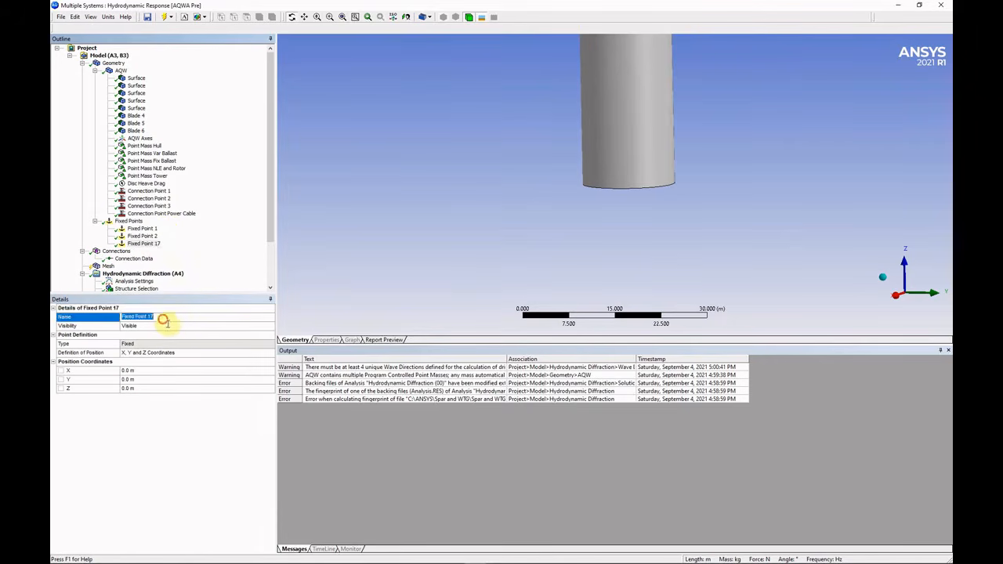
{"action": "left_click", "coordinate": [169, 318]}
{"action": "key", "text": "BackSpace"}
{"action": "key", "text": "BackSpace"}
{"action": "type", "text": "3"}
{"action": "key", "text": "Return"}
{"action": "left_click", "coordinate": [151, 371]}
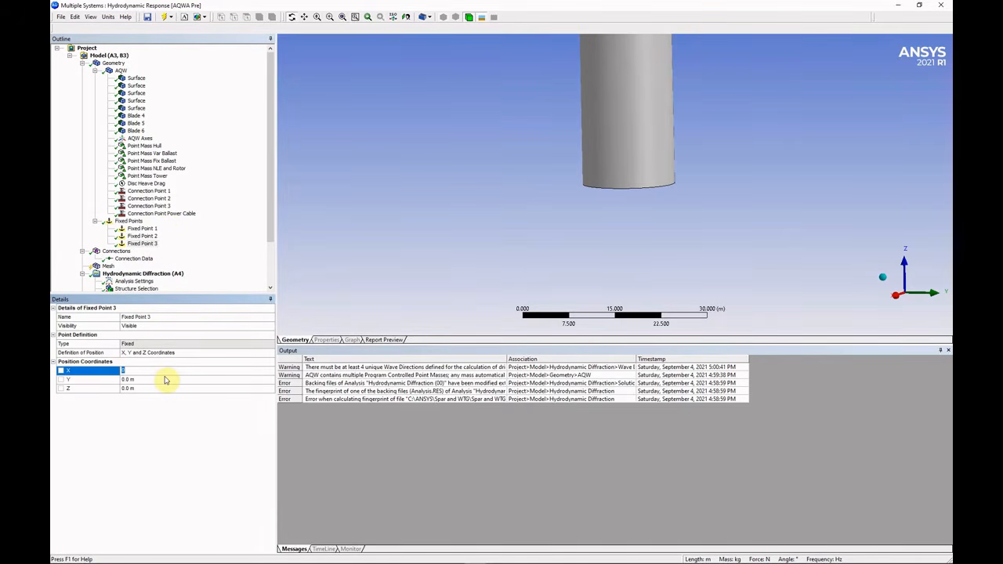
{"action": "type", "text": "-483"}
{"action": "left_click", "coordinate": [167, 379]}
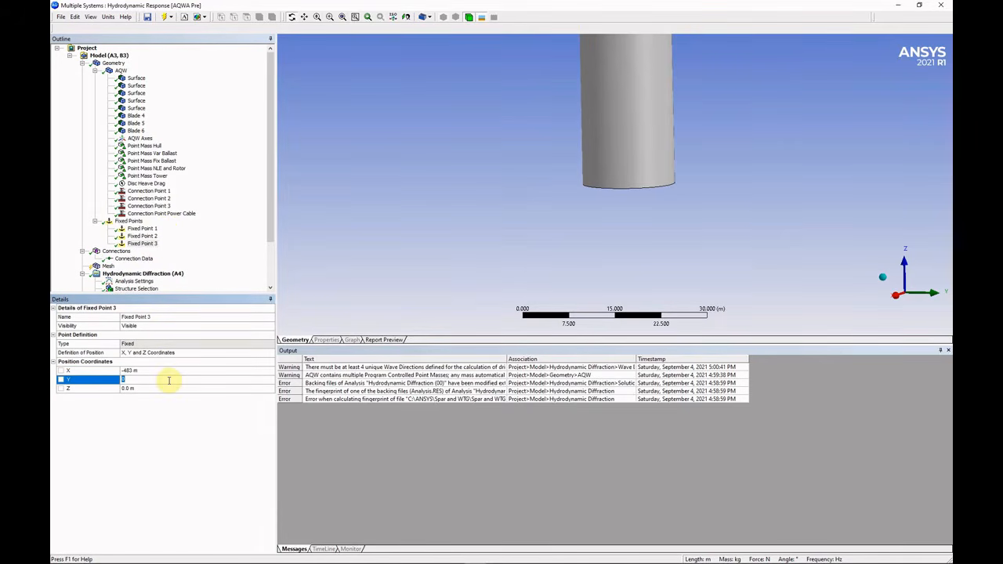
{"action": "type", "text": "-836.58"}
{"action": "key", "text": "Return"}
{"action": "left_click", "coordinate": [167, 389]}
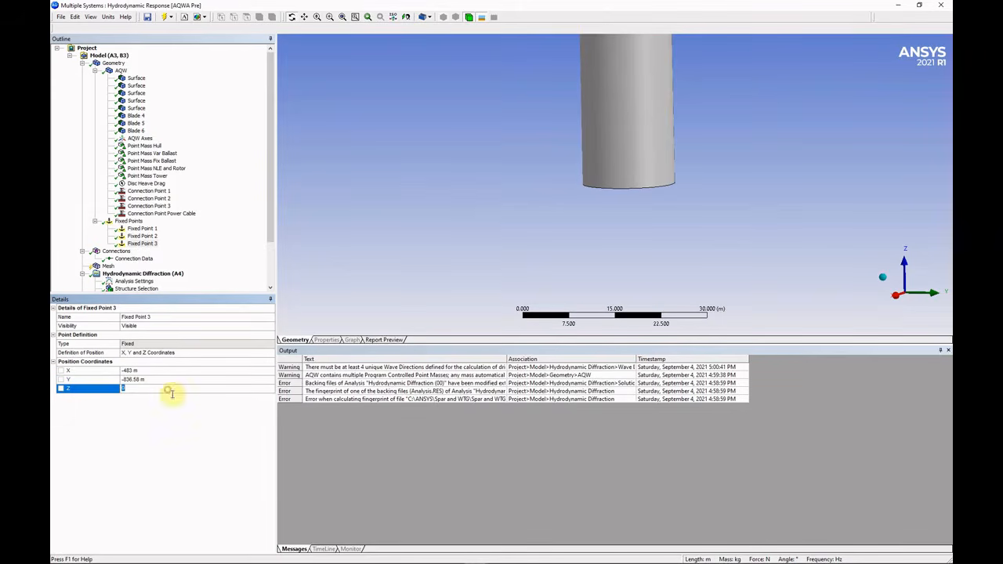
{"action": "type", "text": "-1000"}
{"action": "key", "text": "Return"}
Add Fixed Point Power Cable at X -850 m, Y 0, Z -1000 m.
{"action": "left_click", "coordinate": [129, 220]}
{"action": "right_click", "coordinate": [132, 223]}
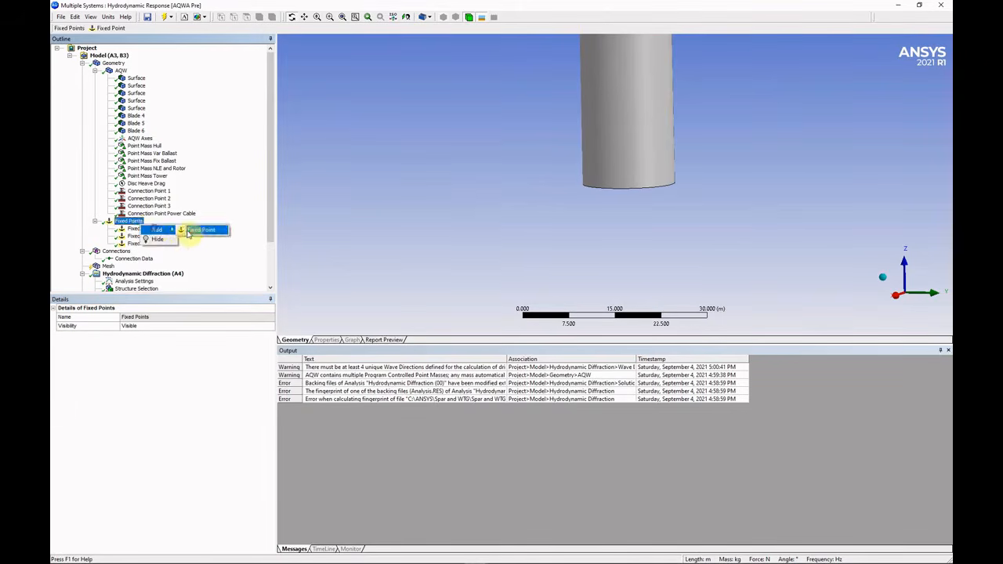
{"action": "left_click", "coordinate": [200, 233]}
{"action": "left_click", "coordinate": [164, 317]}
{"action": "key", "text": "BackSpace"}
{"action": "key", "text": "BackSpace"}
{"action": "type", "text": "Point Power Cable"}
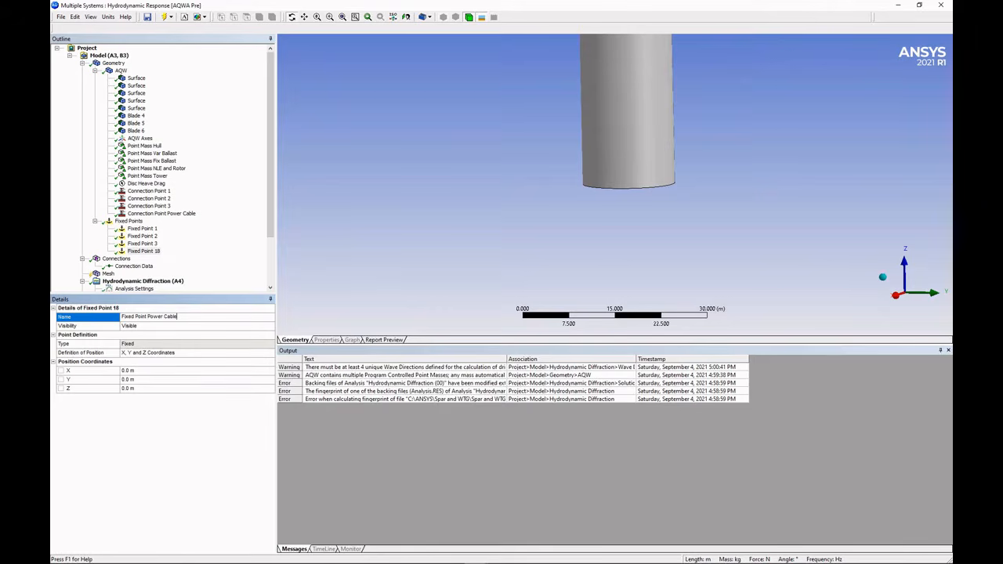
{"action": "left_click", "coordinate": [154, 369]}
{"action": "type", "text": "-850"}
{"action": "key", "text": "Return"}
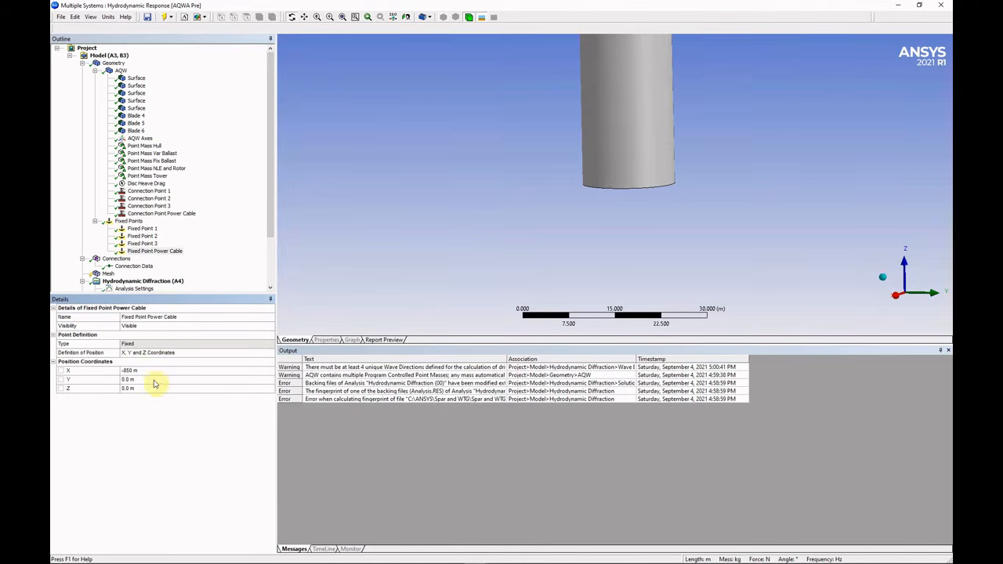
{"action": "left_click", "coordinate": [153, 388]}
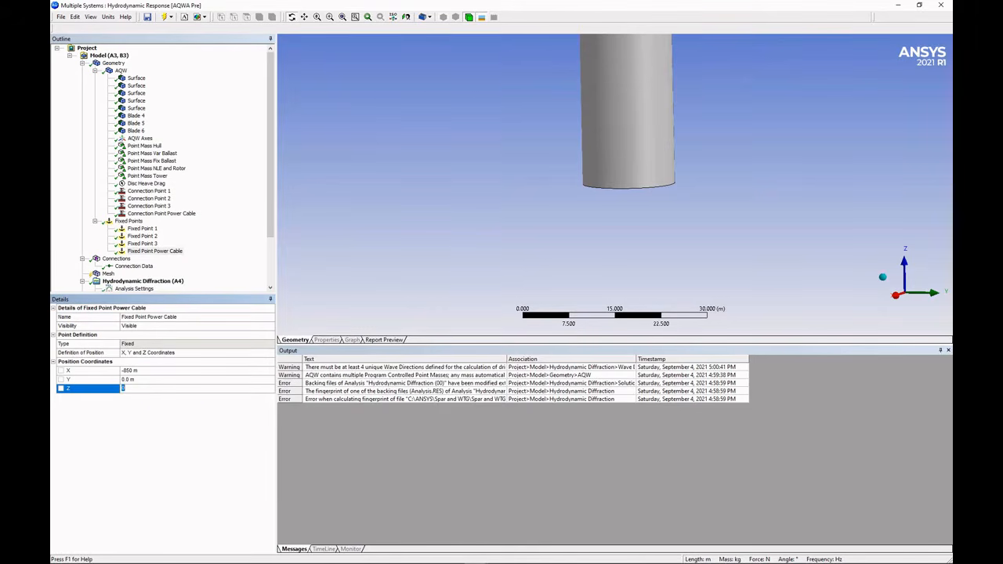
{"action": "left_click", "coordinate": [130, 222]}
Zoom to fit and orbit the sea box to inspect the seabed fixed points.
{"action": "left_click", "coordinate": [368, 18]}
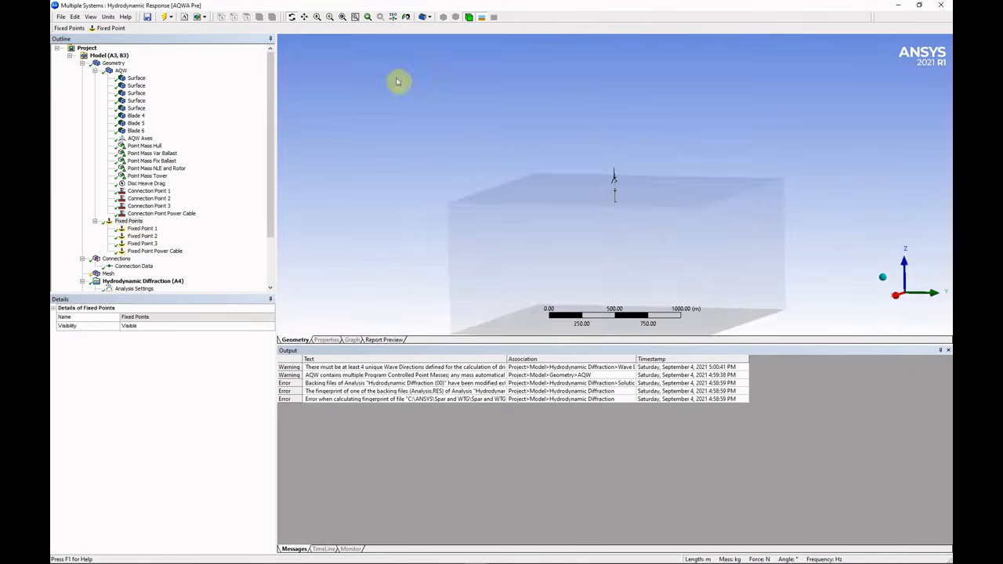
{"action": "left_click_drag", "start_coordinate": [604, 211], "coordinate": [627, 235]}
{"action": "left_click", "coordinate": [114, 64]}
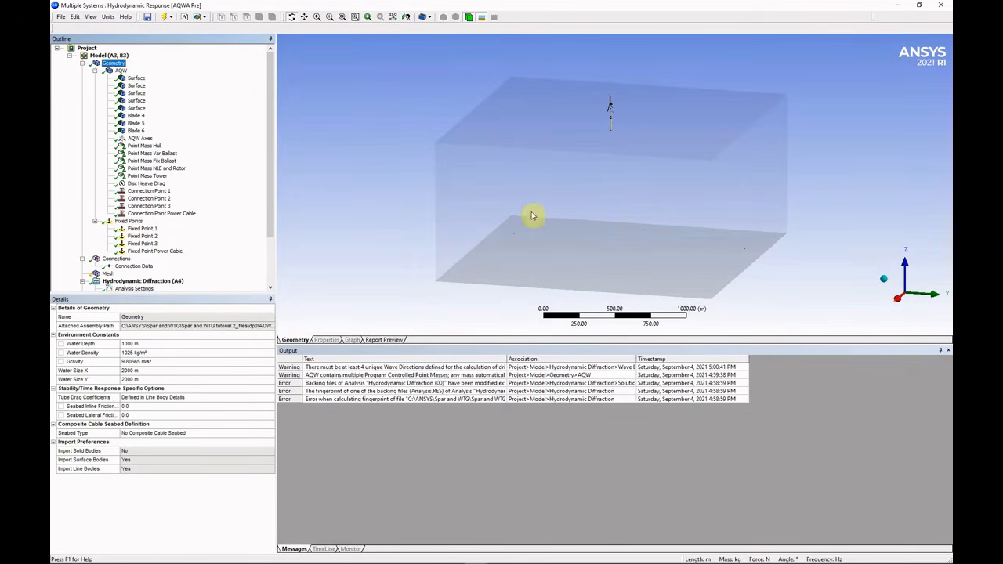
{"action": "mouse_move", "coordinate": [533, 215]}
{"action": "left_mouse_down"}
{"action": "mouse_move", "coordinate": [551, 231]}
{"action": "mouse_move", "coordinate": [550, 220]}
{"action": "left_mouse_up"}
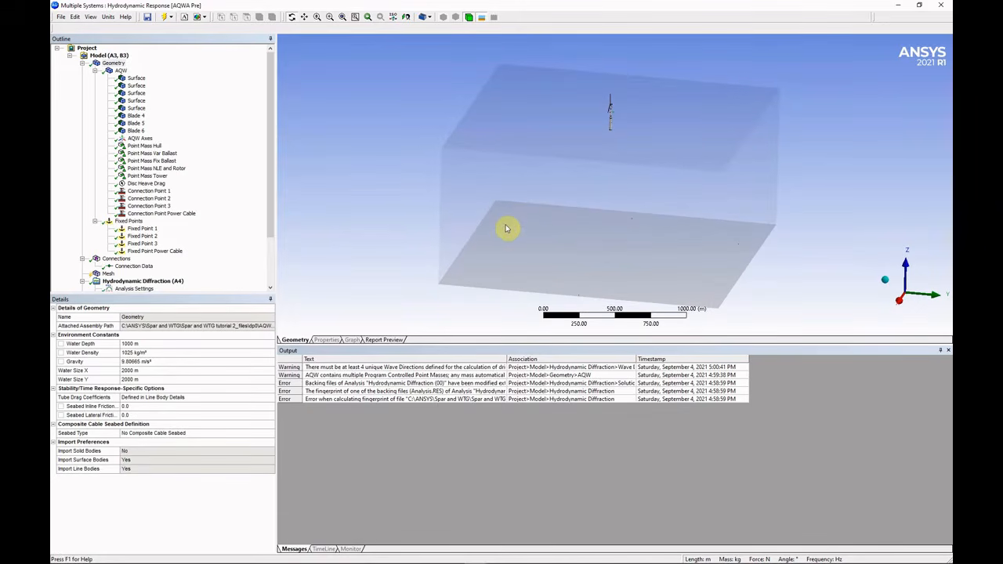
{"action": "right_click_drag", "start_coordinate": [491, 212], "coordinate": [517, 230]}
{"action": "left_click", "coordinate": [342, 17]}
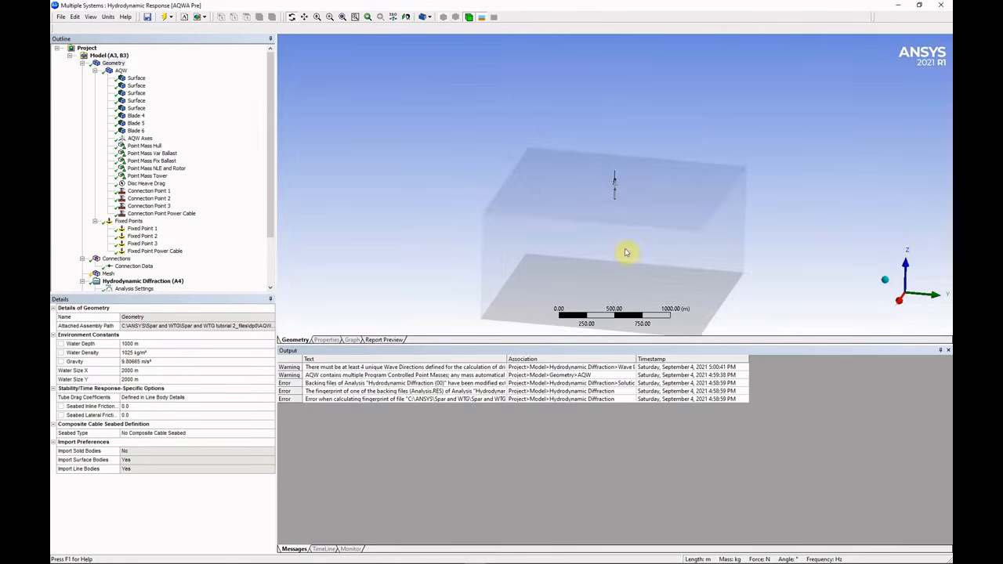
{"action": "left_click_drag", "start_coordinate": [619, 220], "coordinate": [668, 262]}
{"action": "left_click", "coordinate": [133, 266]}
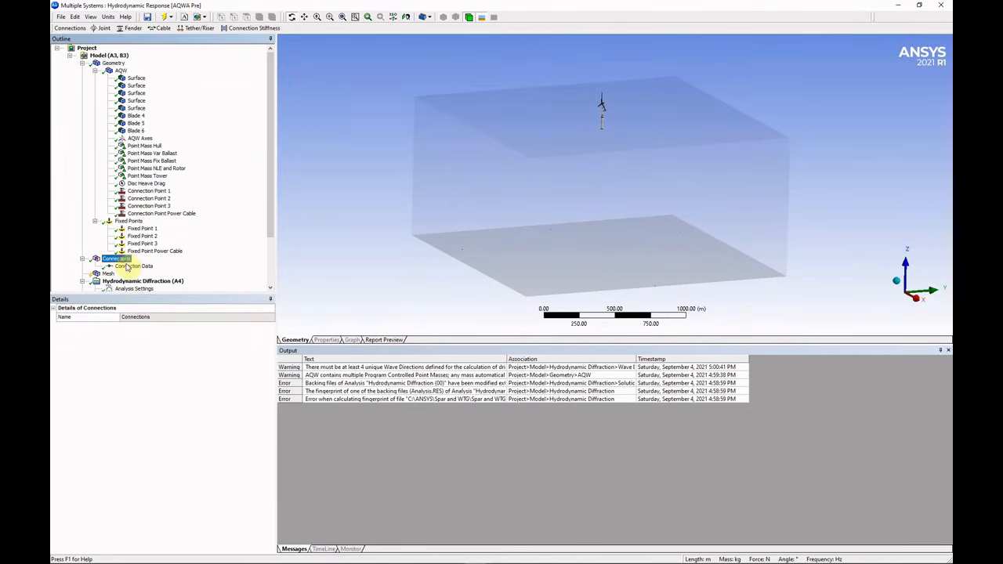
Insert a new catenary section under Connection Data and rename it Catenary Section Chain.
{"action": "right_click", "coordinate": [134, 267]}
{"action": "mouse_move", "coordinate": [188, 271]}
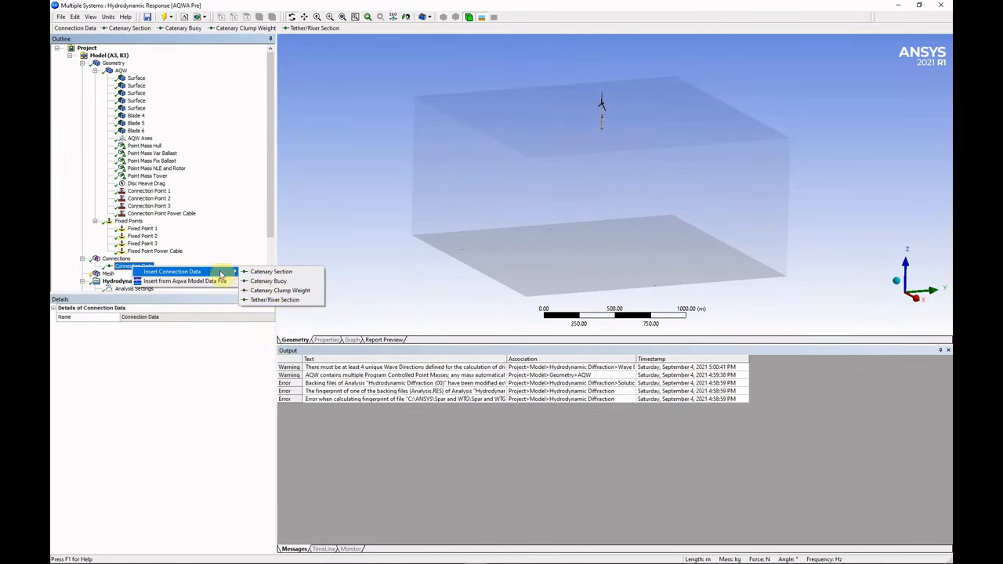
{"action": "left_click", "coordinate": [281, 272]}
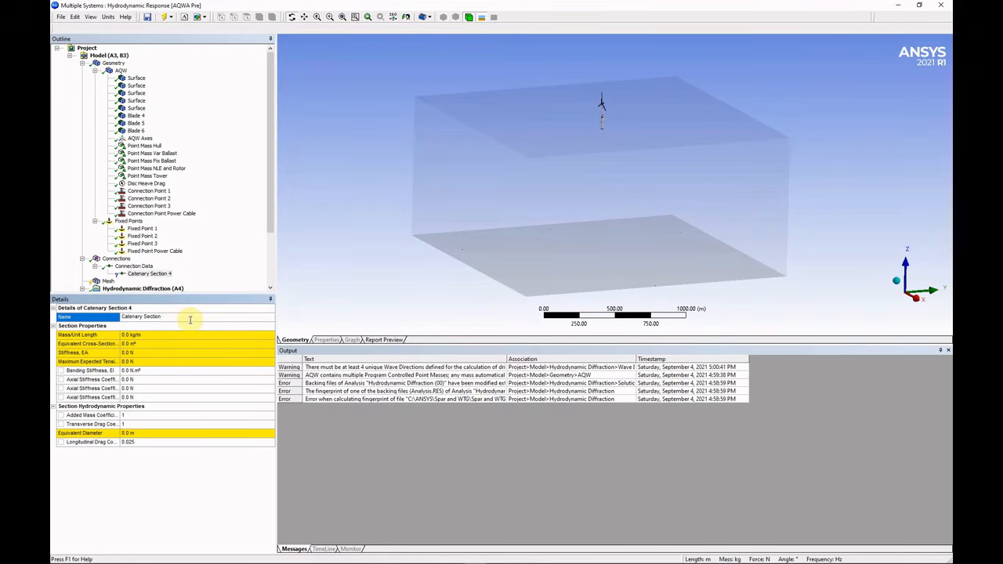
{"action": "left_click", "coordinate": [189, 318]}
{"action": "type", "text": "Chain"}
{"action": "left_click", "coordinate": [157, 335]}
{"action": "key", "text": "alt+Tab"}
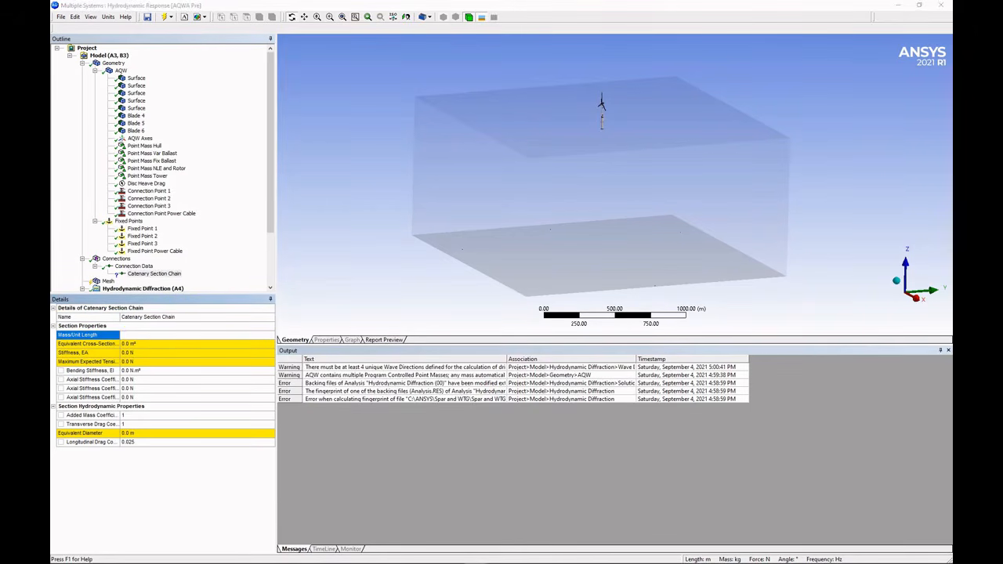
{"action": "left_click", "coordinate": [158, 337]}
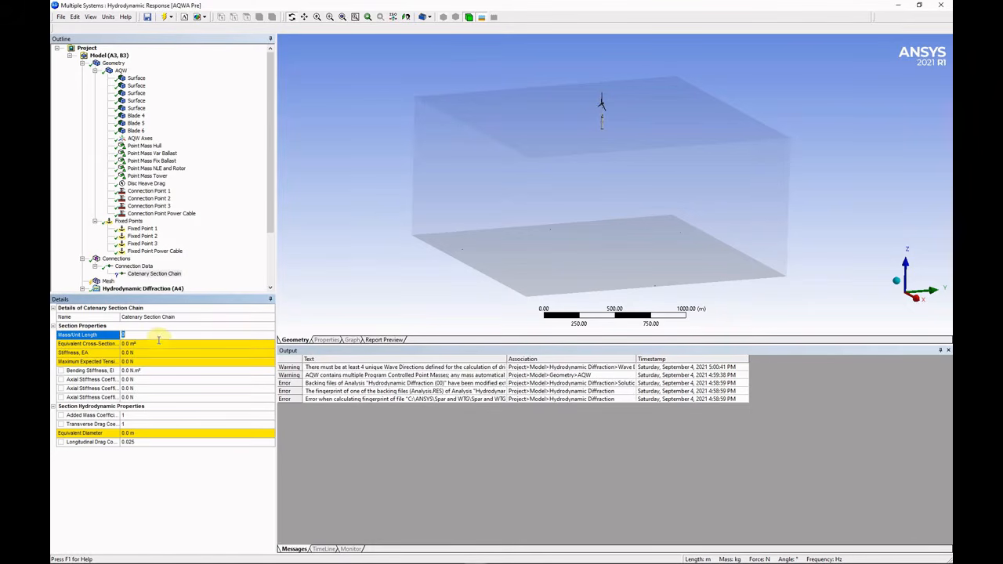
{"action": "type", "text": "315"}
{"action": "key", "text": "Return"}
{"action": "left_click", "coordinate": [158, 346]}
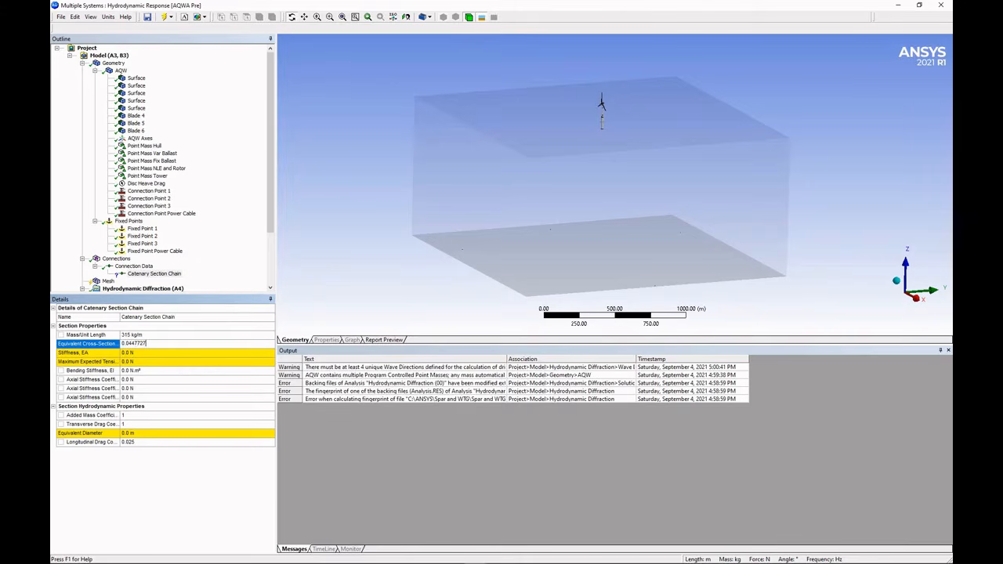
{"action": "left_click", "coordinate": [161, 354]}
{"action": "type", "text": "1.03e"}
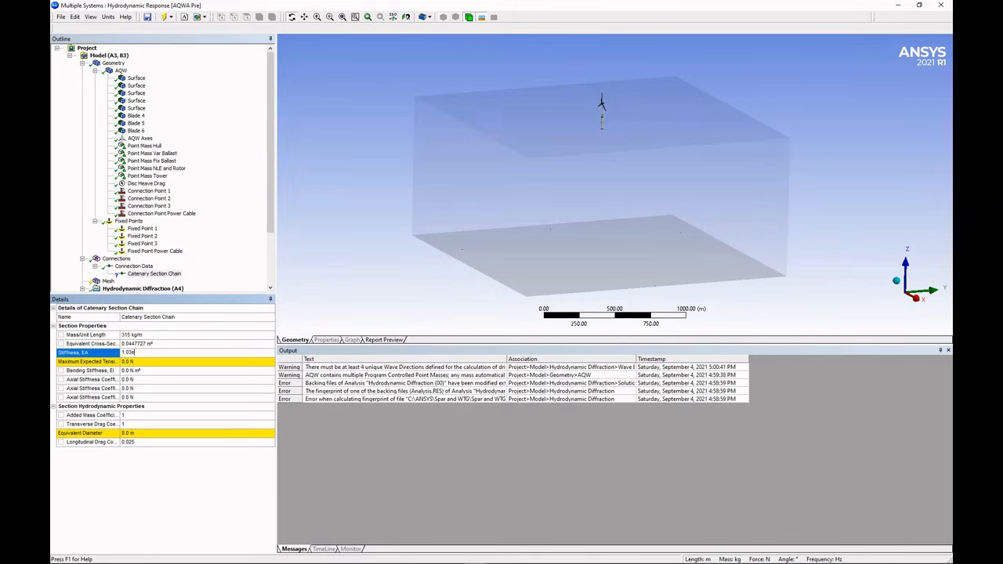
{"action": "type", "text": "9"}
{"action": "key", "text": "Return"}
Set the chain's maximum tension to 13600000 N and equivalent diameter to 0.23876 m.
{"action": "left_click", "coordinate": [165, 364]}
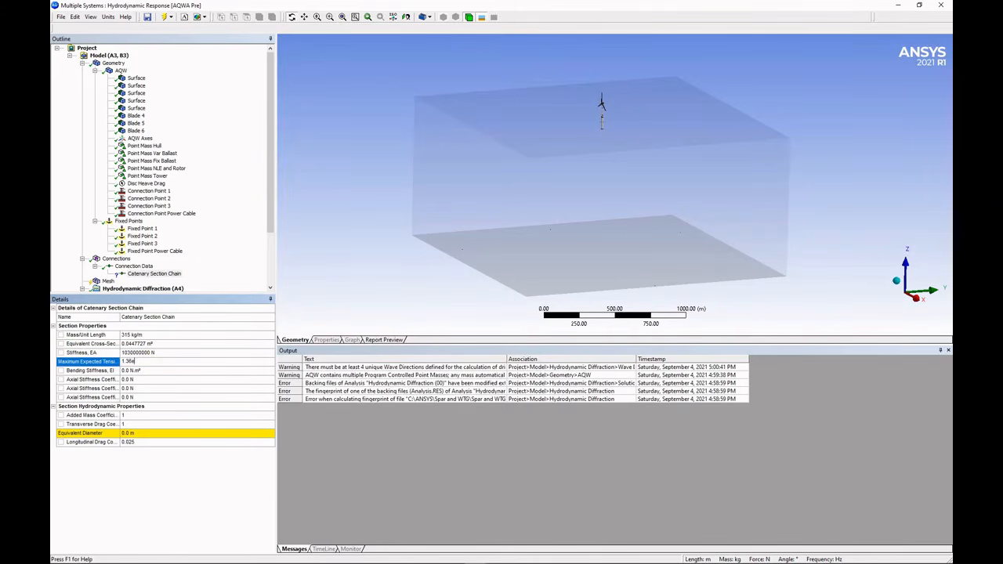
{"action": "type", "text": "1.36e7"}
{"action": "key", "text": "Return"}
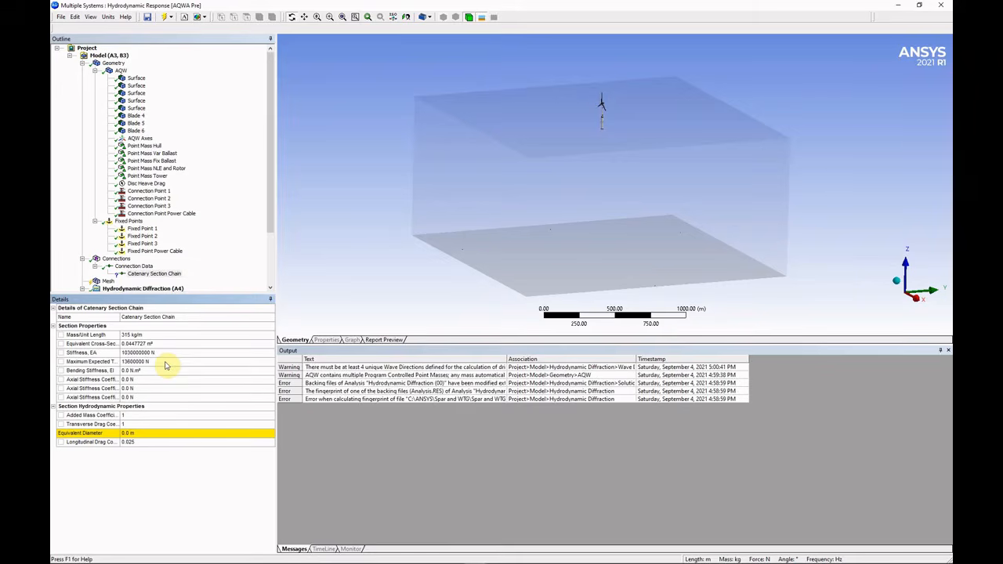
{"action": "left_click", "coordinate": [159, 433]}
{"action": "type", "text": "238"}
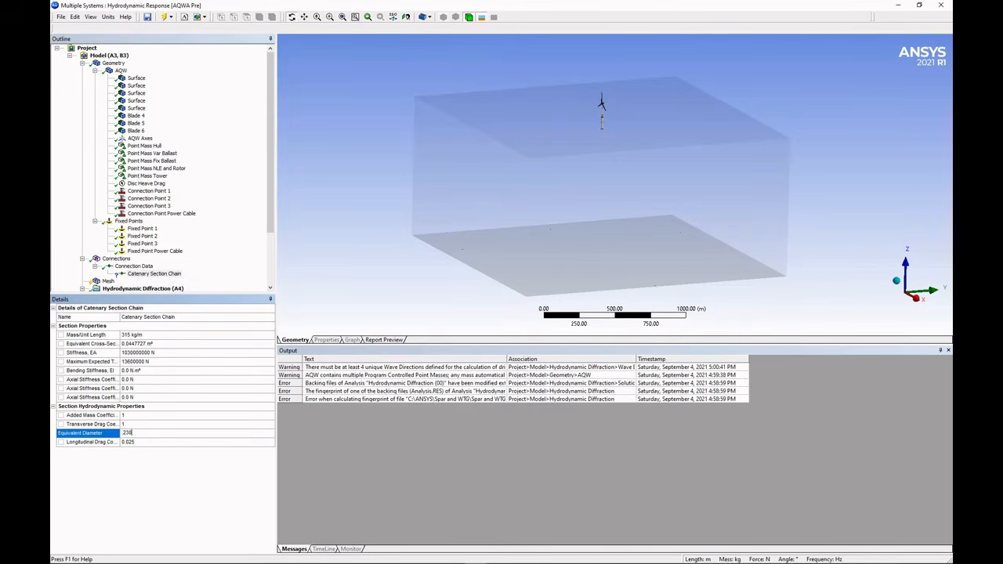
{"action": "type", "text": "76"}
{"action": "key", "text": "Return"}
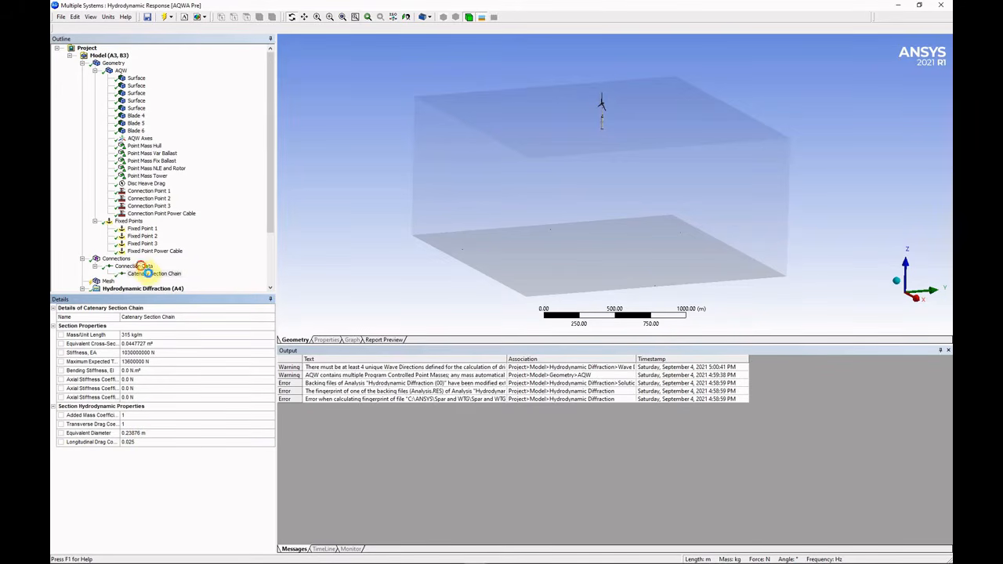
Insert another catenary section and rename it Catenary Section Poly.
{"action": "right_click", "coordinate": [133, 266]}
{"action": "mouse_move", "coordinate": [169, 270]}
{"action": "left_click", "coordinate": [298, 269]}
{"action": "left_click", "coordinate": [166, 316]}
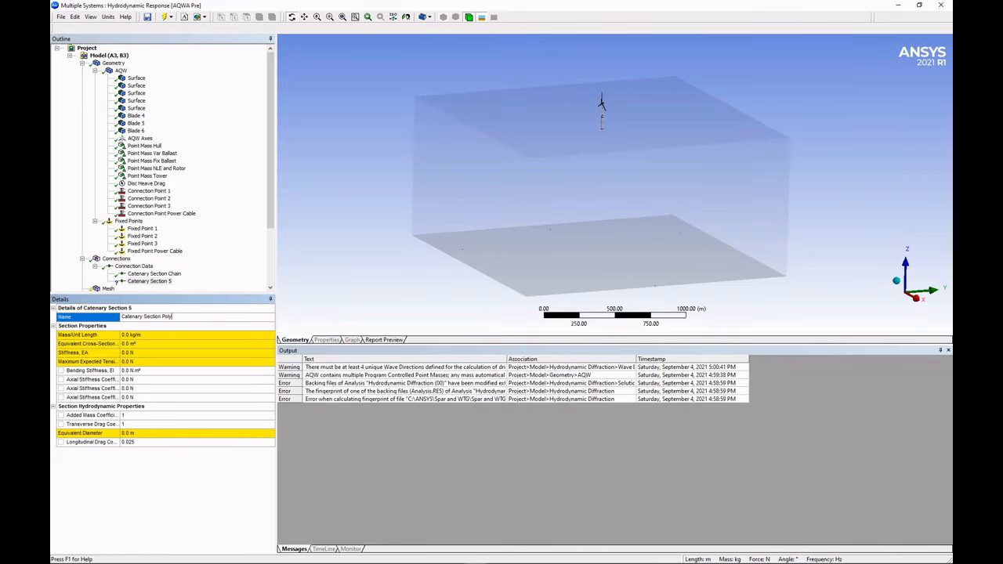
{"action": "type", "text": "Poly"}
{"action": "key", "text": "Return"}
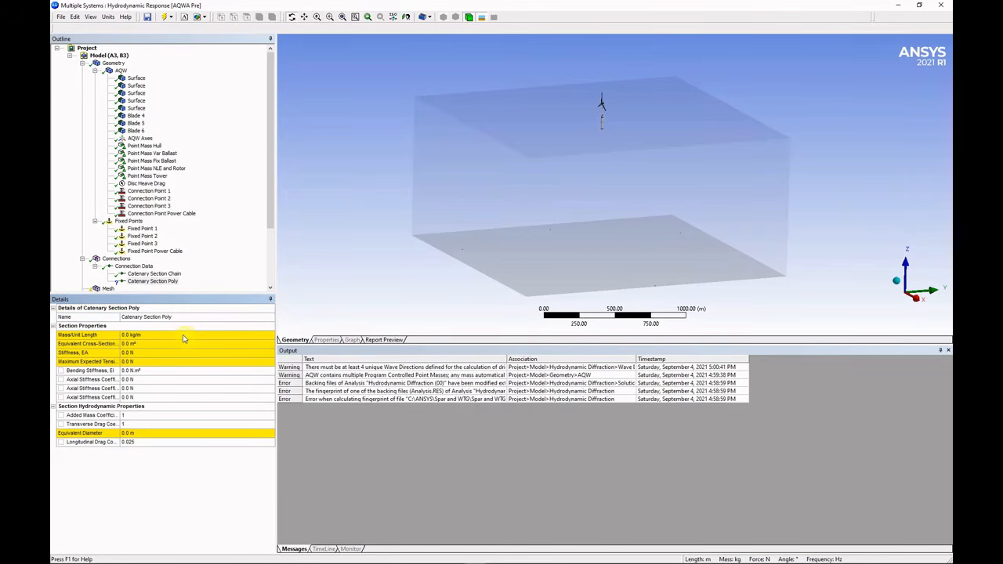
Set the poly section's mass to 44 kg/m, cross-section 0.0201112 m² and EA 158000000 N.
{"action": "left_click", "coordinate": [182, 335]}
{"action": "type", "text": "44"}
{"action": "left_click", "coordinate": [190, 342]}
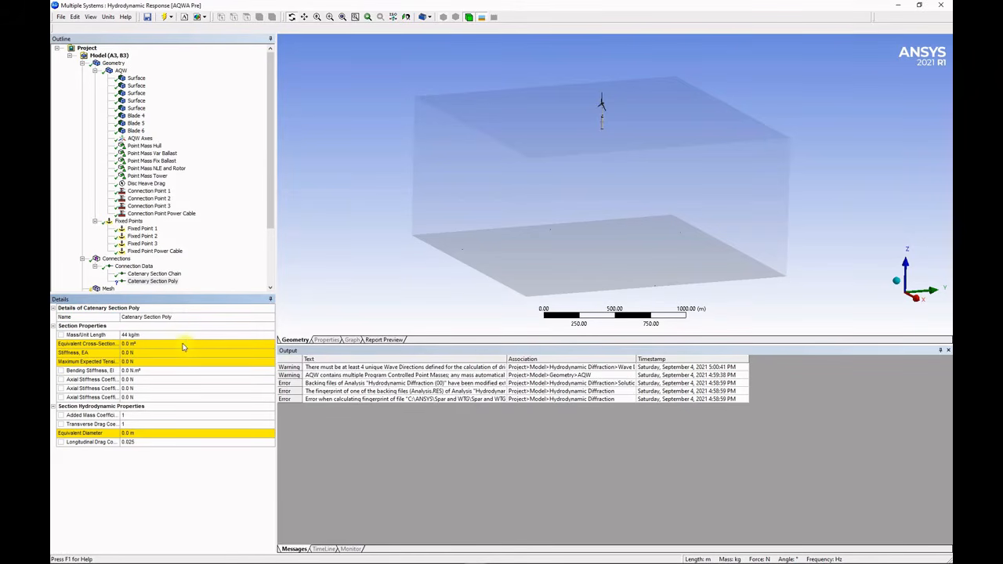
{"action": "type", "text": ".0201112"}
{"action": "key", "text": "Return"}
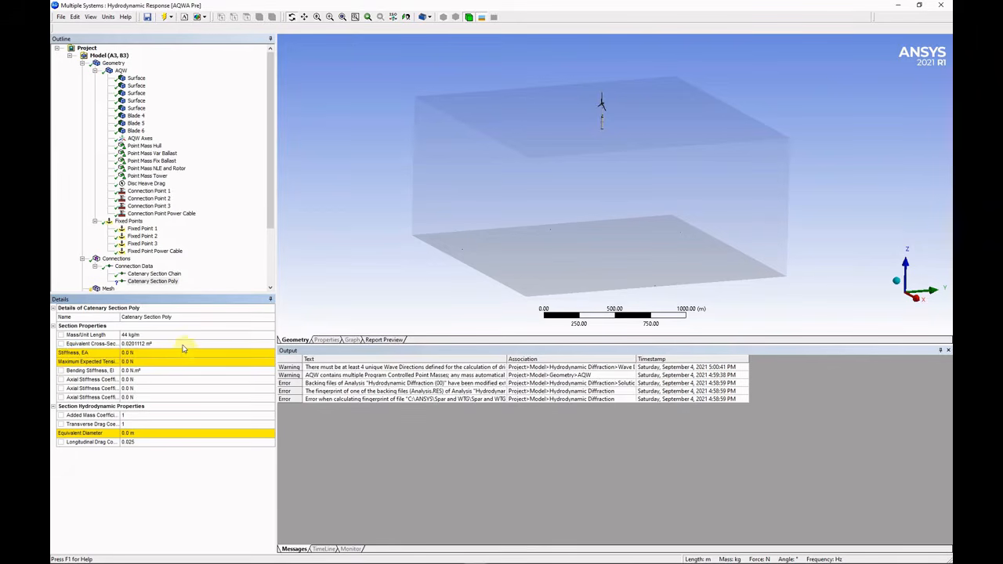
{"action": "left_click", "coordinate": [183, 354]}
{"action": "type", "text": "1.58"}
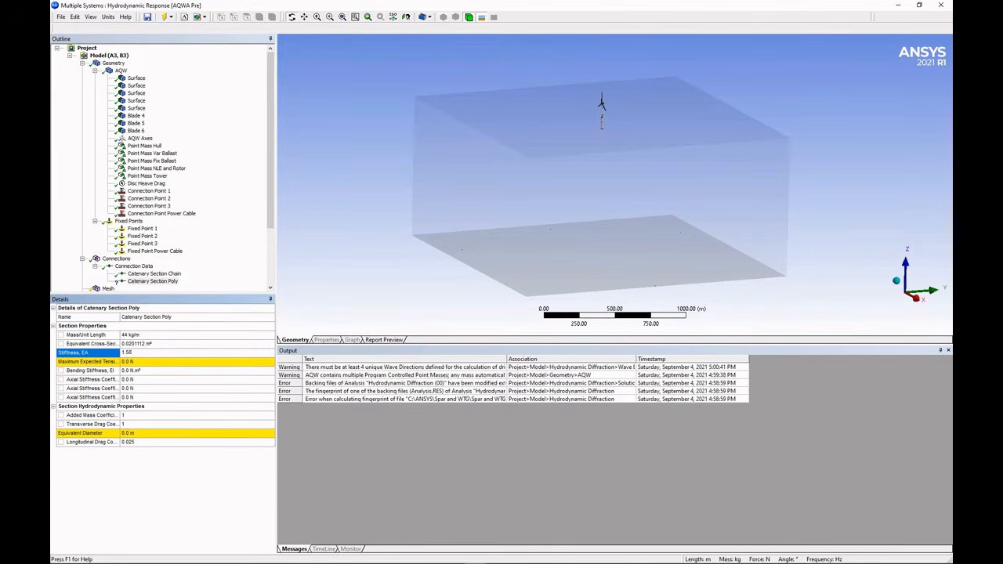
{"action": "type", "text": "e8"}
{"action": "key", "text": "Return"}
Set the poly section's maximum tension to 13200000 N and equivalent diameter to 0.16002 m.
{"action": "left_click", "coordinate": [180, 365]}
{"action": "type", "text": "1.32e7"}
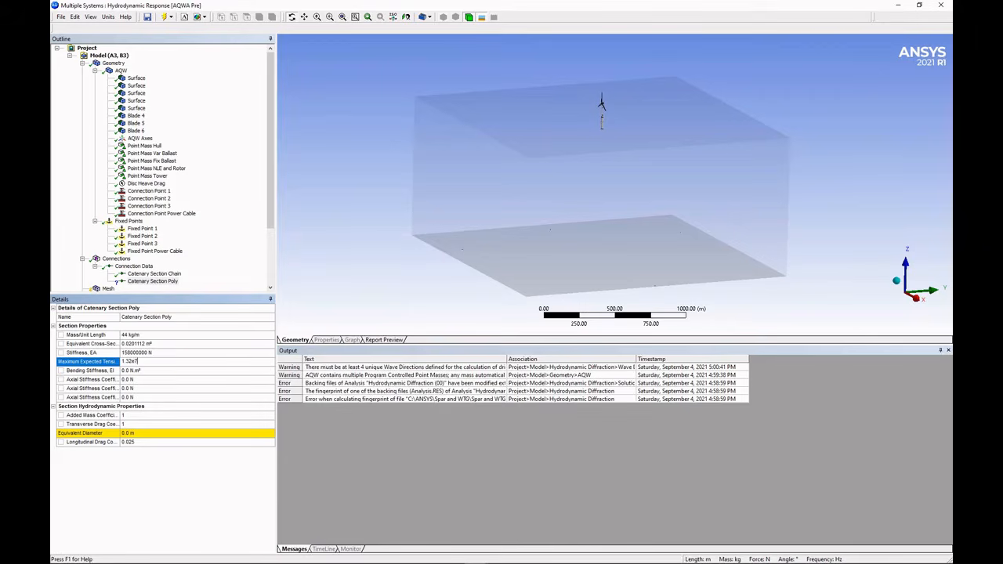
{"action": "key", "text": "Return"}
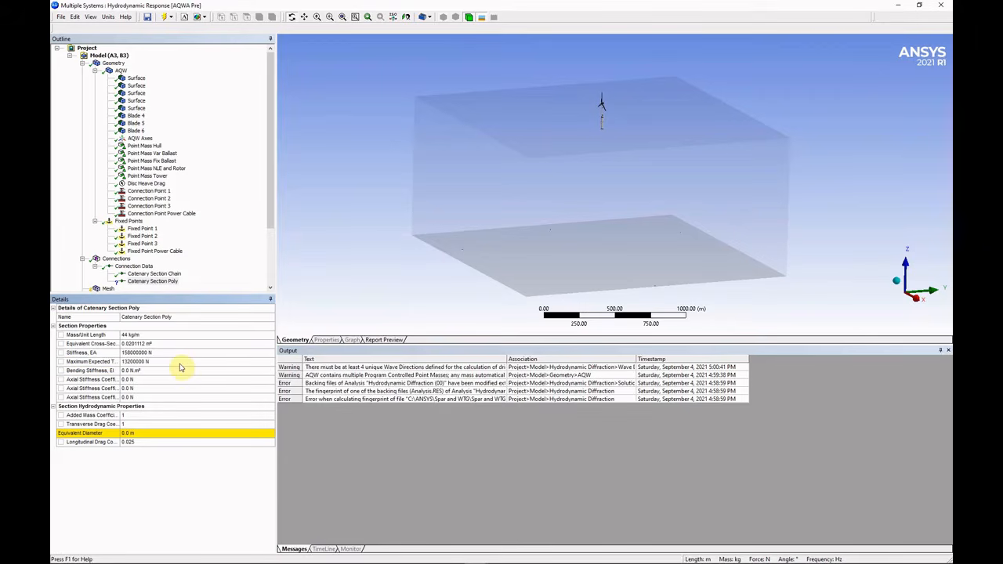
{"action": "left_click", "coordinate": [165, 435]}
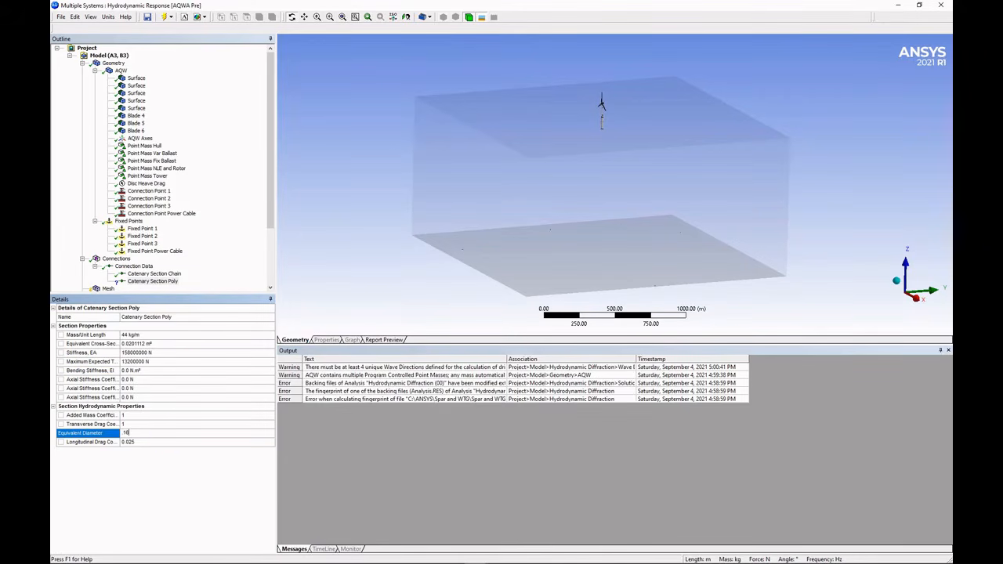
{"action": "type", "text": ".16002"}
{"action": "key", "text": "Return"}
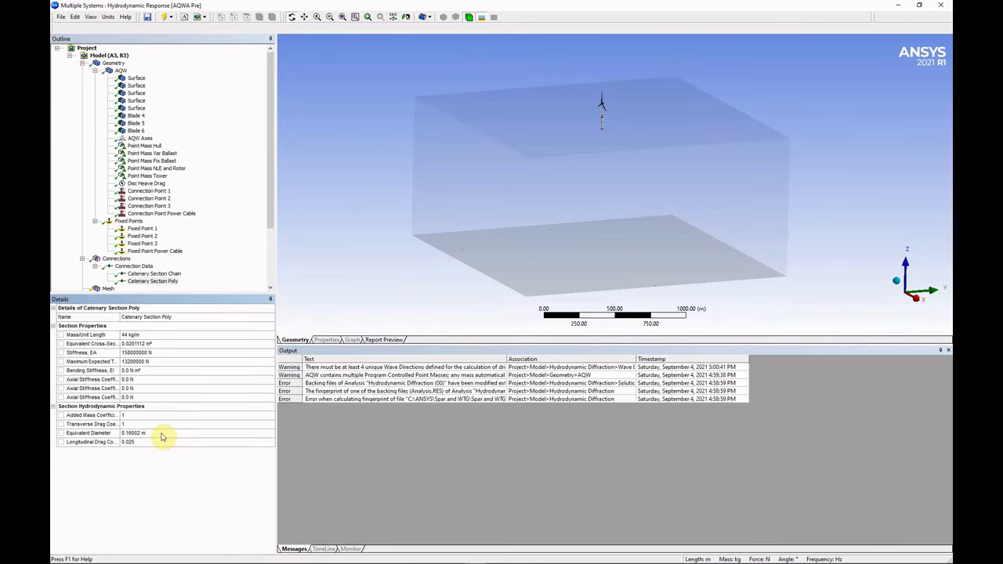
{"action": "right_click", "coordinate": [149, 266]}
Insert a third catenary section and rename it Catenary Section Power Cable.
{"action": "mouse_move", "coordinate": [172, 269]}
{"action": "left_click", "coordinate": [274, 268]}
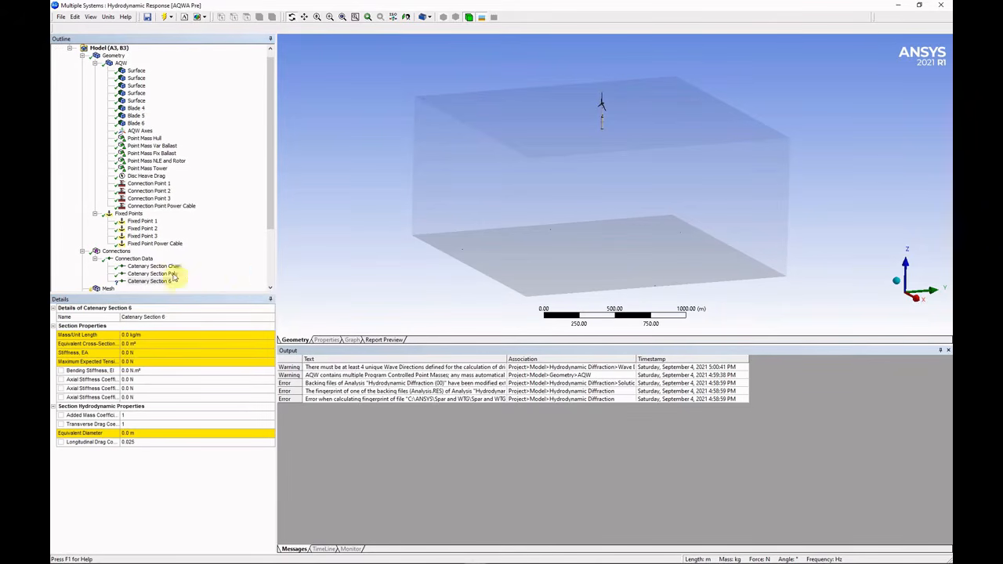
{"action": "left_click", "coordinate": [180, 317]}
{"action": "type", "text": "Power Cable"}
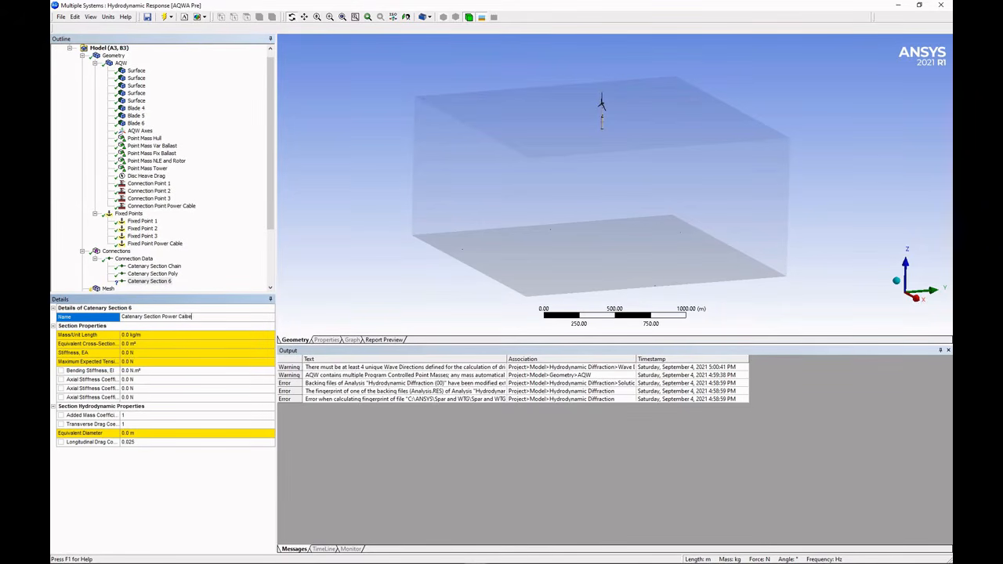
{"action": "key", "text": "Return"}
Set the power cable's mass to 150 kg/m, cross-section 0.0081073 m² and EA 500000000 N.
{"action": "left_click", "coordinate": [175, 335]}
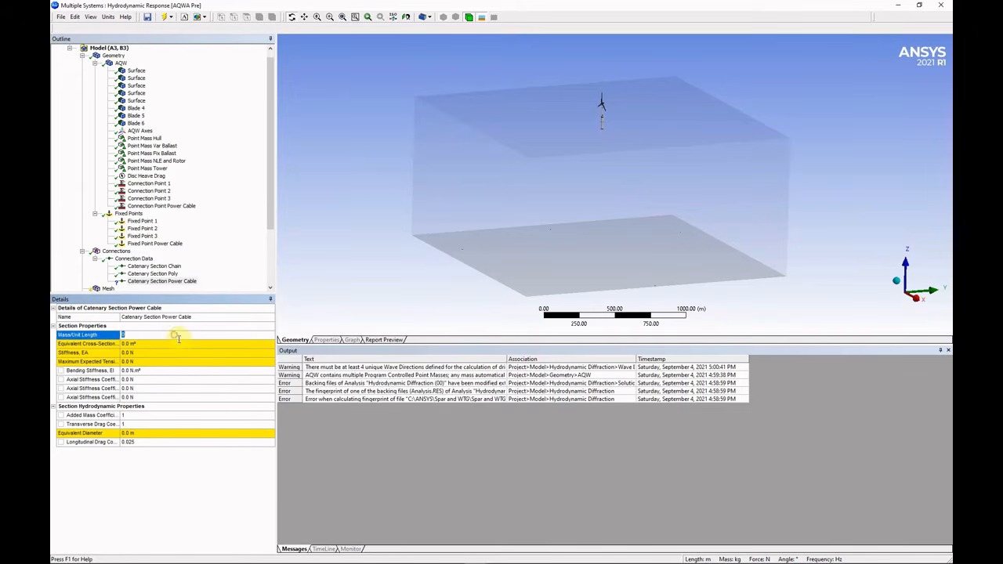
{"action": "type", "text": "150"}
{"action": "key", "text": "Return"}
{"action": "left_click", "coordinate": [176, 344]}
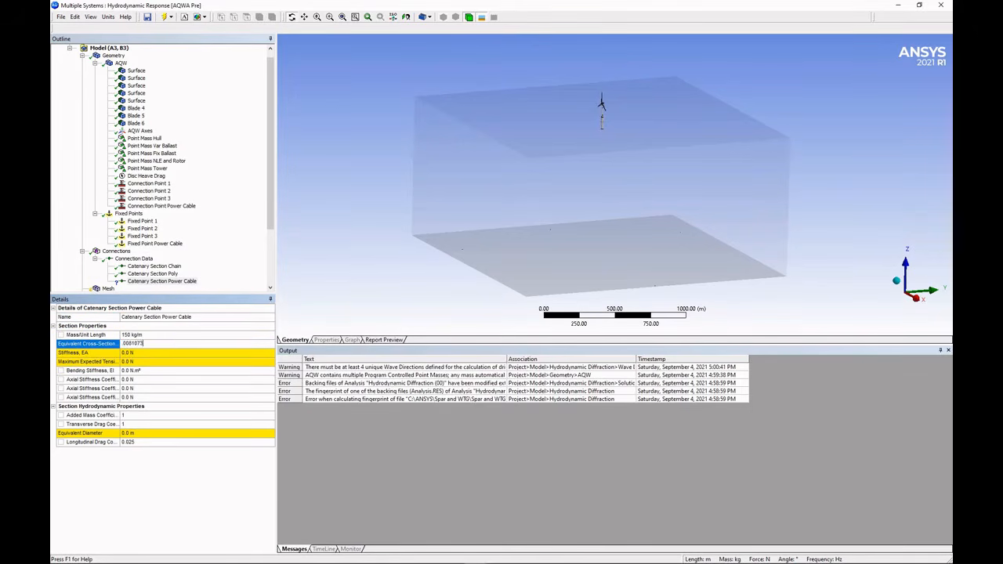
{"action": "key", "text": "Return"}
{"action": "left_click", "coordinate": [180, 355]}
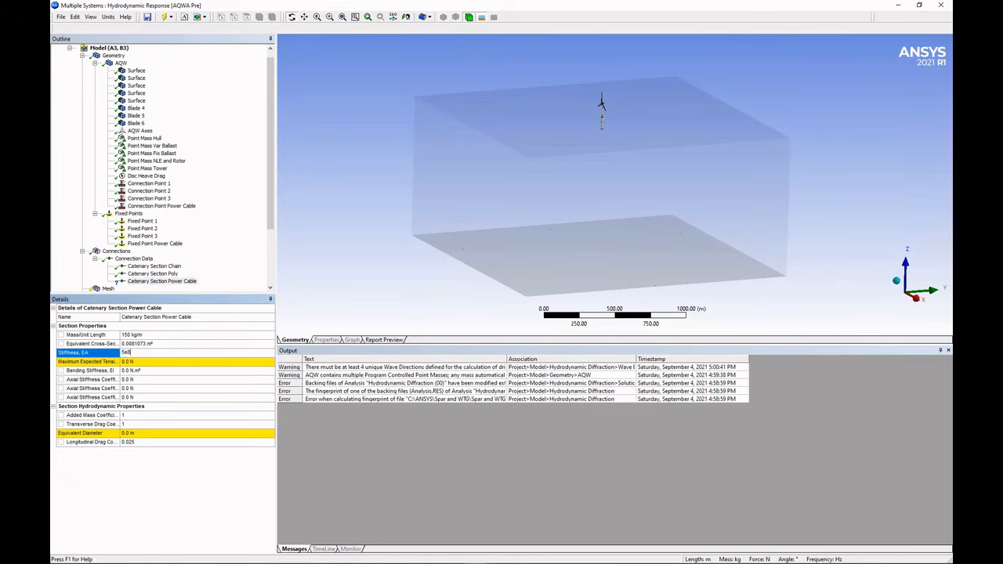
{"action": "key", "text": "Return"}
Set the power cable's maximum tension to 5000000 N and equivalent diameter to 0.1016 m.
{"action": "left_click", "coordinate": [192, 362]}
{"action": "type", "text": "5"}
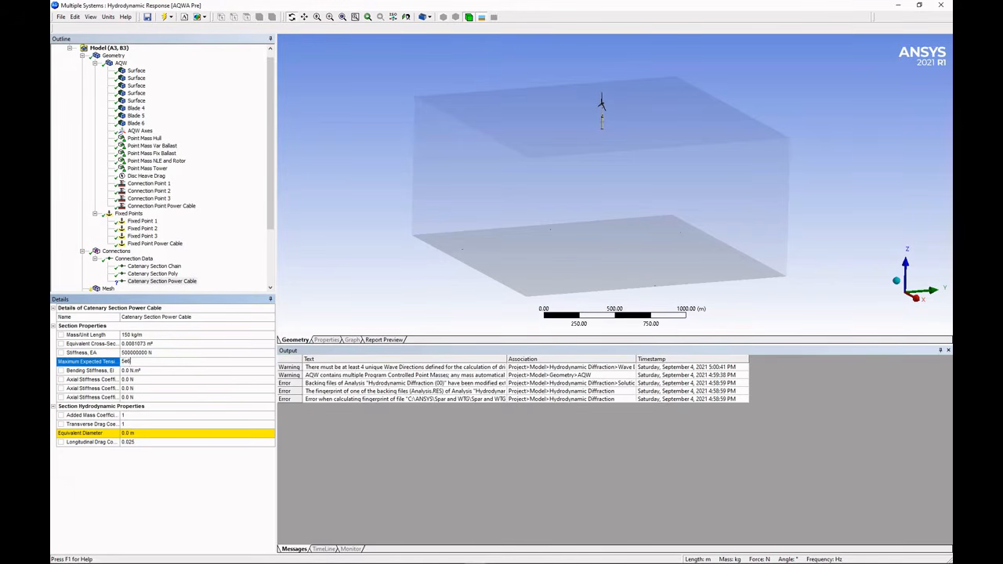
{"action": "type", "text": "e6"}
{"action": "key", "text": "Return"}
{"action": "left_click", "coordinate": [157, 434]}
{"action": "key", "text": "BackSpace"}
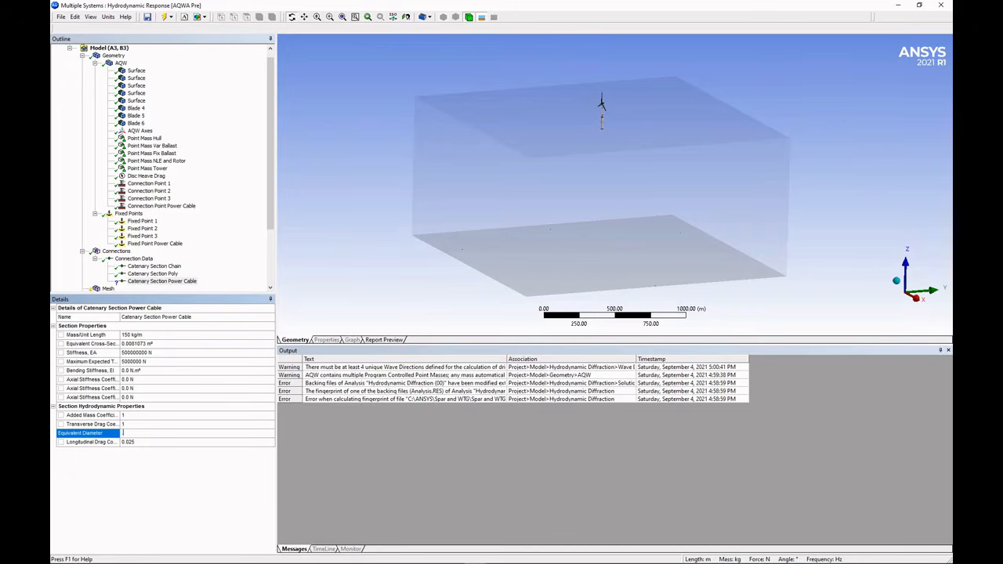
{"action": "type", "text": ".101"}
{"action": "key", "text": "Return"}
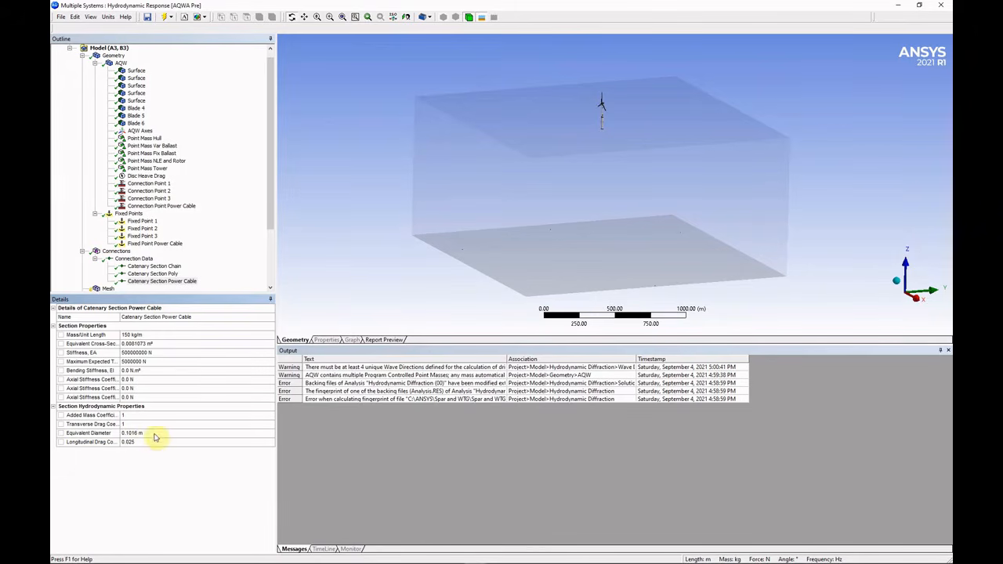
Insert a new cable connection under Connections and keep the name Cable 1.
{"action": "right_click", "coordinate": [116, 251]}
{"action": "mouse_move", "coordinate": [156, 257]}
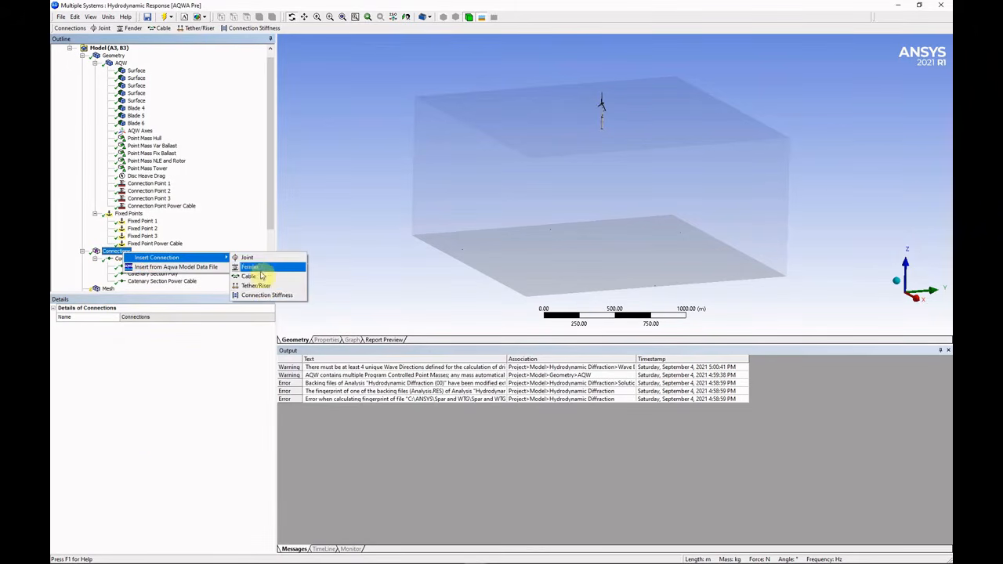
{"action": "left_click", "coordinate": [260, 277]}
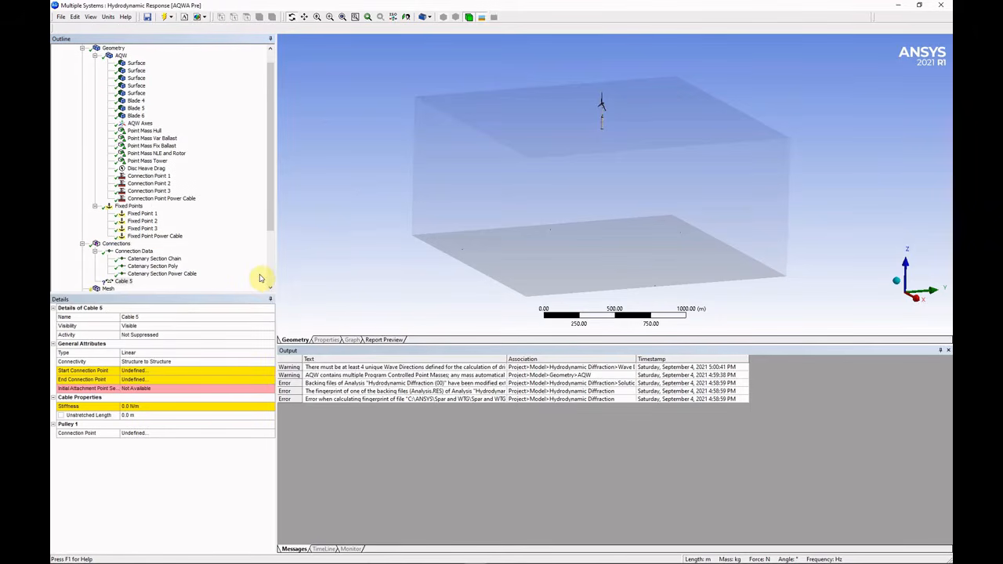
{"action": "left_click", "coordinate": [172, 317]}
{"action": "key", "text": "Return"}
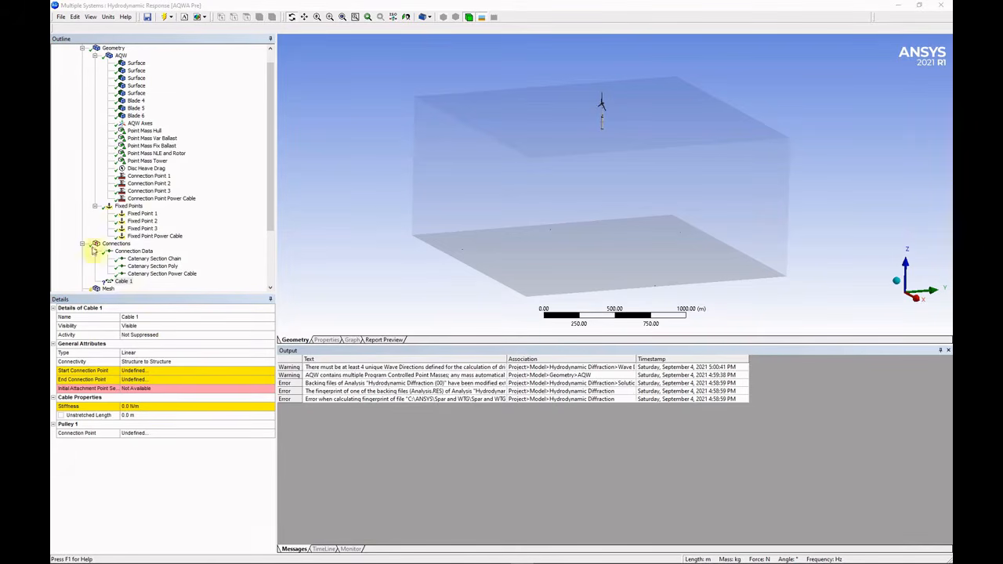
Make Cable 1 a Nonlinear Catenary from Fixed Point 1 to Connection Point 1.
{"action": "left_click", "coordinate": [161, 354]}
{"action": "left_click", "coordinate": [270, 353]}
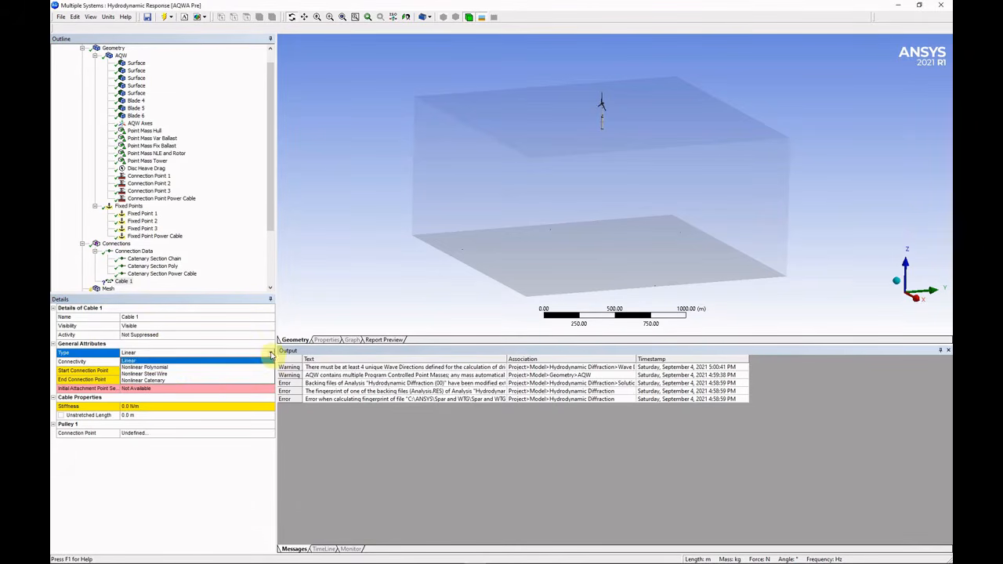
{"action": "left_click", "coordinate": [190, 381]}
{"action": "left_click", "coordinate": [197, 362]}
{"action": "left_click", "coordinate": [208, 363]}
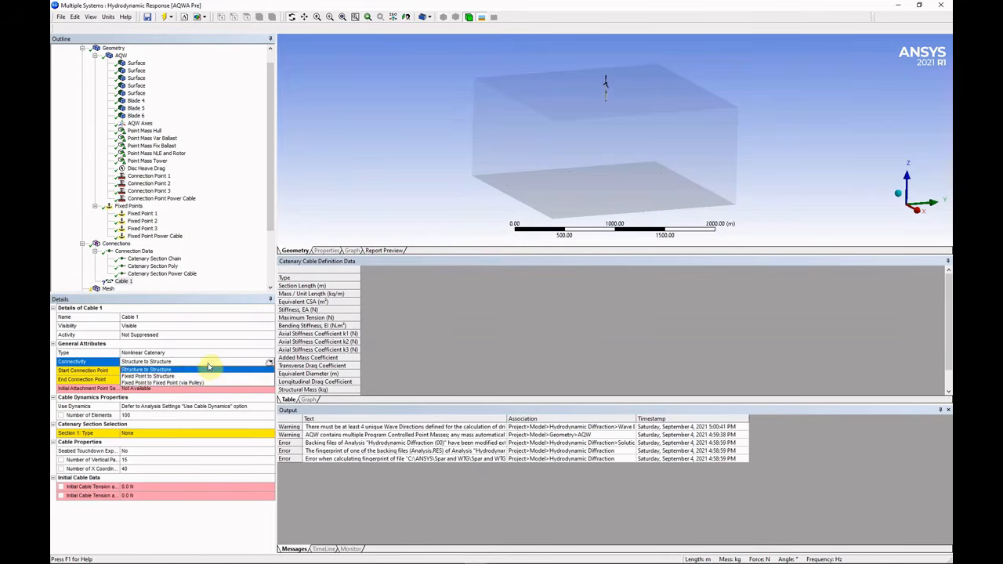
{"action": "left_click", "coordinate": [182, 376]}
{"action": "left_click", "coordinate": [223, 370]}
{"action": "left_click", "coordinate": [174, 381]}
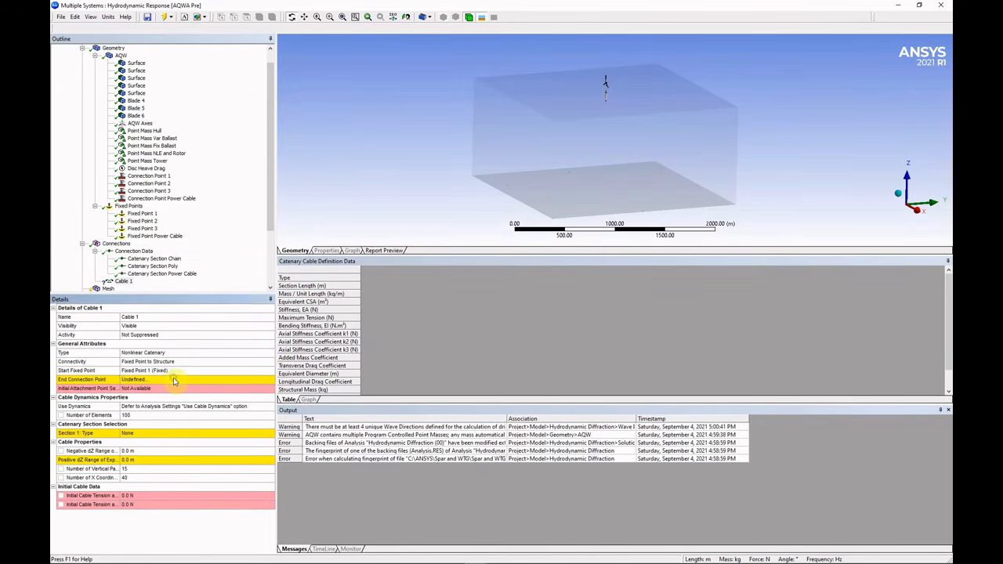
{"action": "left_click", "coordinate": [174, 380]}
{"action": "left_click", "coordinate": [175, 381]}
{"action": "left_click", "coordinate": [179, 351]}
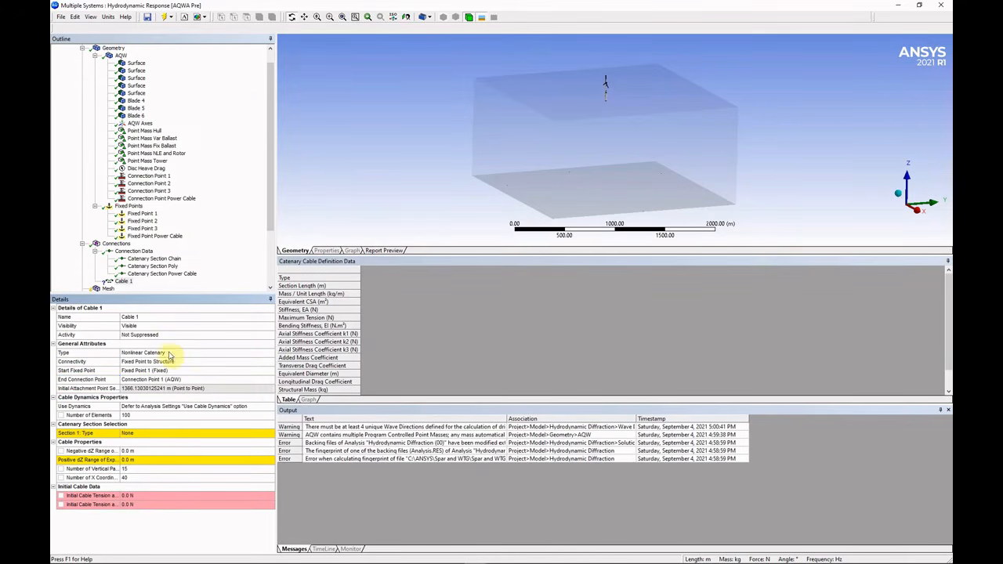
Set section 1 to Catenary Section Chain, 50 m long, with a 20 m positive dZ range.
{"action": "left_click", "coordinate": [161, 433]}
{"action": "left_click", "coordinate": [271, 433]}
{"action": "left_click", "coordinate": [173, 419]}
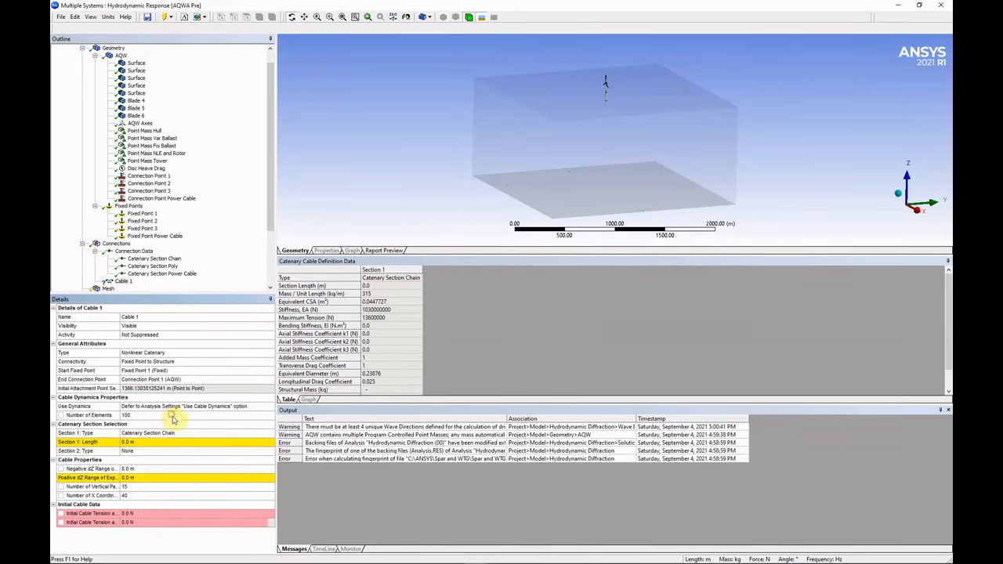
{"action": "key", "text": "alt+Tab"}
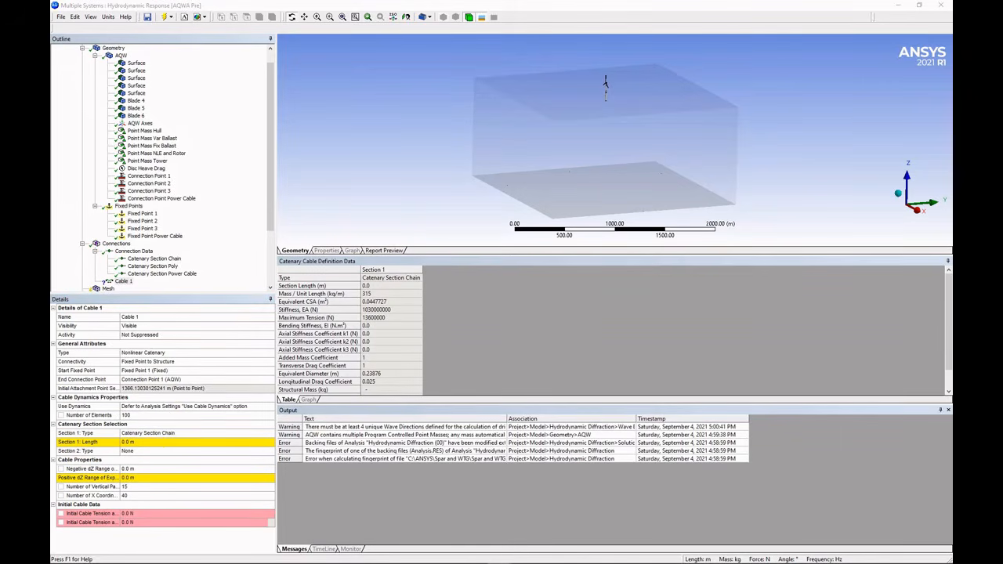
{"action": "left_click", "coordinate": [148, 442]}
{"action": "type", "text": "50"}
{"action": "key", "text": "Return"}
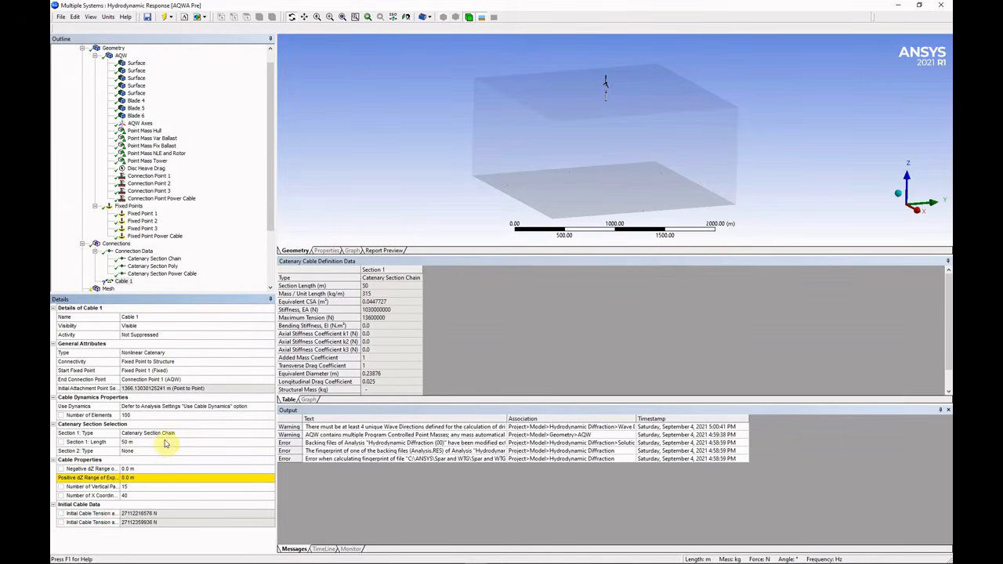
{"action": "left_click", "coordinate": [150, 478]}
{"action": "type", "text": "20"}
{"action": "key", "text": "Return"}
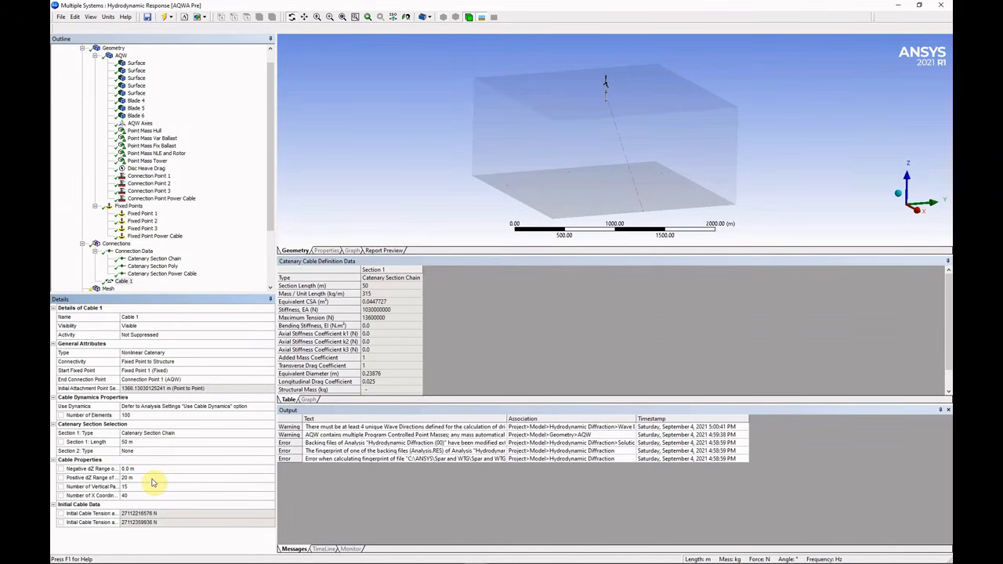
Set section 2 to Catenary Section Poly at 1250.3 m and section 3 to Catenary Section Chain.
{"action": "left_click", "coordinate": [133, 452]}
{"action": "left_click", "coordinate": [271, 452]}
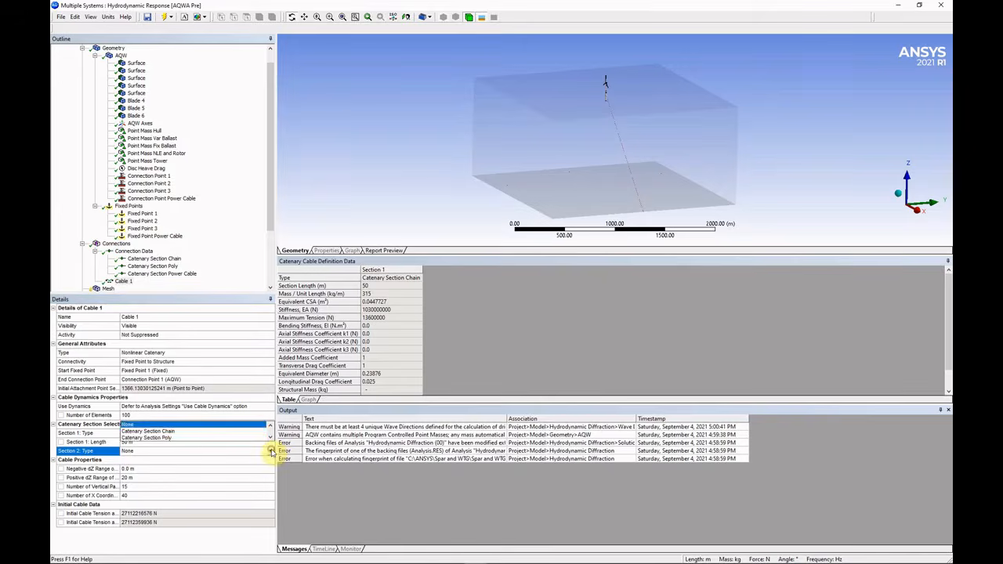
{"action": "left_click", "coordinate": [188, 438]}
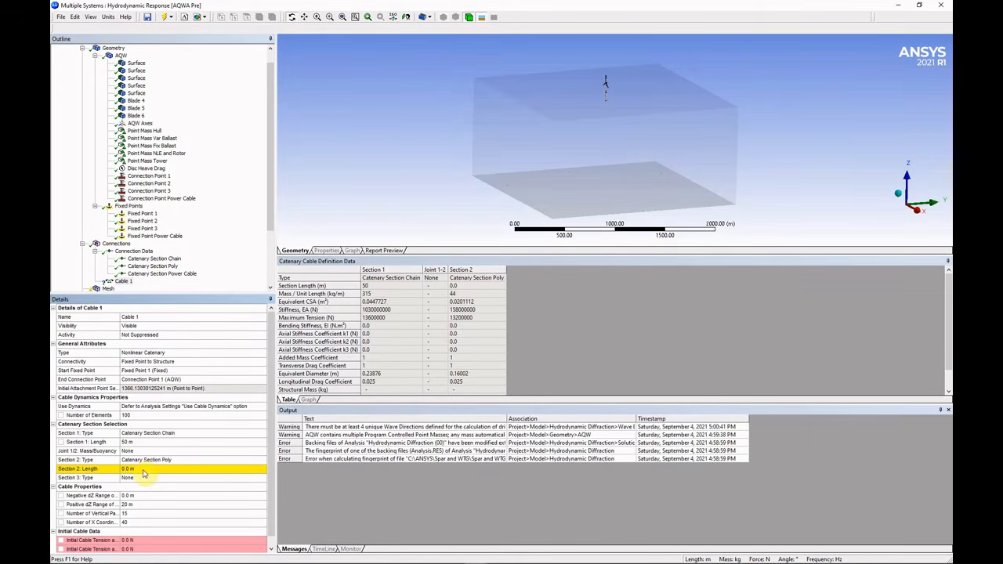
{"action": "left_click", "coordinate": [143, 469]}
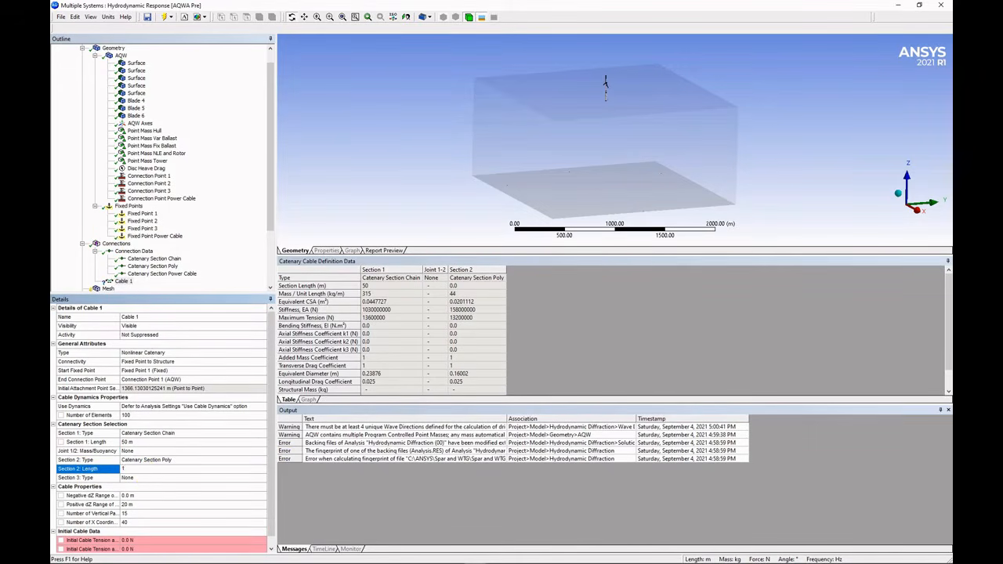
{"action": "key", "text": "Return"}
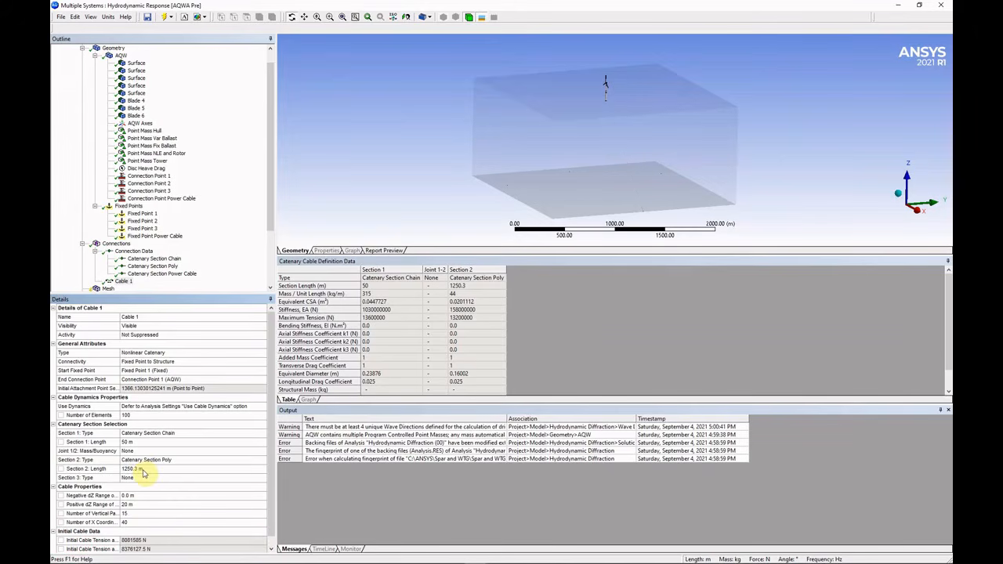
{"action": "left_click", "coordinate": [147, 477]}
{"action": "left_click", "coordinate": [263, 478]}
{"action": "left_click", "coordinate": [149, 457]}
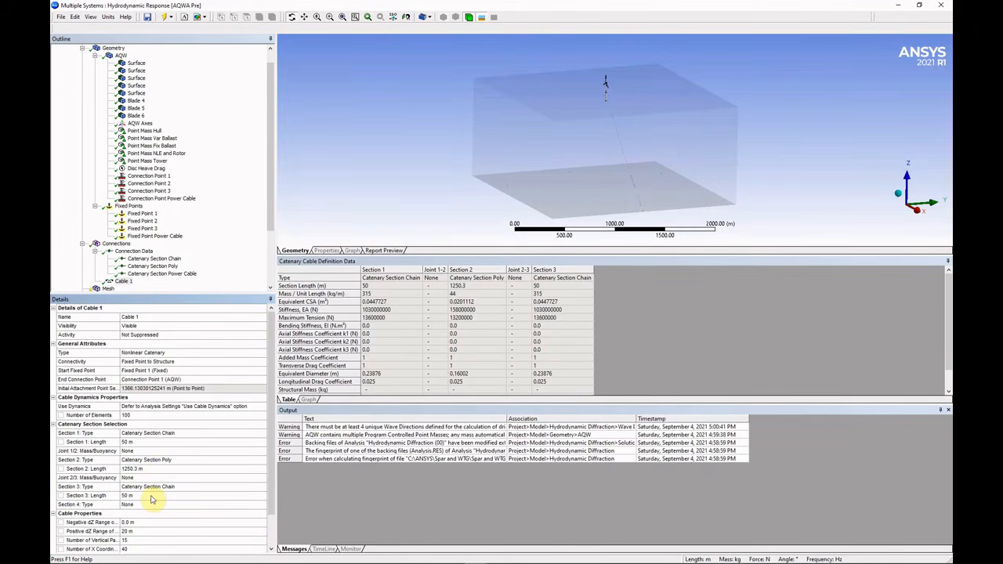
{"action": "scroll", "coordinate": [627, 105], "scroll_direction": "up", "scroll_amount": 5}
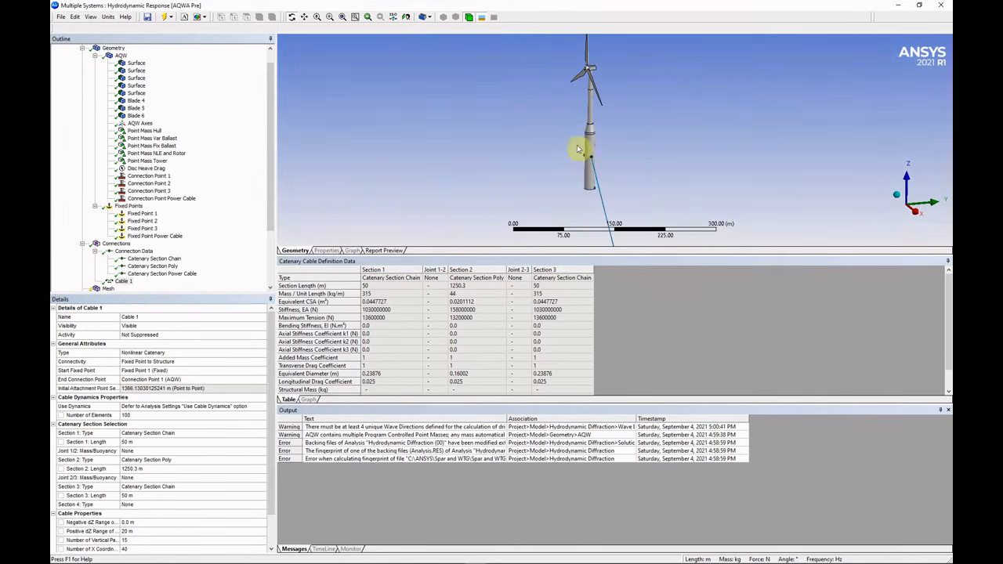
{"action": "scroll", "coordinate": [611, 169], "scroll_direction": "up", "scroll_amount": 3}
{"action": "left_click", "coordinate": [393, 16]}
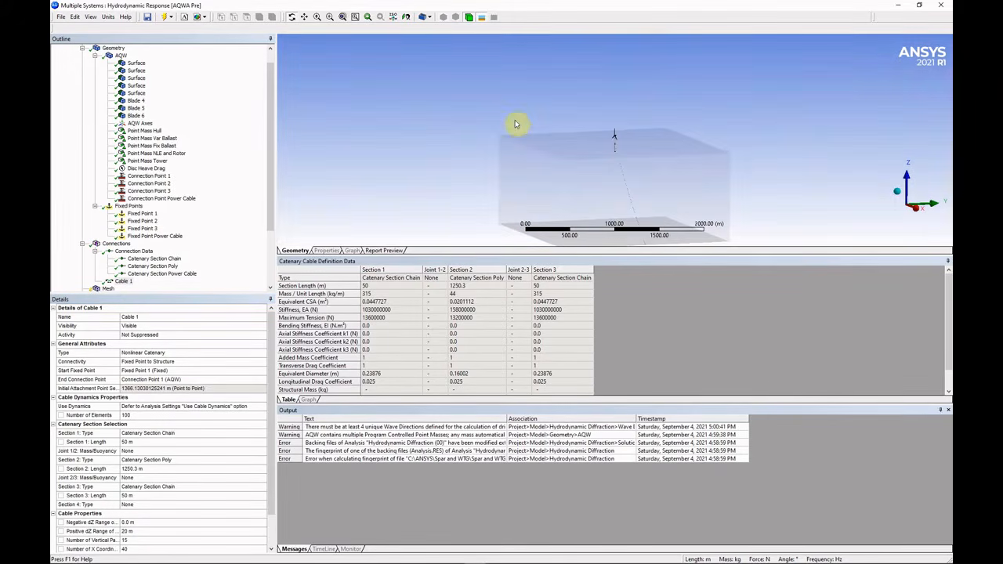
{"action": "middle_click_drag", "start_coordinate": [516, 124], "coordinate": [653, 159]}
{"action": "right_click_drag", "start_coordinate": [526, 51], "coordinate": [666, 195]}
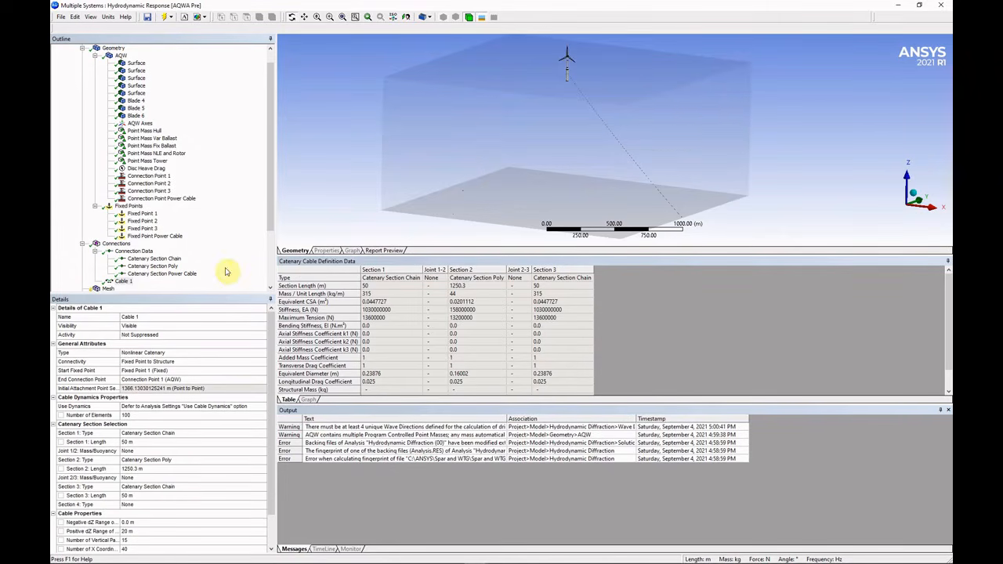
Rename Cable 1 to Mooring line 1 and duplicate it as Mooring line 2.
{"action": "left_click", "coordinate": [163, 317]}
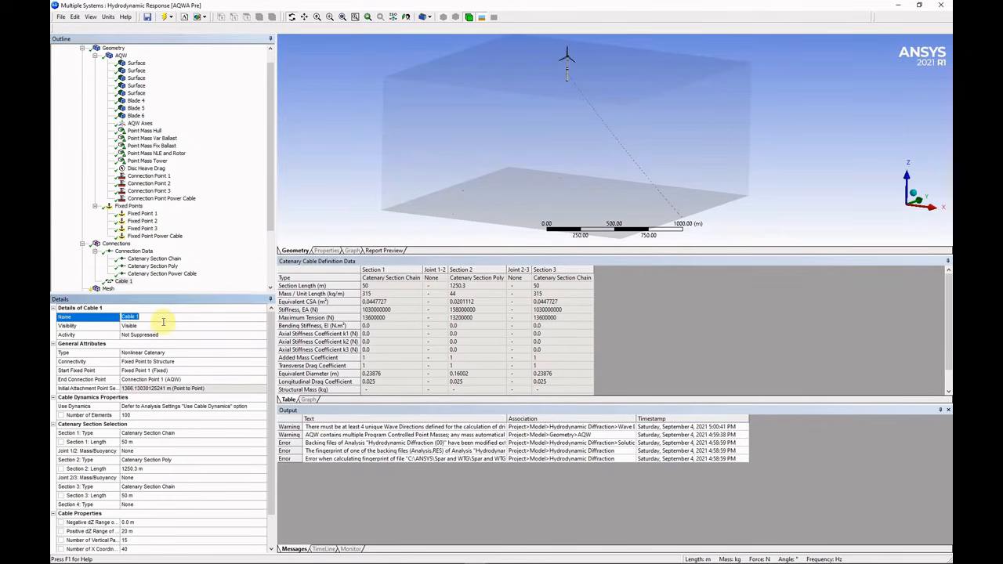
{"action": "type", "text": "Mooring line 1"}
{"action": "key", "text": "Return"}
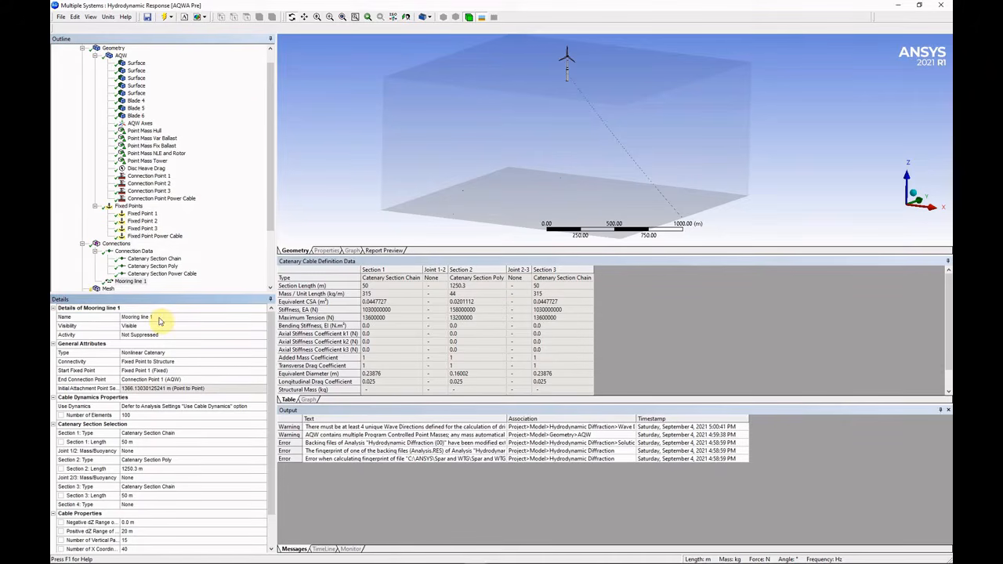
{"action": "right_click", "coordinate": [129, 281]}
{"action": "left_click", "coordinate": [130, 290]}
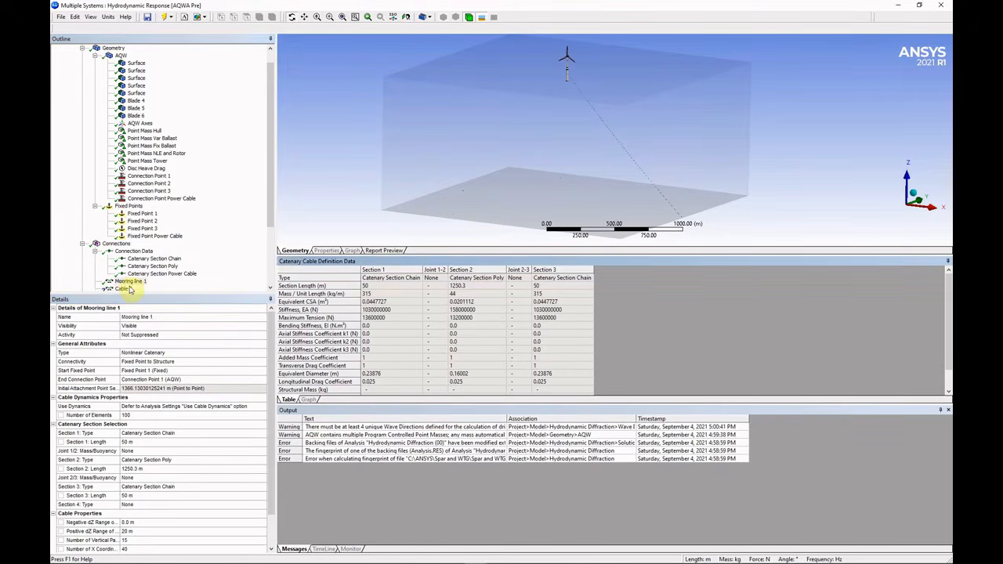
{"action": "left_click", "coordinate": [147, 316]}
{"action": "type", "text": "Mooring"}
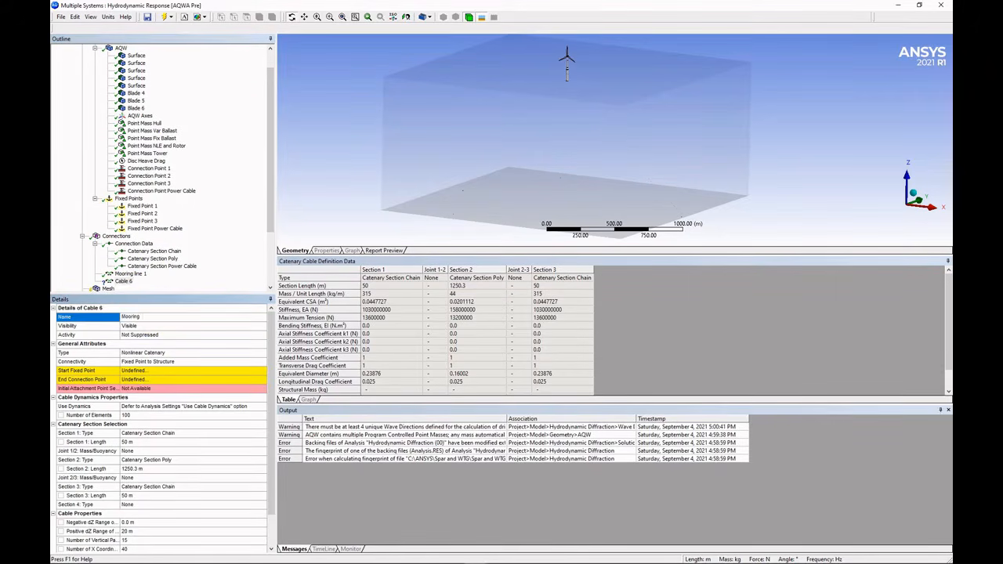
{"action": "type", "text": " line 2"}
{"action": "key", "text": "Return"}
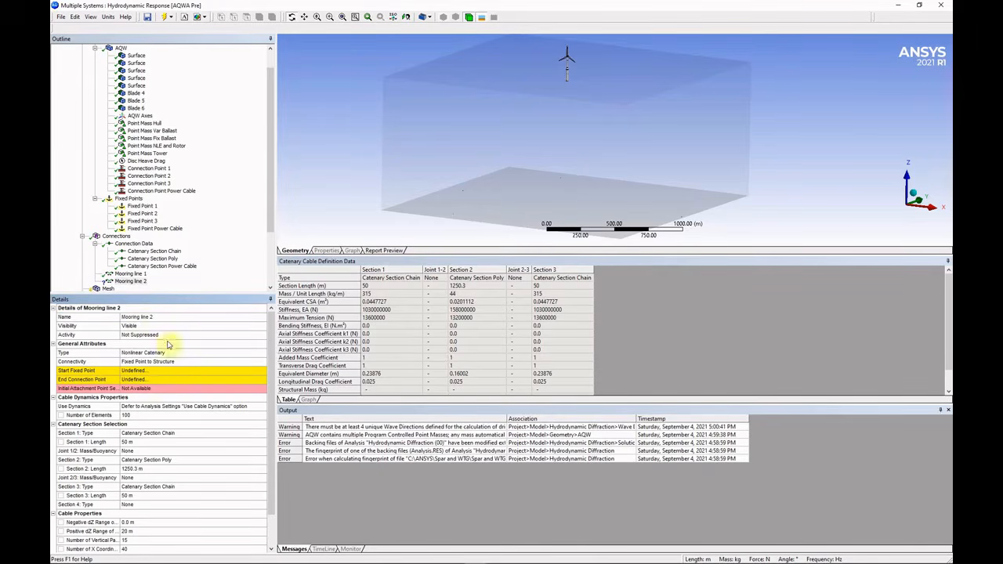
Anchor Mooring line 2 from Fixed Point 2 to Connection Point 2.
{"action": "left_click", "coordinate": [200, 373]}
{"action": "left_click", "coordinate": [263, 372]}
{"action": "left_click", "coordinate": [170, 385]}
{"action": "left_click", "coordinate": [190, 378]}
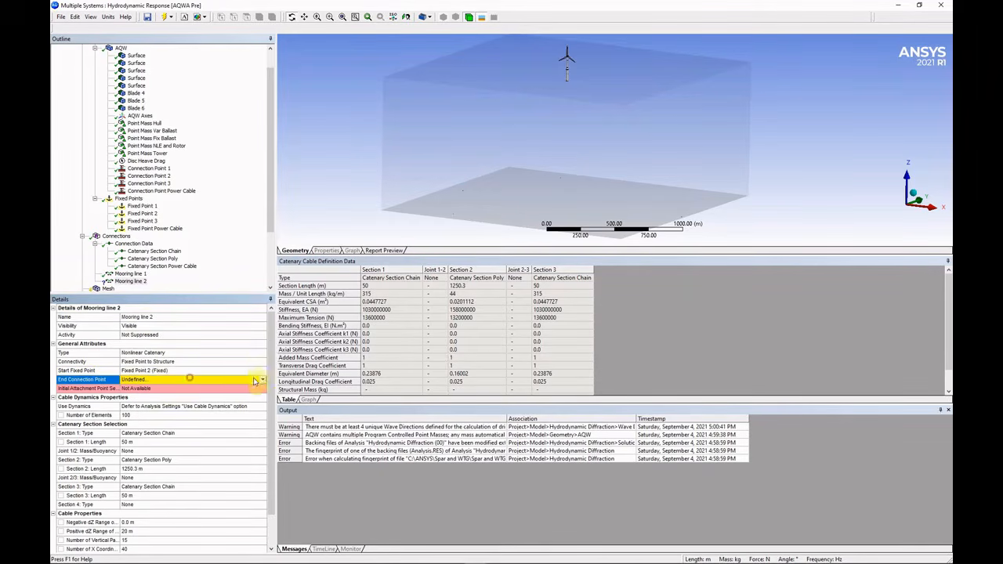
{"action": "left_click", "coordinate": [264, 381]}
{"action": "left_click", "coordinate": [195, 370]}
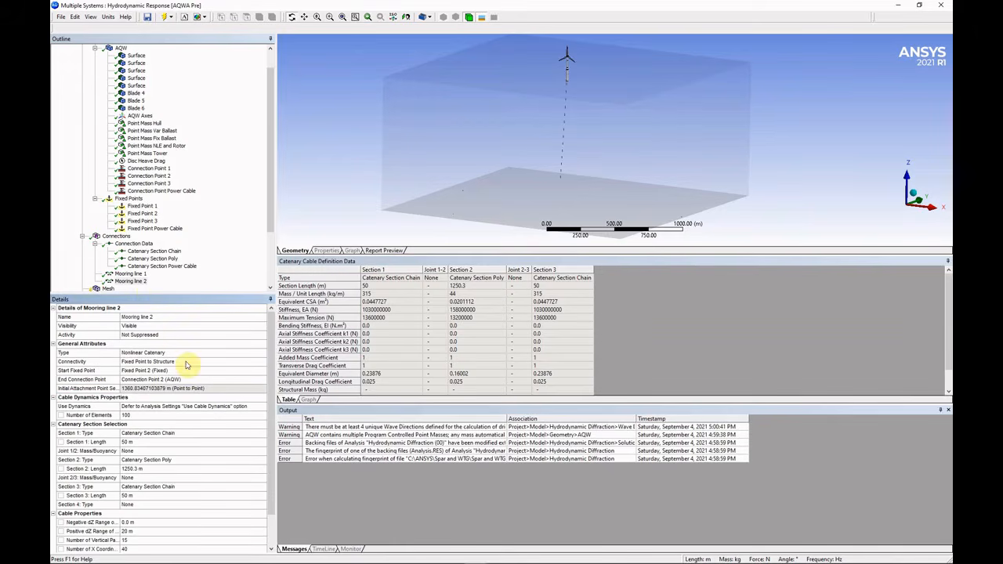
Duplicate Mooring line 2 and name the copy Mooring line 3.
{"action": "right_click", "coordinate": [142, 282]}
{"action": "left_click", "coordinate": [163, 286]}
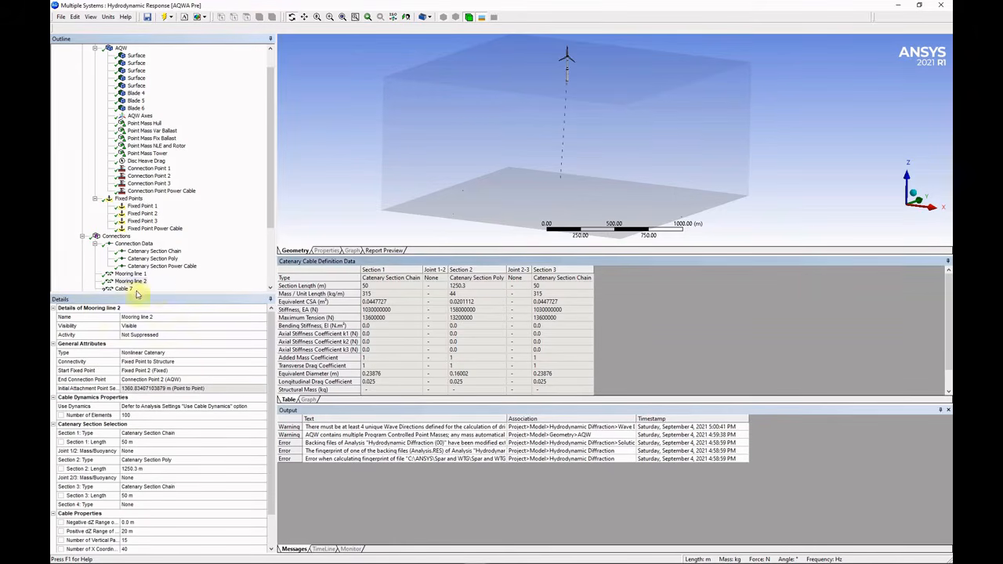
{"action": "left_click", "coordinate": [159, 318]}
{"action": "type", "text": "Mooring "}
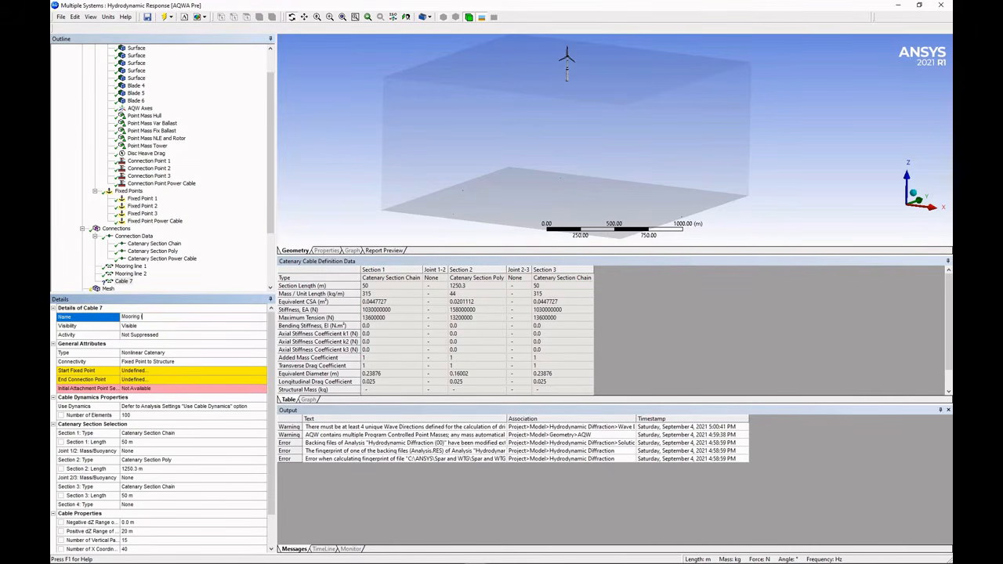
{"action": "type", "text": "line 3"}
{"action": "key", "text": "Return"}
Run Mooring line 3 from Fixed Point 3 to Connection Point 3.
{"action": "left_click", "coordinate": [164, 370]}
{"action": "left_click", "coordinate": [264, 373]}
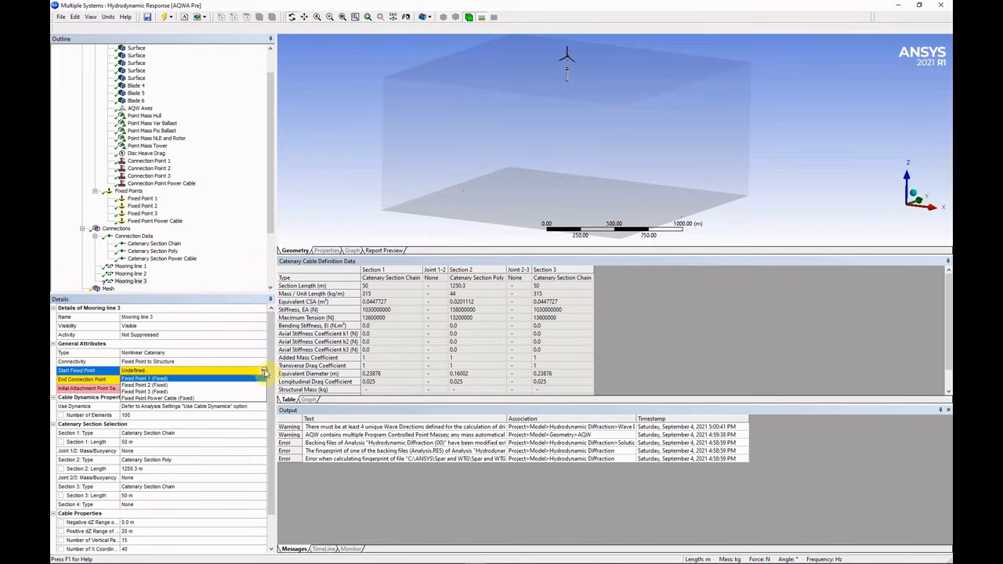
{"action": "left_click", "coordinate": [246, 392]}
{"action": "left_click", "coordinate": [261, 380]}
{"action": "left_click", "coordinate": [263, 380]}
{"action": "left_click", "coordinate": [249, 367]}
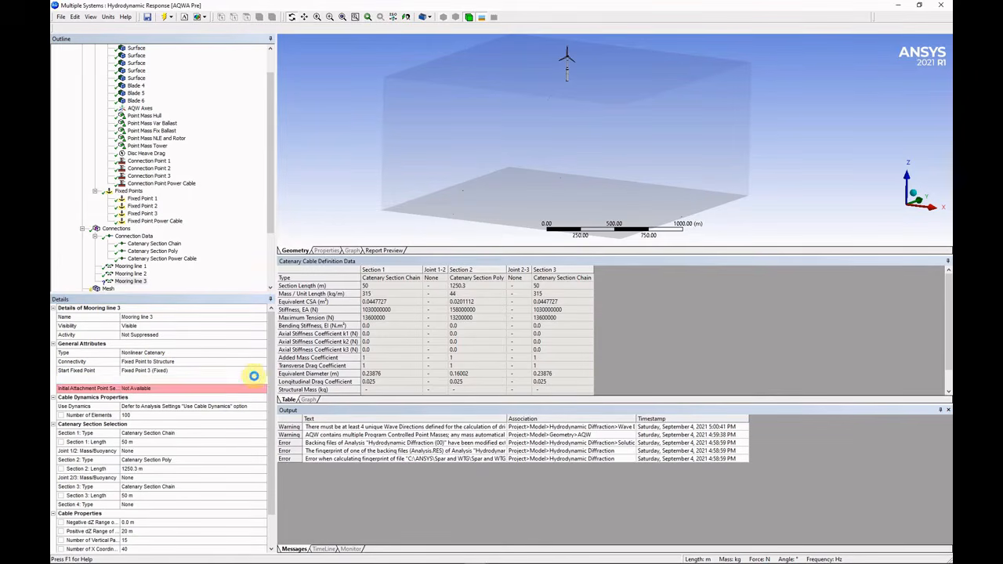
{"action": "left_click", "coordinate": [133, 283]}
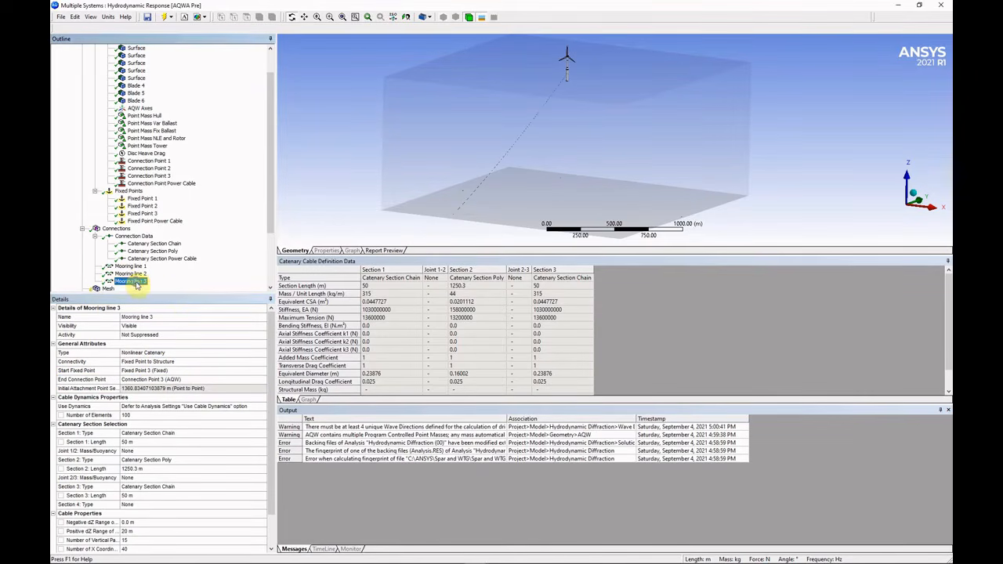
{"action": "right_click", "coordinate": [137, 285]}
{"action": "left_click", "coordinate": [116, 228]}
{"action": "right_click", "coordinate": [116, 228]}
Add a cable named Power Cable as a nonlinear catenary with Fixed Point to Structure connectivity.
{"action": "mouse_move", "coordinate": [157, 235]}
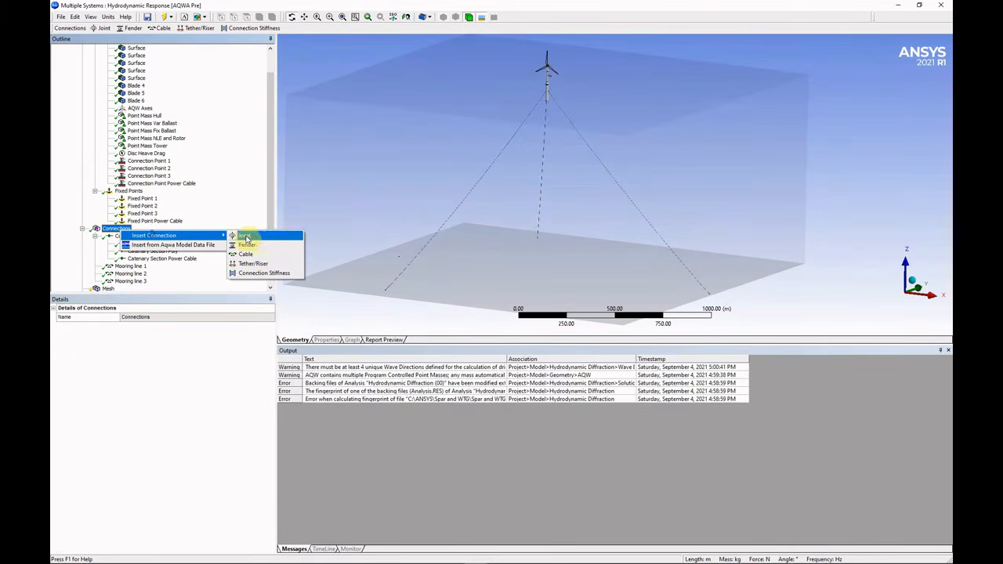
{"action": "left_click", "coordinate": [249, 251]}
{"action": "left_click", "coordinate": [149, 317]}
{"action": "type", "text": "Powe"}
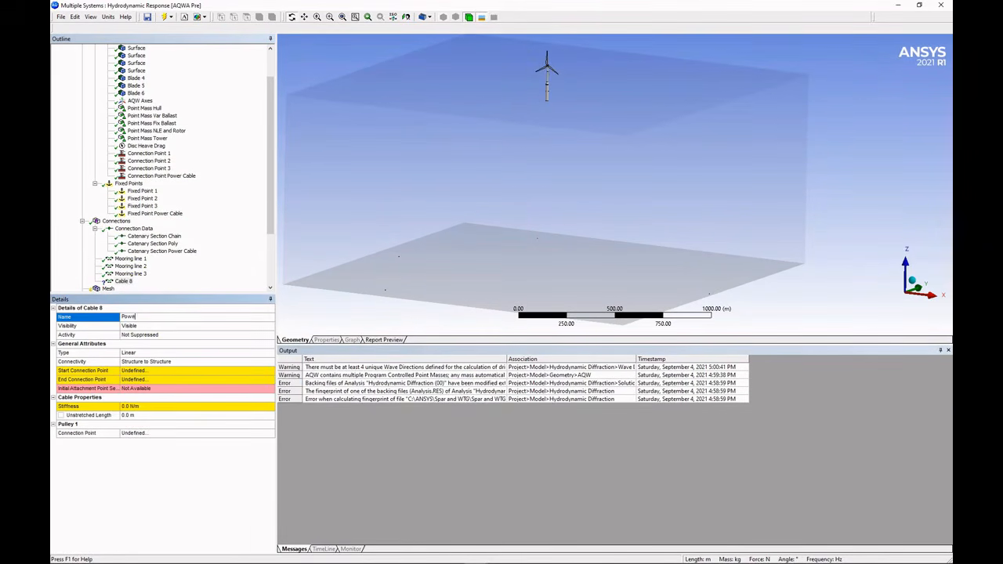
{"action": "type", "text": "r Cable"}
{"action": "left_click", "coordinate": [269, 353]}
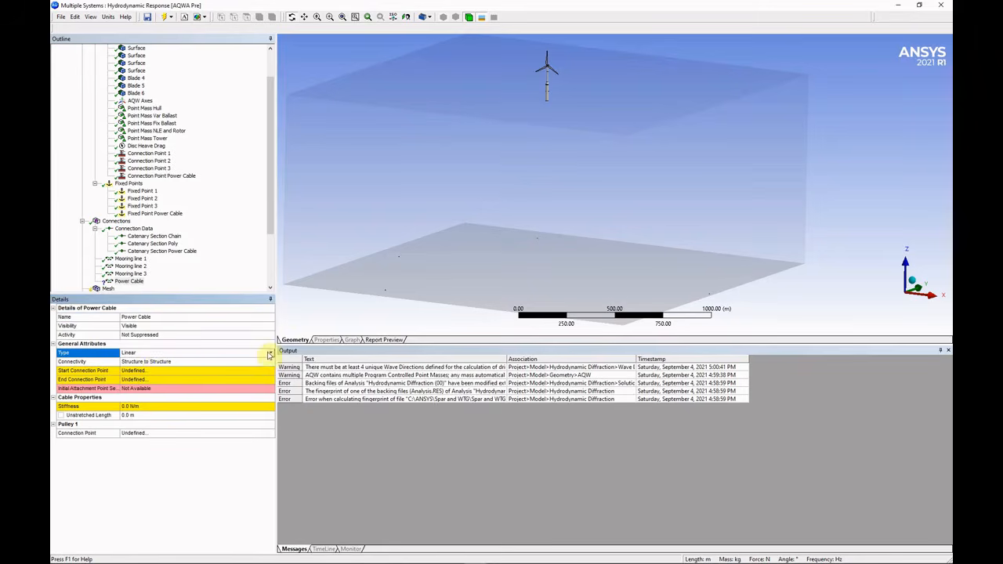
{"action": "left_click", "coordinate": [269, 352]}
{"action": "left_click", "coordinate": [167, 369]}
{"action": "left_click", "coordinate": [181, 365]}
{"action": "left_click", "coordinate": [271, 362]}
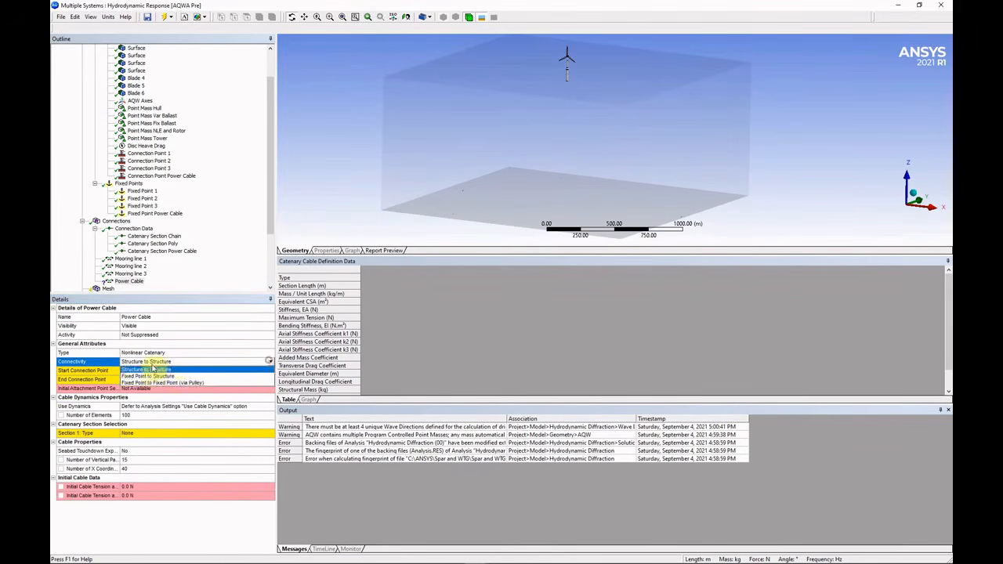
{"action": "left_click", "coordinate": [162, 375]}
Run the cable from Fixed Point Power Cable to Connection Point Power Cable.
{"action": "left_click", "coordinate": [171, 372]}
{"action": "left_click", "coordinate": [271, 370]}
{"action": "left_click", "coordinate": [191, 398]}
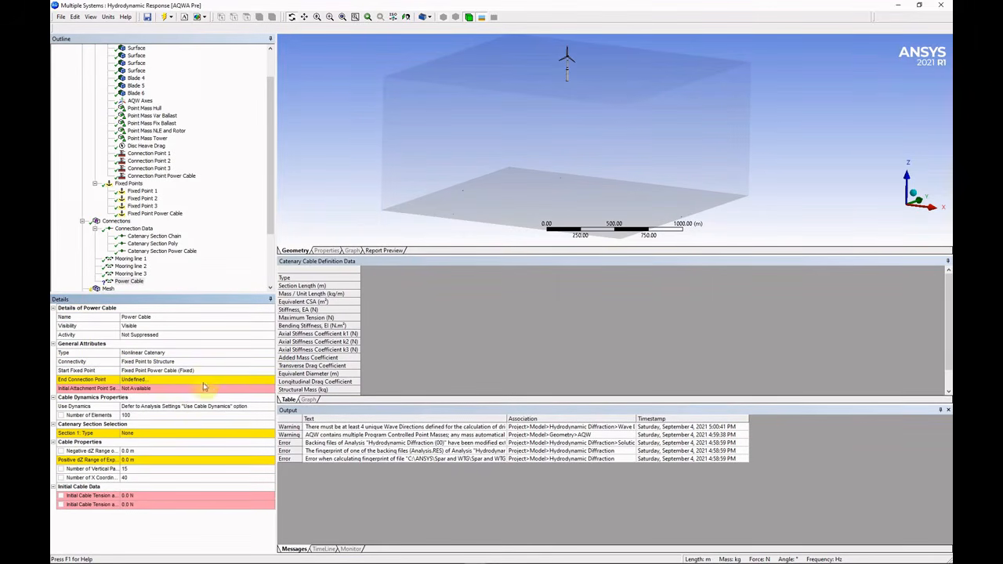
{"action": "left_click", "coordinate": [181, 379]}
{"action": "left_click", "coordinate": [270, 379]}
{"action": "left_click", "coordinate": [268, 367]}
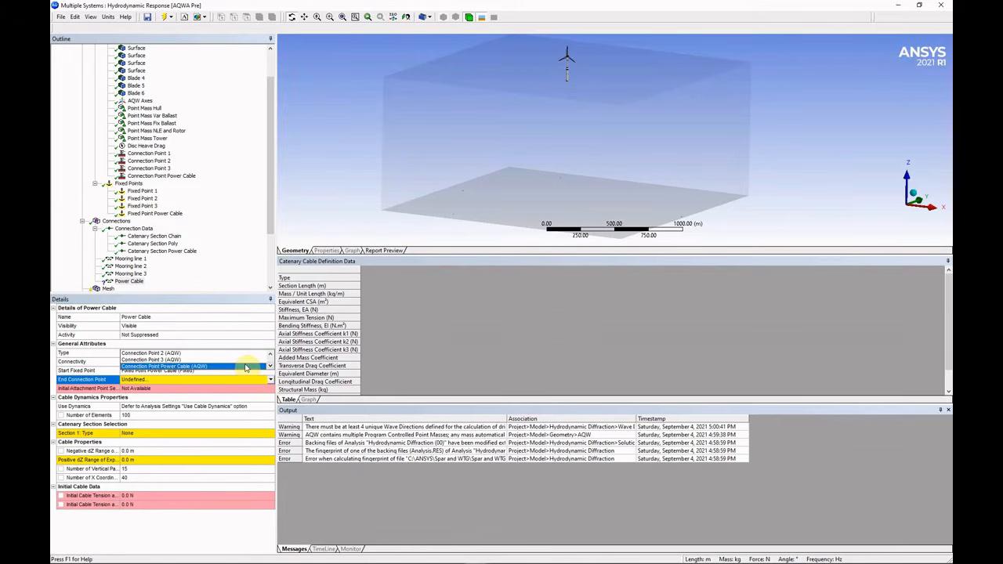
{"action": "left_click", "coordinate": [247, 367]}
Give section 1 the Catenary Section Power Cable, 1534.4 m long, with a 20 m positive dZ range.
{"action": "left_click", "coordinate": [148, 436]}
{"action": "left_click", "coordinate": [269, 435]}
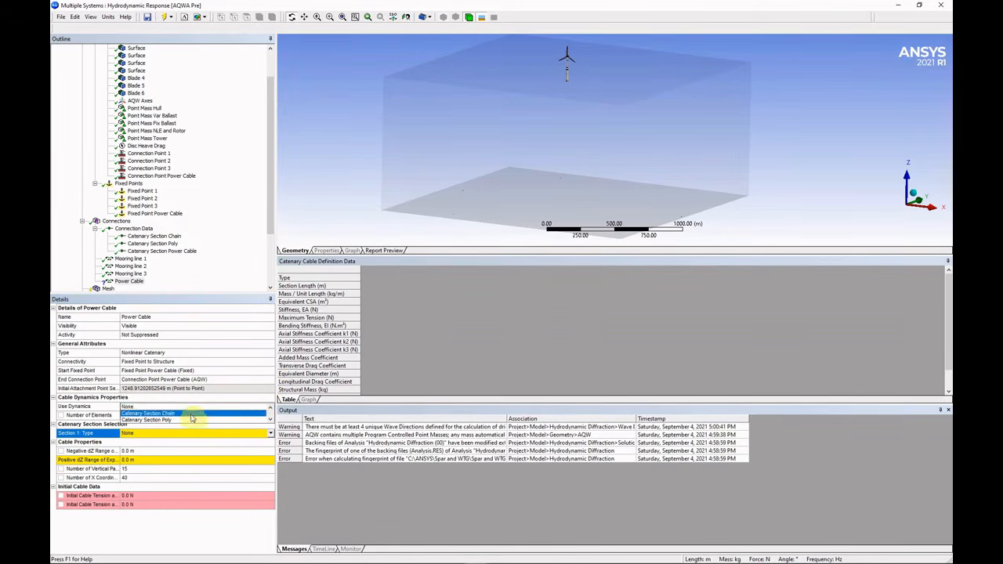
{"action": "left_click", "coordinate": [243, 416]}
{"action": "left_click", "coordinate": [167, 445]}
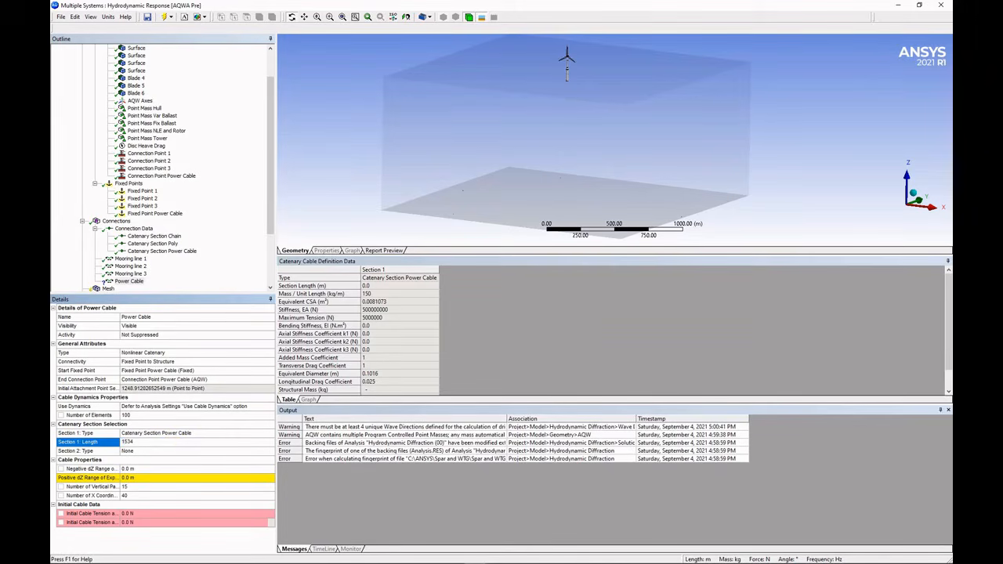
{"action": "key", "text": "Return"}
{"action": "left_click", "coordinate": [157, 479]}
{"action": "type", "text": "20"}
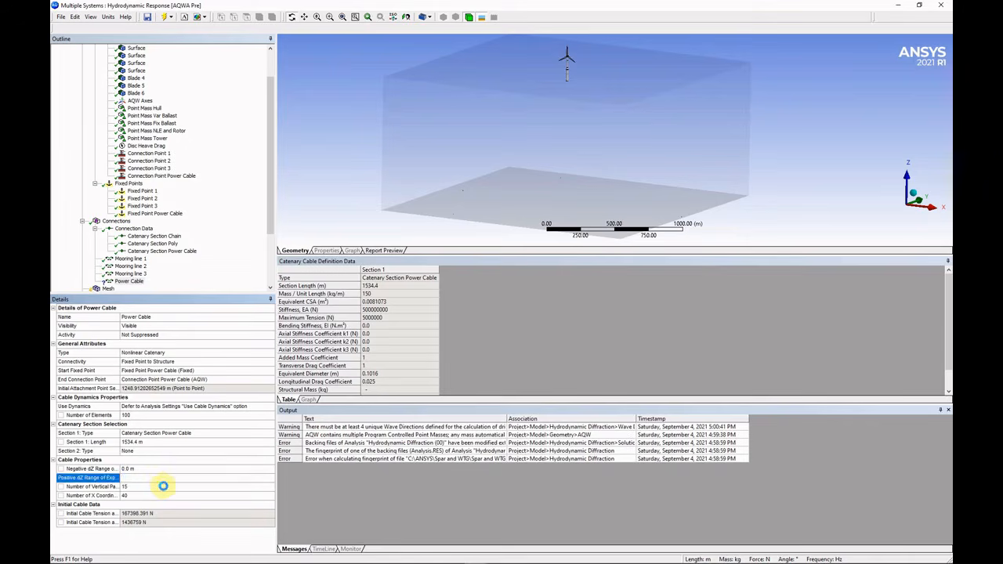
{"action": "key", "text": "Return"}
{"action": "middle_click_drag", "start_coordinate": [579, 193], "coordinate": [625, 196]}
Select Connections, enlarge the 3D view and orbit it to show the three mooring lines and the power cable.
{"action": "left_click", "coordinate": [116, 221]}
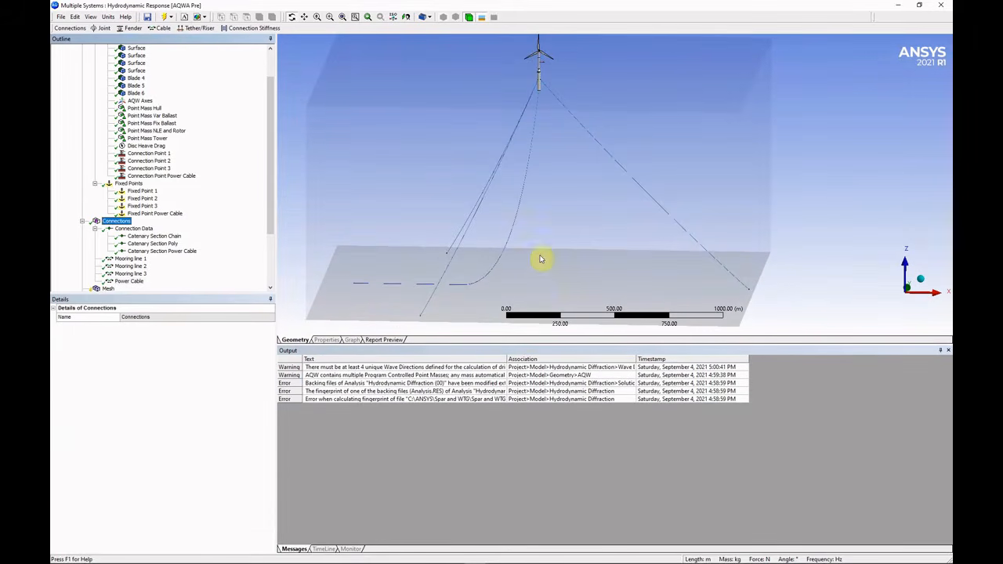
{"action": "left_click_drag", "start_coordinate": [533, 357], "coordinate": [532, 401]}
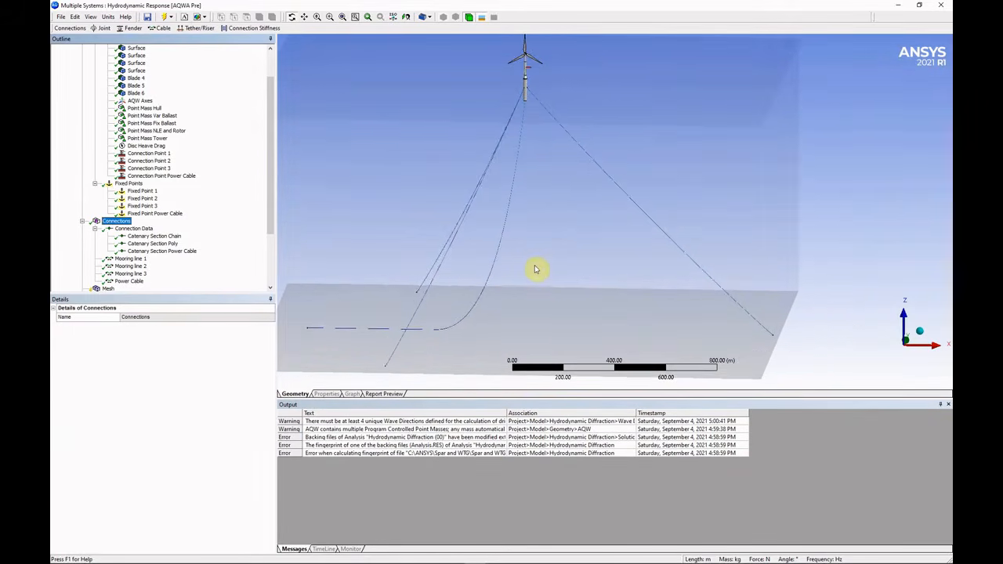
{"action": "middle_click_drag", "start_coordinate": [537, 269], "coordinate": [577, 324]}
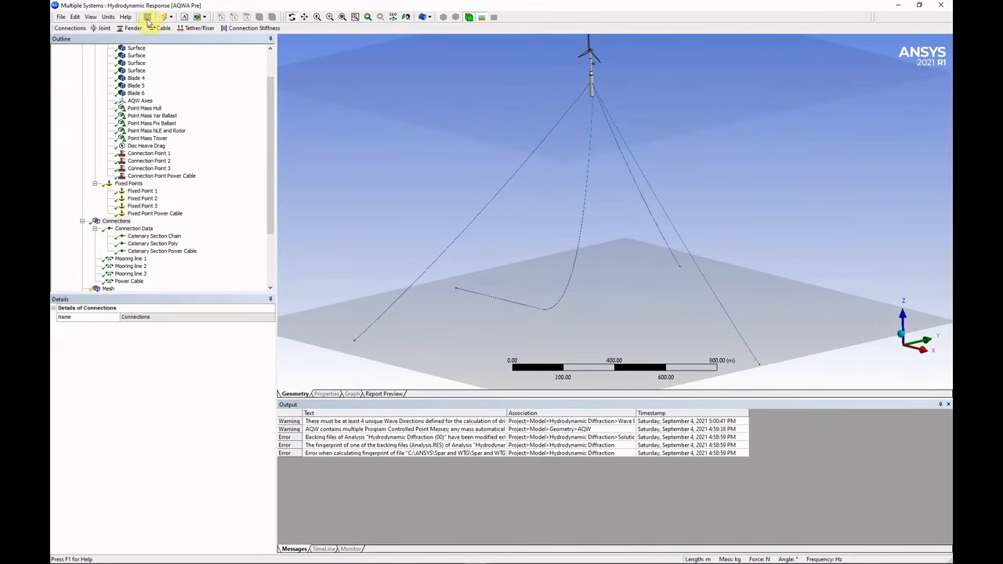
{"action": "key", "text": "alt+Tab"}
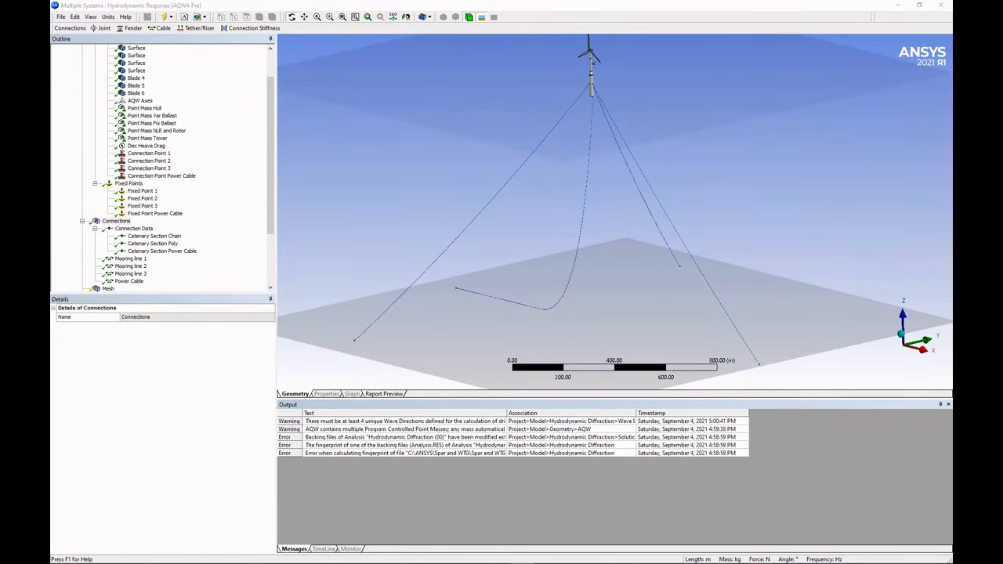
{"action": "left_click_drag", "start_coordinate": [271, 222], "coordinate": [272, 271]}
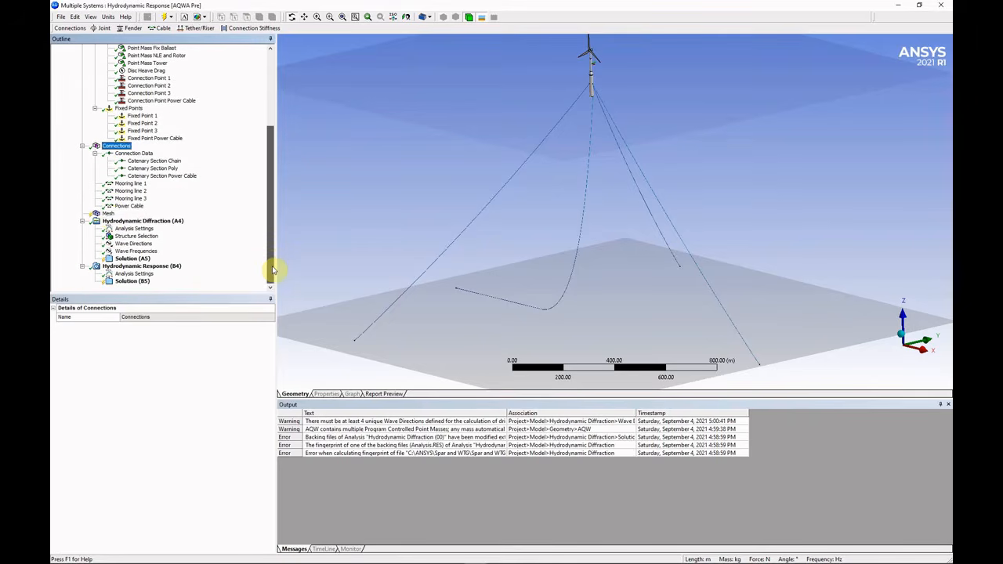
Mesh with 0.25 m defeaturing tolerance, 0.95 m maximum element size and Surface Meshing Only.
{"action": "left_click", "coordinate": [110, 214]}
{"action": "left_click", "coordinate": [157, 345]}
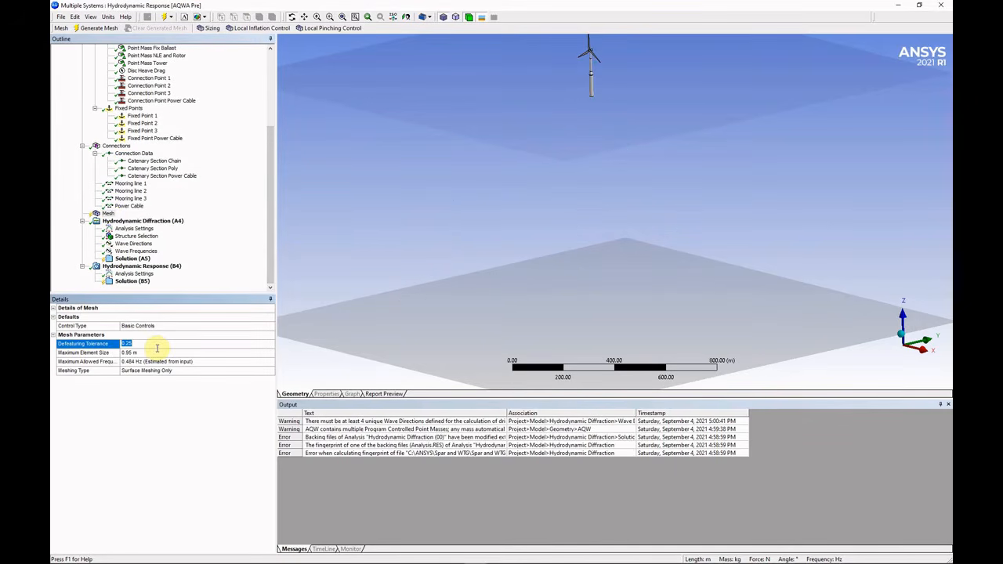
{"action": "left_click", "coordinate": [153, 354]}
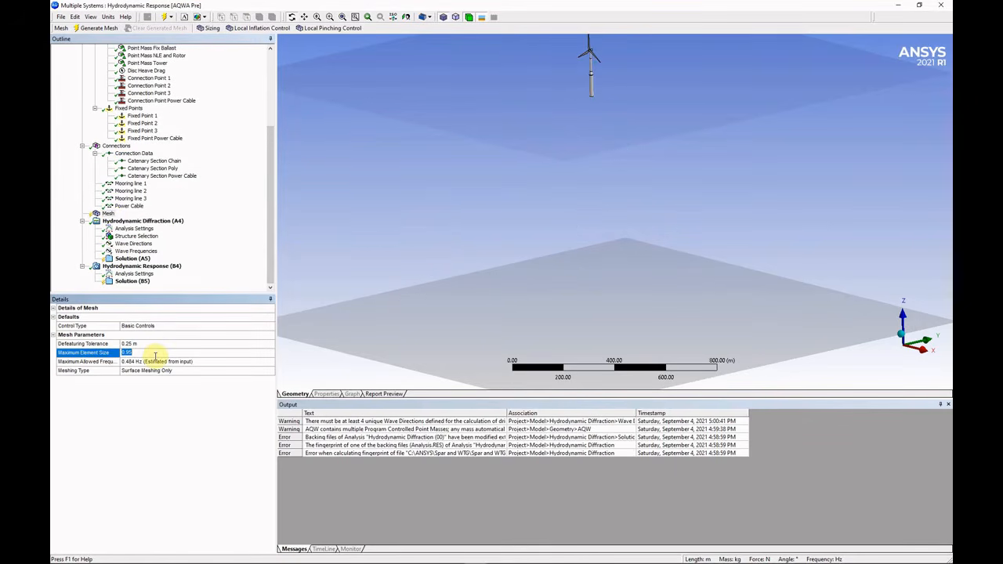
{"action": "left_click", "coordinate": [196, 372]}
{"action": "left_click", "coordinate": [270, 370]}
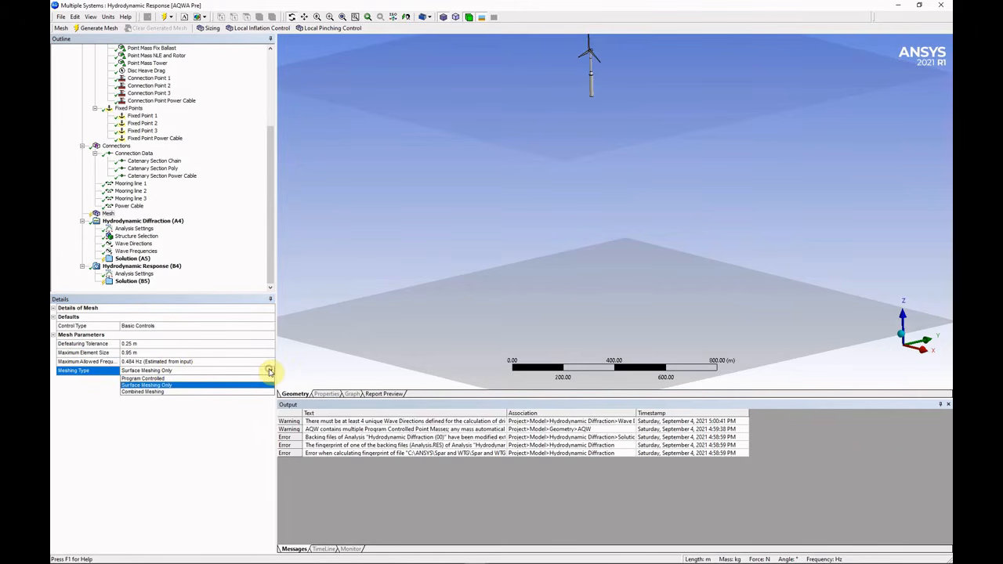
{"action": "left_click", "coordinate": [269, 370]}
{"action": "right_click", "coordinate": [108, 214]}
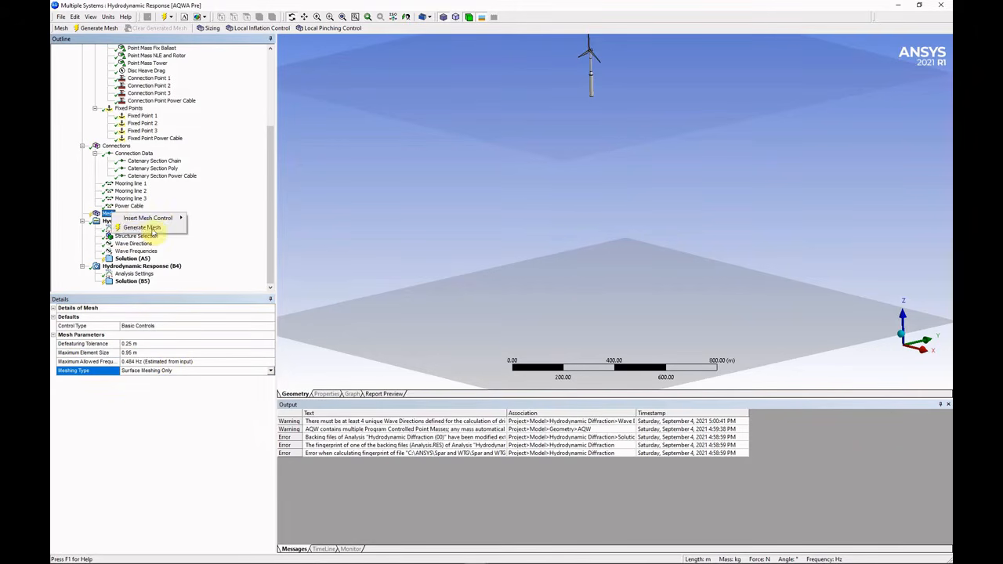
{"action": "left_click", "coordinate": [125, 227]}
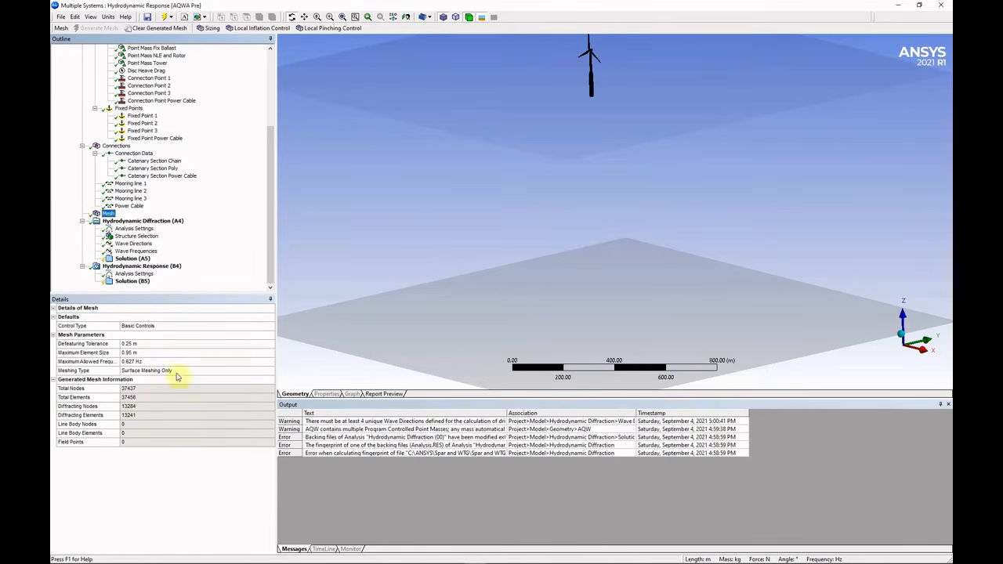
{"action": "mouse_move", "coordinate": [605, 101]}
{"action": "right_mouse_down"}
{"action": "mouse_move", "coordinate": [584, 77]}
{"action": "mouse_move", "coordinate": [573, 37]}
{"action": "right_mouse_up"}
{"action": "right_click_drag", "start_coordinate": [589, 221], "coordinate": [664, 277]}
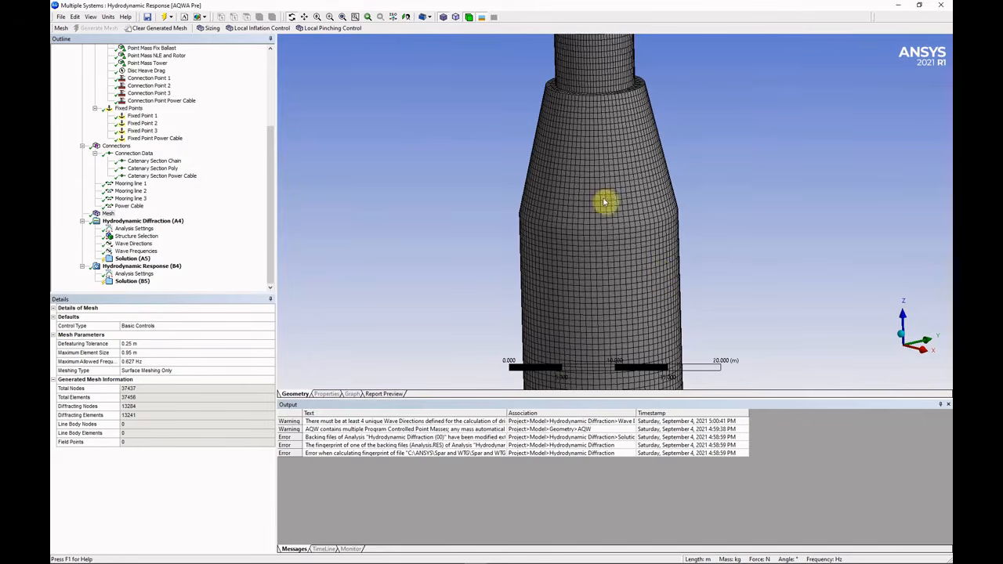
{"action": "left_click", "coordinate": [925, 352]}
{"action": "middle_click_drag", "start_coordinate": [604, 322], "coordinate": [625, 47], "text": "ctrl"}
{"action": "middle_click_drag", "start_coordinate": [631, 306], "coordinate": [629, 34], "text": "ctrl"}
{"action": "scroll", "coordinate": [631, 170], "scroll_direction": "up", "scroll_amount": 1}
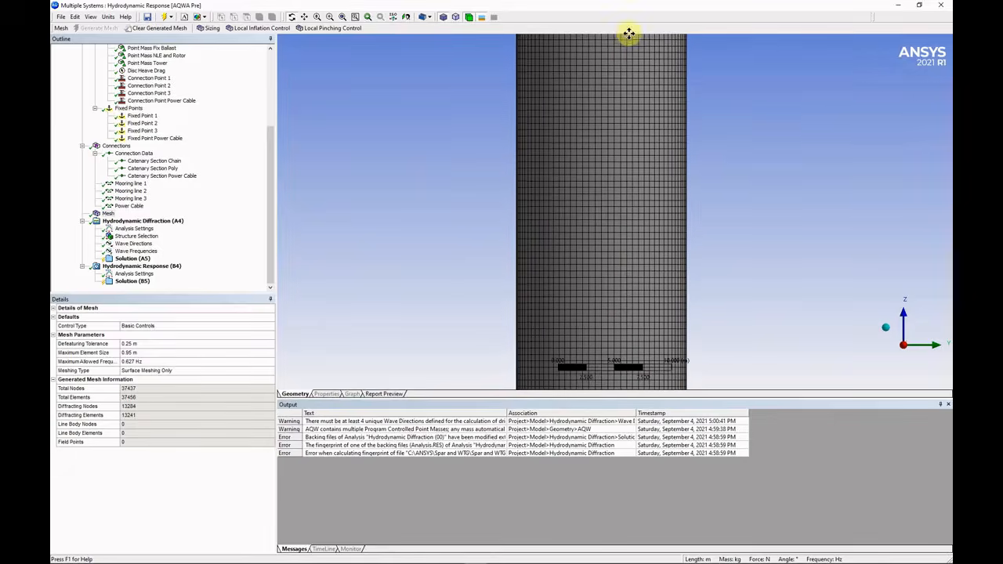
{"action": "scroll", "coordinate": [609, 311], "scroll_direction": "down", "scroll_amount": 2}
{"action": "middle_click_drag", "start_coordinate": [609, 311], "coordinate": [600, 160], "text": "ctrl"}
{"action": "middle_click_drag", "start_coordinate": [609, 230], "coordinate": [606, 206]}
{"action": "middle_click_drag", "start_coordinate": [610, 78], "coordinate": [595, 149]}
{"action": "middle_click_drag", "start_coordinate": [593, 61], "coordinate": [591, 456], "text": "ctrl"}
{"action": "middle_click_drag", "start_coordinate": [603, 102], "coordinate": [604, 390], "text": "ctrl"}
{"action": "middle_click_drag", "start_coordinate": [593, 67], "coordinate": [543, 217], "text": "ctrl"}
{"action": "scroll", "coordinate": [589, 284], "scroll_direction": "down", "scroll_amount": 2}
{"action": "scroll", "coordinate": [609, 206], "scroll_direction": "up", "scroll_amount": 5}
{"action": "scroll", "coordinate": [612, 214], "scroll_direction": "down", "scroll_amount": 3}
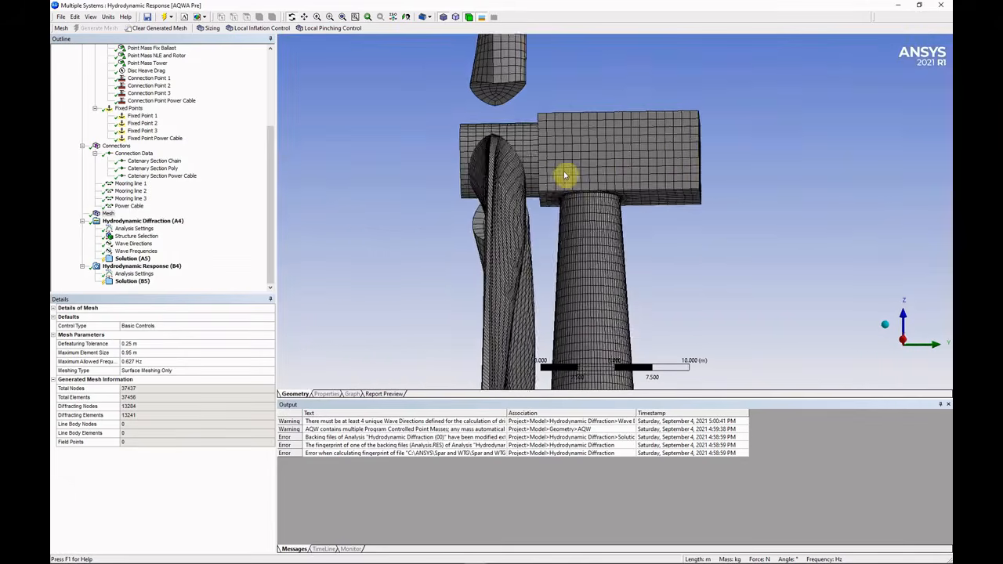
{"action": "middle_click_drag", "start_coordinate": [566, 174], "coordinate": [627, 197]}
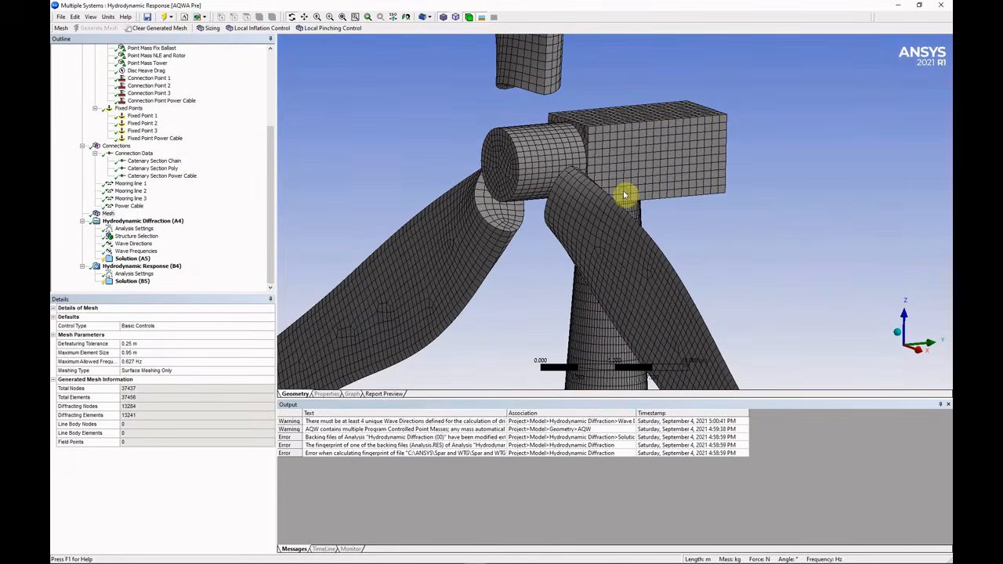
{"action": "left_click", "coordinate": [342, 17]}
{"action": "right_click_drag", "start_coordinate": [588, 179], "coordinate": [637, 240]}
{"action": "mouse_move", "coordinate": [619, 223]}
{"action": "middle_mouse_down", "text": "ctrl"}
{"action": "mouse_move", "coordinate": [599, 168]}
{"action": "mouse_move", "coordinate": [634, 215]}
{"action": "mouse_move", "coordinate": [624, 217]}
{"action": "mouse_move", "coordinate": [635, 215]}
{"action": "middle_mouse_up", "text": "ctrl"}
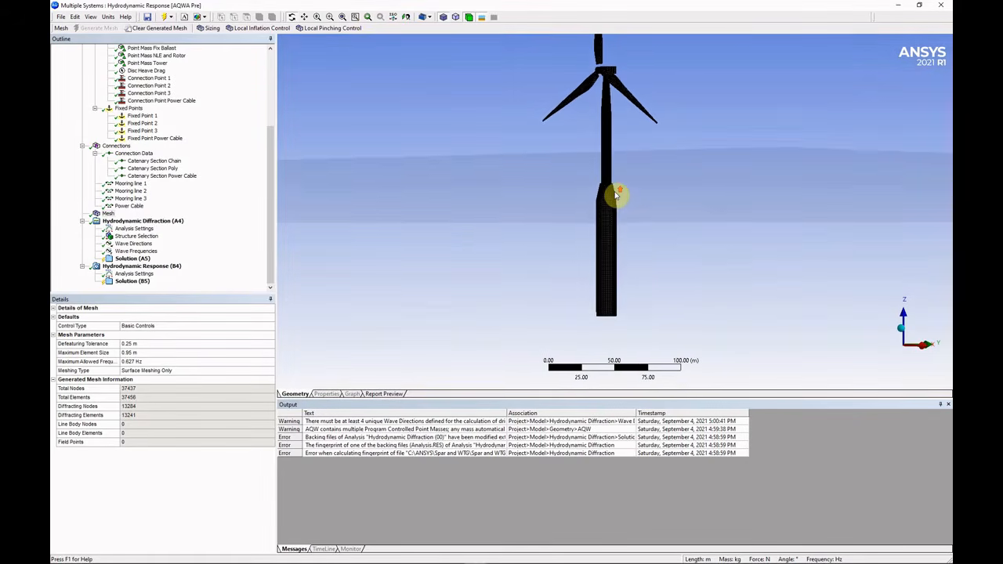
In the diffraction Analysis Settings, set Parallel Processing to Manual Definition with 4 requested cores.
{"action": "left_click", "coordinate": [134, 228]}
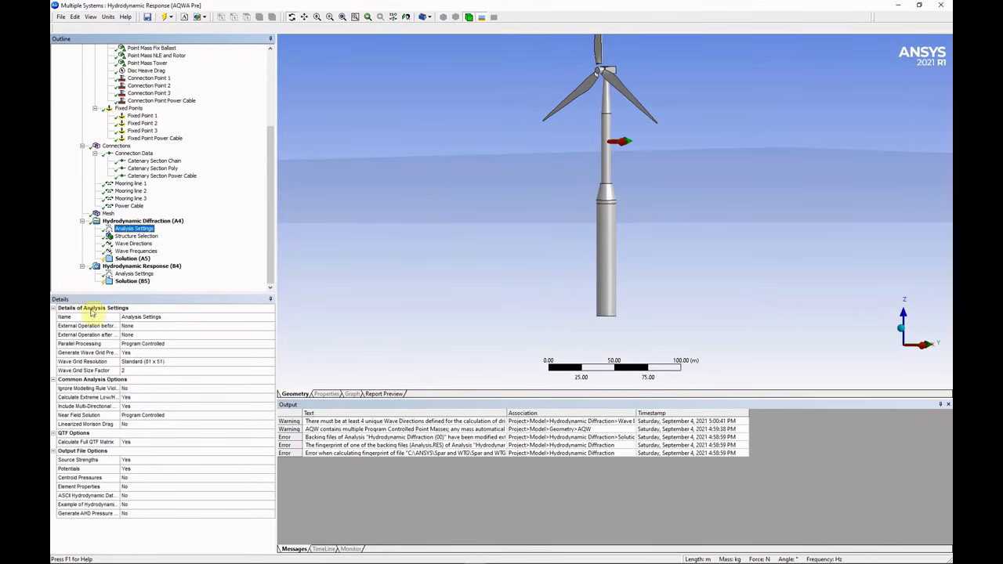
{"action": "left_click", "coordinate": [172, 345]}
{"action": "left_click", "coordinate": [273, 346]}
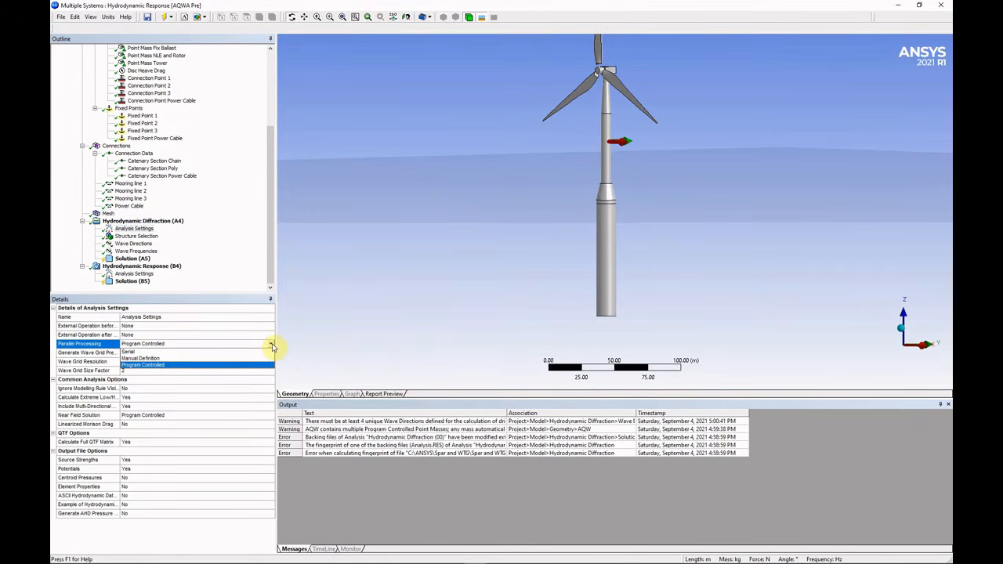
{"action": "left_click", "coordinate": [257, 346]}
{"action": "left_click", "coordinate": [271, 345]}
{"action": "left_click", "coordinate": [172, 358]}
{"action": "left_click", "coordinate": [143, 353]}
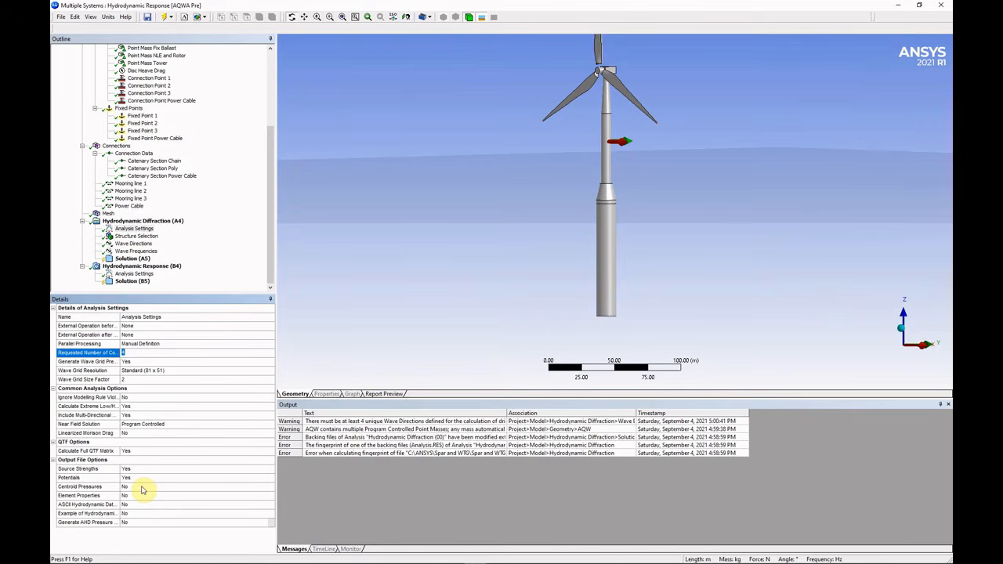
Check the potentials output option, then show the diffraction Structure Selection containing AQW.
{"action": "left_click", "coordinate": [145, 477]}
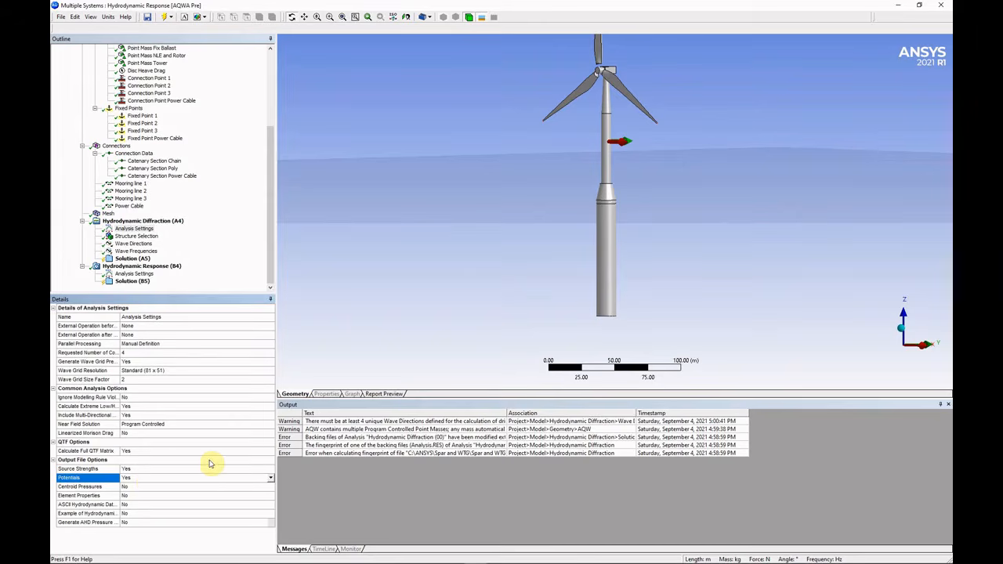
{"action": "left_click", "coordinate": [144, 237]}
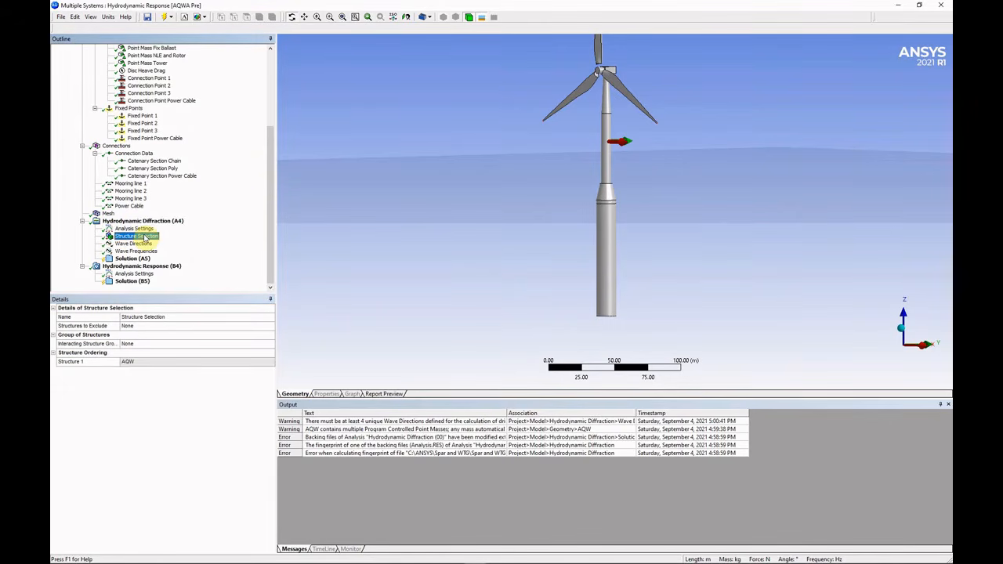
Set the wave direction interval to 120°, giving directions -180°, -60°, 60° and 180°.
{"action": "left_click", "coordinate": [139, 244]}
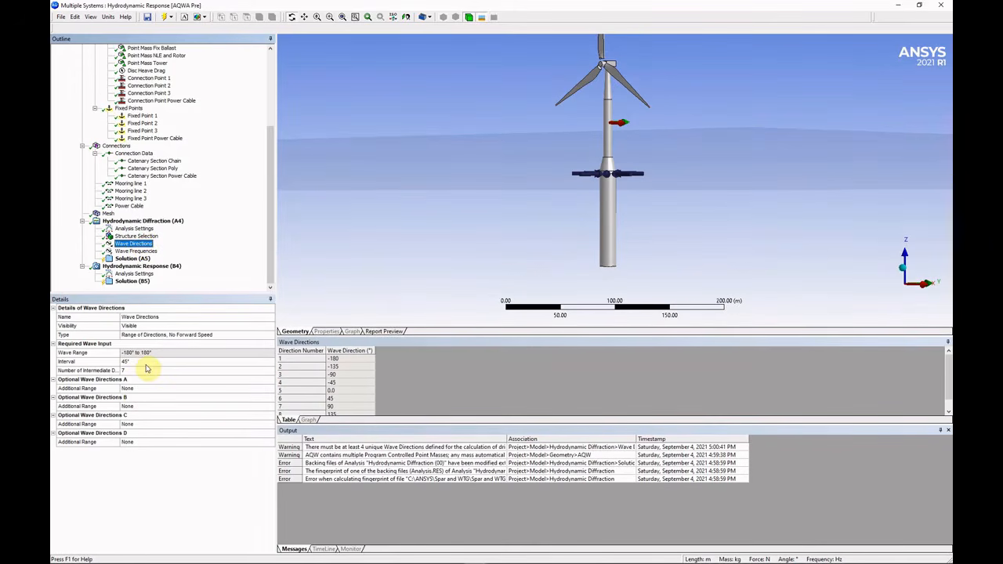
{"action": "left_click_drag", "start_coordinate": [622, 199], "coordinate": [625, 208]}
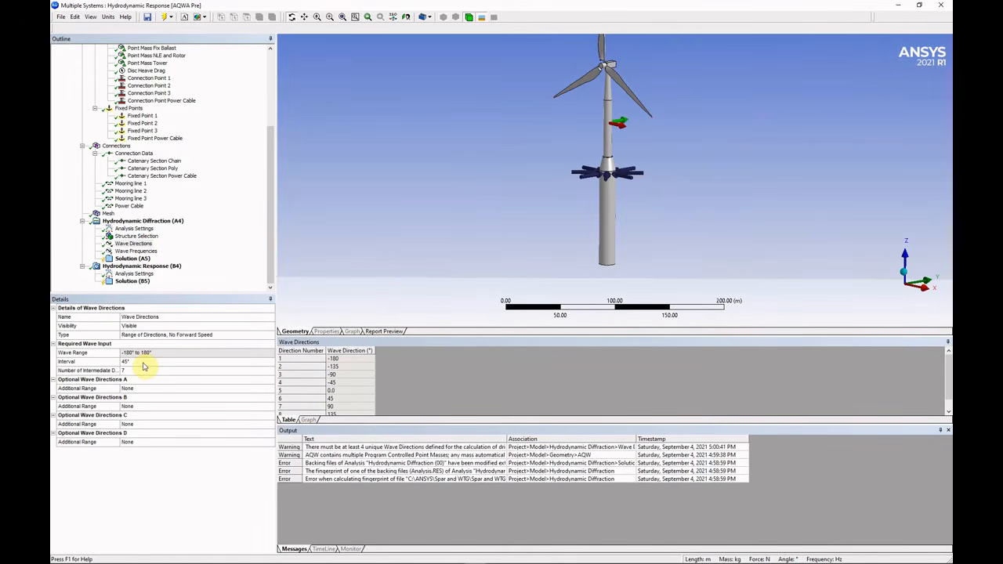
{"action": "left_click", "coordinate": [143, 363]}
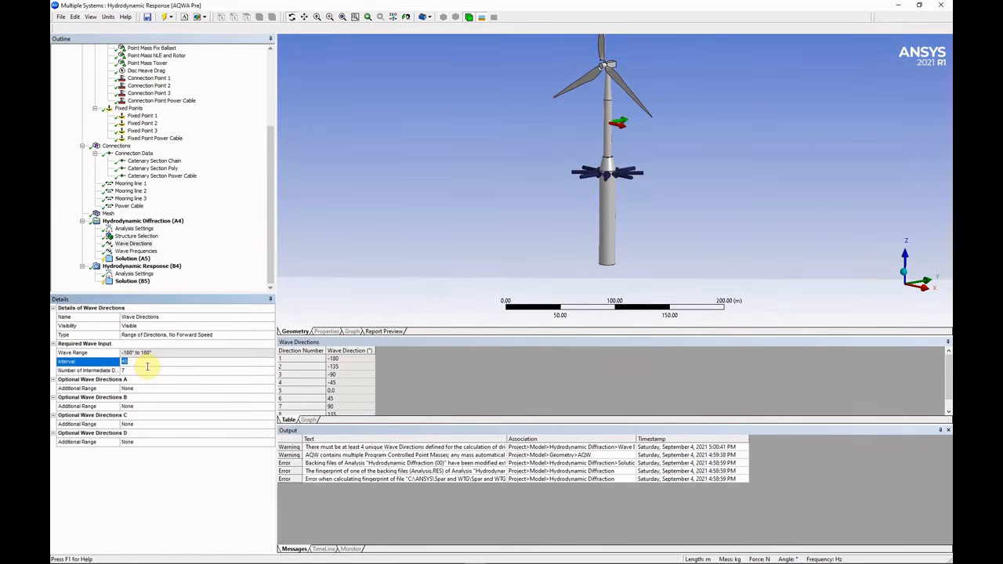
{"action": "type", "text": "120"}
{"action": "key", "text": "Return"}
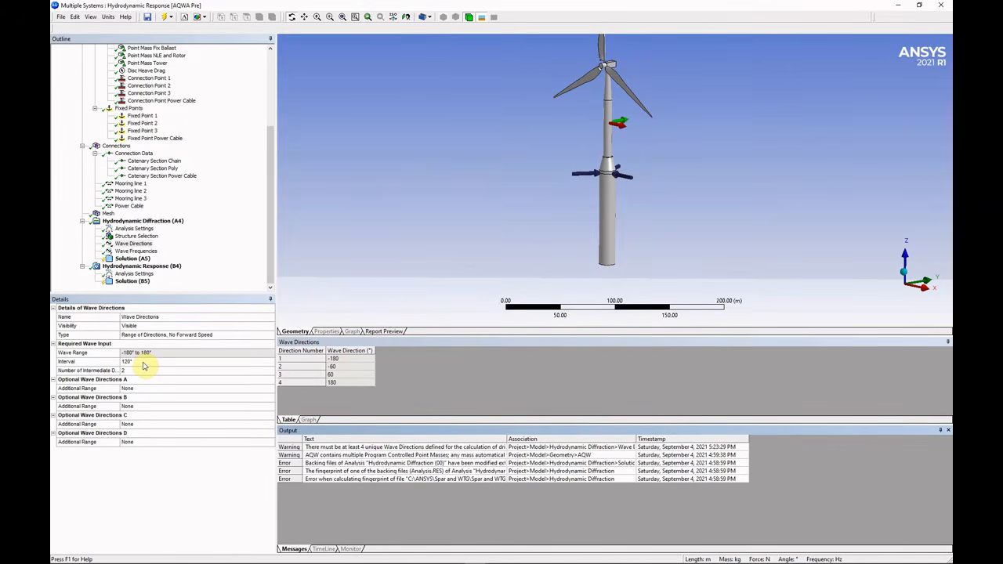
Review the 20 wave periods in the Wave Frequencies table.
{"action": "left_click", "coordinate": [136, 250]}
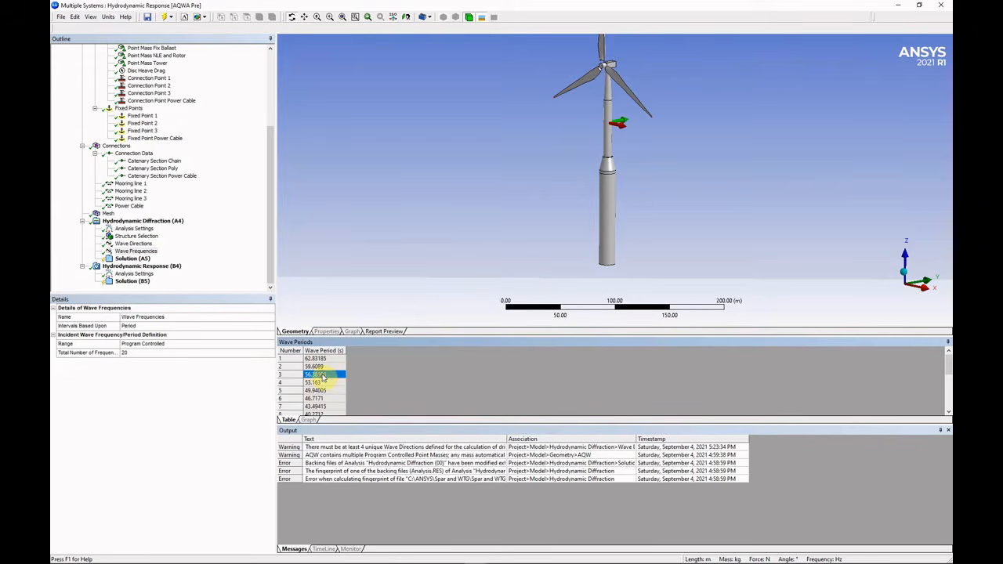
{"action": "left_click_drag", "start_coordinate": [352, 426], "coordinate": [350, 446]}
{"action": "scroll", "coordinate": [341, 403], "scroll_direction": "down", "scroll_amount": 3}
{"action": "scroll", "coordinate": [341, 403], "scroll_direction": "down", "scroll_amount": 1}
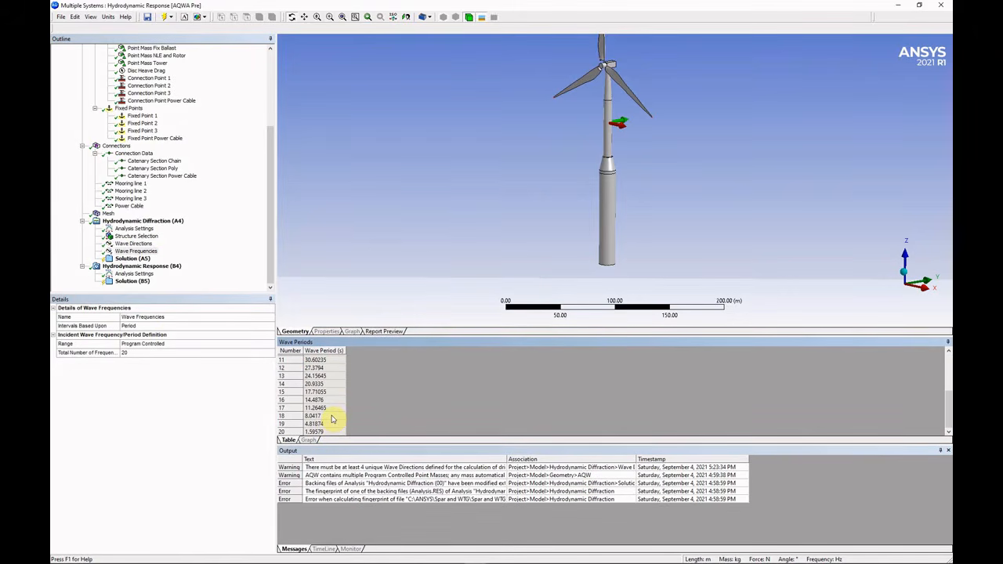
{"action": "scroll", "coordinate": [331, 420], "scroll_direction": "up", "scroll_amount": 4}
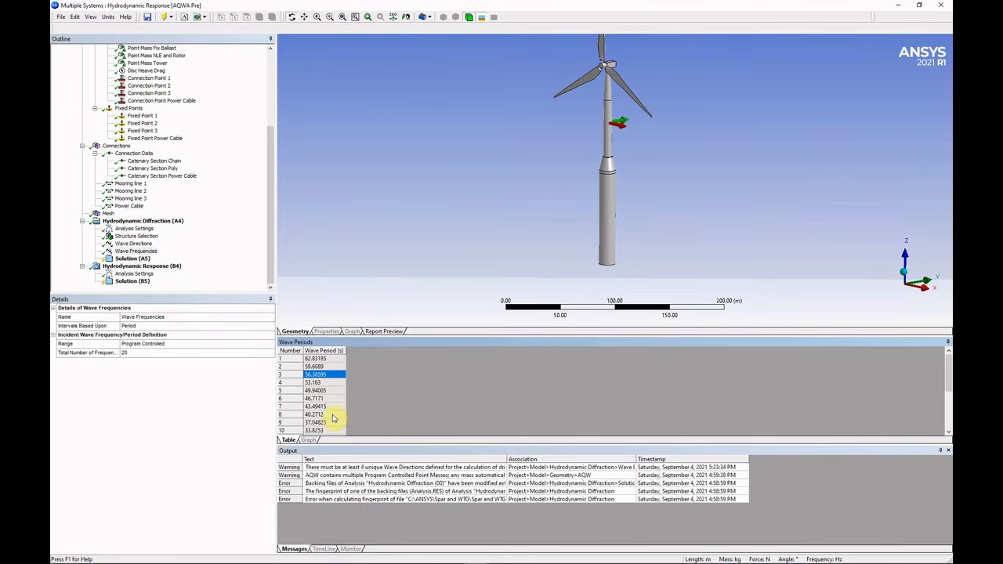
{"action": "left_click", "coordinate": [131, 259]}
Insert Hydrostatic and Pressures and Motions results under the diffraction solution.
{"action": "right_click", "coordinate": [130, 258]}
{"action": "mouse_move", "coordinate": [180, 262]}
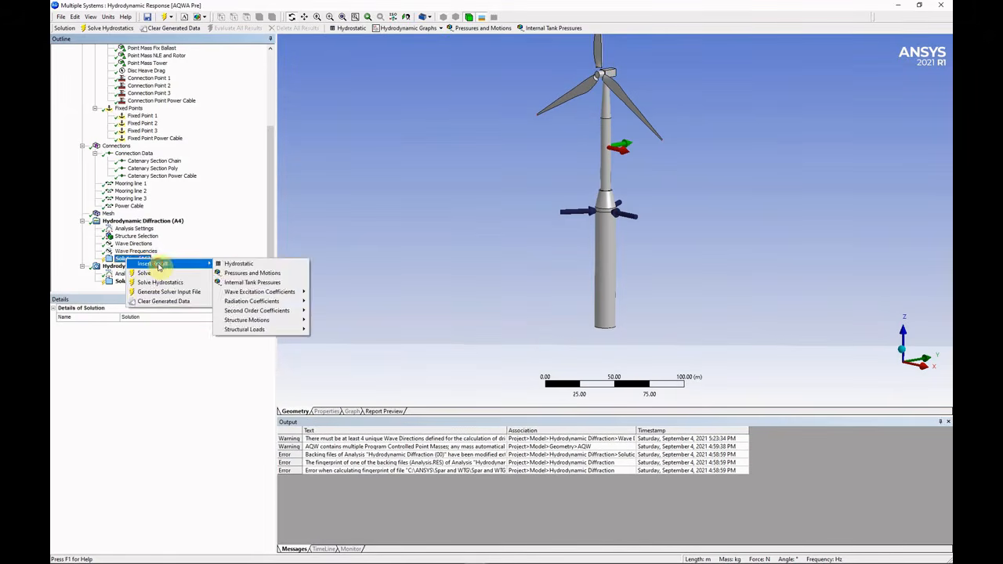
{"action": "left_click", "coordinate": [237, 265]}
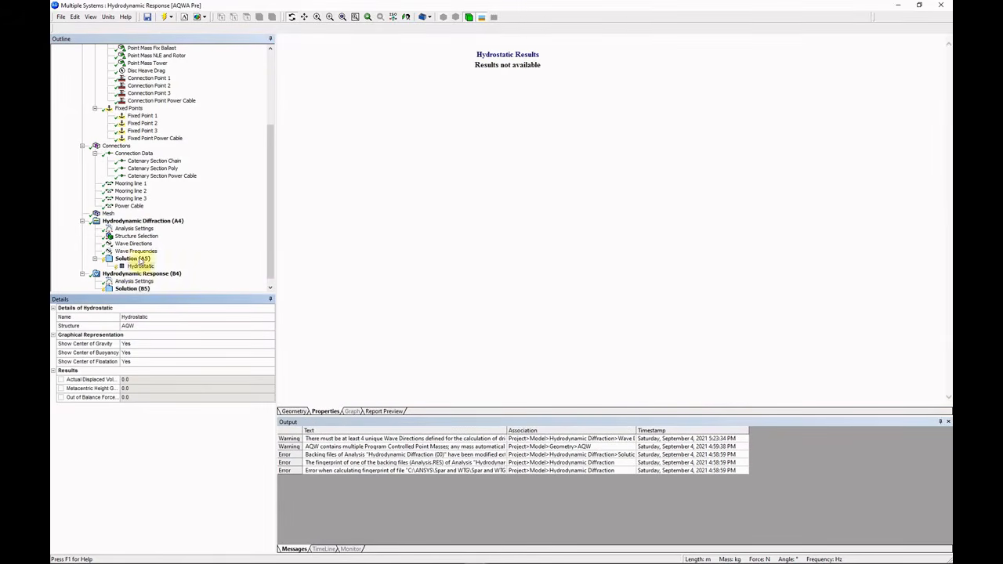
{"action": "left_click", "coordinate": [139, 259]}
{"action": "right_click", "coordinate": [139, 259]}
{"action": "mouse_move", "coordinate": [180, 263]}
{"action": "left_click", "coordinate": [243, 272]}
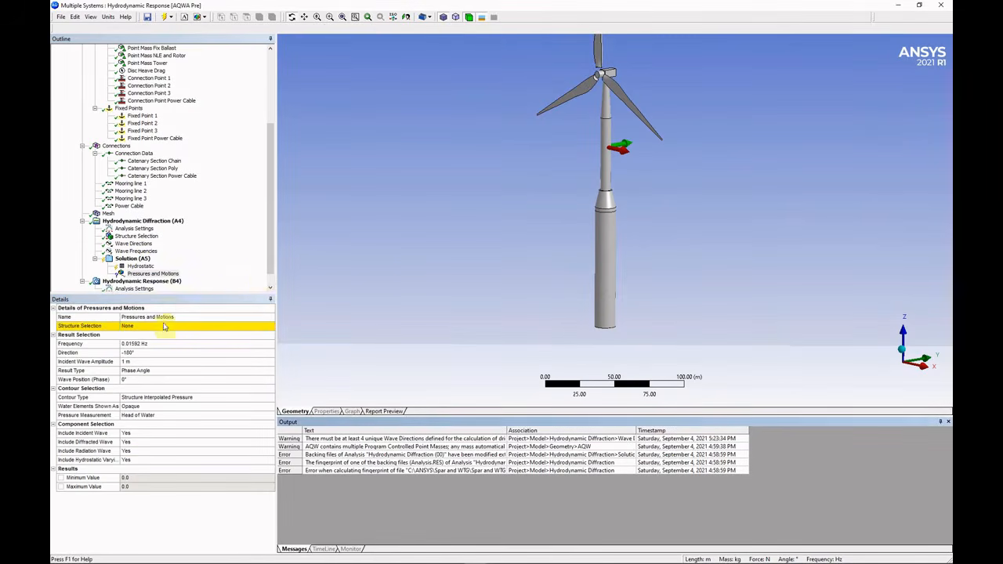
Set Pressures and Motions to 0.12435 Hz, 2 m amplitude, Phase Angle and a 36-step Sequence.
{"action": "left_click", "coordinate": [195, 344]}
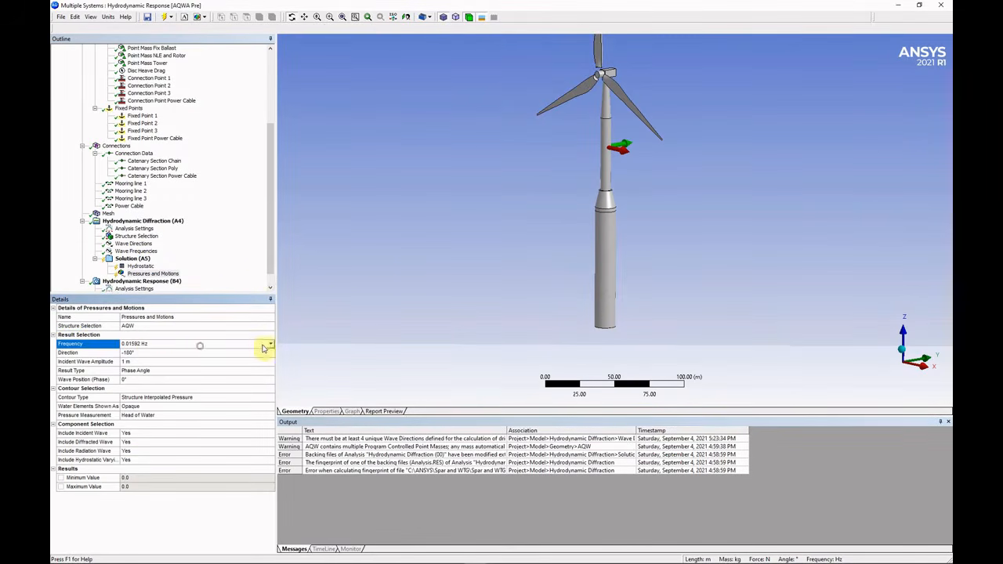
{"action": "left_click", "coordinate": [271, 346]}
{"action": "left_click", "coordinate": [271, 319]}
{"action": "left_click", "coordinate": [271, 319]}
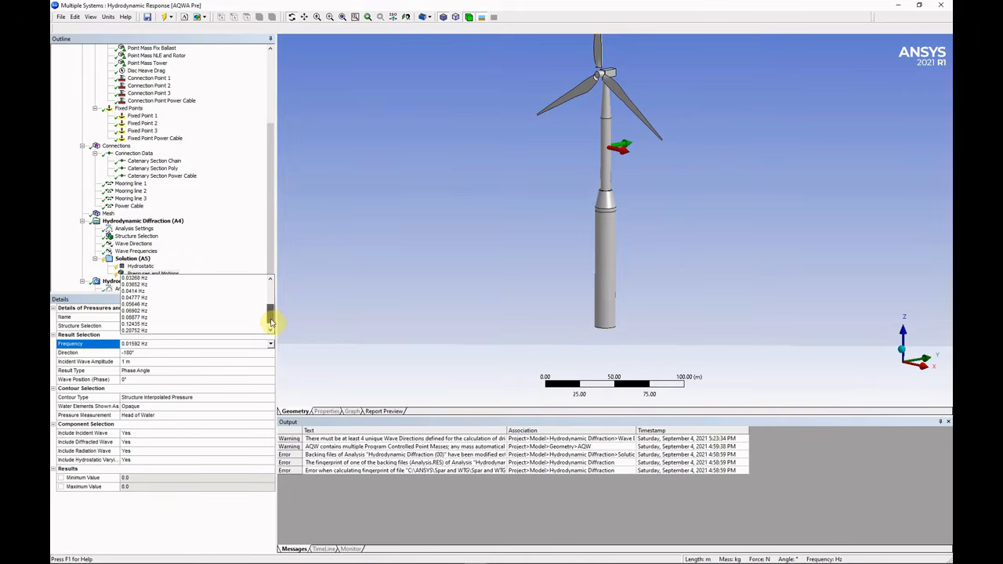
{"action": "left_click", "coordinate": [173, 324]}
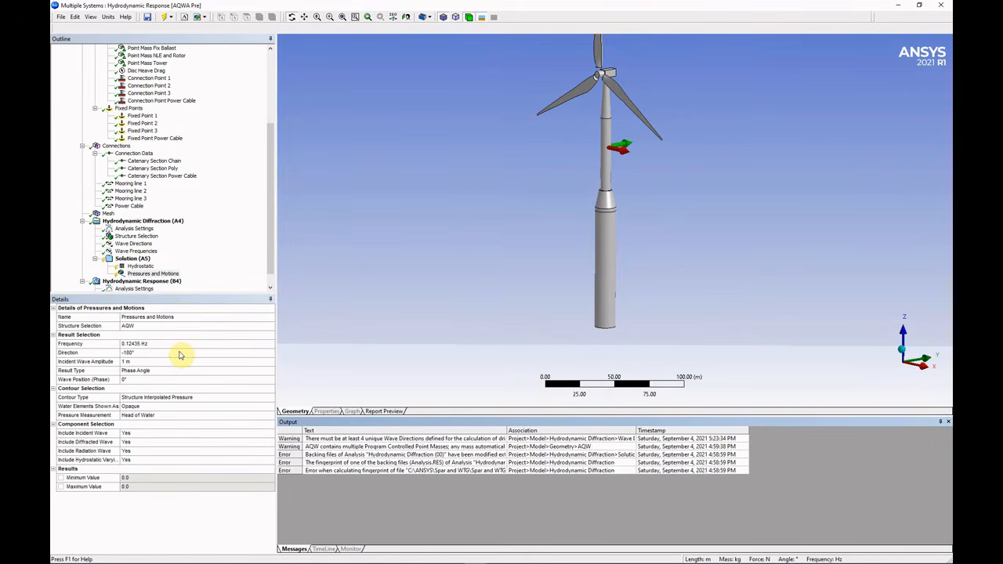
{"action": "left_click", "coordinate": [207, 362]}
{"action": "type", "text": "2"}
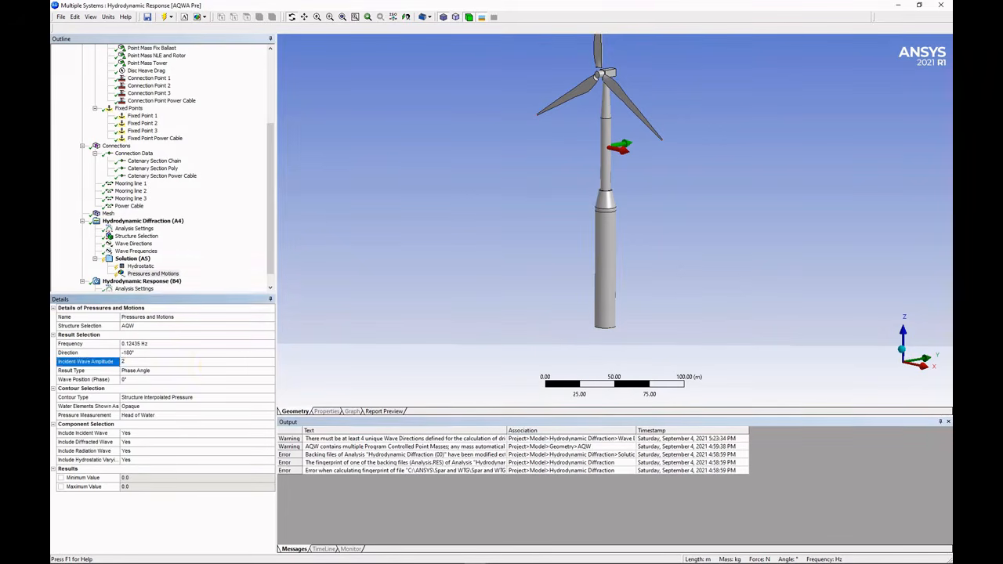
{"action": "key", "text": "Return"}
{"action": "left_click", "coordinate": [271, 371]}
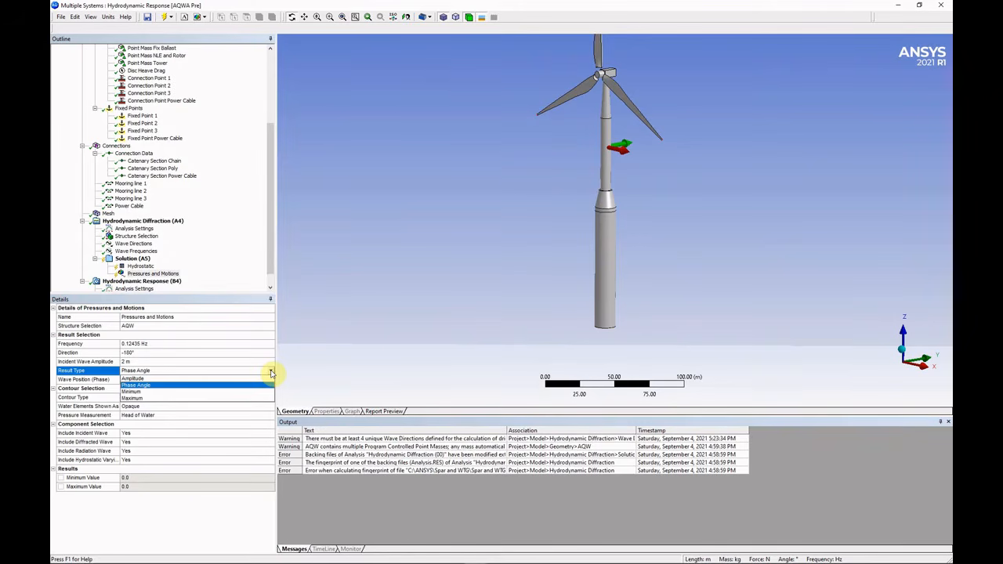
{"action": "left_click", "coordinate": [251, 385]}
{"action": "left_click", "coordinate": [251, 379]}
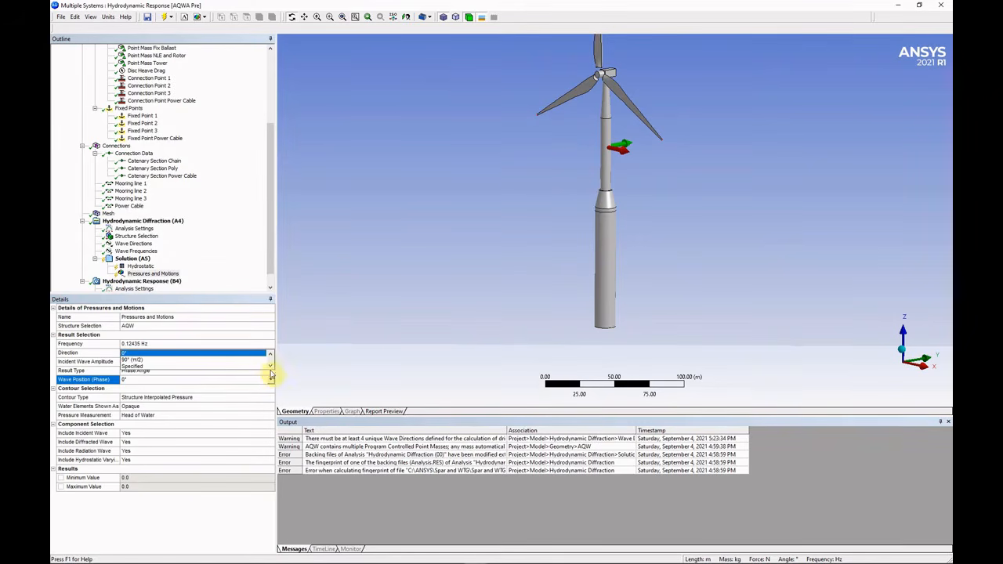
{"action": "left_click", "coordinate": [252, 367]}
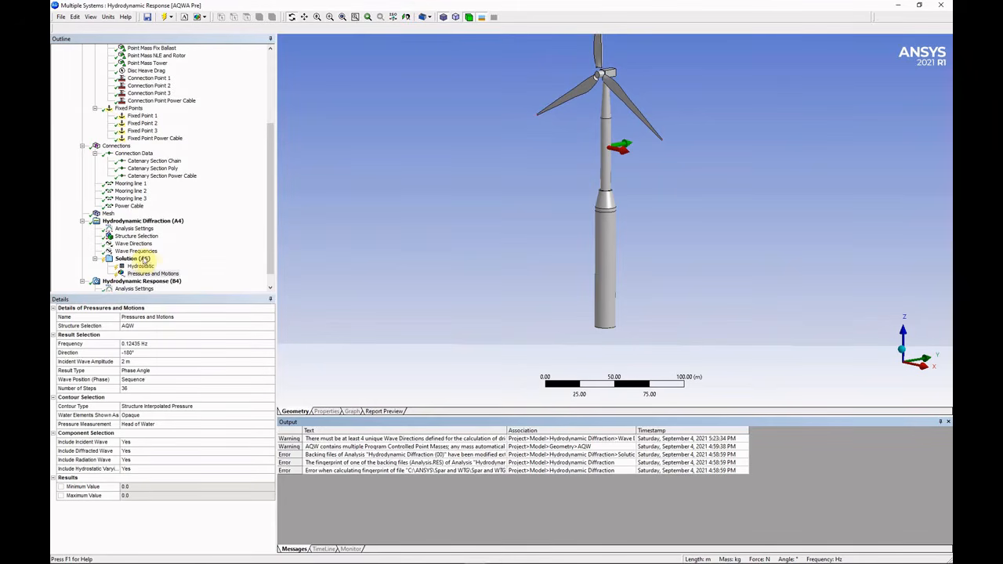
Add an RAOs frequency graph plotting the Global Z motion component.
{"action": "right_click", "coordinate": [144, 263]}
{"action": "mouse_move", "coordinate": [181, 256]}
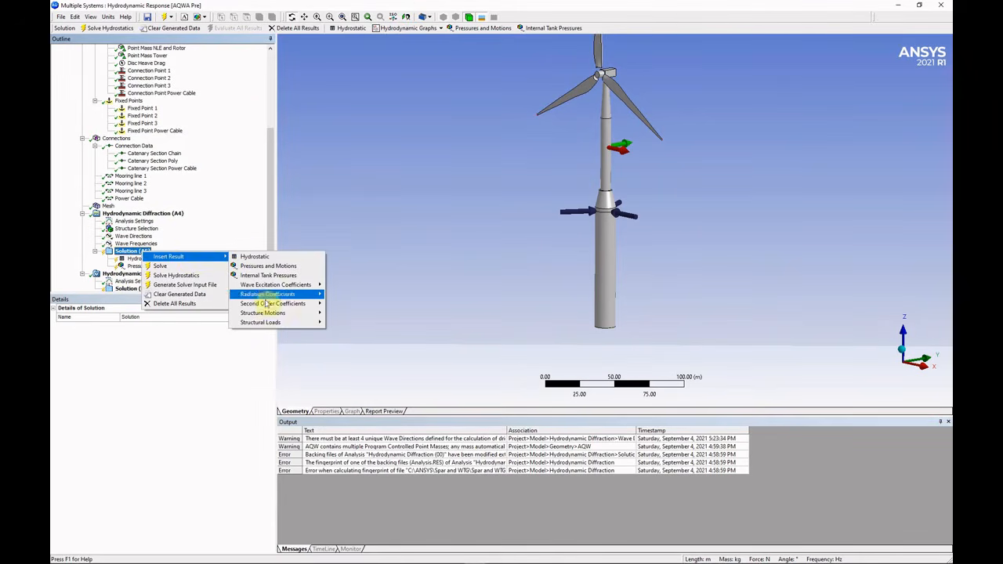
{"action": "mouse_move", "coordinate": [280, 313]}
{"action": "mouse_move", "coordinate": [343, 315]}
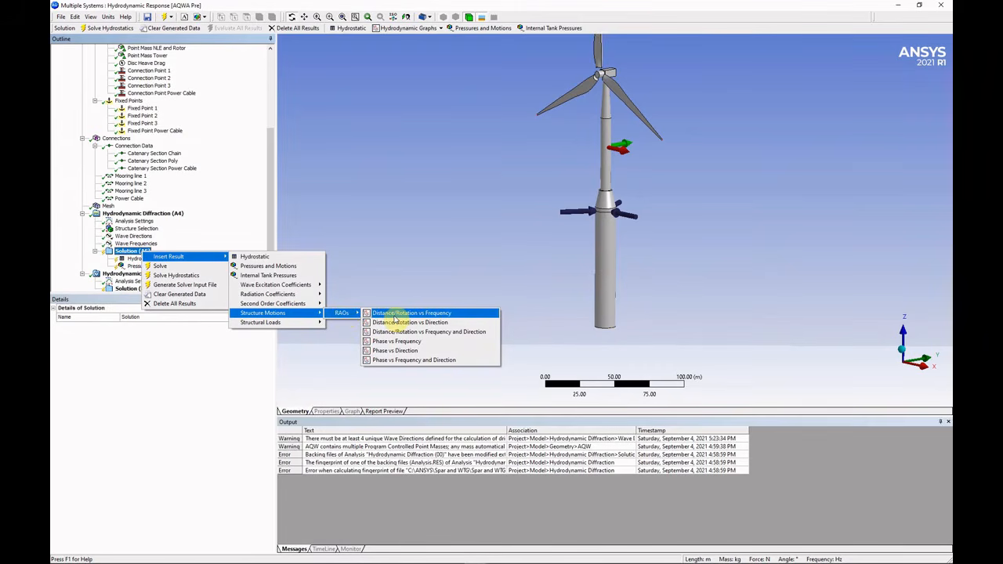
{"action": "left_click", "coordinate": [394, 315]}
{"action": "left_click", "coordinate": [146, 281]}
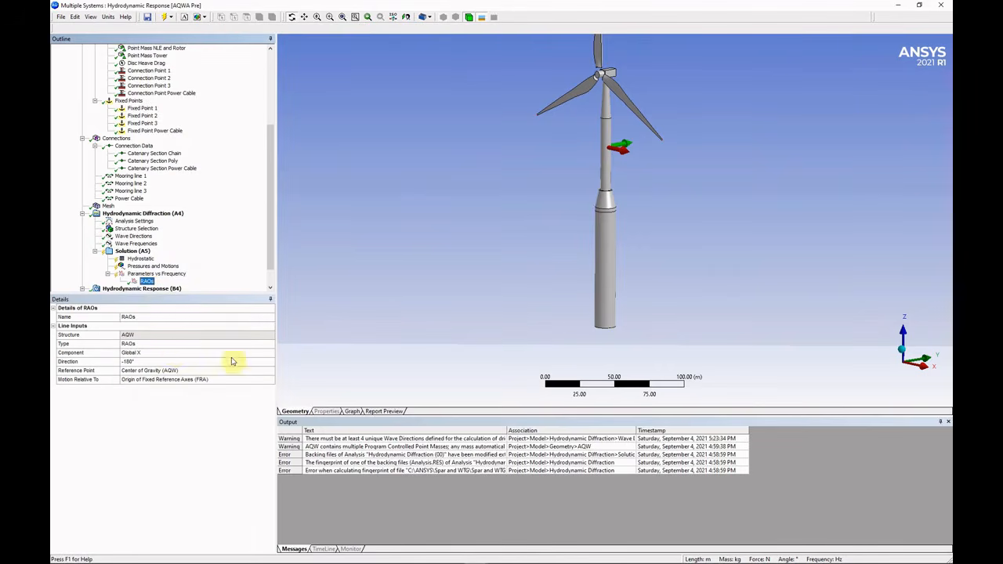
{"action": "left_click", "coordinate": [235, 352]}
{"action": "left_click", "coordinate": [269, 352]}
{"action": "left_click", "coordinate": [155, 374]}
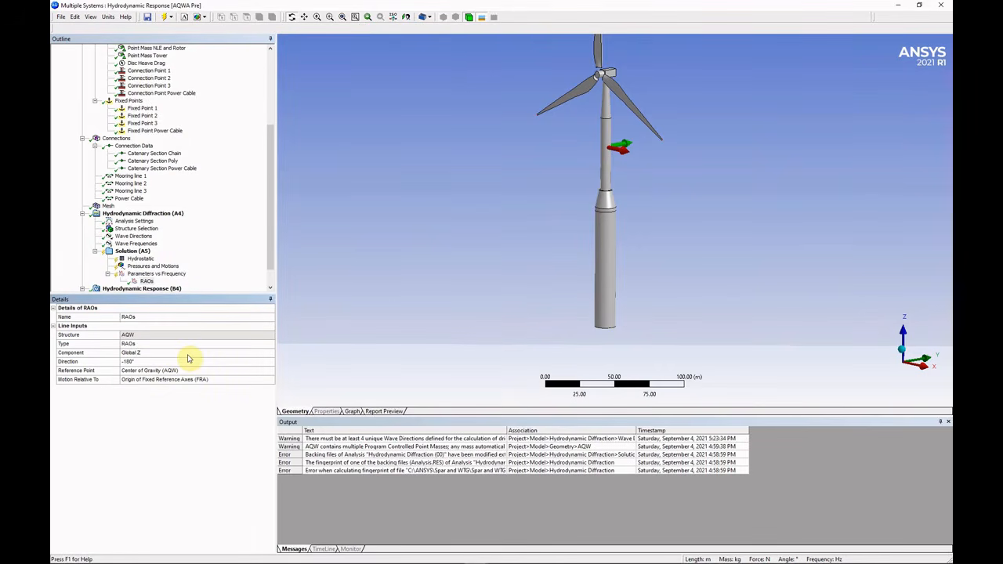
Add a second RAOs line for Global RX to the graph and save the project.
{"action": "left_click", "coordinate": [160, 273]}
{"action": "right_click", "coordinate": [161, 276]}
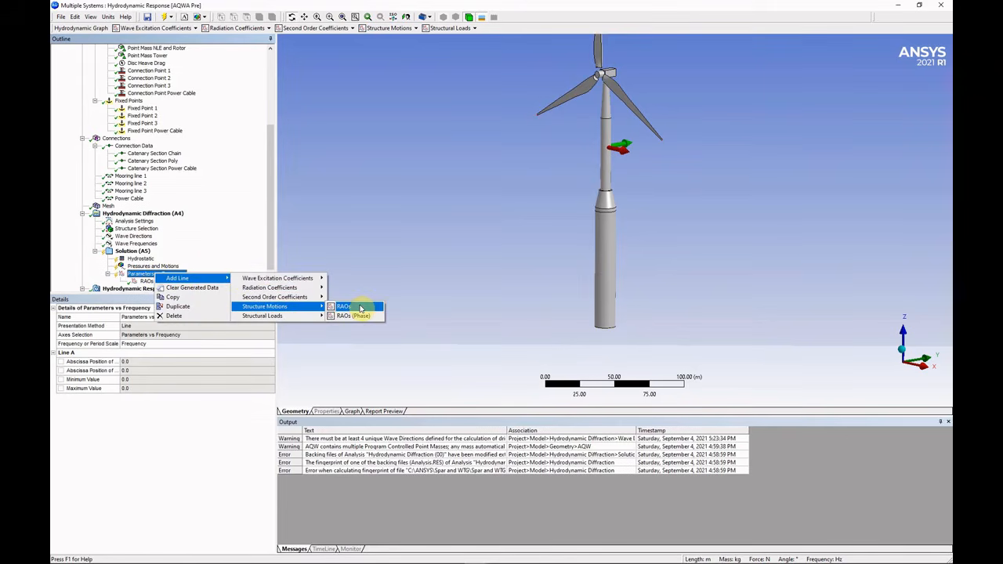
{"action": "left_click", "coordinate": [366, 311]}
{"action": "left_click", "coordinate": [196, 353]}
{"action": "left_click", "coordinate": [268, 353]}
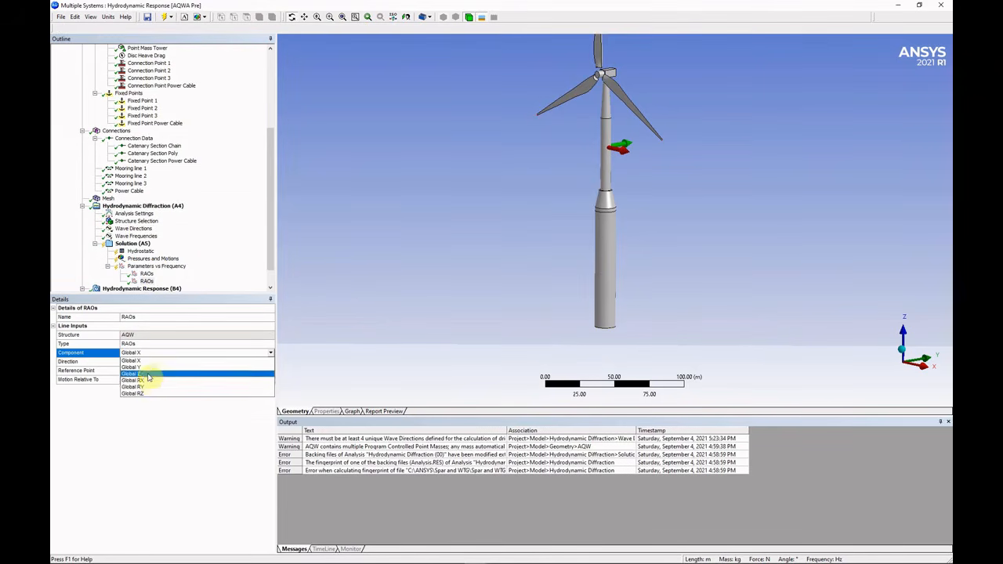
{"action": "left_click", "coordinate": [154, 384]}
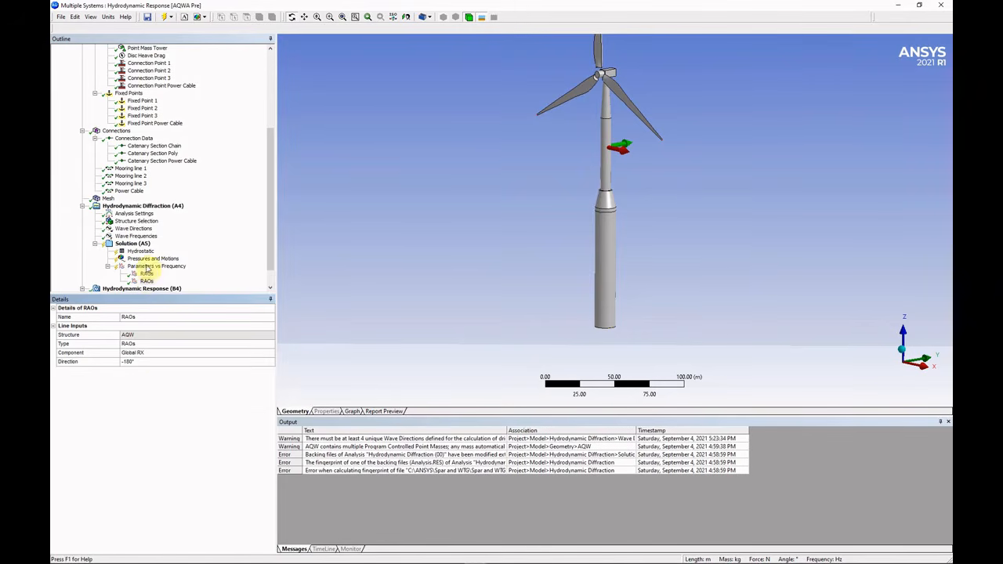
{"action": "left_click", "coordinate": [138, 244]}
{"action": "left_click", "coordinate": [147, 20]}
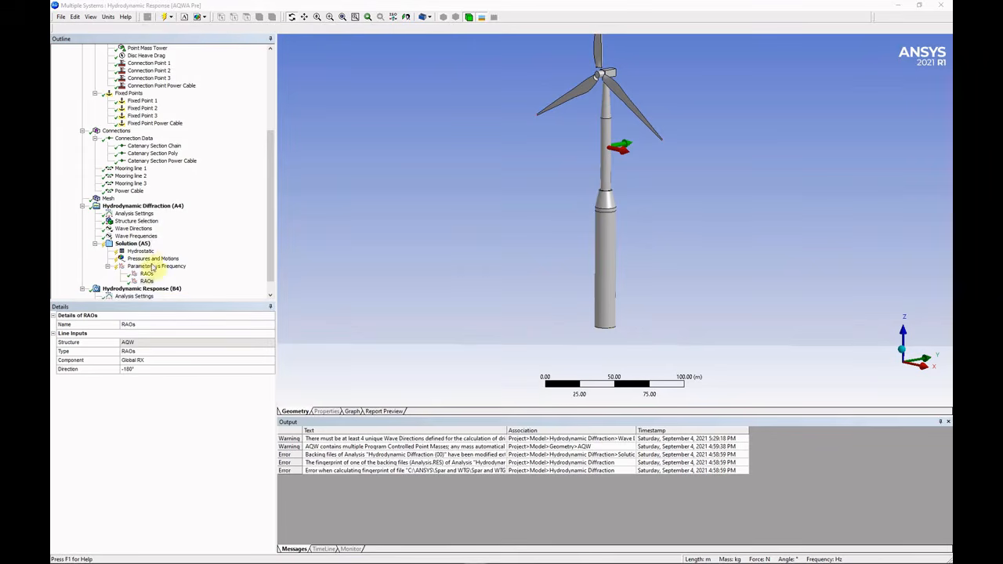
Run the diffraction solve, read the element-too-large error for frequency 20, then open Wave Frequencies.
{"action": "left_click", "coordinate": [139, 244]}
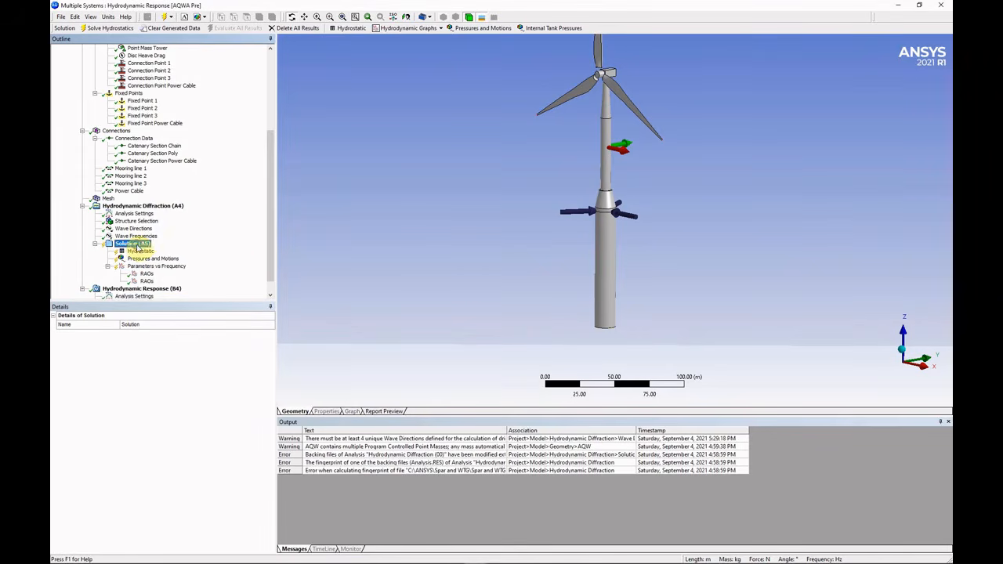
{"action": "right_click", "coordinate": [134, 243]}
{"action": "left_click", "coordinate": [167, 264]}
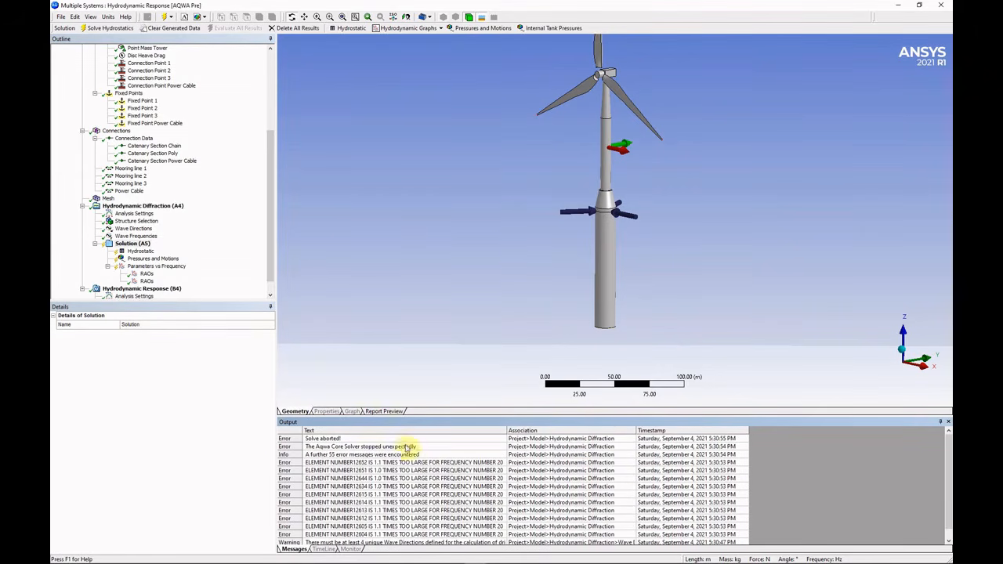
{"action": "left_click_drag", "start_coordinate": [439, 416], "coordinate": [463, 383]}
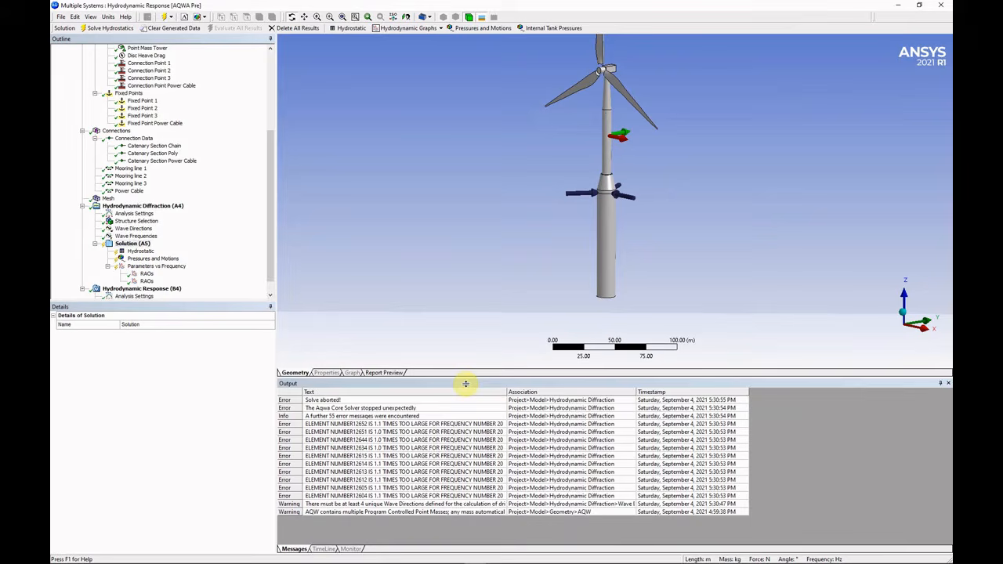
{"action": "double_click", "coordinate": [423, 423]}
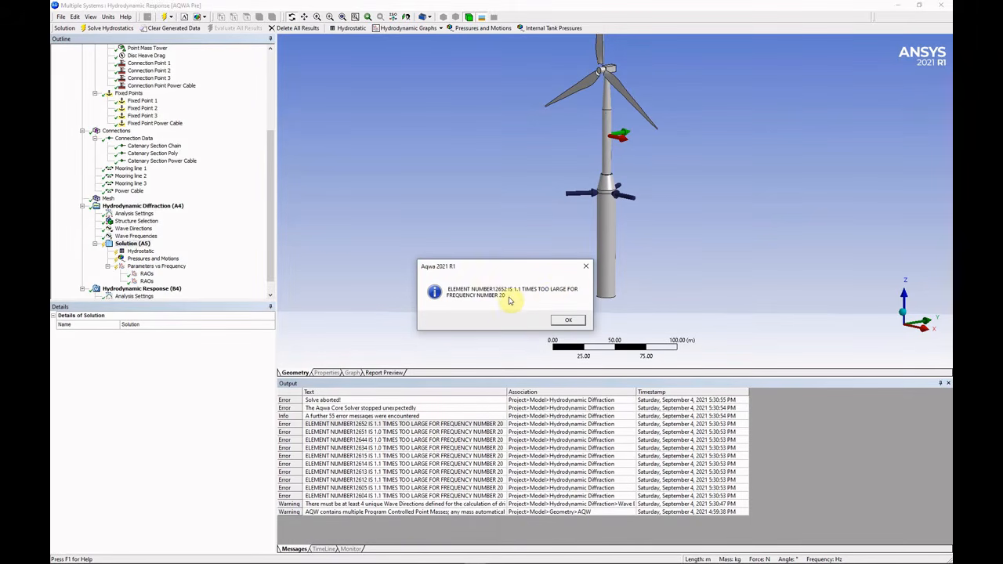
{"action": "left_click", "coordinate": [564, 320]}
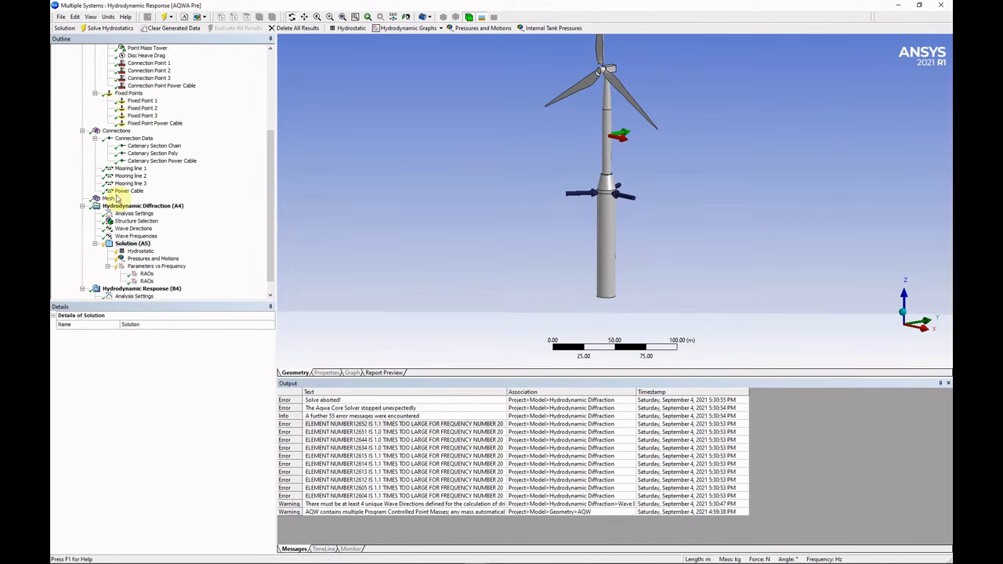
{"action": "left_click", "coordinate": [129, 236]}
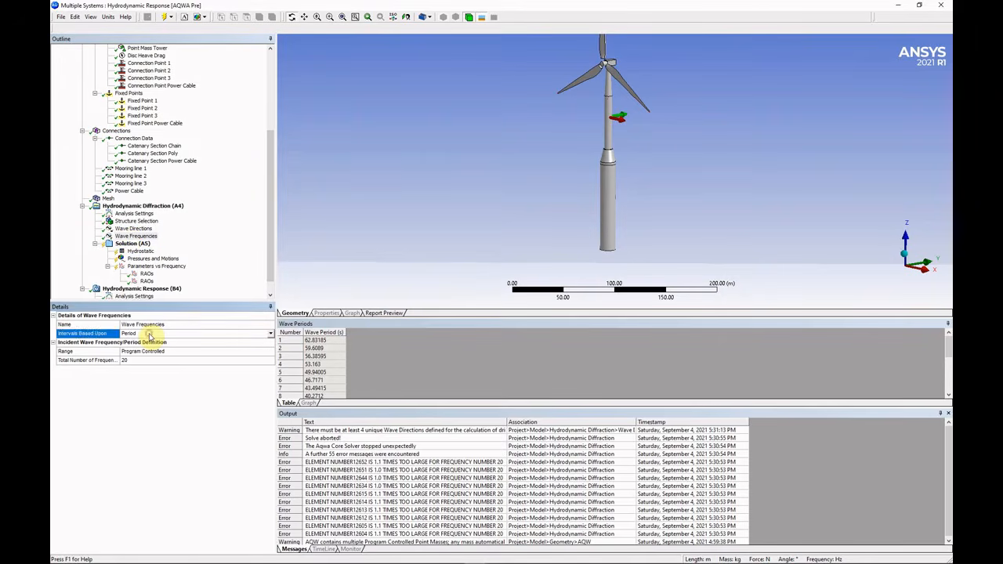
Define the main period range manually from 60 s to 30 s with 4 intermediate values.
{"action": "left_click", "coordinate": [153, 351]}
{"action": "left_click", "coordinate": [161, 360]}
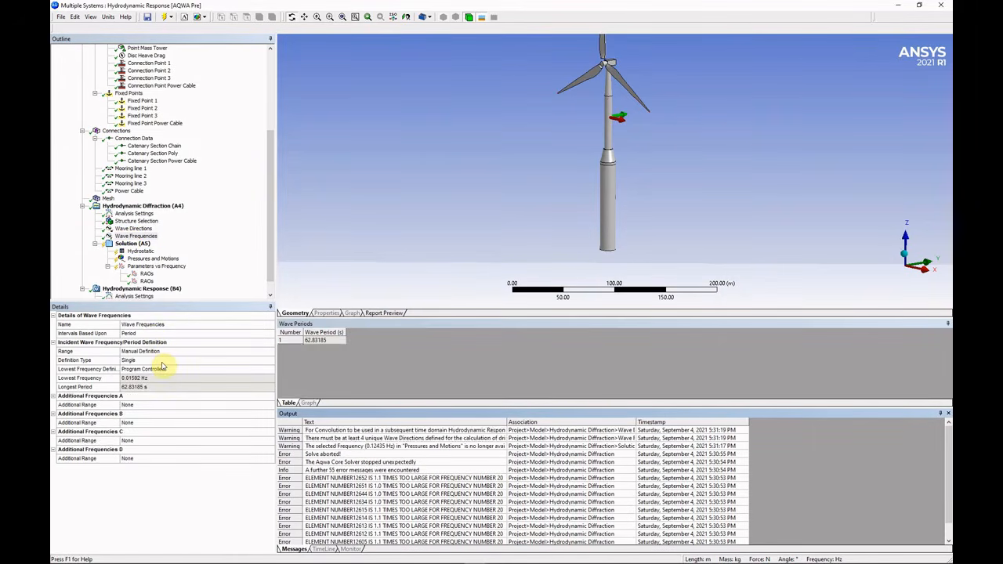
{"action": "left_click", "coordinate": [167, 354]}
{"action": "double_click", "coordinate": [175, 371]}
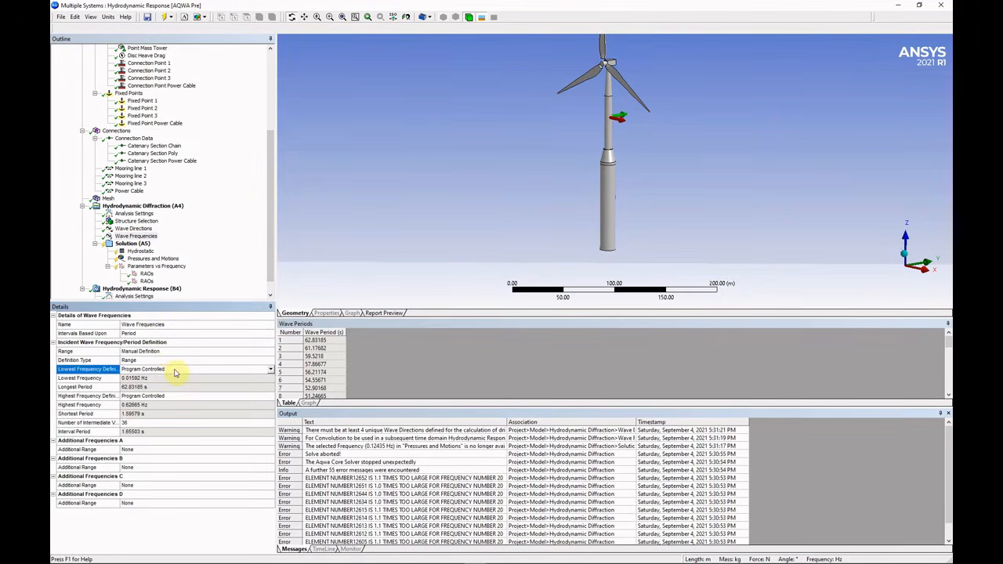
{"action": "left_click", "coordinate": [159, 388]}
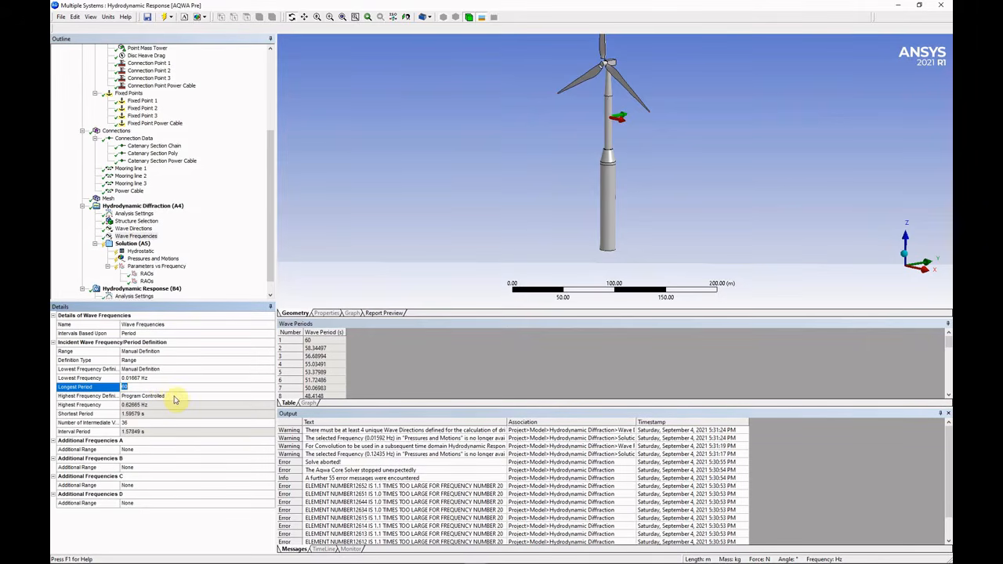
{"action": "left_click", "coordinate": [174, 397]}
{"action": "double_click", "coordinate": [174, 397]}
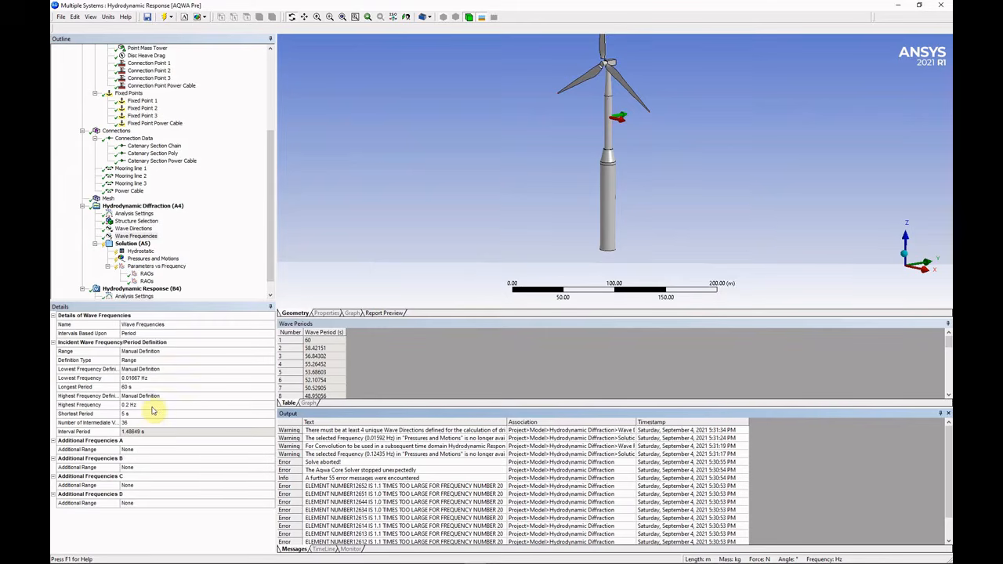
{"action": "left_click", "coordinate": [152, 415]}
{"action": "type", "text": "3"}
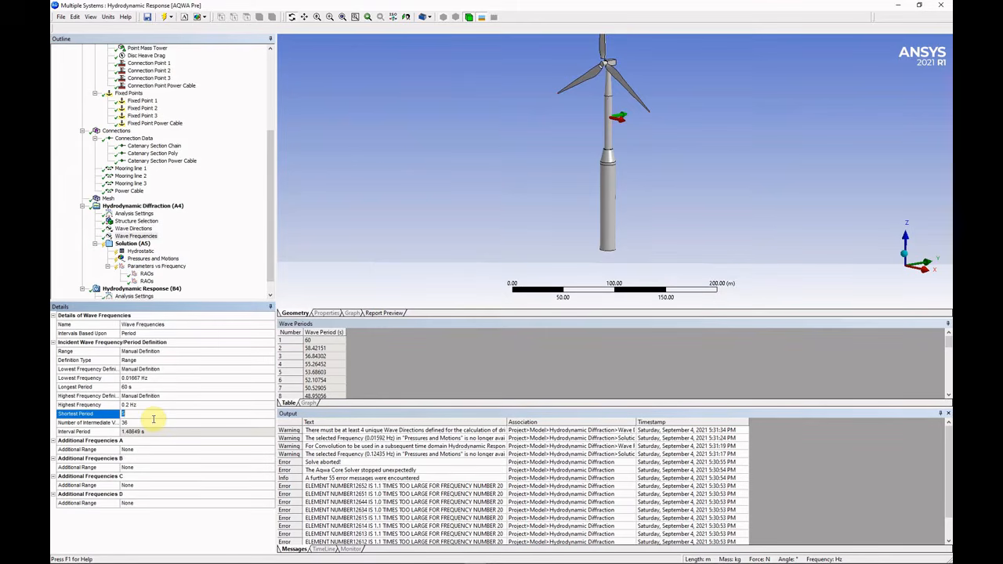
{"action": "type", "text": "0"}
{"action": "key", "text": "Return"}
{"action": "left_click", "coordinate": [155, 427]}
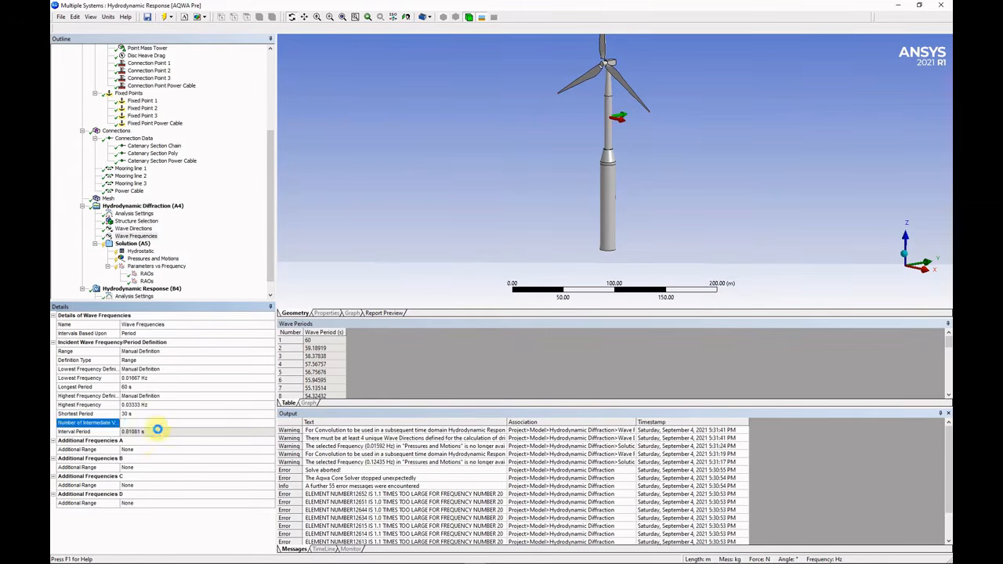
{"action": "type", "text": "4"}
{"action": "key", "text": "Return"}
Add Additional Frequencies range A from 30 s to 5 s with 24 intermediate values.
{"action": "double_click", "coordinate": [159, 453]}
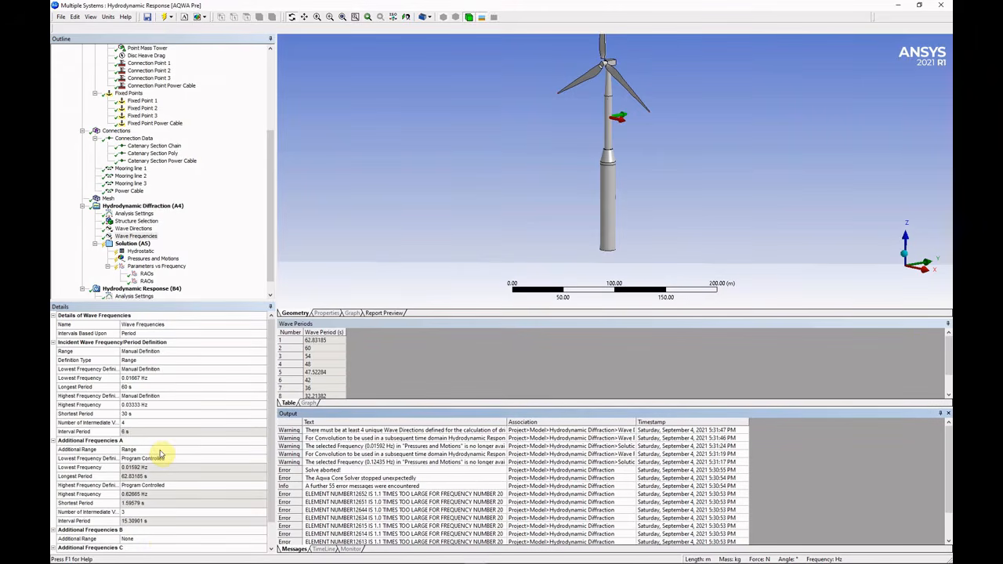
{"action": "double_click", "coordinate": [160, 457]}
{"action": "left_click", "coordinate": [167, 450]}
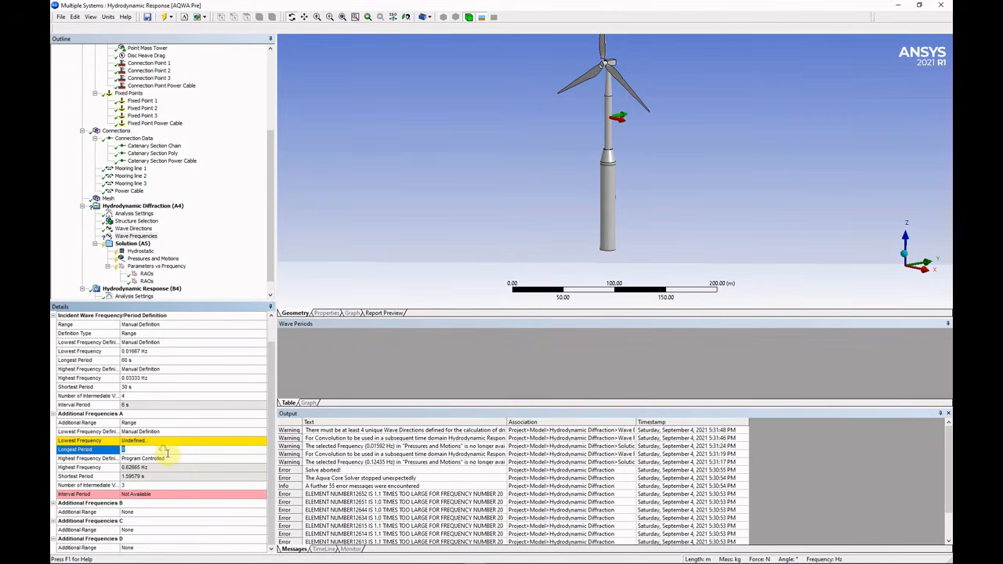
{"action": "type", "text": "30"}
{"action": "key", "text": "Return"}
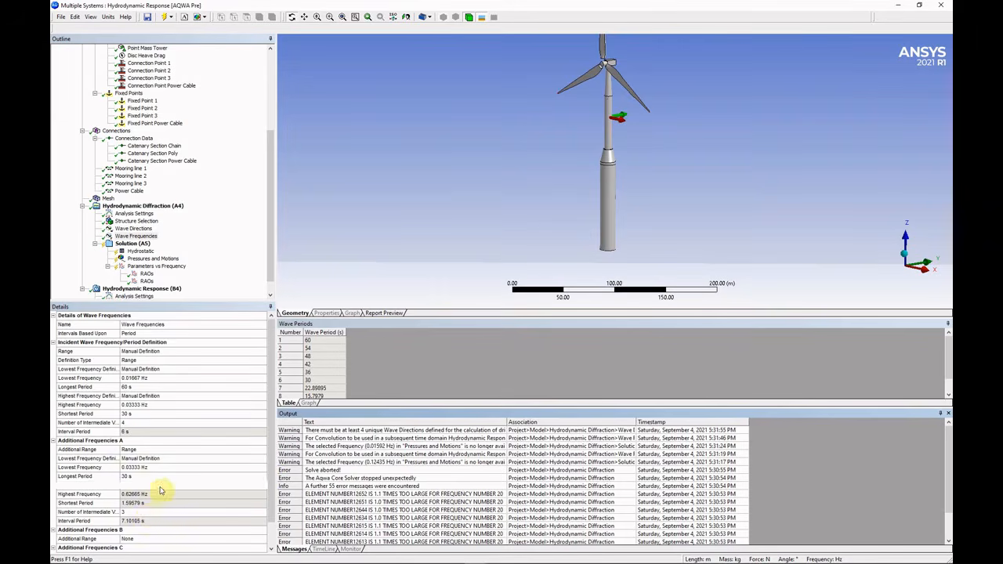
{"action": "double_click", "coordinate": [157, 485]}
{"action": "left_click", "coordinate": [158, 502]}
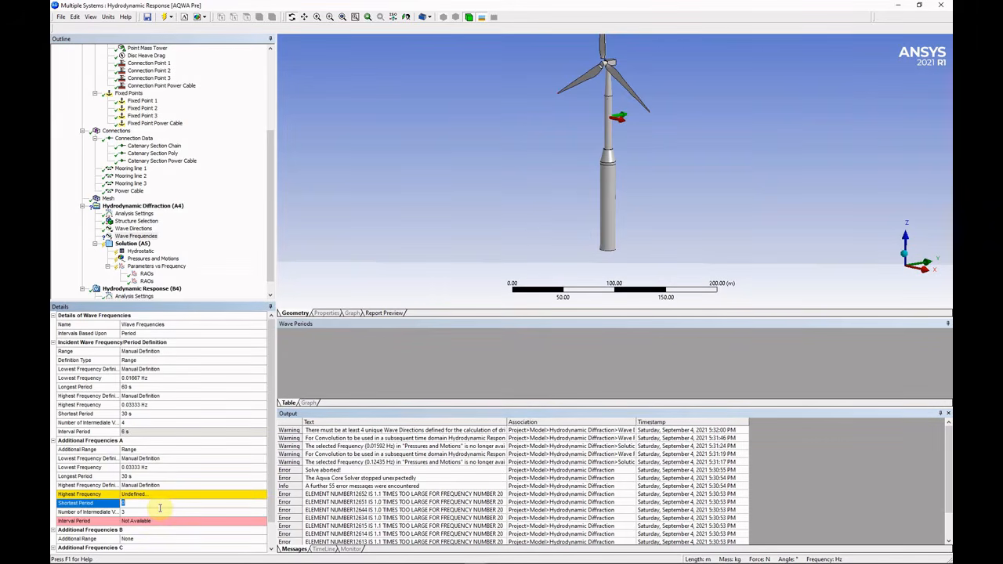
{"action": "type", "text": "5"}
{"action": "key", "text": "Return"}
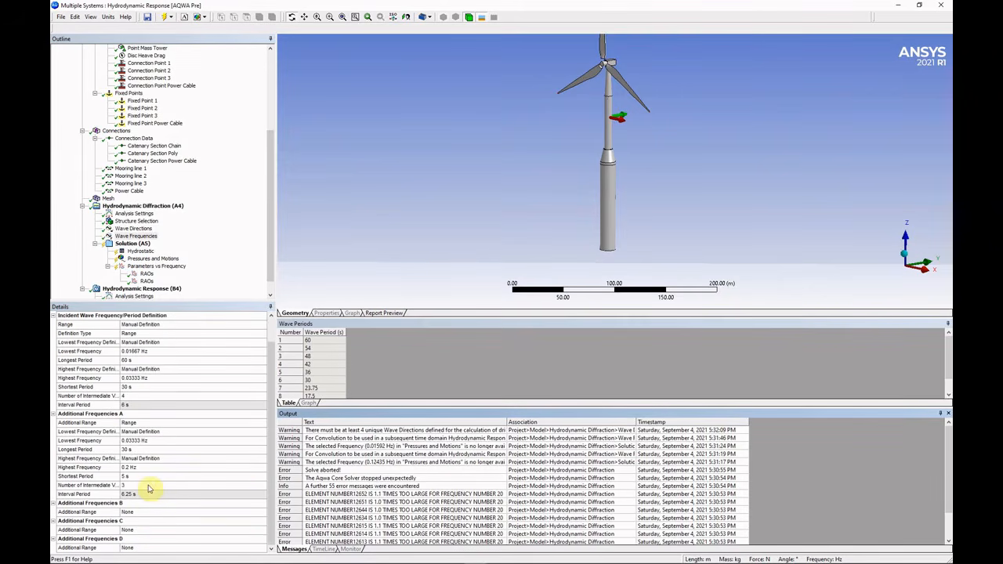
{"action": "left_click", "coordinate": [148, 486]}
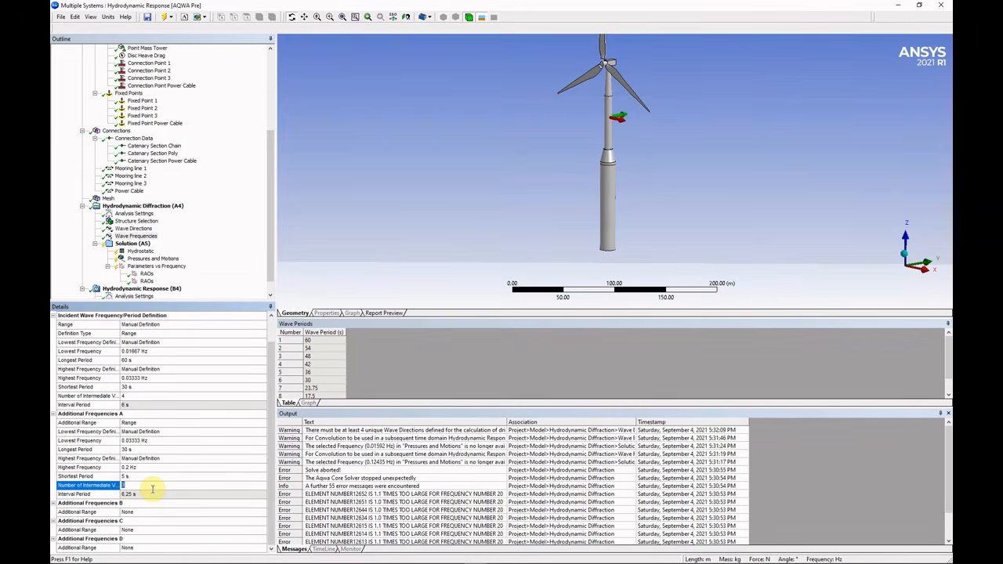
{"action": "type", "text": "5"}
{"action": "key", "text": "Return"}
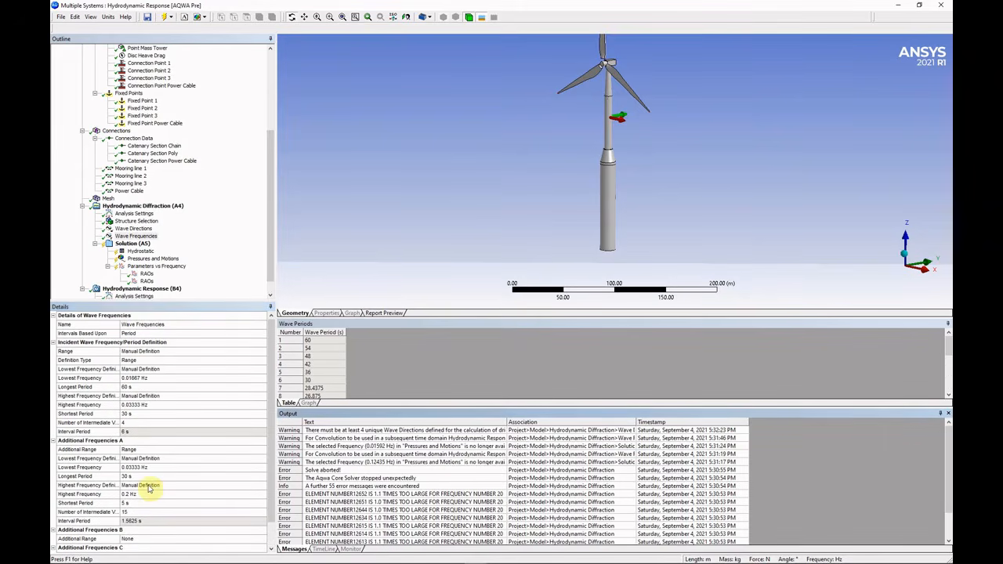
{"action": "type", "text": "24"}
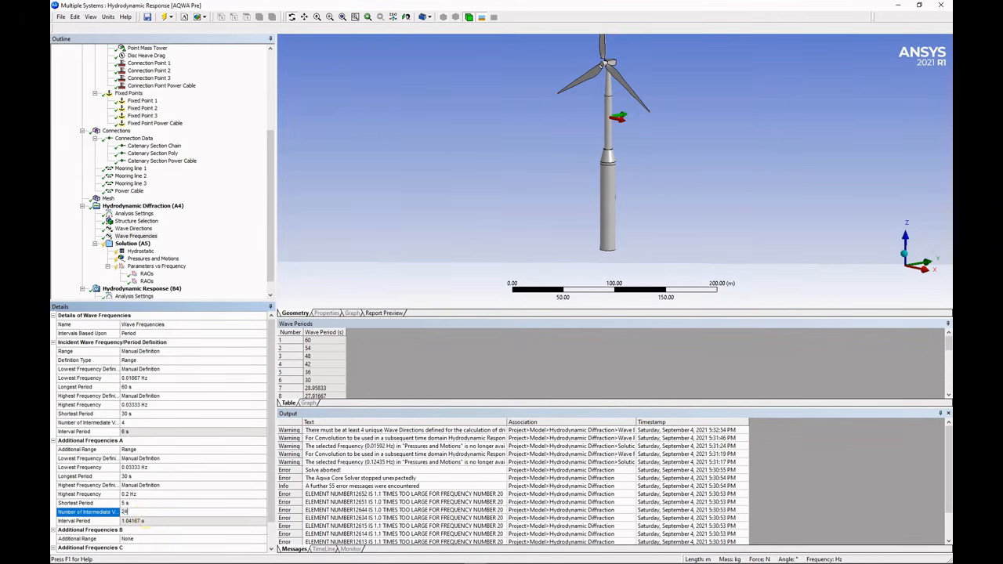
{"action": "key", "text": "Return"}
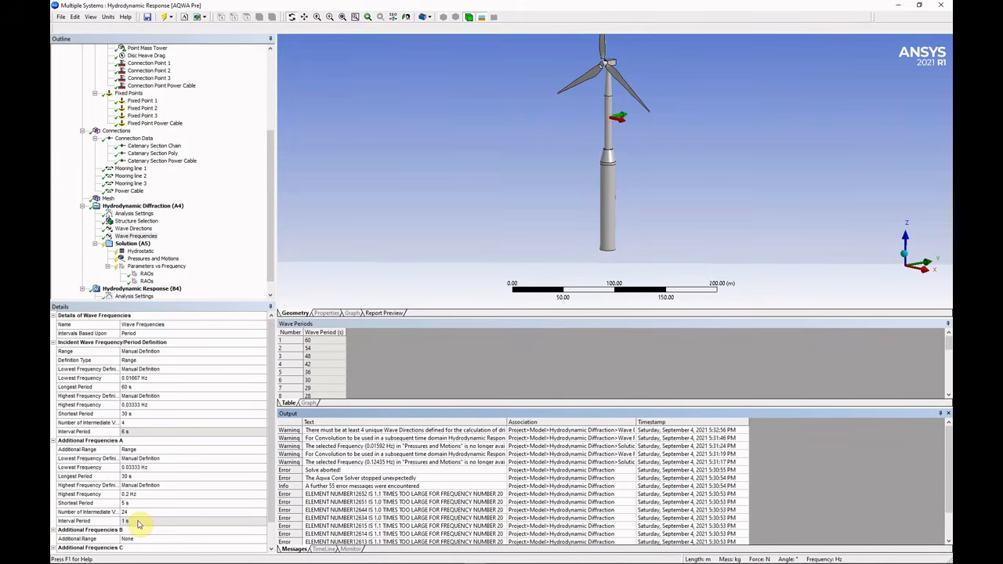
Check the resulting 31 wave periods in the Wave Periods table.
{"action": "left_click", "coordinate": [333, 382]}
{"action": "scroll", "coordinate": [335, 382], "scroll_direction": "down", "scroll_amount": 8}
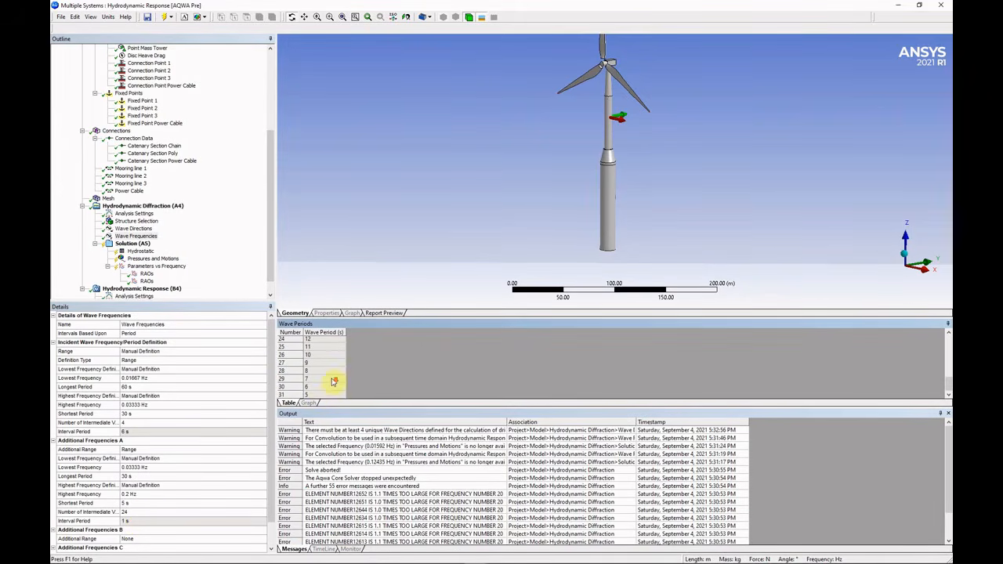
{"action": "left_click", "coordinate": [293, 395]}
{"action": "scroll", "coordinate": [323, 387], "scroll_direction": "up", "scroll_amount": 7}
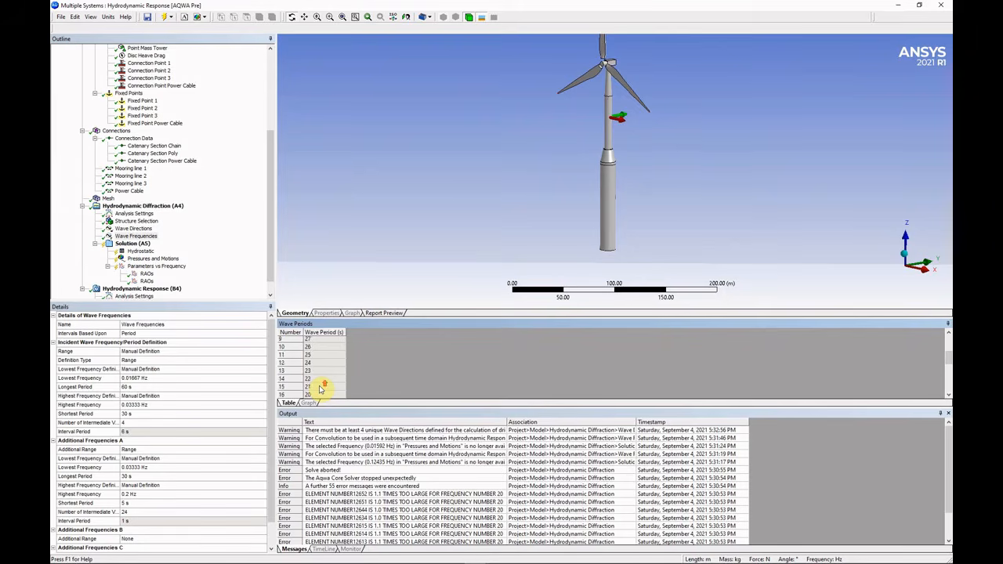
{"action": "scroll", "coordinate": [320, 387], "scroll_direction": "up", "scroll_amount": 1}
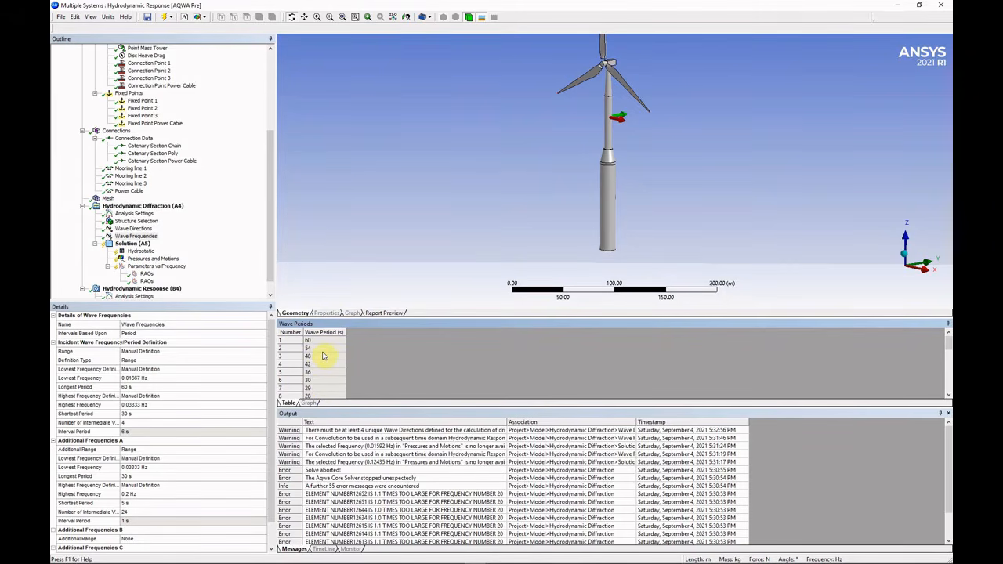
{"action": "left_click", "coordinate": [140, 244]}
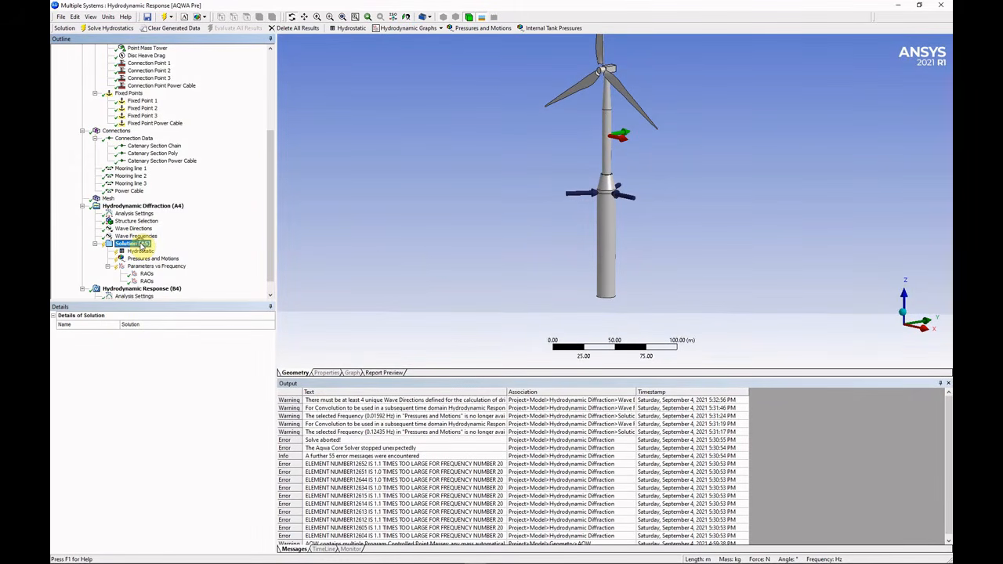
Solve the diffraction analysis and let it finish with only a wave-direction warning.
{"action": "right_click", "coordinate": [141, 245]}
{"action": "left_click", "coordinate": [167, 258]}
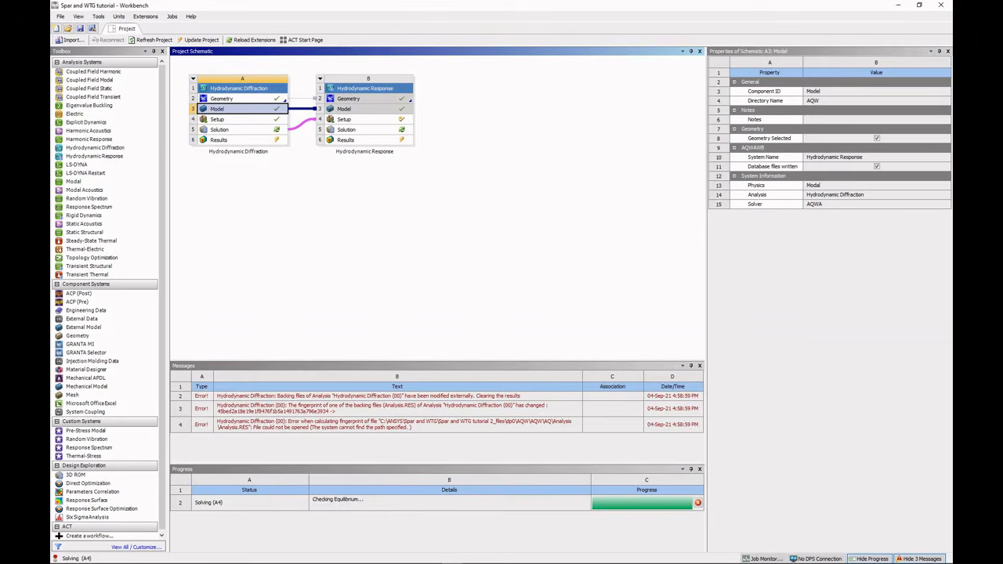
{"action": "mouse_move", "coordinate": [639, 510]}
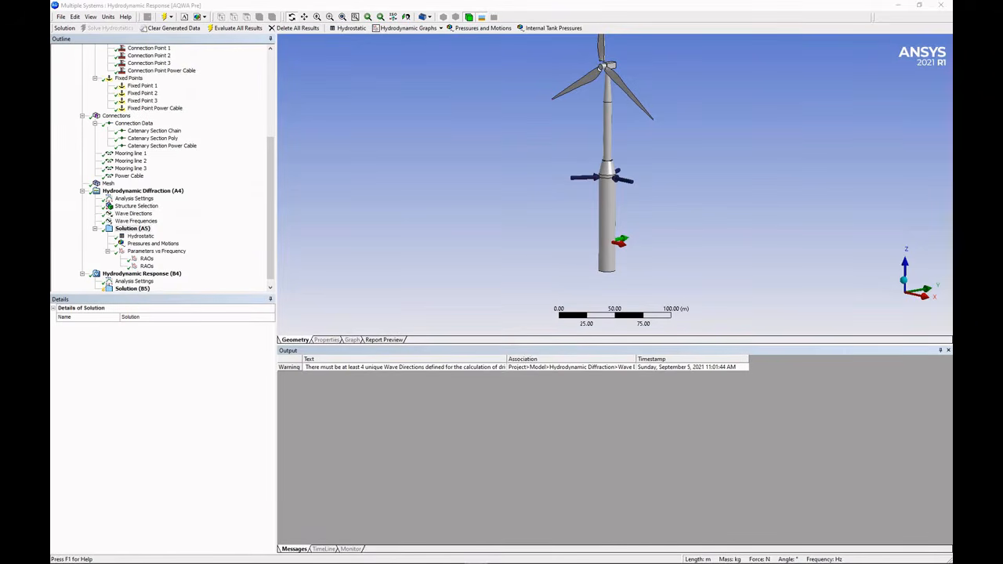
Review hydrostatic CoG Z, displacement, CoG-to-CoB distance and metacentric height, then switch to Excel.
{"action": "left_click", "coordinate": [141, 237]}
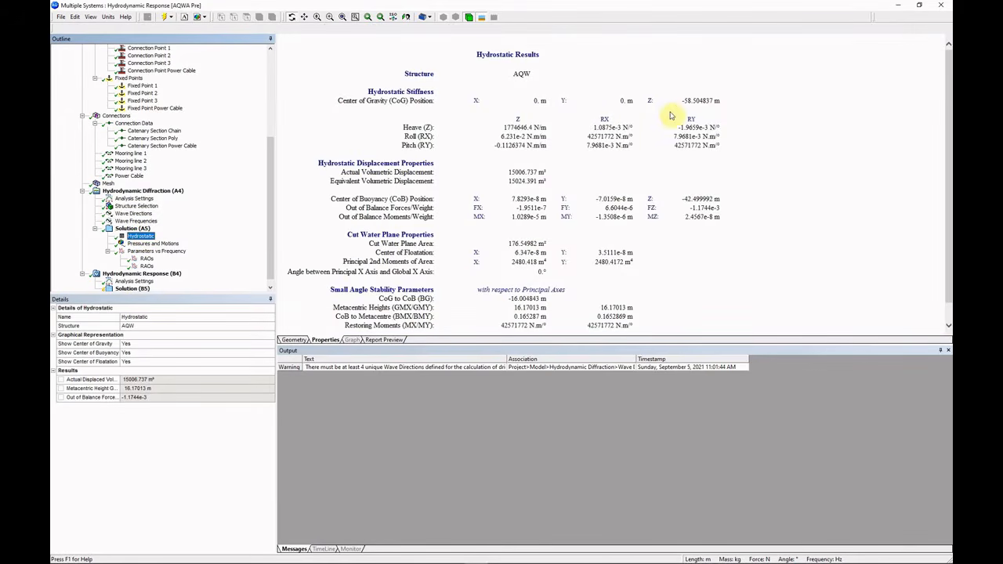
{"action": "left_click_drag", "start_coordinate": [681, 100], "coordinate": [713, 103]}
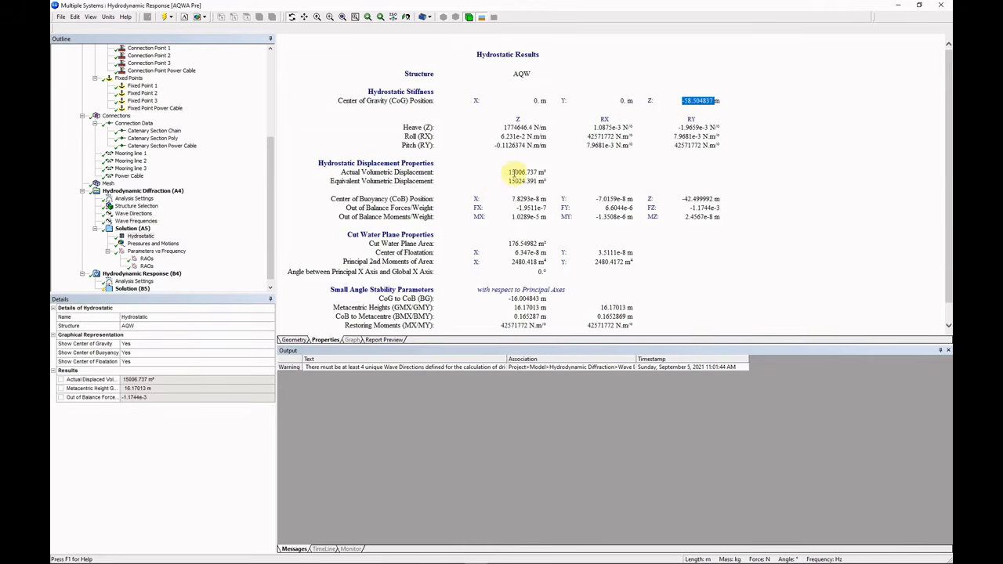
{"action": "left_click_drag", "start_coordinate": [510, 171], "coordinate": [543, 185]}
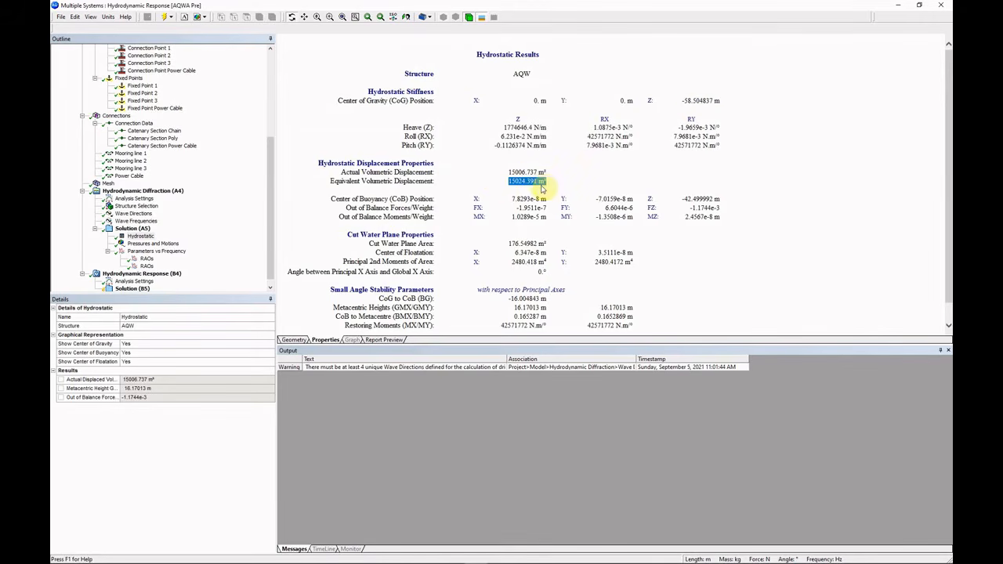
{"action": "left_click", "coordinate": [539, 190]}
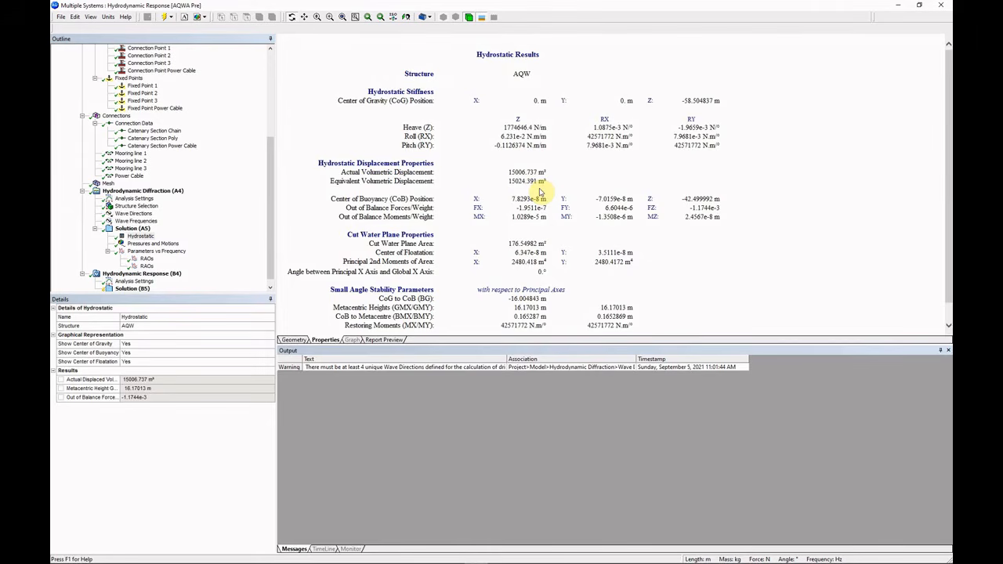
{"action": "scroll", "coordinate": [490, 195], "scroll_direction": "down", "scroll_amount": 1}
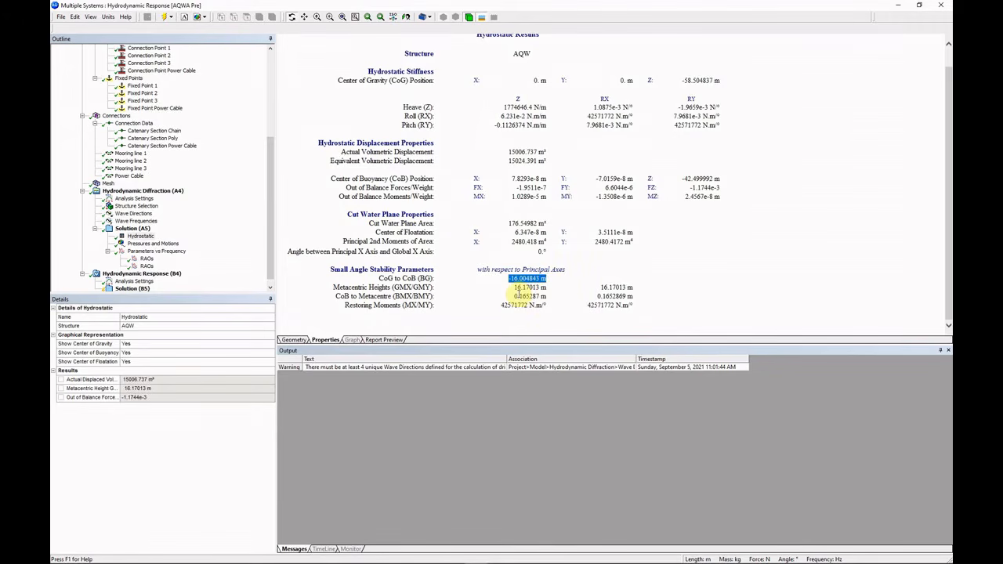
{"action": "left_click_drag", "start_coordinate": [513, 288], "coordinate": [524, 288]}
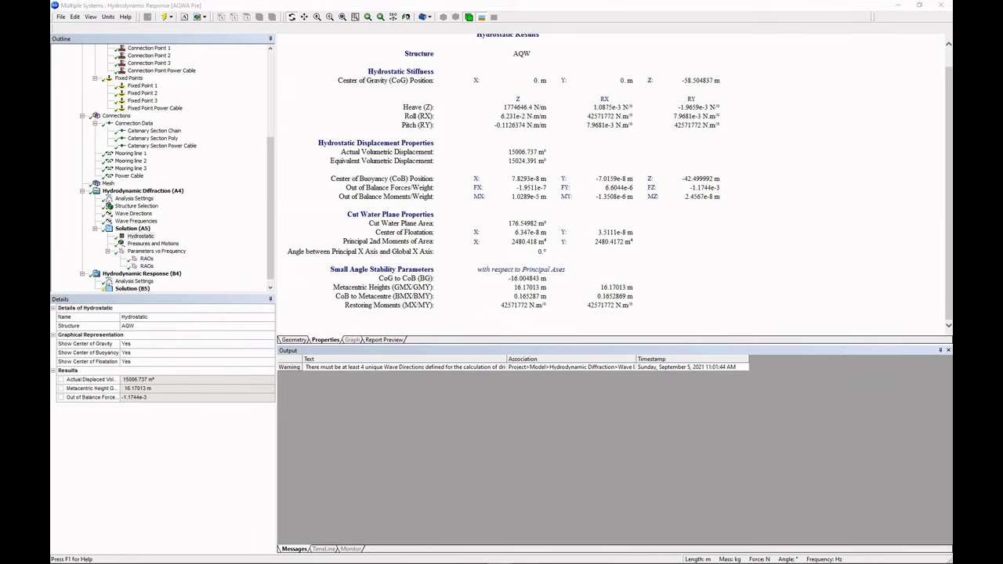
{"action": "key", "text": "alt+Tab"}
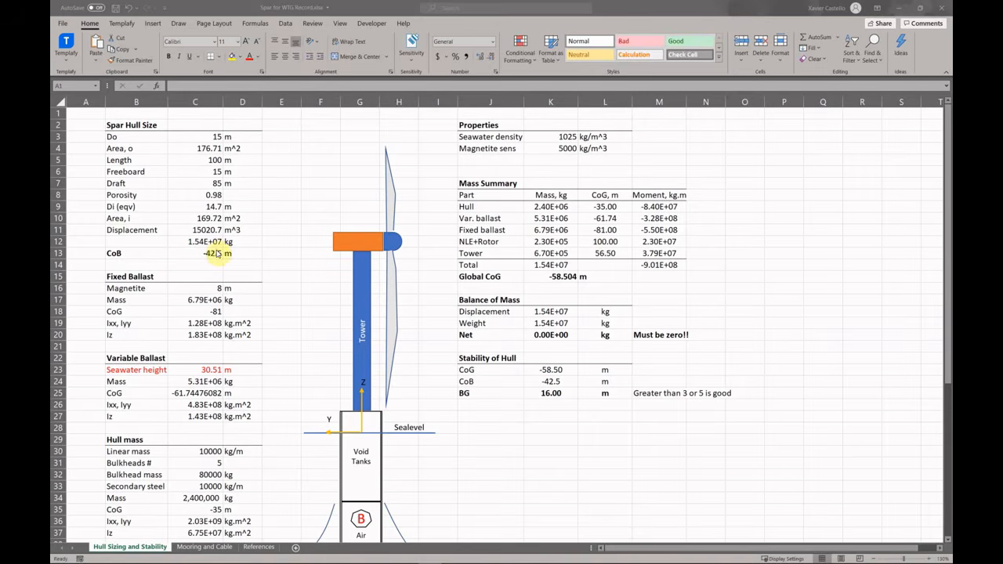
Compare Excel's displacement, global CoG and 16.00 m BG rows, then return to AQWA.
{"action": "left_click", "coordinate": [143, 230]}
{"action": "left_click_drag", "start_coordinate": [137, 231], "coordinate": [252, 233]}
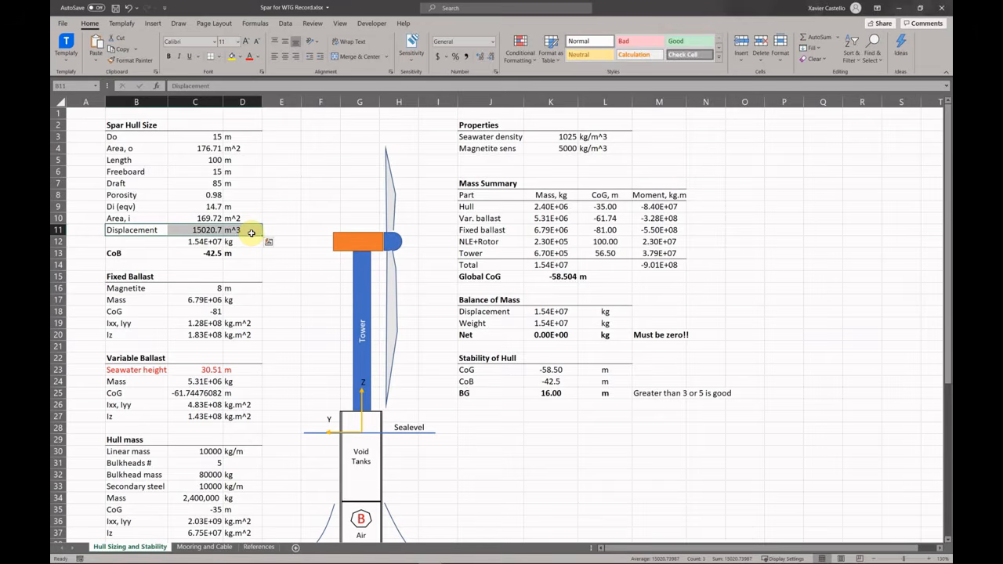
{"action": "left_click_drag", "start_coordinate": [481, 279], "coordinate": [592, 282]}
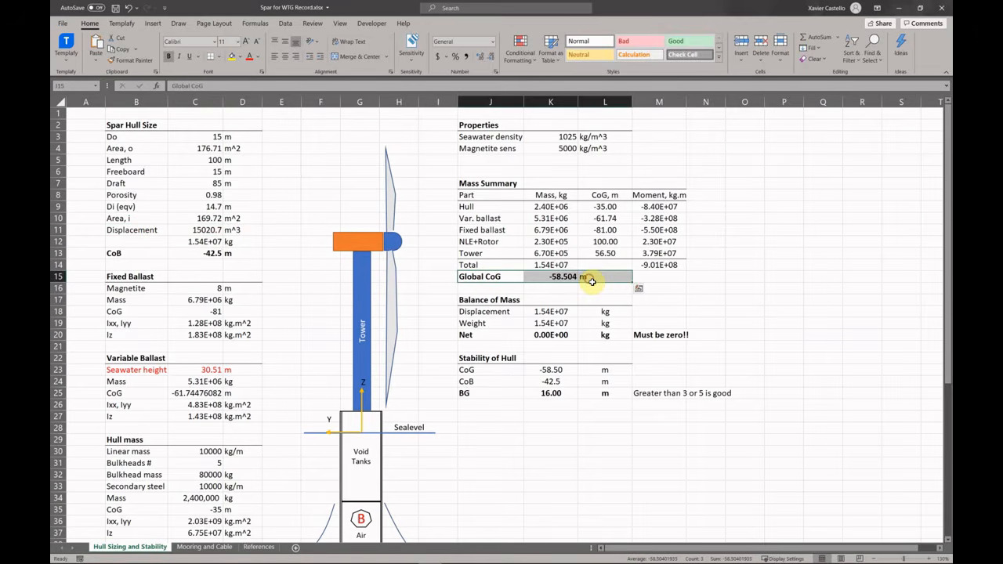
{"action": "left_click_drag", "start_coordinate": [493, 392], "coordinate": [559, 397]}
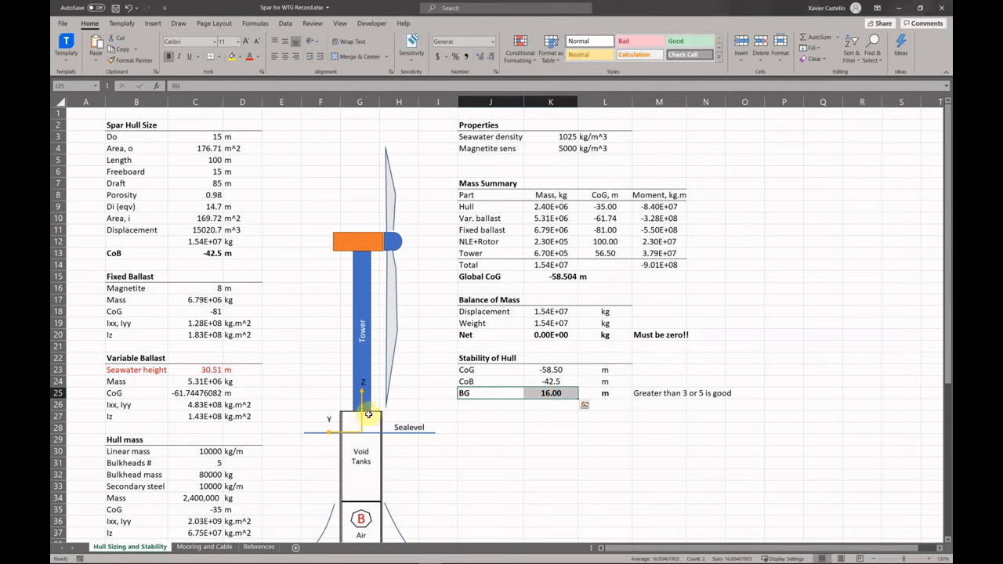
{"action": "key", "text": "alt+Tab"}
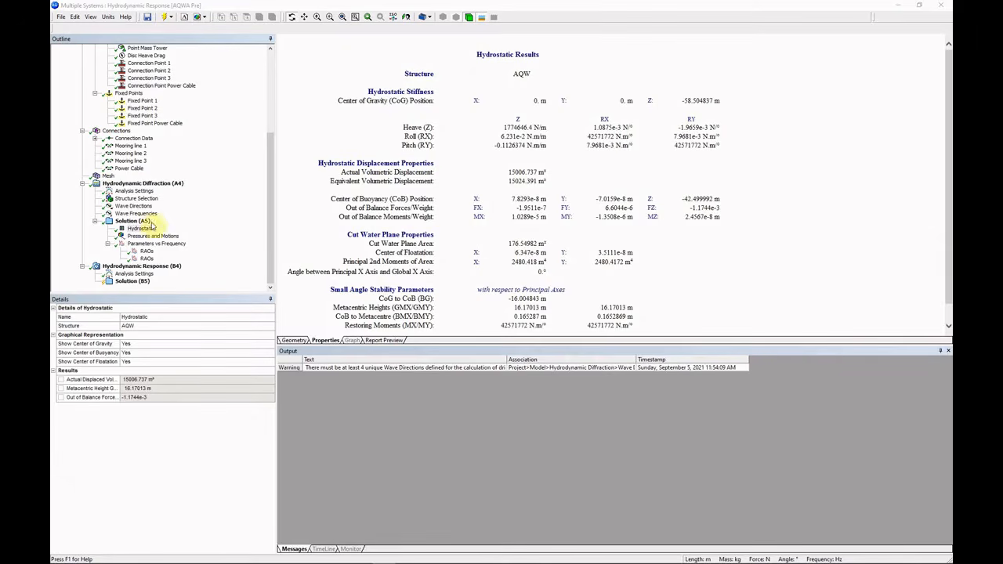
Play and stop the wave-pressure animation of the Pressures and Motions result.
{"action": "left_click", "coordinate": [157, 236]}
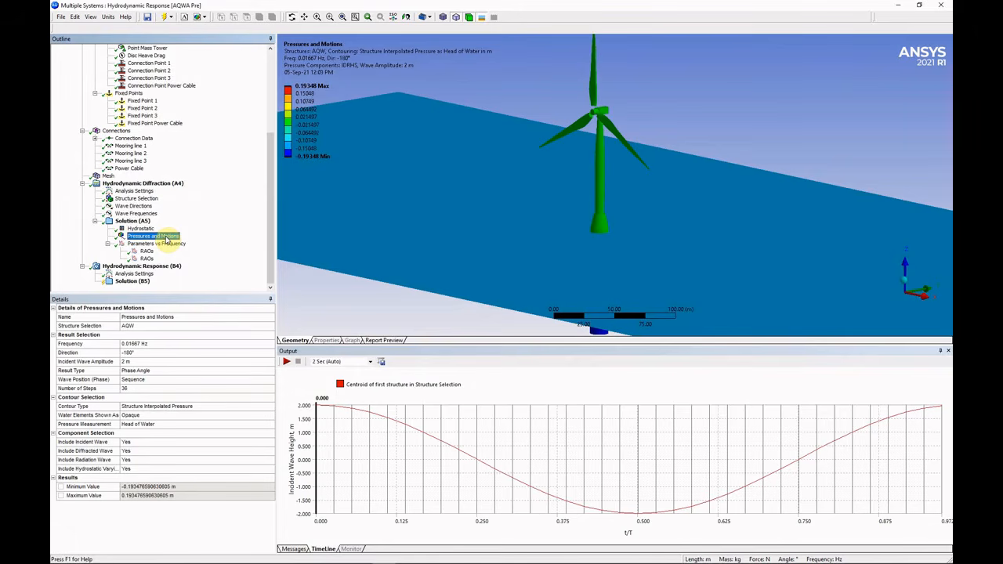
{"action": "left_click", "coordinate": [286, 361]}
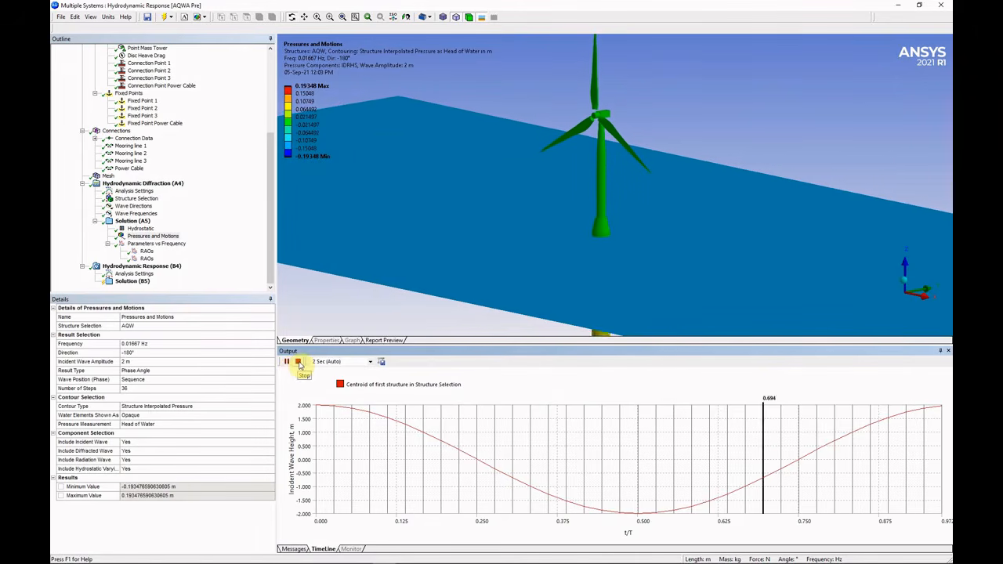
{"action": "left_click", "coordinate": [298, 362]}
Compare the Global Z and Global RX RAO graphs and mark the 0.04167 Hz row.
{"action": "left_click", "coordinate": [148, 252]}
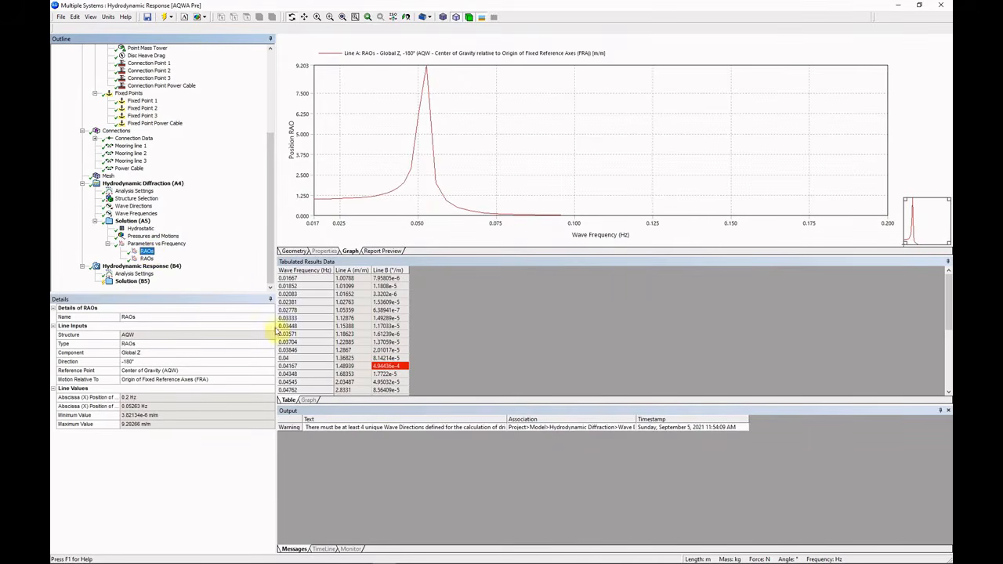
{"action": "left_click", "coordinate": [146, 258]}
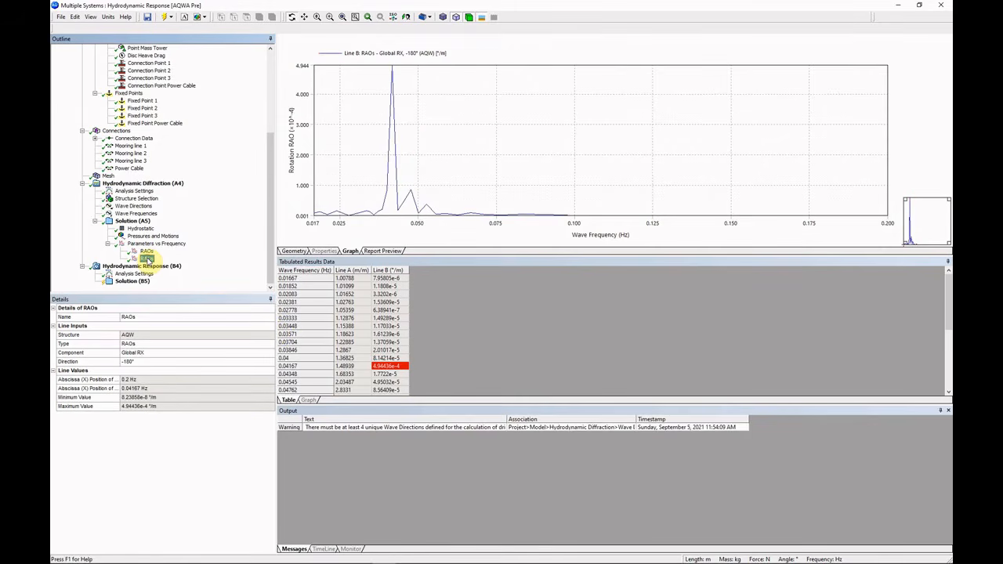
{"action": "left_click", "coordinate": [149, 252]}
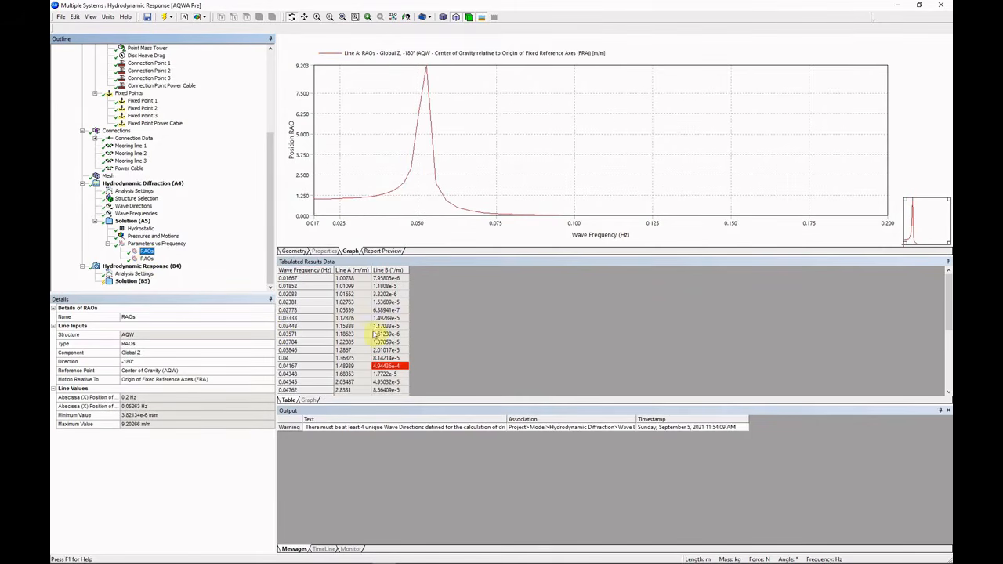
{"action": "left_click", "coordinate": [325, 327]}
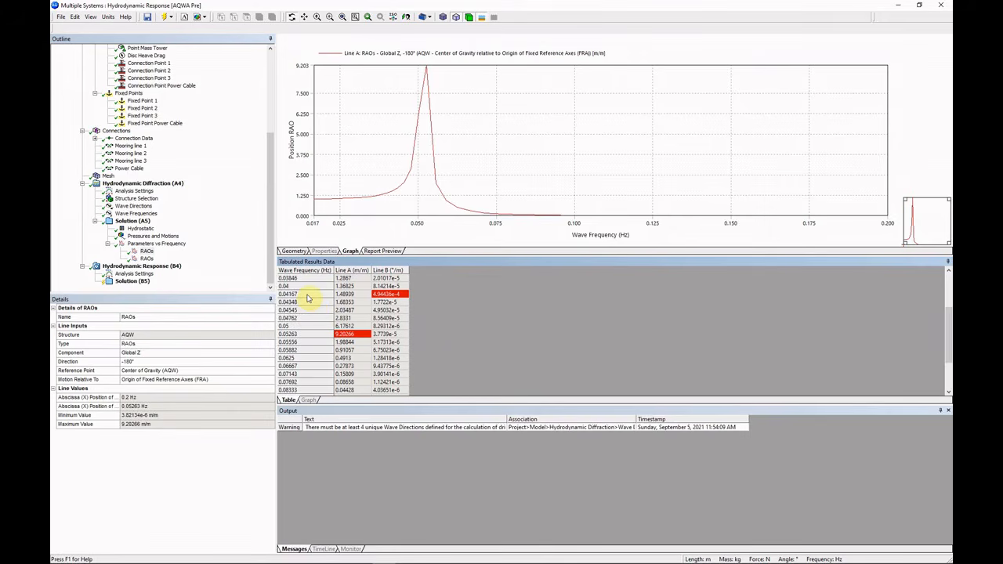
{"action": "left_click", "coordinate": [307, 296]}
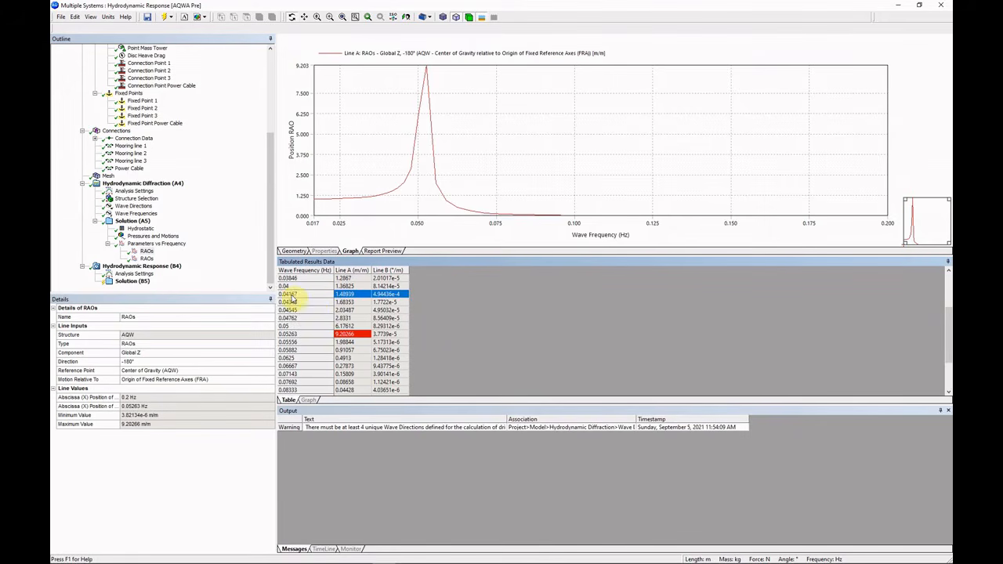
{"action": "left_click", "coordinate": [145, 235]}
Set the Pressures and Motions result frequency to 0.04167 Hz.
{"action": "left_click", "coordinate": [200, 342]}
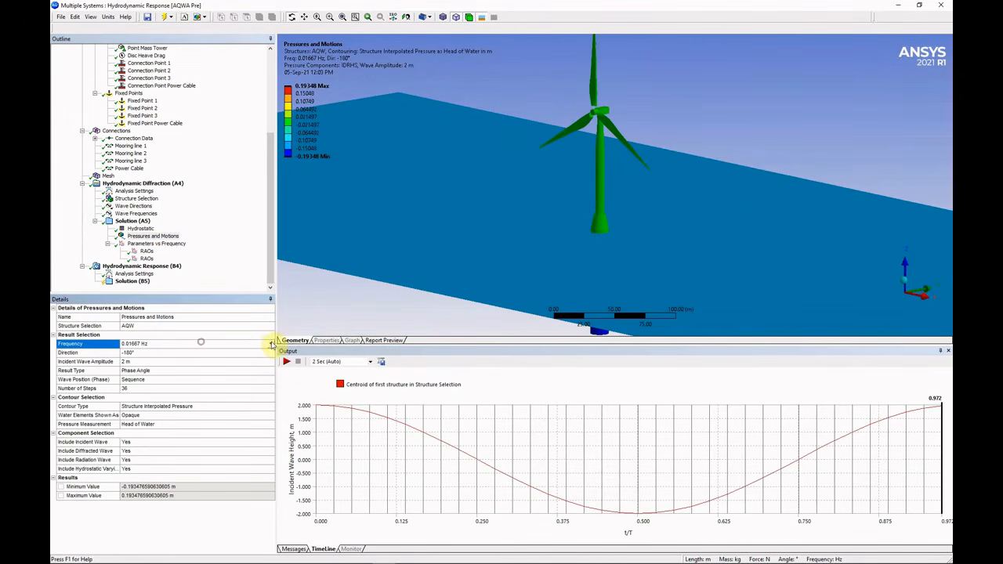
{"action": "left_click", "coordinate": [272, 342]}
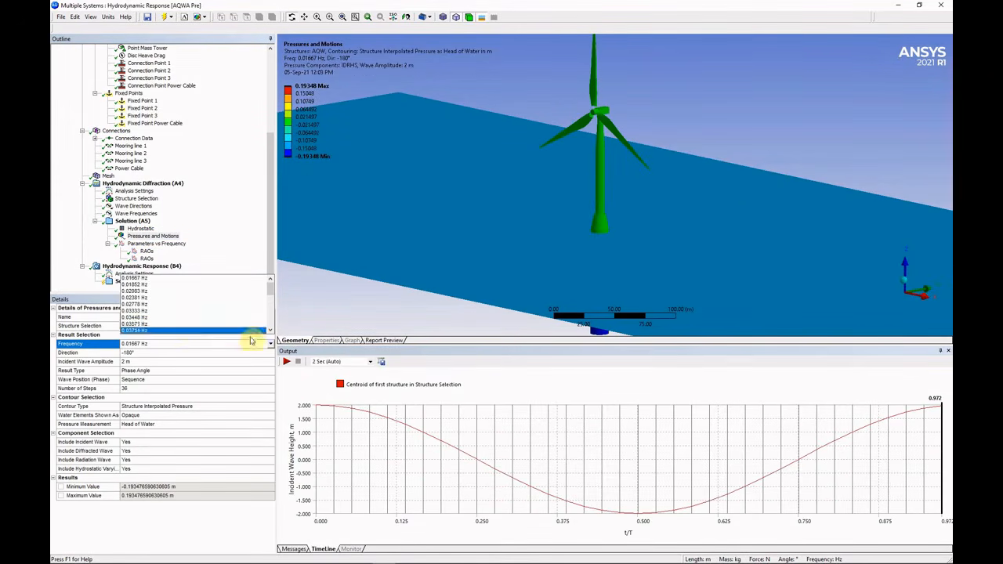
{"action": "scroll", "coordinate": [268, 332], "scroll_direction": "down", "scroll_amount": 3}
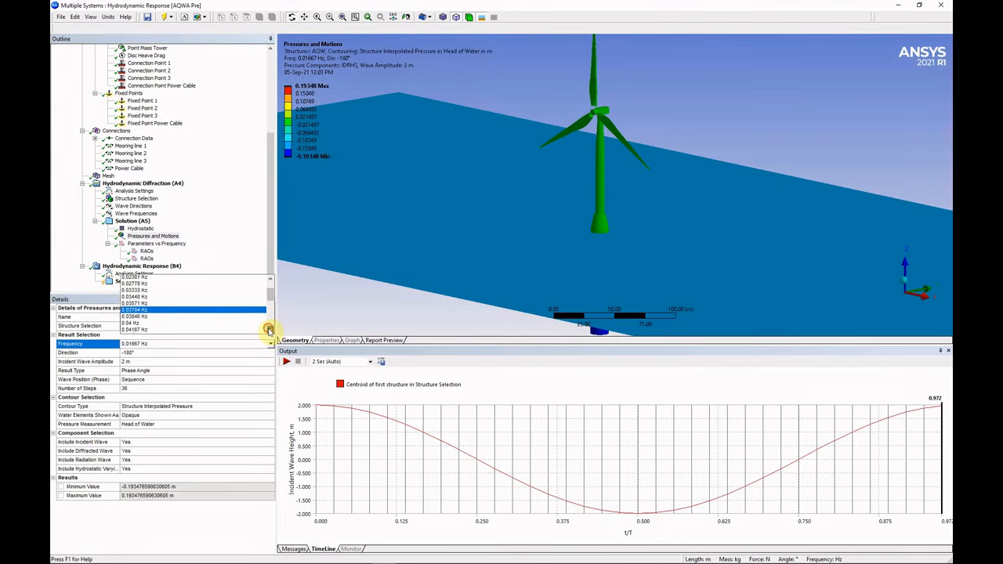
{"action": "left_click", "coordinate": [146, 323]}
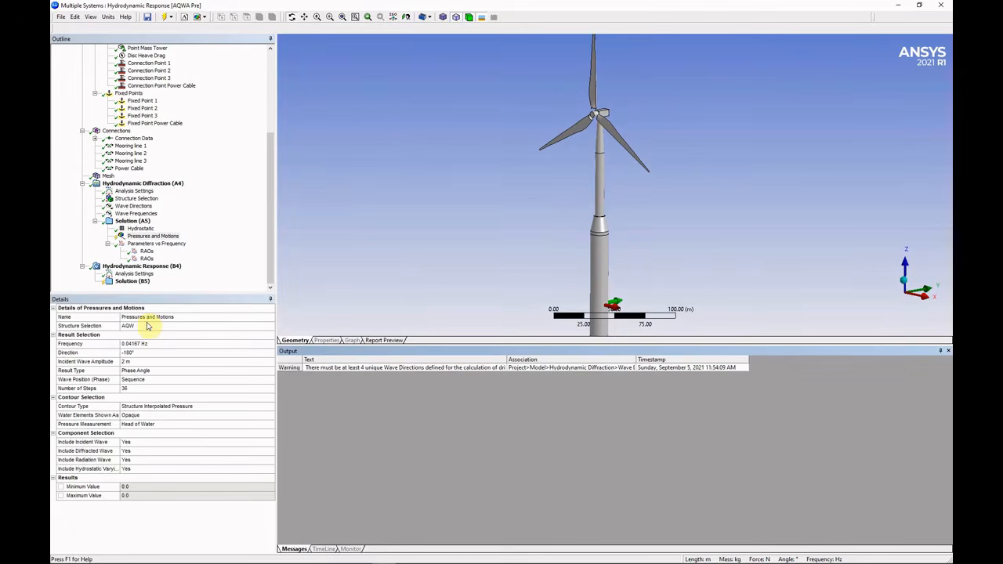
Duplicate the Pressures and Motions result and set the copy to 0.05263 Hz.
{"action": "left_click", "coordinate": [154, 235]}
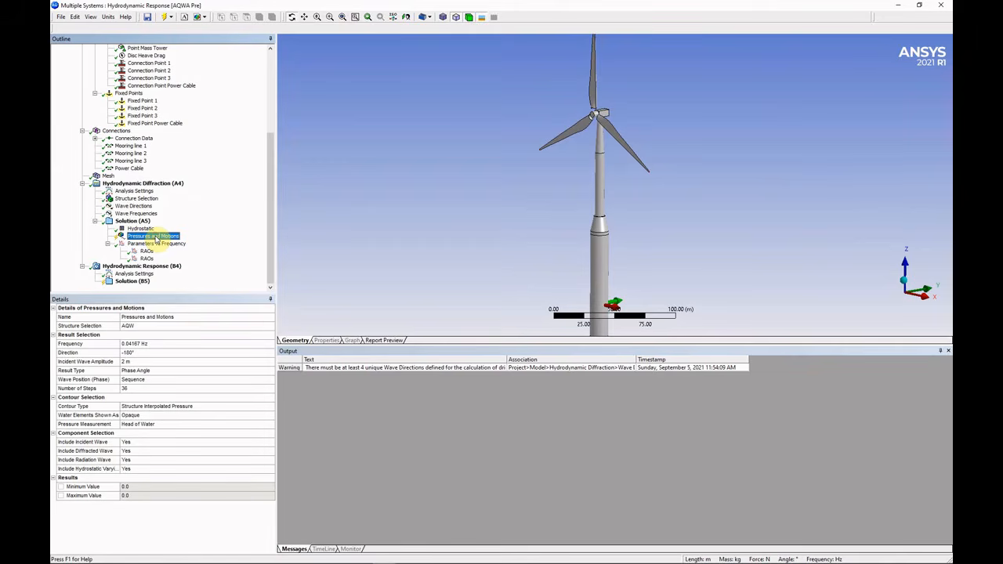
{"action": "right_click", "coordinate": [156, 240]}
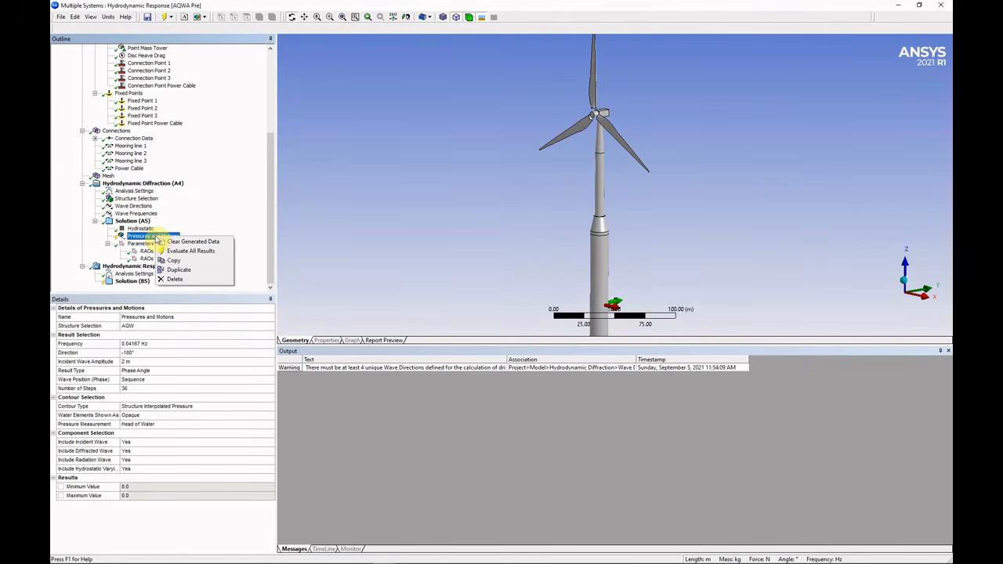
{"action": "left_click", "coordinate": [179, 270]}
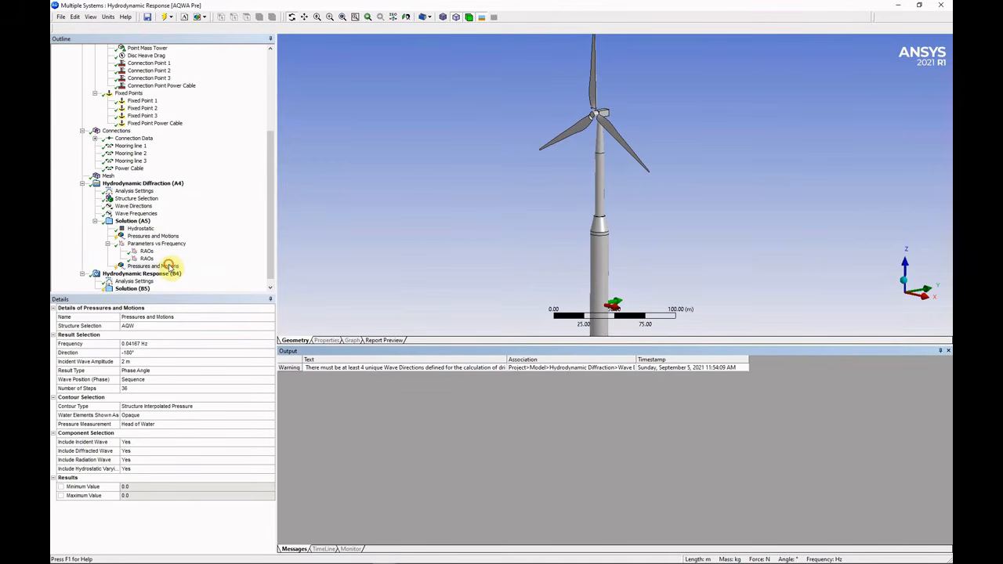
{"action": "left_click", "coordinate": [258, 344]}
{"action": "left_click", "coordinate": [269, 344]}
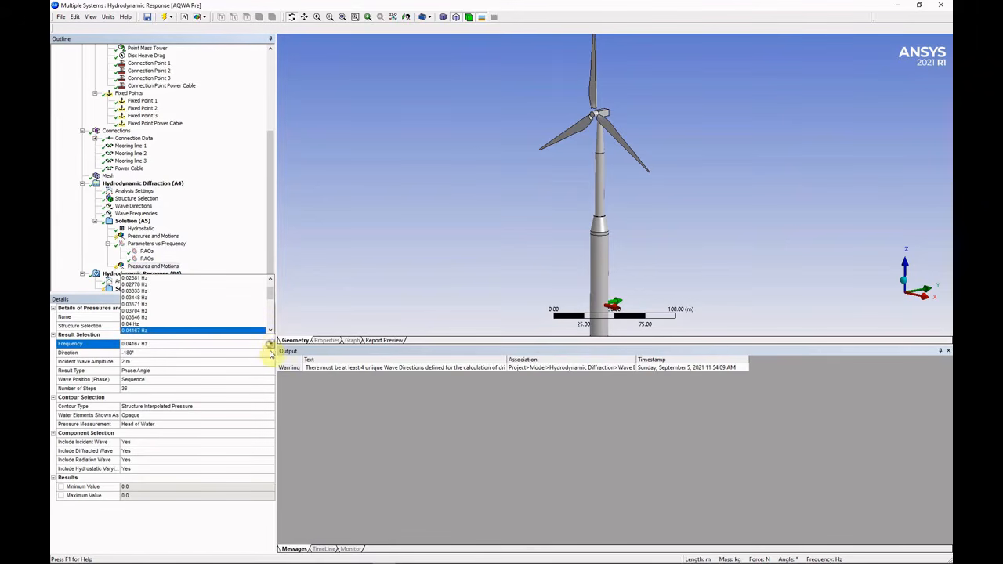
{"action": "scroll", "coordinate": [271, 333], "scroll_direction": "down", "scroll_amount": 5}
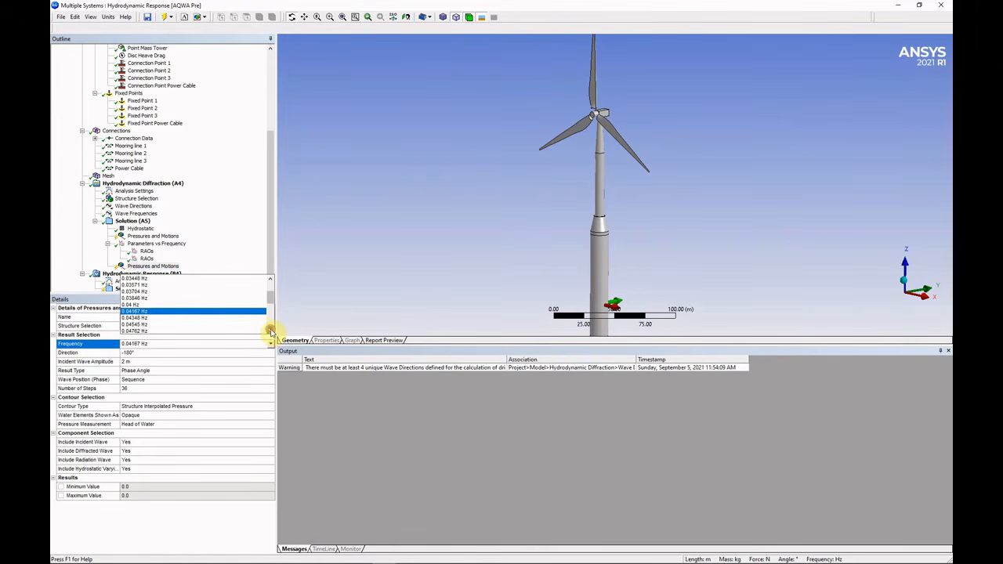
{"action": "scroll", "coordinate": [271, 332], "scroll_direction": "down", "scroll_amount": 8}
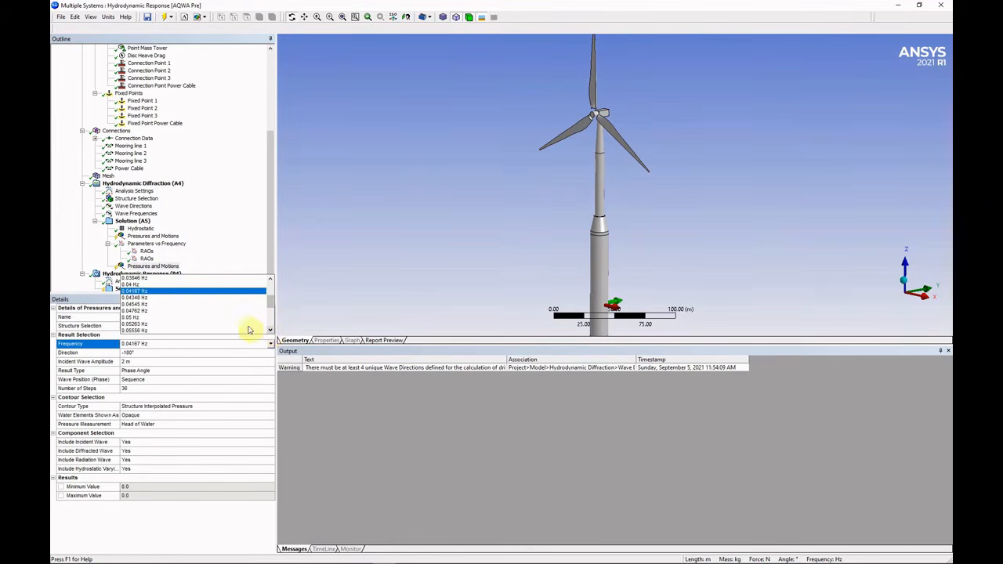
{"action": "left_click", "coordinate": [195, 324]}
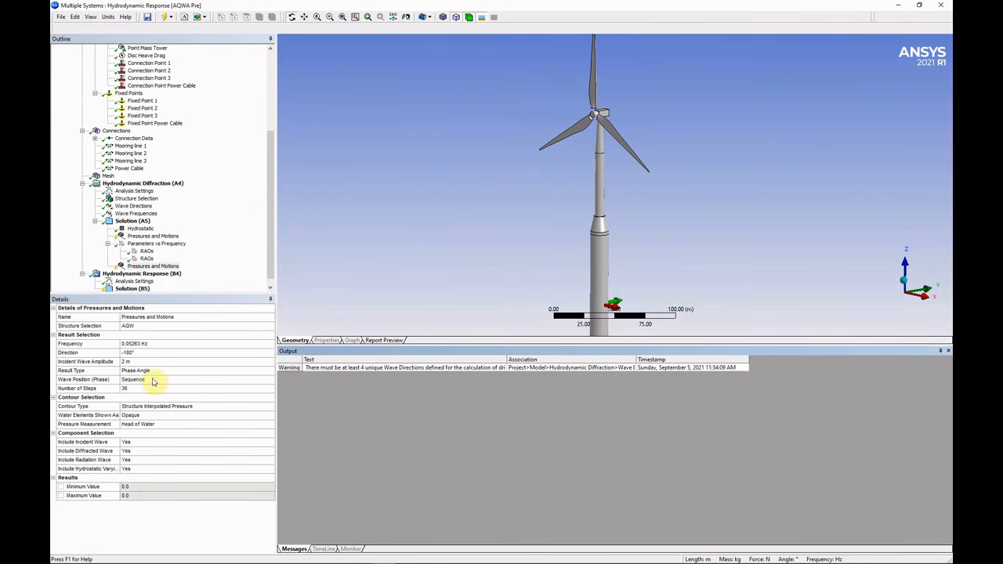
Evaluate all results and play the 0.04167 Hz and 0.05263 Hz wave animations.
{"action": "left_click", "coordinate": [140, 235]}
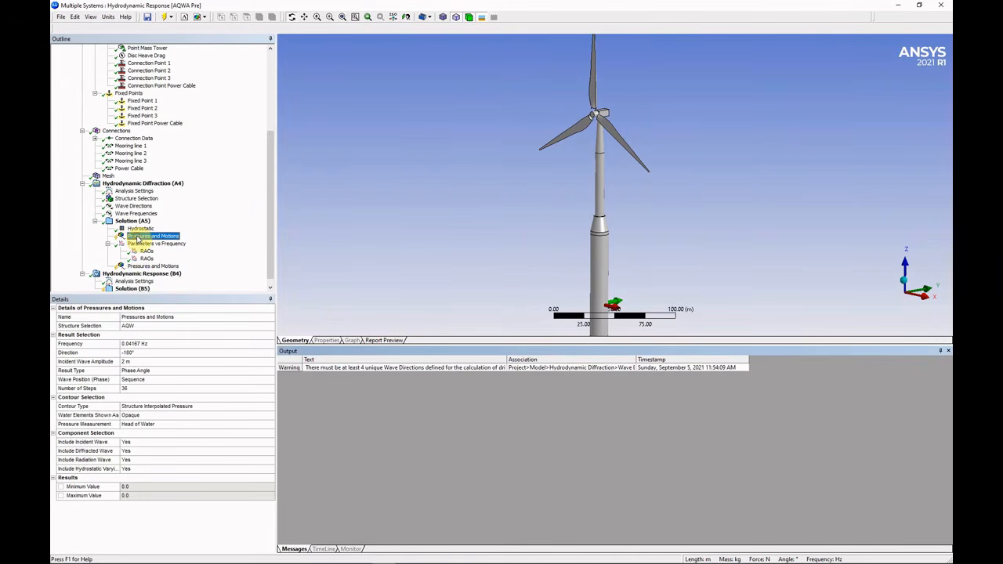
{"action": "right_click", "coordinate": [141, 236]}
{"action": "left_click", "coordinate": [166, 251]}
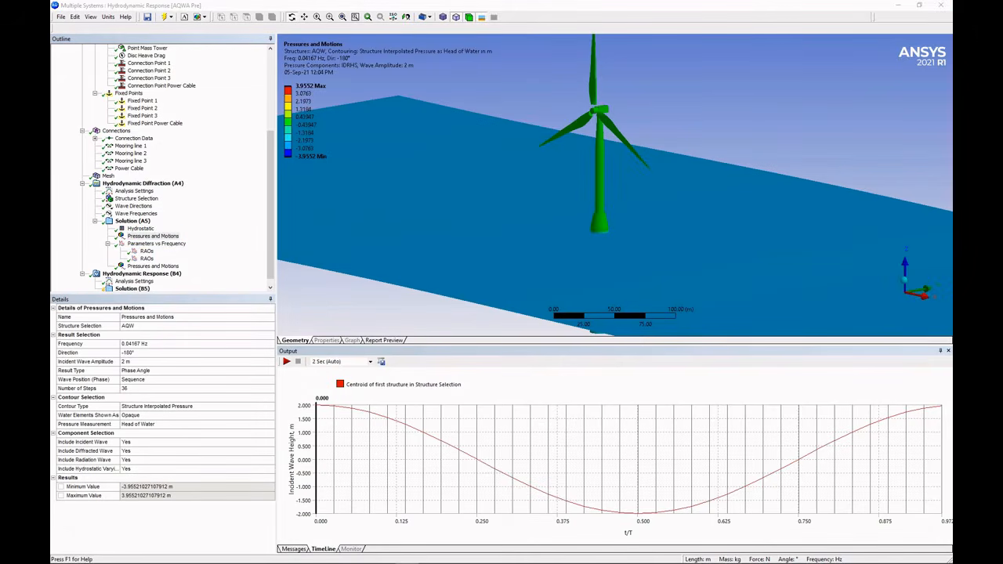
{"action": "left_click", "coordinate": [286, 362]}
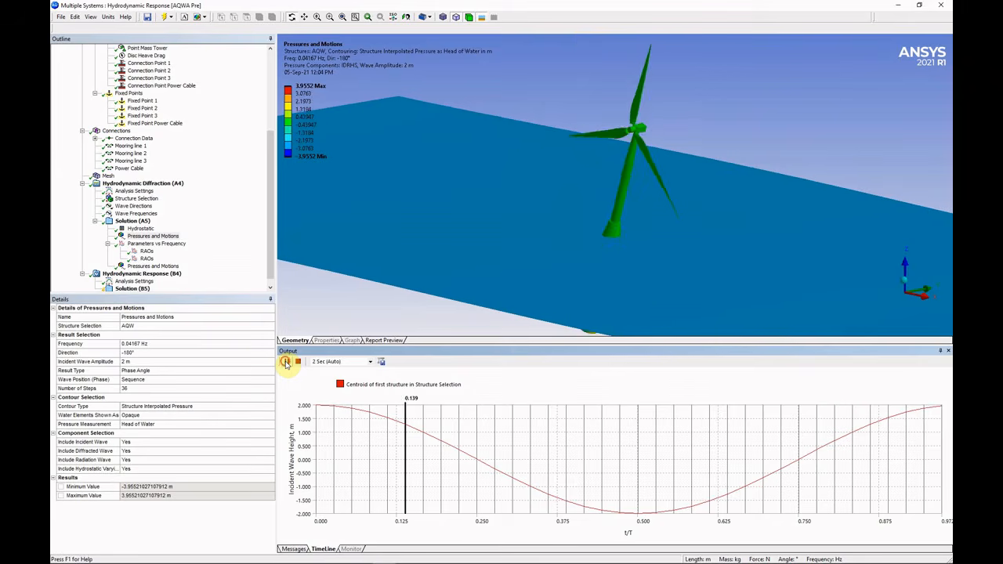
{"action": "left_click", "coordinate": [286, 362]}
{"action": "left_click", "coordinate": [160, 266]}
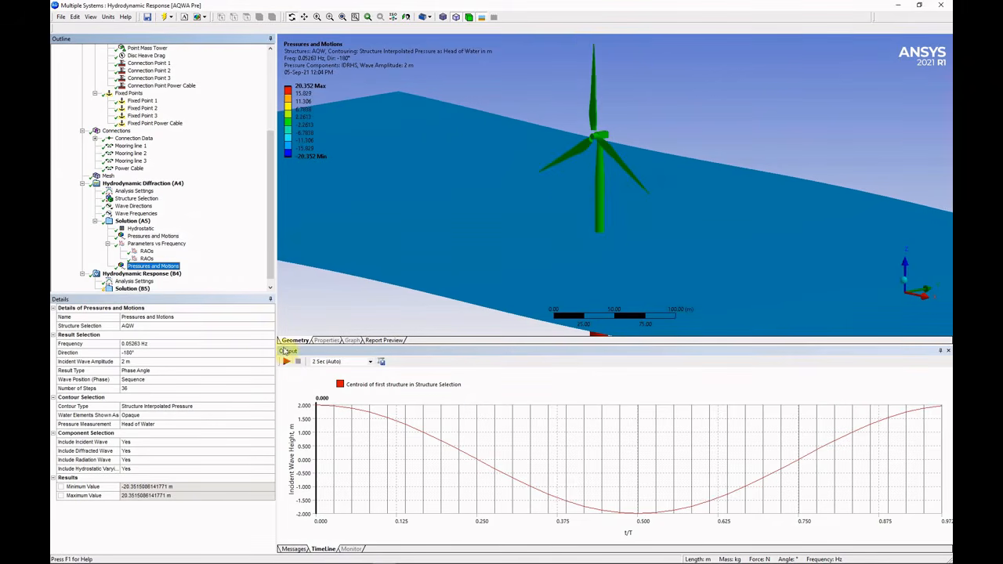
{"action": "left_click", "coordinate": [287, 362]}
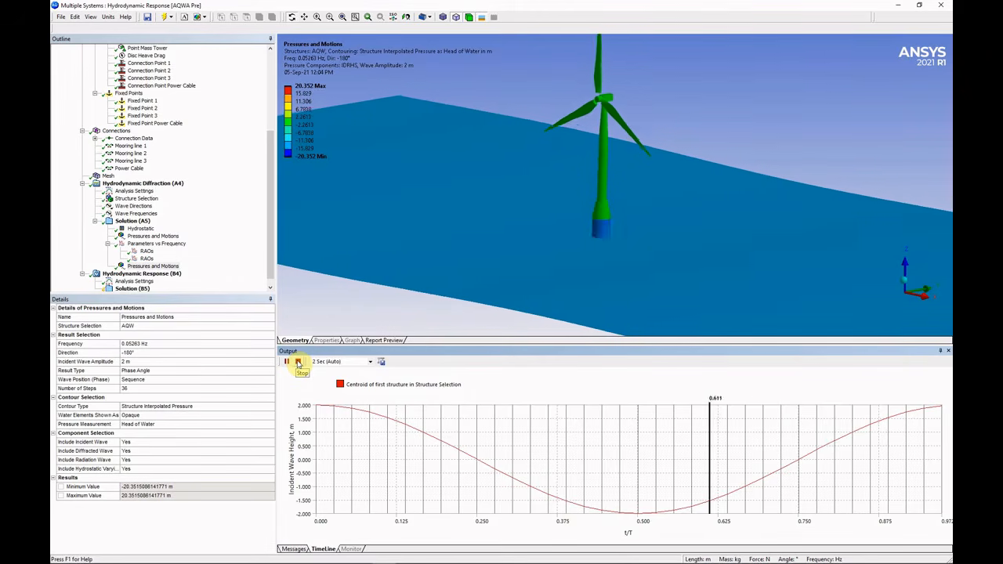
{"action": "left_click", "coordinate": [297, 363]}
{"action": "left_click", "coordinate": [149, 251]}
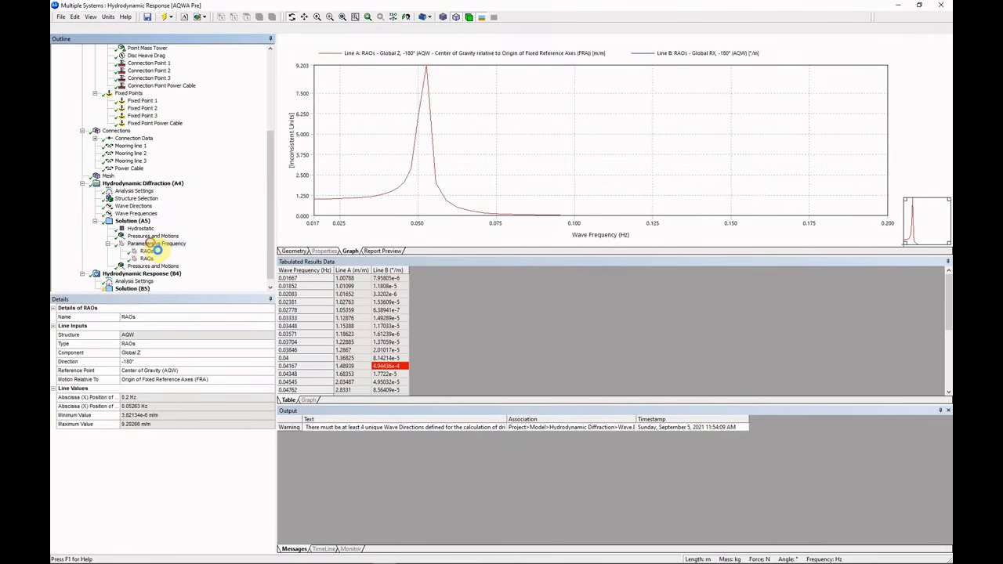
Switch the Parameters vs Frequency RAO plot to use the Period scale.
{"action": "left_click", "coordinate": [156, 244]}
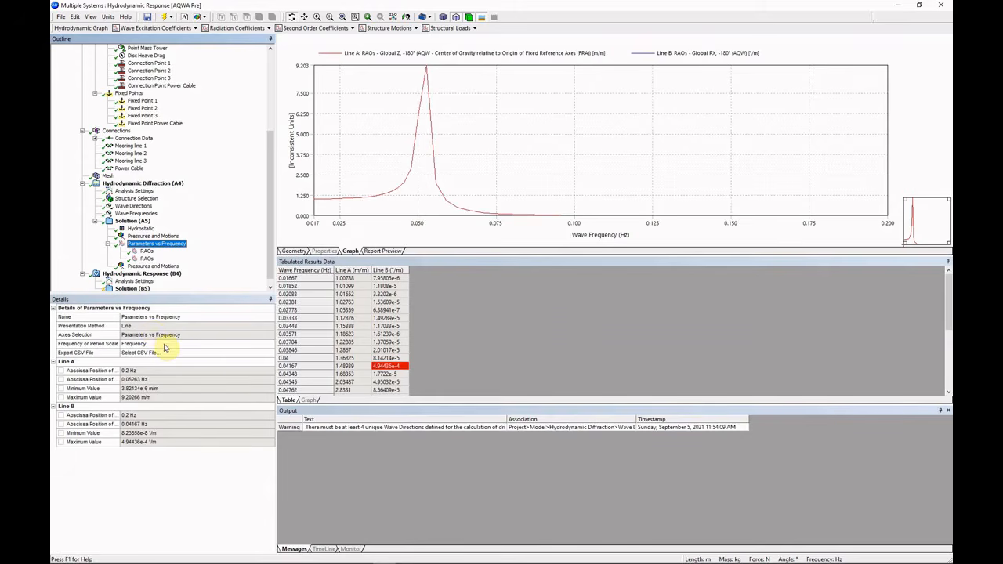
{"action": "left_click", "coordinate": [196, 345]}
{"action": "left_click", "coordinate": [270, 343]}
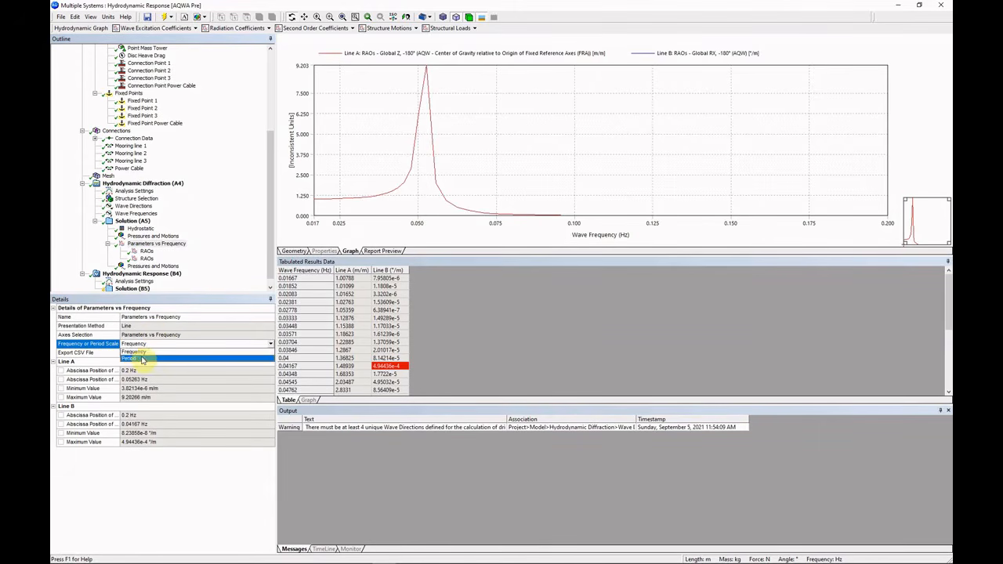
{"action": "left_click", "coordinate": [134, 359]}
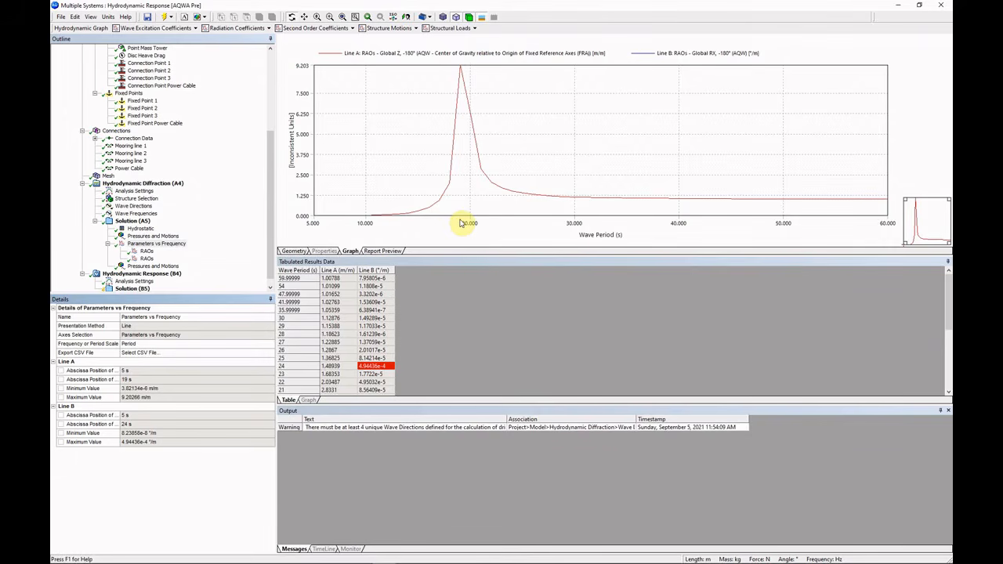
Review the Global RX and Z RAOs against period; heave peaks at 9.20266 m/m at 19 s.
{"action": "left_click", "coordinate": [145, 258]}
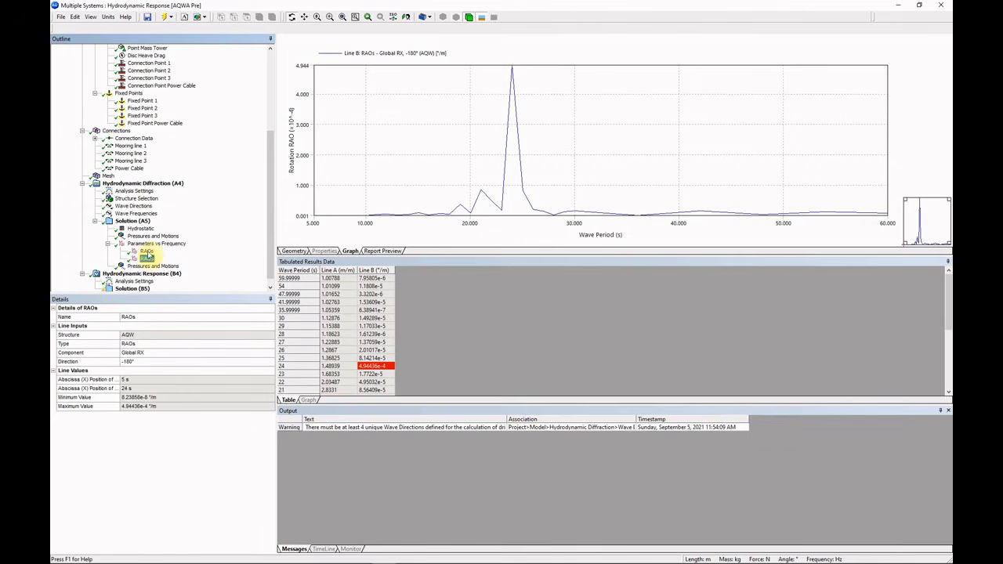
{"action": "left_click", "coordinate": [146, 251]}
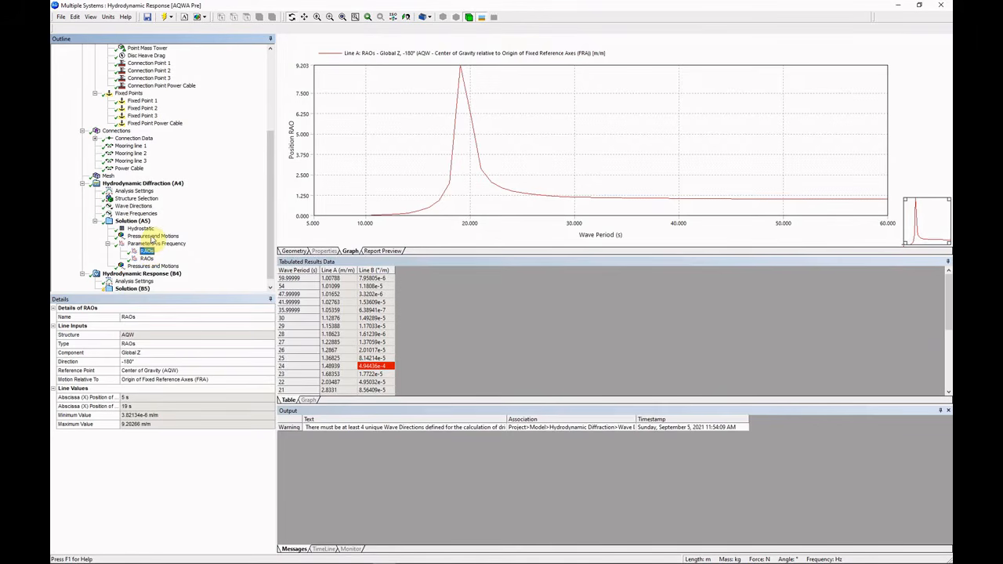
{"action": "left_click", "coordinate": [152, 237]}
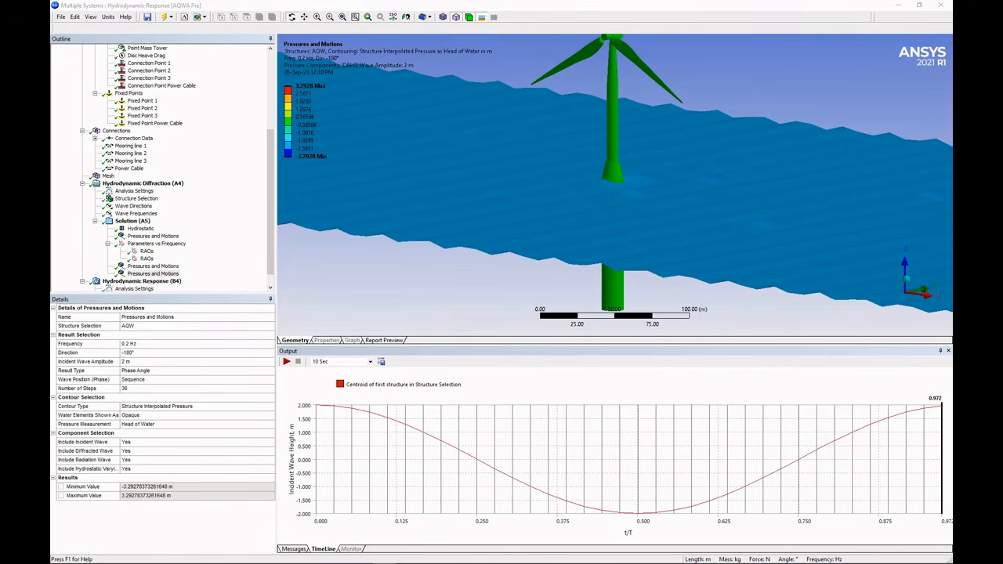
Set the newest Pressures and Motions result's contour type to Wave Surface Elevation.
{"action": "left_click", "coordinate": [155, 276]}
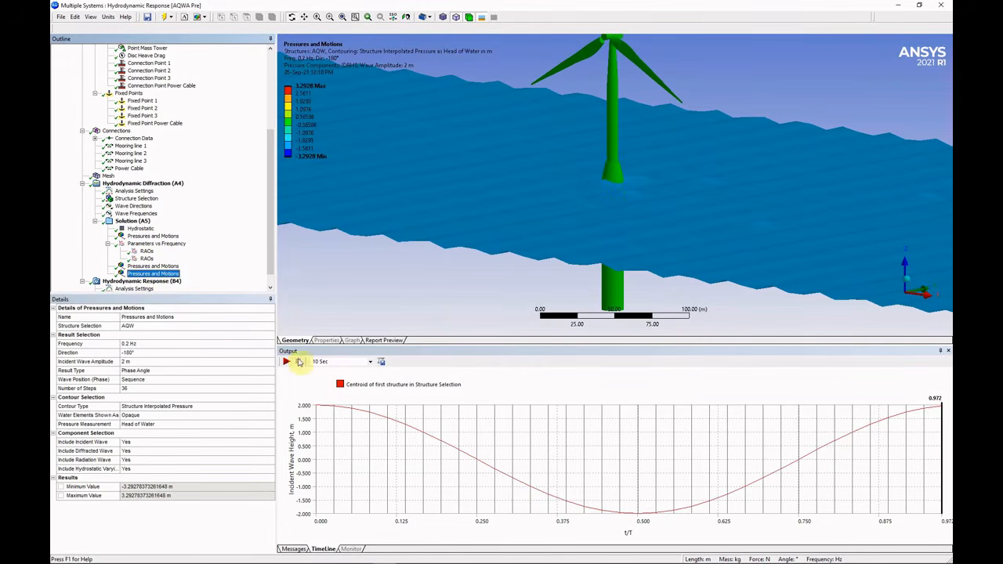
{"action": "left_click", "coordinate": [298, 361]}
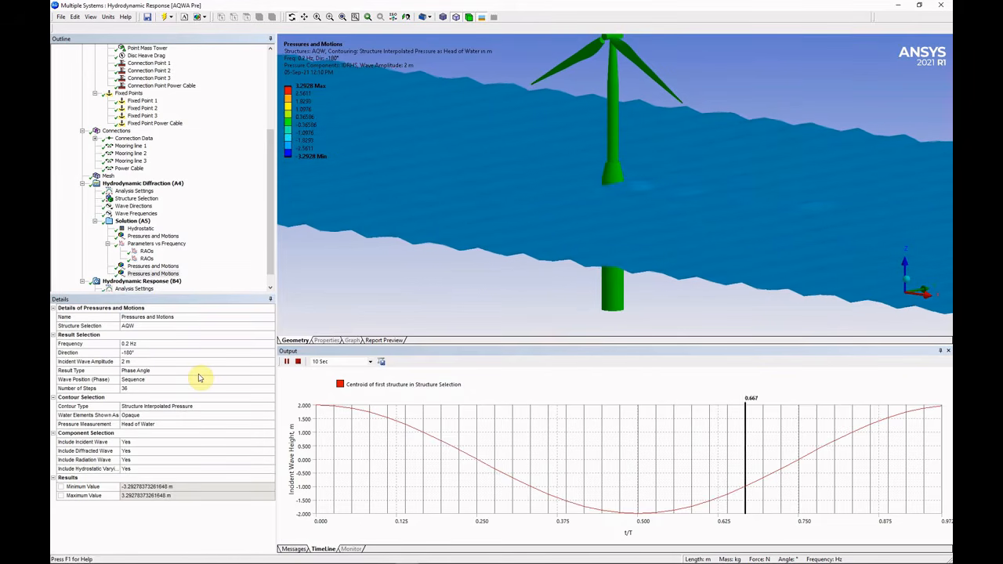
{"action": "left_click", "coordinate": [259, 406]}
{"action": "left_click", "coordinate": [271, 406]}
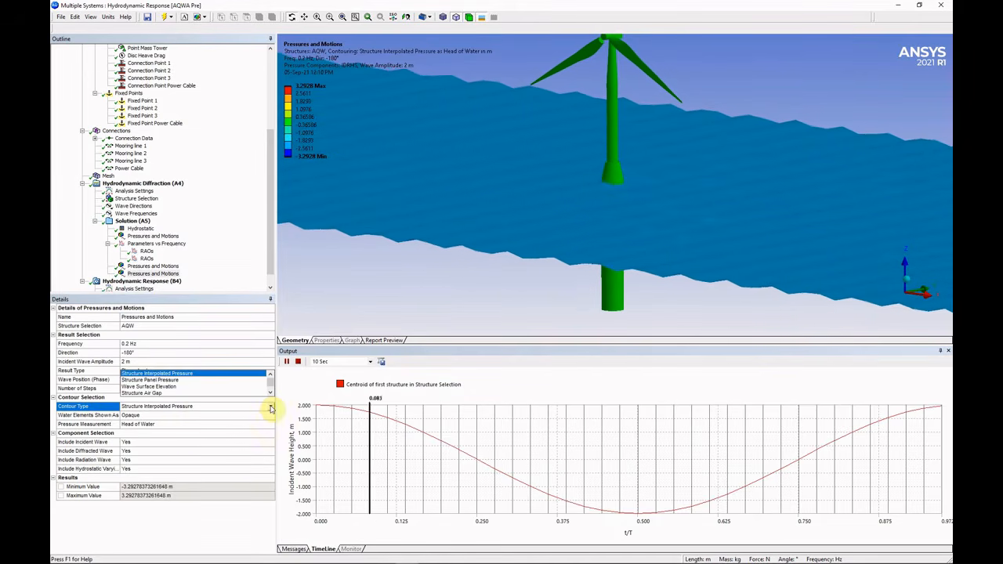
{"action": "left_click", "coordinate": [224, 387]}
Re-evaluate the result and animate the wave elevation around the spar.
{"action": "left_click", "coordinate": [161, 273]}
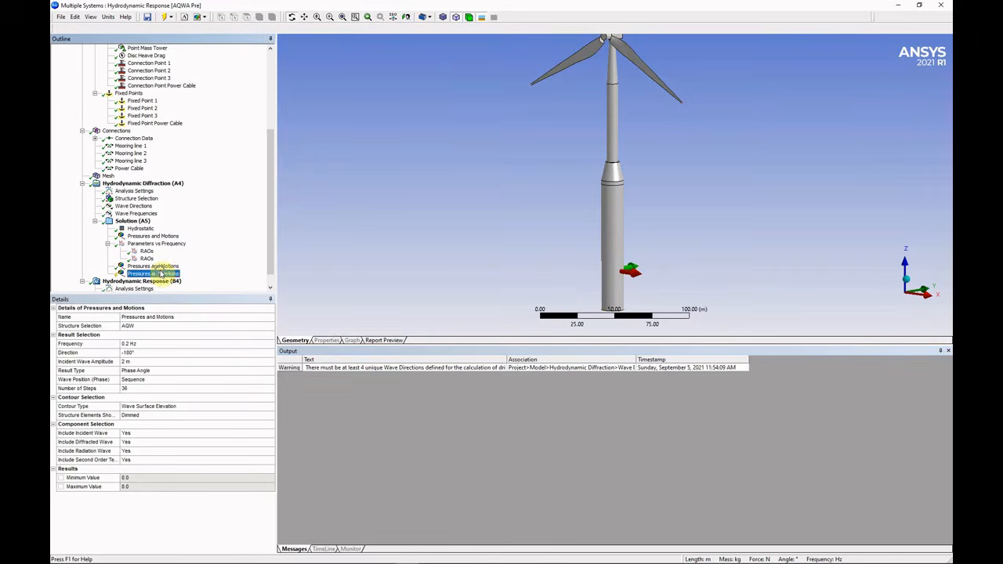
{"action": "right_click", "coordinate": [161, 273]}
{"action": "left_click", "coordinate": [187, 285]}
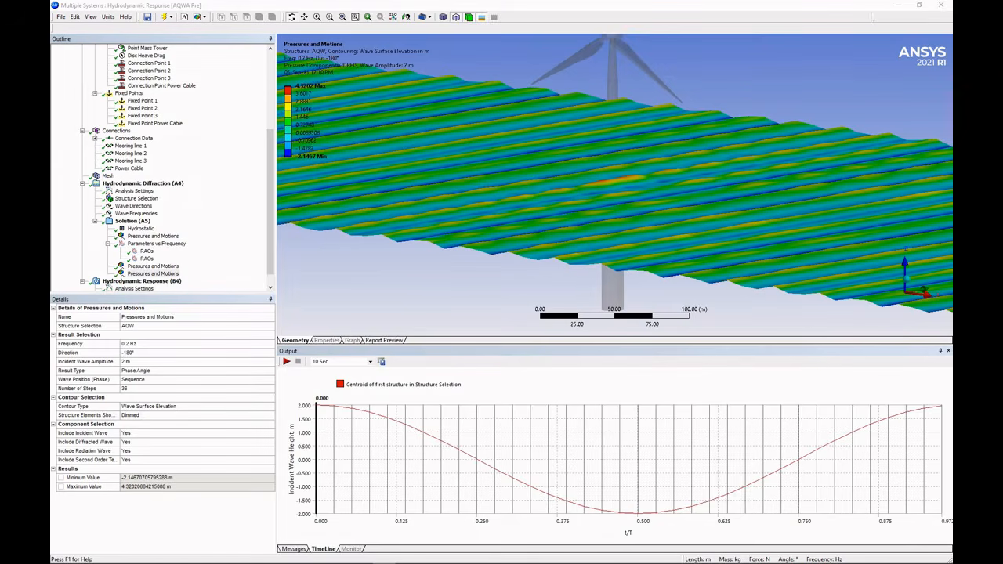
{"action": "left_click", "coordinate": [287, 362]}
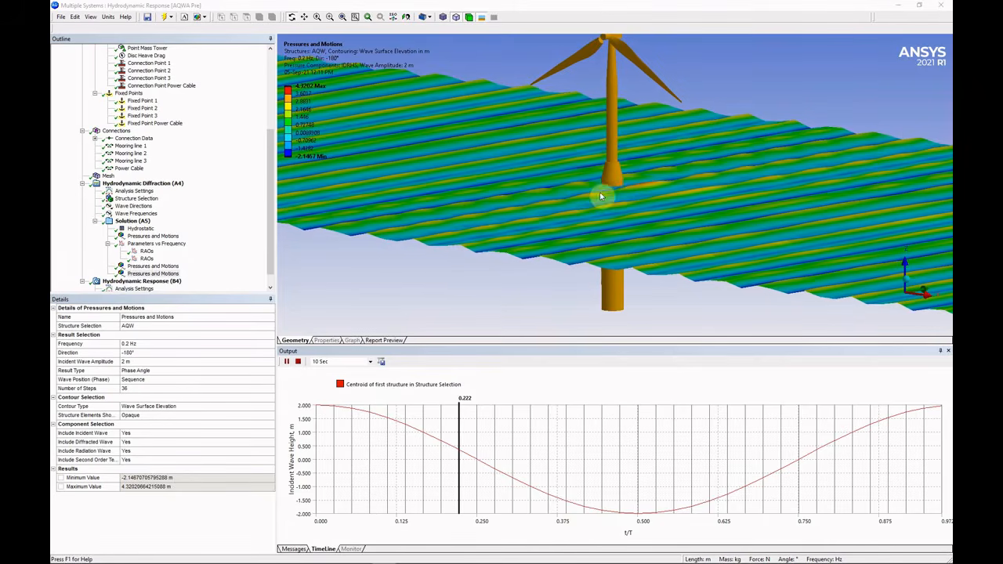
{"action": "middle_click_drag", "start_coordinate": [624, 191], "coordinate": [580, 226], "text": "ctrl"}
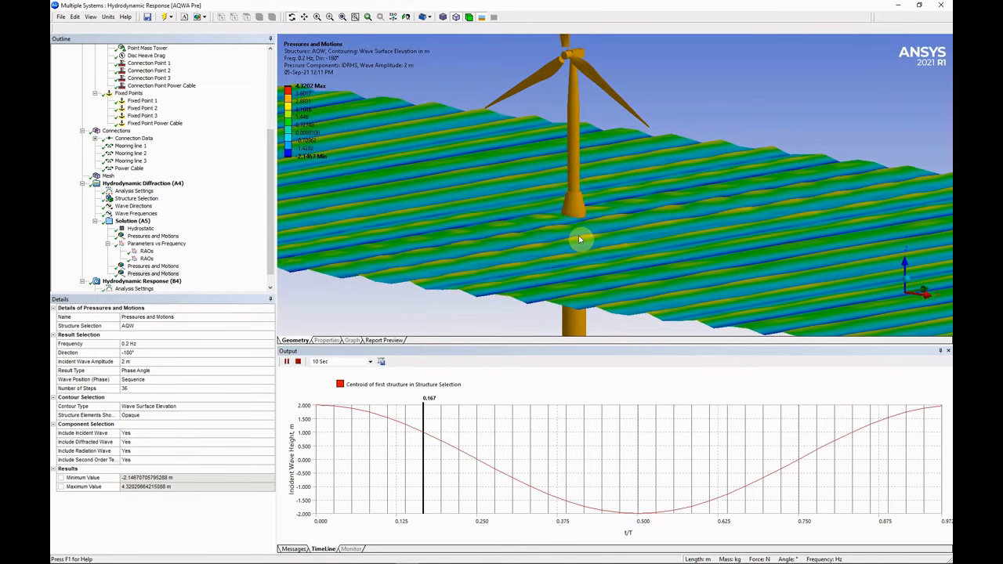
Review the incident, diffracted, radiation and second order wave component settings.
{"action": "left_click", "coordinate": [106, 433]}
{"action": "left_click", "coordinate": [105, 442]}
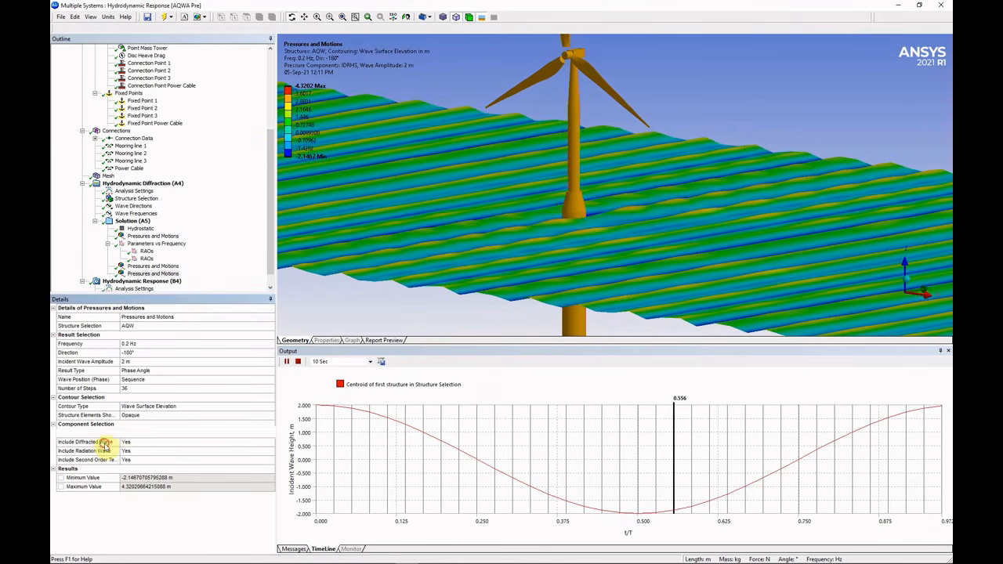
{"action": "left_click", "coordinate": [106, 451]}
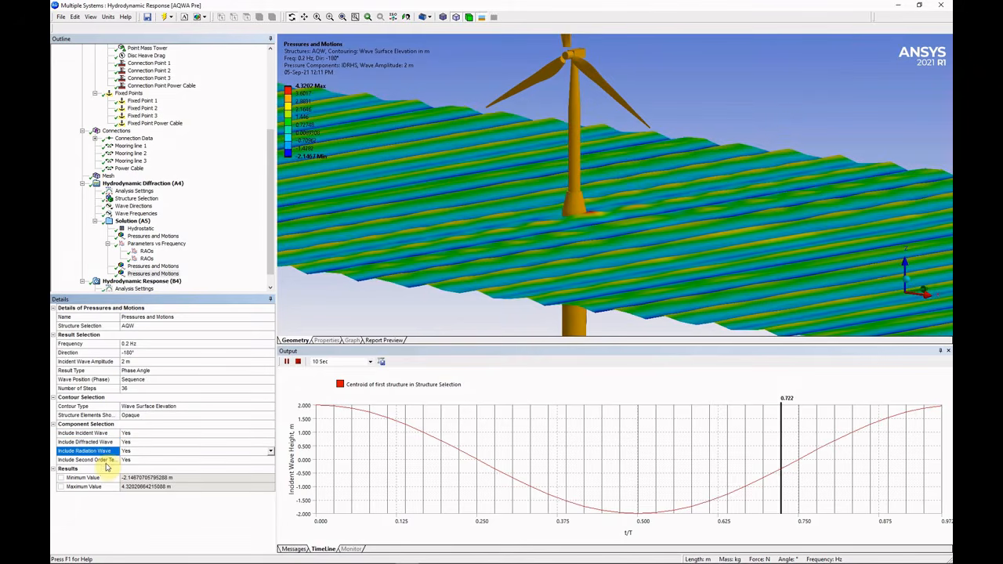
{"action": "left_click", "coordinate": [106, 461]}
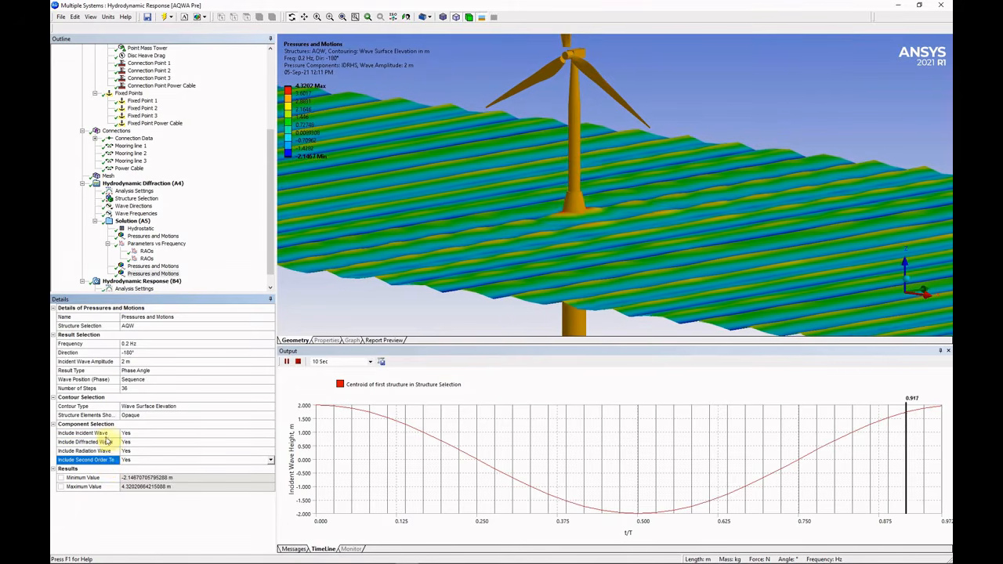
{"action": "left_click", "coordinate": [109, 434]}
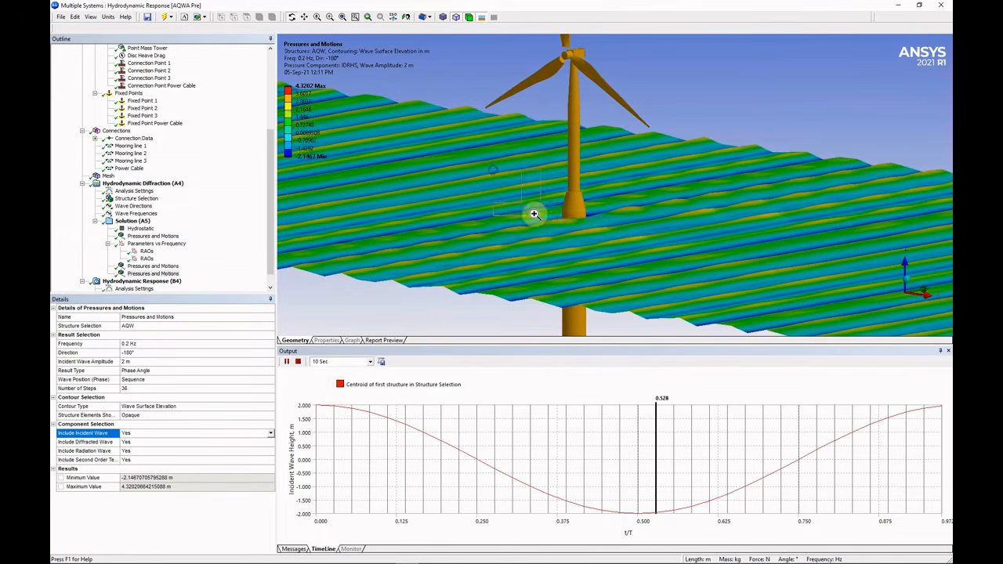
{"action": "scroll", "coordinate": [658, 275], "scroll_direction": "up", "scroll_amount": 5}
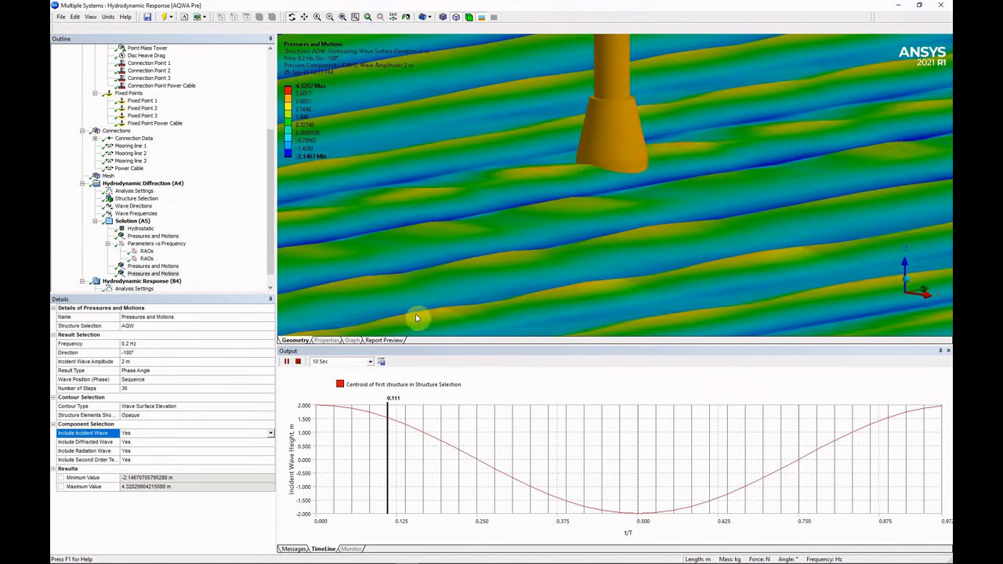
Stop the animation and set Include Incident Wave to No.
{"action": "left_click", "coordinate": [298, 362]}
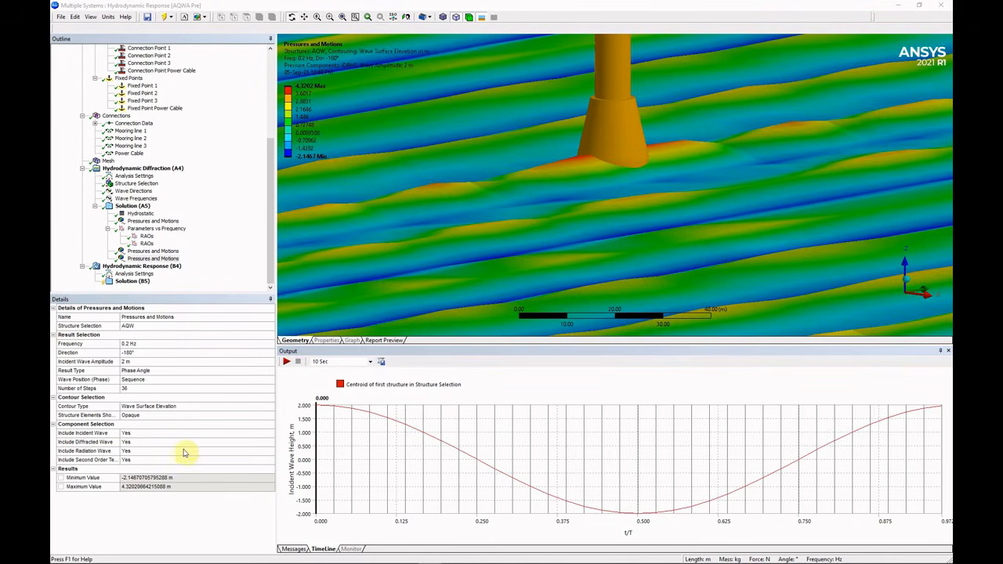
{"action": "left_click", "coordinate": [192, 434]}
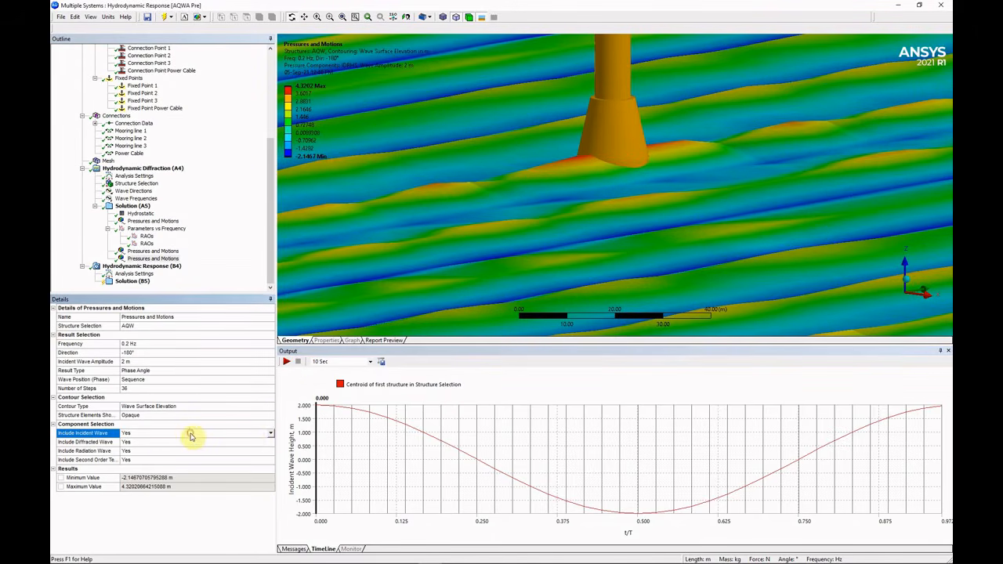
{"action": "left_click", "coordinate": [271, 434]}
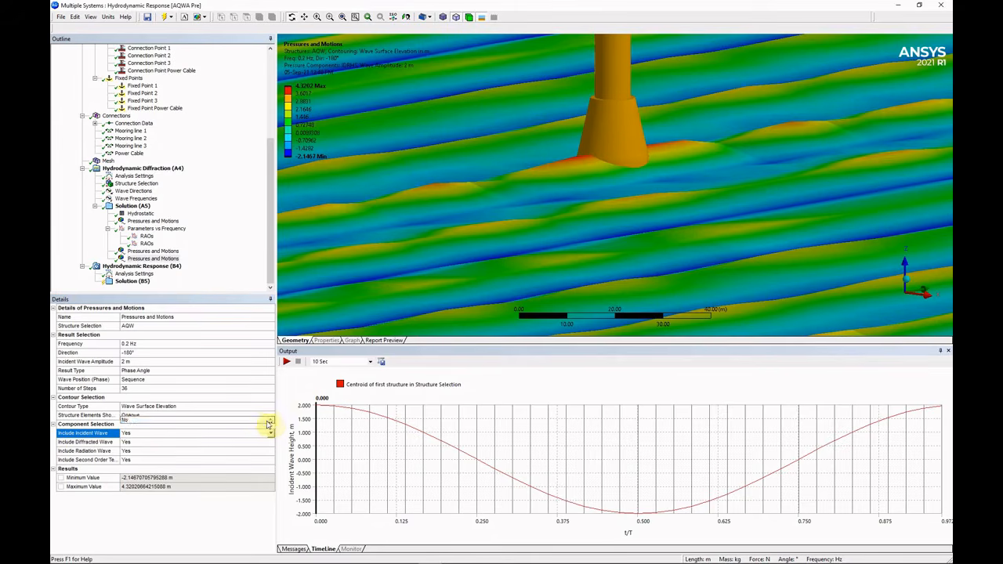
{"action": "left_click", "coordinate": [259, 417]}
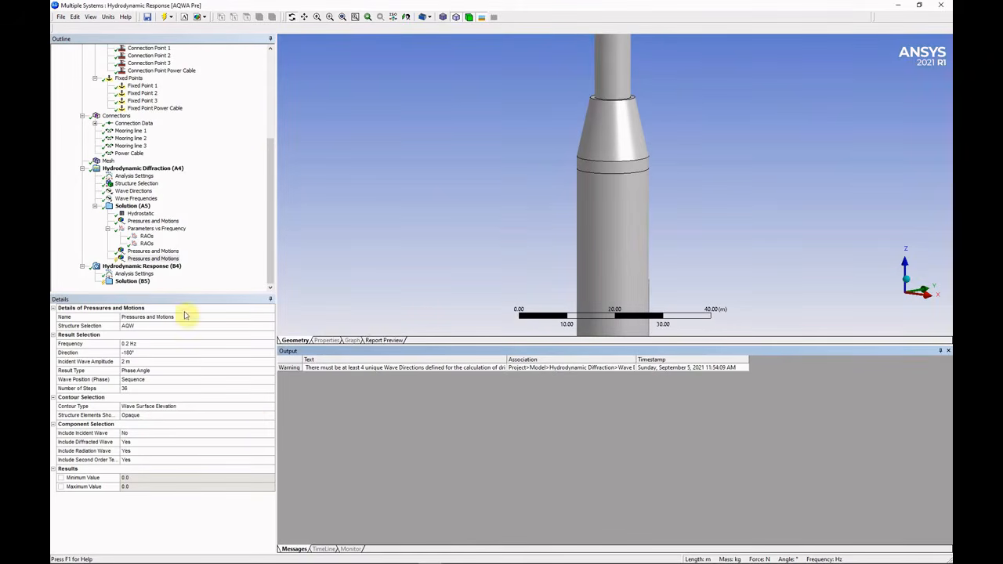
Evaluate all results again and animate the incident-free ripples, zooming around the column.
{"action": "left_click", "coordinate": [179, 259]}
{"action": "right_click", "coordinate": [179, 259]}
{"action": "left_click", "coordinate": [205, 271]}
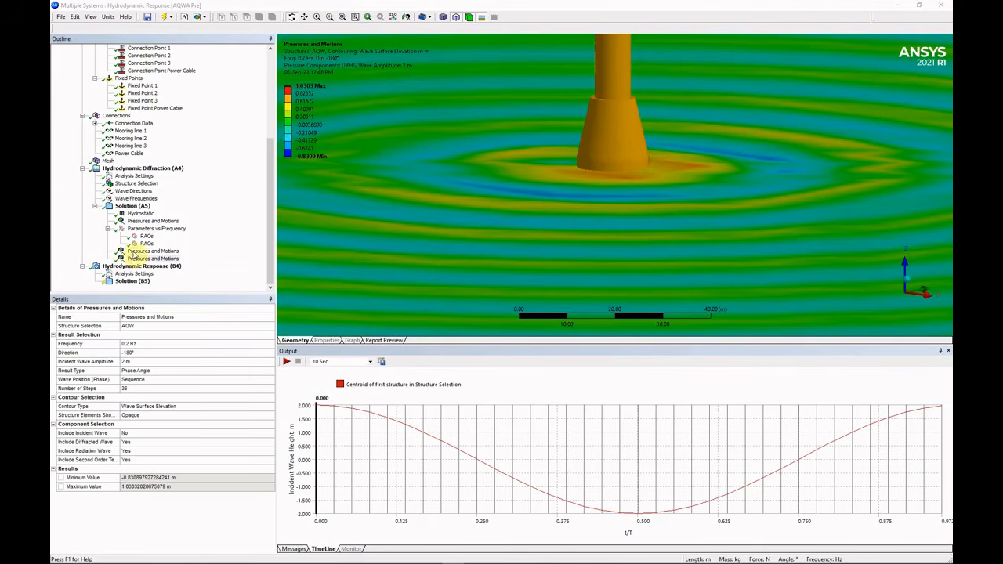
{"action": "left_click", "coordinate": [288, 362]}
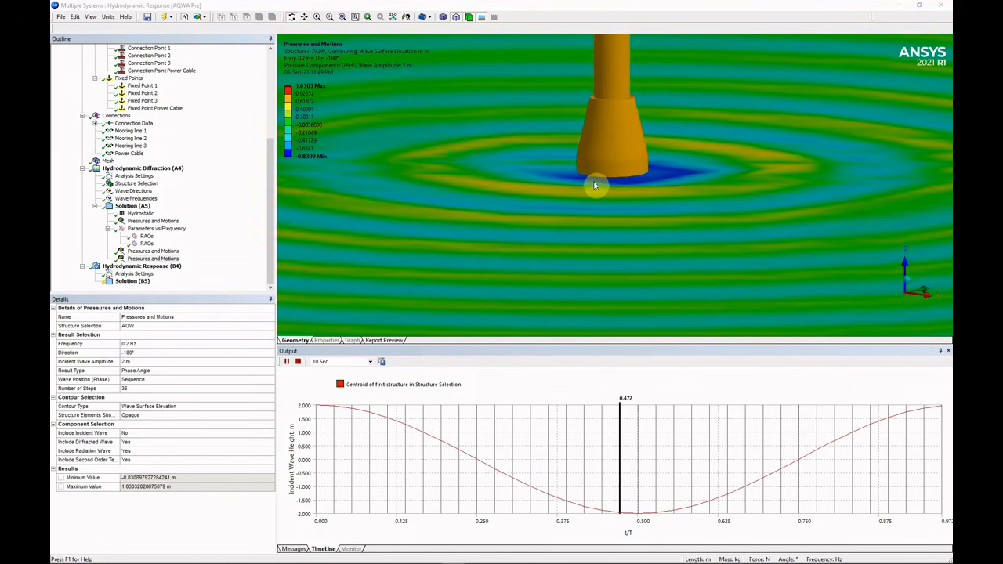
{"action": "scroll", "coordinate": [604, 196], "scroll_direction": "down", "scroll_amount": 4}
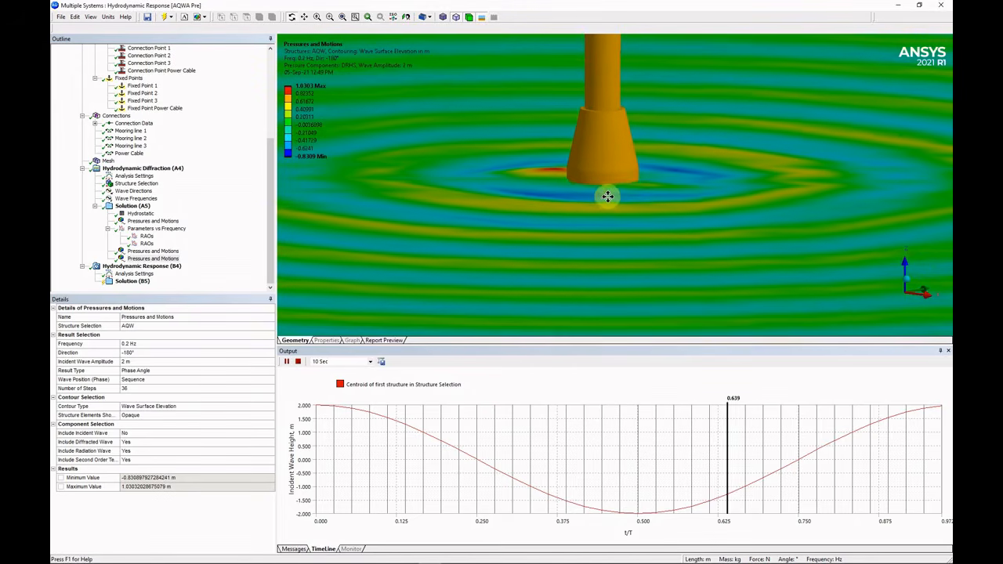
{"action": "scroll", "coordinate": [607, 196], "scroll_direction": "down", "scroll_amount": 5}
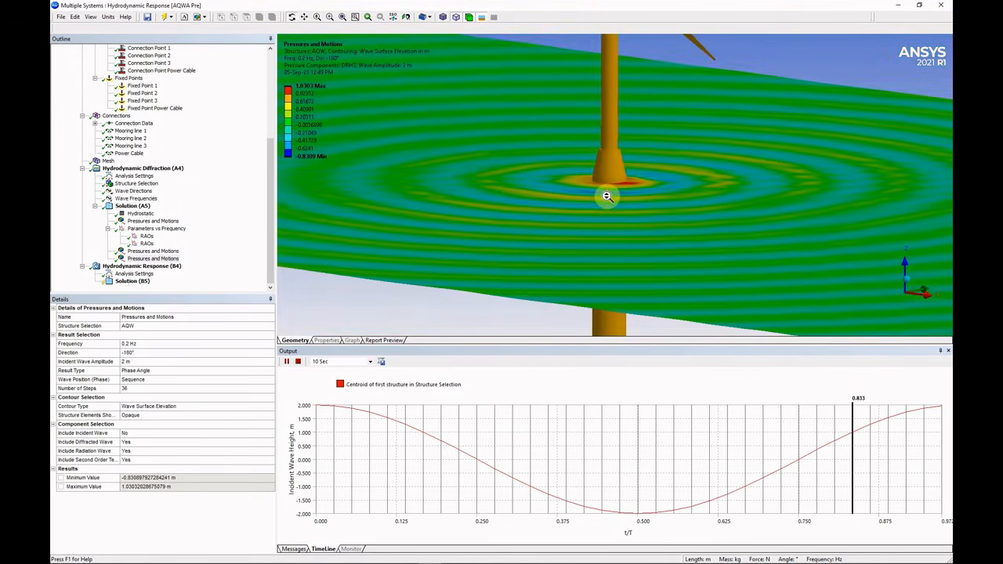
{"action": "scroll", "coordinate": [586, 197], "scroll_direction": "down", "scroll_amount": 2}
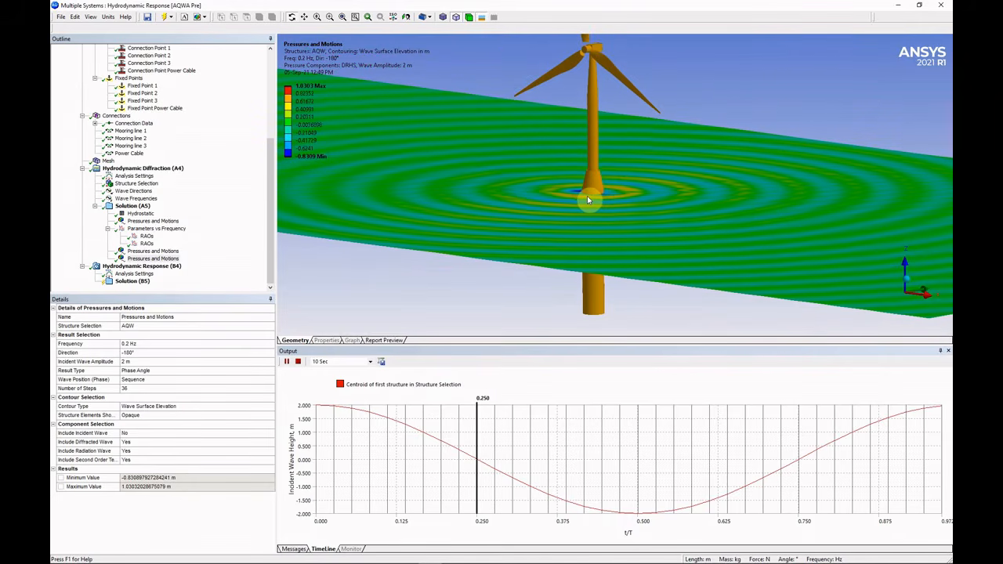
{"action": "scroll", "coordinate": [593, 195], "scroll_direction": "up", "scroll_amount": 3}
{"action": "scroll", "coordinate": [596, 191], "scroll_direction": "up", "scroll_amount": 3}
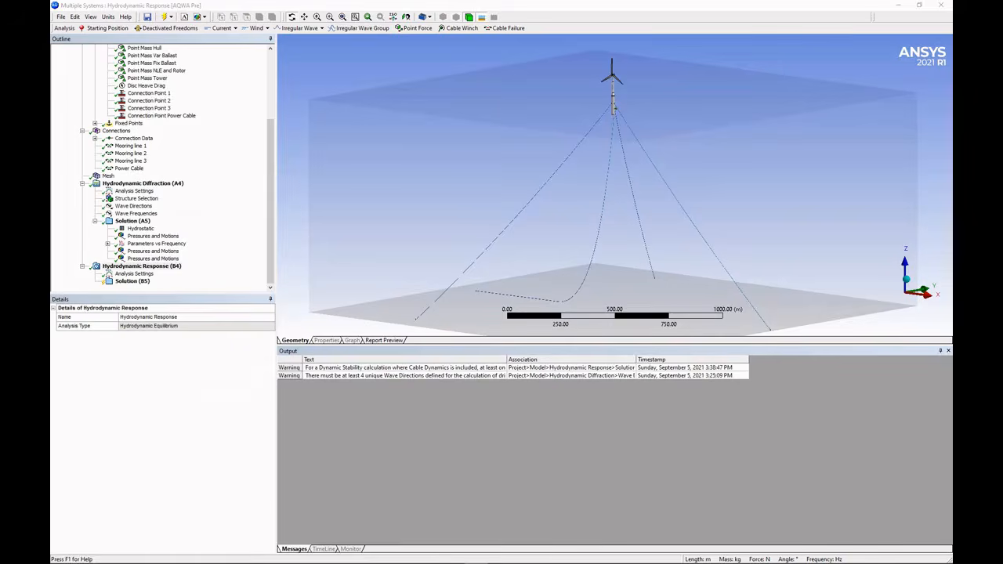
Check that the Hydrodynamic Response analysis computation type is Hydrodynamic Equilibrium.
{"action": "left_click", "coordinate": [165, 267]}
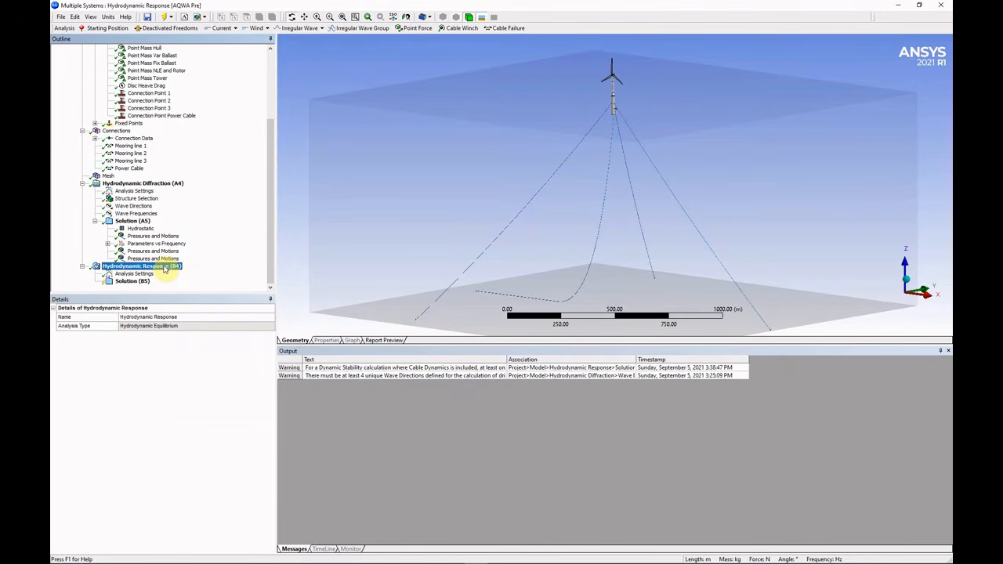
{"action": "left_click", "coordinate": [147, 274]}
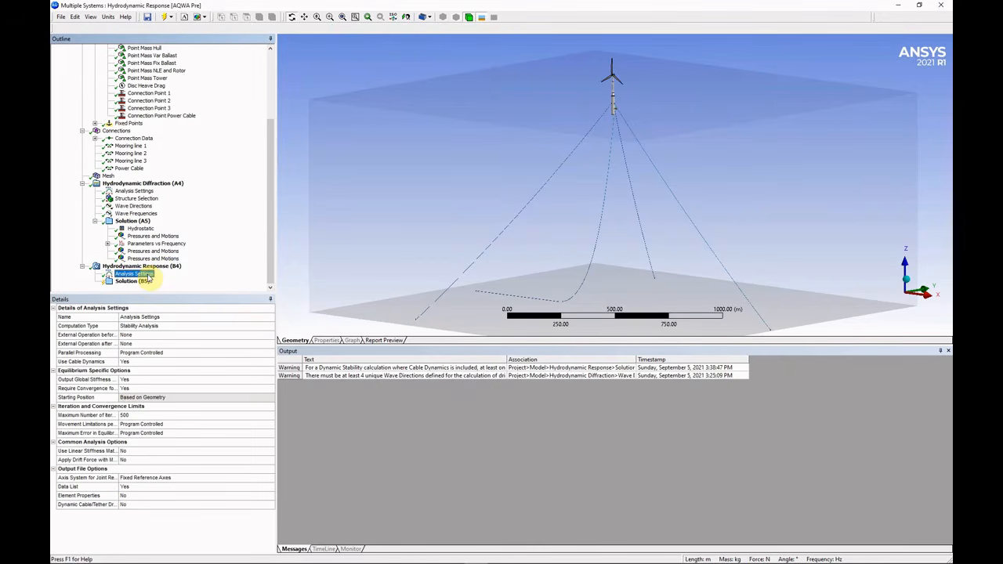
{"action": "left_click", "coordinate": [234, 327]}
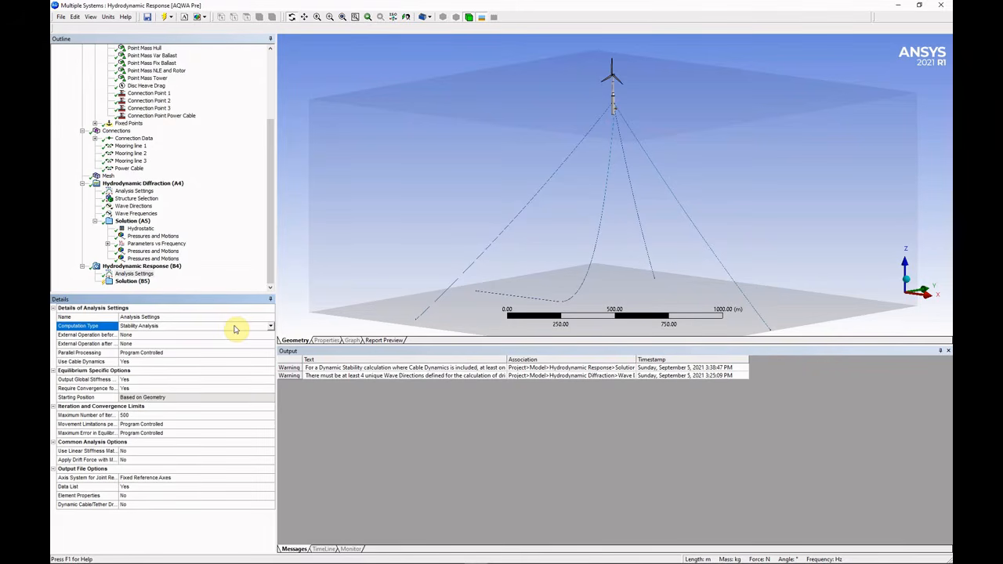
Add a JONSWAP (Hs) irregular wave with its wave range defined by period.
{"action": "left_click", "coordinate": [145, 266]}
{"action": "right_click", "coordinate": [144, 267]}
{"action": "mouse_move", "coordinate": [188, 272]}
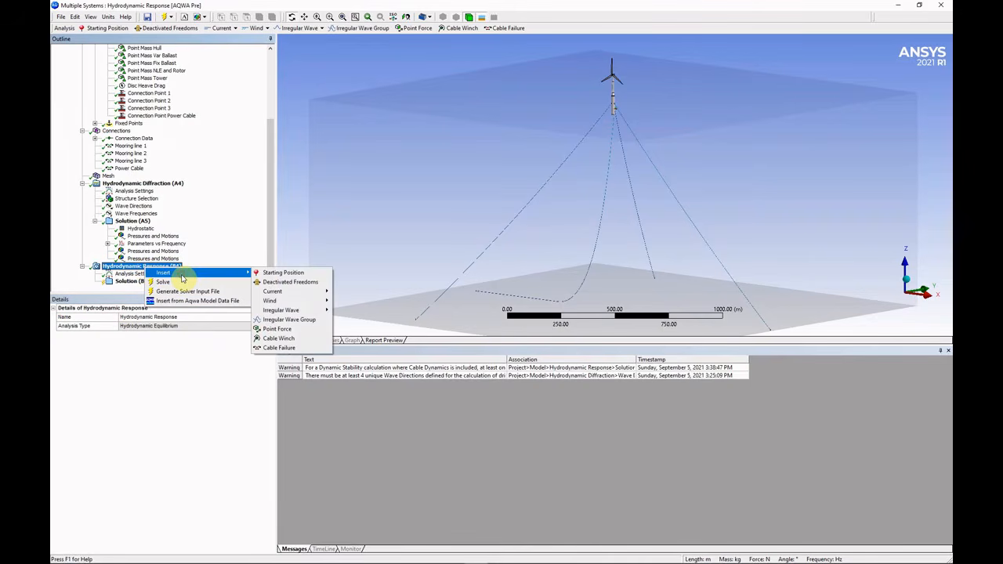
{"action": "mouse_move", "coordinate": [294, 310]}
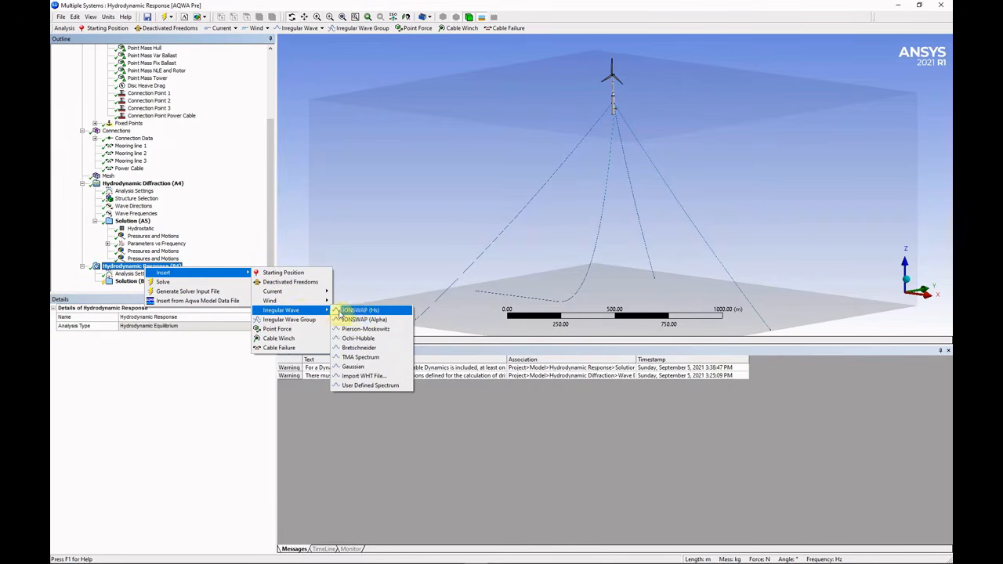
{"action": "left_click", "coordinate": [361, 311]}
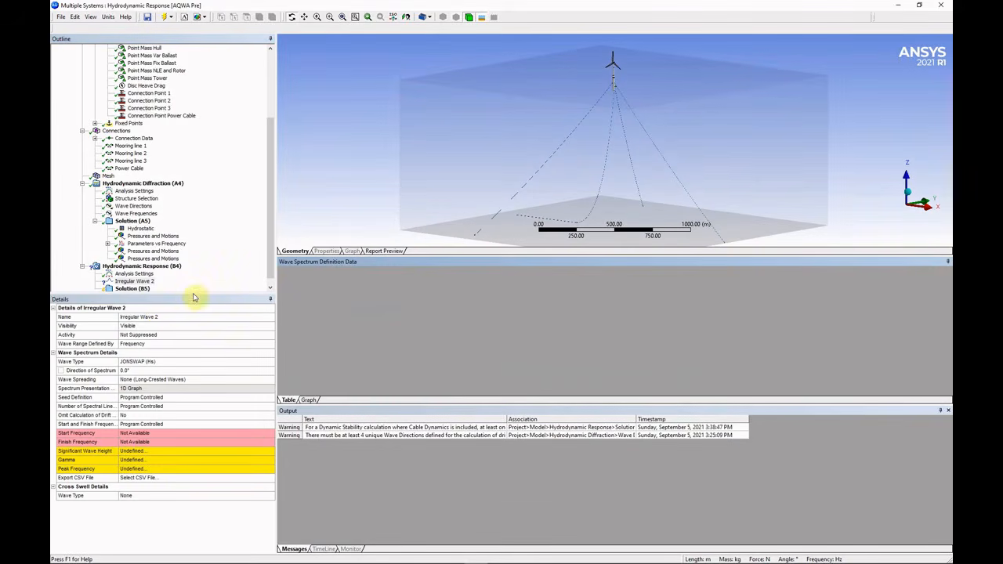
{"action": "left_click", "coordinate": [179, 345]}
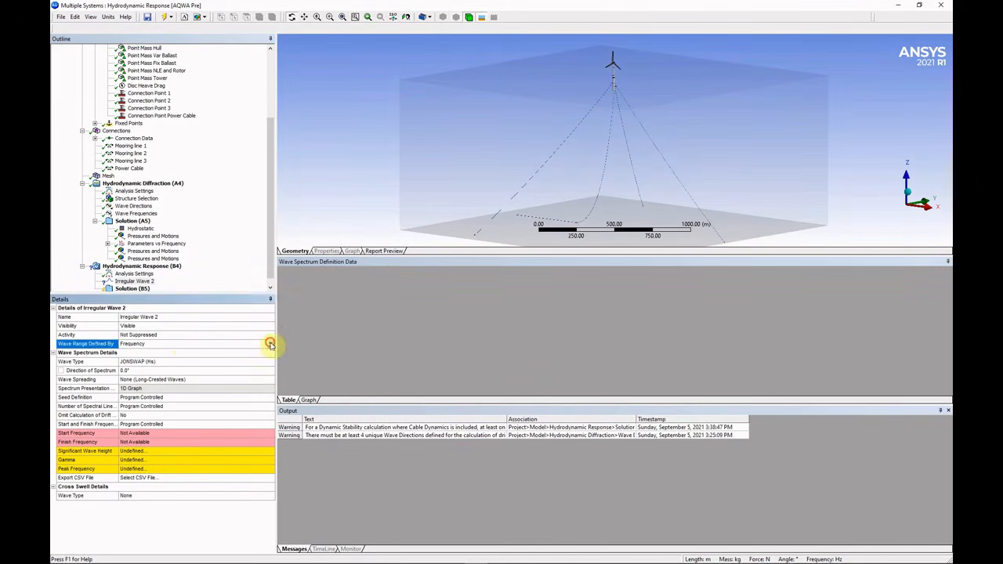
{"action": "left_click", "coordinate": [156, 361]}
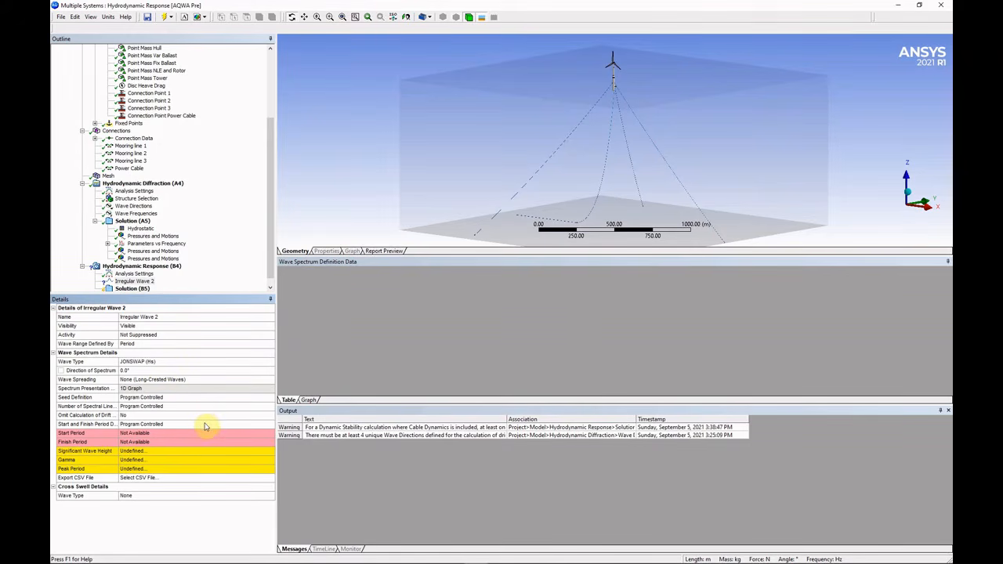
Give the wave 0.01 m significant height, gamma 2 and a 10 s peak period.
{"action": "left_click", "coordinate": [200, 452]}
{"action": "type", "text": "0.01"}
{"action": "key", "text": "Return"}
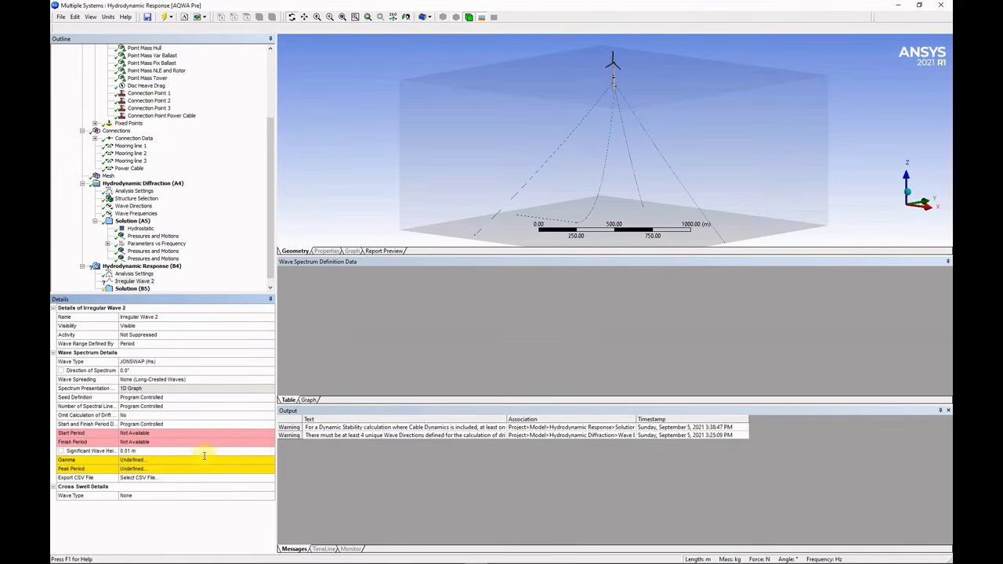
{"action": "left_click", "coordinate": [199, 461]}
{"action": "type", "text": "2"}
{"action": "key", "text": "Return"}
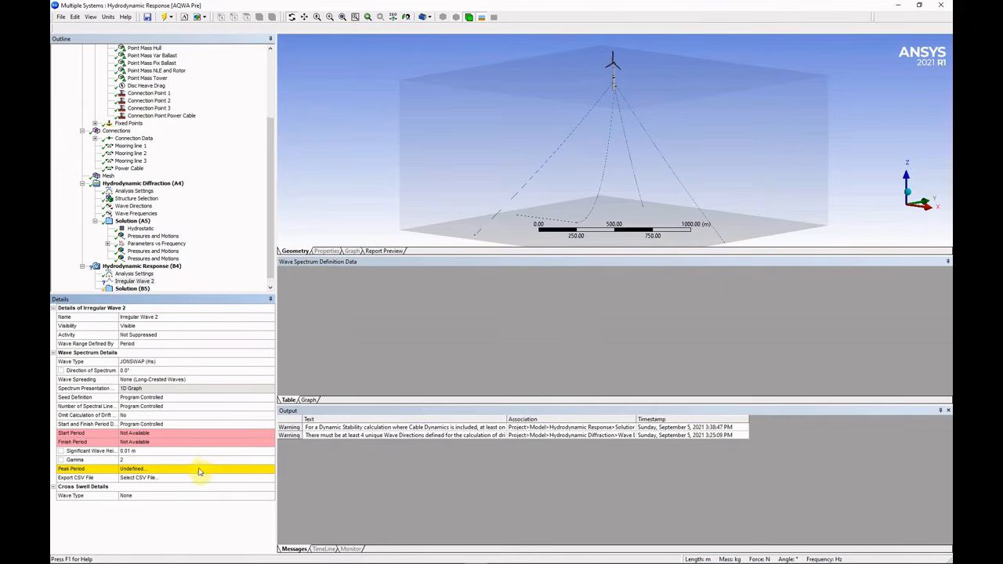
{"action": "left_click", "coordinate": [201, 470]}
{"action": "type", "text": "10"}
{"action": "key", "text": "Return"}
Bring up the insert options for Solution (B5).
{"action": "left_click", "coordinate": [136, 290]}
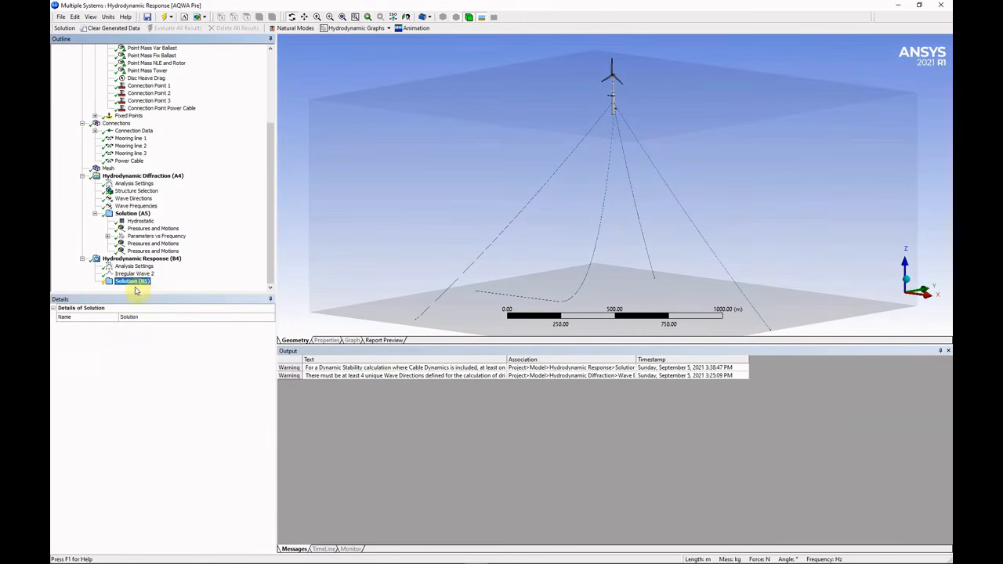
{"action": "right_click", "coordinate": [134, 283]}
{"action": "mouse_move", "coordinate": [174, 285]}
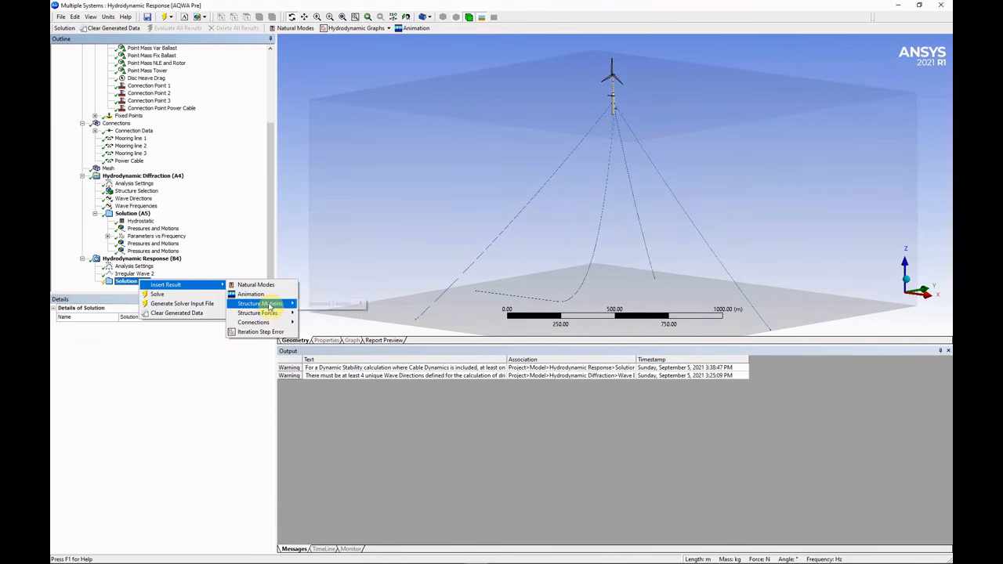
Add a Structure Position result and an Animation result to Solution (B5).
{"action": "left_click", "coordinate": [391, 306]}
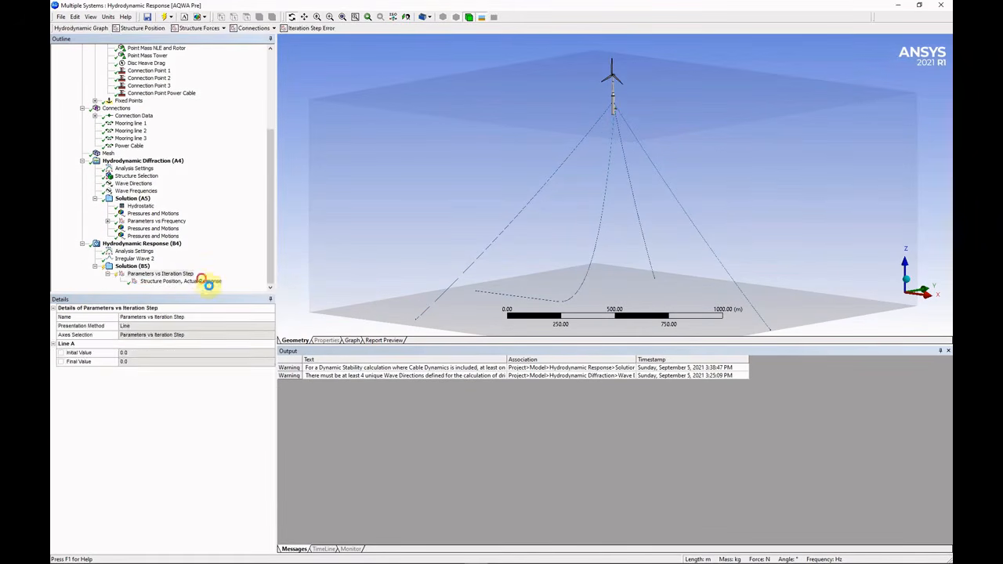
{"action": "left_click", "coordinate": [206, 282]}
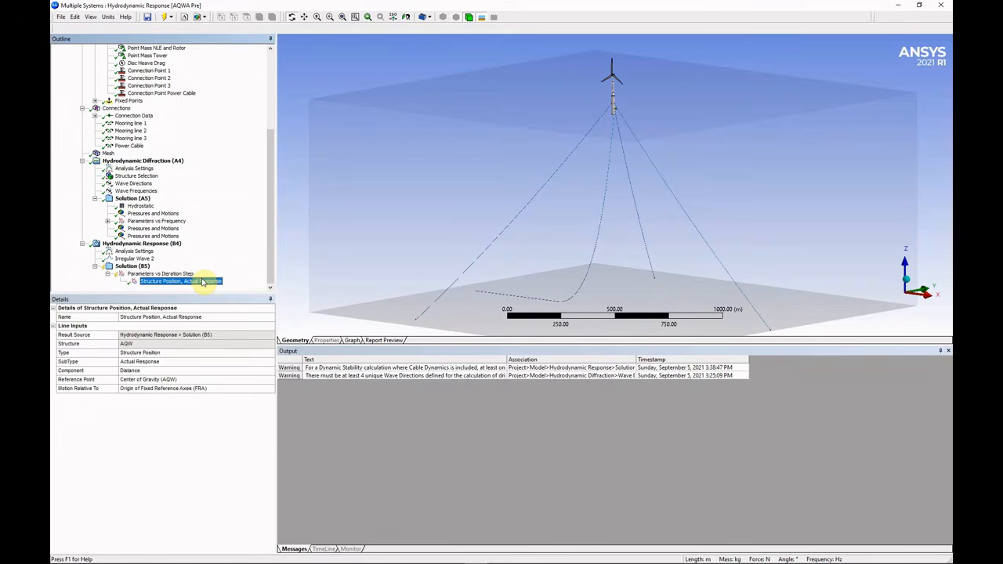
{"action": "left_click", "coordinate": [132, 266]}
{"action": "right_click", "coordinate": [137, 266]}
{"action": "mouse_move", "coordinate": [172, 271]}
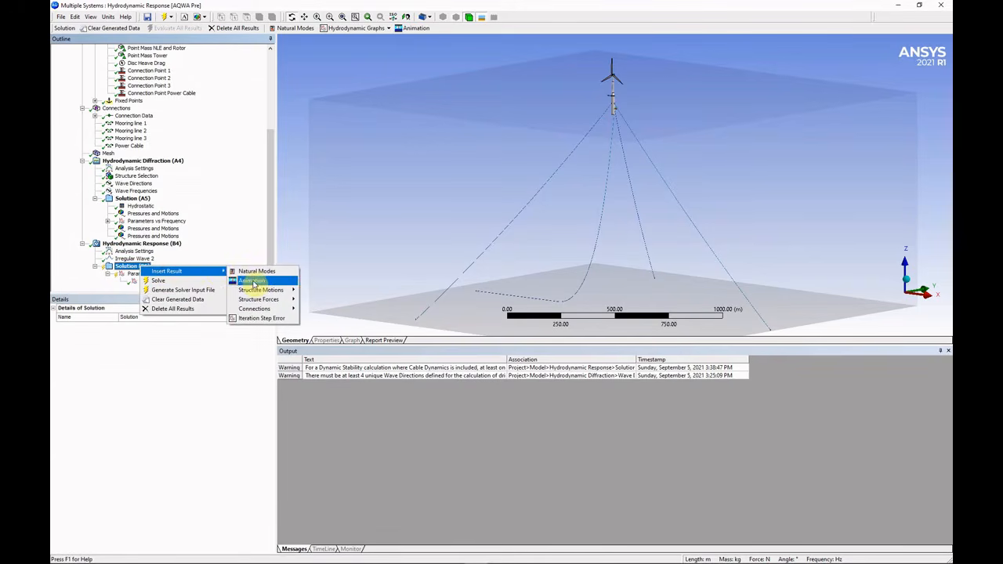
{"action": "left_click", "coordinate": [253, 281]}
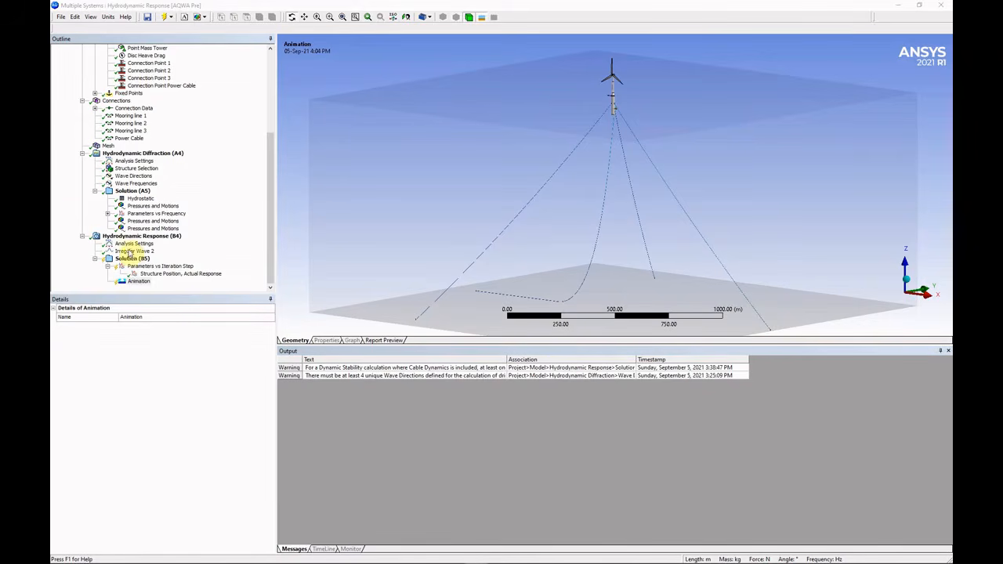
Solve and view the position graph rising from 58.50484 m to 61.68215 m.
{"action": "left_click", "coordinate": [132, 259]}
{"action": "right_click", "coordinate": [145, 261]}
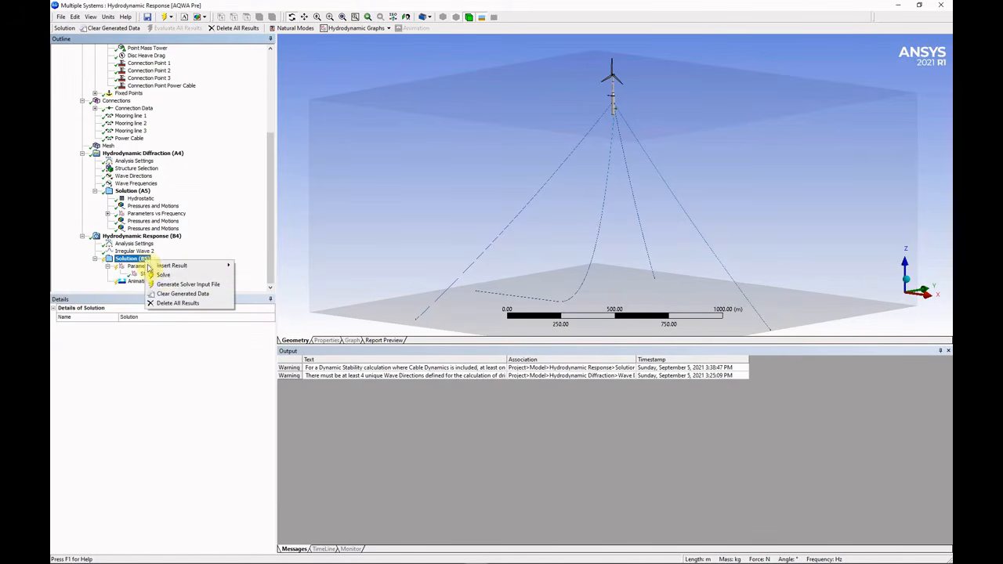
{"action": "left_click", "coordinate": [177, 274]}
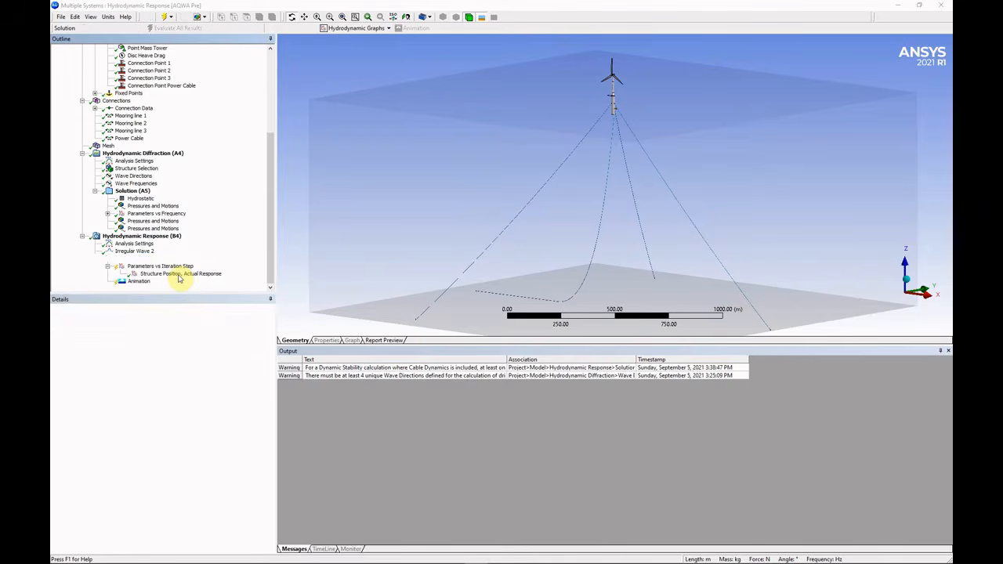
{"action": "left_click", "coordinate": [167, 275]}
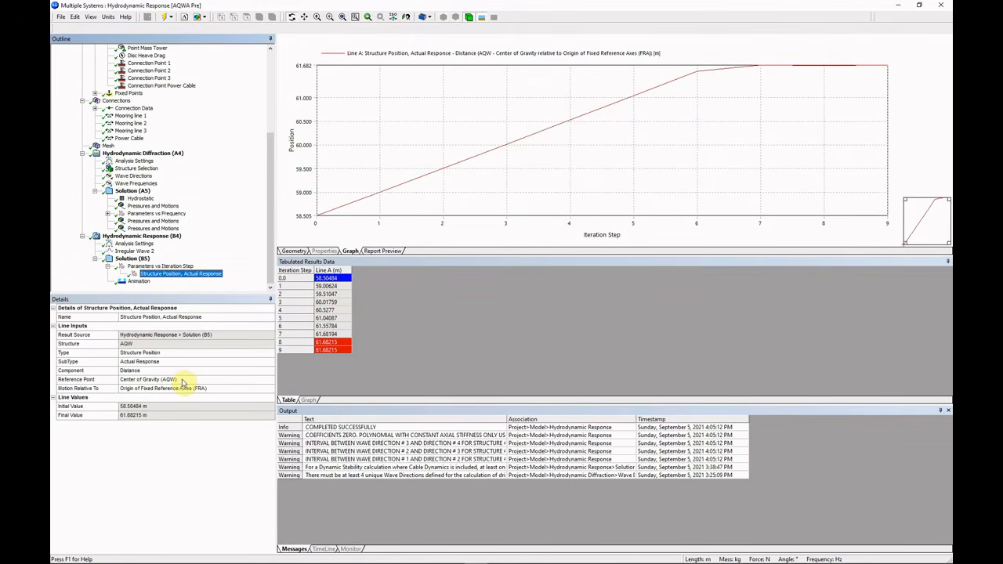
Re-plot position as Global Z (-58.50484 m to -61.62512 m), then select the Animation result.
{"action": "left_click", "coordinate": [269, 370]}
{"action": "left_click", "coordinate": [270, 369]}
{"action": "left_click", "coordinate": [184, 347]}
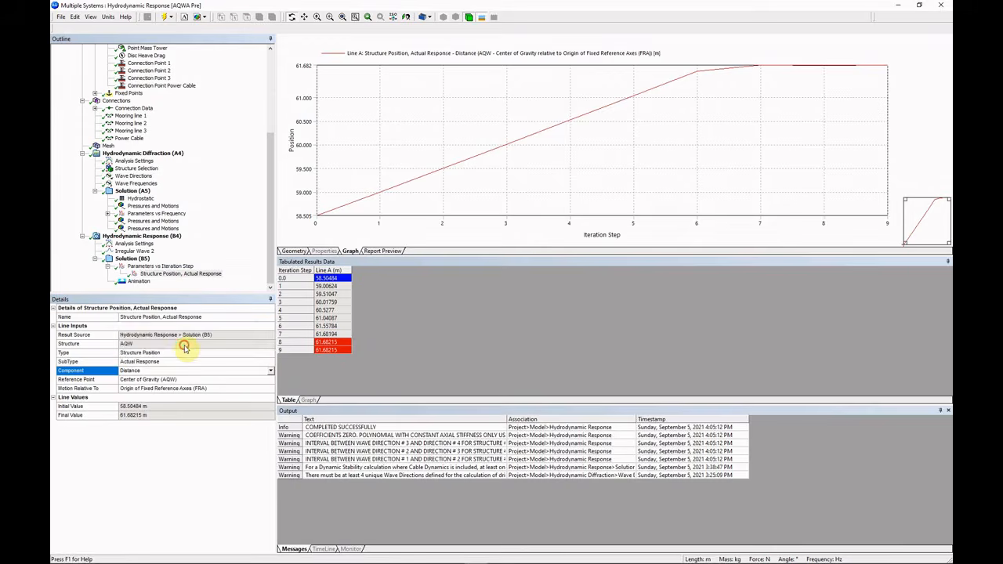
{"action": "right_click", "coordinate": [171, 268]}
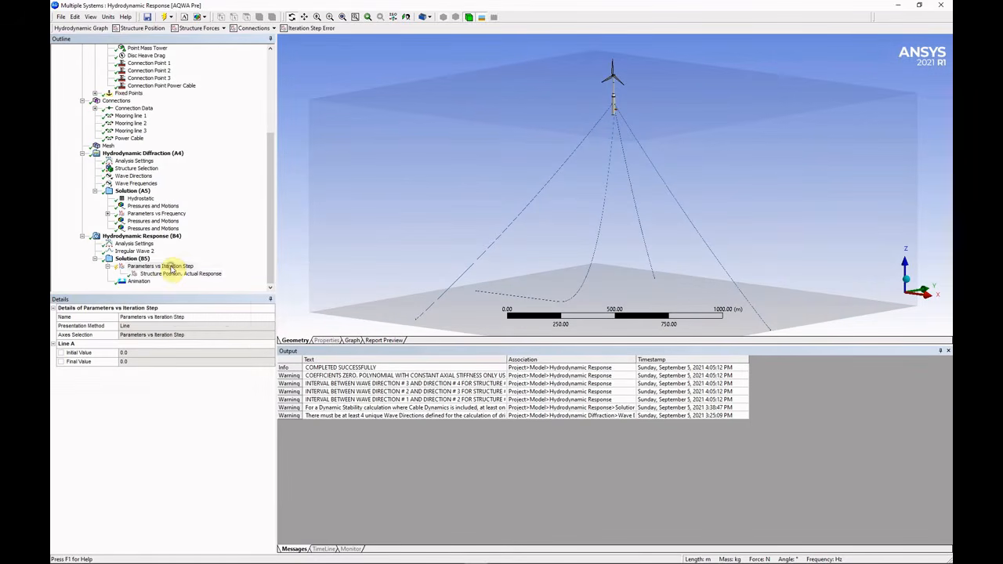
{"action": "left_click", "coordinate": [217, 293]}
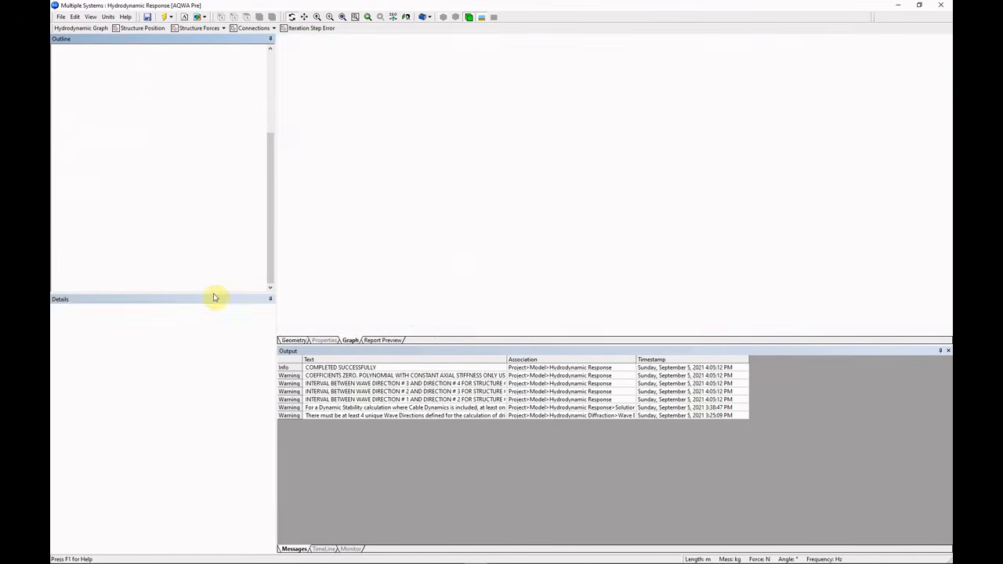
{"action": "left_click", "coordinate": [210, 274]}
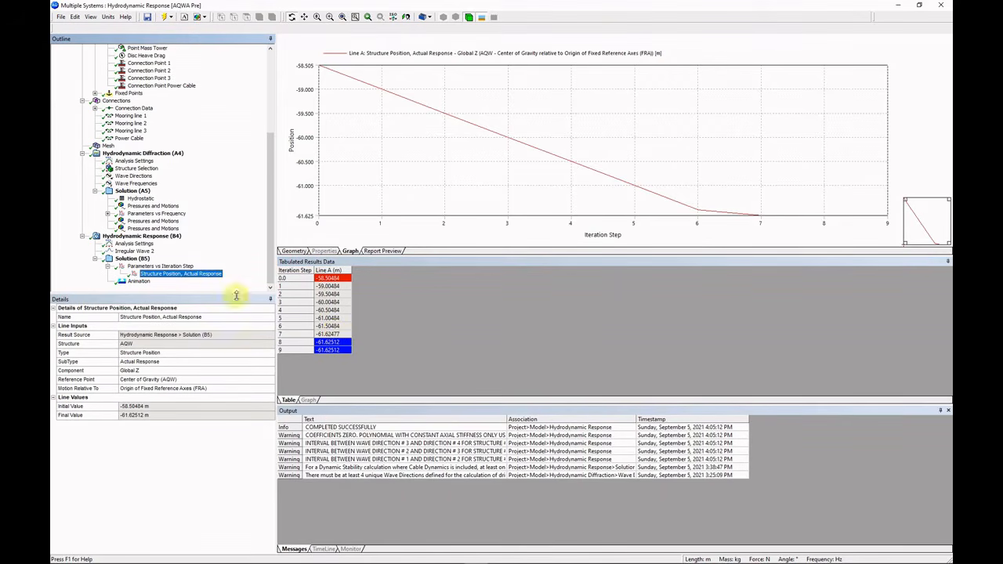
{"action": "left_click", "coordinate": [139, 281]}
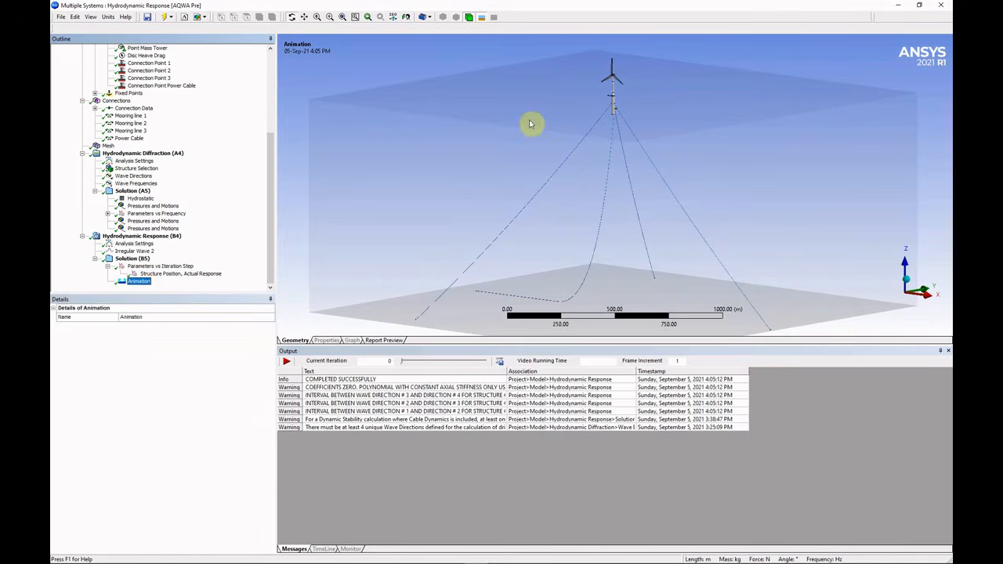
Play the 9-step motion animation, zooming and orbiting to view the turbine near sea level.
{"action": "left_click", "coordinate": [291, 366]}
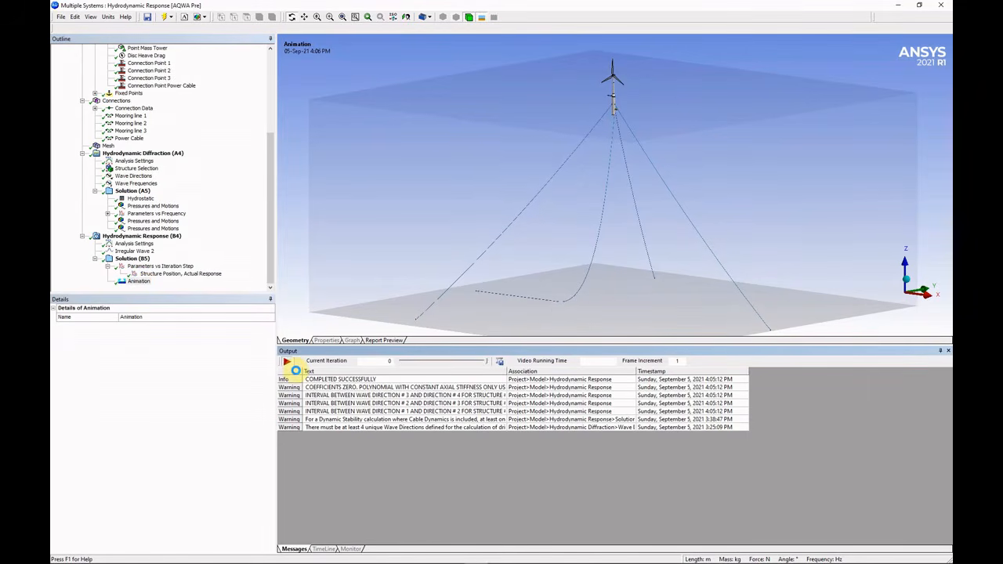
{"action": "left_click", "coordinate": [288, 364]}
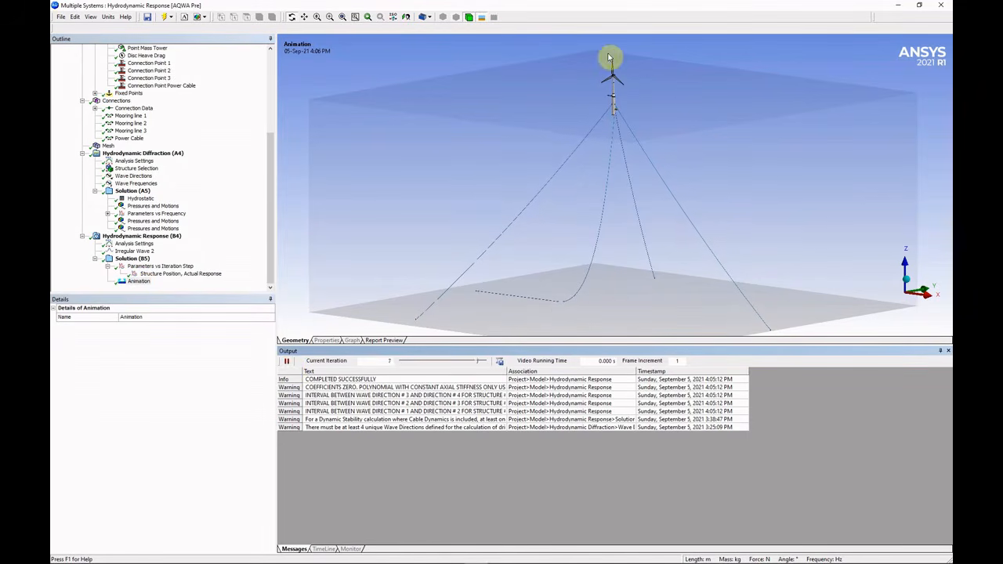
{"action": "scroll", "coordinate": [635, 129], "scroll_direction": "up", "scroll_amount": 5}
{"action": "middle_click_drag", "start_coordinate": [637, 227], "coordinate": [693, 222]}
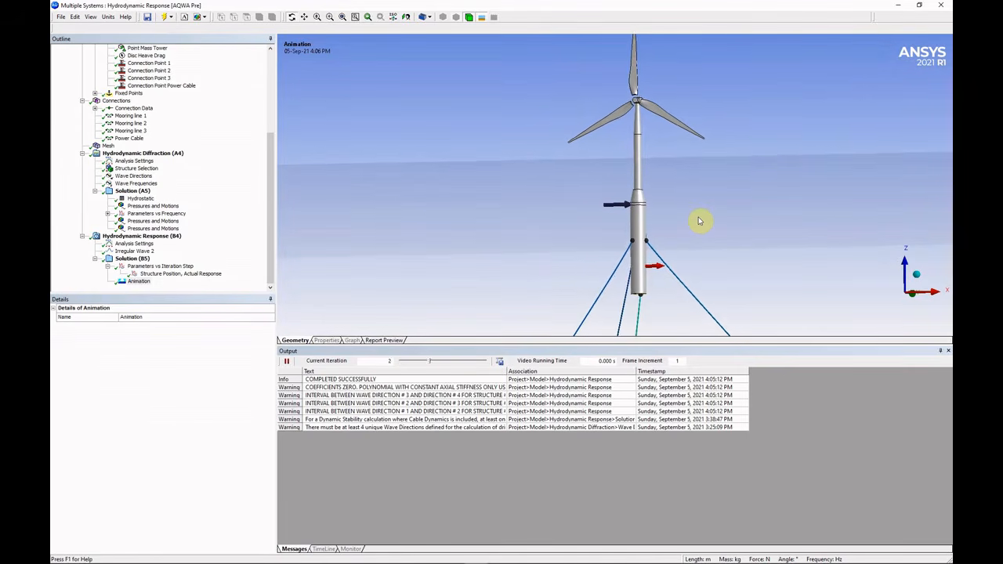
{"action": "mouse_move", "coordinate": [622, 215]}
{"action": "middle_mouse_down"}
{"action": "mouse_move", "coordinate": [638, 231]}
{"action": "mouse_move", "coordinate": [634, 292]}
{"action": "mouse_move", "coordinate": [638, 231]}
{"action": "mouse_move", "coordinate": [616, 221]}
{"action": "middle_mouse_up"}
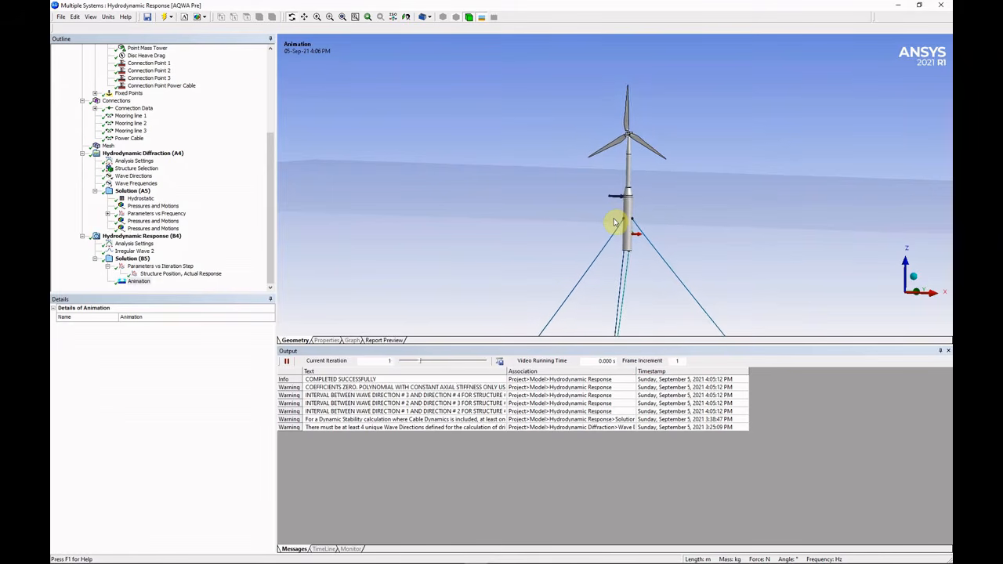
{"action": "left_click", "coordinate": [211, 274]}
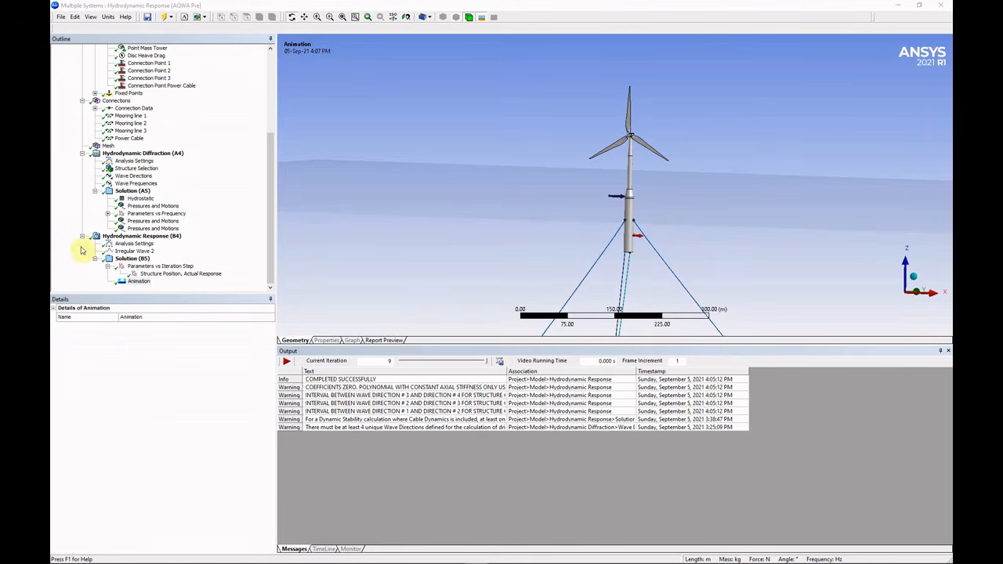
{"action": "left_click", "coordinate": [140, 258]}
{"action": "right_click", "coordinate": [146, 259]}
Insert a Structure Forces Mooring Sum Only result under Solution (B5).
{"action": "mouse_move", "coordinate": [188, 268]}
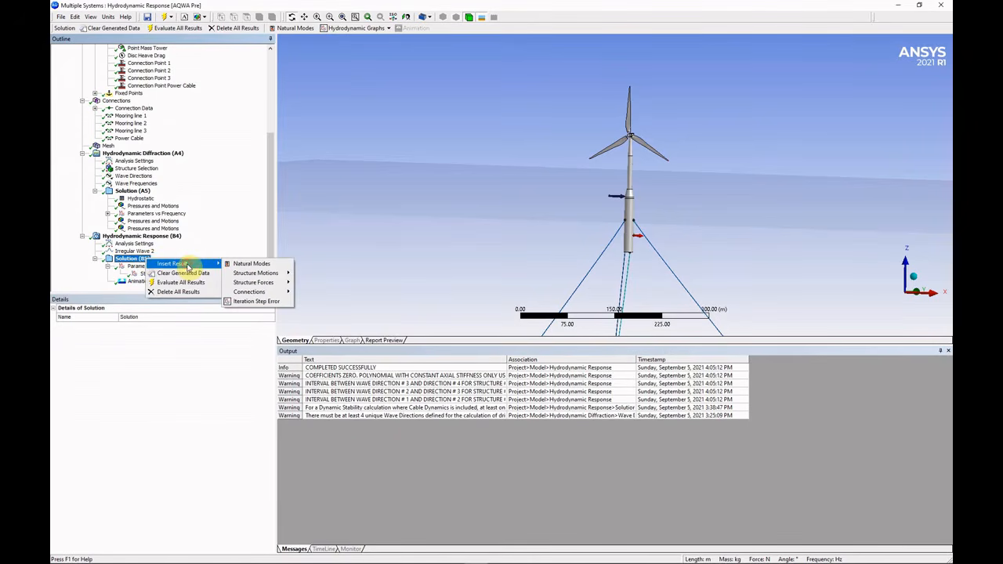
{"action": "mouse_move", "coordinate": [264, 284]}
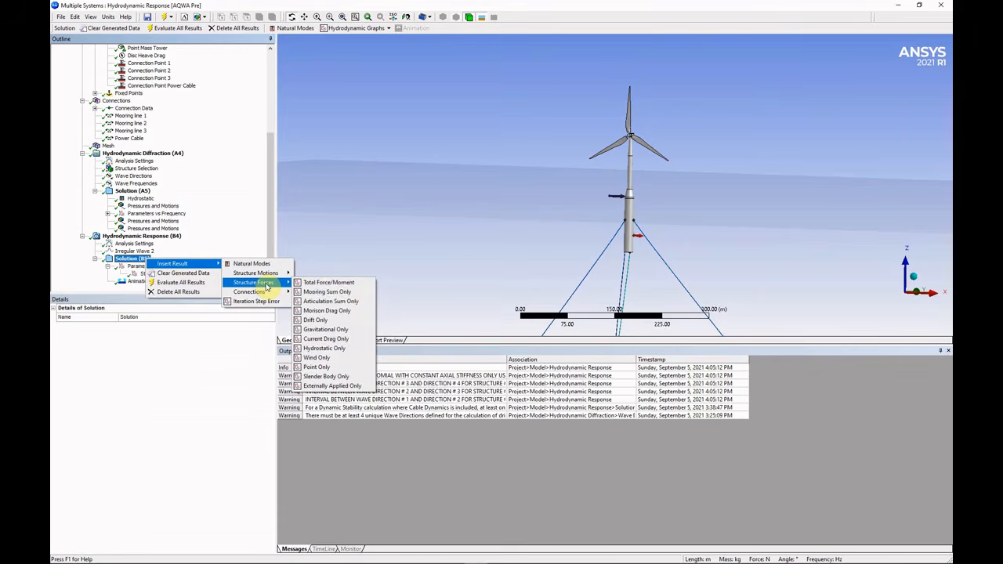
{"action": "left_click", "coordinate": [337, 292]}
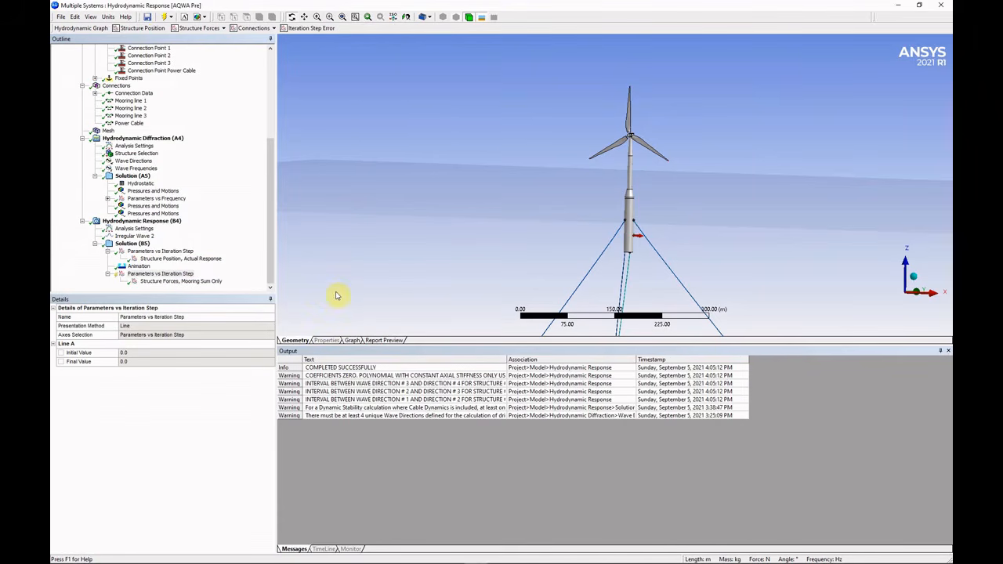
{"action": "left_click", "coordinate": [171, 282]}
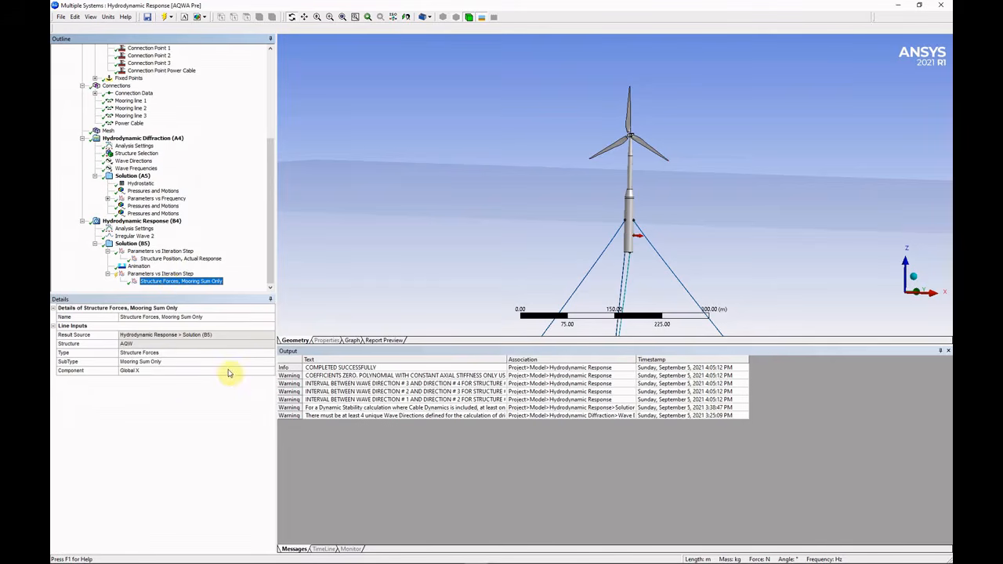
Plot its Global Z mooring force, rising from -5847949 N to -5346646 N.
{"action": "left_click", "coordinate": [269, 371]}
{"action": "left_click", "coordinate": [268, 370]}
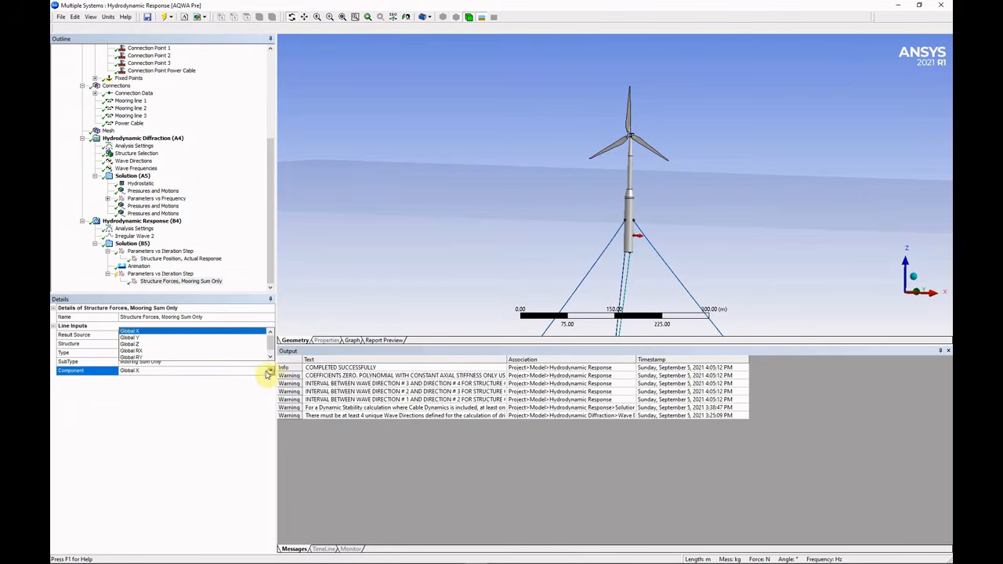
{"action": "left_click", "coordinate": [145, 345]}
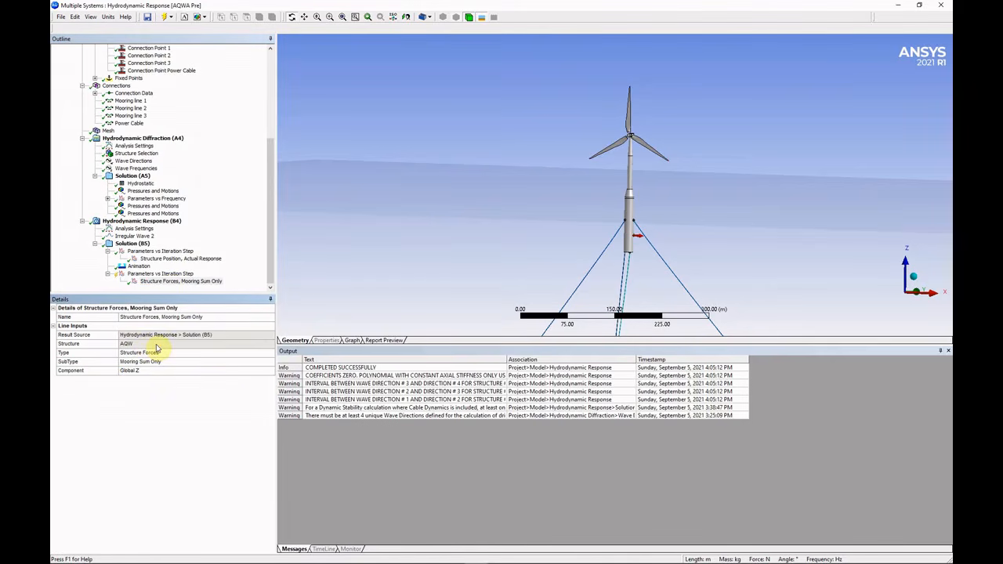
{"action": "right_click", "coordinate": [152, 275]}
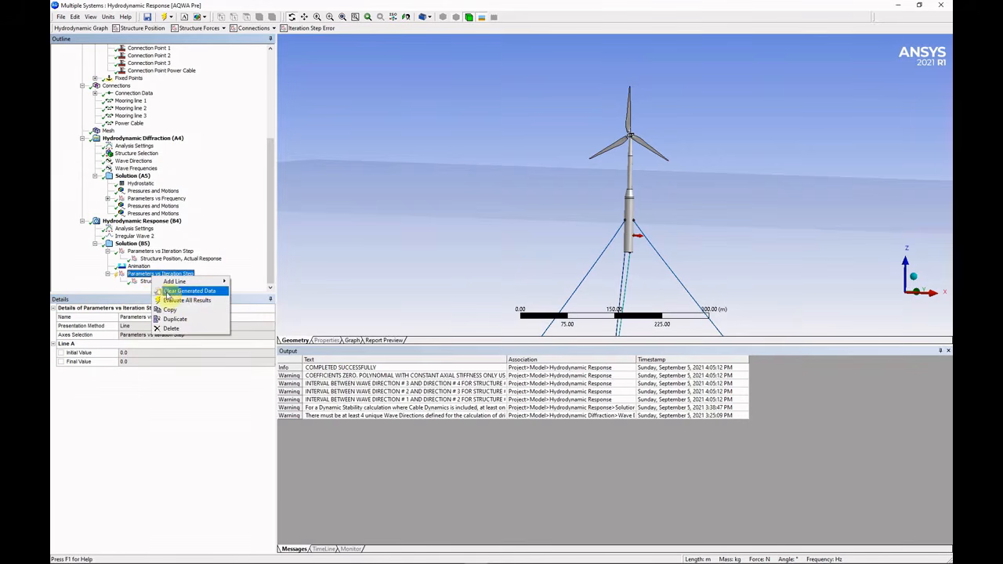
{"action": "left_click", "coordinate": [202, 310]}
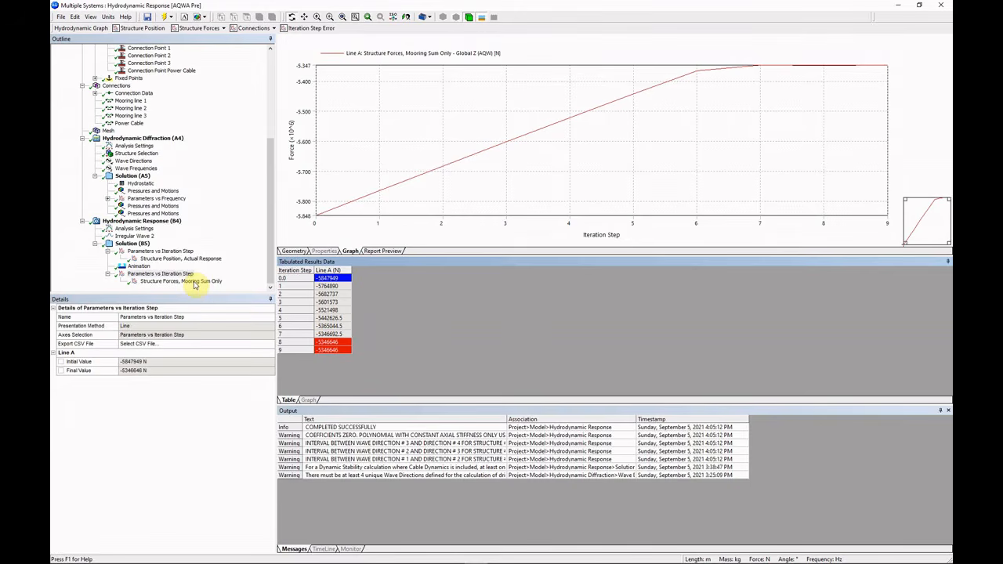
{"action": "left_click", "coordinate": [194, 282]}
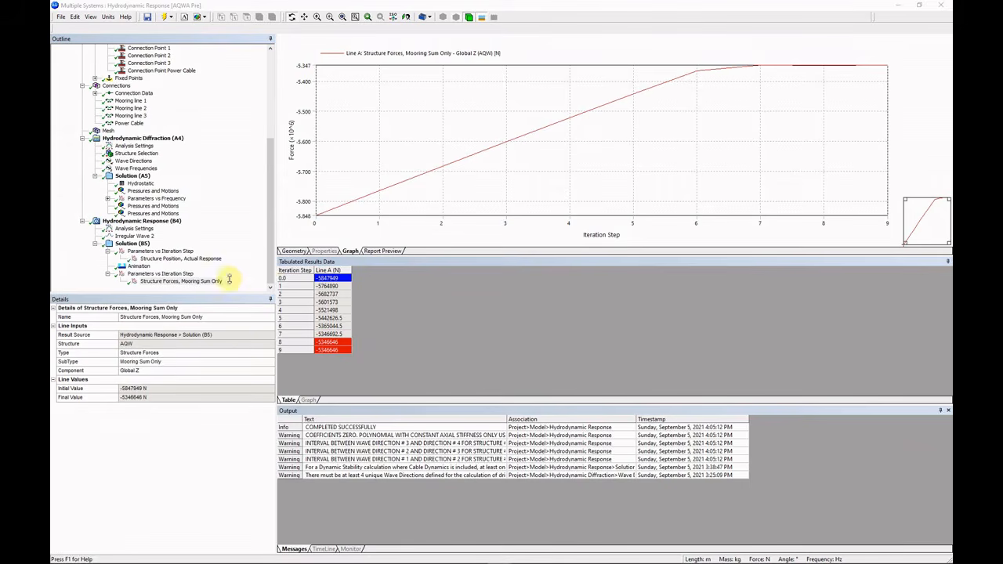
{"action": "scroll", "coordinate": [258, 270], "scroll_direction": "up", "scroll_amount": 2}
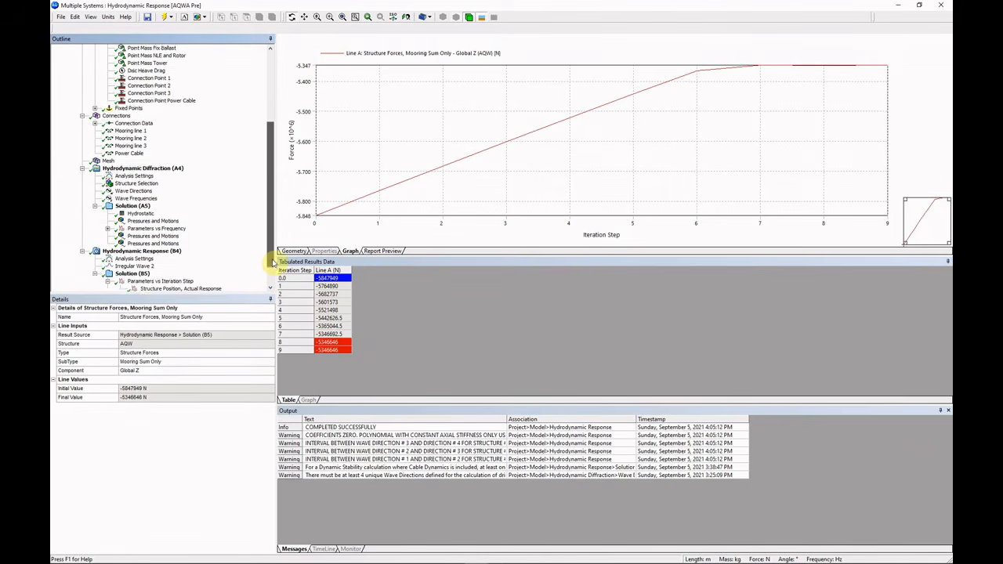
Review the hydrostatic Heave (Z) stiffness and the Point Mass Var Ballast mass value.
{"action": "left_click", "coordinate": [141, 236]}
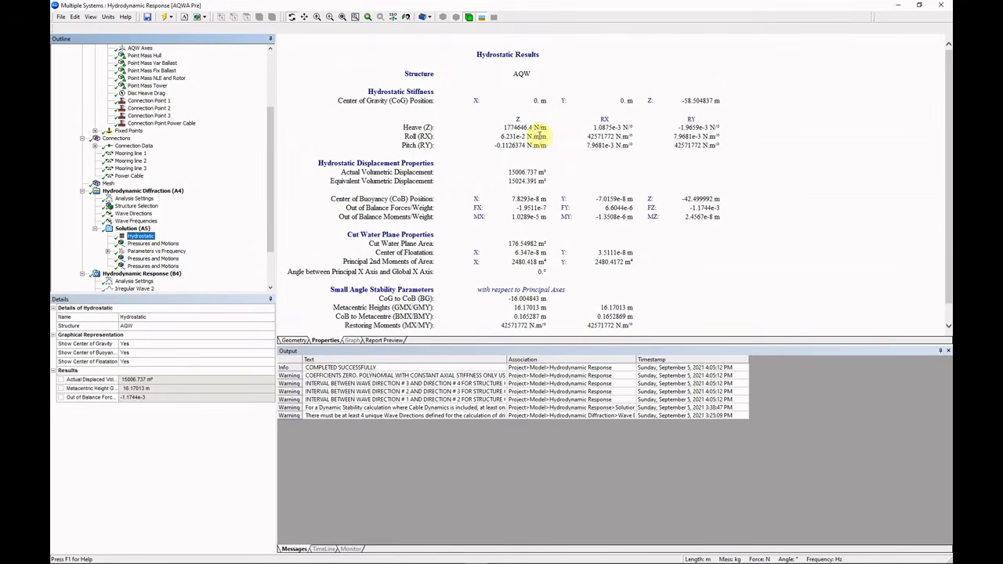
{"action": "left_click_drag", "start_coordinate": [548, 127], "coordinate": [506, 130]}
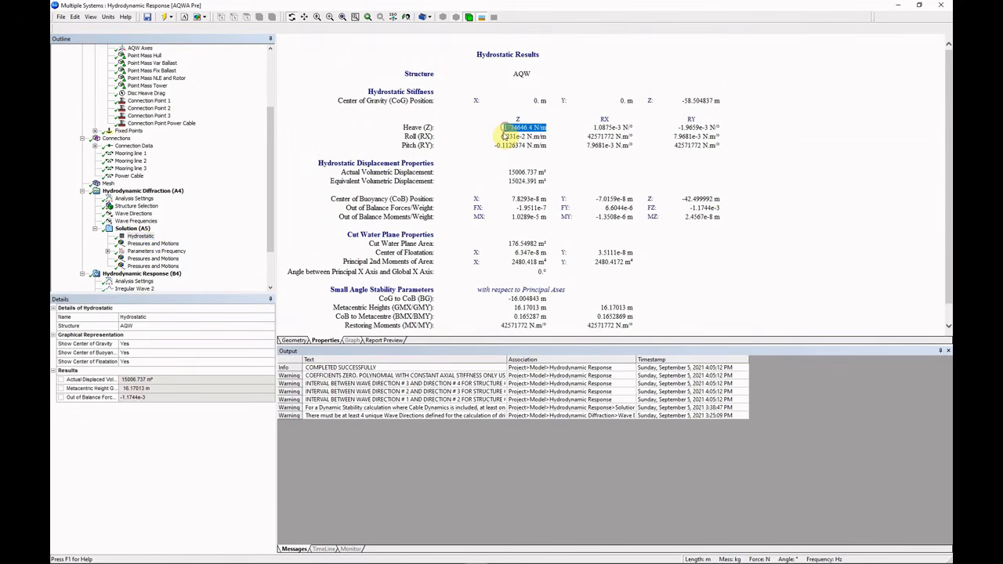
{"action": "left_click_drag", "start_coordinate": [270, 138], "coordinate": [270, 95]}
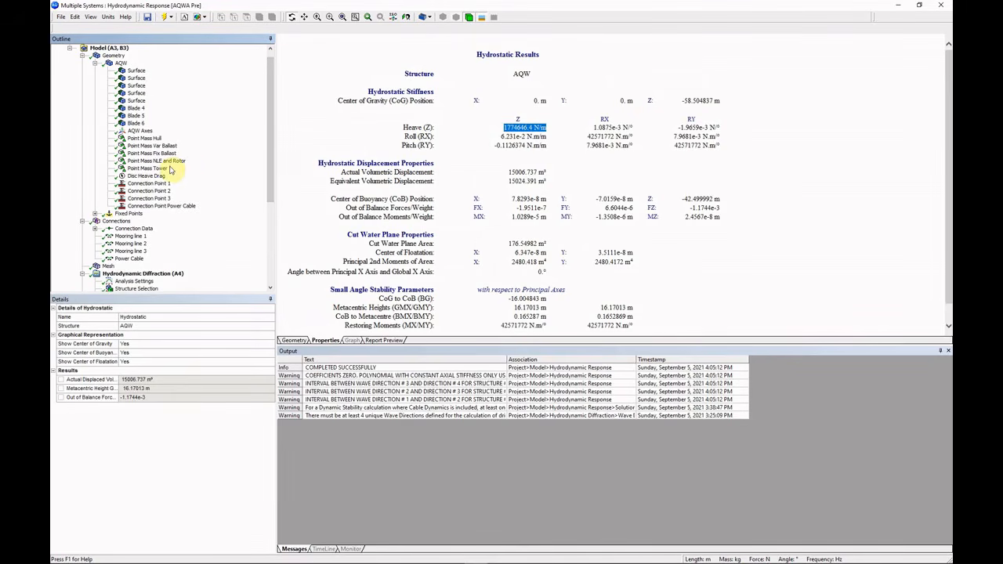
{"action": "left_click", "coordinate": [153, 146]}
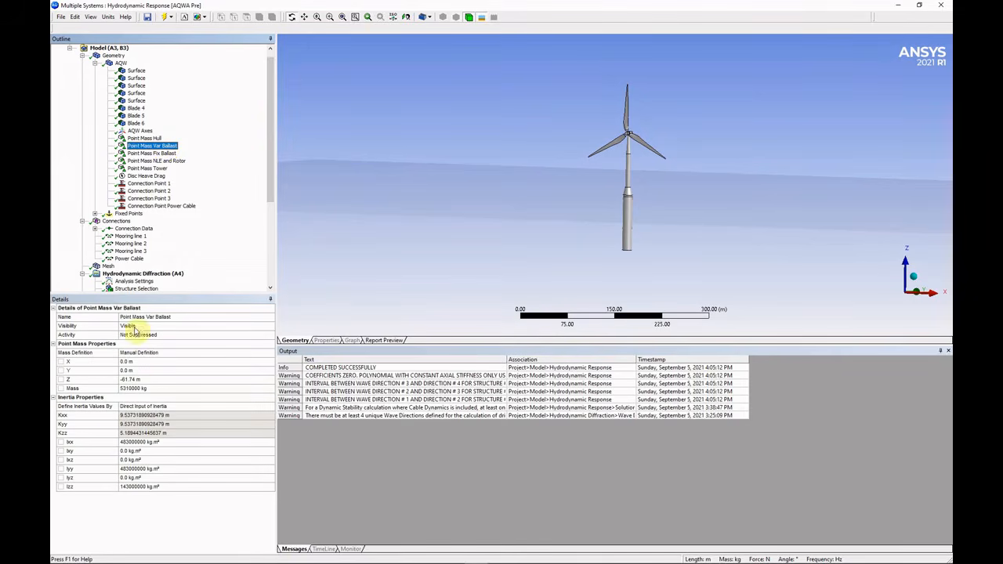
{"action": "left_click", "coordinate": [155, 389]}
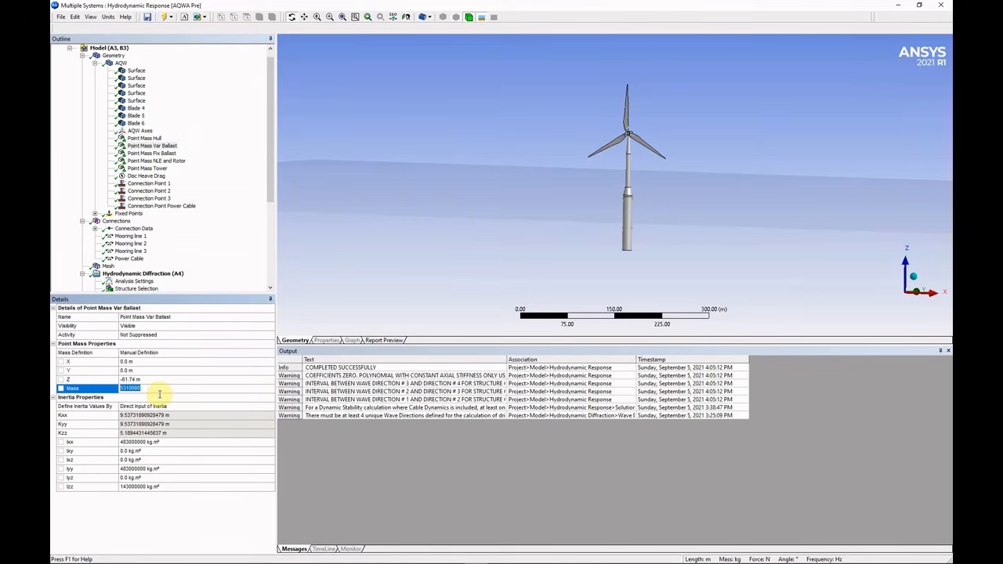
{"action": "left_click_drag", "start_coordinate": [268, 191], "coordinate": [269, 271]}
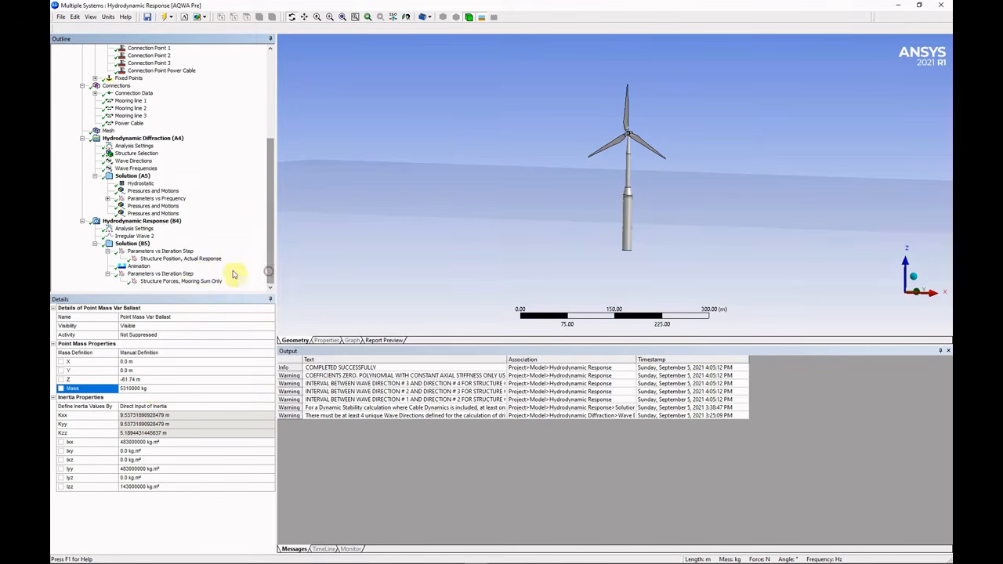
Show the Global Z structure position graph settling at -61.62512 m.
{"action": "left_click", "coordinate": [168, 258]}
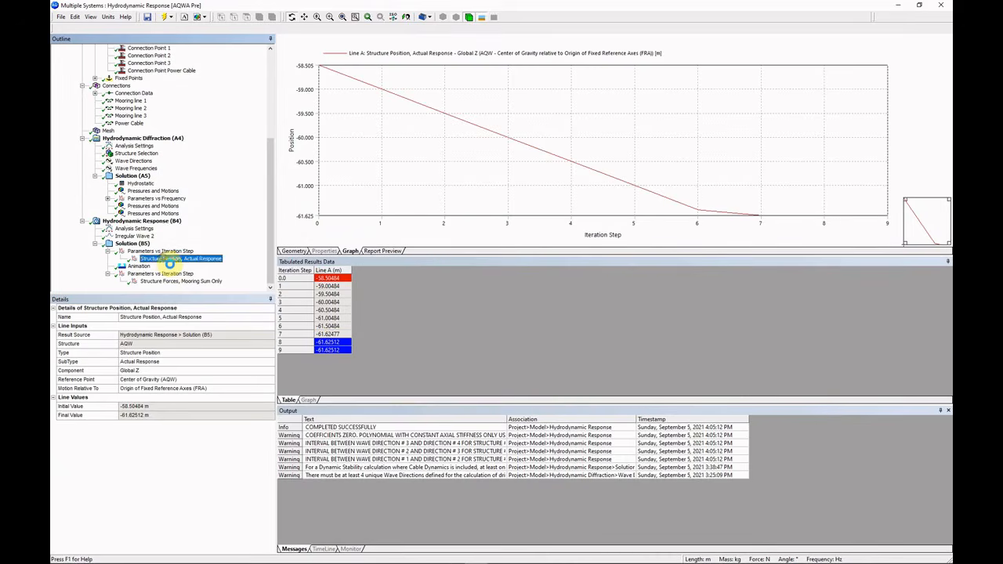
{"action": "left_click", "coordinate": [269, 259]}
{"action": "left_click_drag", "start_coordinate": [267, 266], "coordinate": [265, 174]}
{"action": "left_click", "coordinate": [121, 71]}
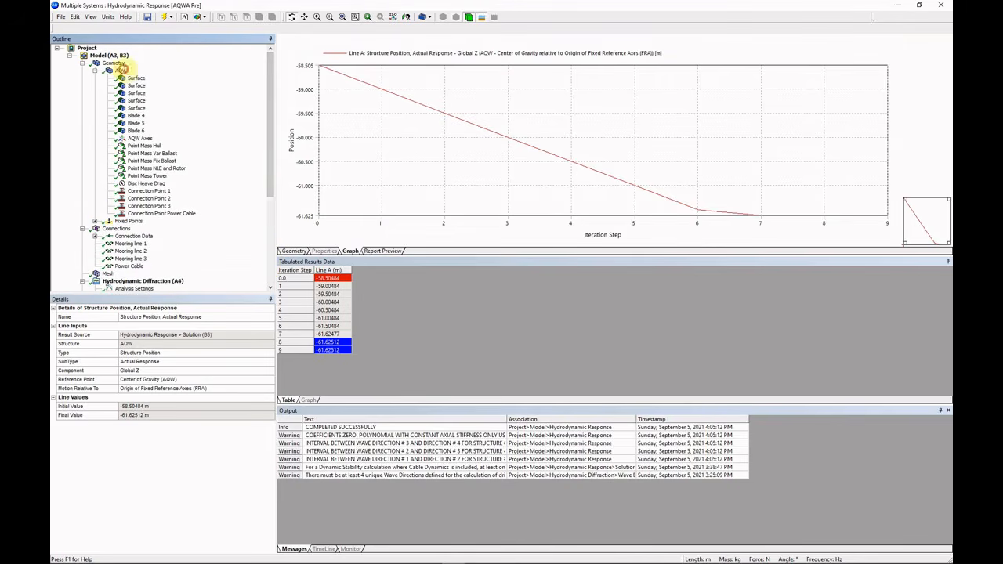
Inspect the AQW part's Add options without adding anything, then select Hydrodynamic Response (B4).
{"action": "right_click", "coordinate": [125, 71]}
{"action": "mouse_move", "coordinate": [145, 79]}
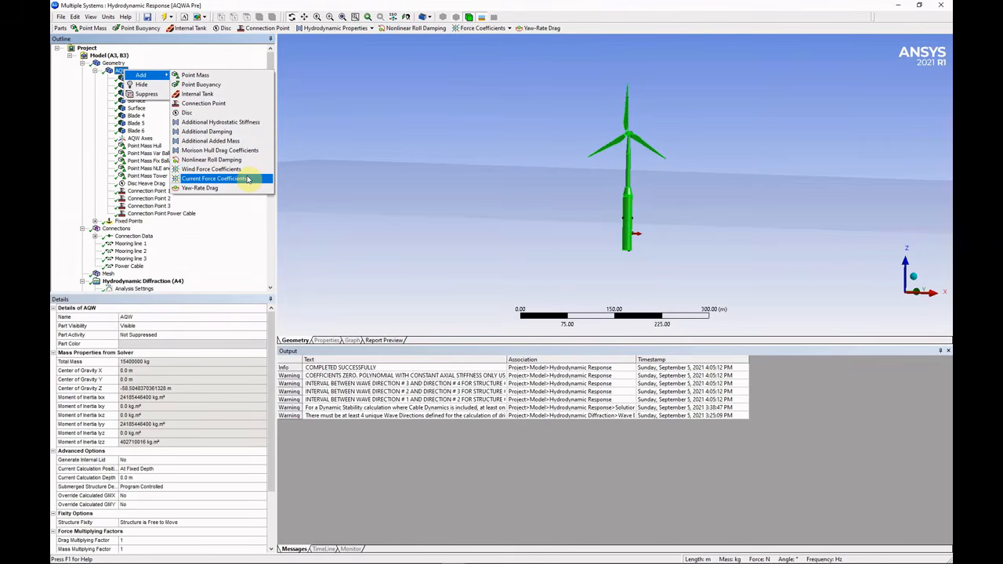
{"action": "left_click", "coordinate": [117, 71]}
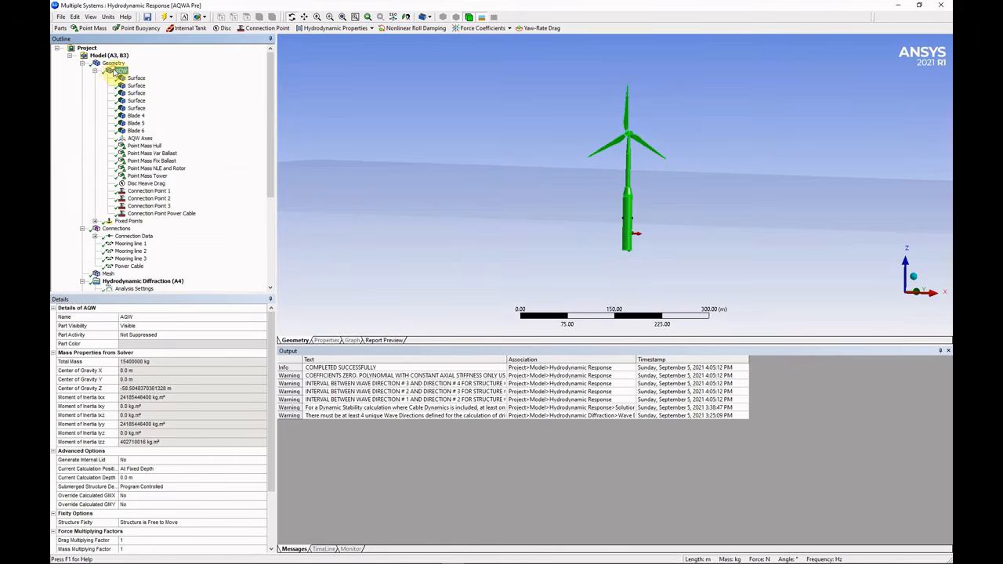
{"action": "scroll", "coordinate": [144, 149], "scroll_direction": "down", "scroll_amount": 6}
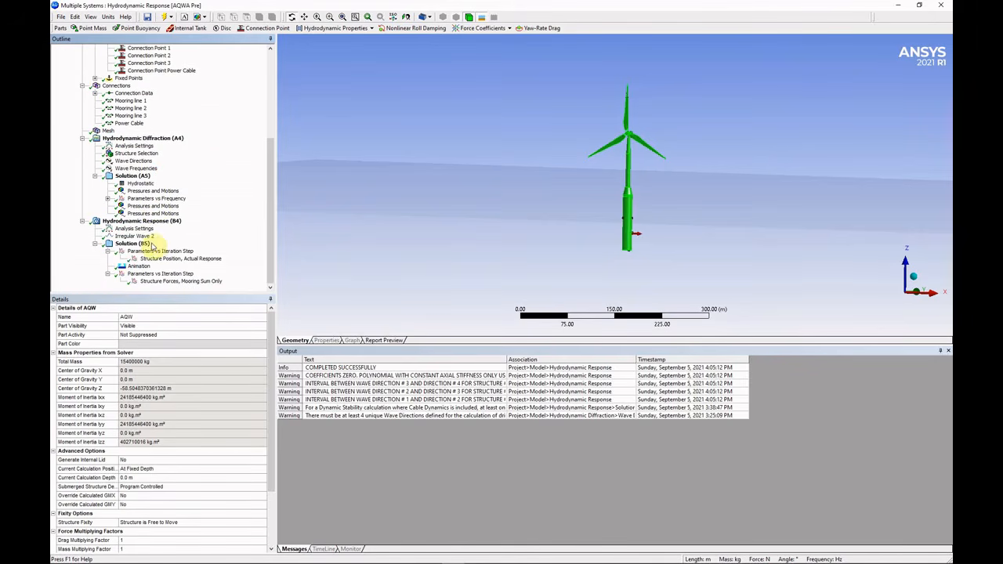
{"action": "left_click", "coordinate": [152, 222]}
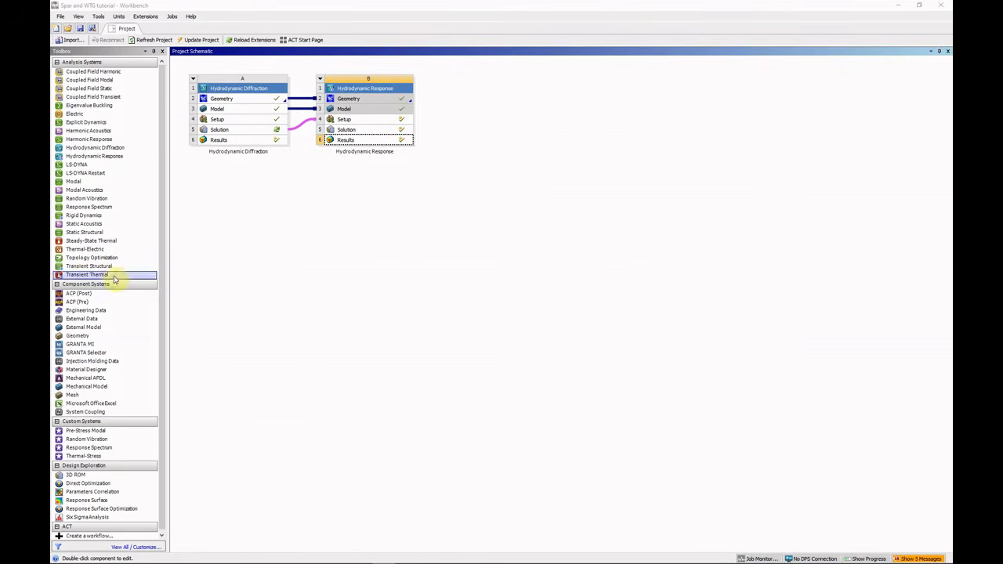
Drag a new Hydrodynamic Response system from the Toolbox onto system B's Model cell.
{"action": "left_click", "coordinate": [347, 178]}
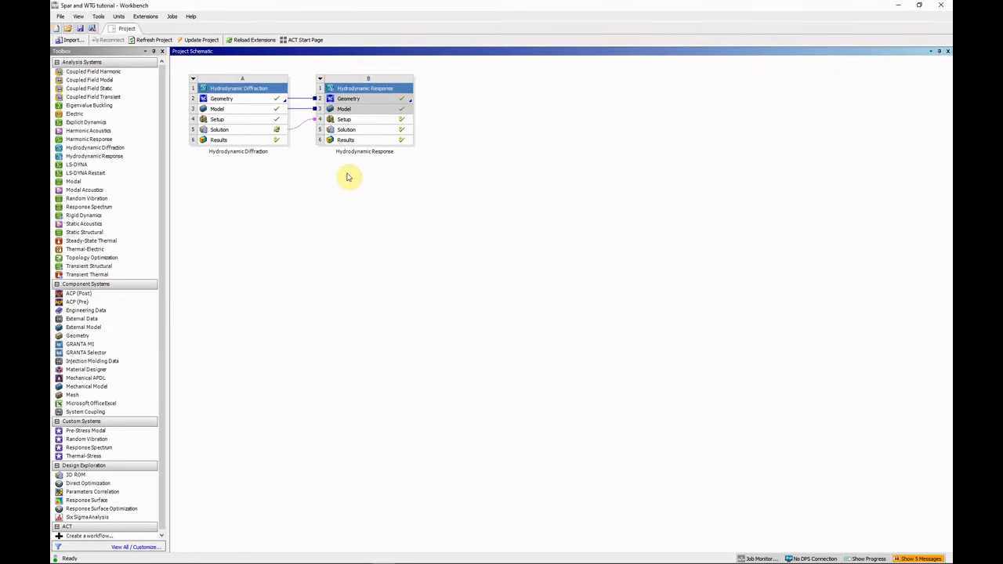
{"action": "left_click", "coordinate": [113, 158]}
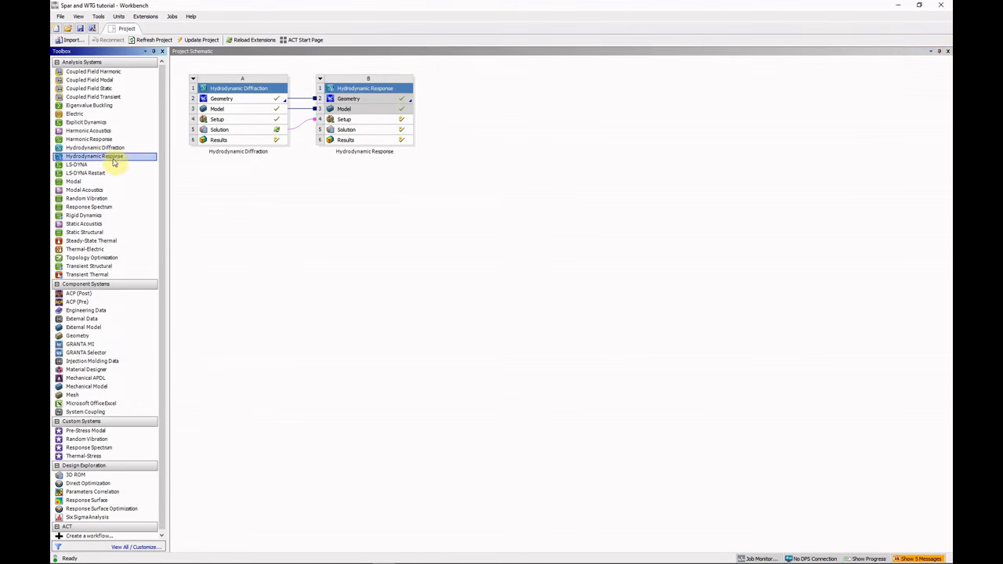
{"action": "left_click_drag", "start_coordinate": [113, 162], "coordinate": [406, 134]}
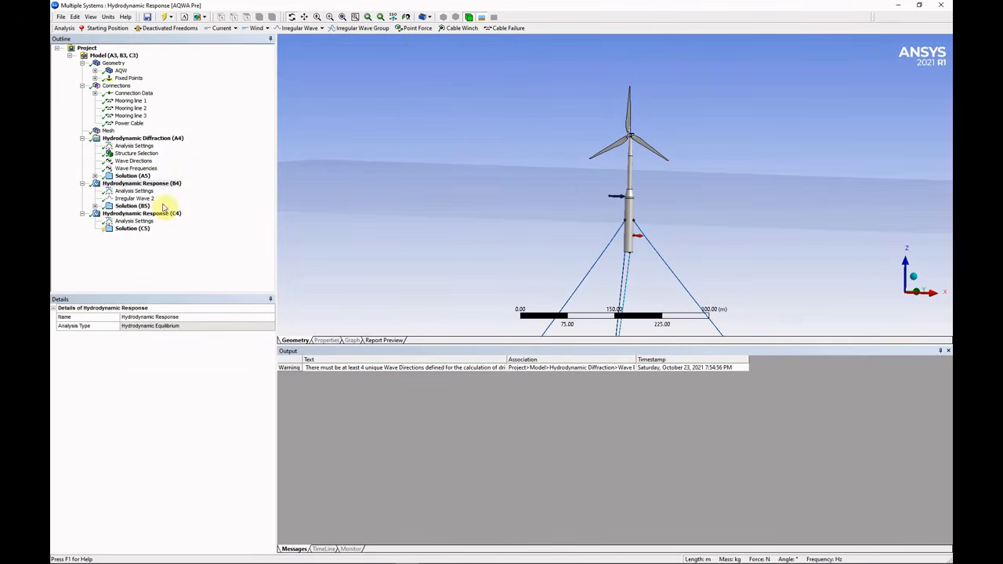
Set the C4 analysis duration to 300 s and enable the full QTF matrix option.
{"action": "left_click", "coordinate": [134, 221]}
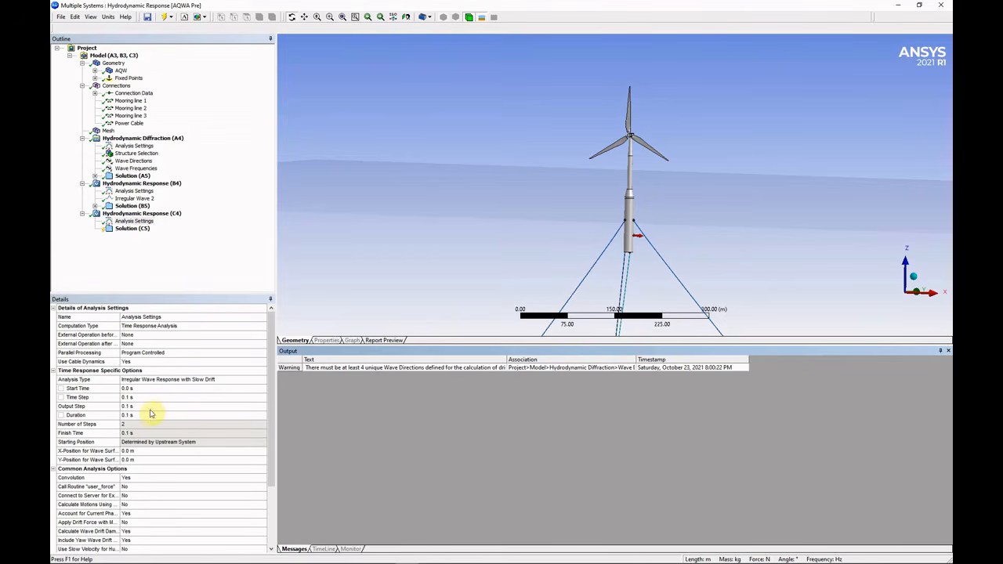
{"action": "left_click", "coordinate": [149, 415]}
{"action": "type", "text": "300"}
{"action": "key", "text": "Return"}
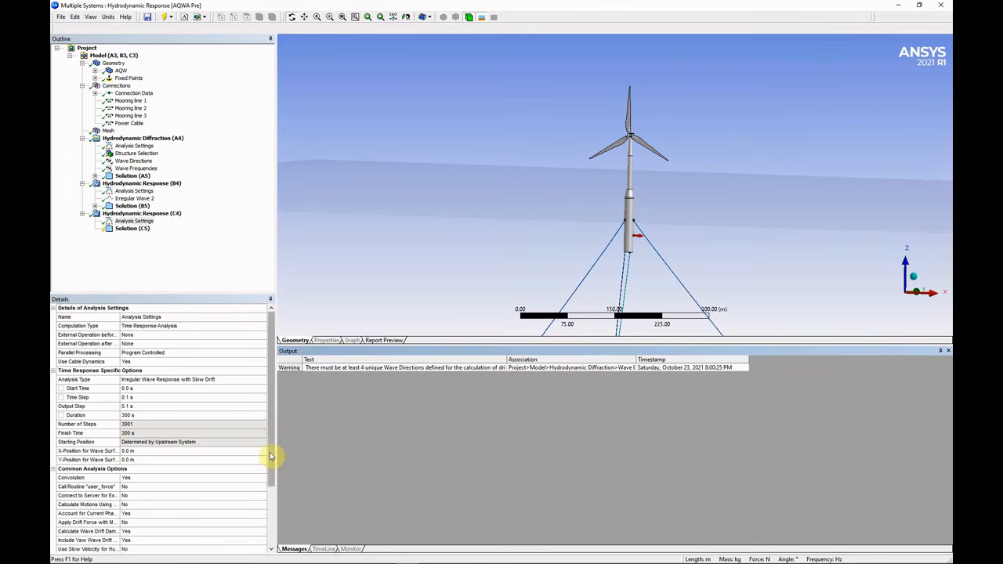
{"action": "left_click_drag", "start_coordinate": [271, 459], "coordinate": [271, 491]}
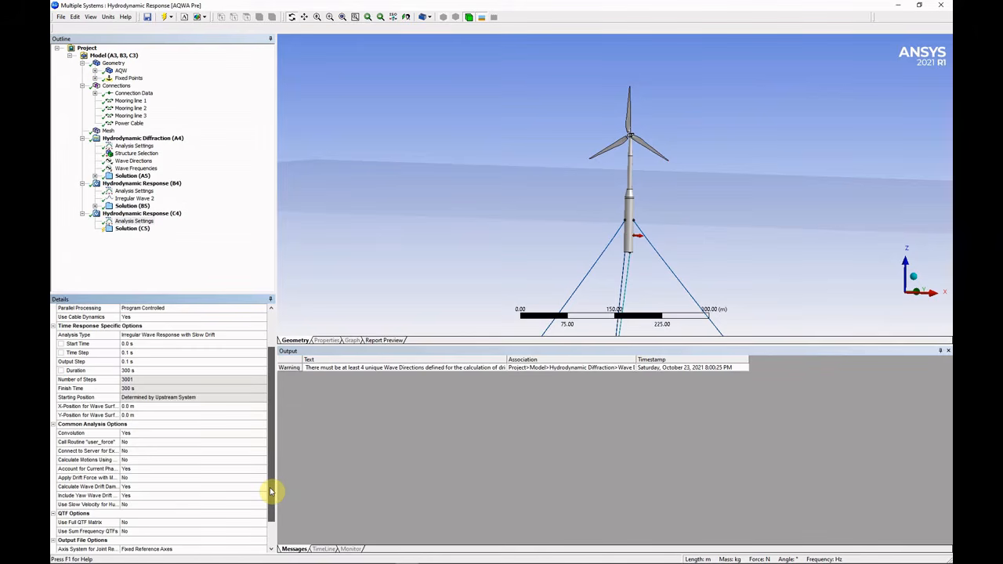
{"action": "left_click_drag", "start_coordinate": [271, 492], "coordinate": [271, 506]}
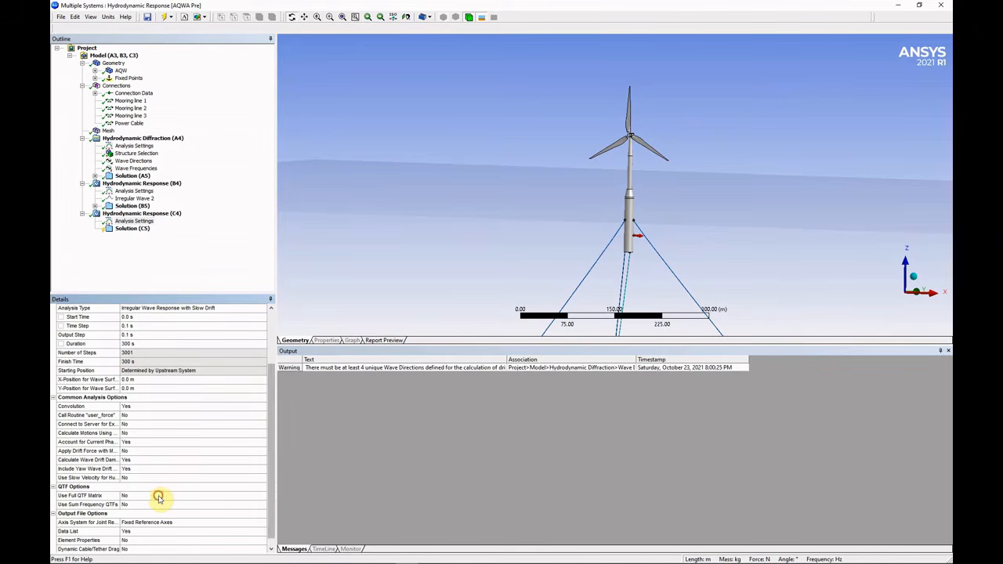
{"action": "left_click", "coordinate": [158, 498]}
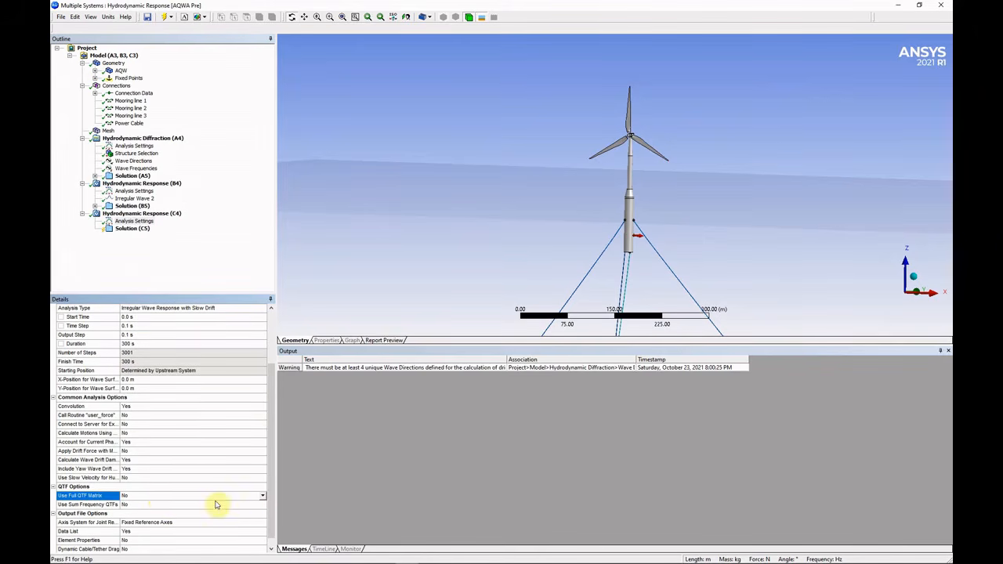
{"action": "left_click_drag", "start_coordinate": [270, 506], "coordinate": [273, 450]}
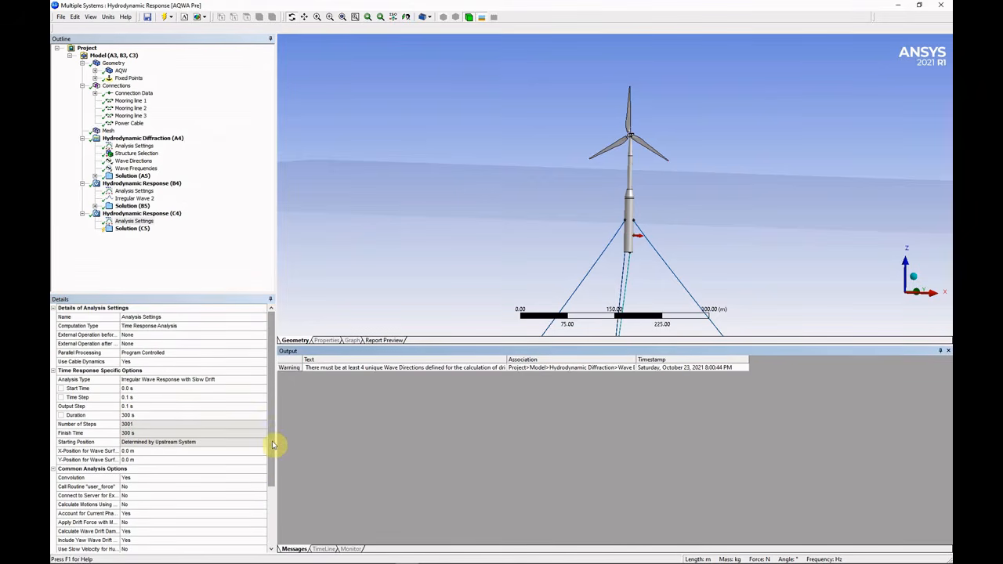
{"action": "left_click", "coordinate": [140, 223]}
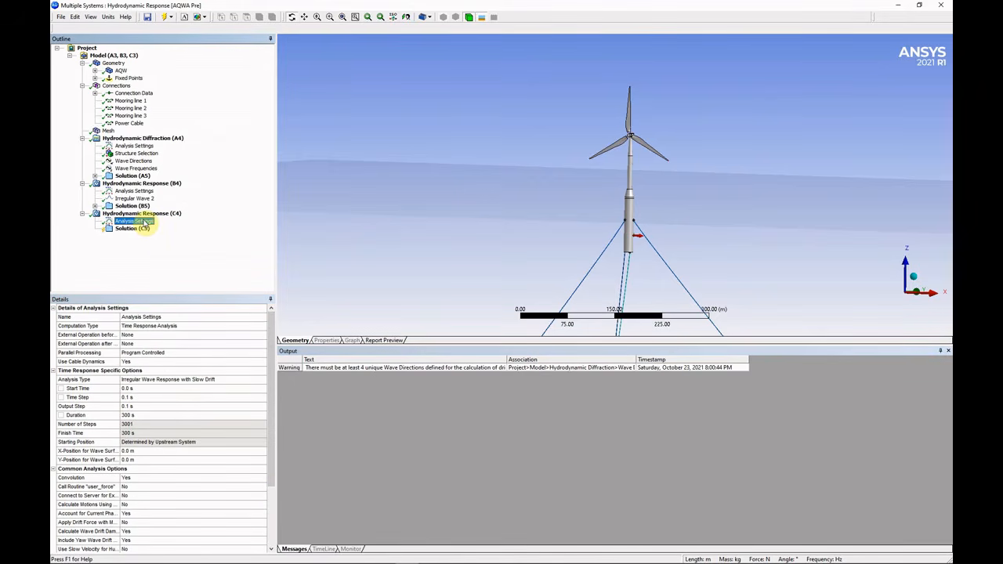
Insert a JONSWAP (Hs) irregular wave under Hydrodynamic Response (C4).
{"action": "left_click", "coordinate": [145, 214]}
{"action": "right_click", "coordinate": [147, 214]}
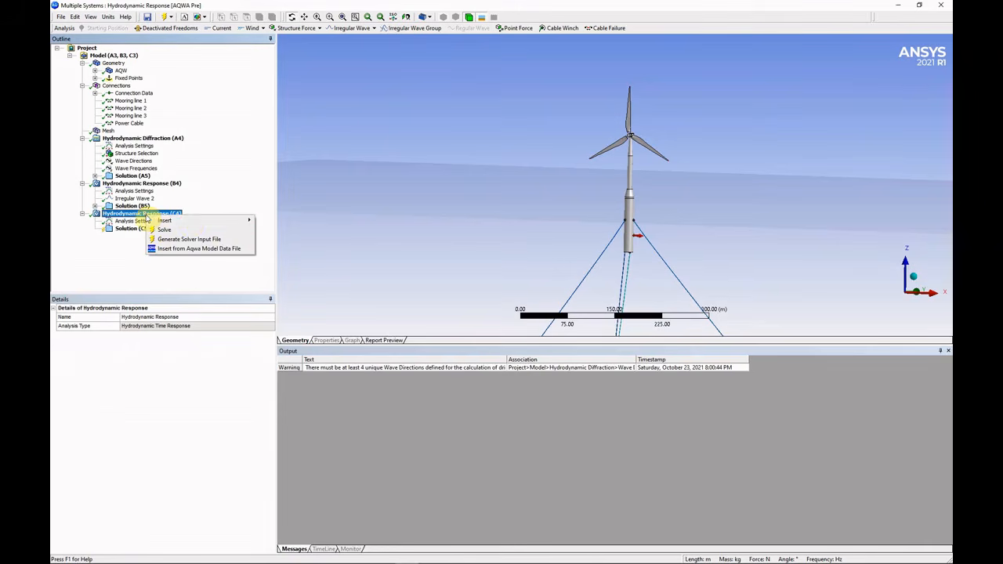
{"action": "mouse_move", "coordinate": [189, 226]}
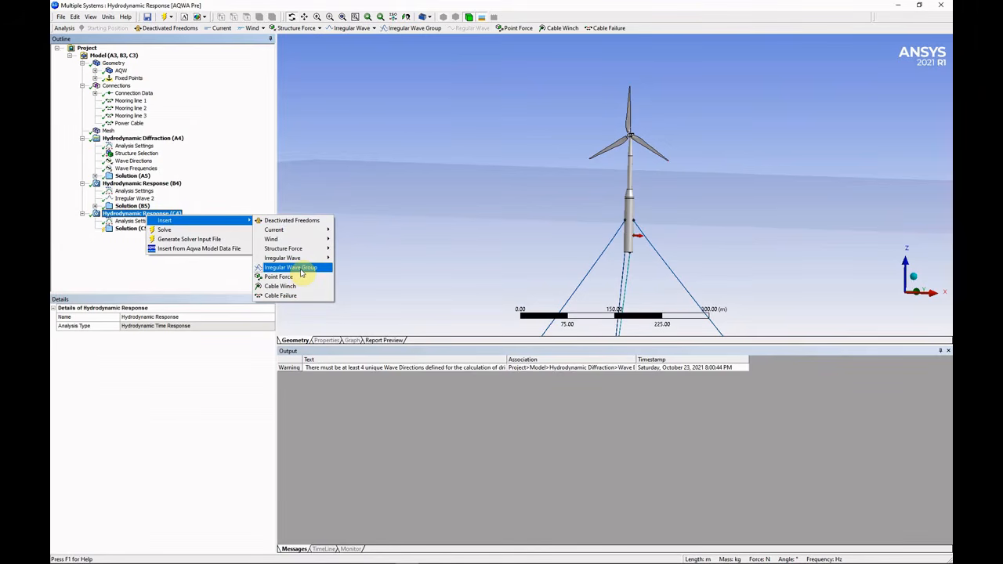
{"action": "mouse_move", "coordinate": [303, 263]}
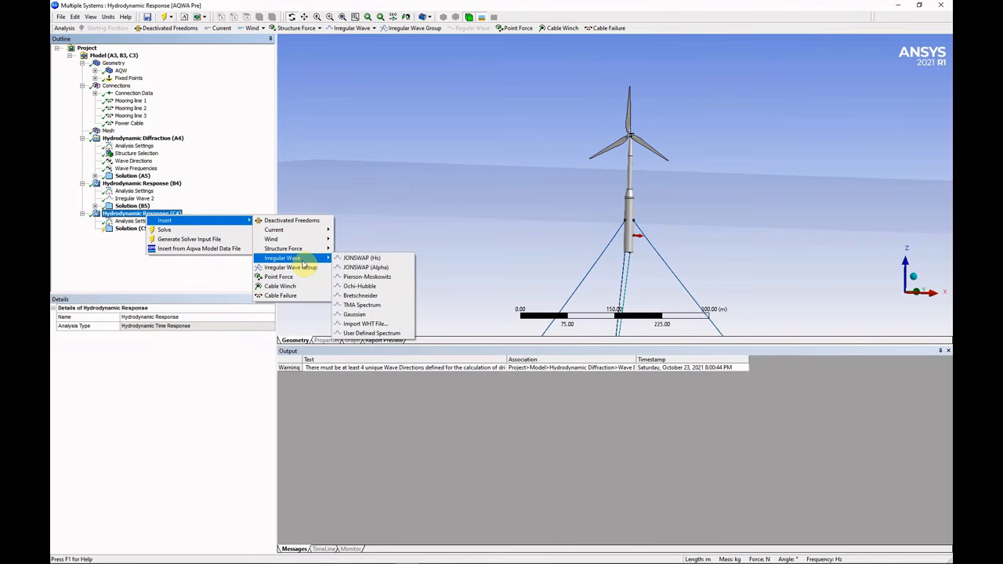
{"action": "left_click", "coordinate": [364, 258]}
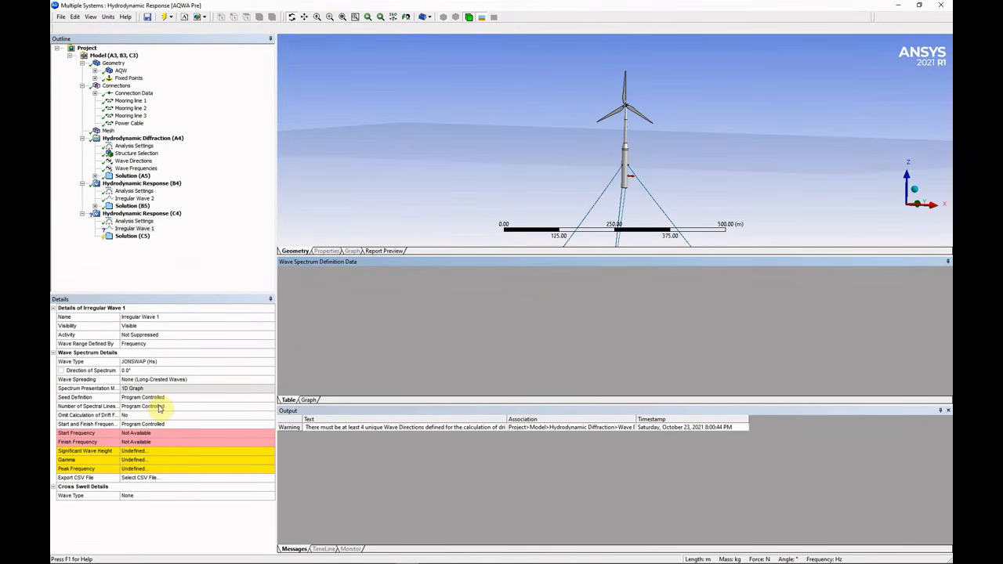
Set Irregular Wave 1 to manually defined start and finish values, with the range defined by period.
{"action": "left_click", "coordinate": [167, 425]}
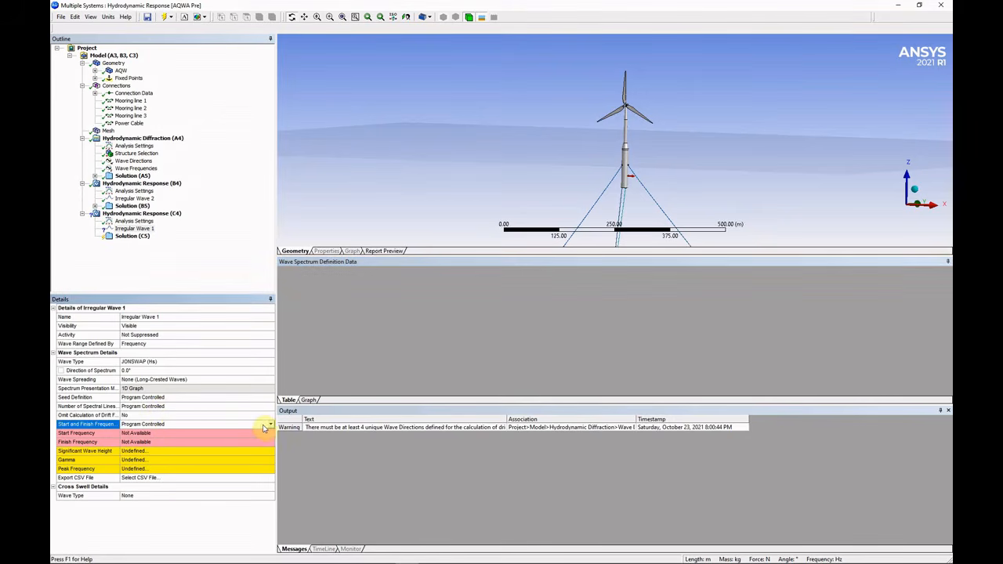
{"action": "left_click", "coordinate": [271, 425]}
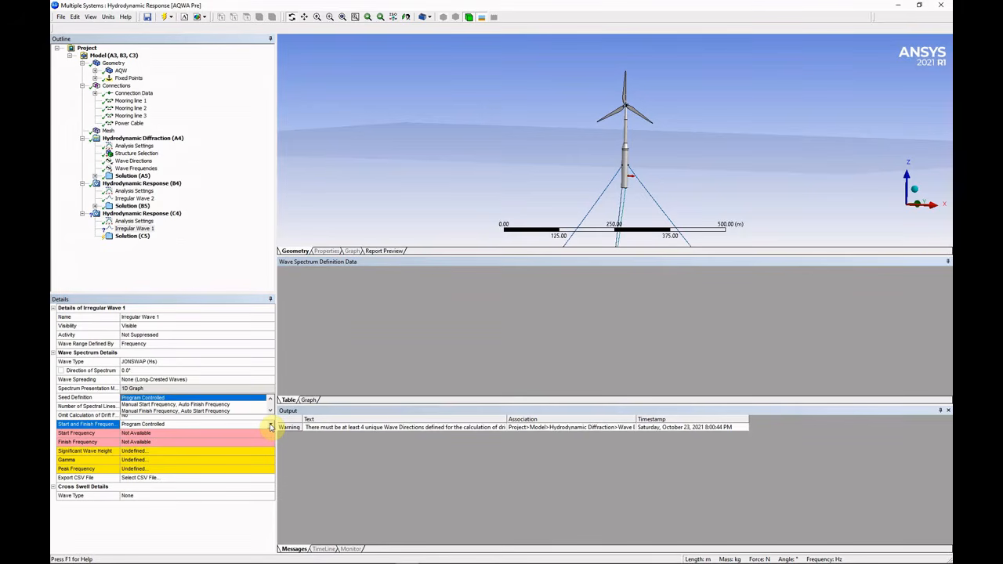
{"action": "left_click", "coordinate": [269, 410]}
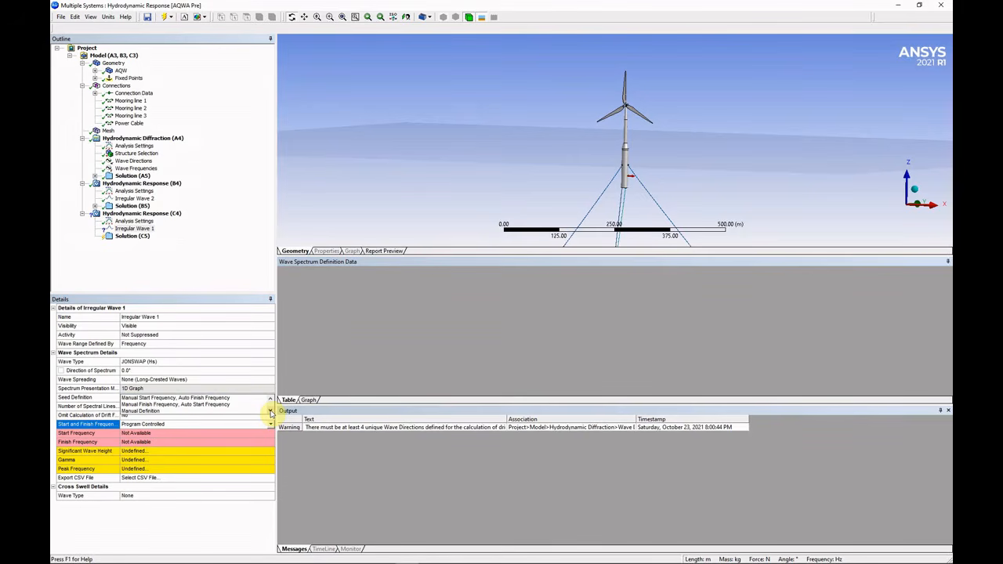
{"action": "left_click", "coordinate": [239, 410]}
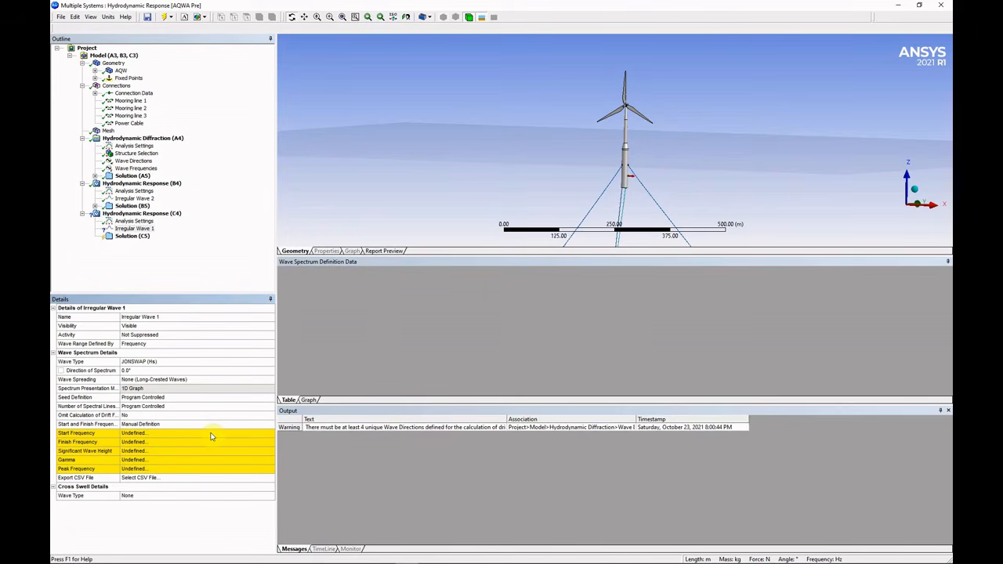
{"action": "left_click", "coordinate": [197, 344]}
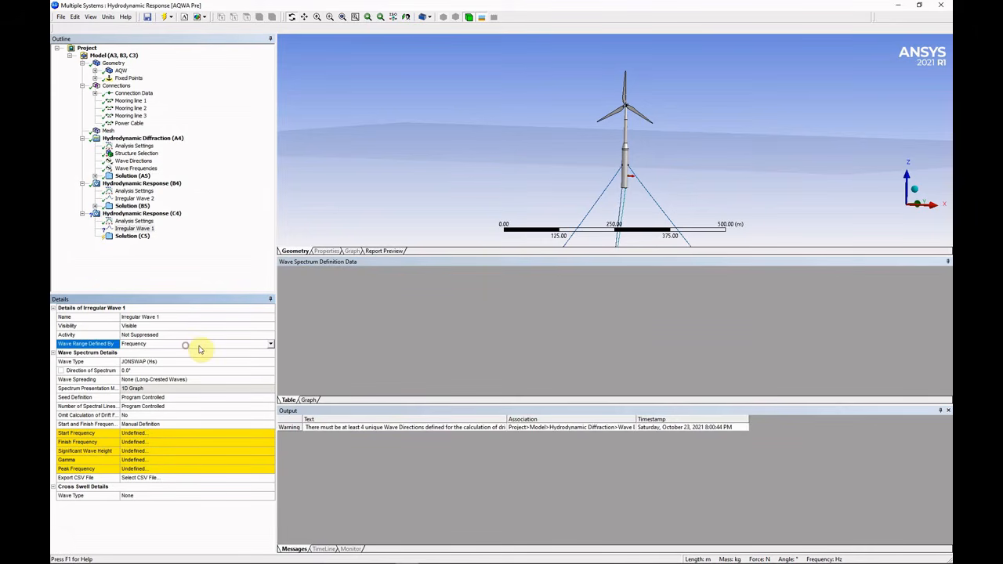
{"action": "left_click", "coordinate": [270, 343]}
{"action": "left_click", "coordinate": [157, 359]}
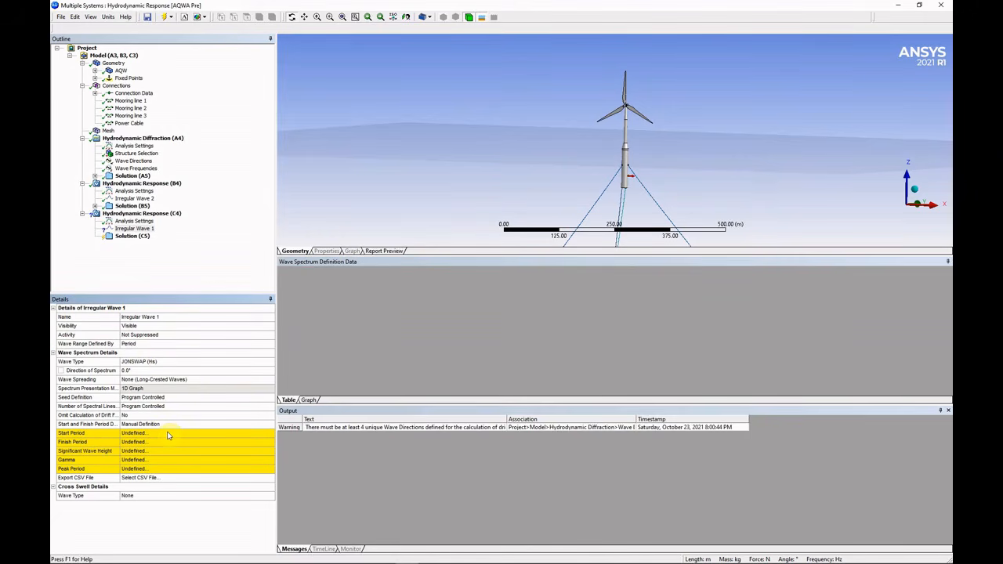
Give the wave a 16 s peak period, gamma 2 and 6 m significant wave height.
{"action": "left_click", "coordinate": [170, 468]}
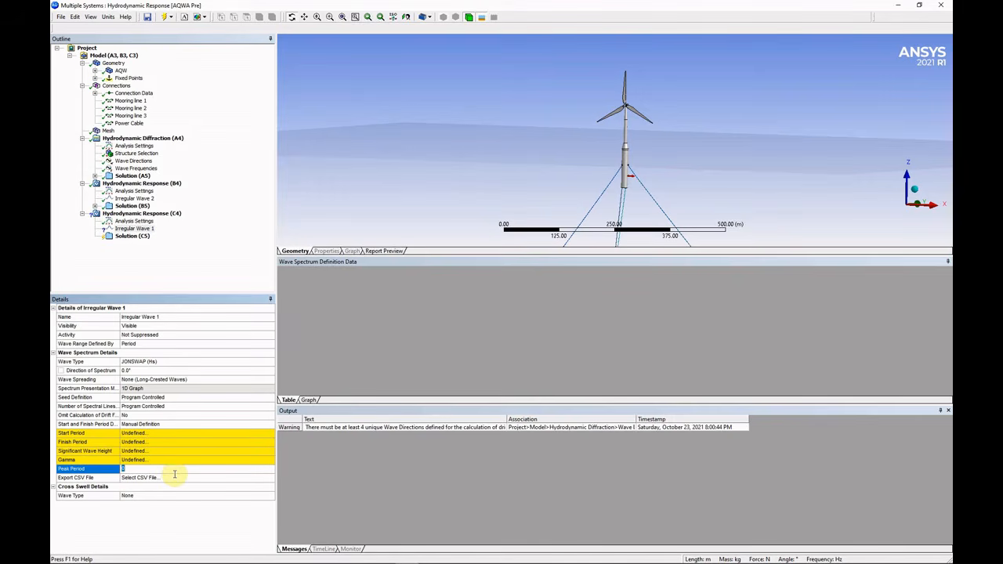
{"action": "type", "text": "1"}
{"action": "key", "text": "Return"}
{"action": "left_click", "coordinate": [174, 460]}
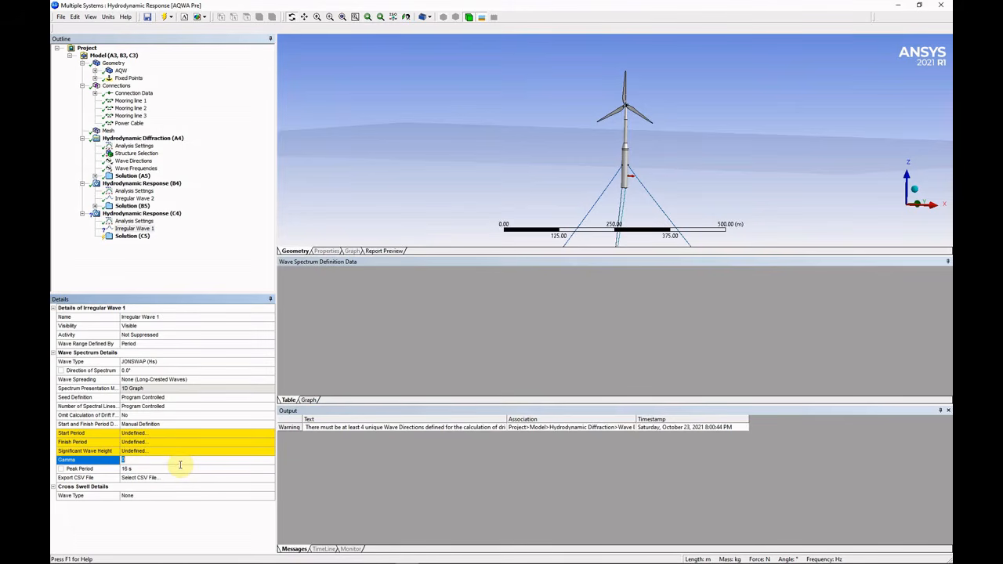
{"action": "type", "text": "2"}
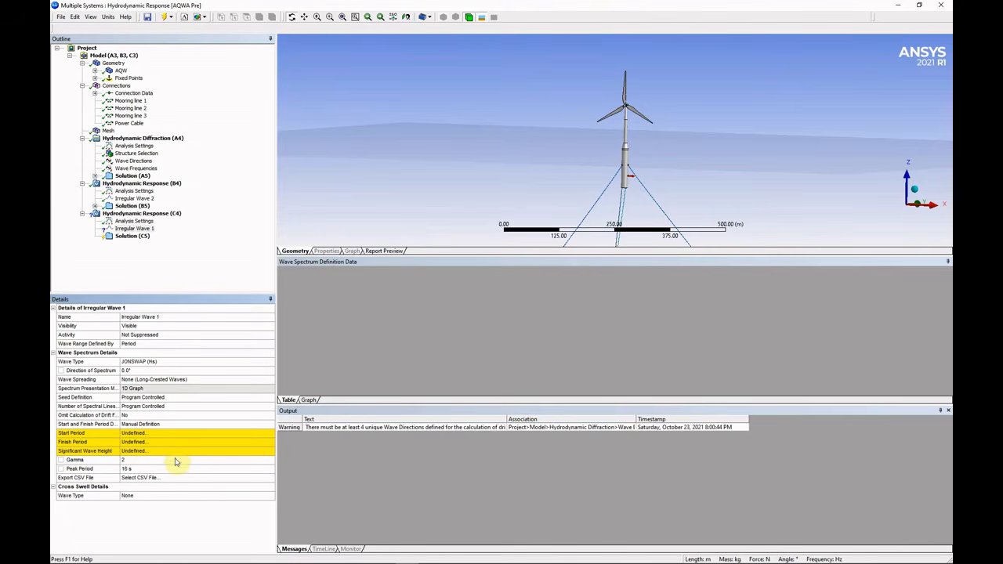
{"action": "left_click", "coordinate": [185, 451]}
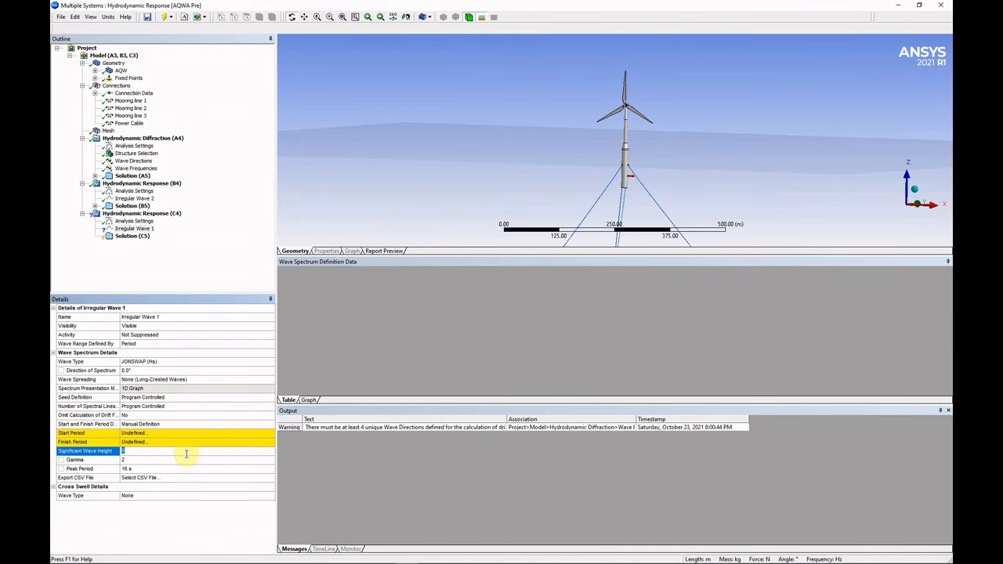
{"action": "type", "text": "6"}
{"action": "key", "text": "Return"}
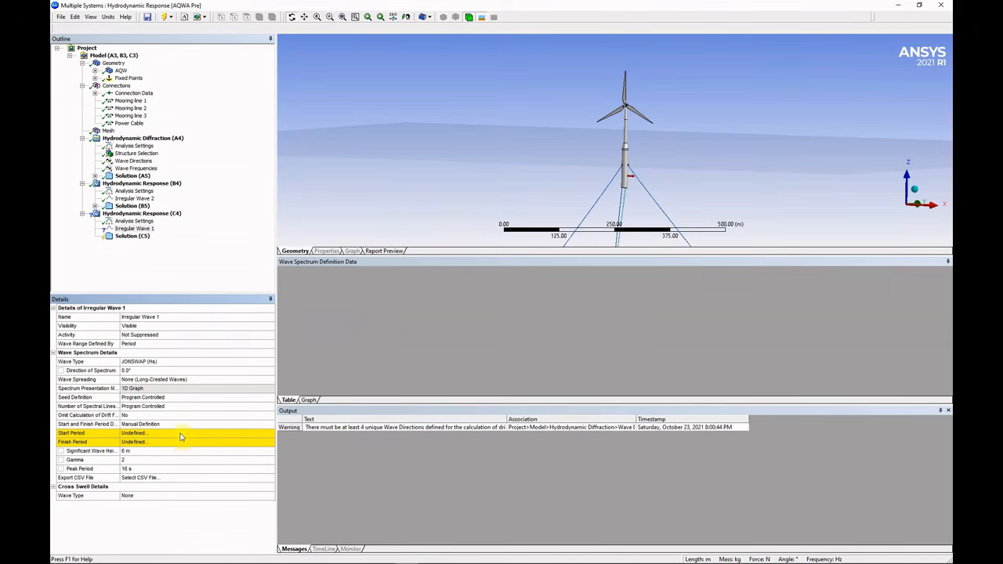
Set the start period to 25 s and the finish period to 5 s, correcting swapped entries.
{"action": "left_click", "coordinate": [183, 434]}
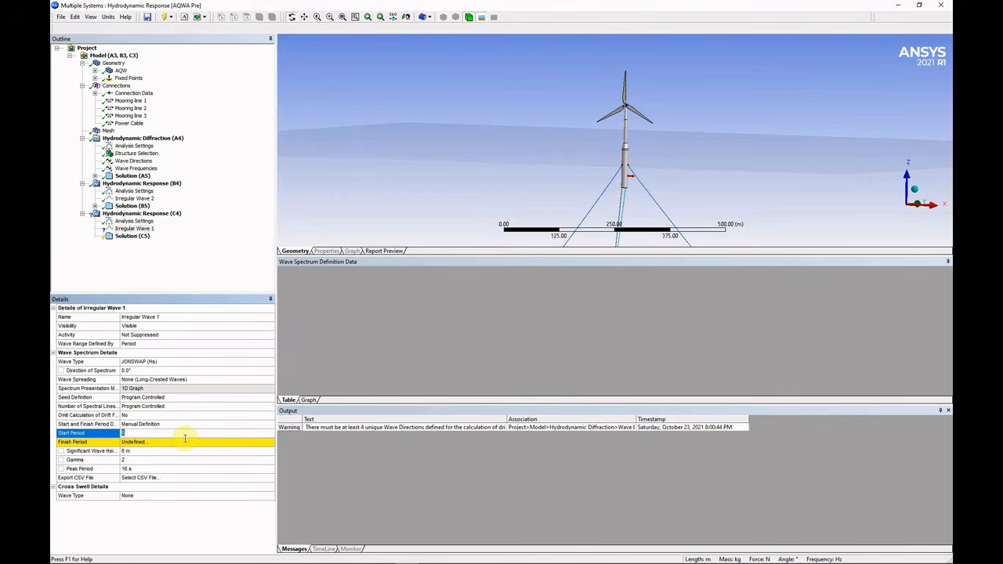
{"action": "type", "text": "5"}
{"action": "key", "text": "Return"}
{"action": "left_click", "coordinate": [180, 443]}
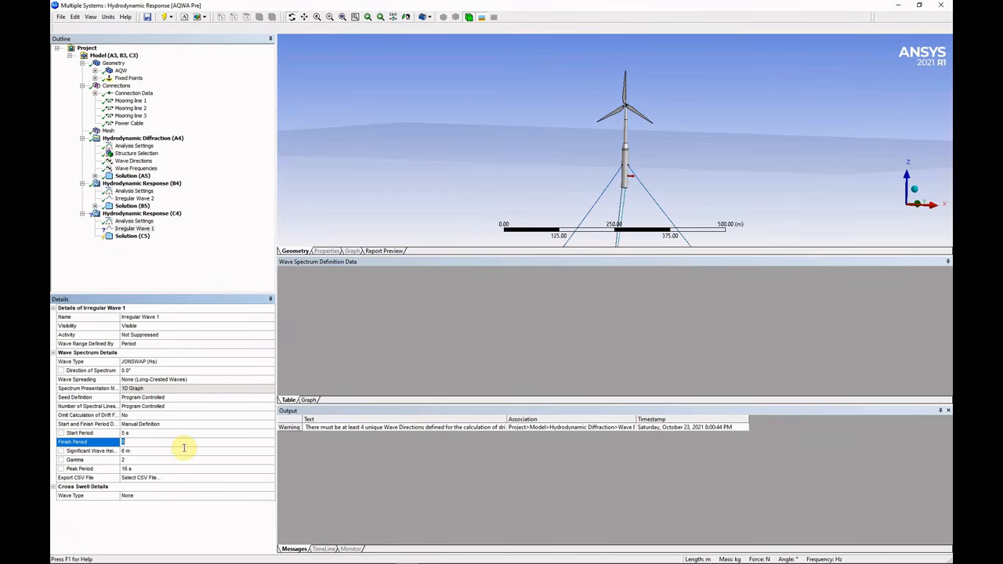
{"action": "type", "text": "25"}
{"action": "key", "text": "Return"}
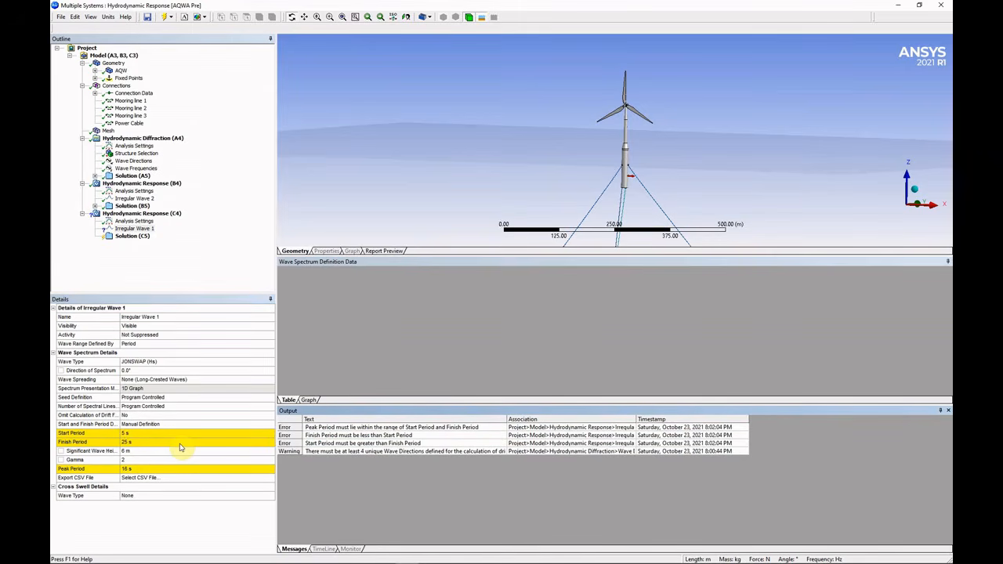
{"action": "left_click", "coordinate": [183, 434]}
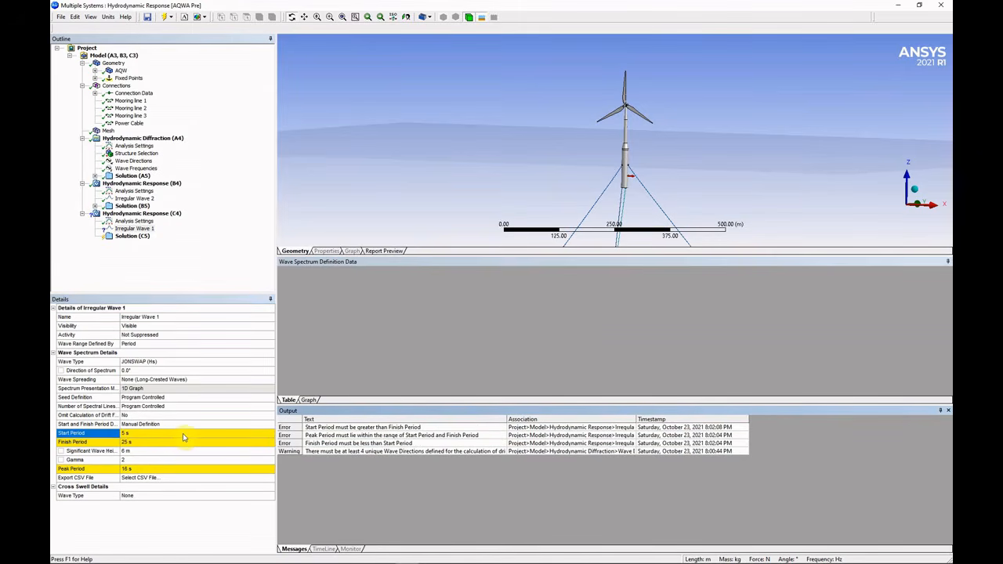
{"action": "type", "text": "25"}
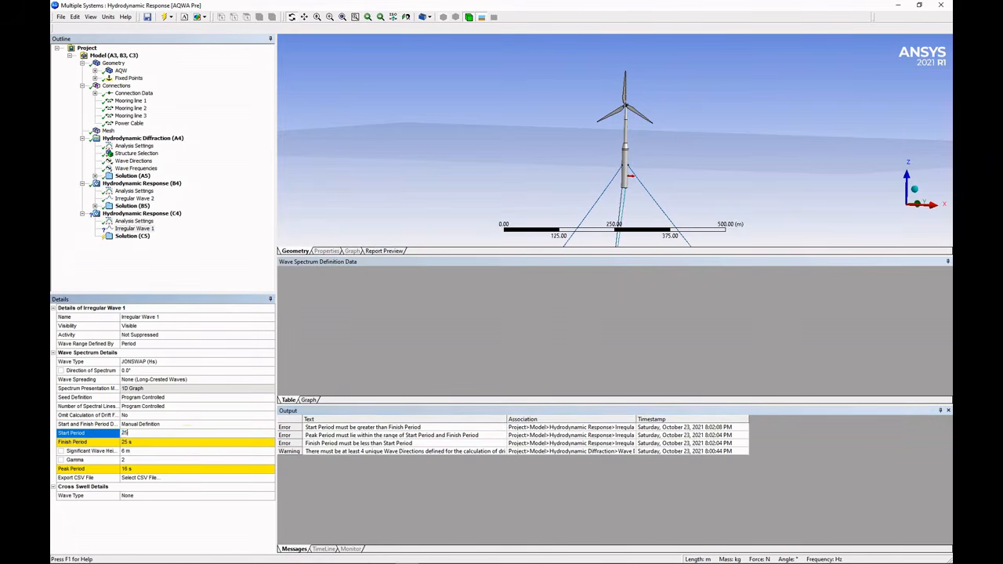
{"action": "key", "text": "Return"}
{"action": "left_click", "coordinate": [186, 442]}
{"action": "type", "text": "5"}
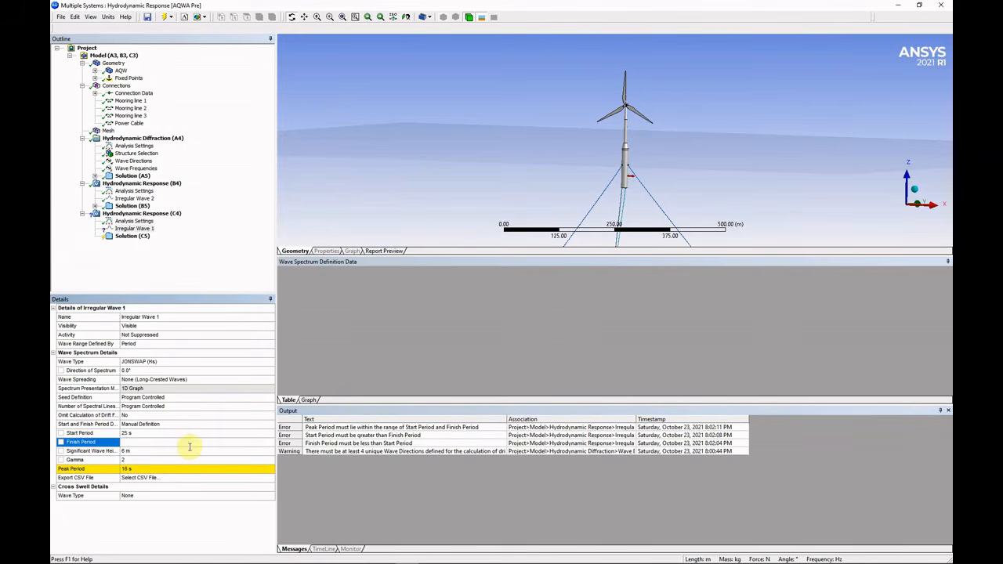
{"action": "key", "text": "Return"}
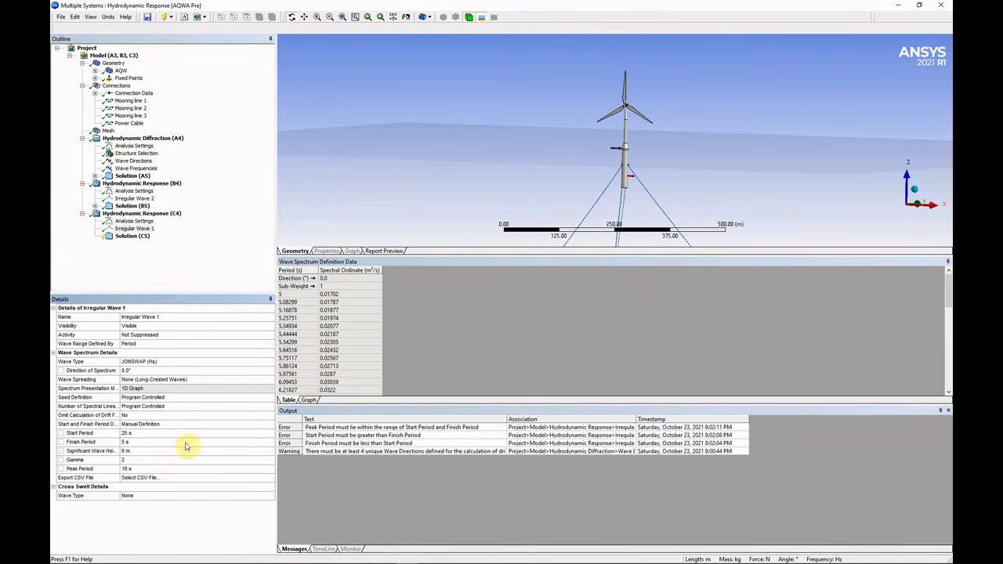
{"action": "left_click", "coordinate": [383, 334]}
{"action": "scroll", "coordinate": [368, 339], "scroll_direction": "down", "scroll_amount": 7}
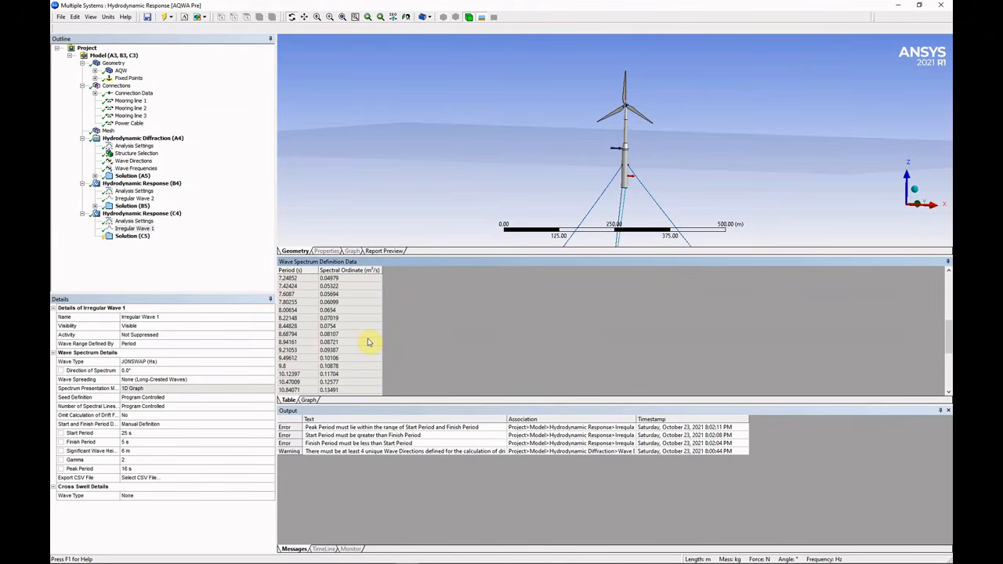
{"action": "scroll", "coordinate": [369, 342], "scroll_direction": "down", "scroll_amount": 5}
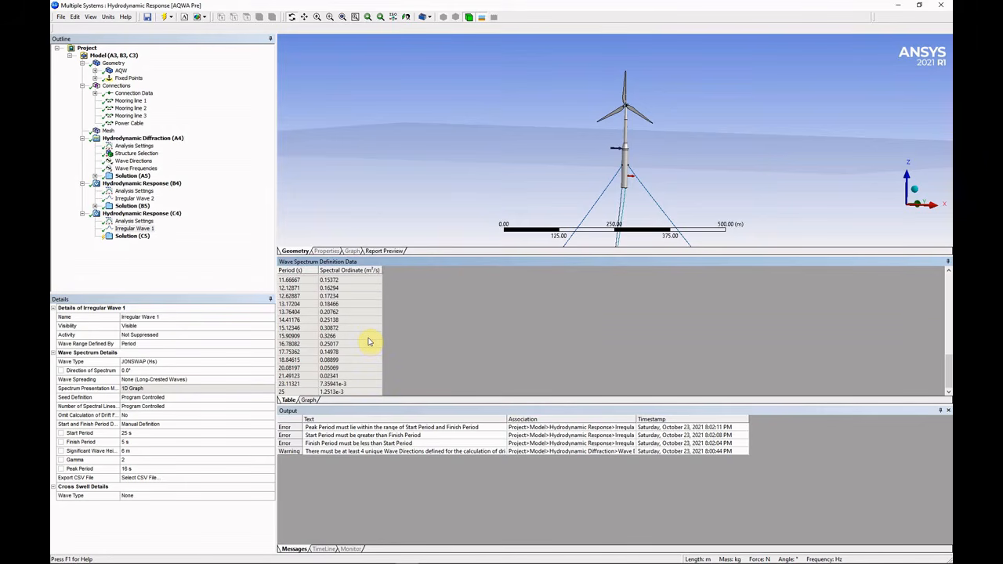
{"action": "scroll", "coordinate": [369, 340], "scroll_direction": "up", "scroll_amount": 3}
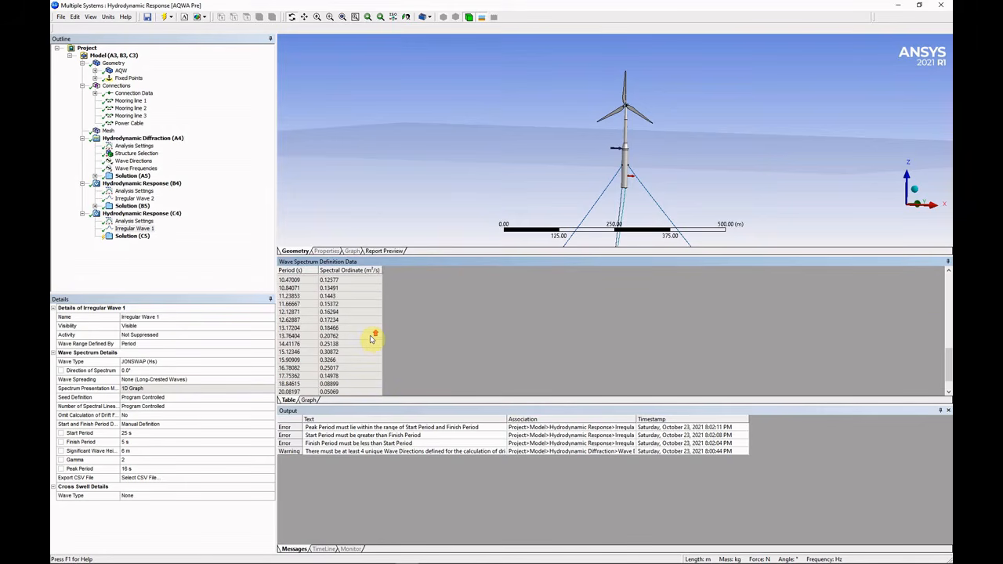
{"action": "scroll", "coordinate": [372, 338], "scroll_direction": "up", "scroll_amount": 2}
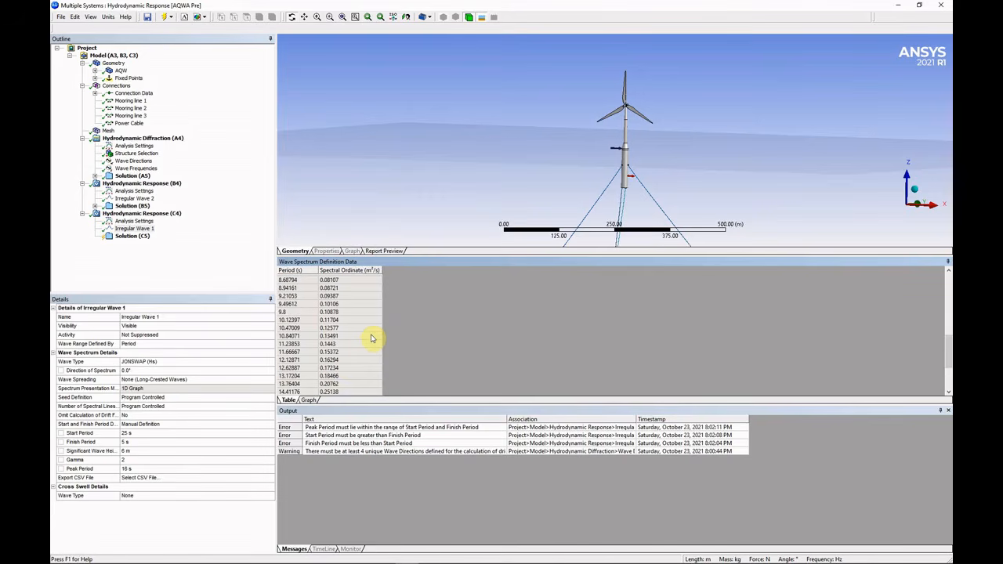
{"action": "scroll", "coordinate": [348, 382], "scroll_direction": "down", "scroll_amount": 3}
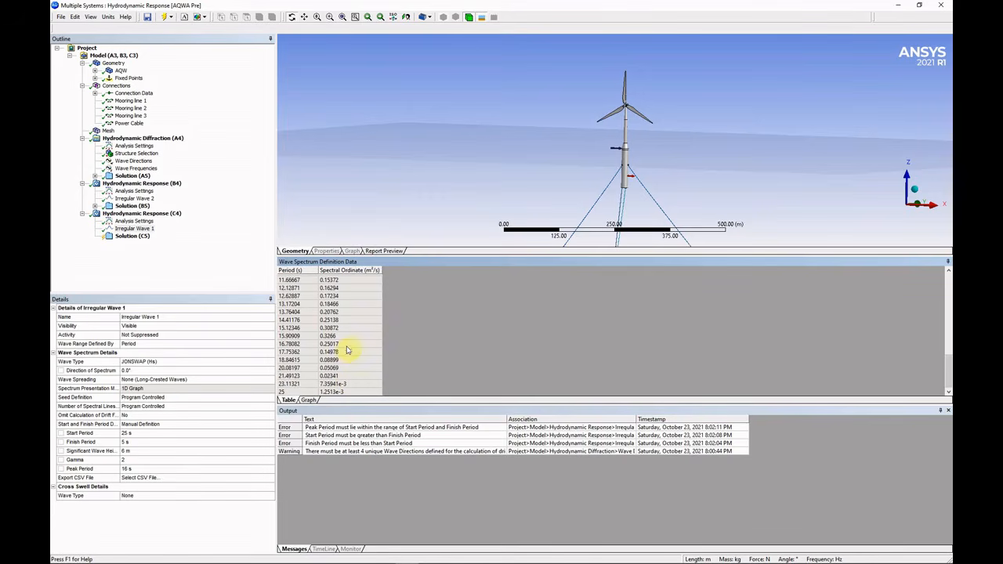
{"action": "left_click", "coordinate": [351, 345]}
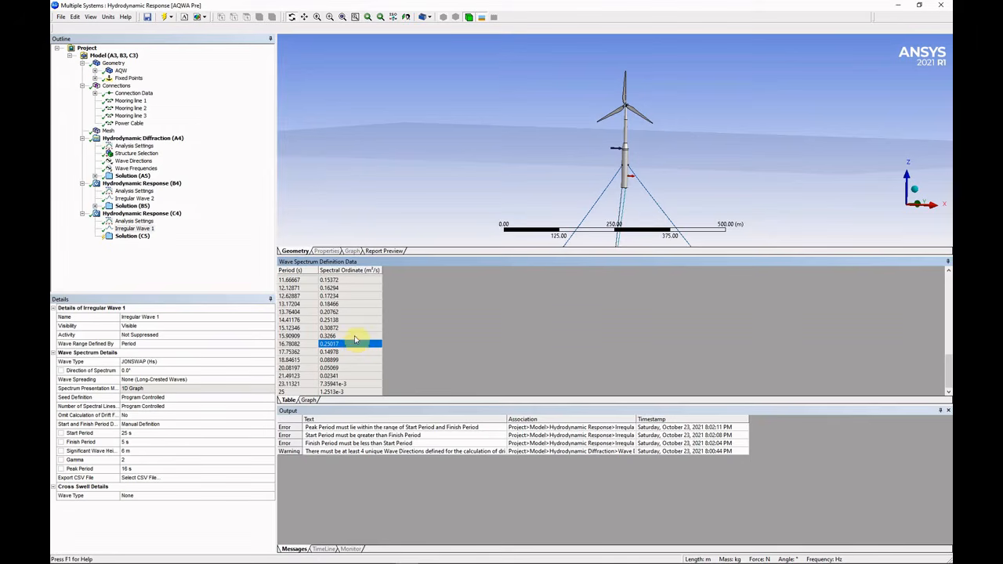
{"action": "left_click", "coordinate": [352, 337]}
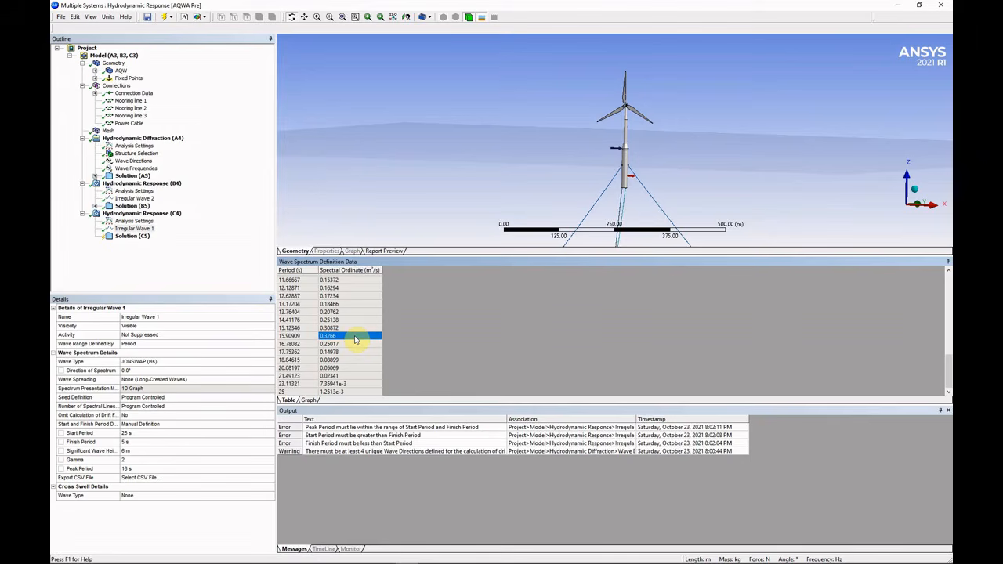
Insert a Wave Surface Elevation result under Solution (C5).
{"action": "left_click", "coordinate": [129, 237]}
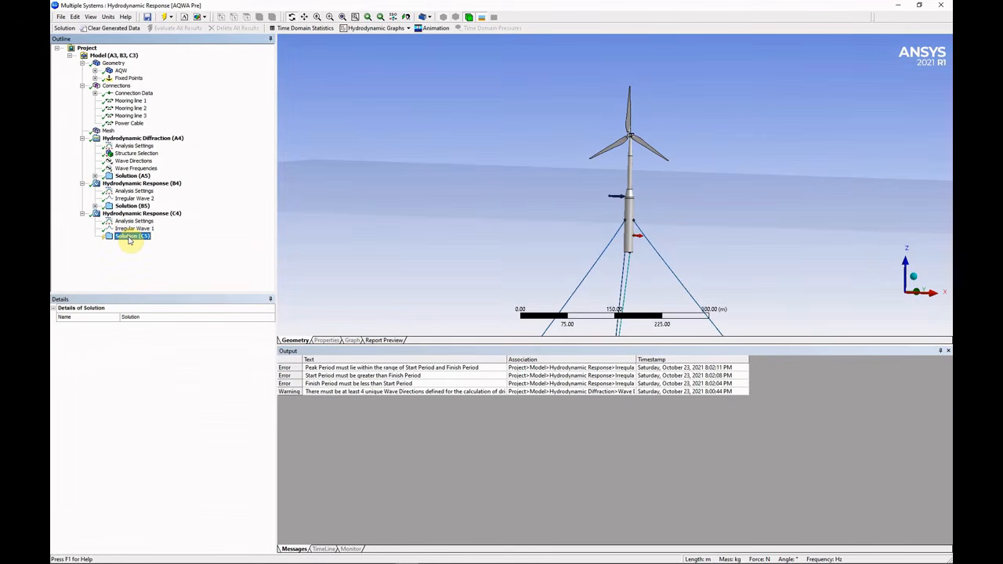
{"action": "right_click", "coordinate": [128, 237]}
{"action": "mouse_move", "coordinate": [171, 249]}
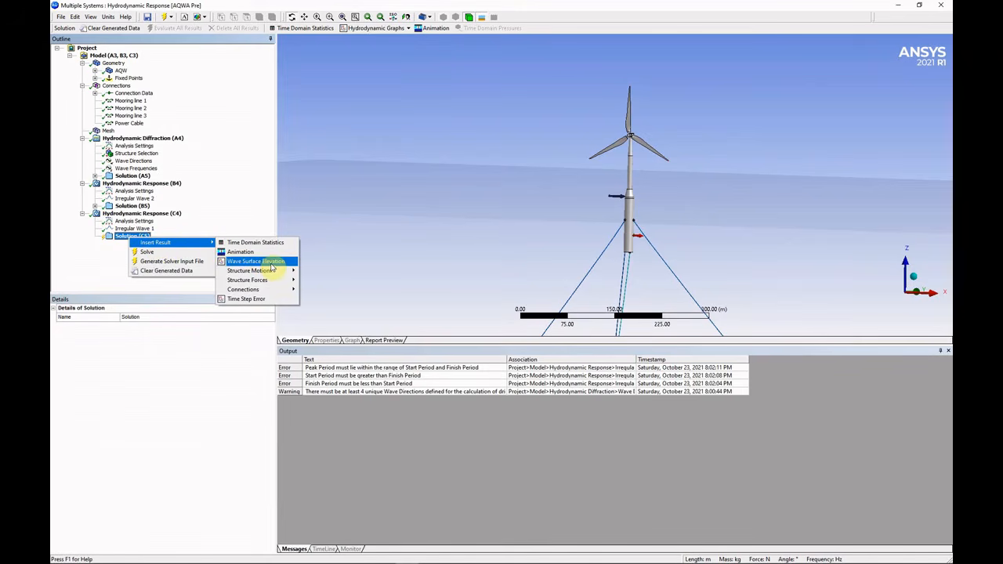
{"action": "left_click", "coordinate": [272, 262]}
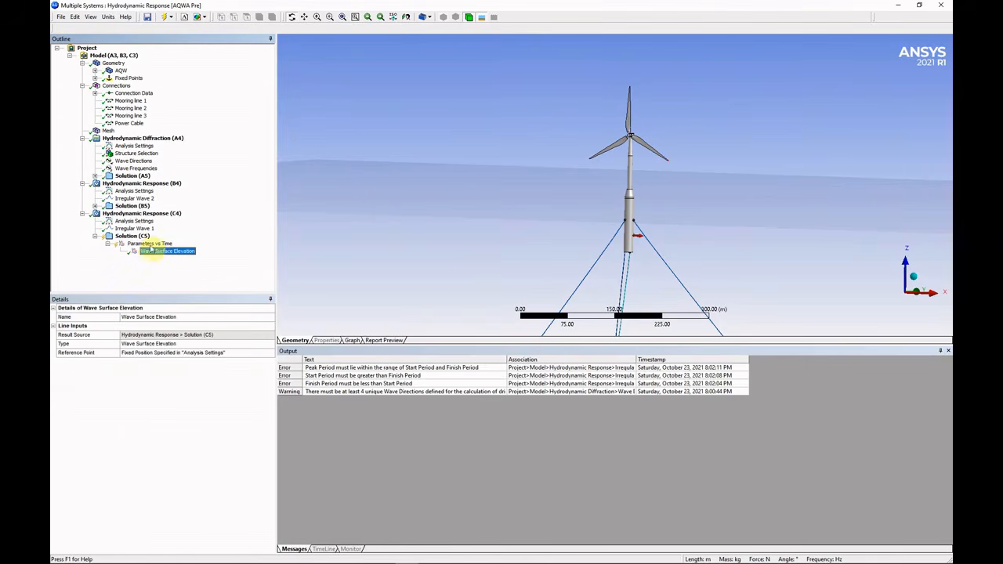
Add an Animation result under Solution (C5).
{"action": "left_click", "coordinate": [134, 236]}
{"action": "right_click", "coordinate": [144, 238]}
{"action": "mouse_move", "coordinate": [157, 244]}
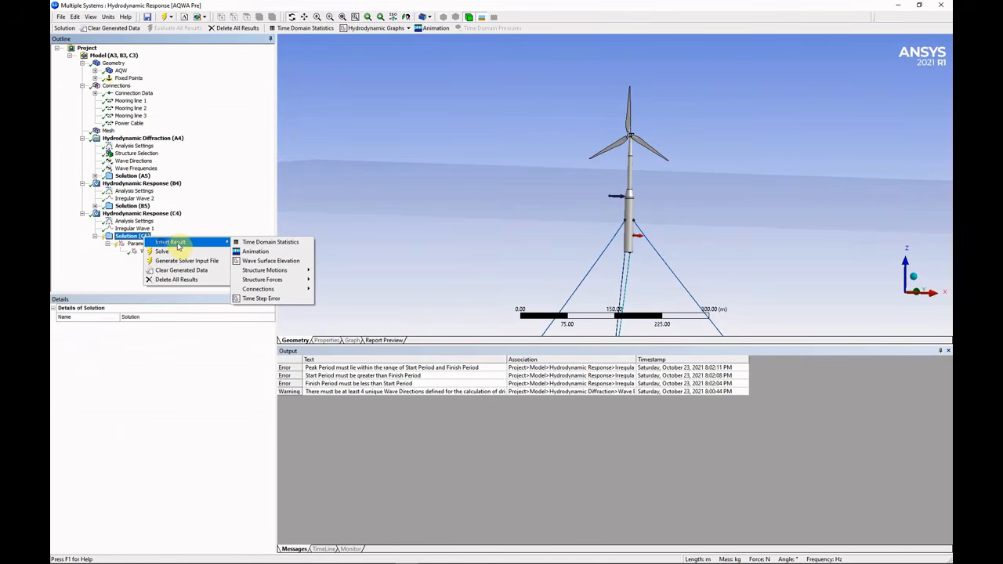
{"action": "left_click", "coordinate": [256, 251]}
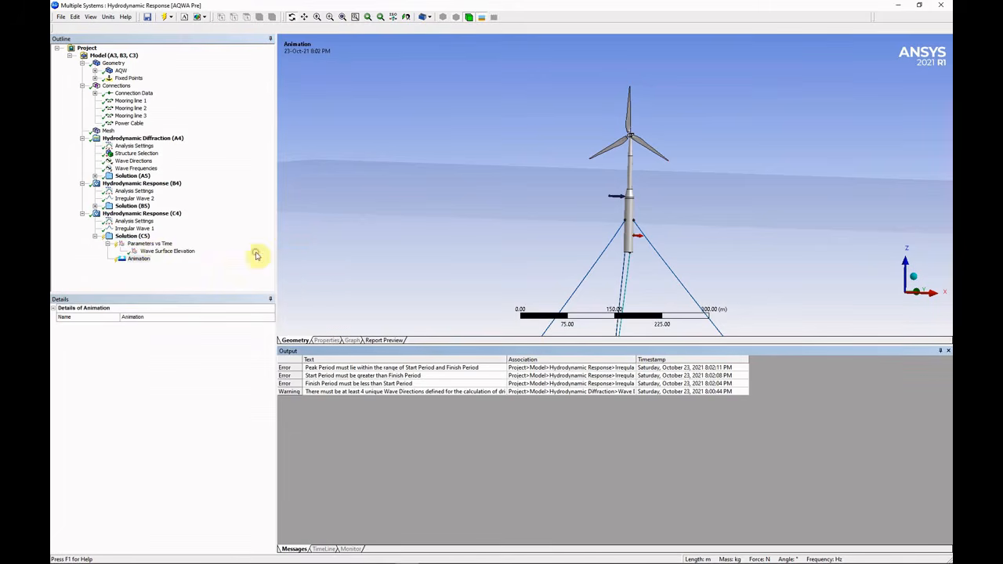
{"action": "left_click", "coordinate": [140, 259]}
{"action": "left_click", "coordinate": [129, 236]}
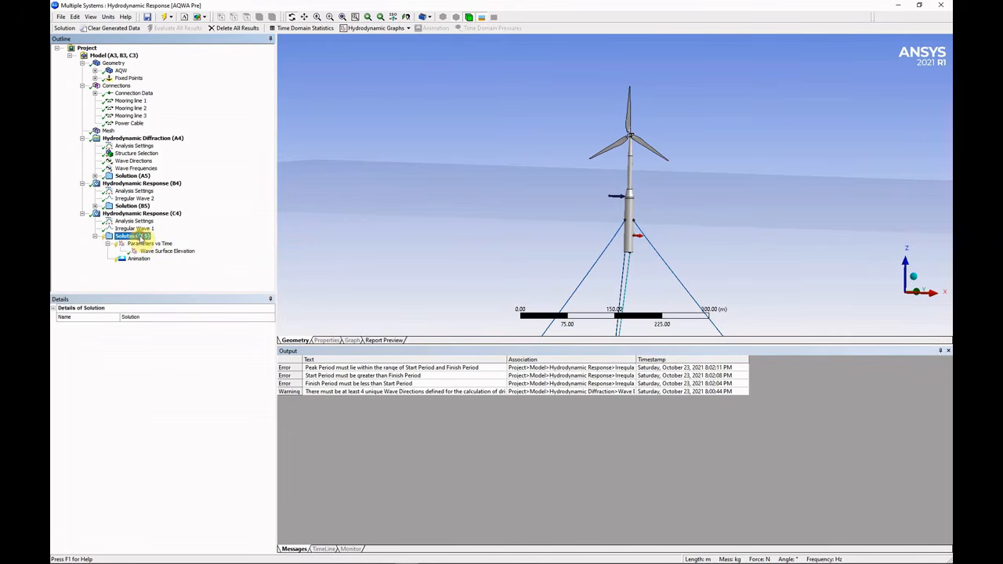
{"action": "right_click", "coordinate": [139, 238]}
{"action": "mouse_move", "coordinate": [175, 243]}
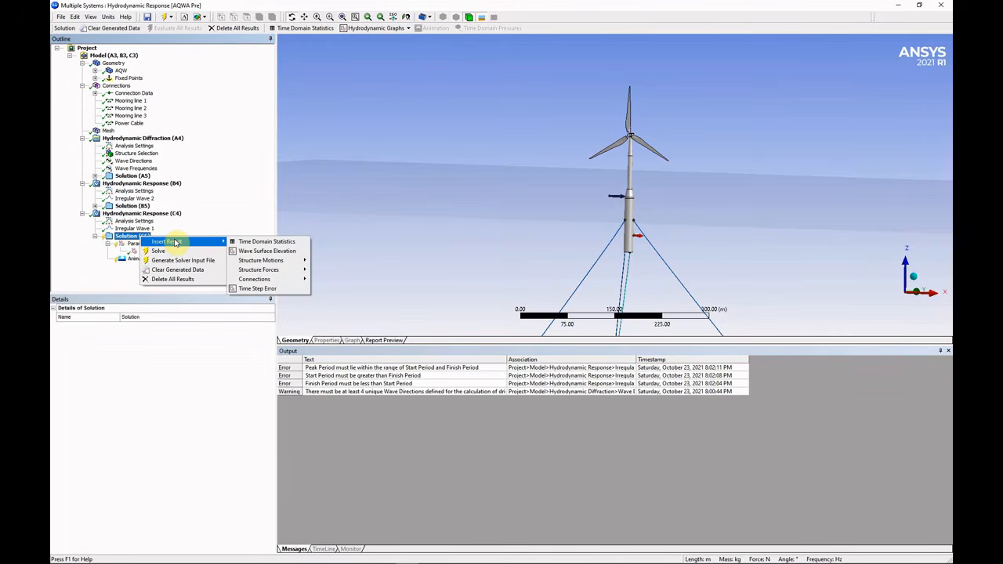
Add Time Domain Statistics with Result A as the AQW structure position, Global Z component.
{"action": "left_click", "coordinate": [246, 243]}
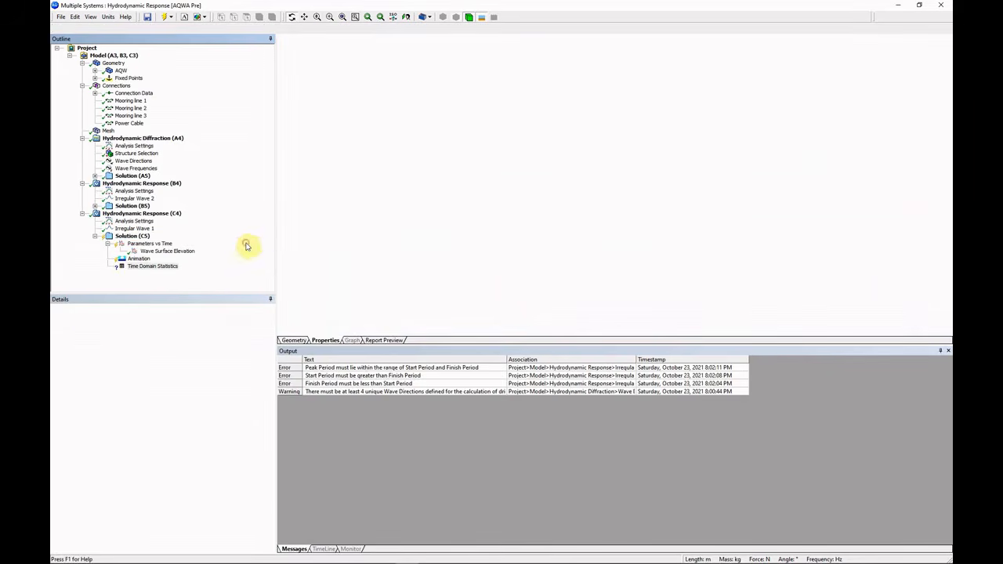
{"action": "left_click", "coordinate": [173, 365]}
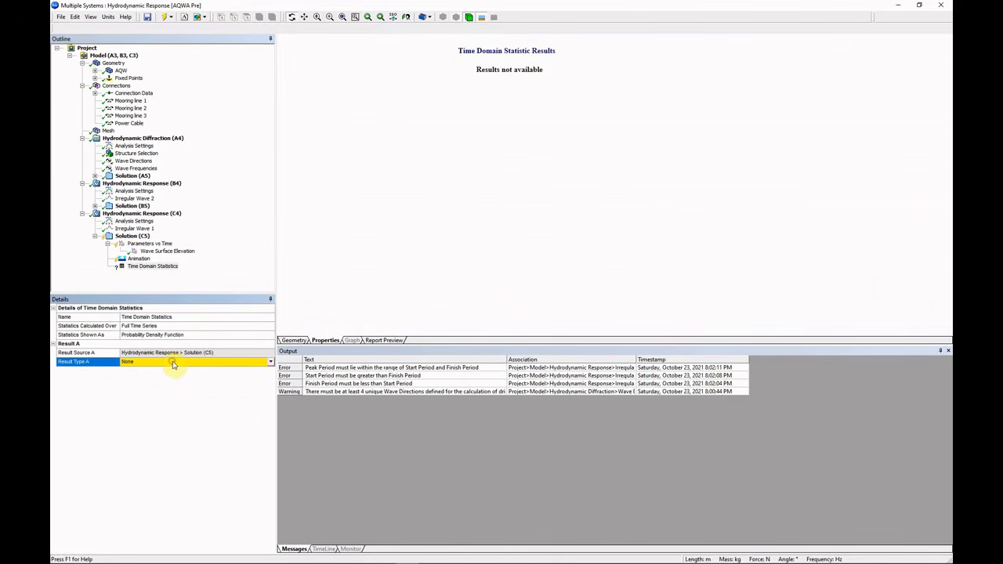
{"action": "left_click", "coordinate": [270, 362]}
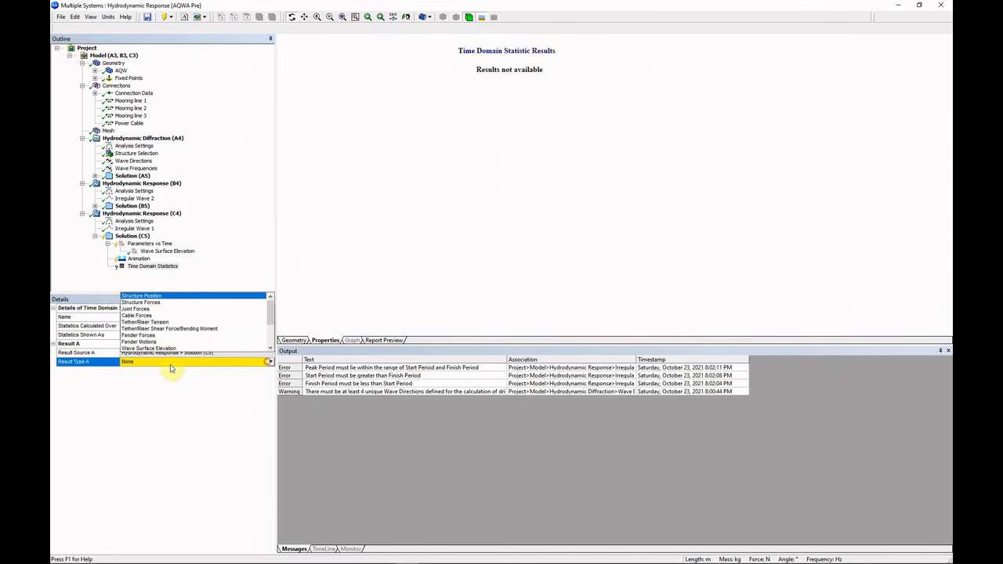
{"action": "left_click", "coordinate": [164, 297]}
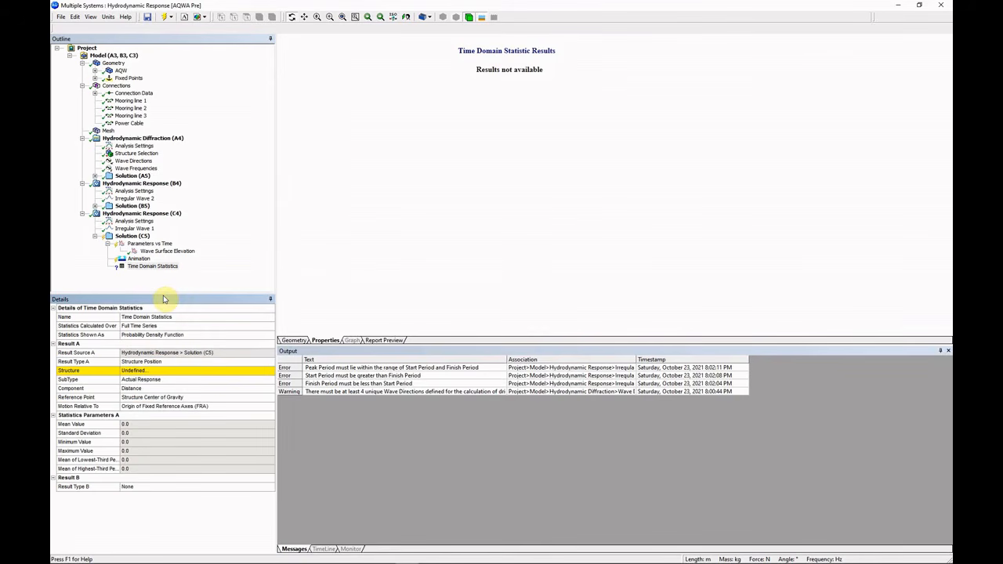
{"action": "left_click", "coordinate": [180, 378]}
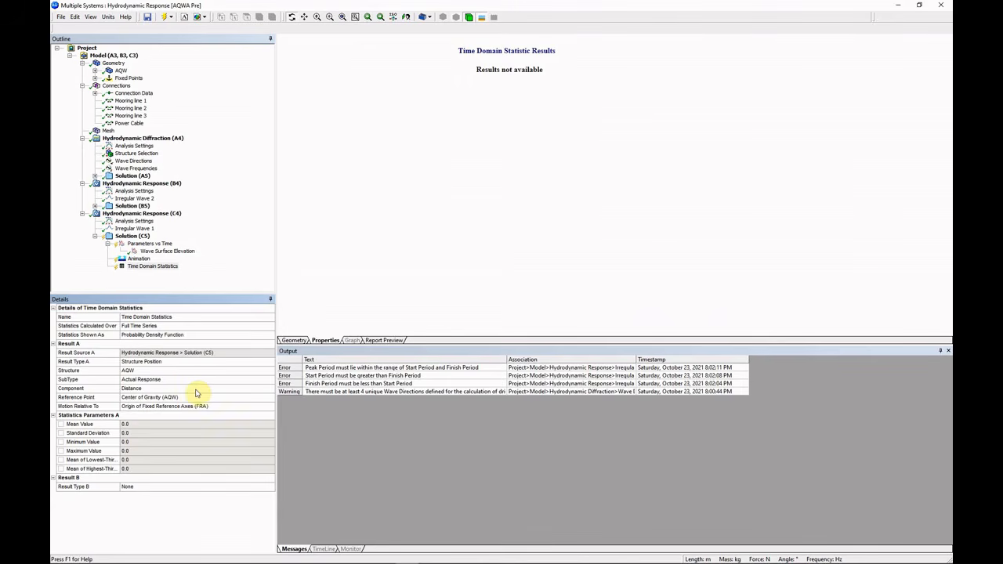
{"action": "left_click", "coordinate": [269, 390]}
{"action": "left_click", "coordinate": [269, 389]}
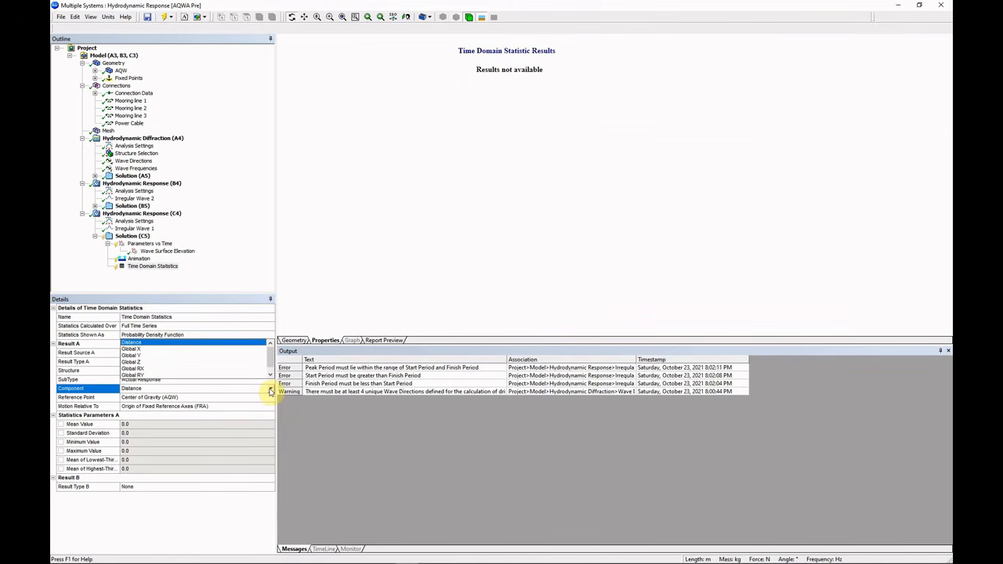
{"action": "left_click", "coordinate": [165, 363]}
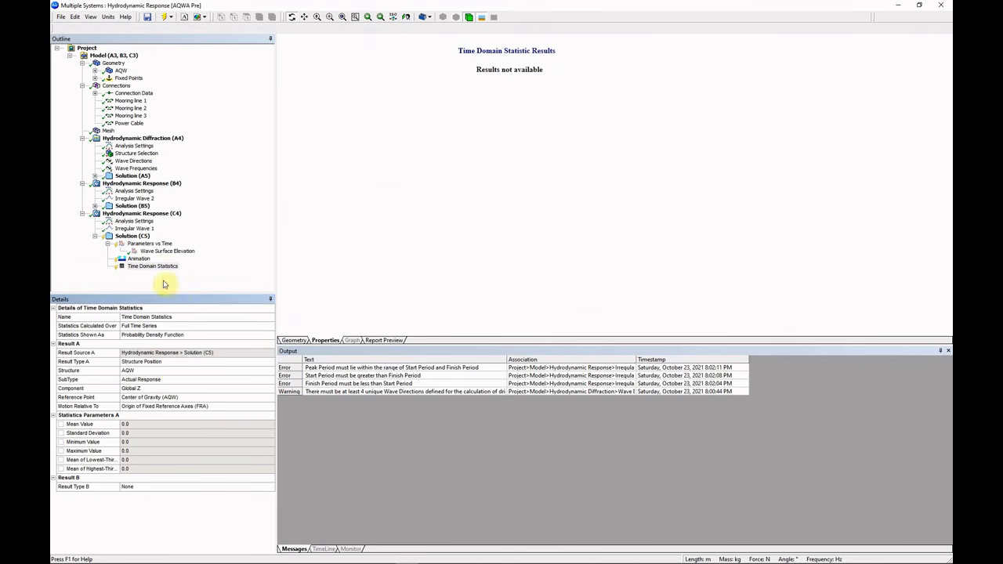
{"action": "left_click", "coordinate": [209, 486]}
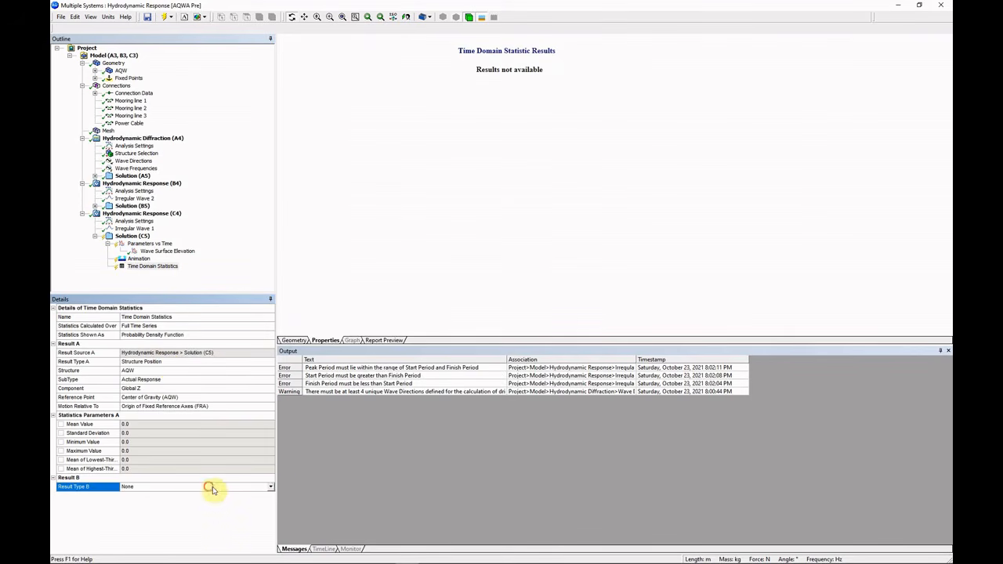
Make Result B a structure position result for the AQW structure.
{"action": "left_click", "coordinate": [269, 486]}
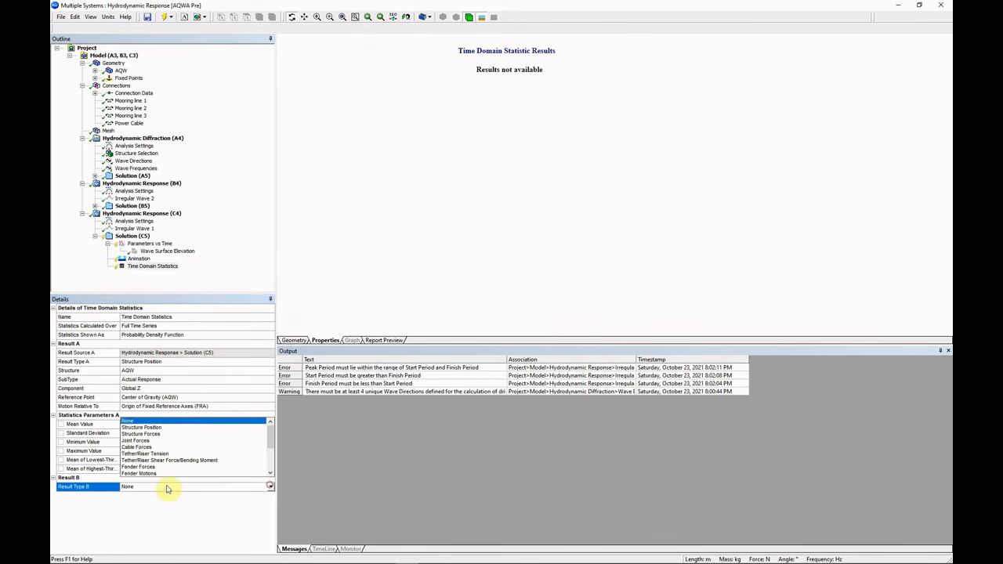
{"action": "left_click", "coordinate": [157, 428]}
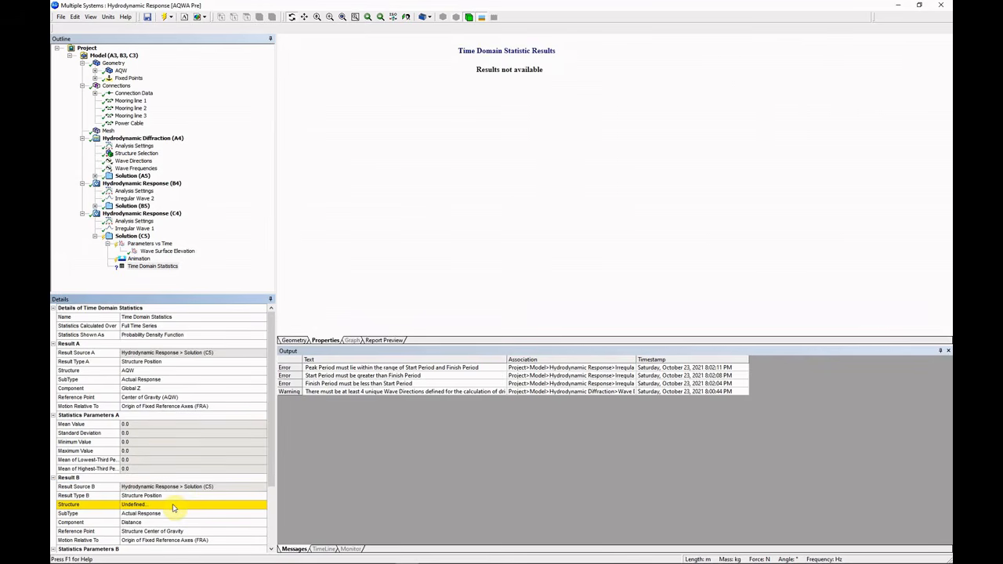
{"action": "left_click", "coordinate": [174, 505]}
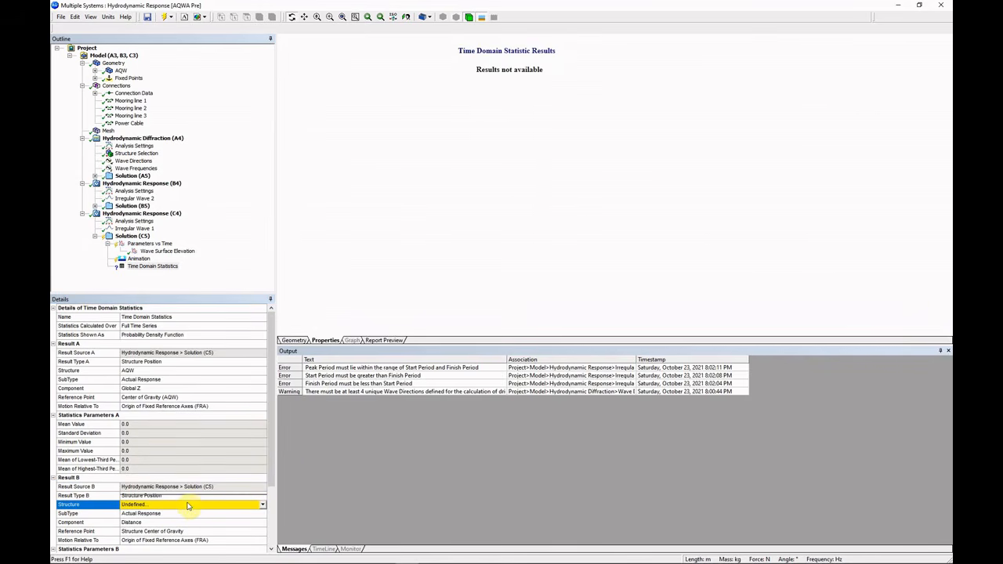
{"action": "scroll", "coordinate": [188, 505], "scroll_direction": "down", "scroll_amount": 3}
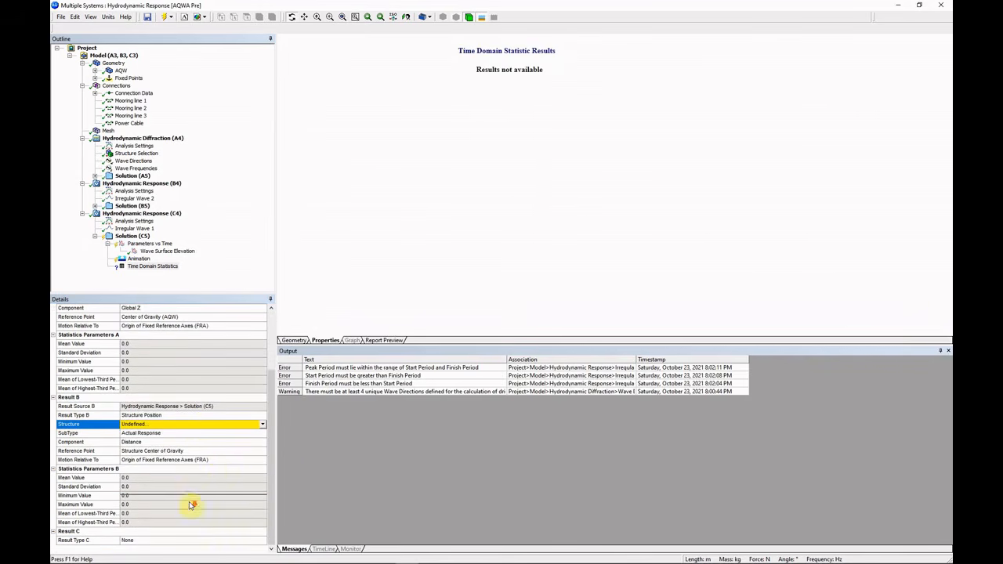
{"action": "left_click", "coordinate": [263, 427]}
{"action": "left_click", "coordinate": [226, 425]}
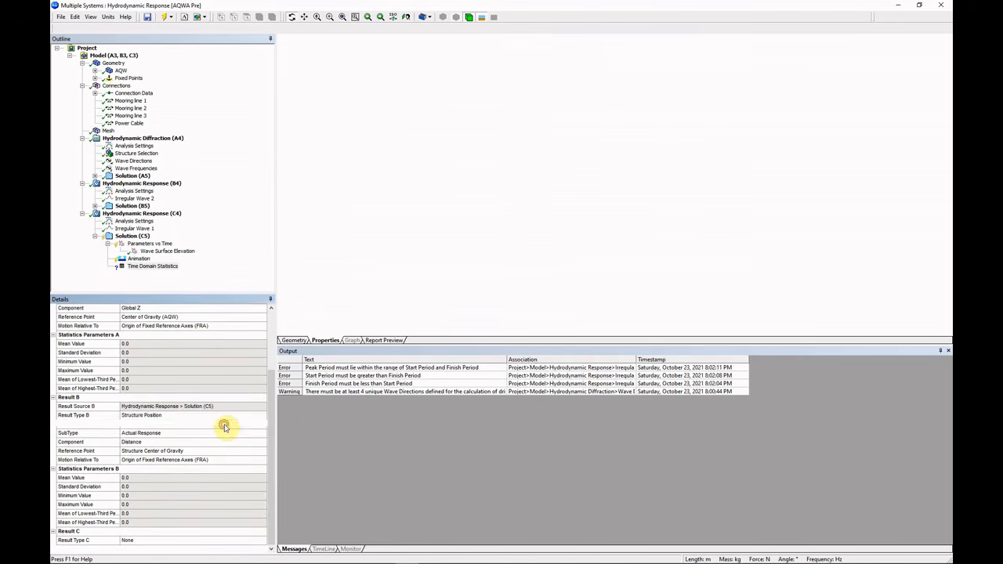
{"action": "scroll", "coordinate": [224, 428], "scroll_direction": "down", "scroll_amount": 3}
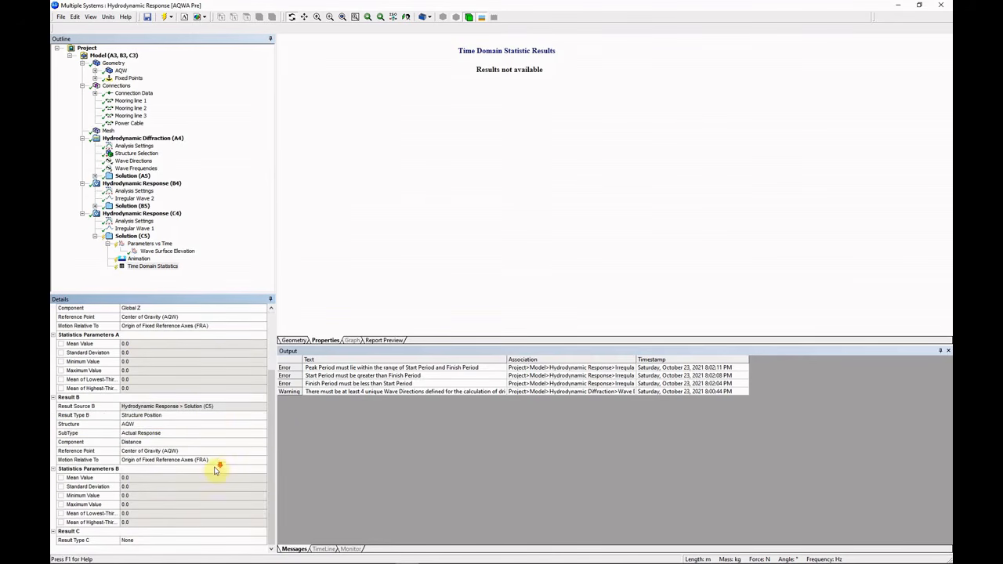
{"action": "left_click", "coordinate": [160, 434]}
{"action": "scroll", "coordinate": [206, 445], "scroll_direction": "up", "scroll_amount": 2}
{"action": "scroll", "coordinate": [205, 446], "scroll_direction": "down", "scroll_amount": 2}
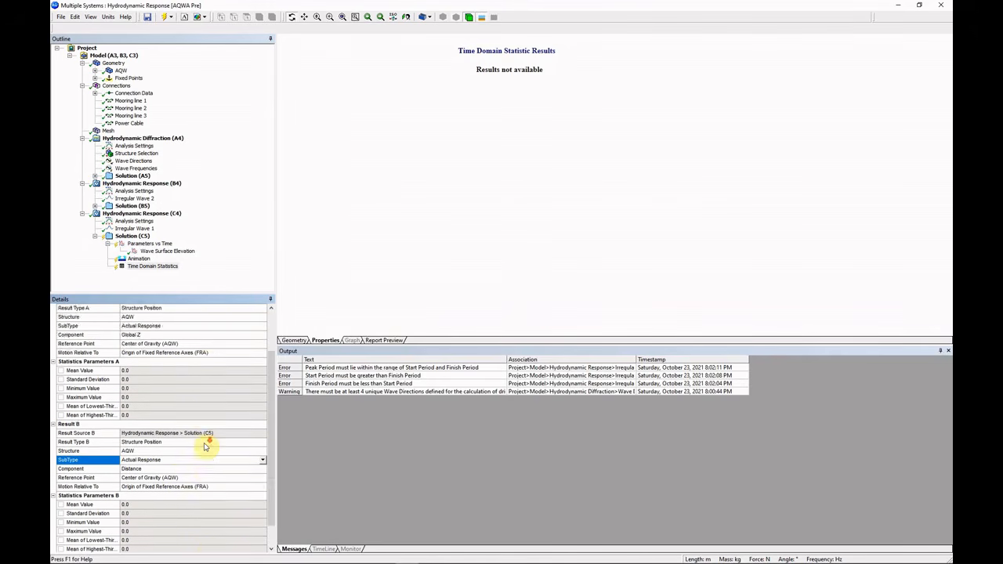
Set Result B's component to Global RY, replacing an initial Global RX choice.
{"action": "left_click", "coordinate": [179, 444]}
{"action": "left_click", "coordinate": [264, 444]}
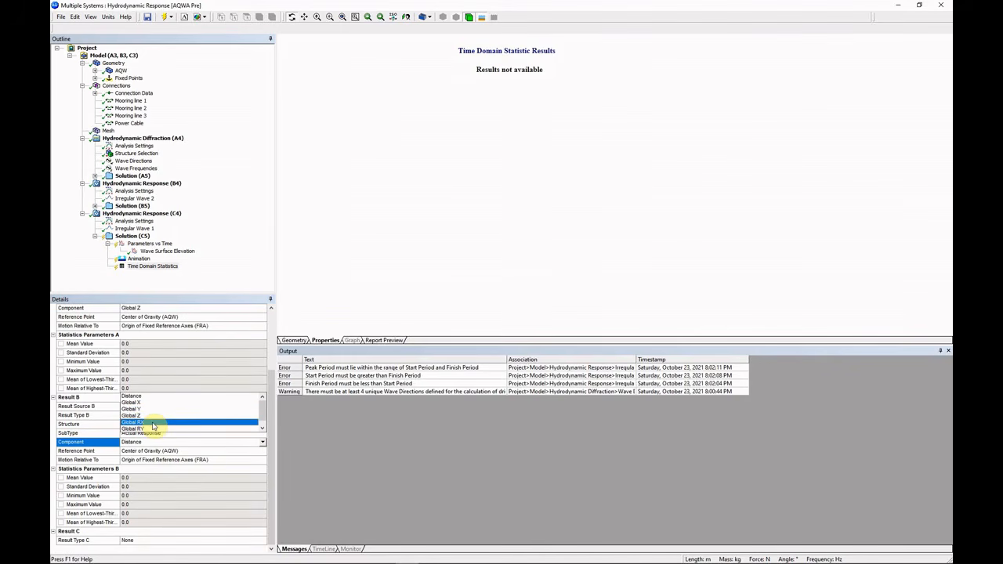
{"action": "left_click", "coordinate": [153, 423]}
{"action": "scroll", "coordinate": [208, 502], "scroll_direction": "down", "scroll_amount": 3}
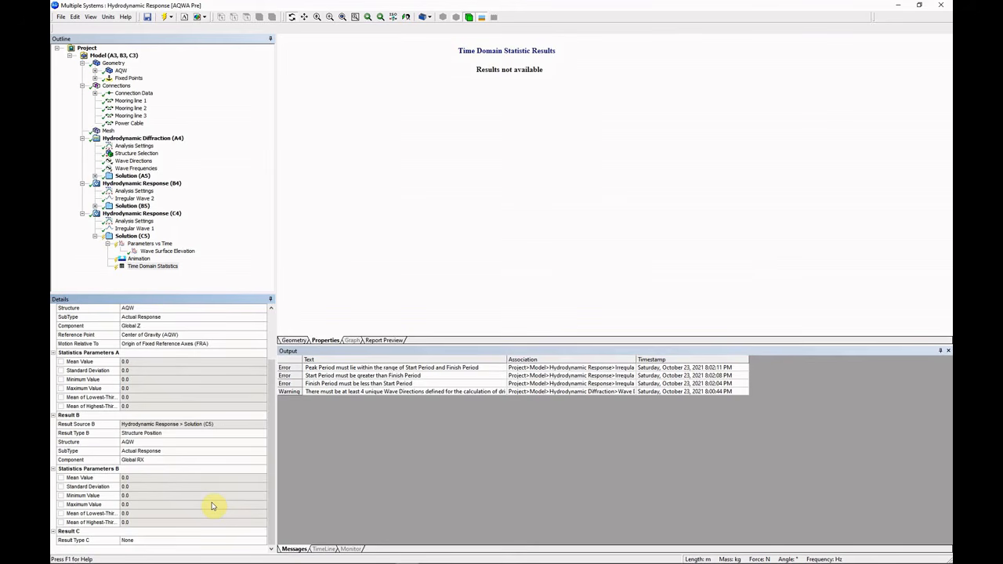
{"action": "left_click", "coordinate": [168, 459]}
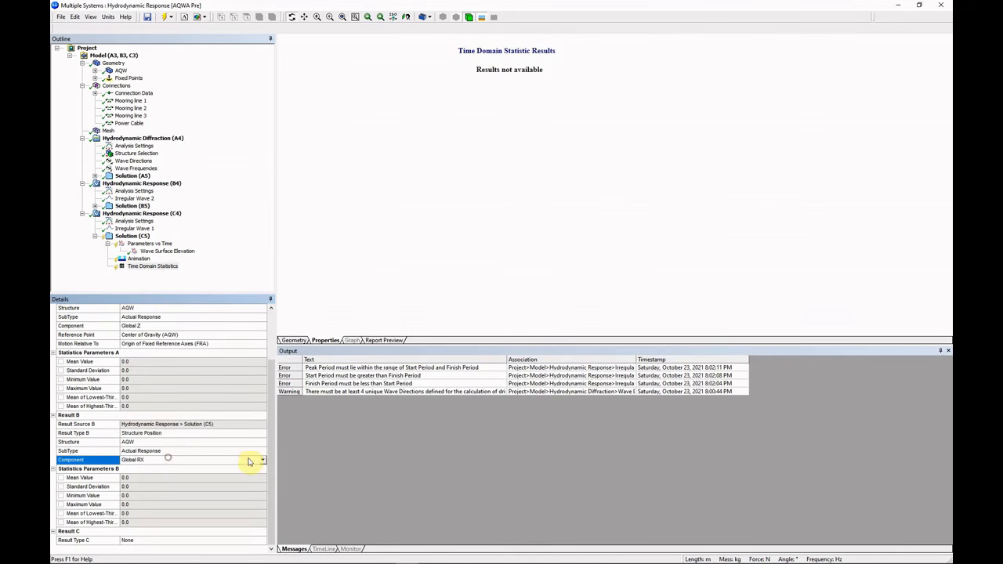
{"action": "left_click", "coordinate": [263, 459]}
{"action": "left_click", "coordinate": [133, 446]}
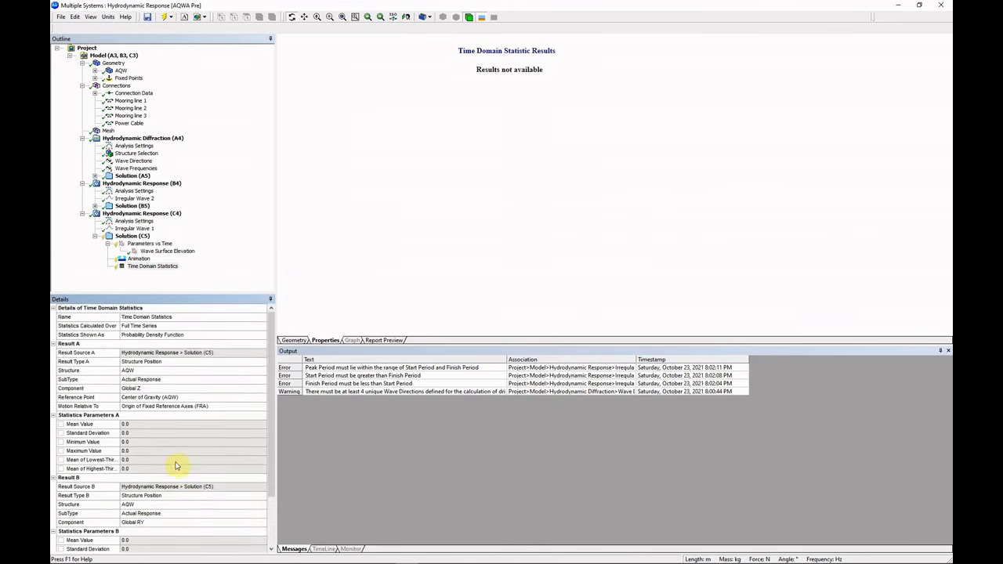
{"action": "scroll", "coordinate": [175, 464], "scroll_direction": "down", "scroll_amount": 3}
{"action": "scroll", "coordinate": [177, 473], "scroll_direction": "up", "scroll_amount": 3}
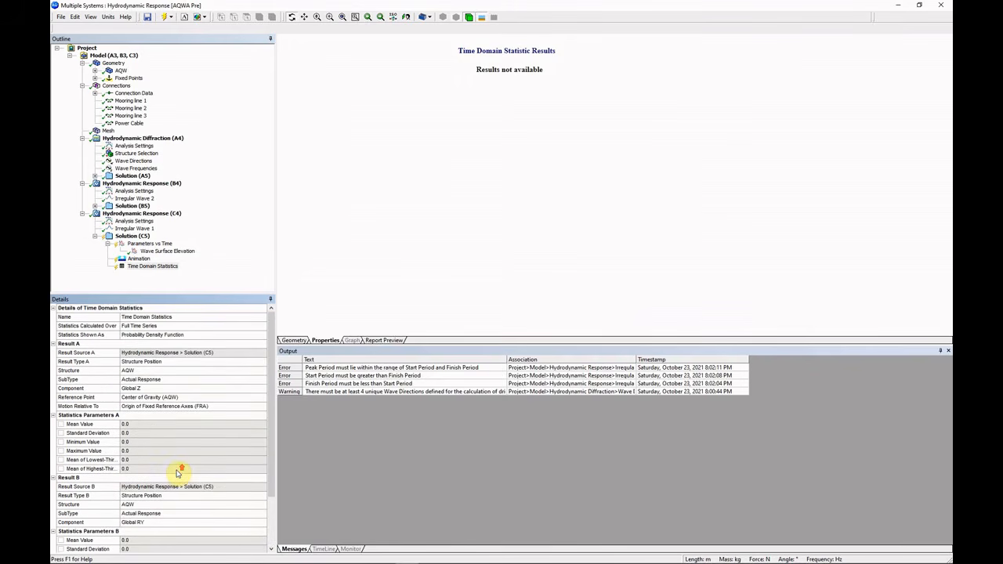
{"action": "left_click", "coordinate": [140, 237]}
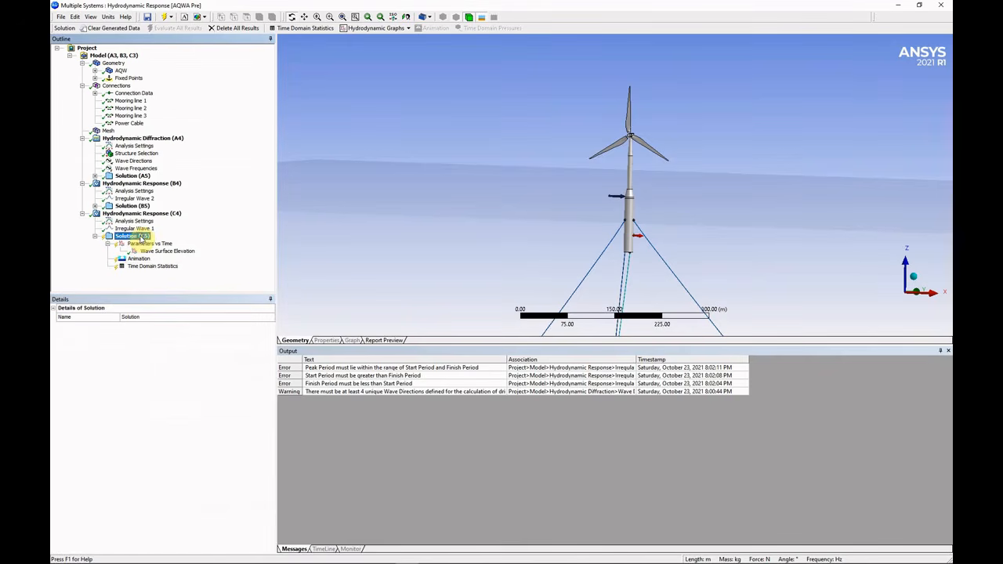
Insert a Whole Cable Forces result under Solution (C5).
{"action": "right_click", "coordinate": [139, 236]}
{"action": "mouse_move", "coordinate": [181, 242]}
{"action": "mouse_move", "coordinate": [282, 269]}
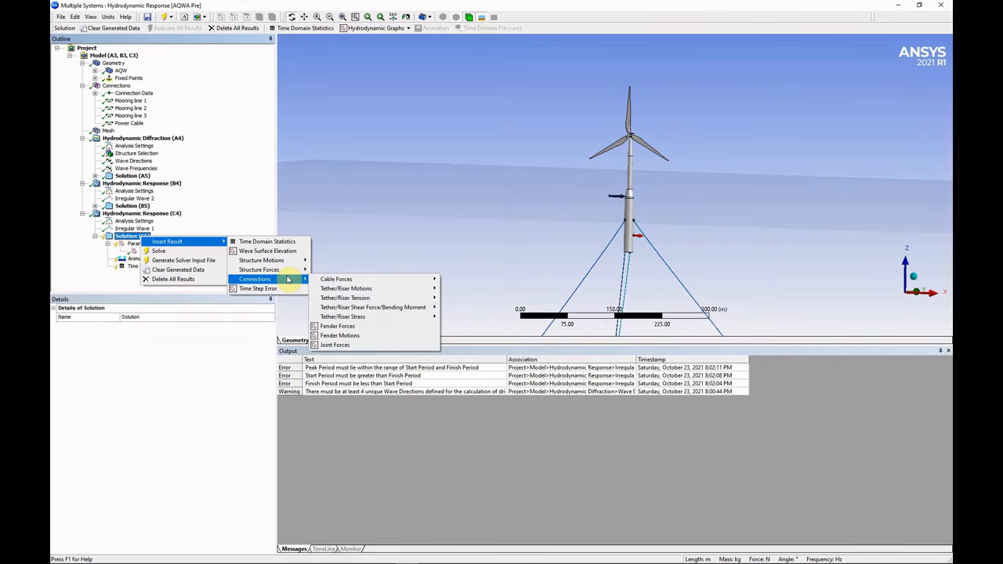
{"action": "mouse_move", "coordinate": [335, 278]}
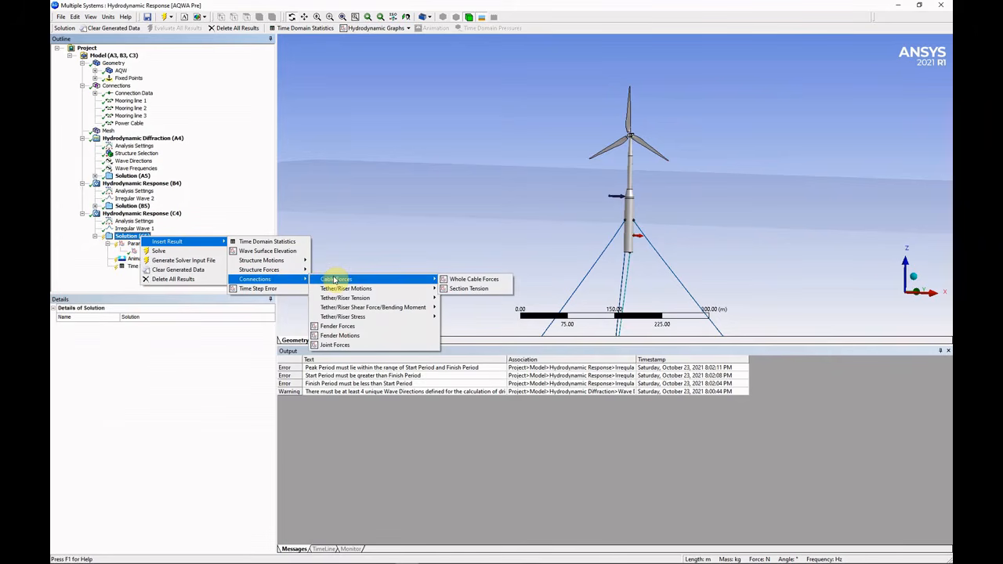
{"action": "left_click", "coordinate": [469, 279]}
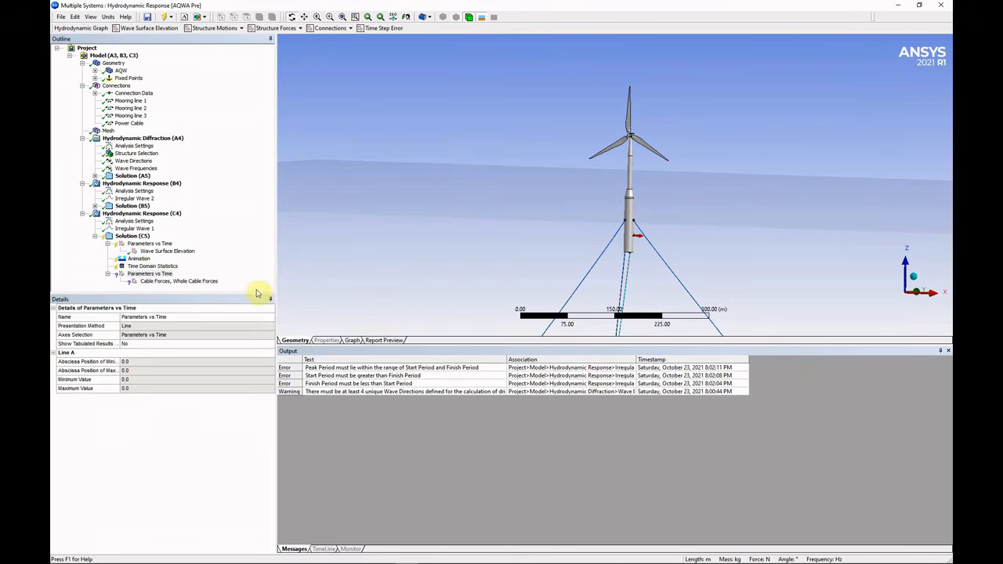
Set the cable result's connection to Mooring line 1 and component to Tension.
{"action": "left_click", "coordinate": [190, 370]}
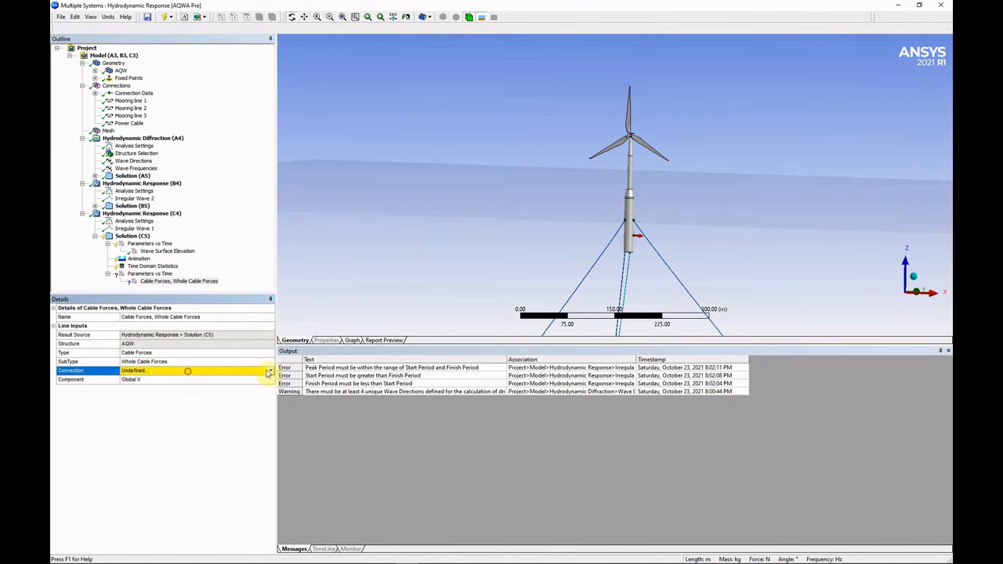
{"action": "left_click", "coordinate": [271, 370]}
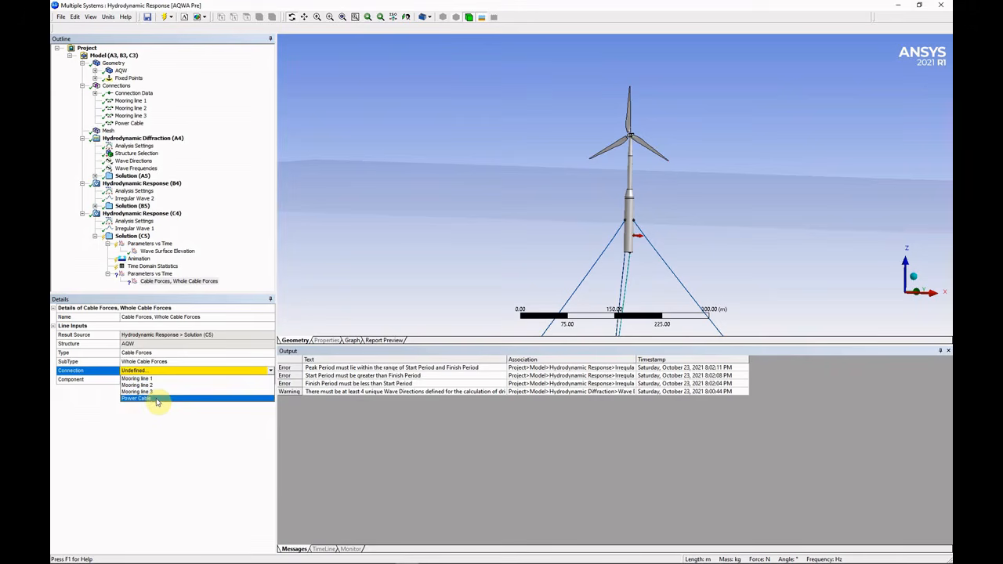
{"action": "left_click", "coordinate": [157, 380]}
{"action": "left_click", "coordinate": [157, 382]}
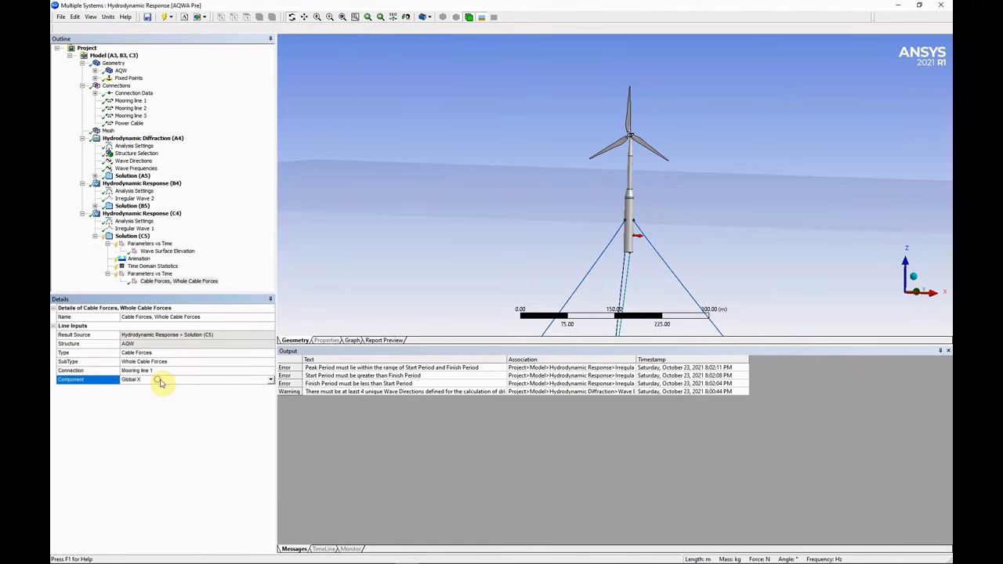
{"action": "left_click", "coordinate": [270, 382]}
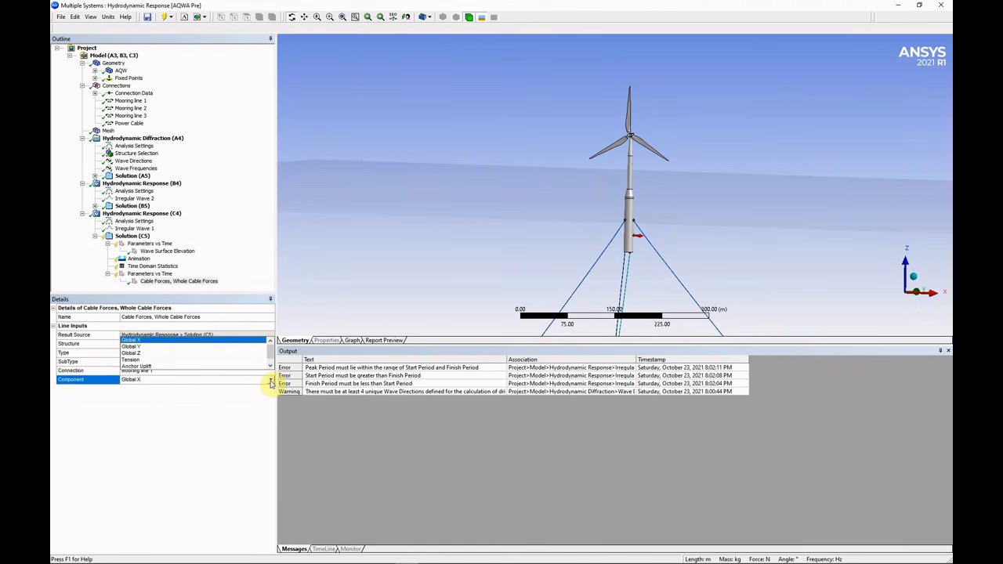
{"action": "left_click", "coordinate": [217, 361]}
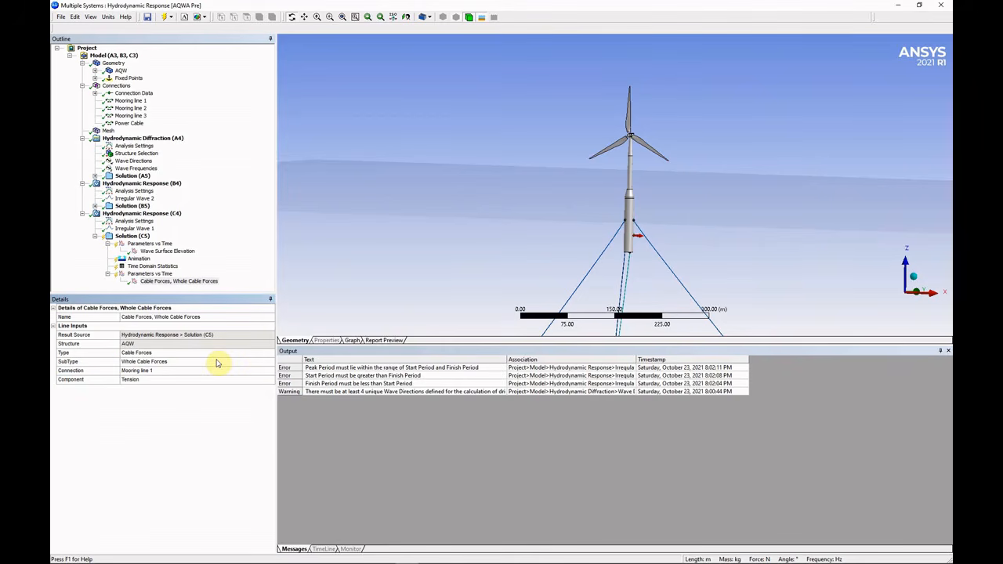
{"action": "left_click", "coordinate": [141, 237]}
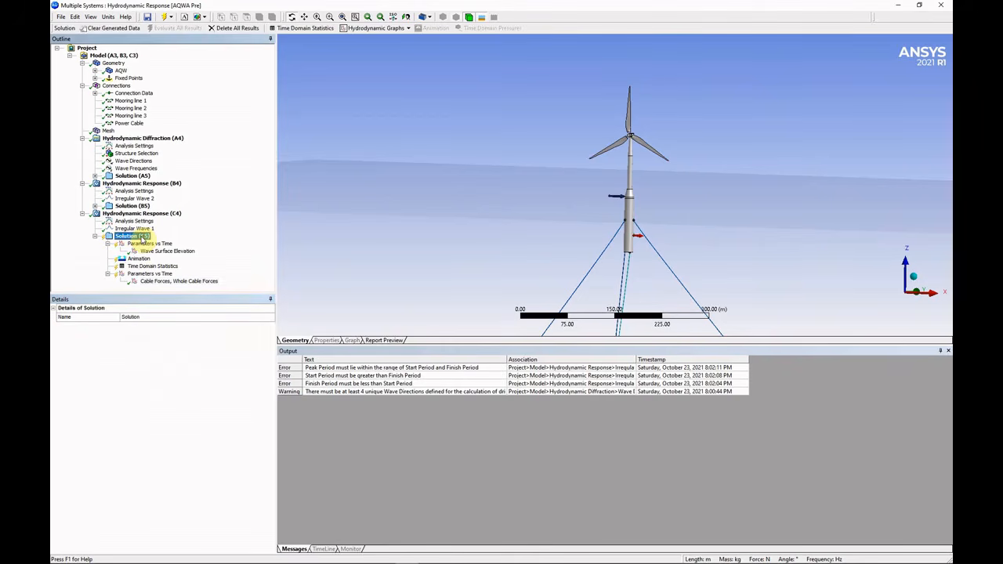
Solve Solution (C5) and view the Wave Surface Elevation graph.
{"action": "right_click", "coordinate": [141, 238]}
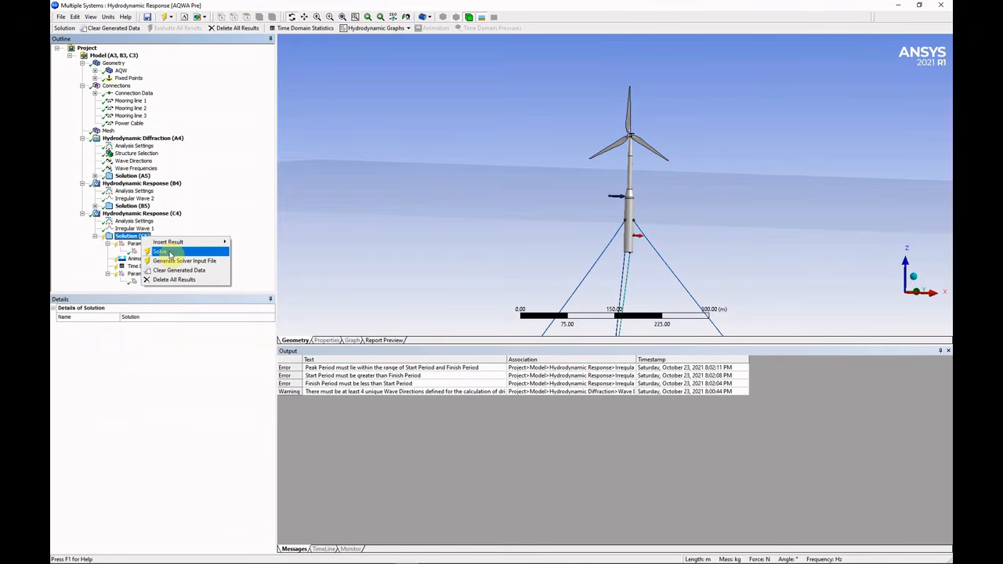
{"action": "left_click", "coordinate": [170, 253]}
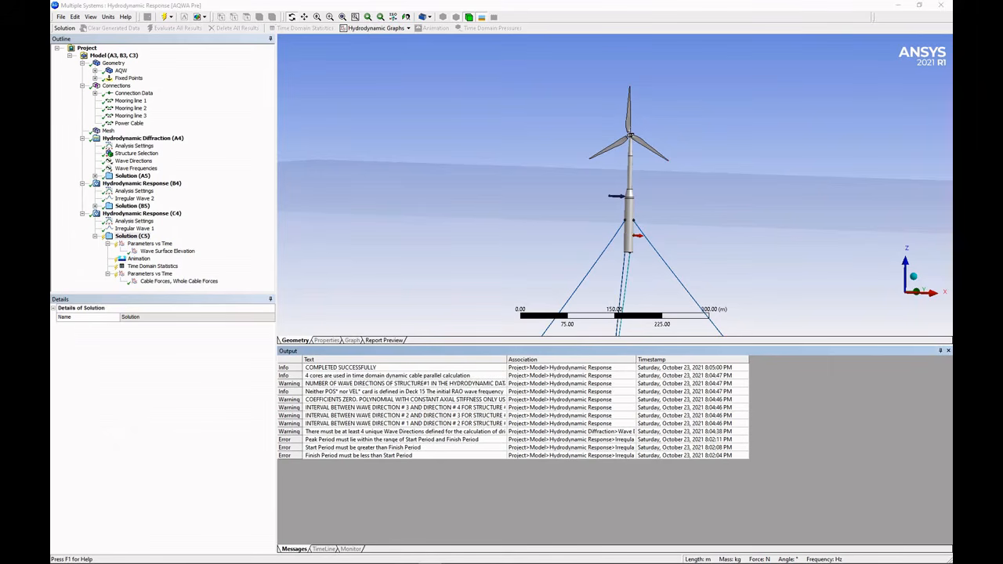
{"action": "left_click", "coordinate": [174, 253]}
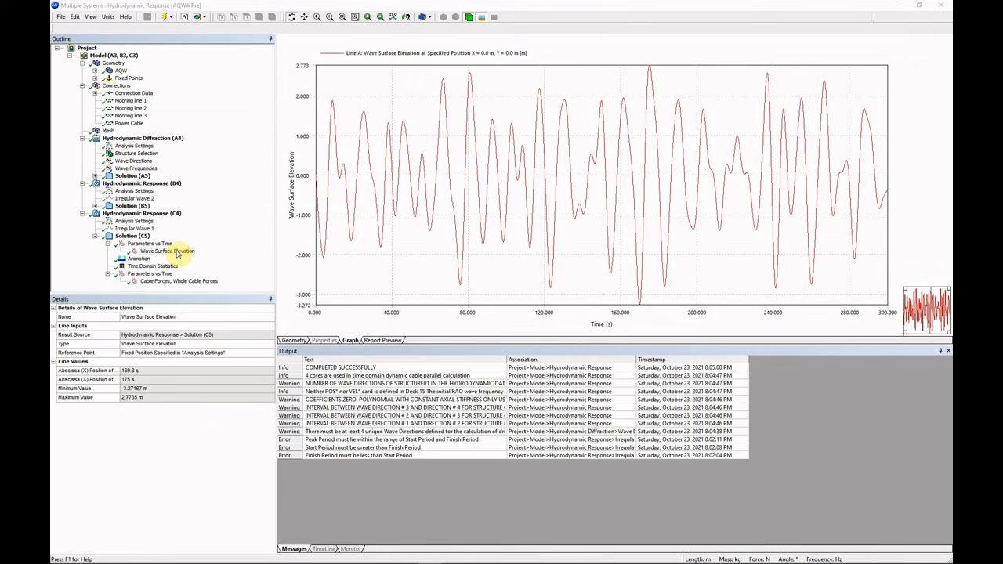
Show the Animation result of the moored spar turbine in the 3-D view.
{"action": "left_click", "coordinate": [177, 253]}
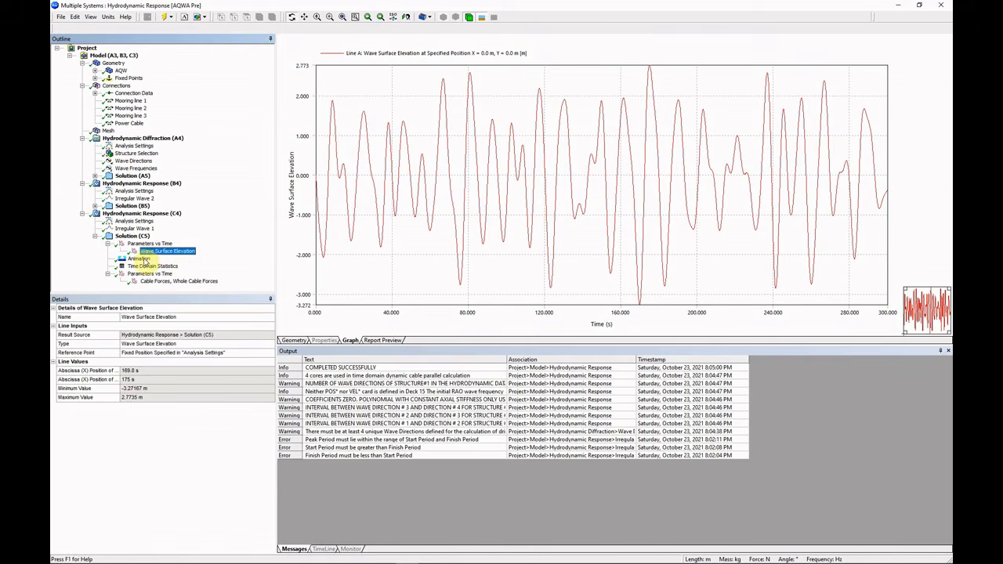
{"action": "left_click", "coordinate": [141, 259]}
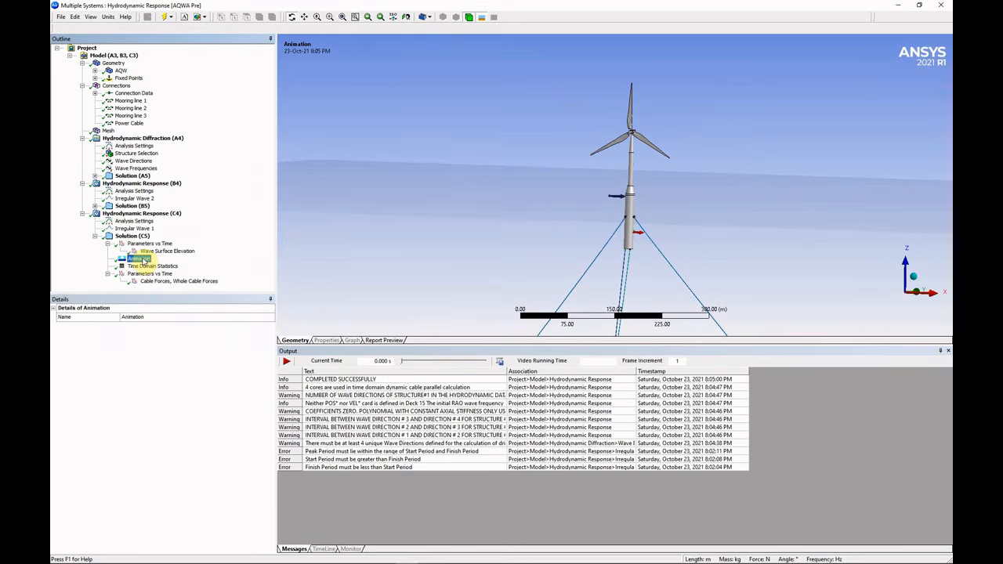
Start the spar turbine response animation, then orbit and zoom onto the hull at the mooring fairleads.
{"action": "left_click", "coordinate": [290, 363]}
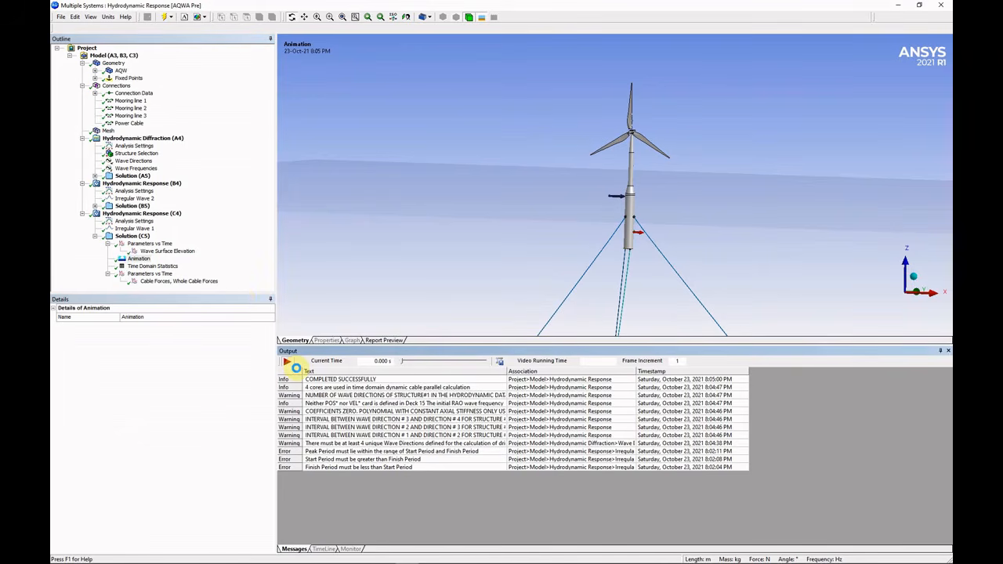
{"action": "left_click", "coordinate": [291, 364]}
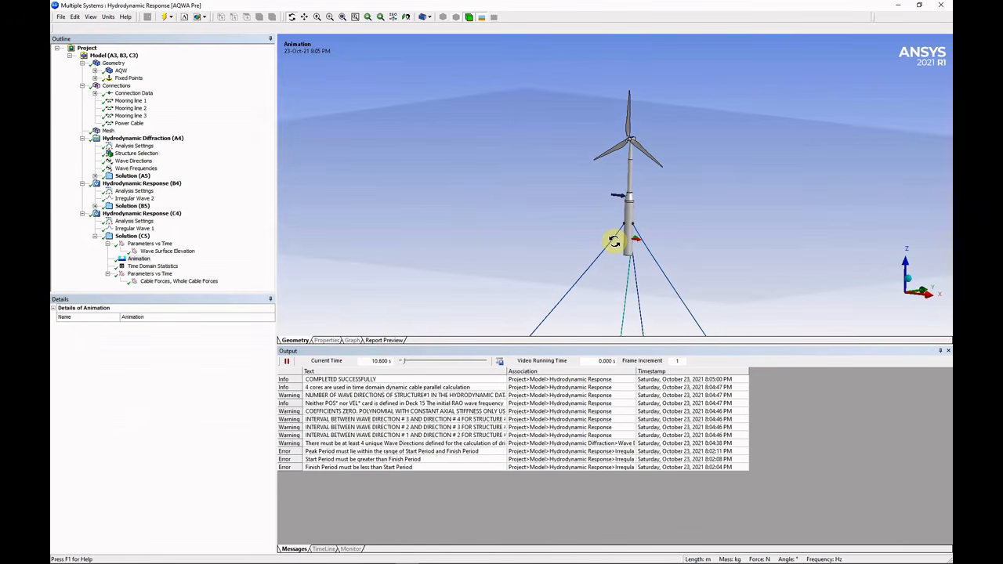
{"action": "left_click_drag", "start_coordinate": [614, 241], "coordinate": [657, 235]}
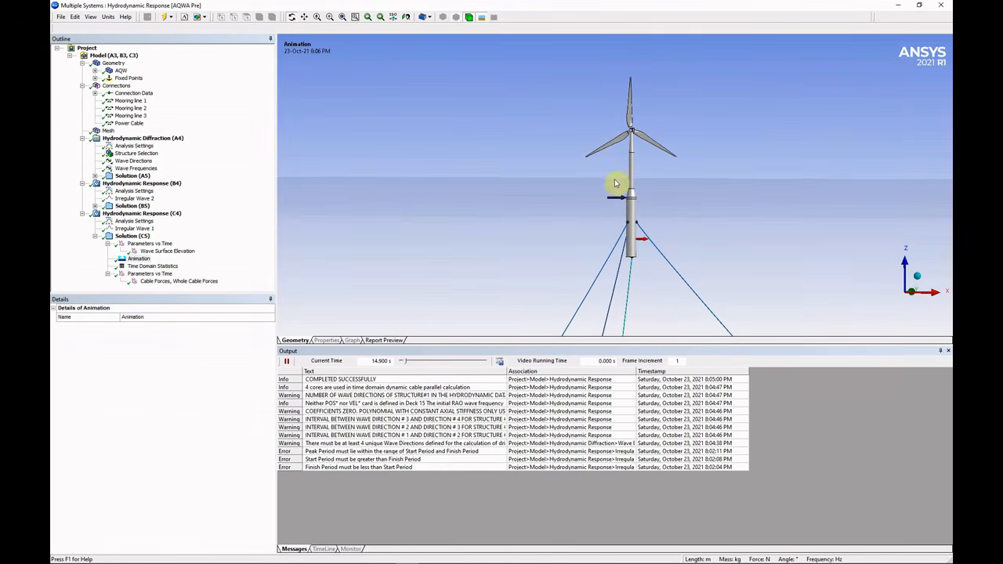
{"action": "right_click_drag", "start_coordinate": [571, 135], "coordinate": [689, 262]}
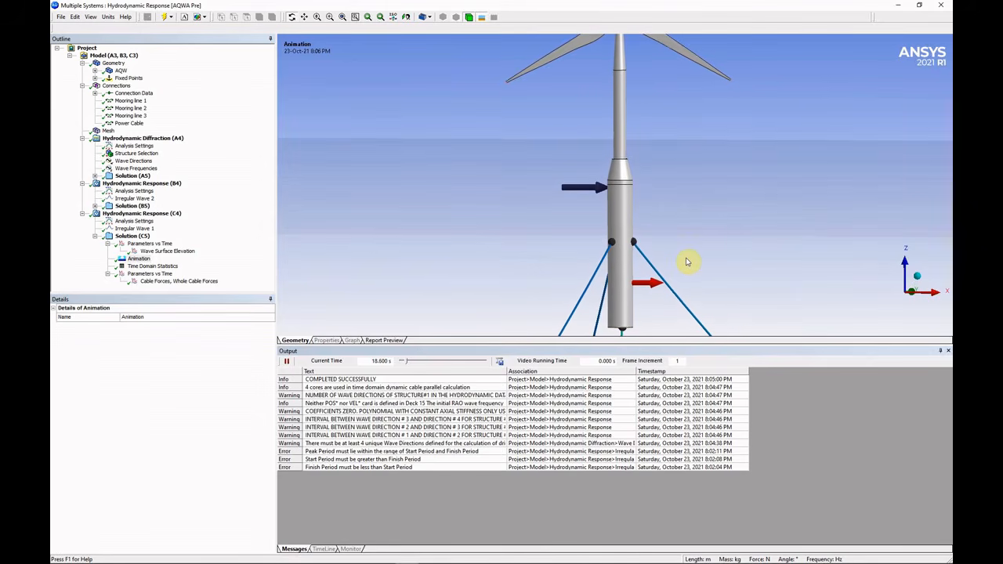
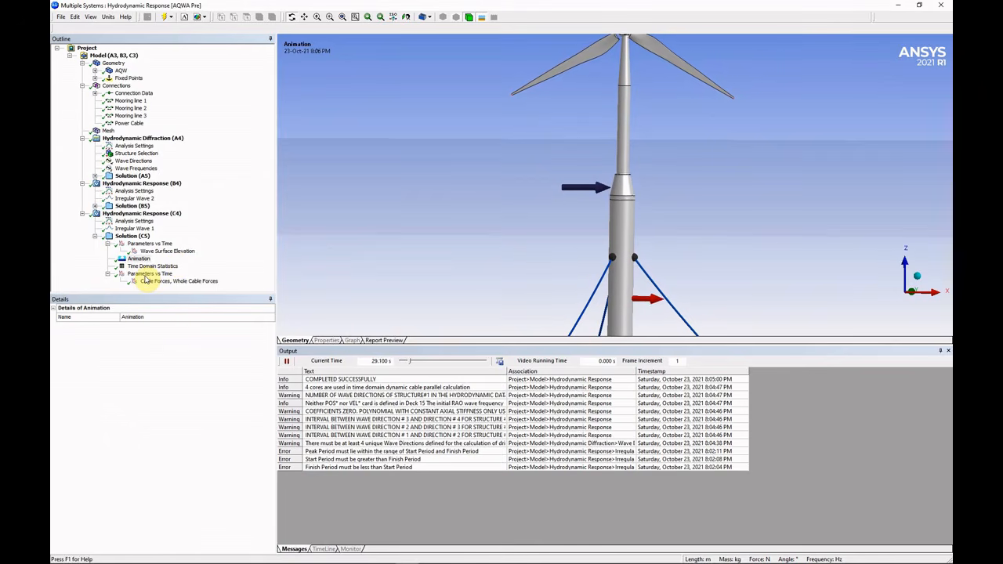
Pause the spar turbine animation, scrub it to about 147.5 s, then play briefly and pause at 151.8 s.
{"action": "left_click", "coordinate": [288, 363]}
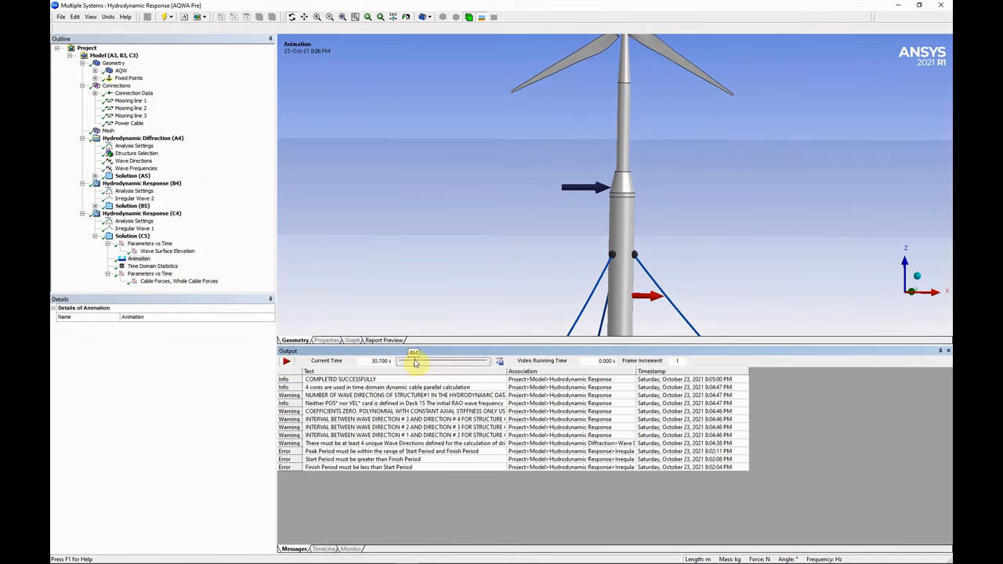
{"action": "left_click_drag", "start_coordinate": [415, 362], "coordinate": [443, 361]}
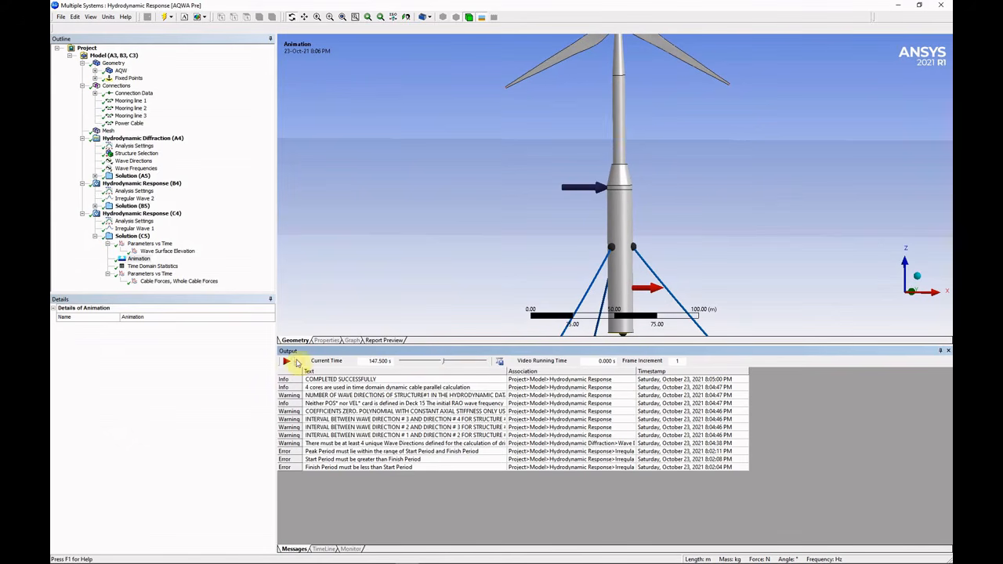
{"action": "left_click", "coordinate": [286, 362]}
{"action": "left_click", "coordinate": [286, 362]}
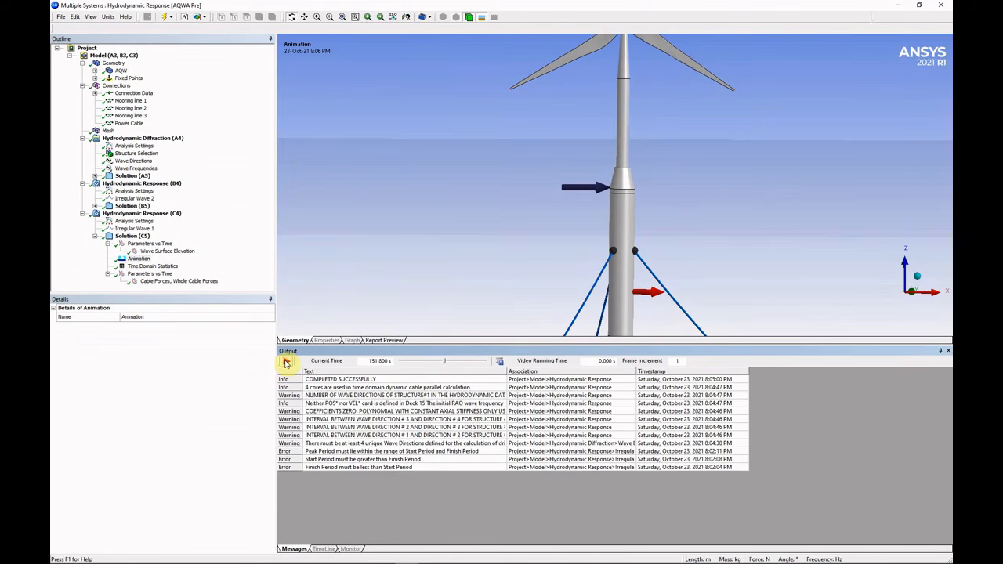
Display the Time Domain Statistics histograms: Global Z mean -61.58 m and Global RY mean 0.2551°.
{"action": "left_click", "coordinate": [156, 267]}
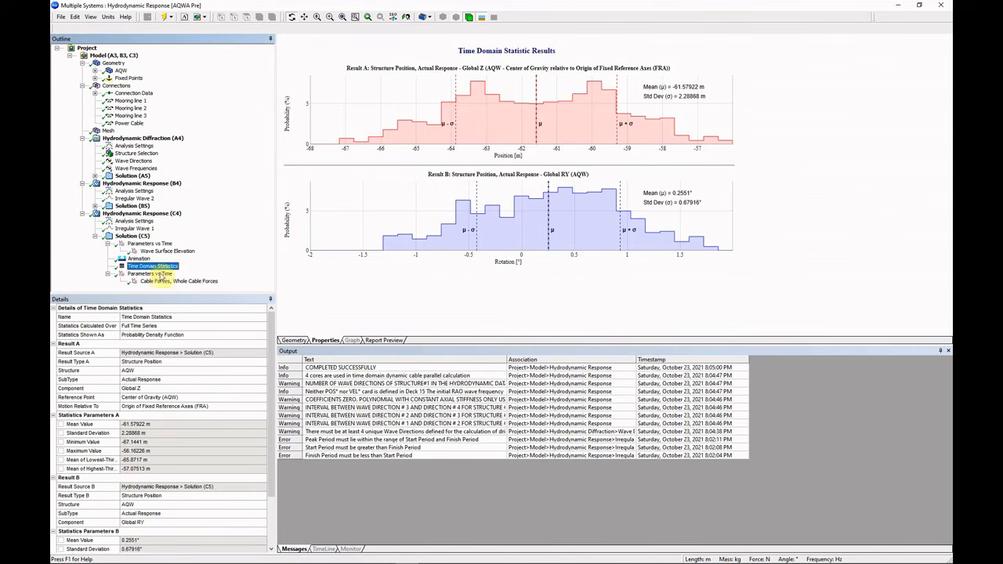
Add a Structure Position, Actual Response line to the Parameters vs Time plot.
{"action": "left_click", "coordinate": [154, 245]}
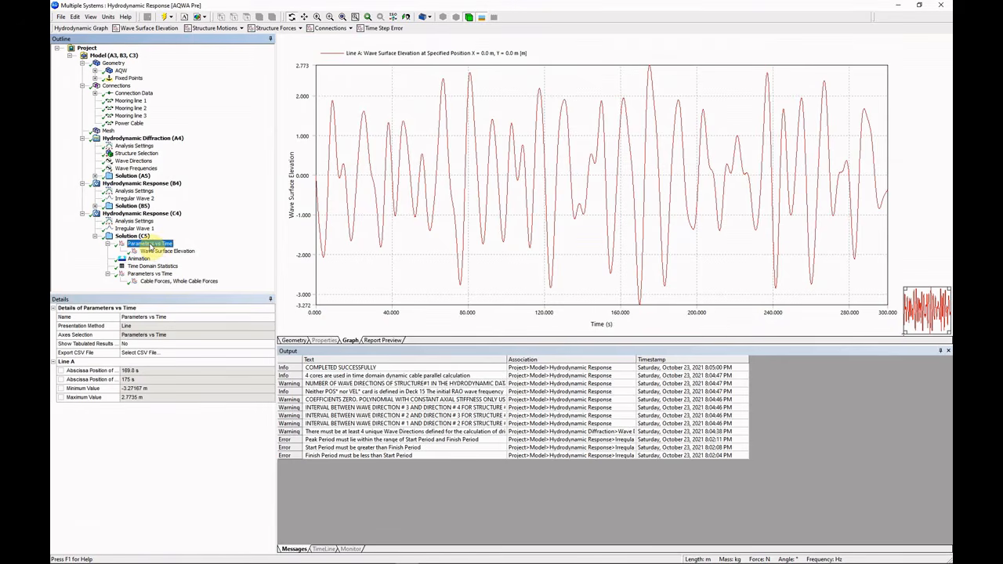
{"action": "right_click", "coordinate": [150, 244]}
{"action": "mouse_move", "coordinate": [171, 249]}
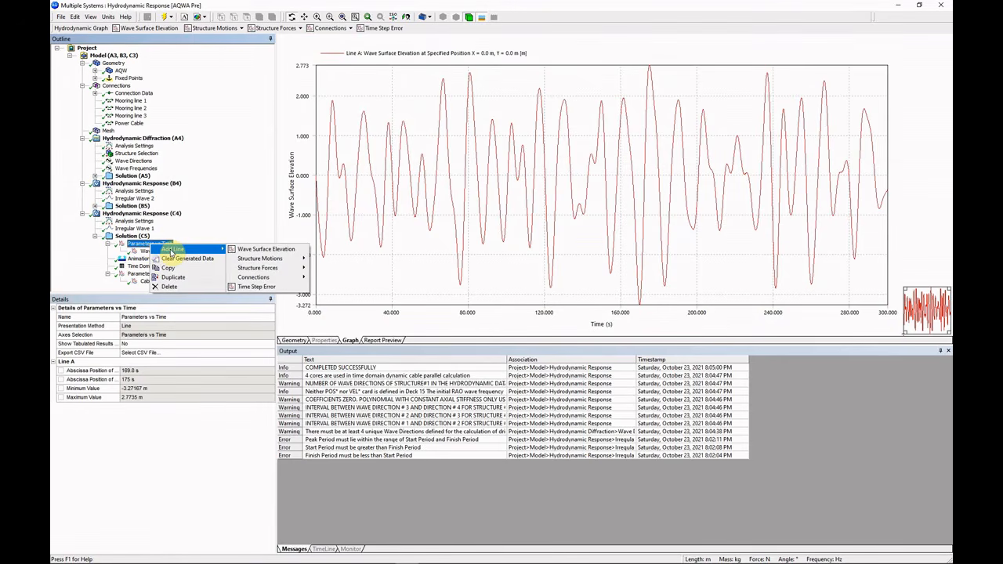
{"action": "mouse_move", "coordinate": [263, 258]}
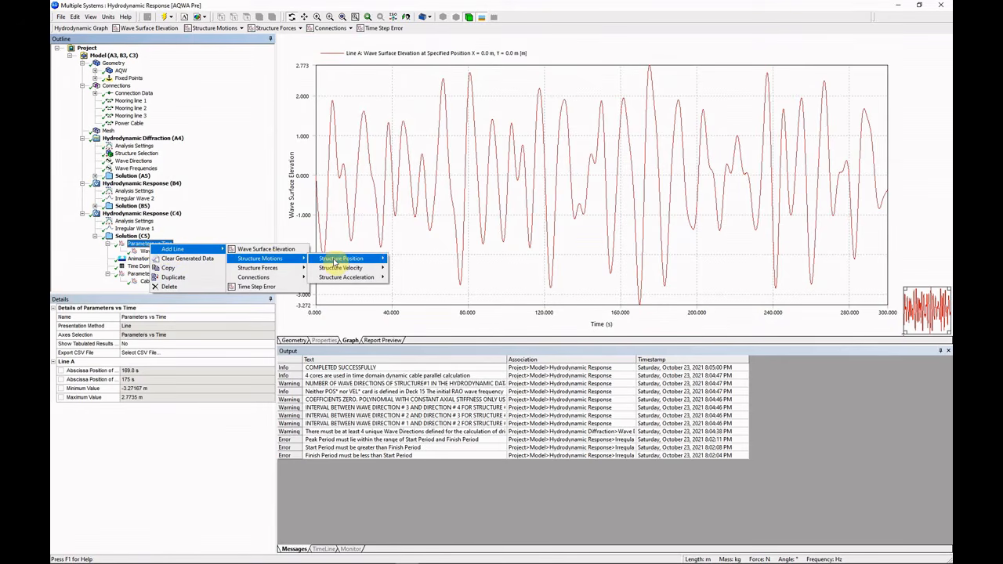
{"action": "mouse_move", "coordinate": [337, 260]}
{"action": "left_click", "coordinate": [423, 261]}
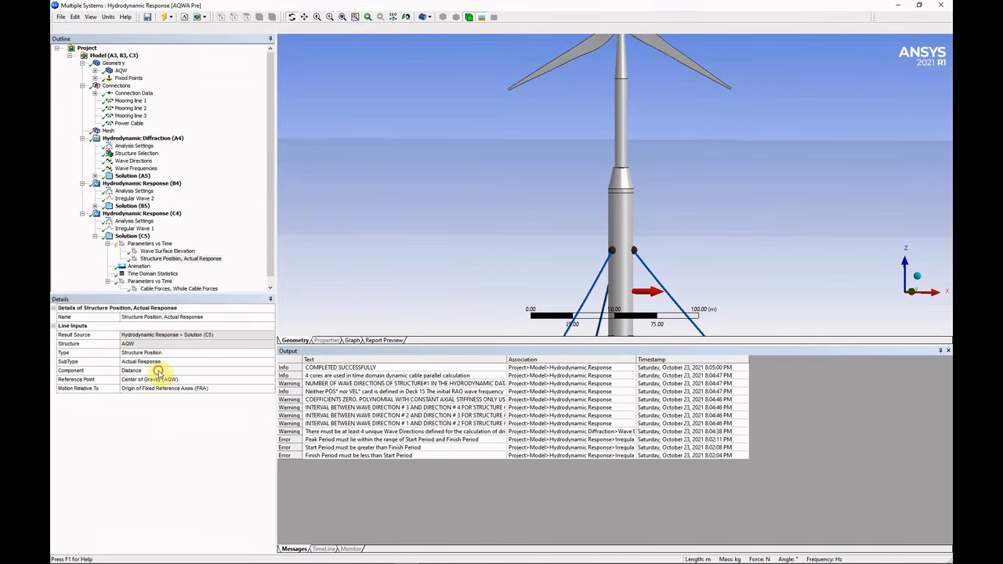
Set the new line's component to Global Z and evaluate all results.
{"action": "left_click", "coordinate": [159, 371]}
{"action": "left_click", "coordinate": [271, 369]}
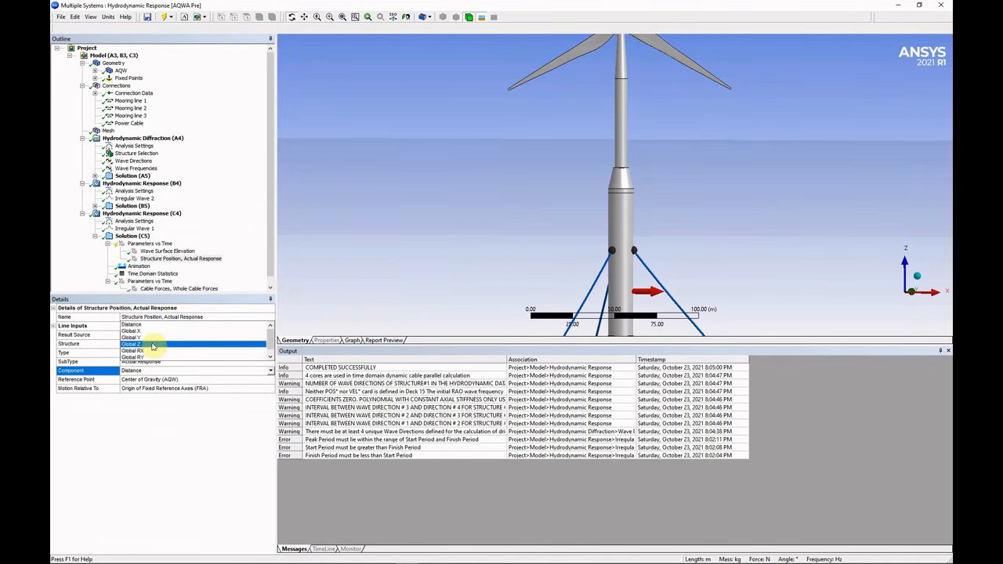
{"action": "left_click", "coordinate": [153, 344]}
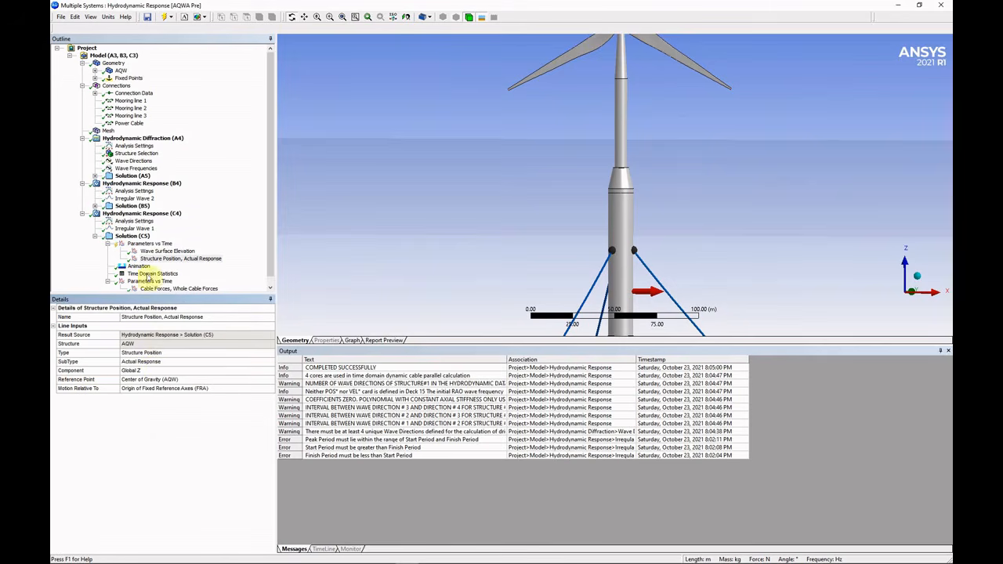
{"action": "left_click", "coordinate": [155, 260]}
{"action": "right_click", "coordinate": [156, 263]}
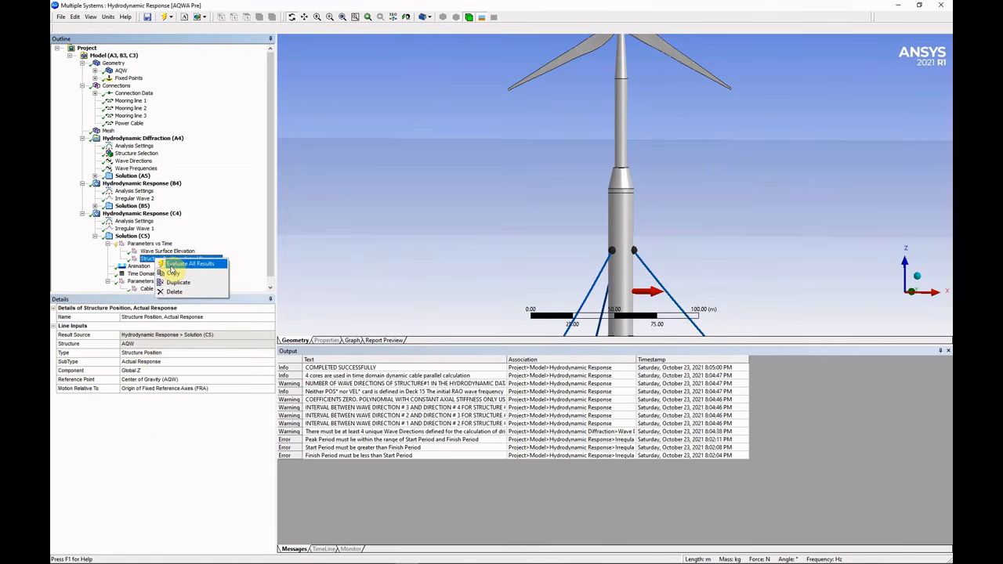
{"action": "left_click", "coordinate": [177, 272]}
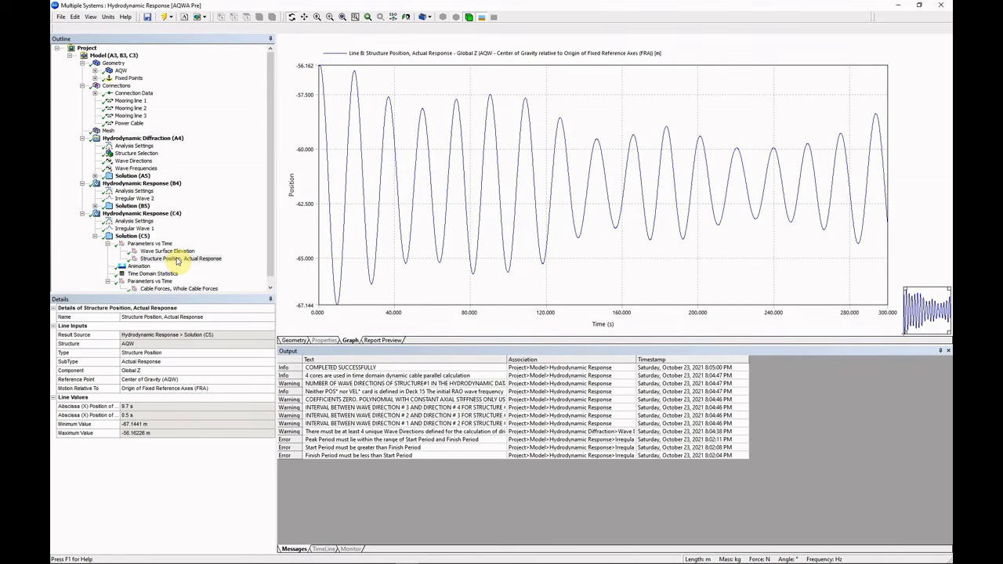
Add another Structure Position, Actual Response line to Parameters vs Time.
{"action": "left_click", "coordinate": [149, 244]}
{"action": "right_click", "coordinate": [160, 244]}
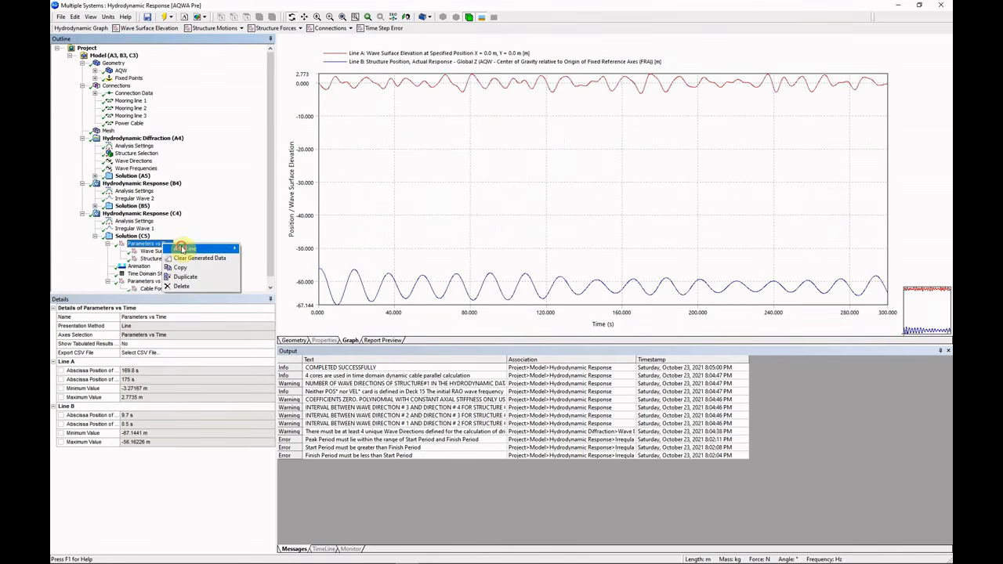
{"action": "mouse_move", "coordinate": [212, 248]}
{"action": "mouse_move", "coordinate": [266, 258]}
{"action": "mouse_move", "coordinate": [352, 259]}
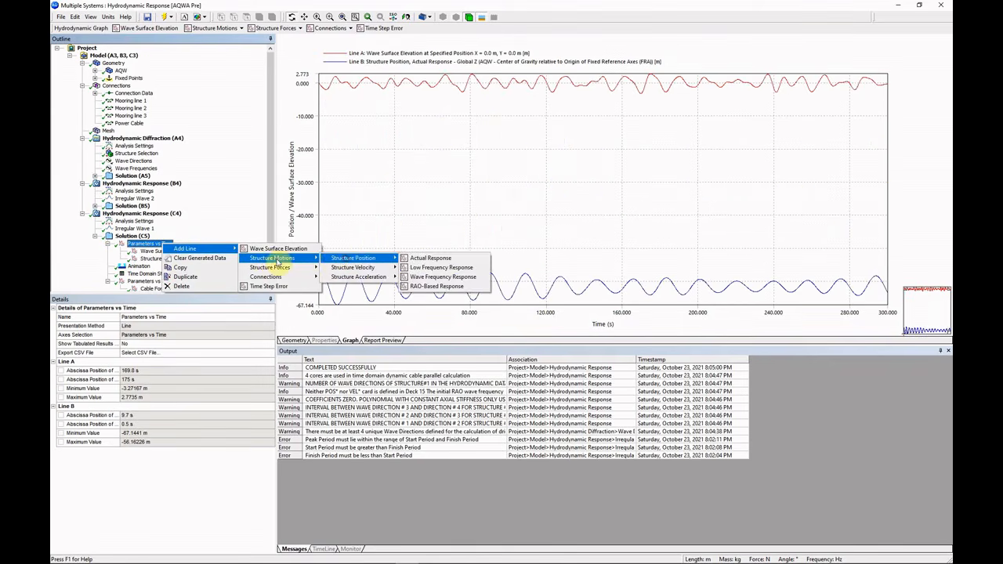
{"action": "left_click", "coordinate": [417, 259]}
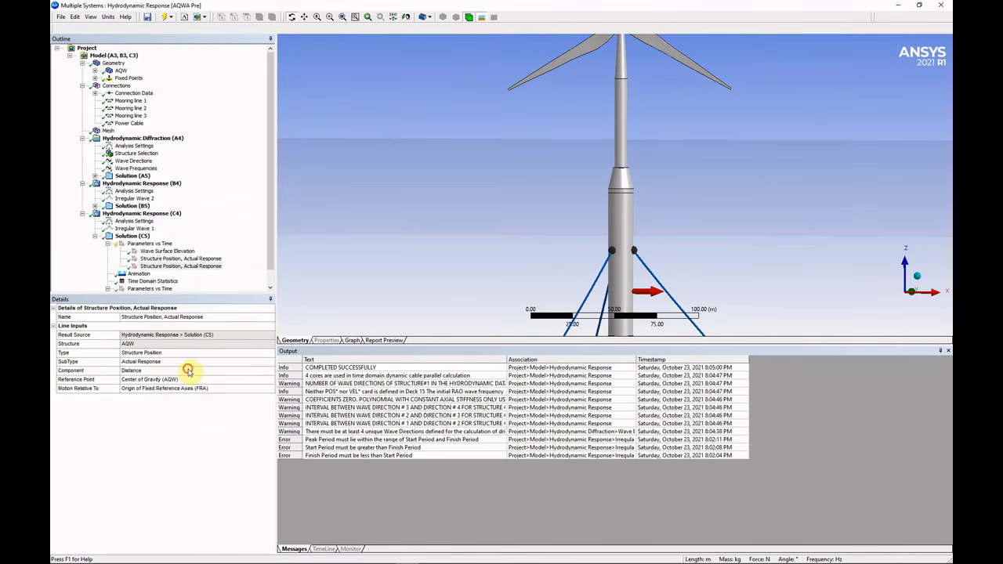
Set the line to Global RY, evaluate all results, and show Irregular Wave 1's settings.
{"action": "left_click", "coordinate": [186, 370]}
{"action": "left_click", "coordinate": [268, 369]}
{"action": "left_click", "coordinate": [177, 355]}
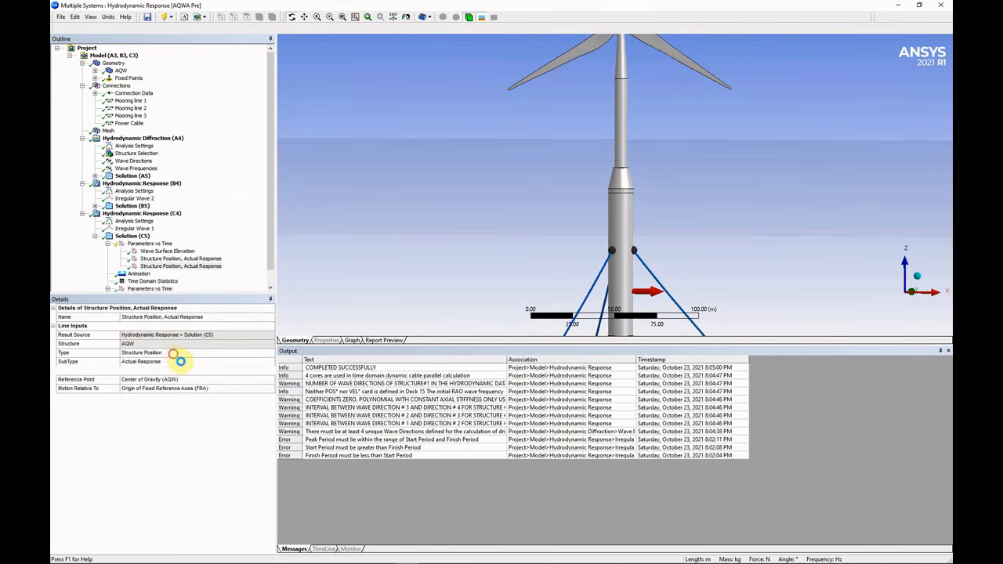
{"action": "left_click", "coordinate": [157, 266]}
{"action": "right_click", "coordinate": [149, 266]}
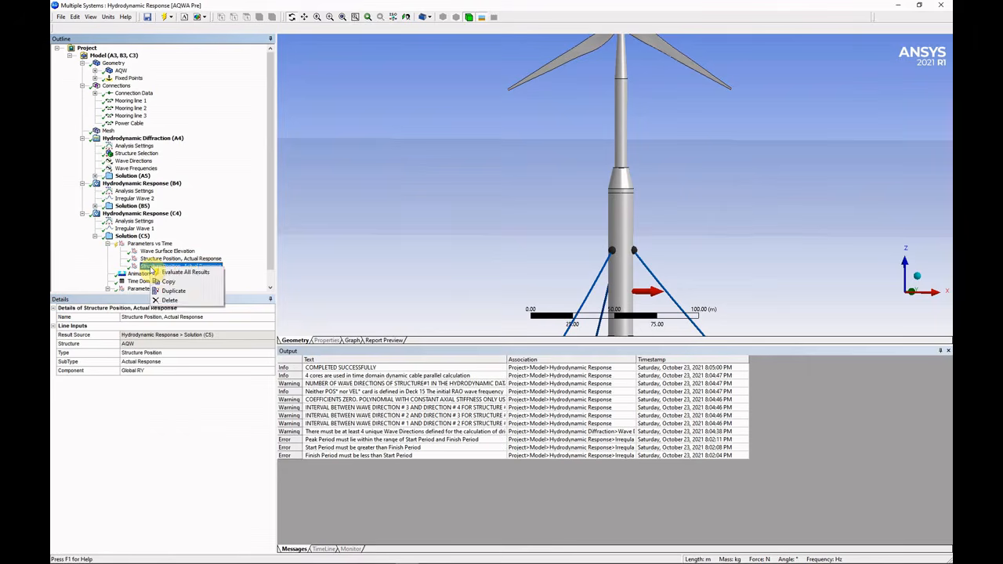
{"action": "left_click", "coordinate": [161, 273]}
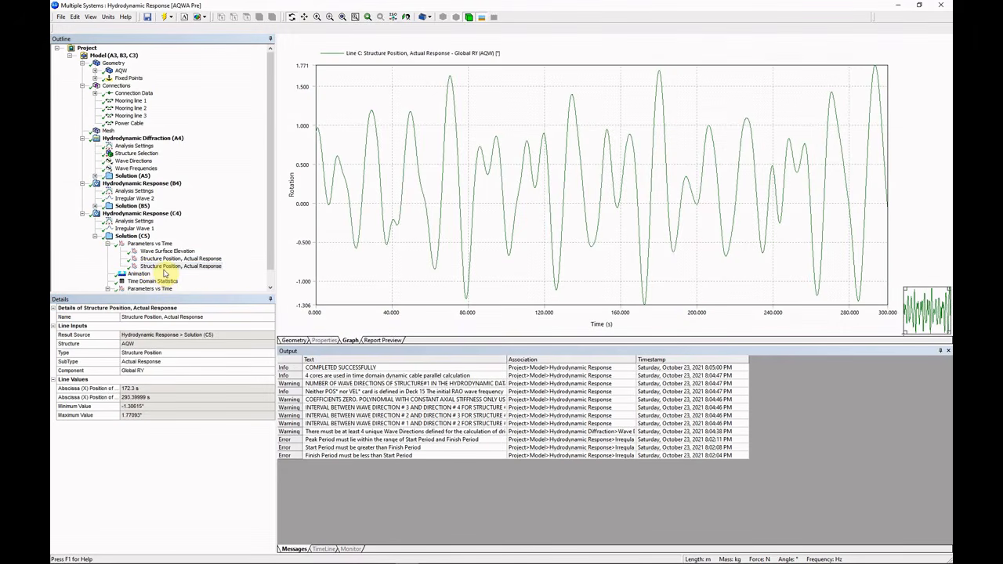
{"action": "left_click", "coordinate": [144, 230]}
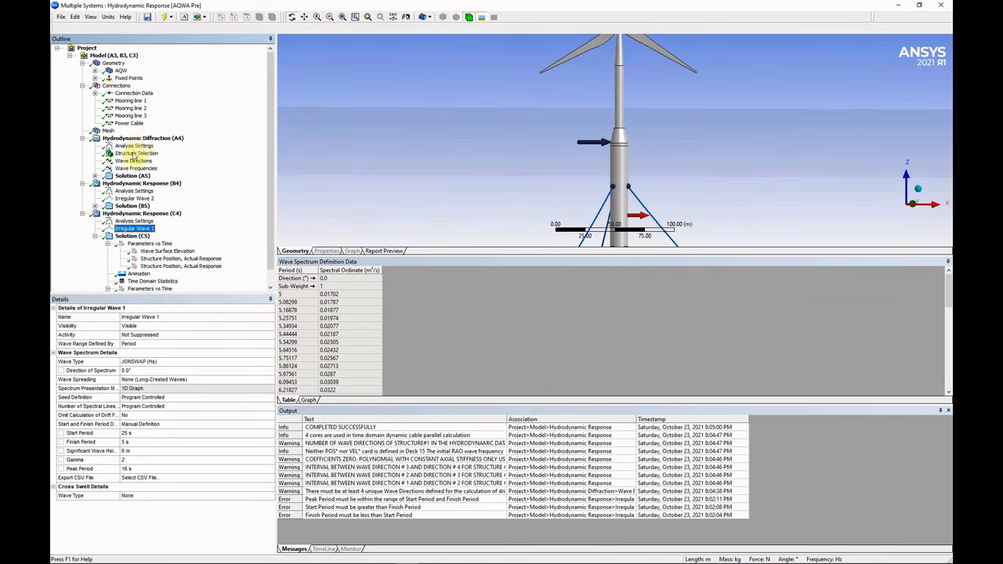
Expand Solution (A5) and display the RAOs graph and table.
{"action": "left_click", "coordinate": [96, 176]}
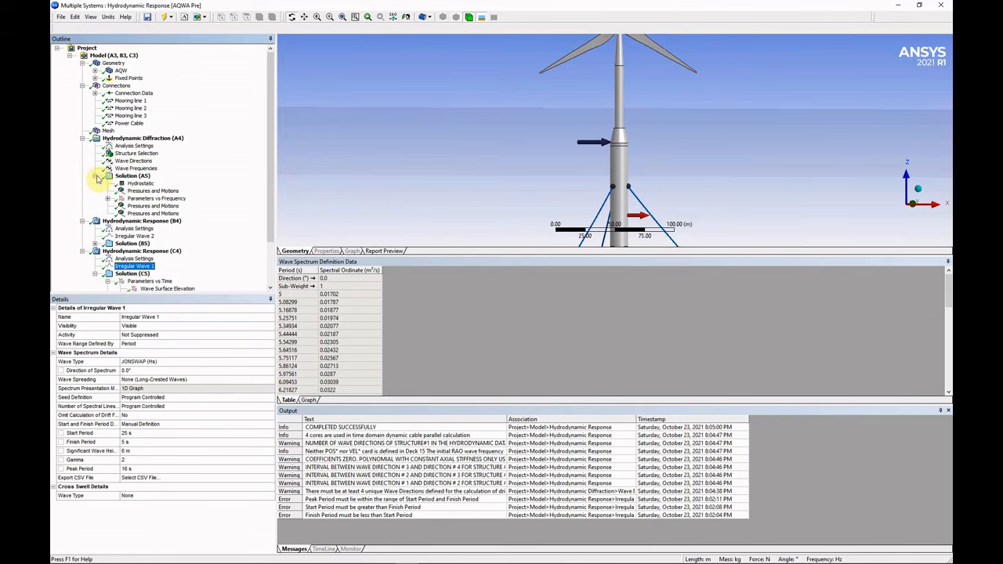
{"action": "left_click", "coordinate": [95, 177]}
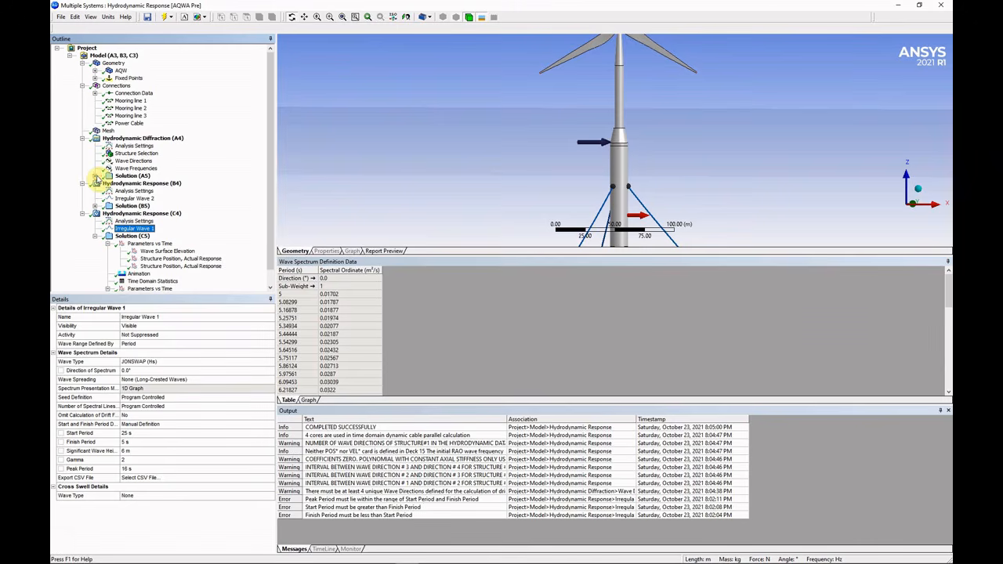
{"action": "left_click", "coordinate": [96, 177]}
{"action": "left_click", "coordinate": [108, 199]}
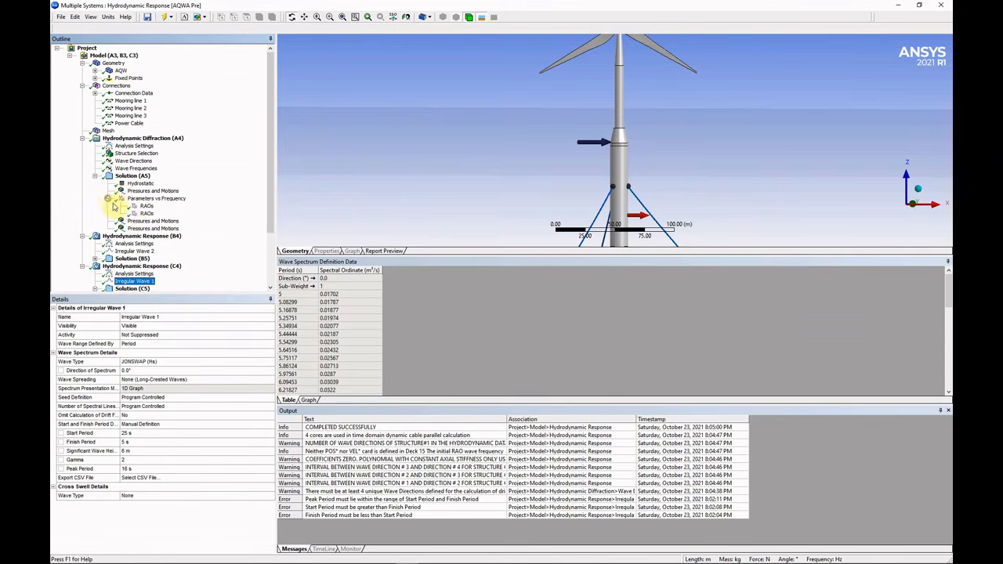
{"action": "left_click", "coordinate": [147, 213]}
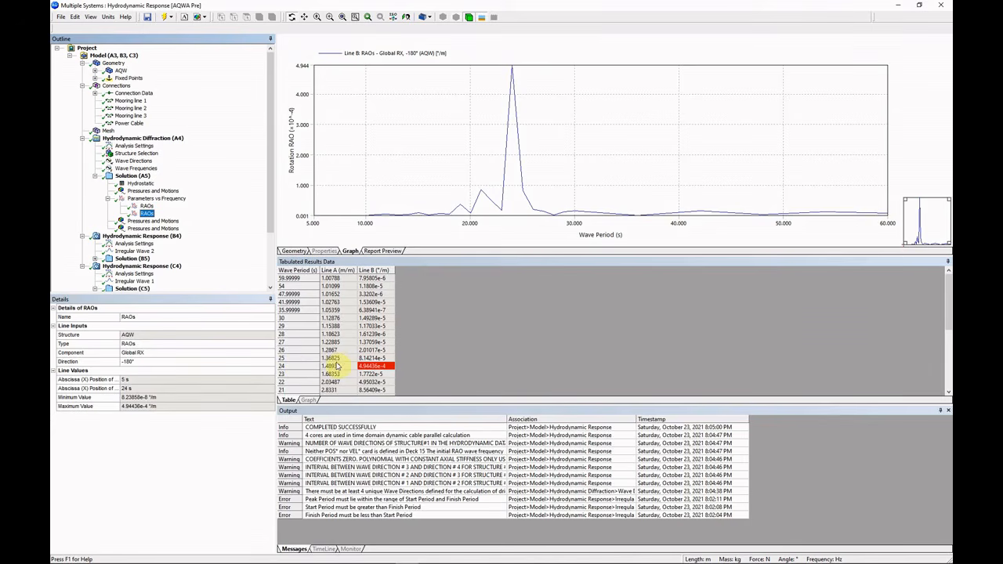
Check the RAO values at 24 s and the 9.20266 peak, then show Irregular Wave 1's JONSWAP settings.
{"action": "left_click", "coordinate": [337, 367]}
{"action": "scroll", "coordinate": [338, 367], "scroll_direction": "down", "scroll_amount": 3}
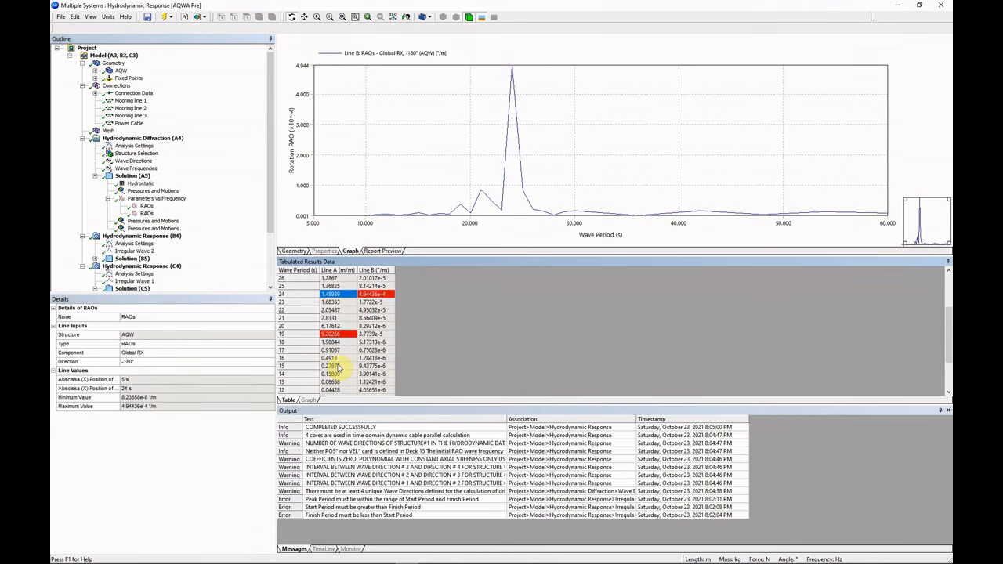
{"action": "left_click", "coordinate": [340, 335]}
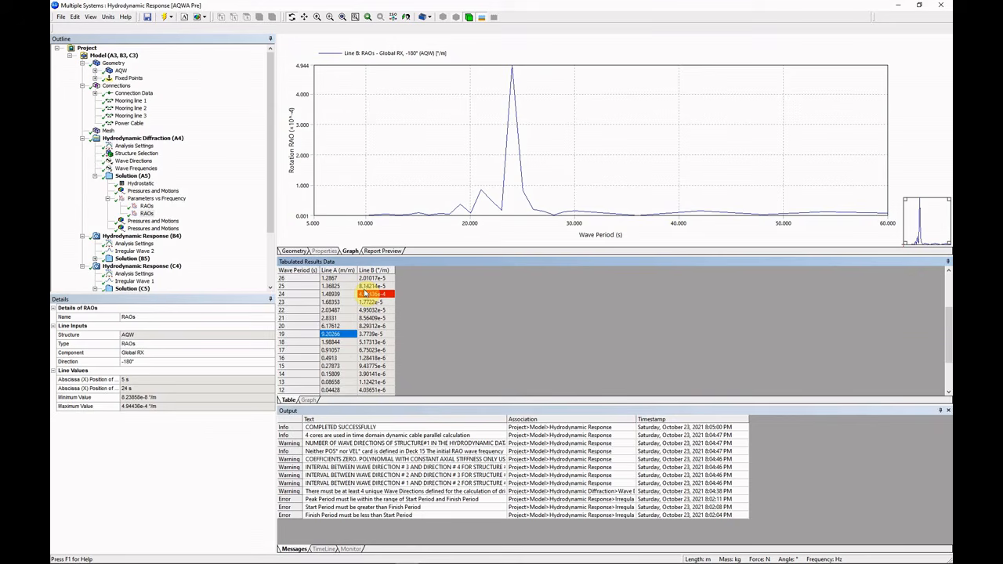
{"action": "left_click", "coordinate": [269, 263]}
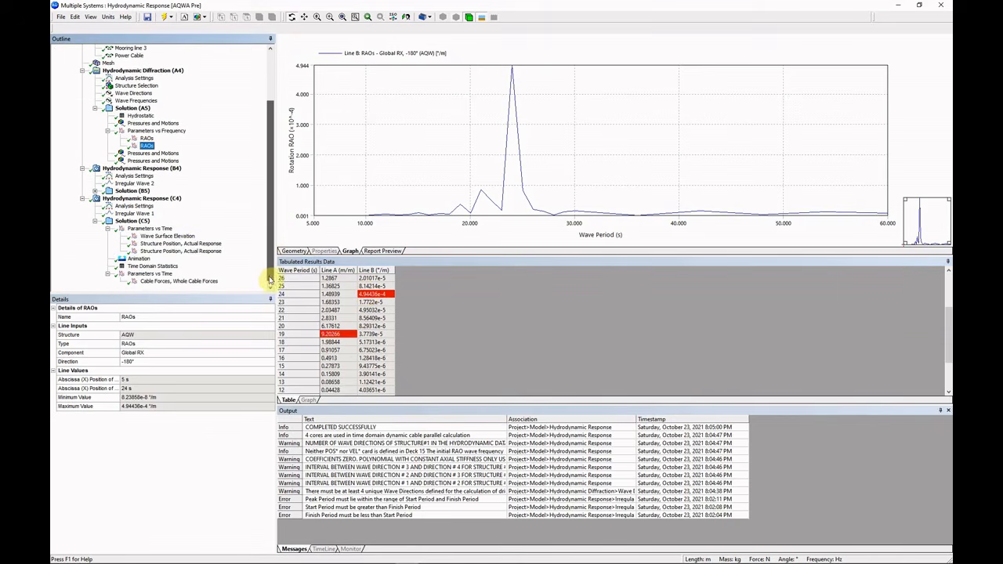
{"action": "left_click", "coordinate": [135, 213]}
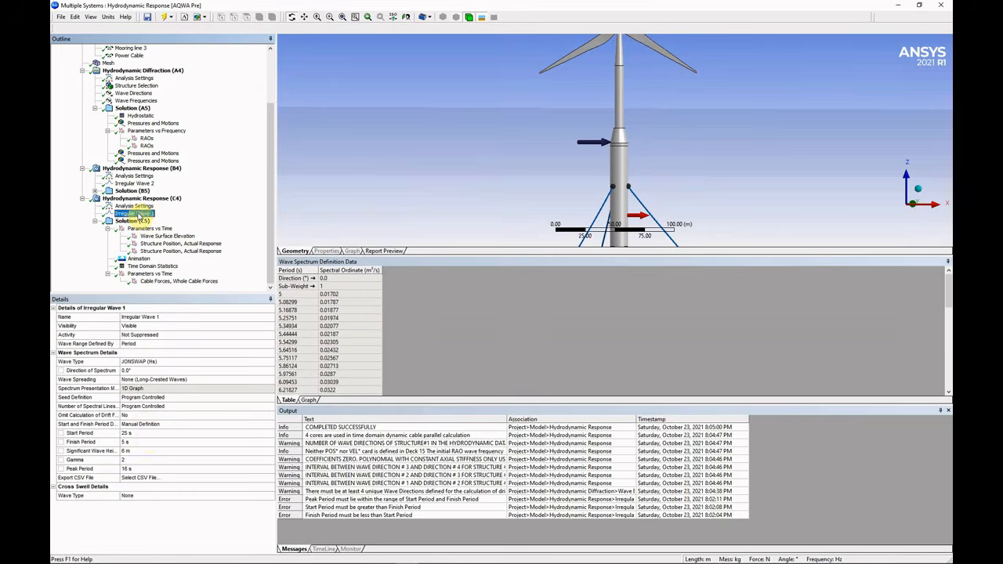
Set Irregular Wave 1 to a 24 s peak period and 10 m significant wave height.
{"action": "left_click", "coordinate": [142, 470]}
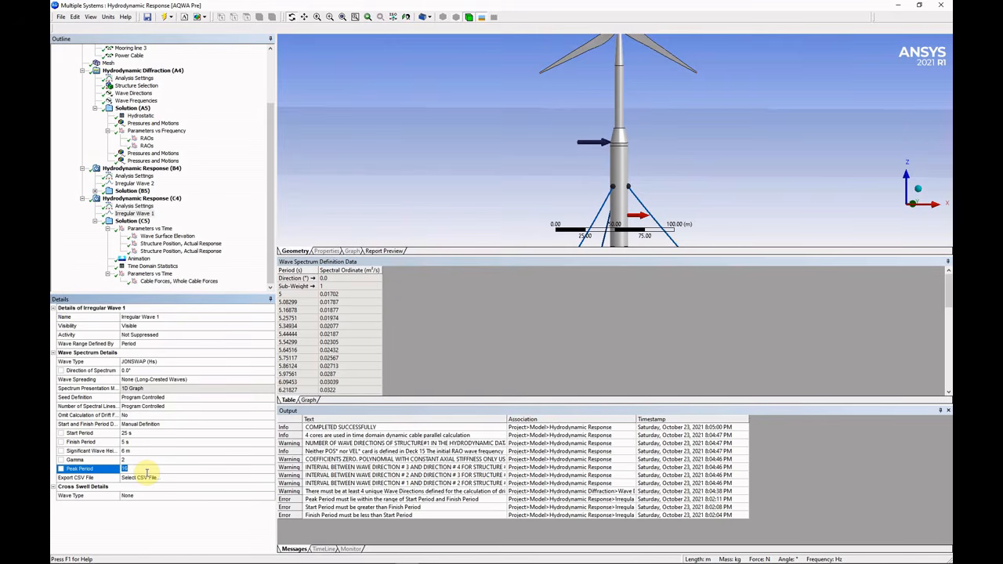
{"action": "type", "text": "24"}
{"action": "key", "text": "Return"}
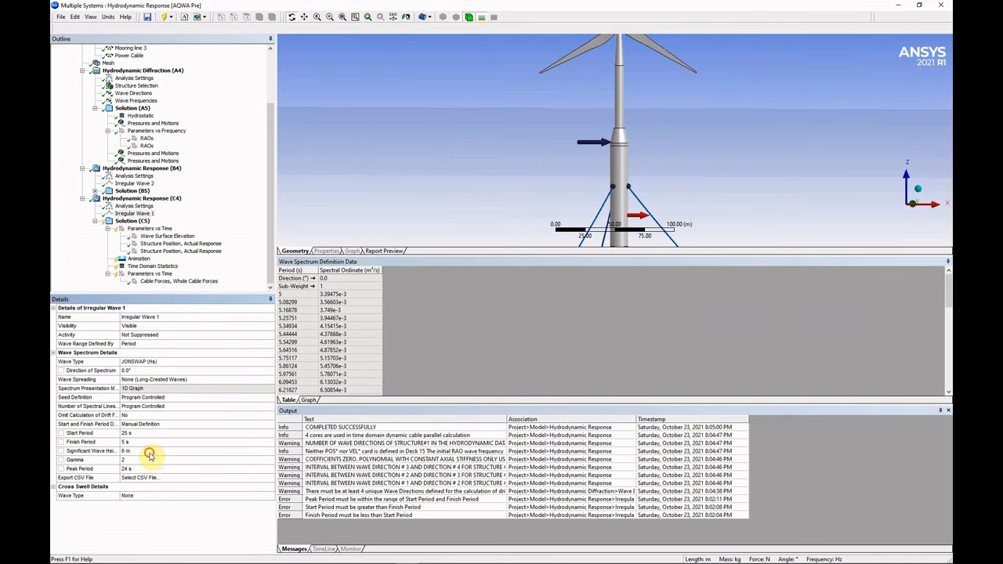
{"action": "left_click", "coordinate": [146, 452]}
{"action": "type", "text": "1"}
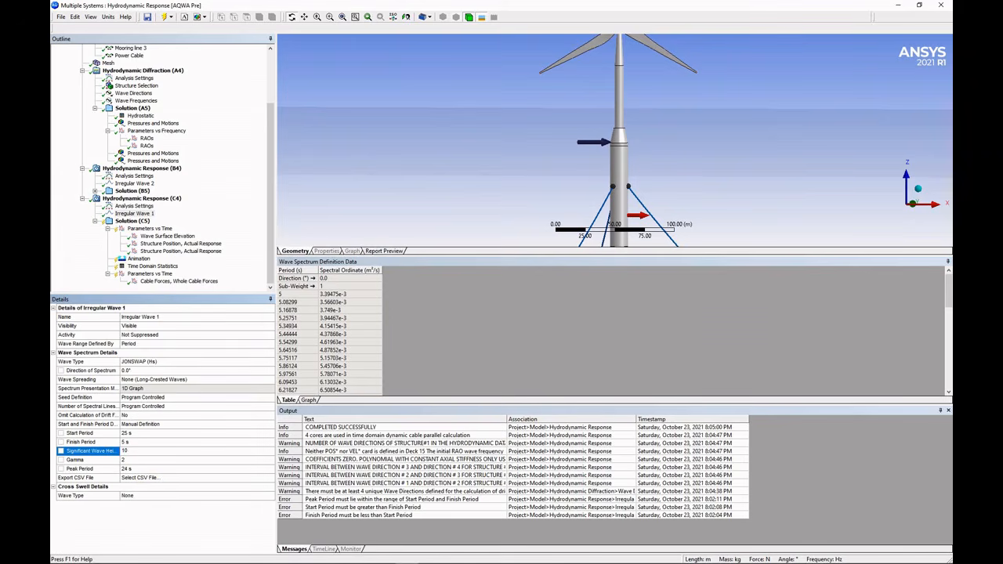
{"action": "type", "text": "0"}
{"action": "key", "text": "Return"}
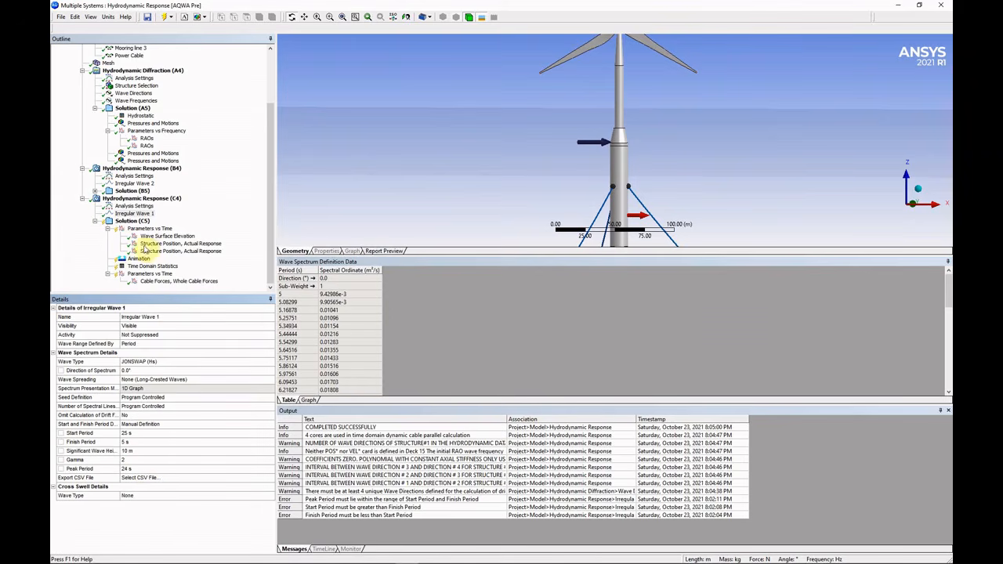
Solve Solution (C5) with the new wave.
{"action": "left_click", "coordinate": [131, 221]}
{"action": "right_click", "coordinate": [134, 222]}
{"action": "left_click", "coordinate": [152, 236]}
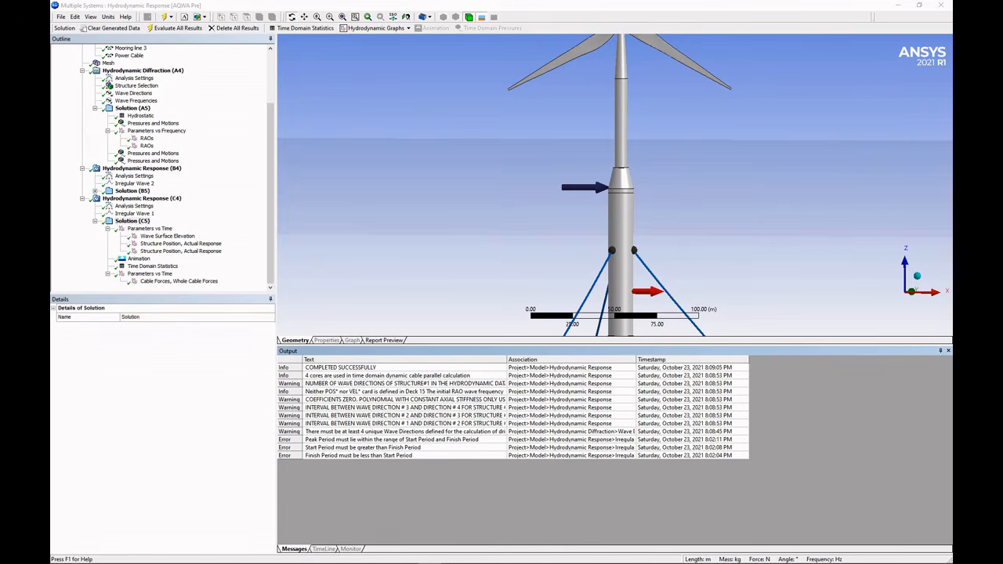
Review wave elevation, Global Z (-72.76 to -50.78 m) and RY (-8.94° to 9.16°) graphs, then show Animation.
{"action": "left_click", "coordinate": [180, 236]}
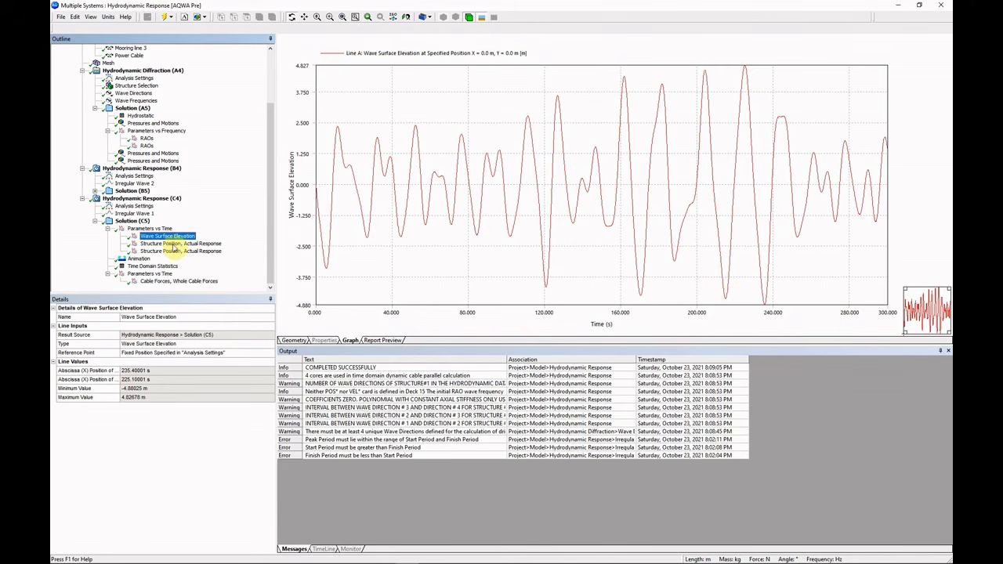
{"action": "left_click", "coordinate": [173, 243]}
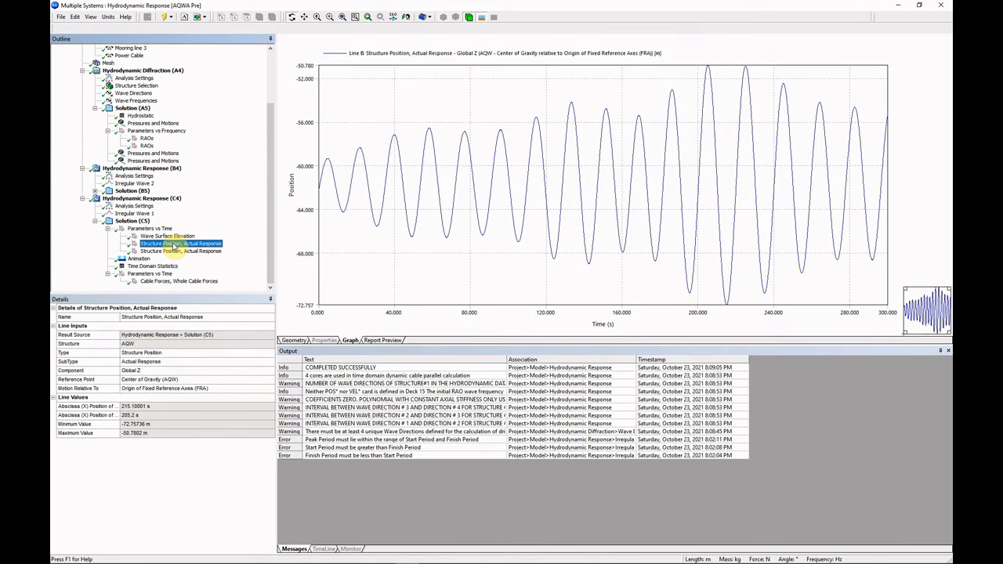
{"action": "left_click", "coordinate": [174, 251]}
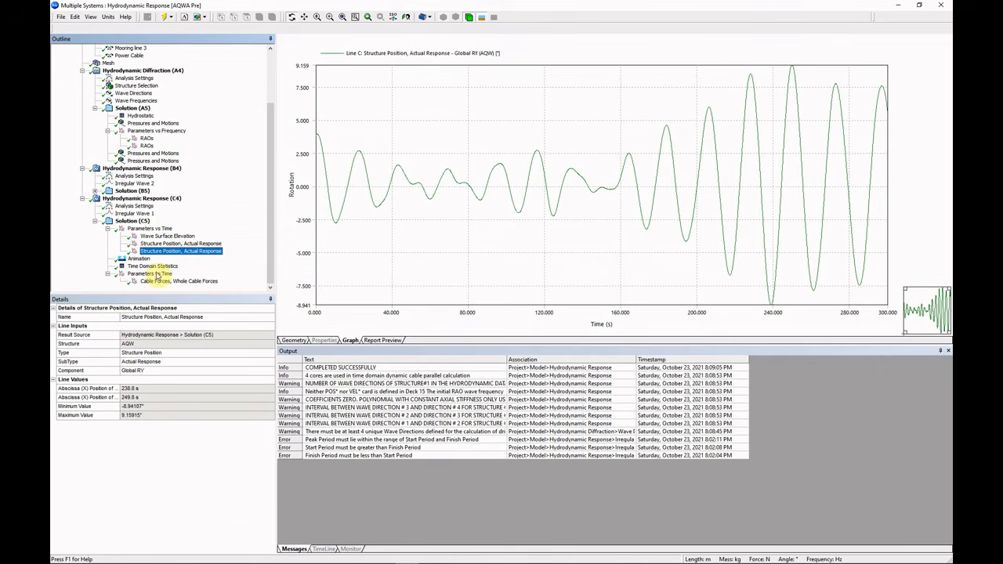
{"action": "left_click", "coordinate": [139, 259]}
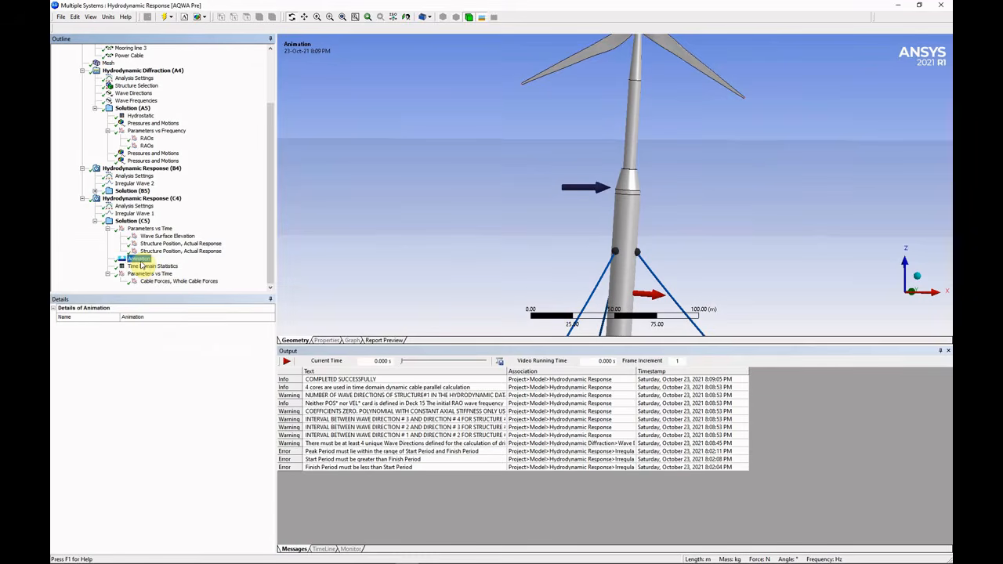
Move the turbine animation's current time to 200 s.
{"action": "left_click", "coordinate": [587, 366]}
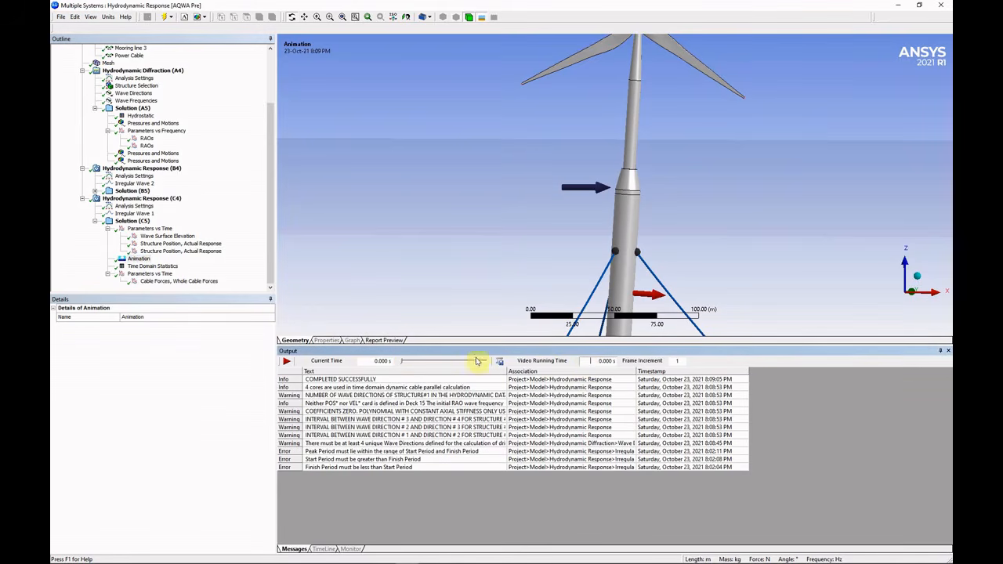
{"action": "left_click_drag", "start_coordinate": [406, 364], "coordinate": [447, 362]}
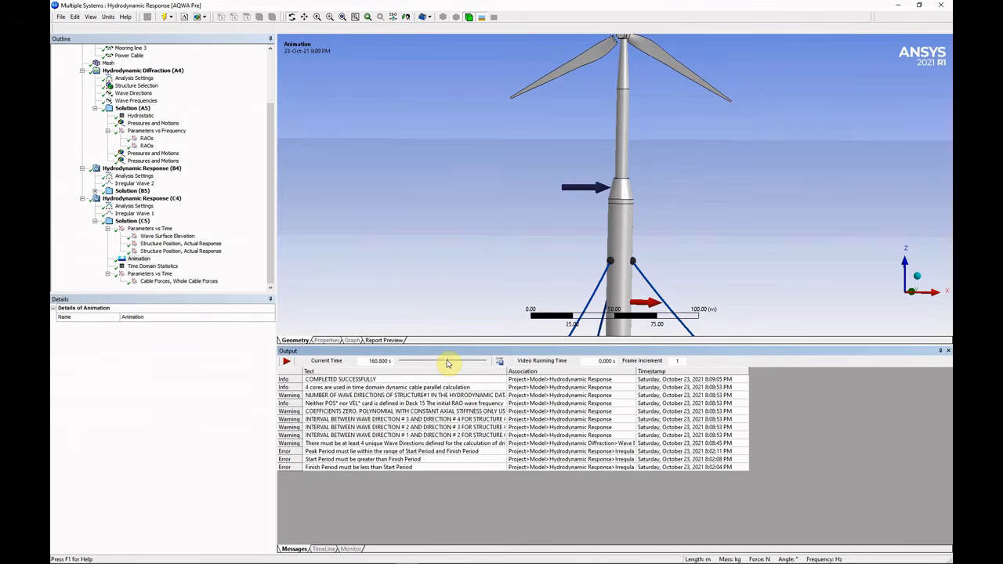
{"action": "double_click", "coordinate": [380, 361]}
{"action": "type", "text": "200"}
{"action": "key", "text": "Return"}
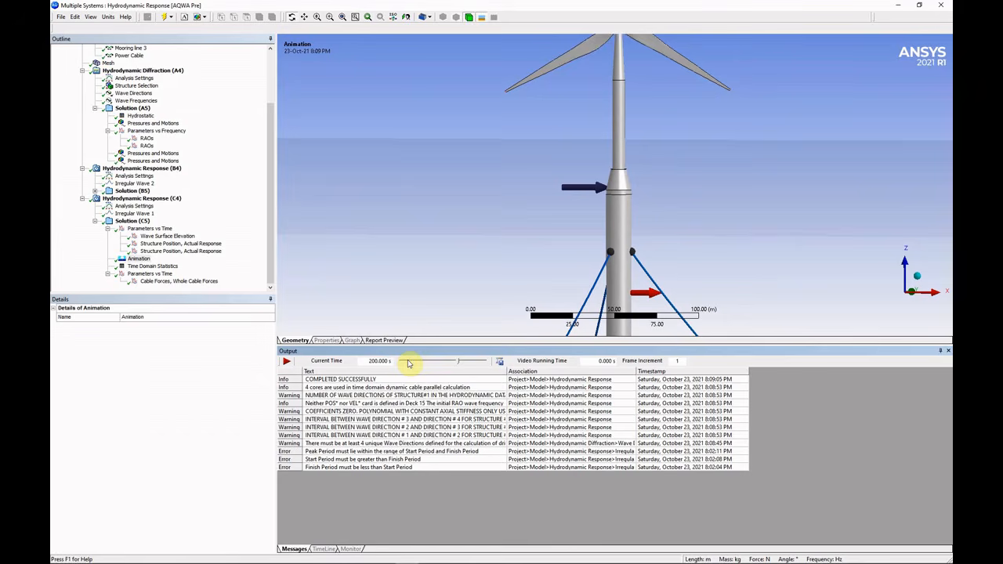
Play the animation zoomed out on the whole turbine, pause at 232 s, and view Time Domain Statistics.
{"action": "left_click", "coordinate": [289, 363]}
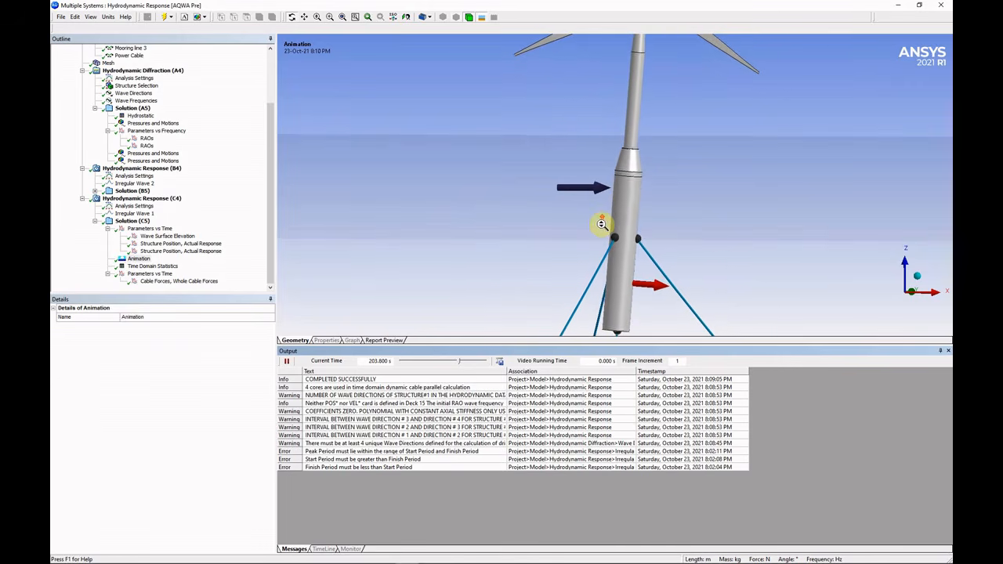
{"action": "scroll", "coordinate": [598, 223], "scroll_direction": "down", "scroll_amount": 4}
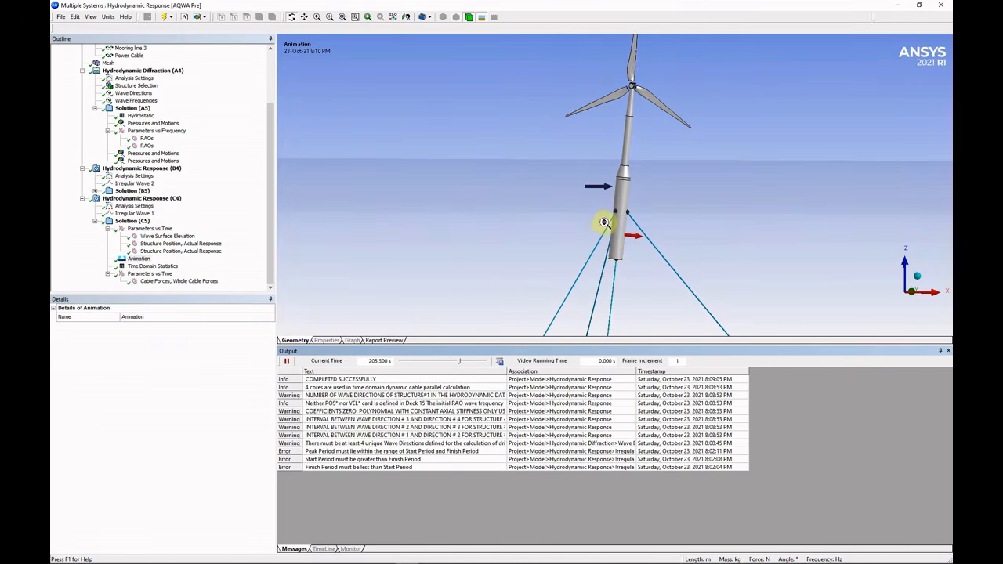
{"action": "middle_click_drag", "start_coordinate": [598, 221], "coordinate": [619, 206]}
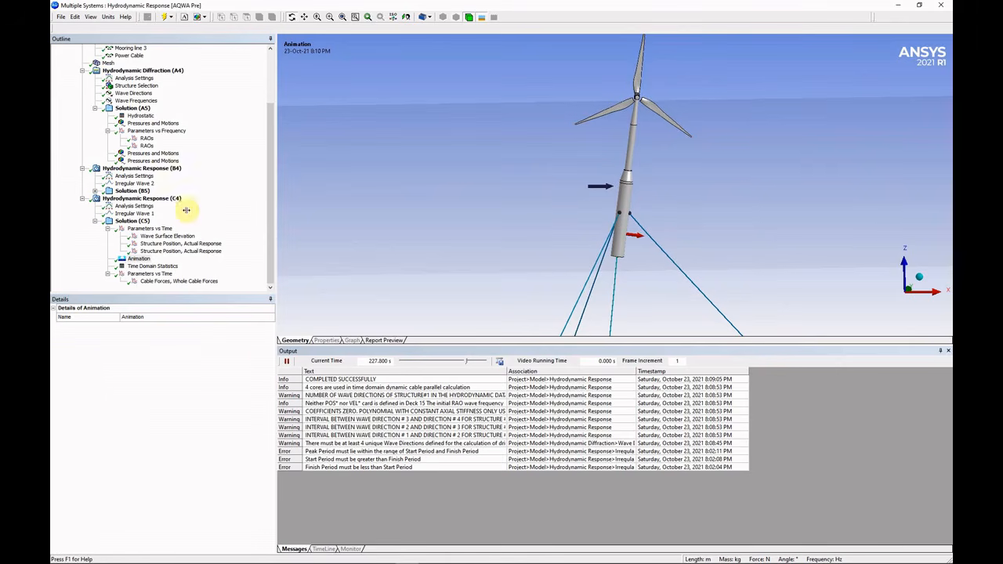
{"action": "left_click", "coordinate": [287, 363]}
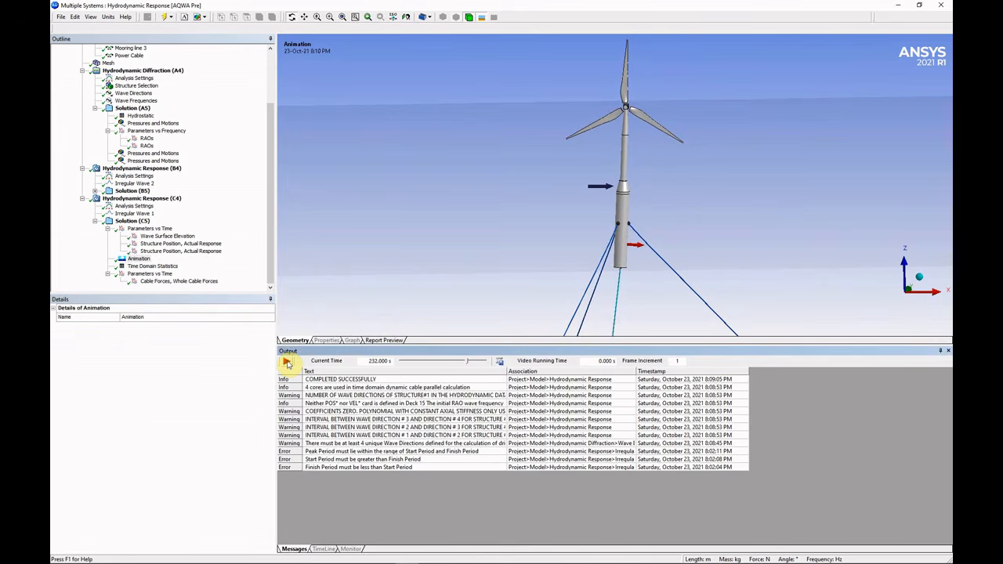
{"action": "left_click", "coordinate": [156, 267]}
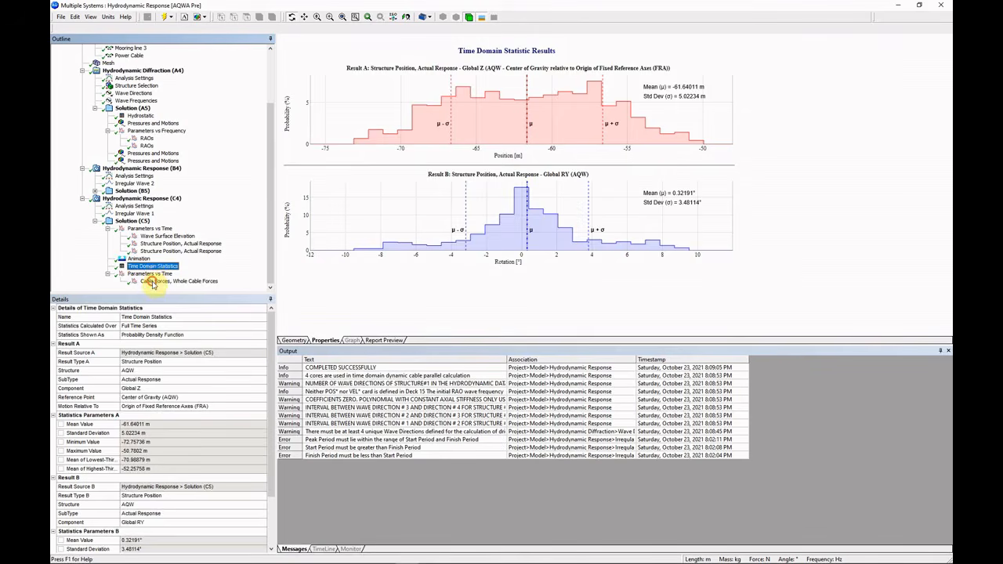
Check mooring line 1's cable tension history, then resume the turbine animation.
{"action": "left_click", "coordinate": [153, 282]}
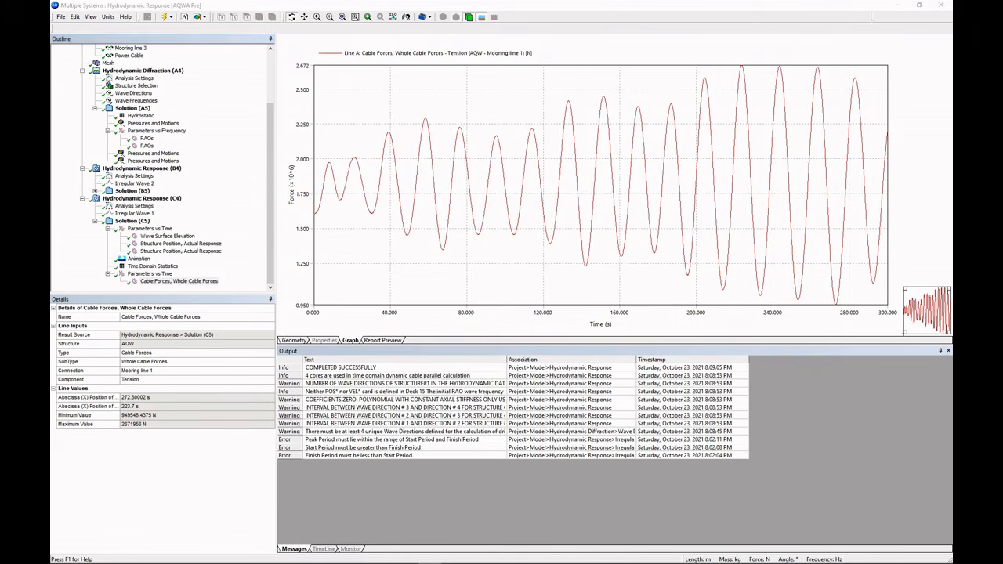
{"action": "left_click", "coordinate": [141, 259]}
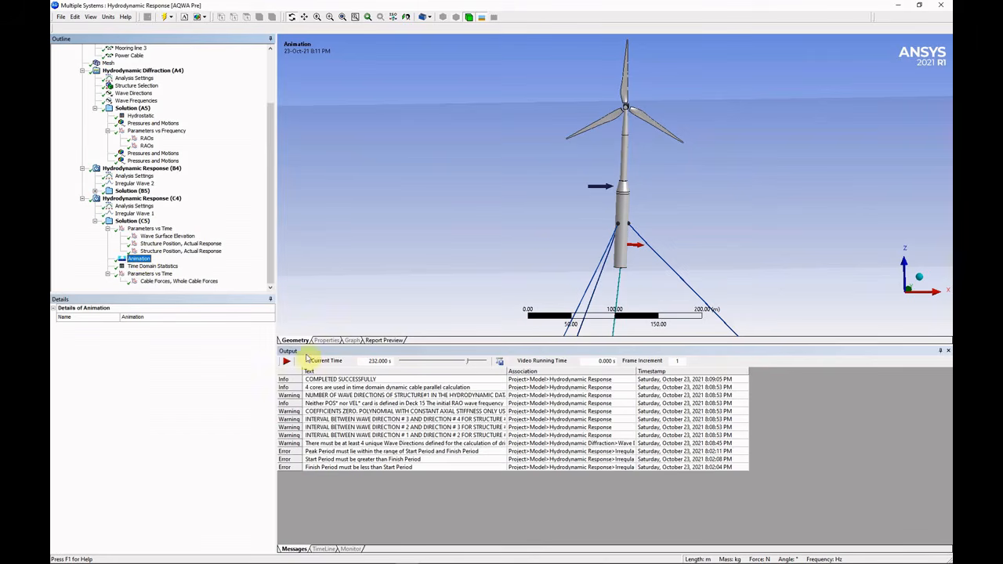
{"action": "left_click", "coordinate": [288, 362]}
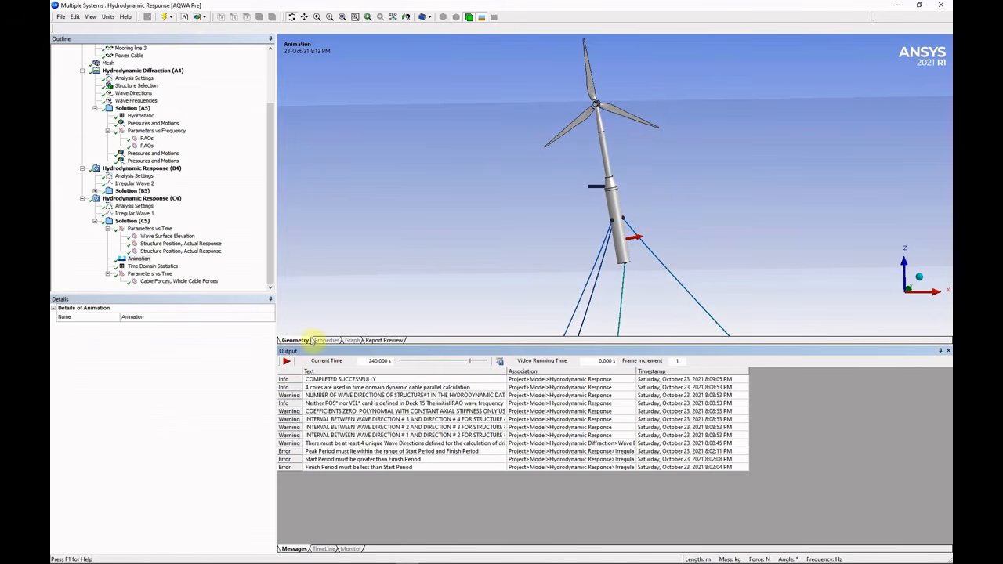
Recheck the Global RY rotation graph, then resume the animation toward 240 s.
{"action": "left_click", "coordinate": [185, 251]}
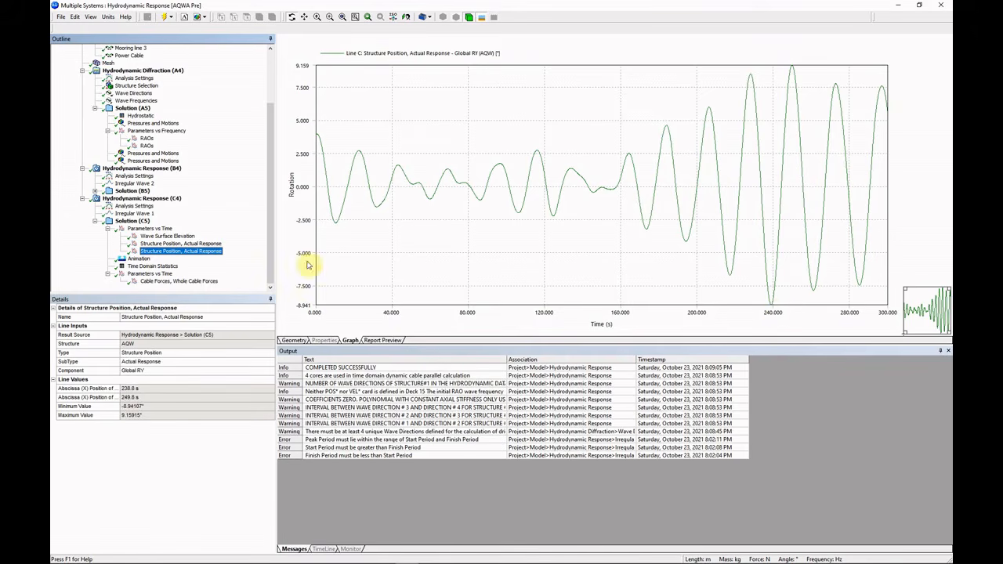
{"action": "left_click", "coordinate": [144, 258]}
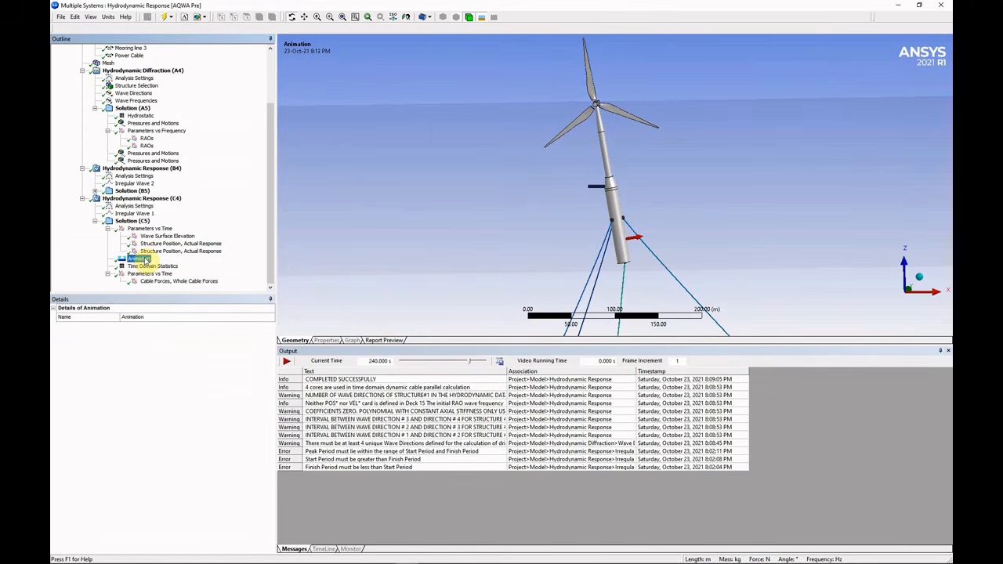
{"action": "left_click", "coordinate": [287, 361]}
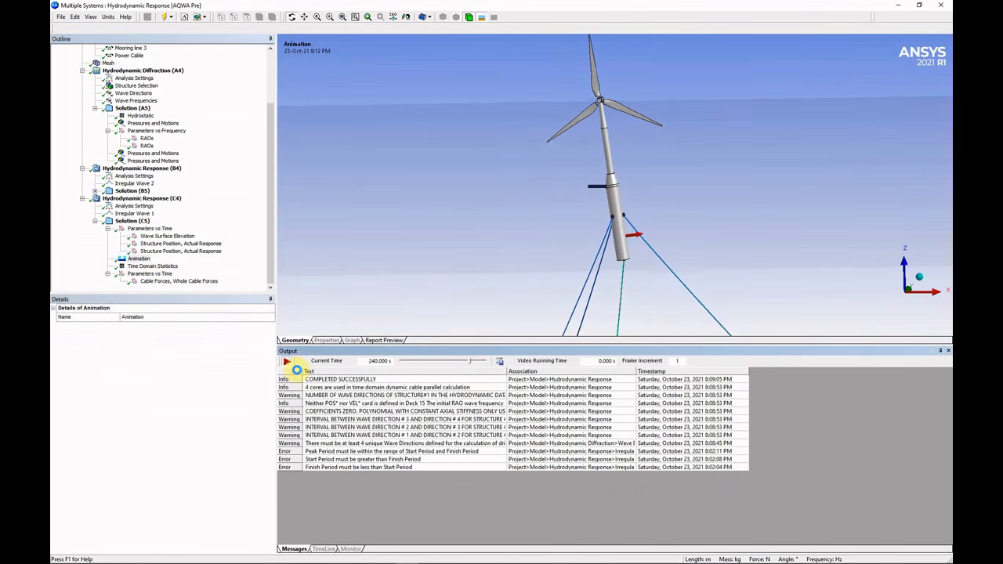